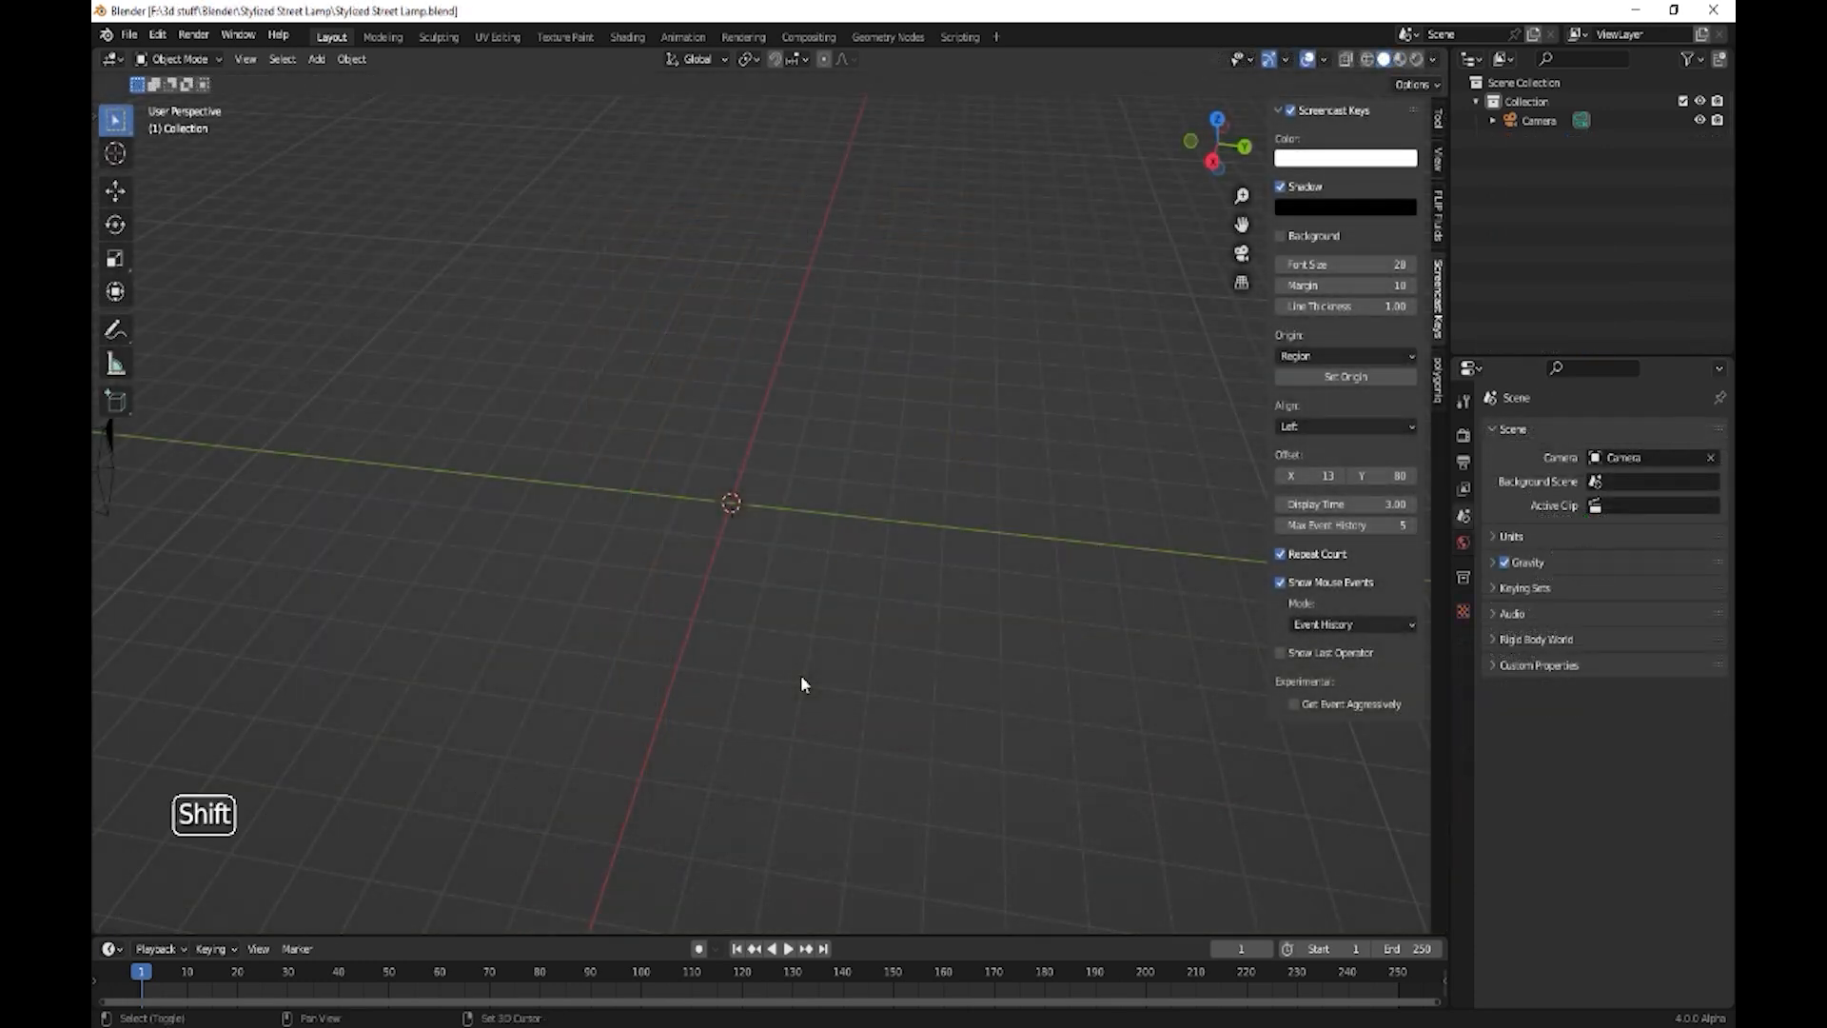
- Add a cube at the world origin and scale it down, flattened along Z, into a small base slab
{"action": "key", "text": "shift+a"}
{"action": "mouse_move", "coordinate": [747, 458]}
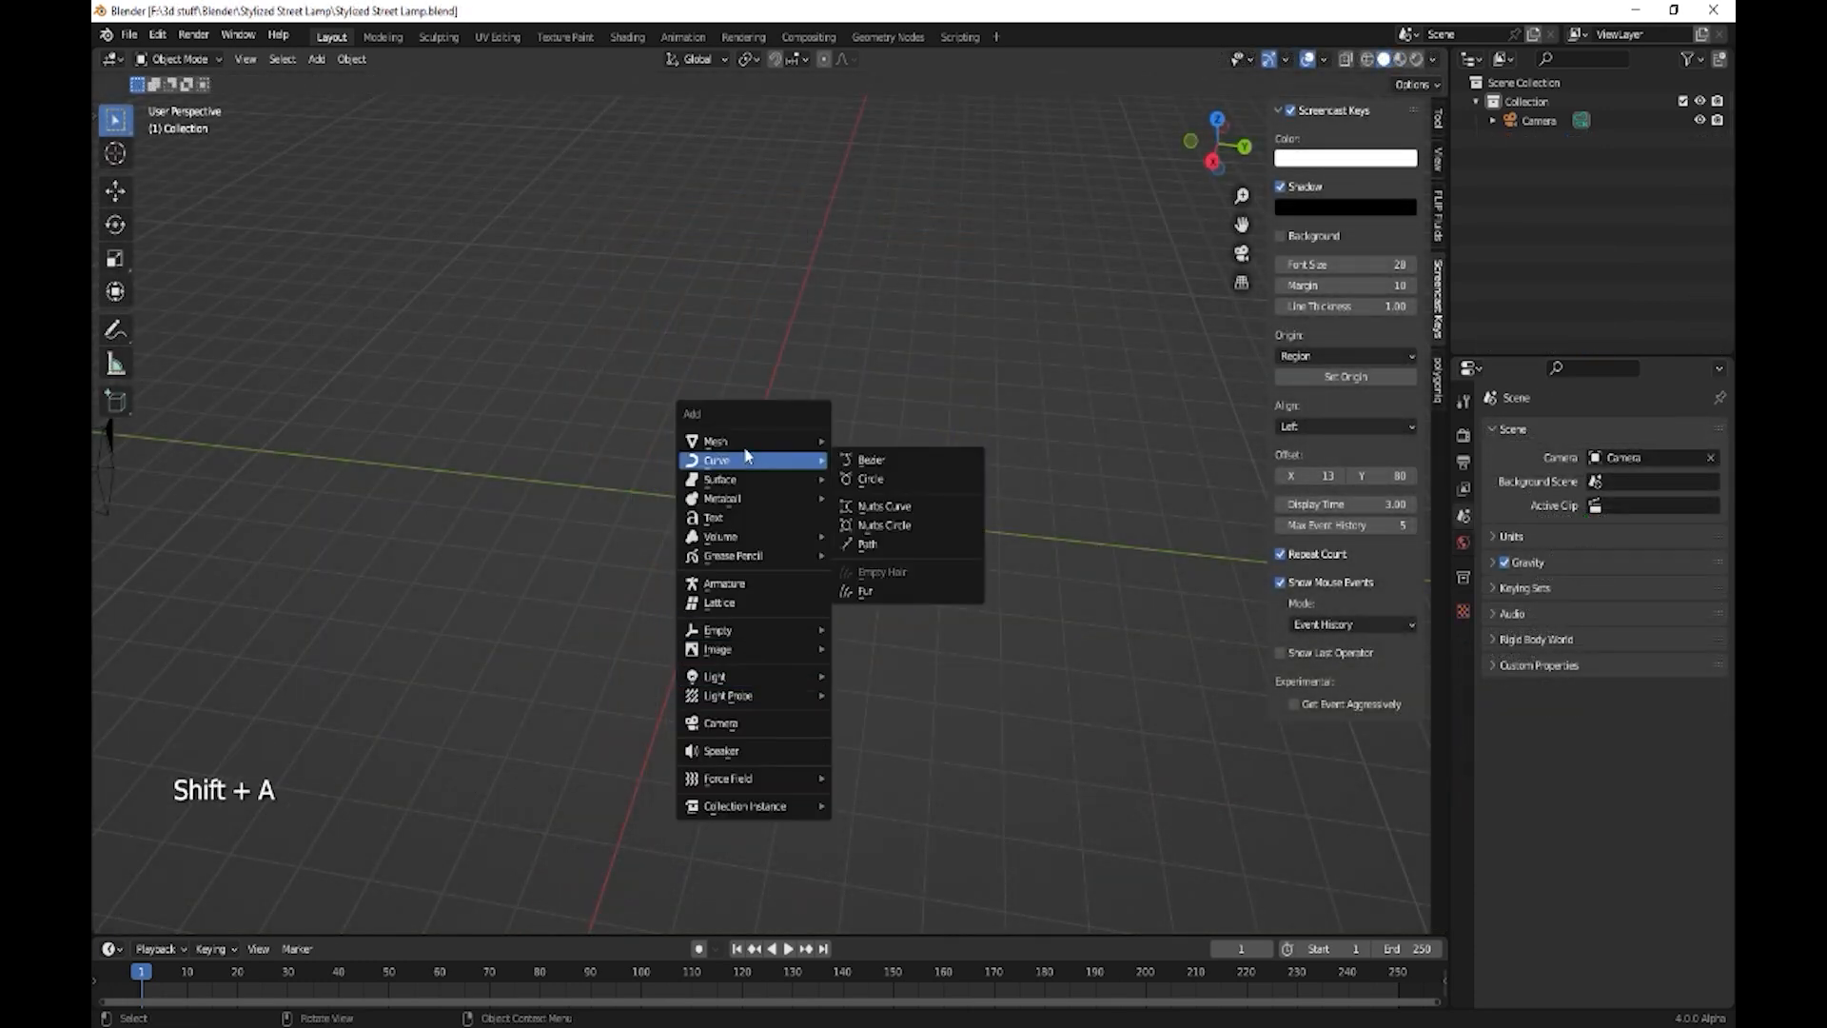
{"action": "left_click", "coordinate": [881, 460]}
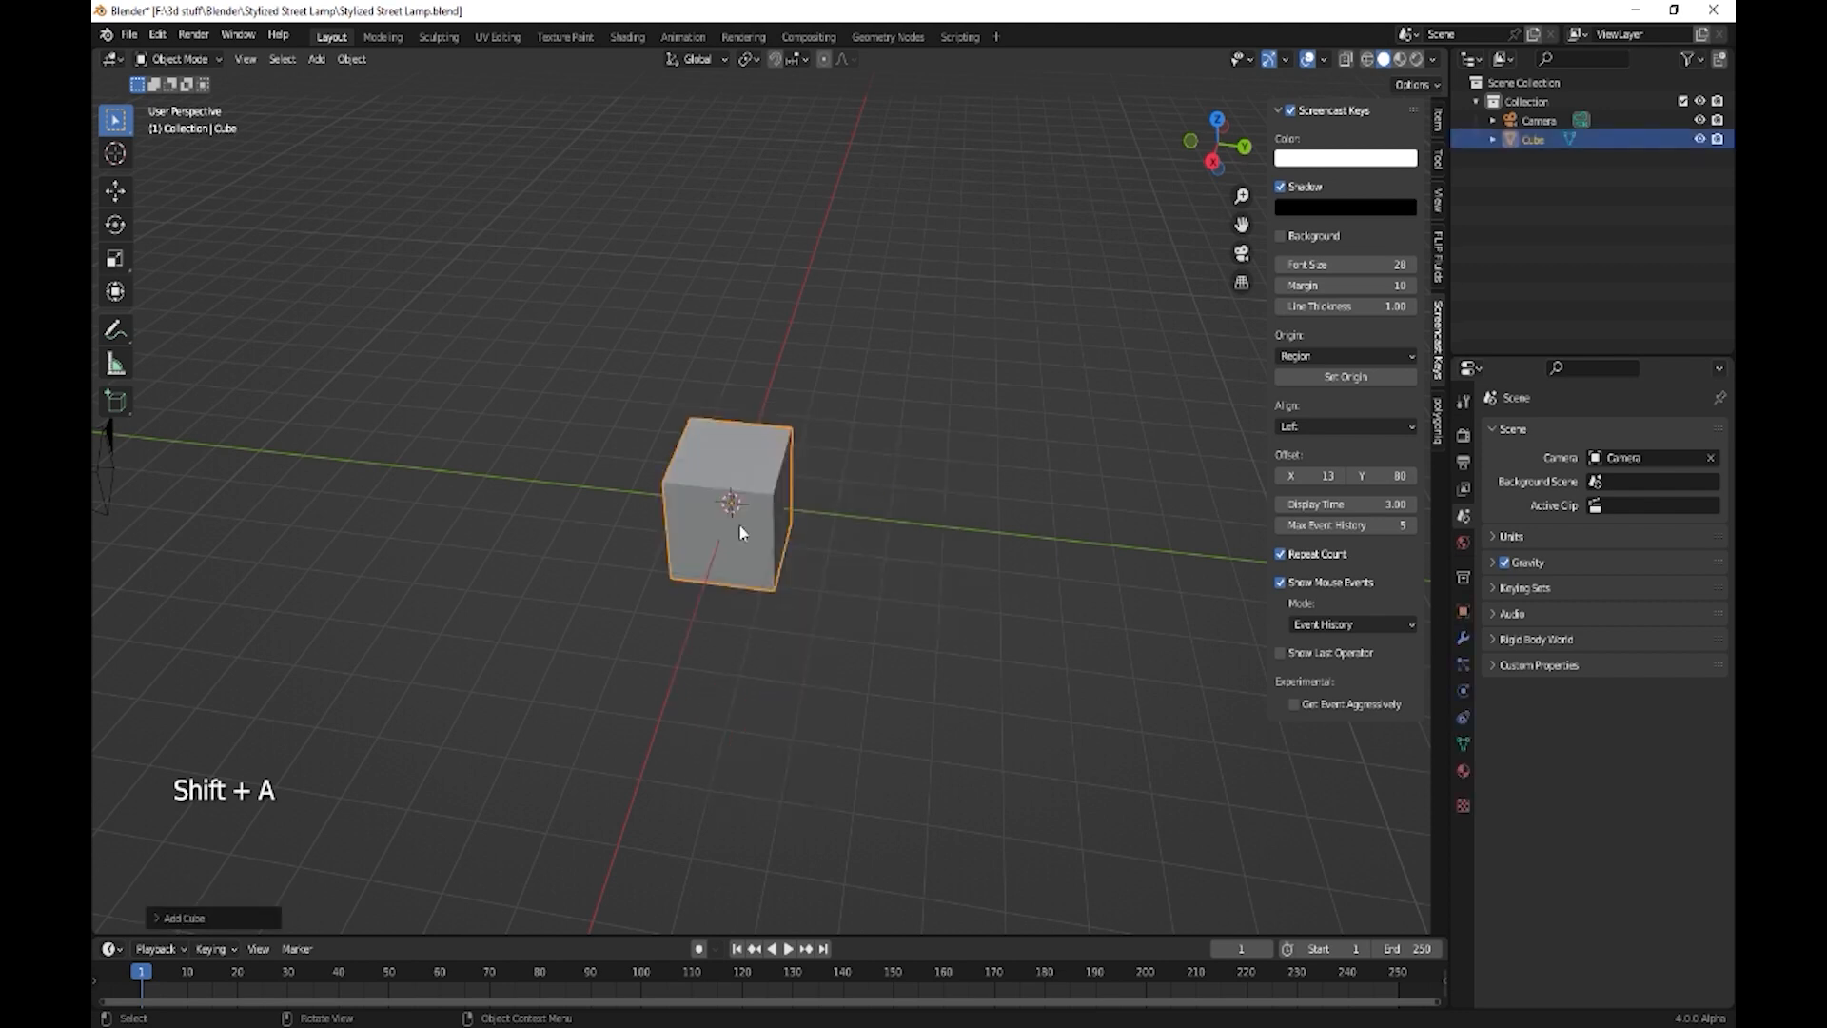
{"action": "middle_click_drag", "start_coordinate": [877, 733], "coordinate": [802, 696]}
{"action": "left_click", "coordinate": [116, 291]}
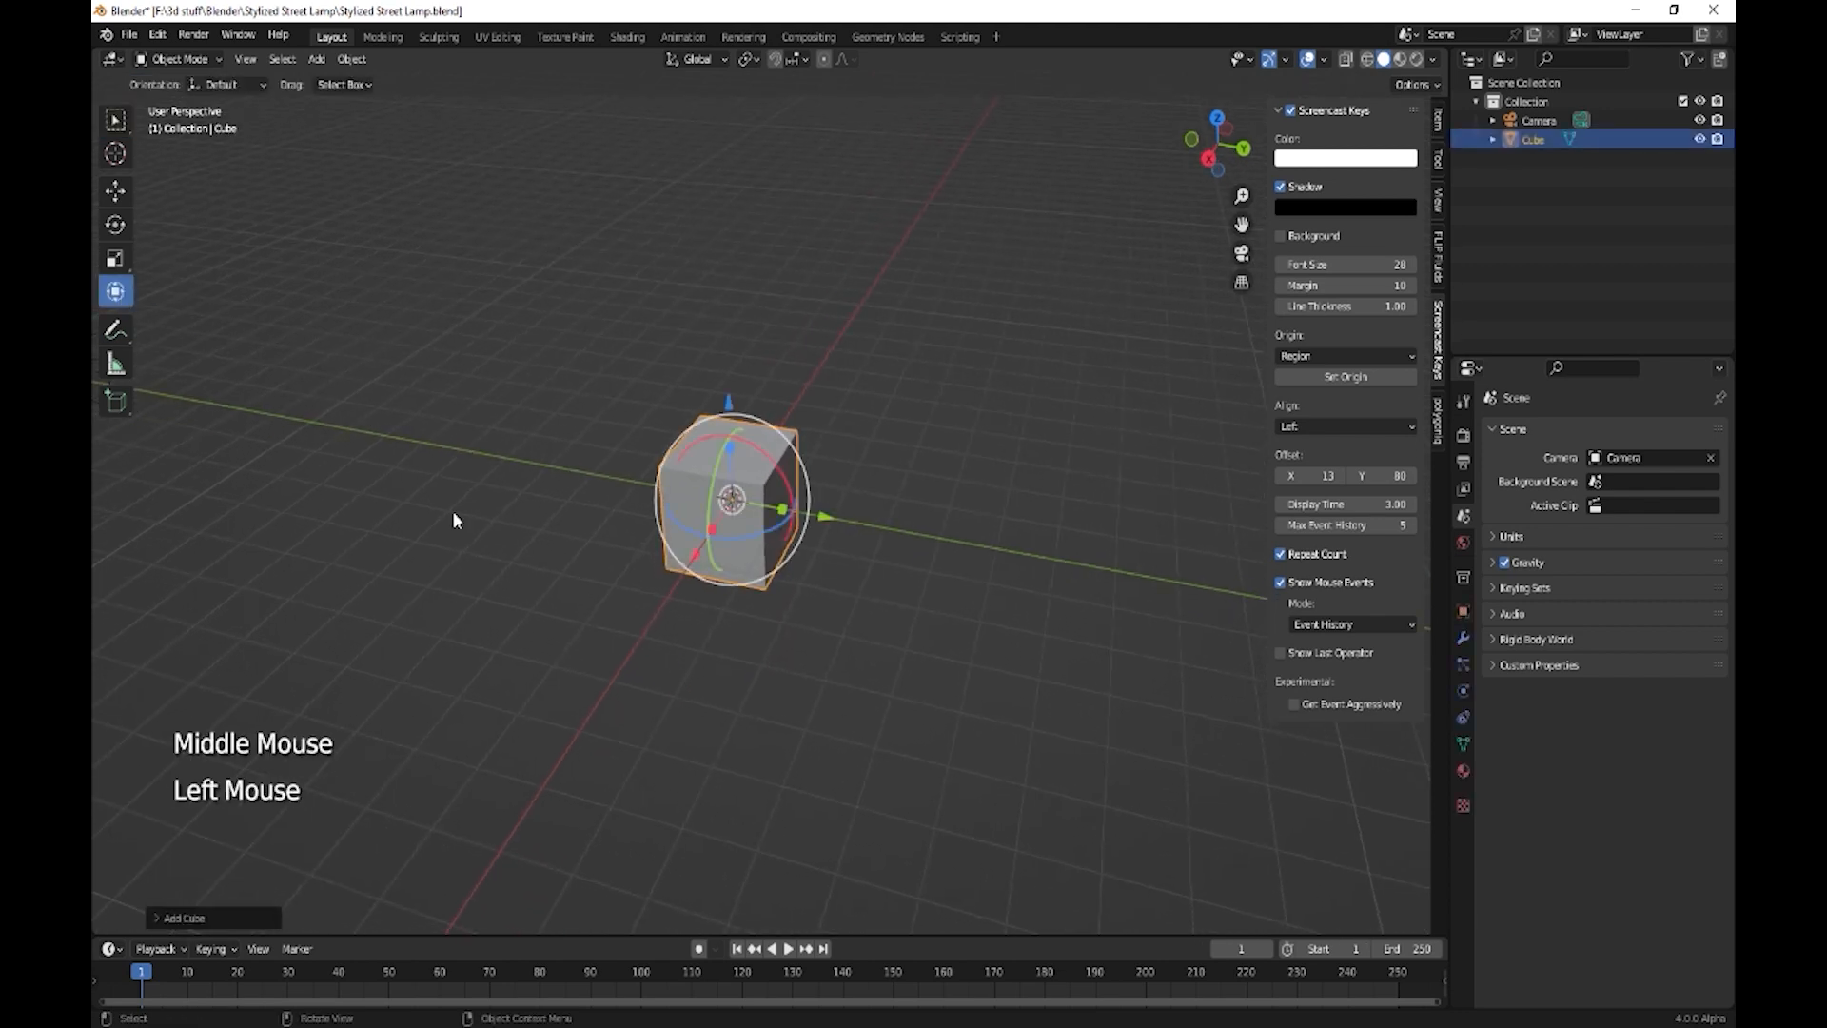
{"action": "left_click_drag", "start_coordinate": [730, 447], "coordinate": [731, 489]}
{"action": "middle_click_drag", "start_coordinate": [885, 666], "coordinate": [1071, 626]}
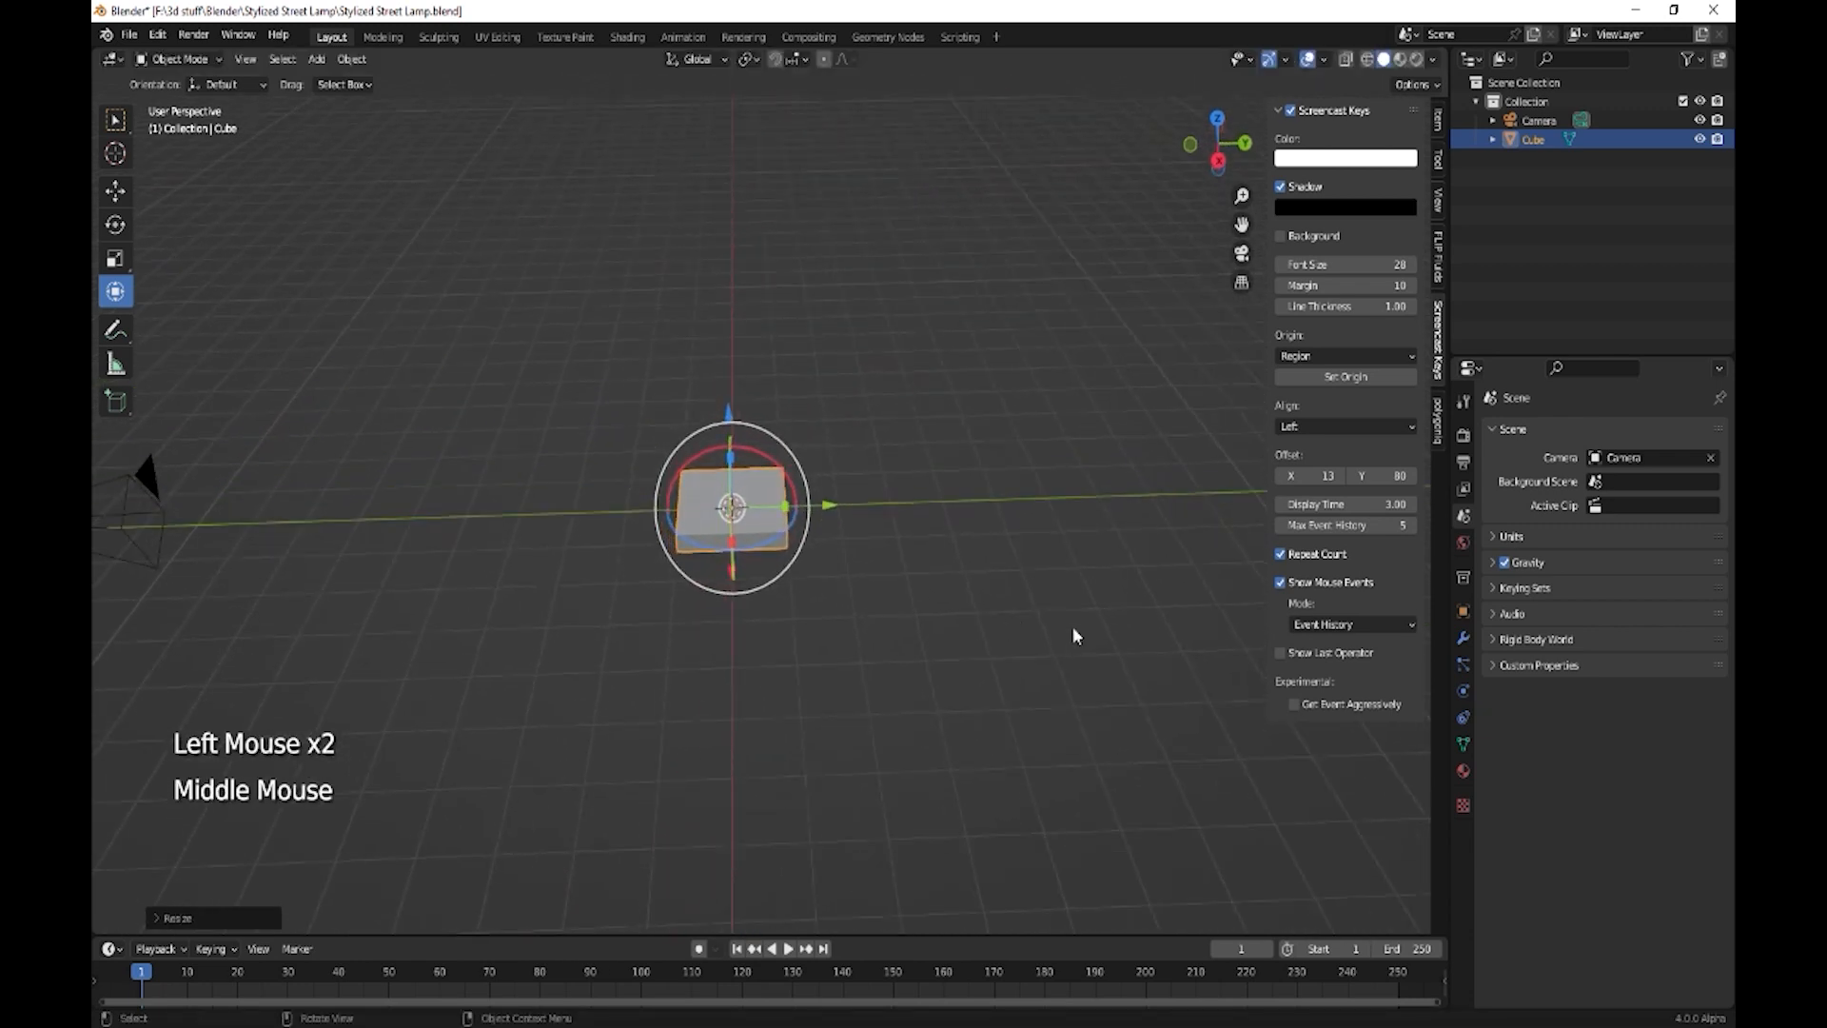
{"action": "key", "text": "s"}
{"action": "left_click", "coordinate": [957, 582]}
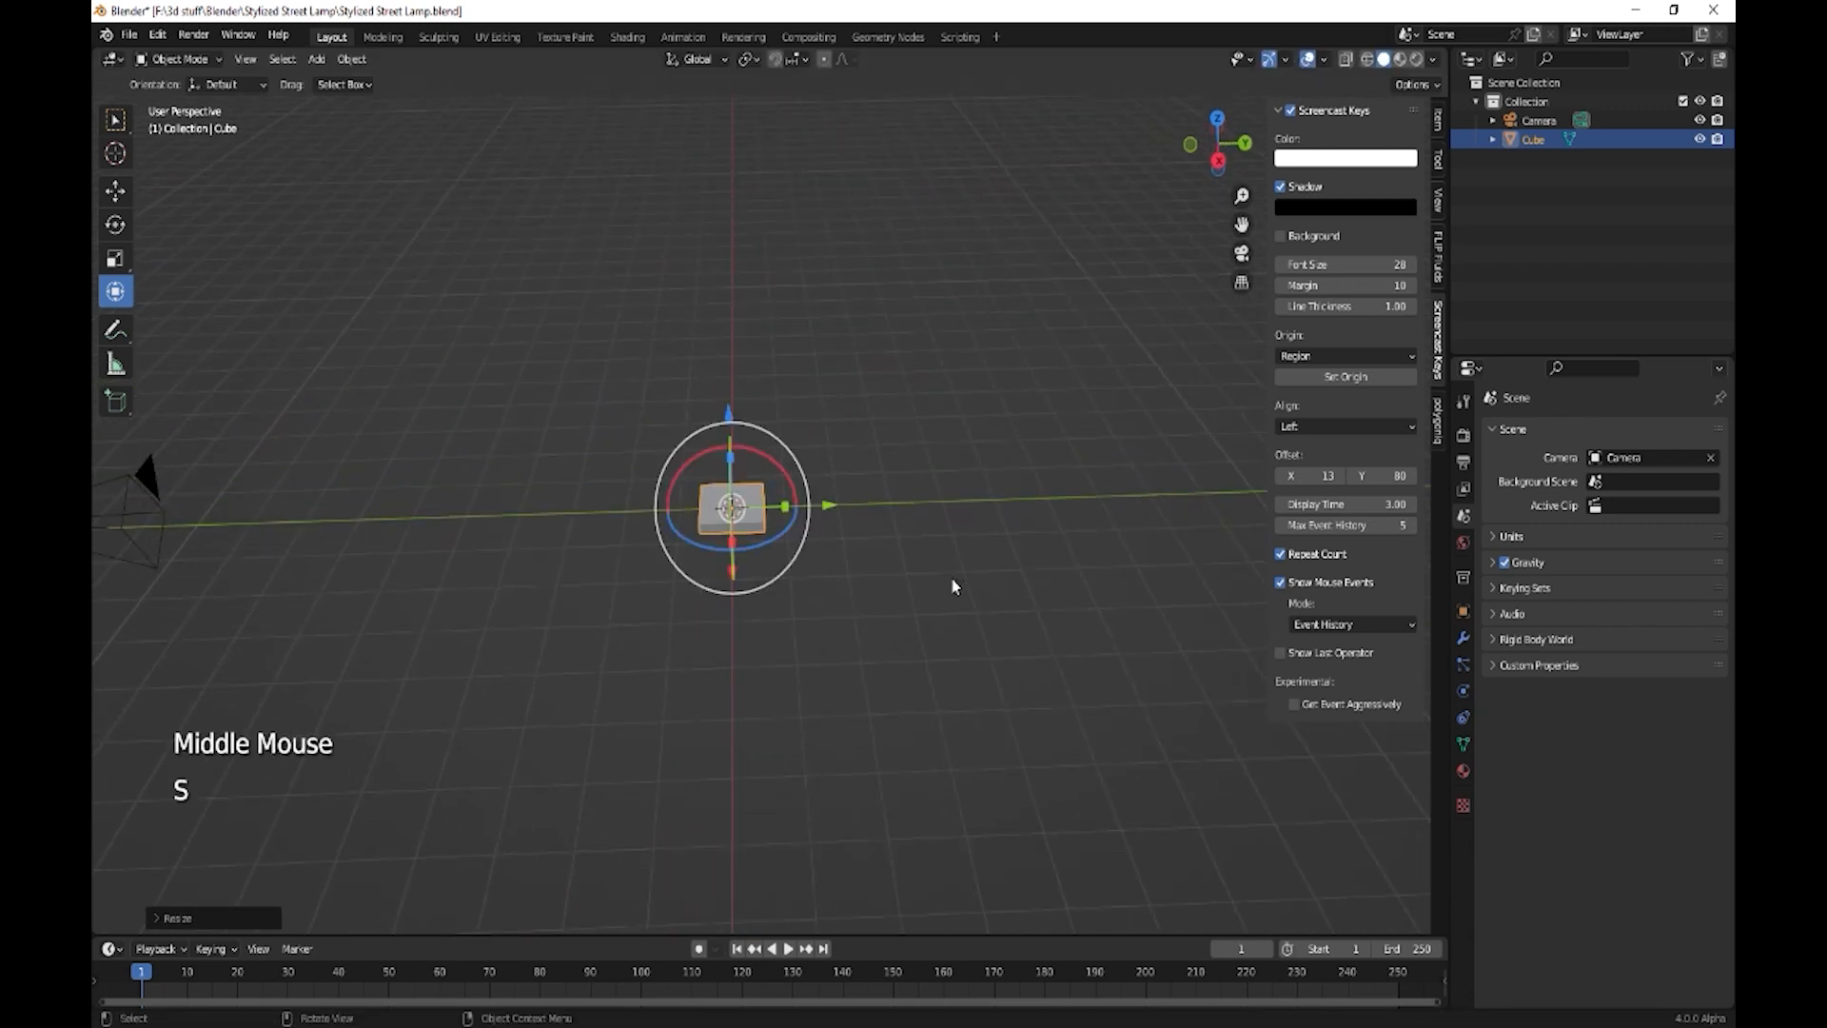
- Add a second cube at the origin and scale it uniformly to about 0.34, smaller than the base slab
{"action": "scroll", "coordinate": [914, 619], "scroll_direction": "up", "scroll_amount": 2}
{"action": "middle_click_drag", "start_coordinate": [898, 612], "coordinate": [1001, 716], "text": "shift"}
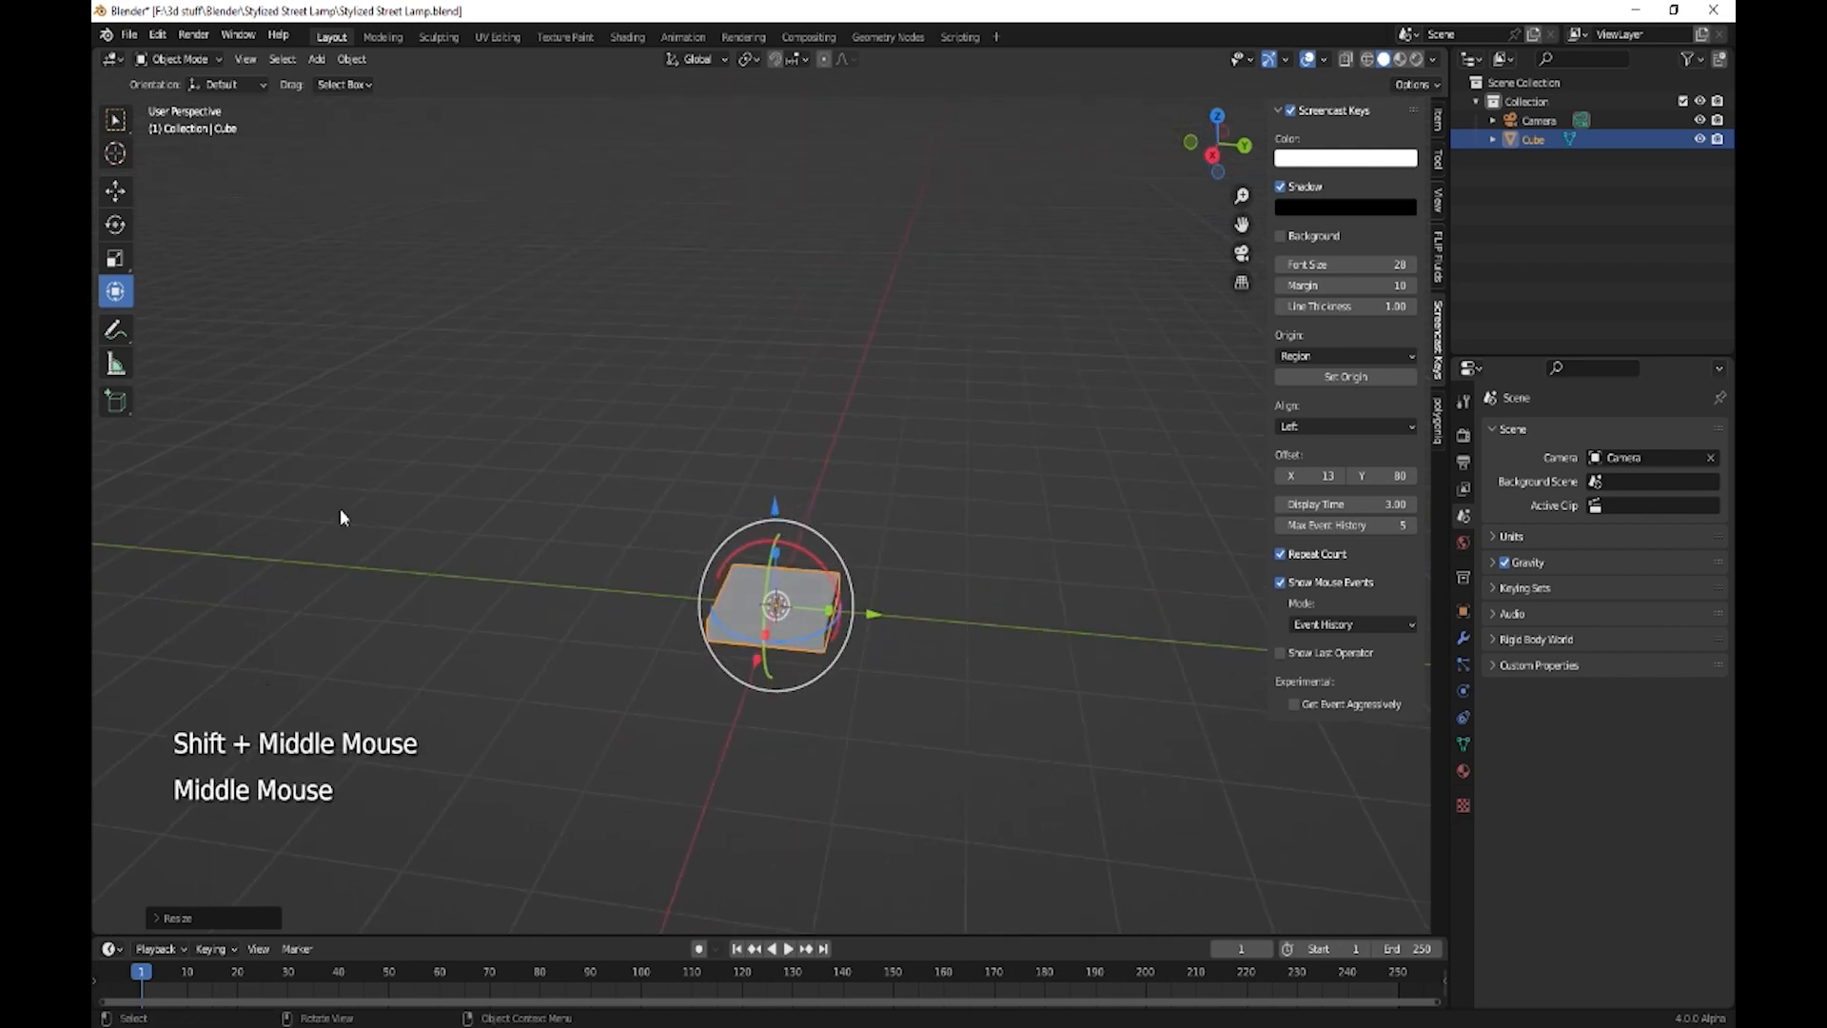
{"action": "key", "text": "shift+a"}
{"action": "mouse_move", "coordinate": [798, 643]}
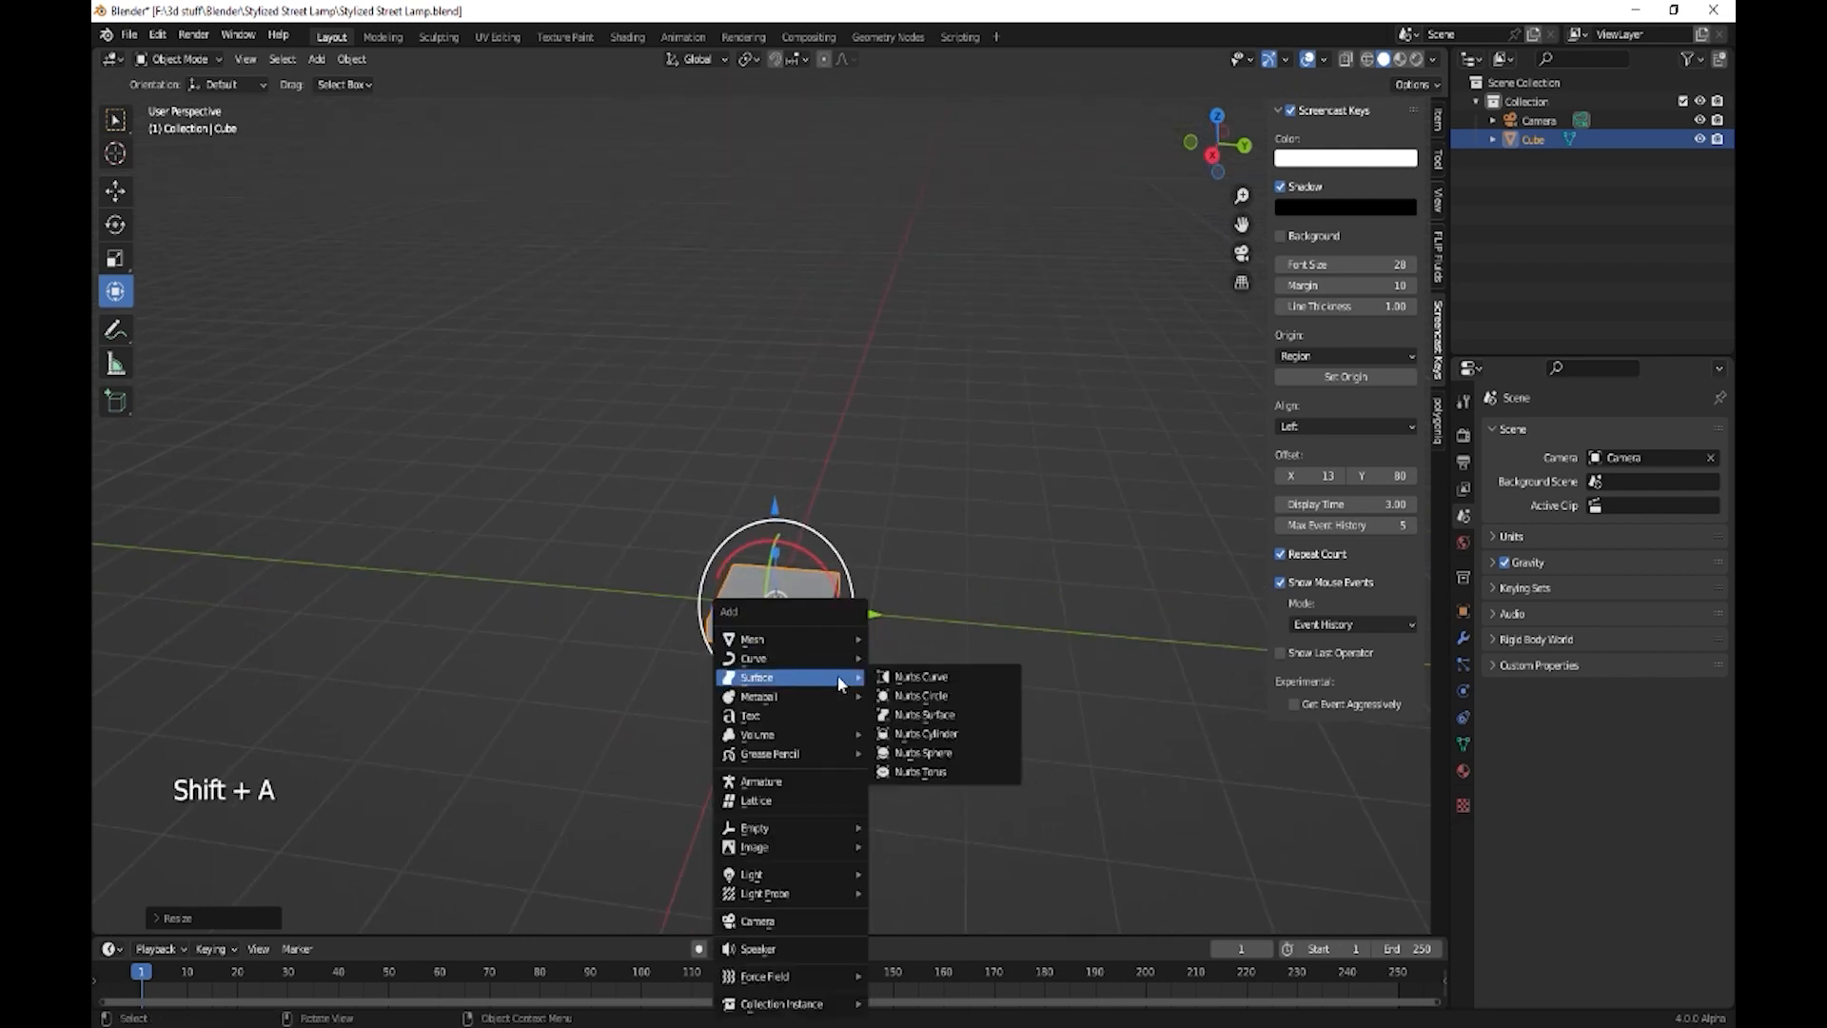
{"action": "left_click", "coordinate": [905, 657]}
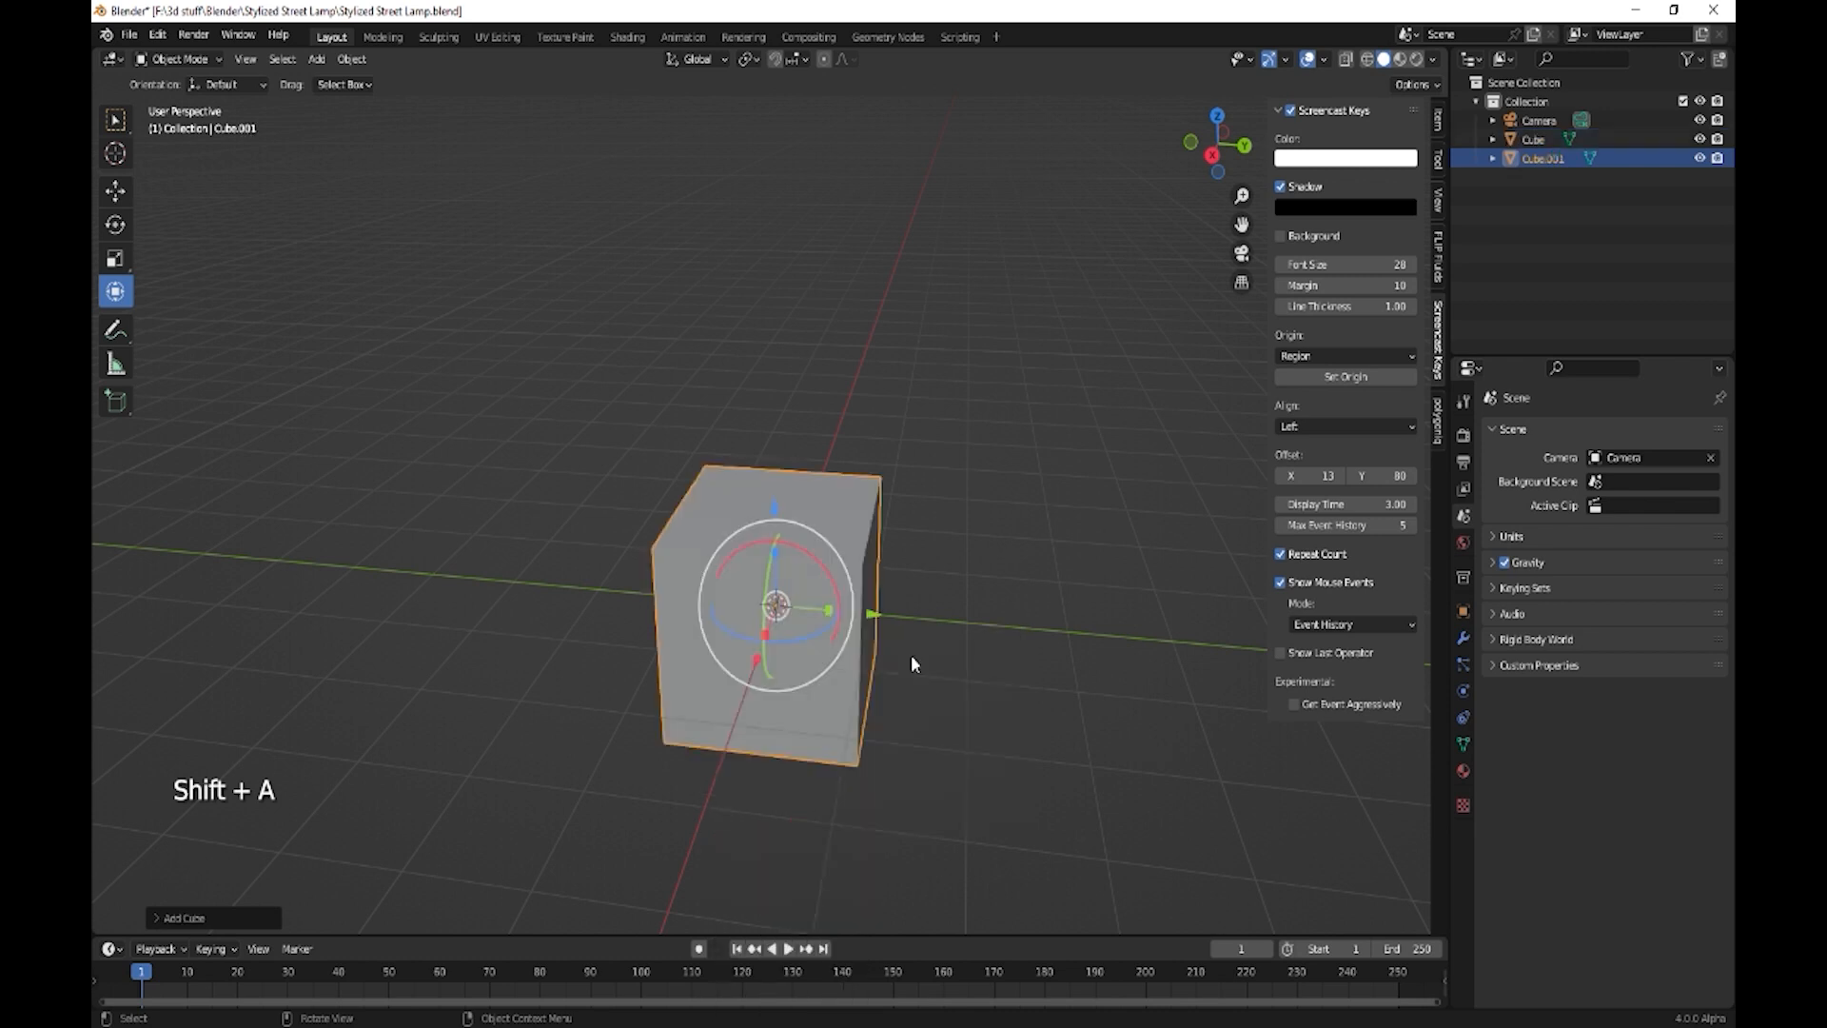
{"action": "key", "text": "s"}
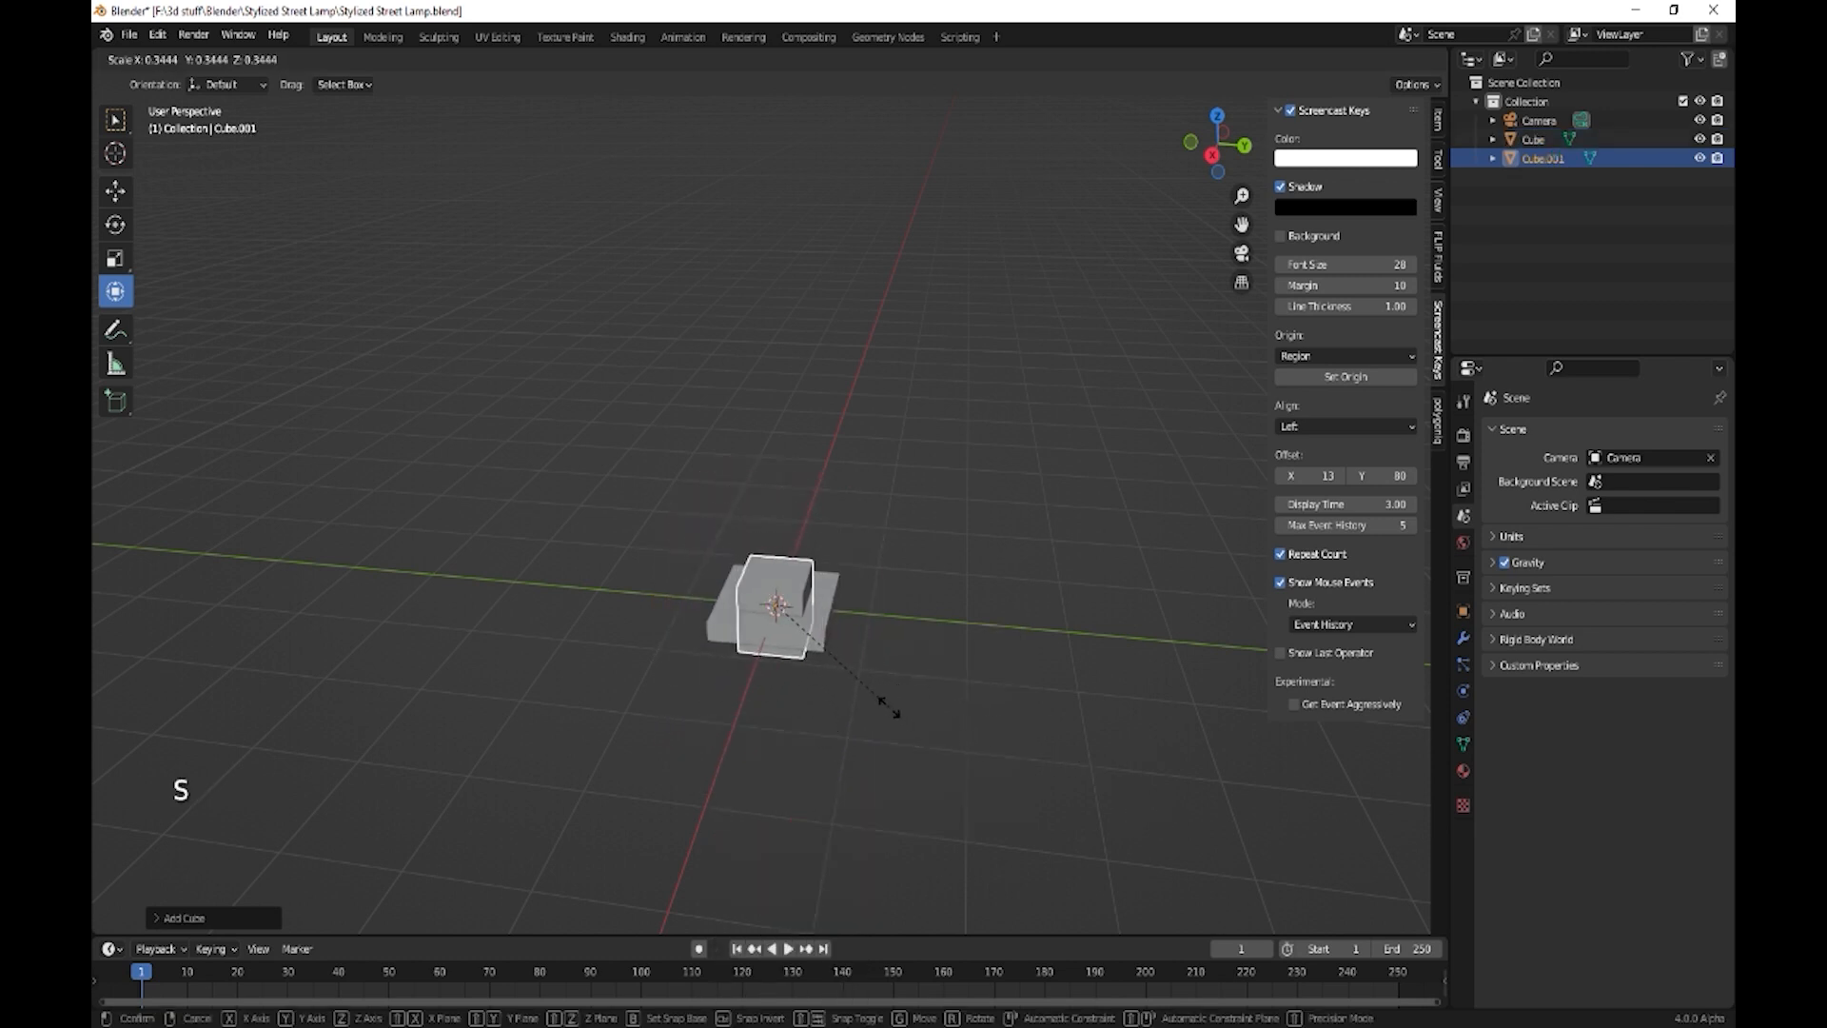
{"action": "left_click", "coordinate": [889, 699]}
- Position the small cube on the base slab and scale it down further to the post's thickness
{"action": "middle_click_drag", "start_coordinate": [889, 699], "coordinate": [837, 609]}
{"action": "left_click_drag", "start_coordinate": [764, 504], "coordinate": [752, 469]}
{"action": "key", "text": "s"}
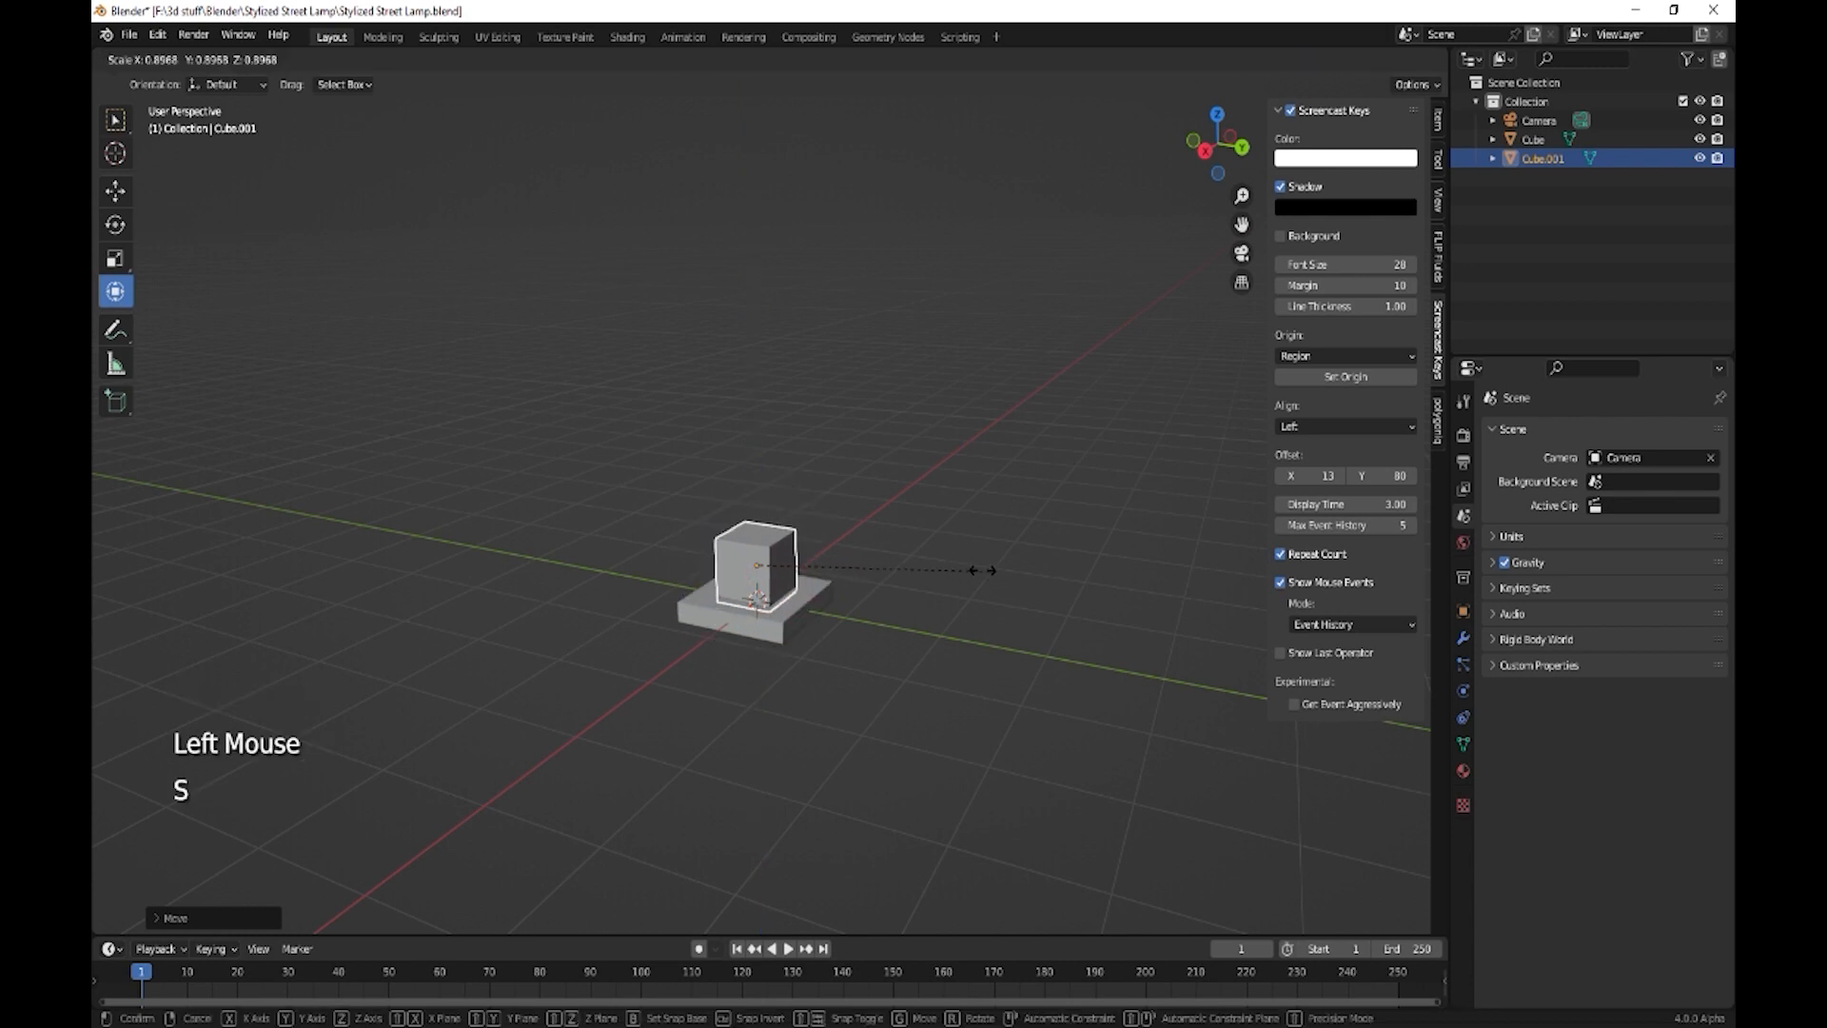
{"action": "left_click", "coordinate": [933, 566]}
{"action": "left_click_drag", "start_coordinate": [755, 466], "coordinate": [775, 514]}
{"action": "key", "text": "s"}
{"action": "left_click", "coordinate": [913, 571]}
- Raise the small cube's top face along Z in Edit Mode to form a tall lamp post
{"action": "key", "text": "Tab"}
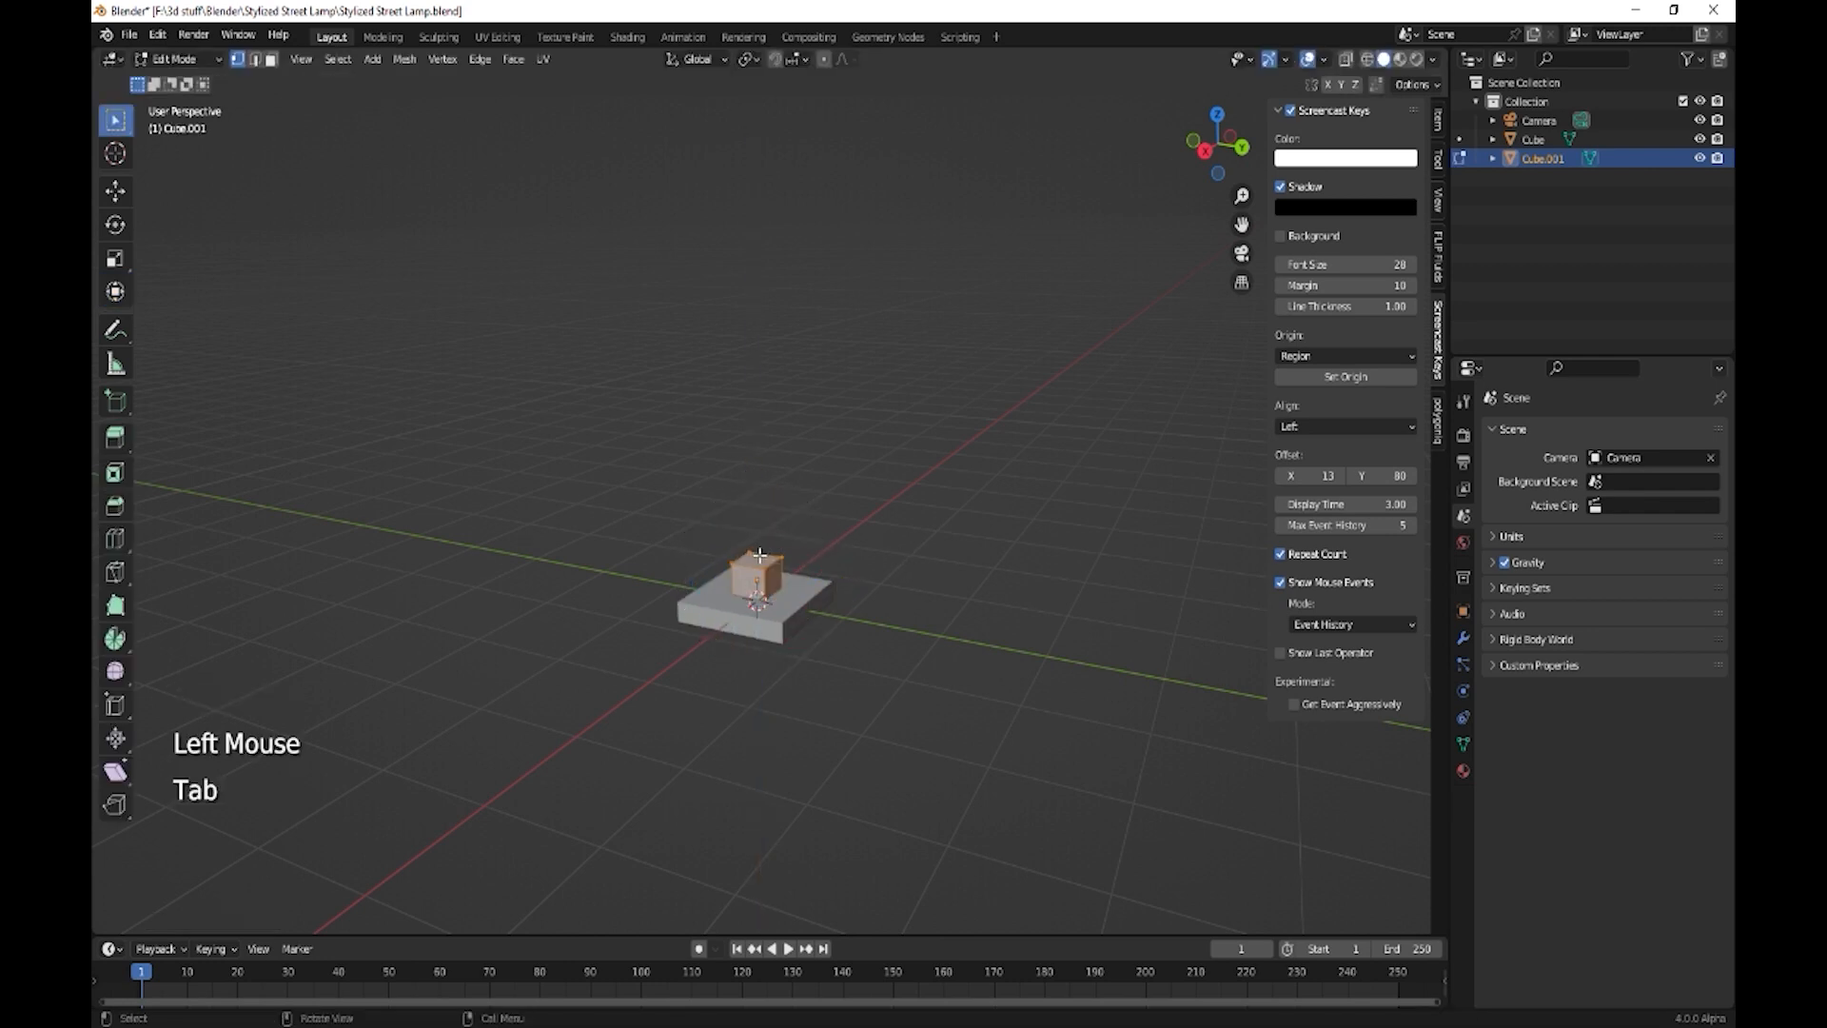
{"action": "key", "text": "3"}
{"action": "left_click", "coordinate": [933, 693]}
{"action": "middle_click_drag", "start_coordinate": [933, 694], "coordinate": [815, 773], "text": "shift"}
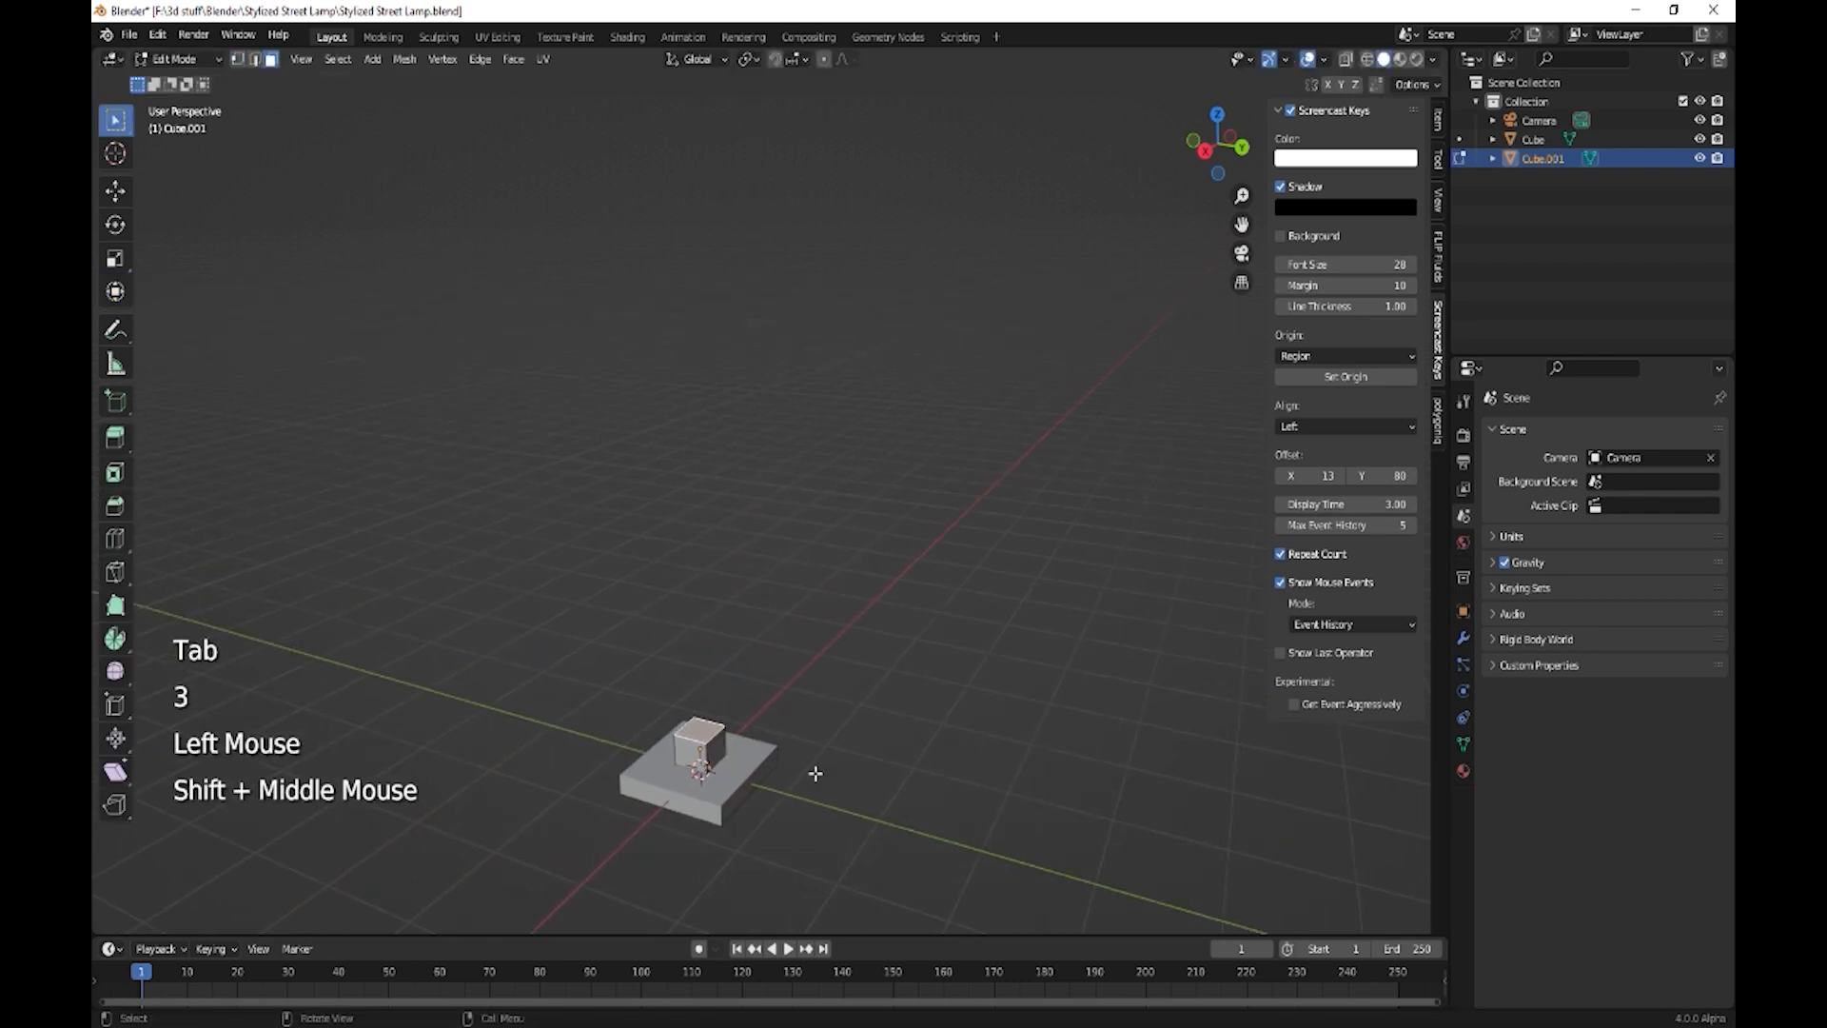
{"action": "left_click", "coordinate": [128, 300]}
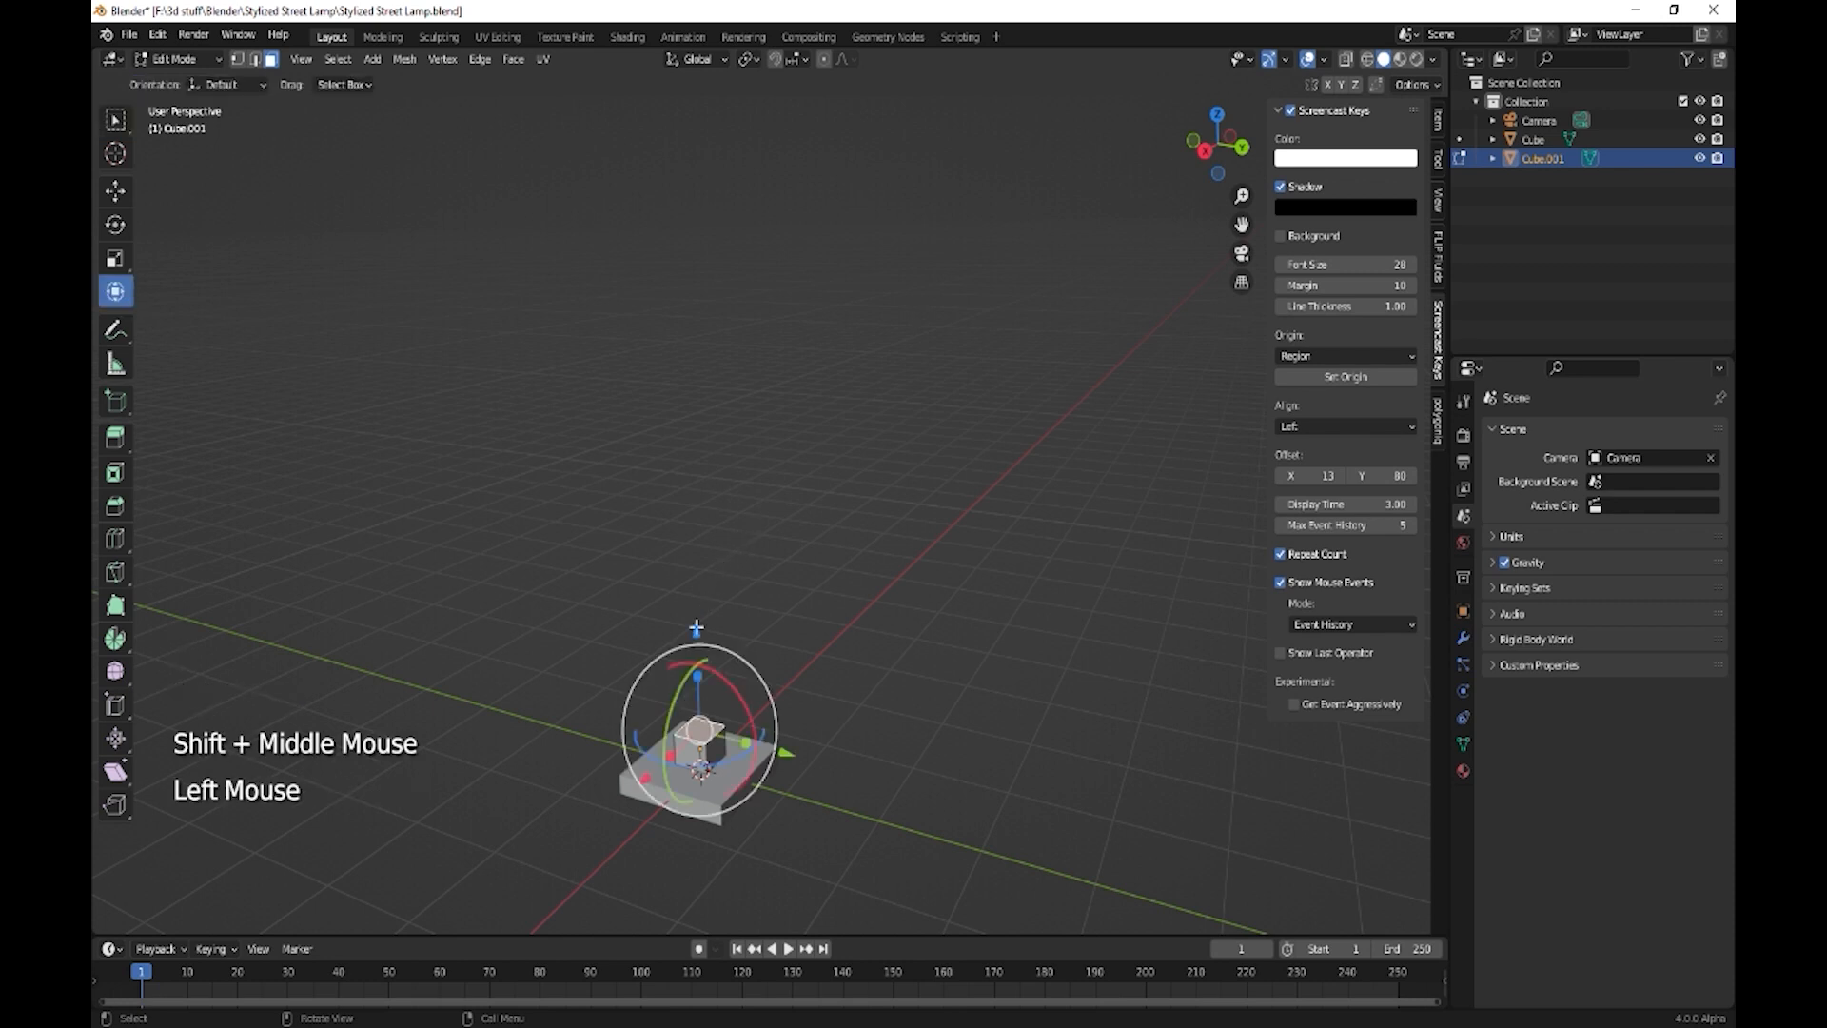
{"action": "left_click_drag", "start_coordinate": [696, 628], "coordinate": [655, 128]}
{"action": "middle_click_drag", "start_coordinate": [742, 286], "coordinate": [818, 391]}
{"action": "key", "text": "Tab"}
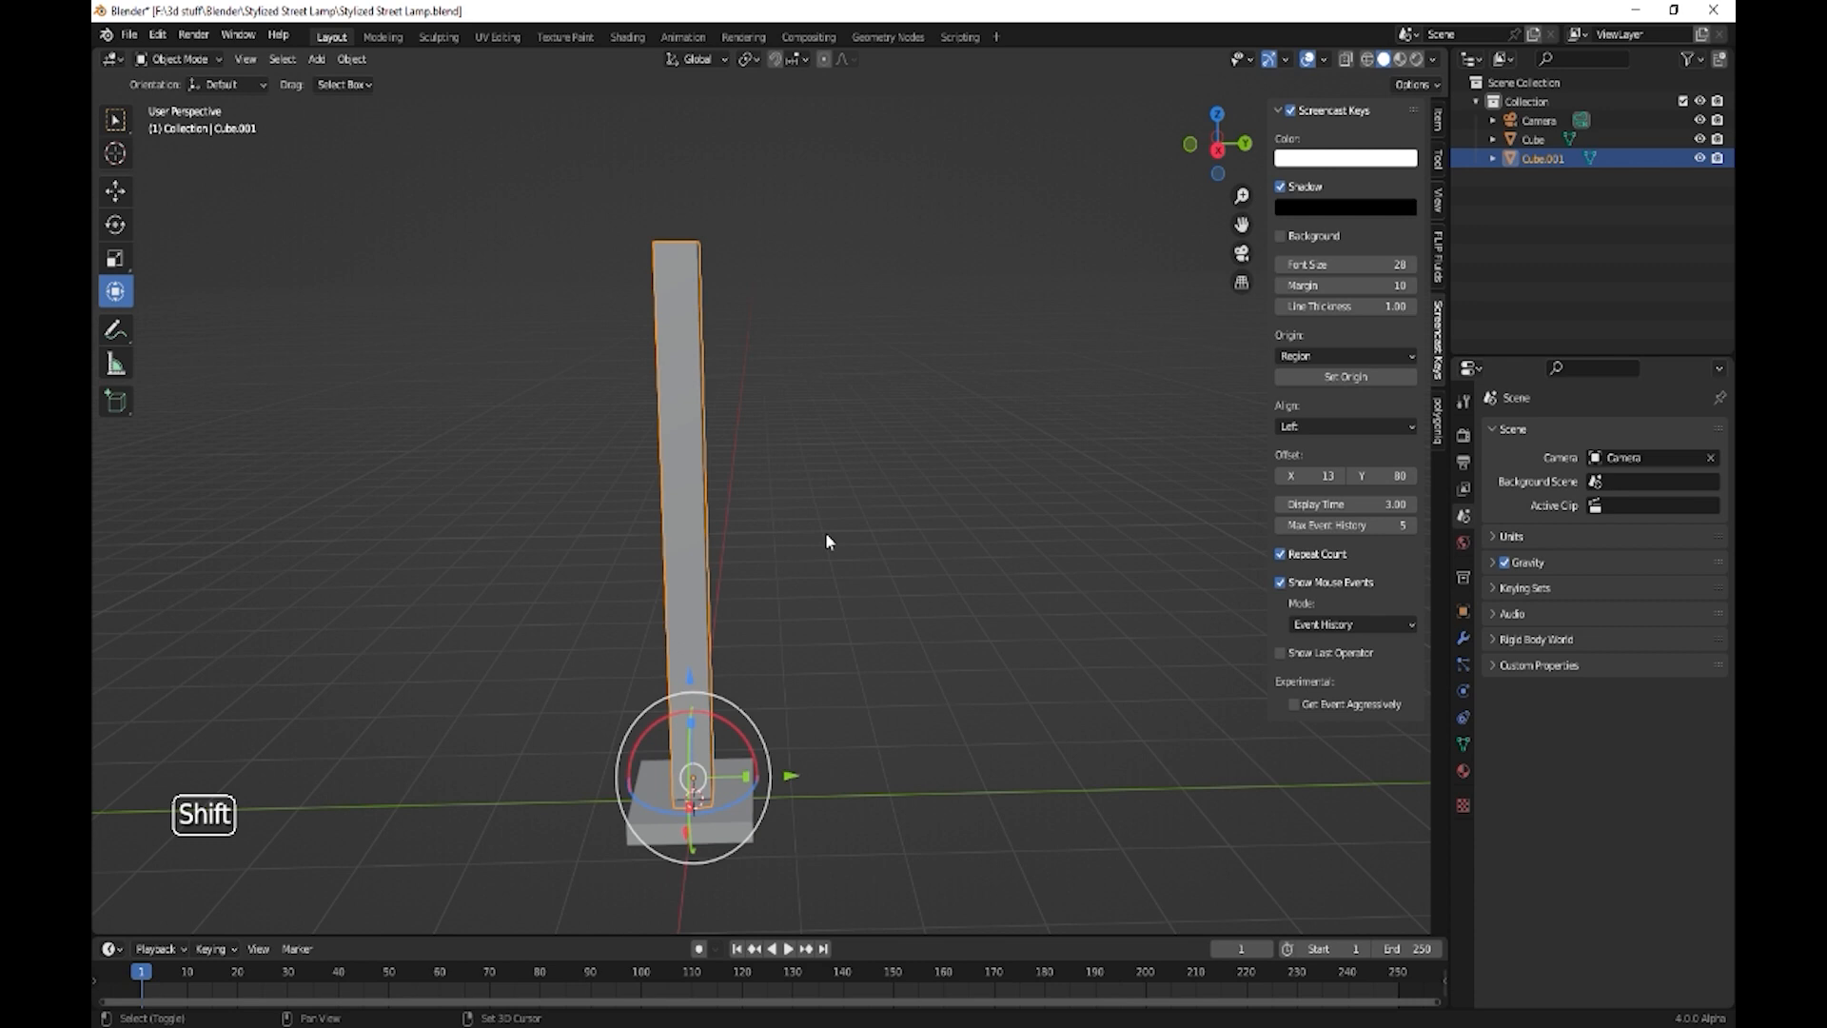
- Duplicate the post in place and rotate the copy 90° about the X axis
{"action": "key", "text": "shift+d"}
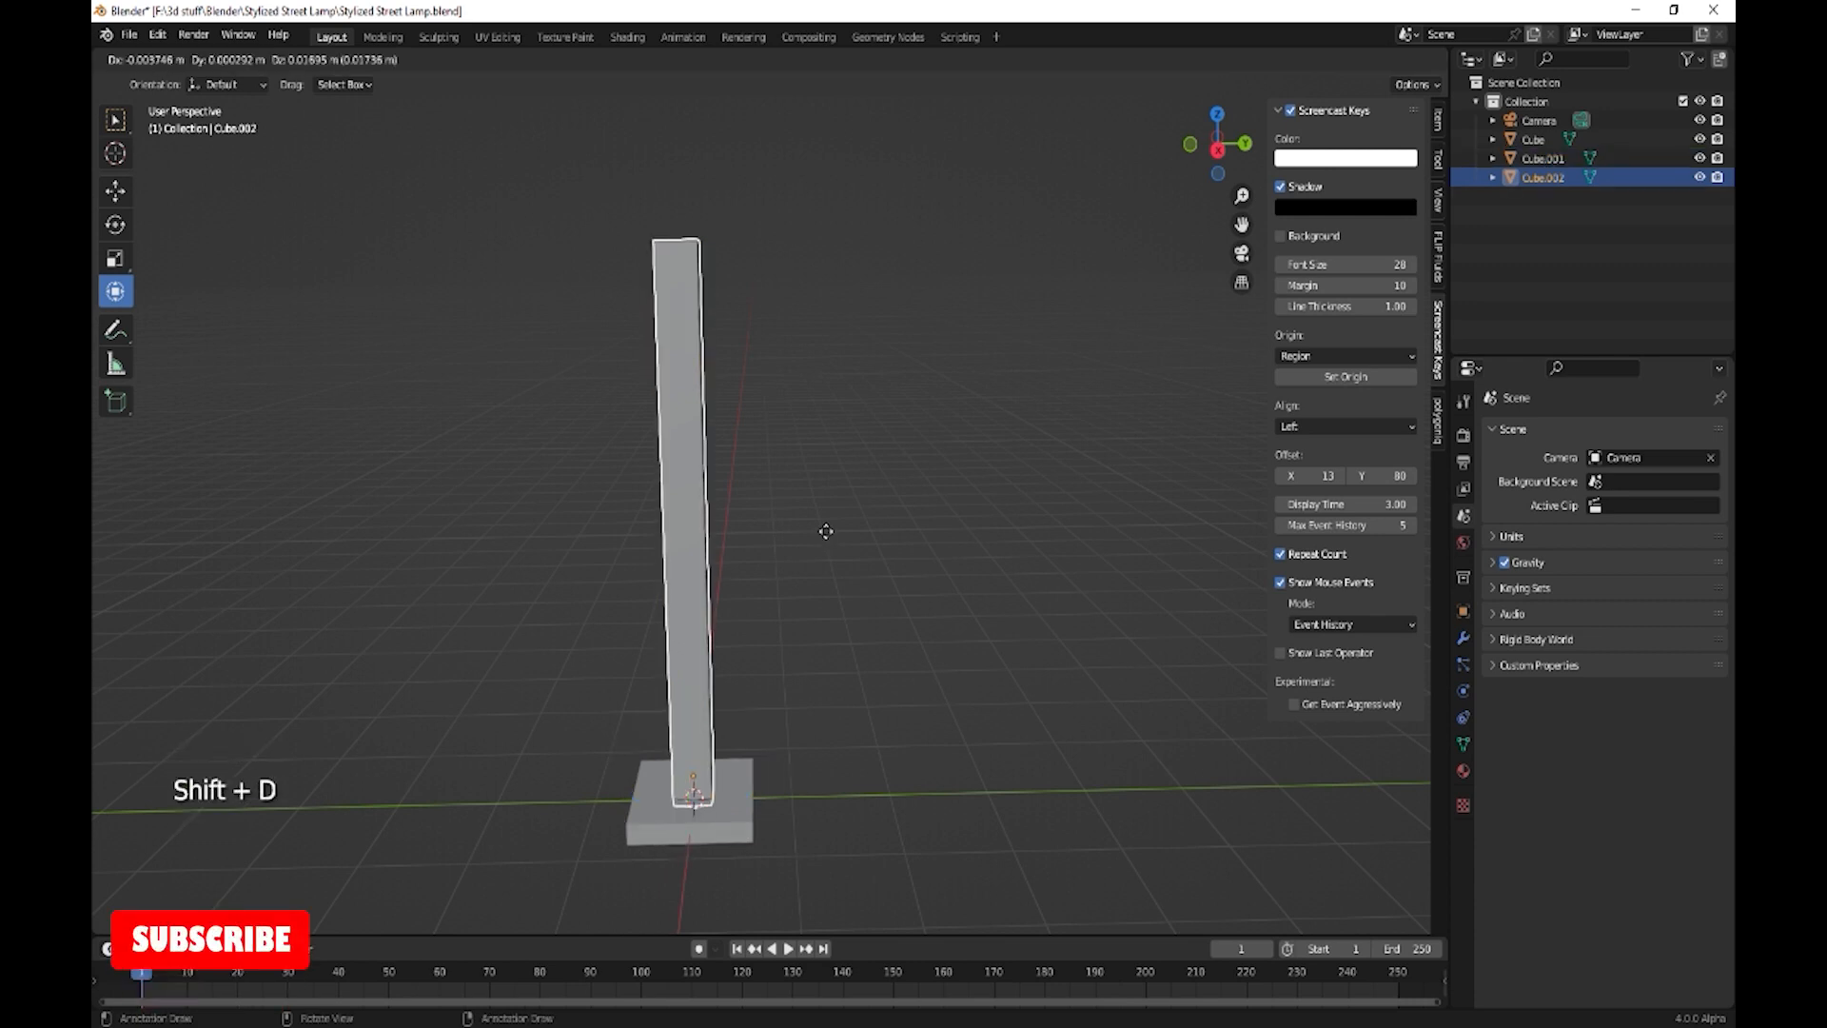
{"action": "key", "text": "r"}
{"action": "key", "text": "x"}
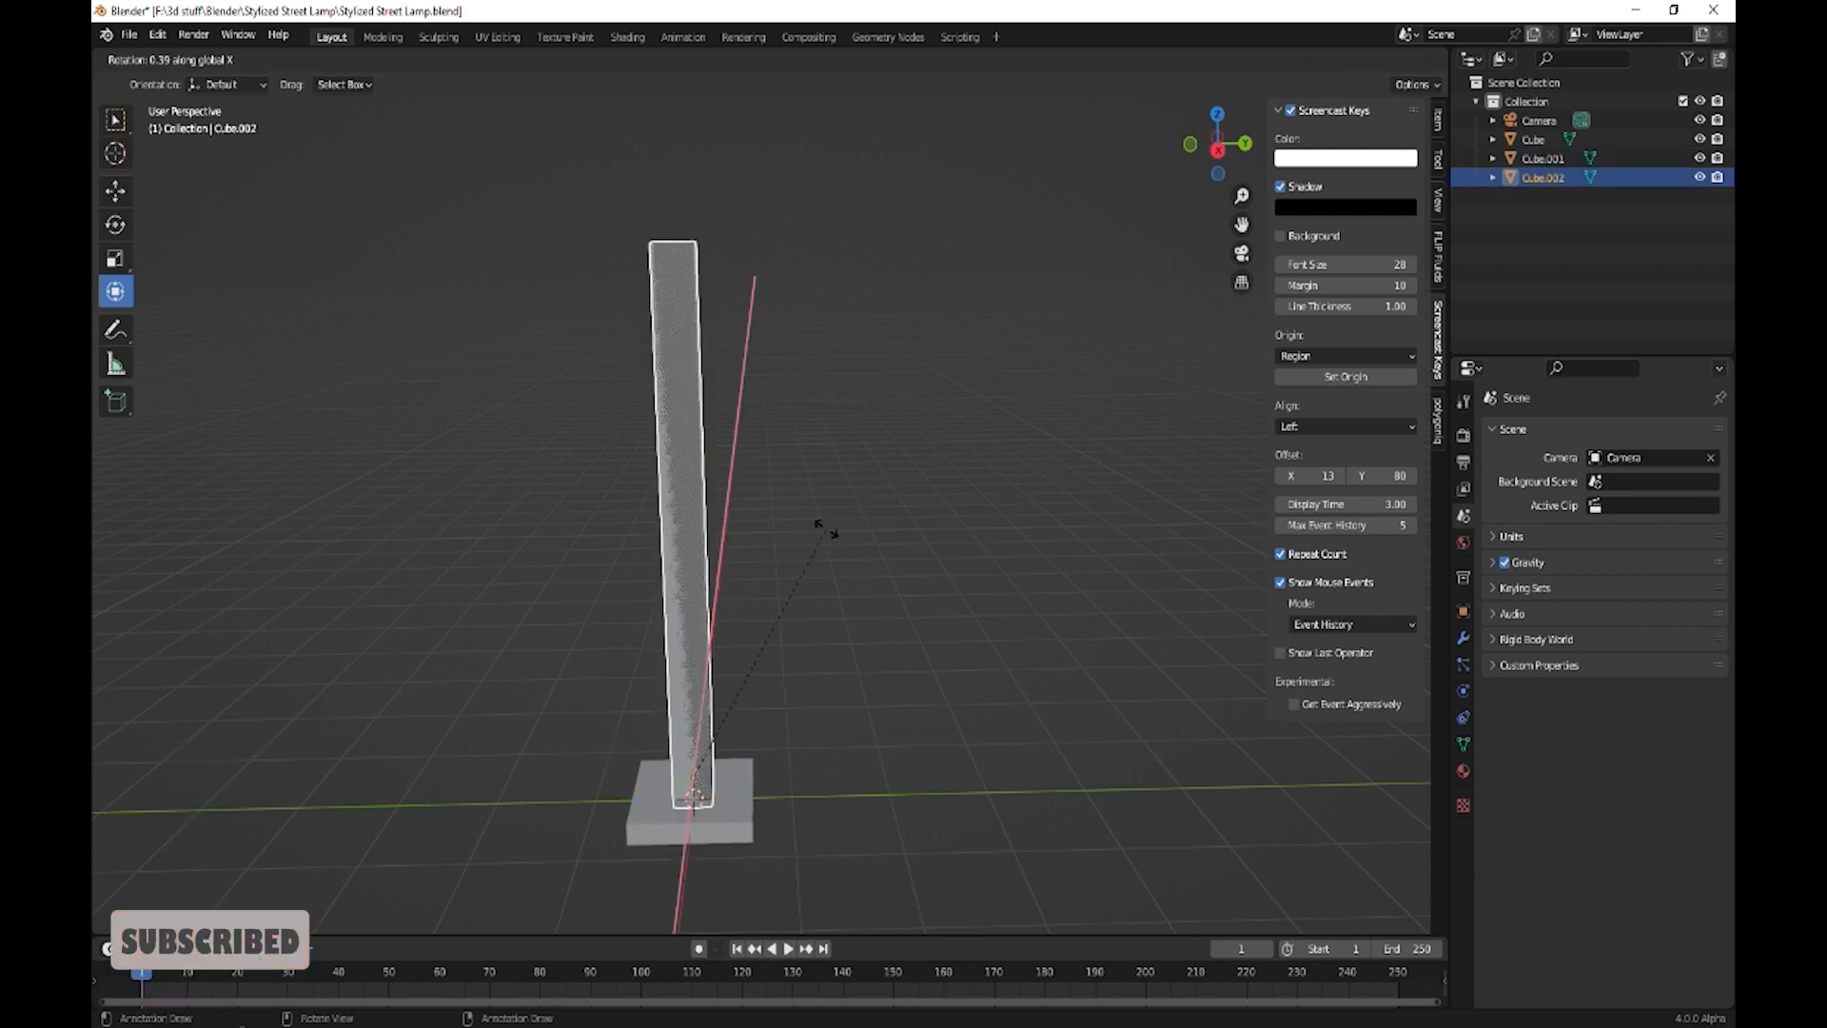
{"action": "type", "text": "90"}
{"action": "key", "text": "Return"}
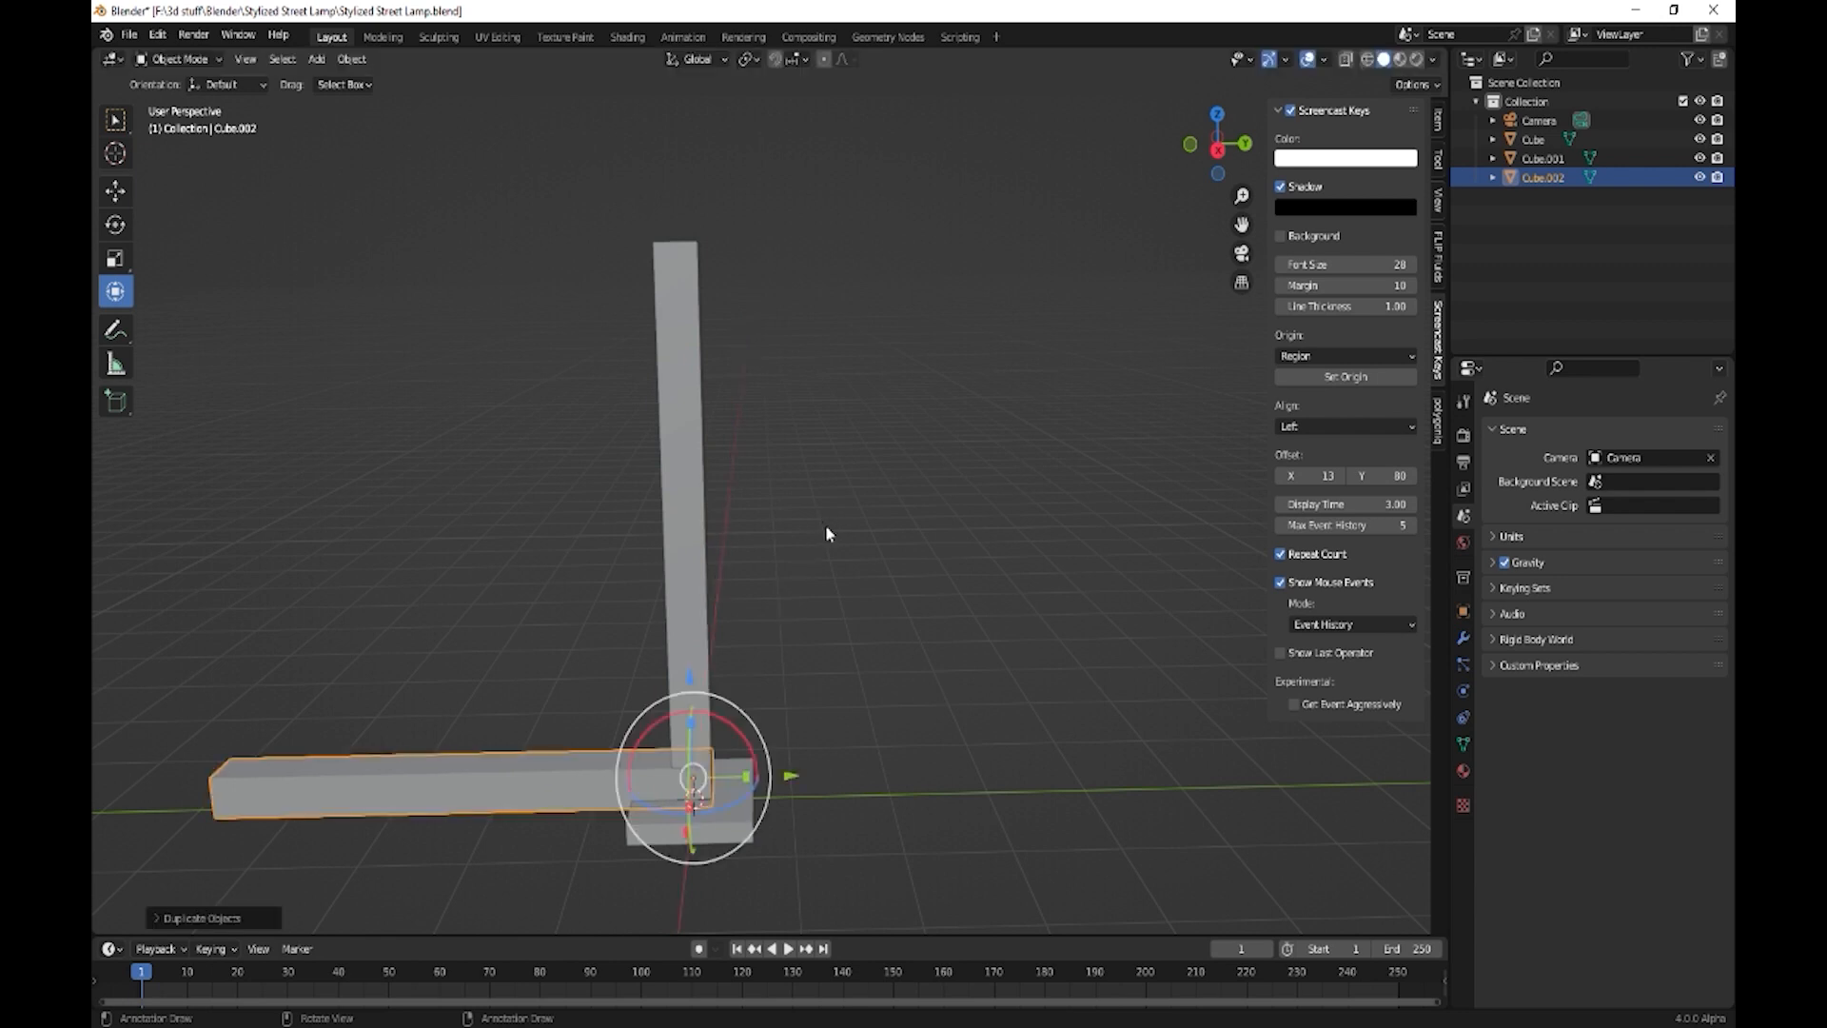
- Set the transform pivot to Median Point and move the horizontal beam along Y and Z to the post's upper end
{"action": "left_click", "coordinate": [743, 61]}
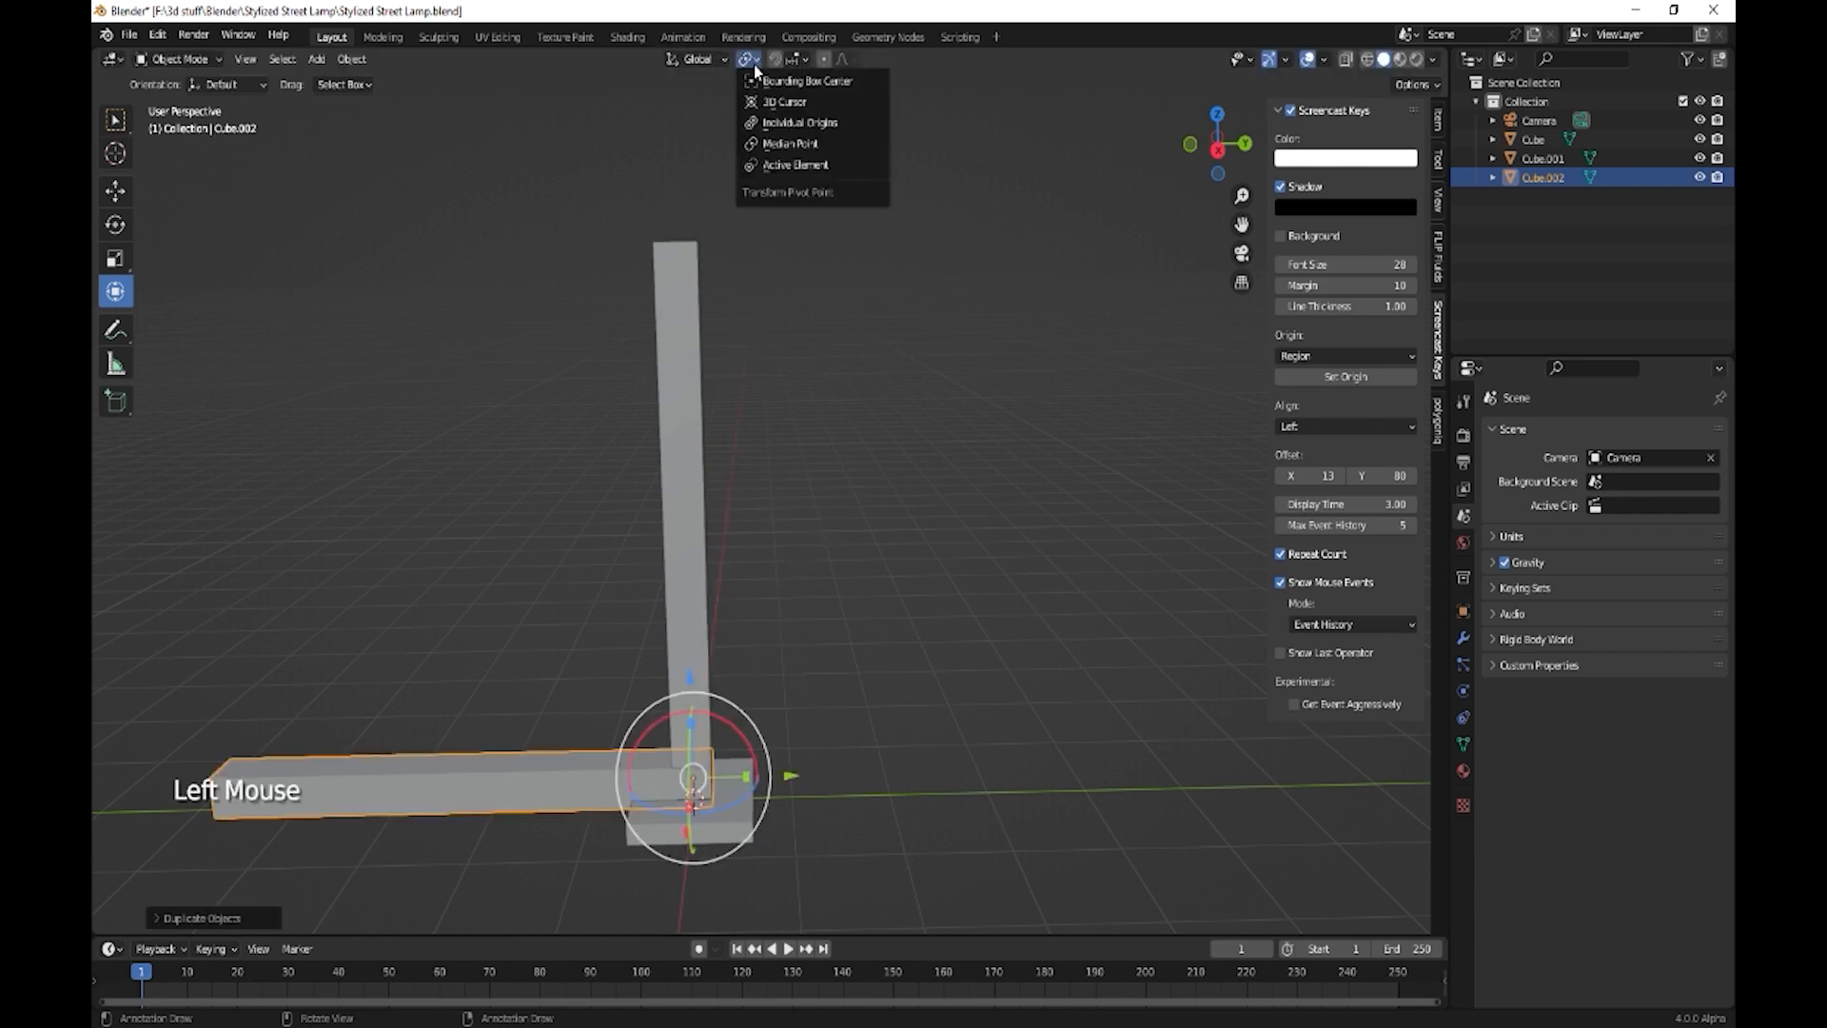
{"action": "left_click", "coordinate": [778, 145]}
{"action": "left_click_drag", "start_coordinate": [791, 775], "coordinate": [1000, 770]}
{"action": "left_click_drag", "start_coordinate": [917, 688], "coordinate": [1026, 265]}
- Shorten the beam along its length and align it just below the post's top as the lamp arm
{"action": "middle_click_drag", "start_coordinate": [1025, 265], "coordinate": [968, 225]}
{"action": "left_click_drag", "start_coordinate": [975, 217], "coordinate": [966, 210]}
{"action": "middle_click_drag", "start_coordinate": [1032, 404], "coordinate": [701, 338]}
{"action": "middle_click_drag", "start_coordinate": [792, 438], "coordinate": [706, 384]}
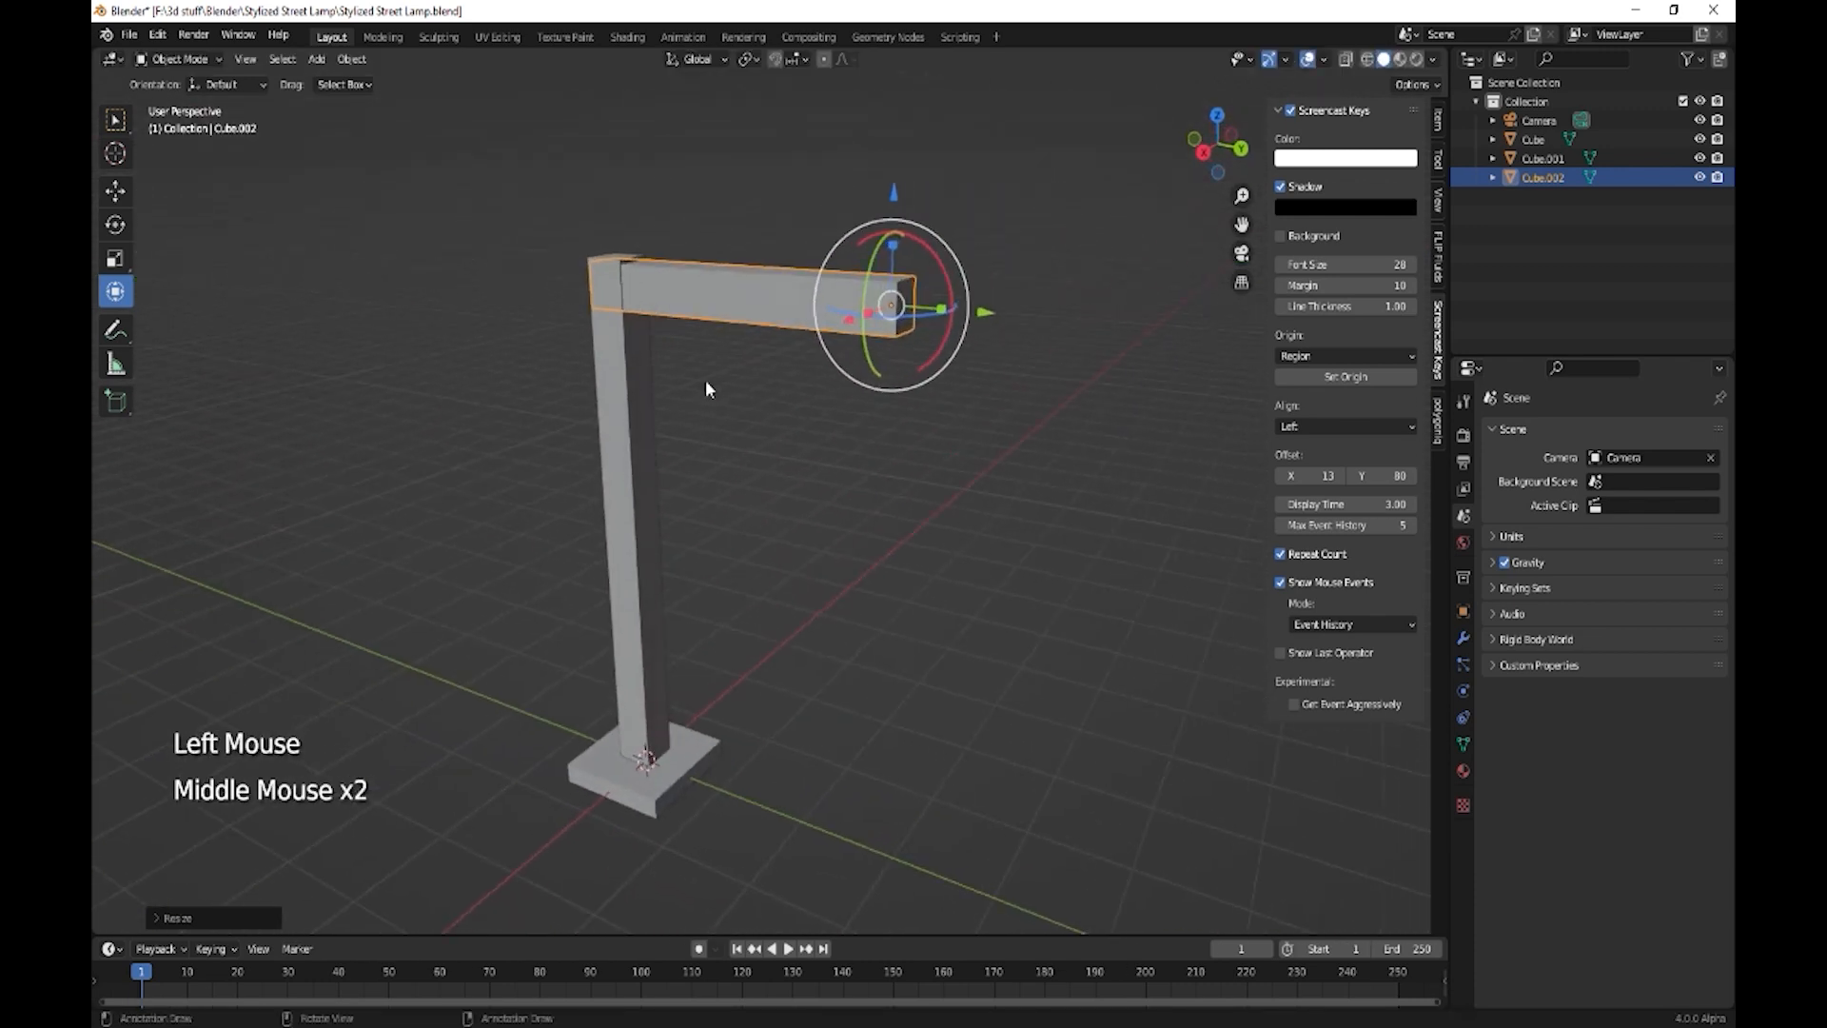
{"action": "left_click_drag", "start_coordinate": [896, 195], "coordinate": [892, 195]}
{"action": "middle_click_drag", "start_coordinate": [946, 331], "coordinate": [816, 305]}
- Duplicate the arm straight down along Z and shorten the copy along Y
{"action": "key", "text": "shift"}
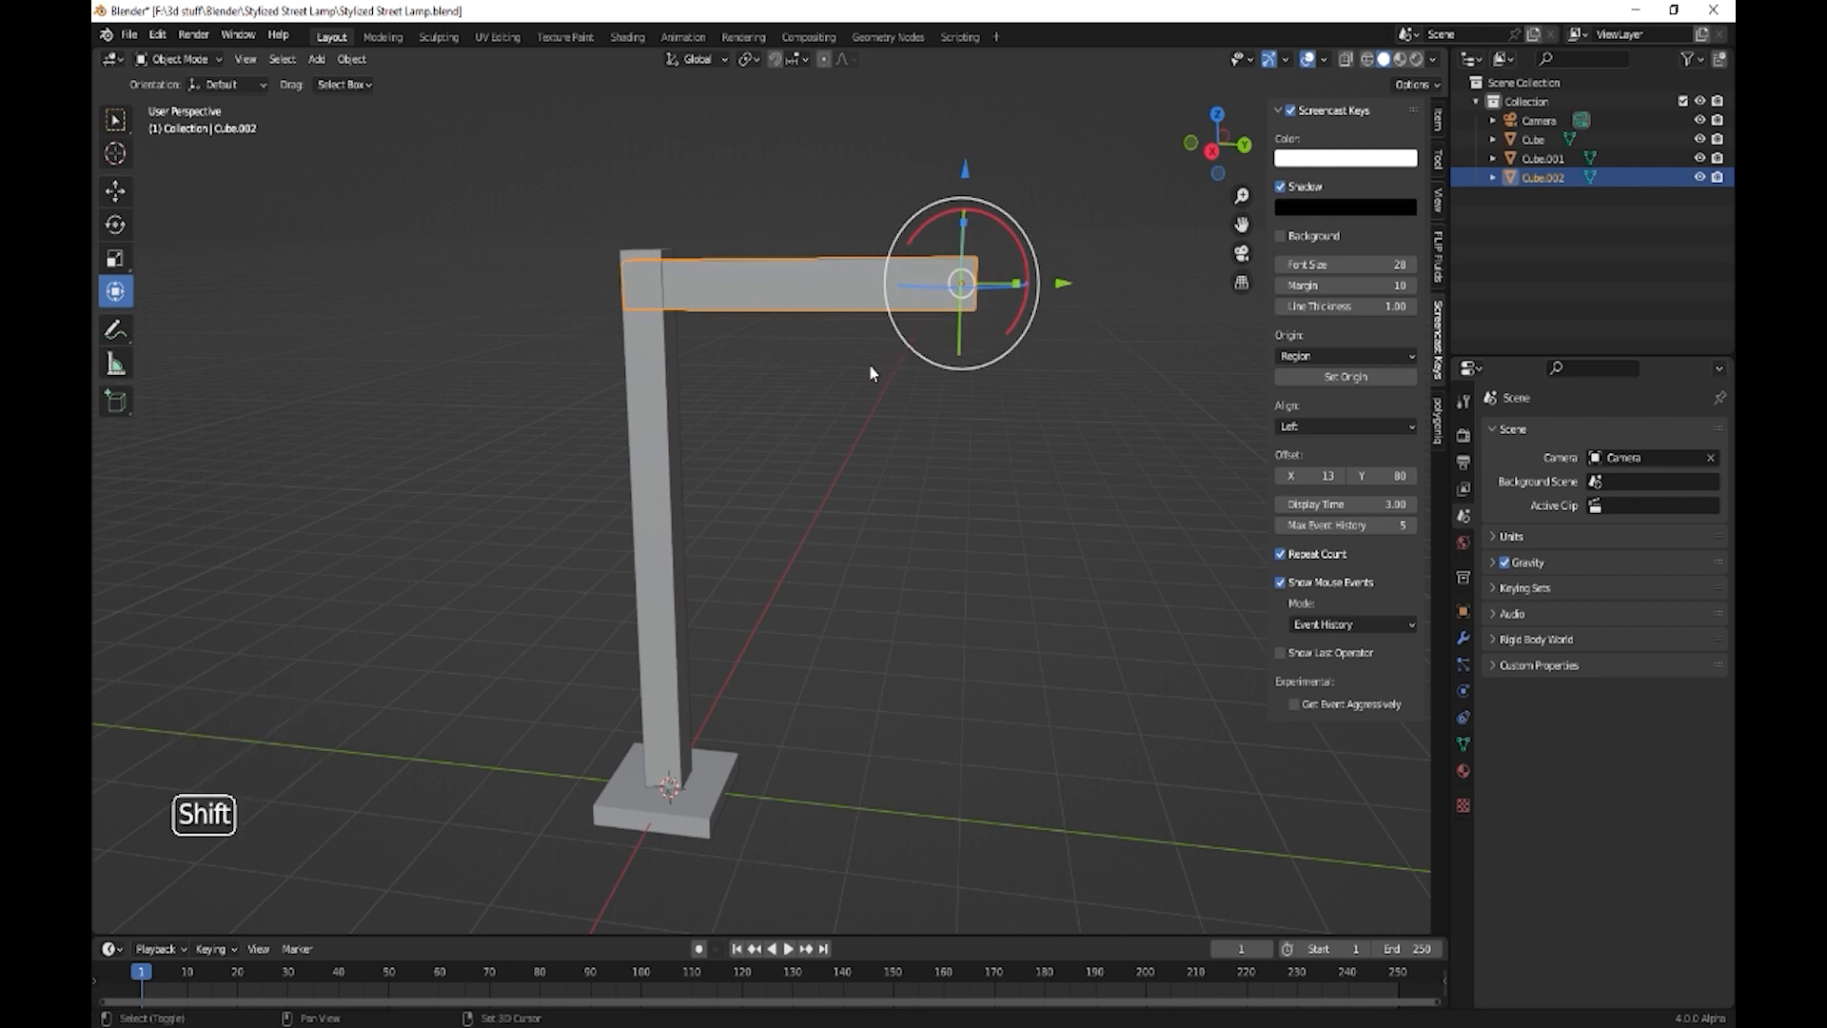
{"action": "key", "text": "shift+d"}
{"action": "key", "text": "z"}
{"action": "left_click", "coordinate": [865, 461]}
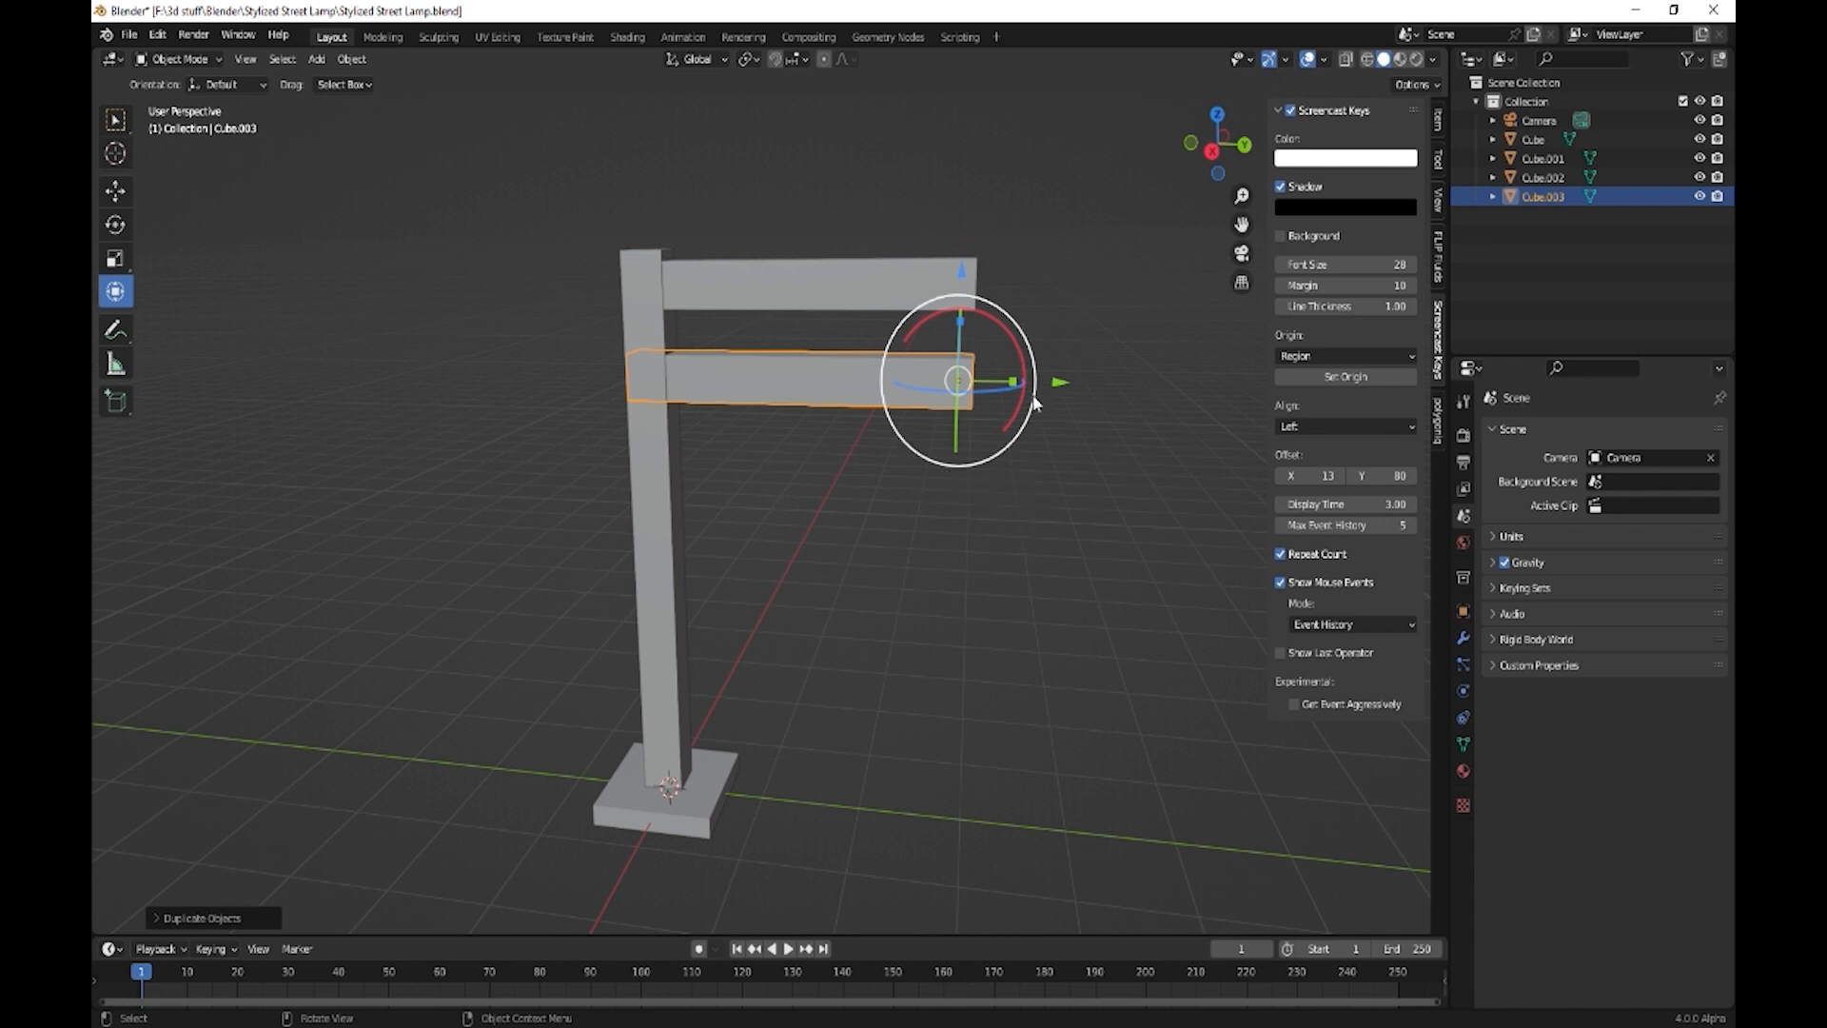
{"action": "left_click_drag", "start_coordinate": [1013, 382], "coordinate": [995, 384]}
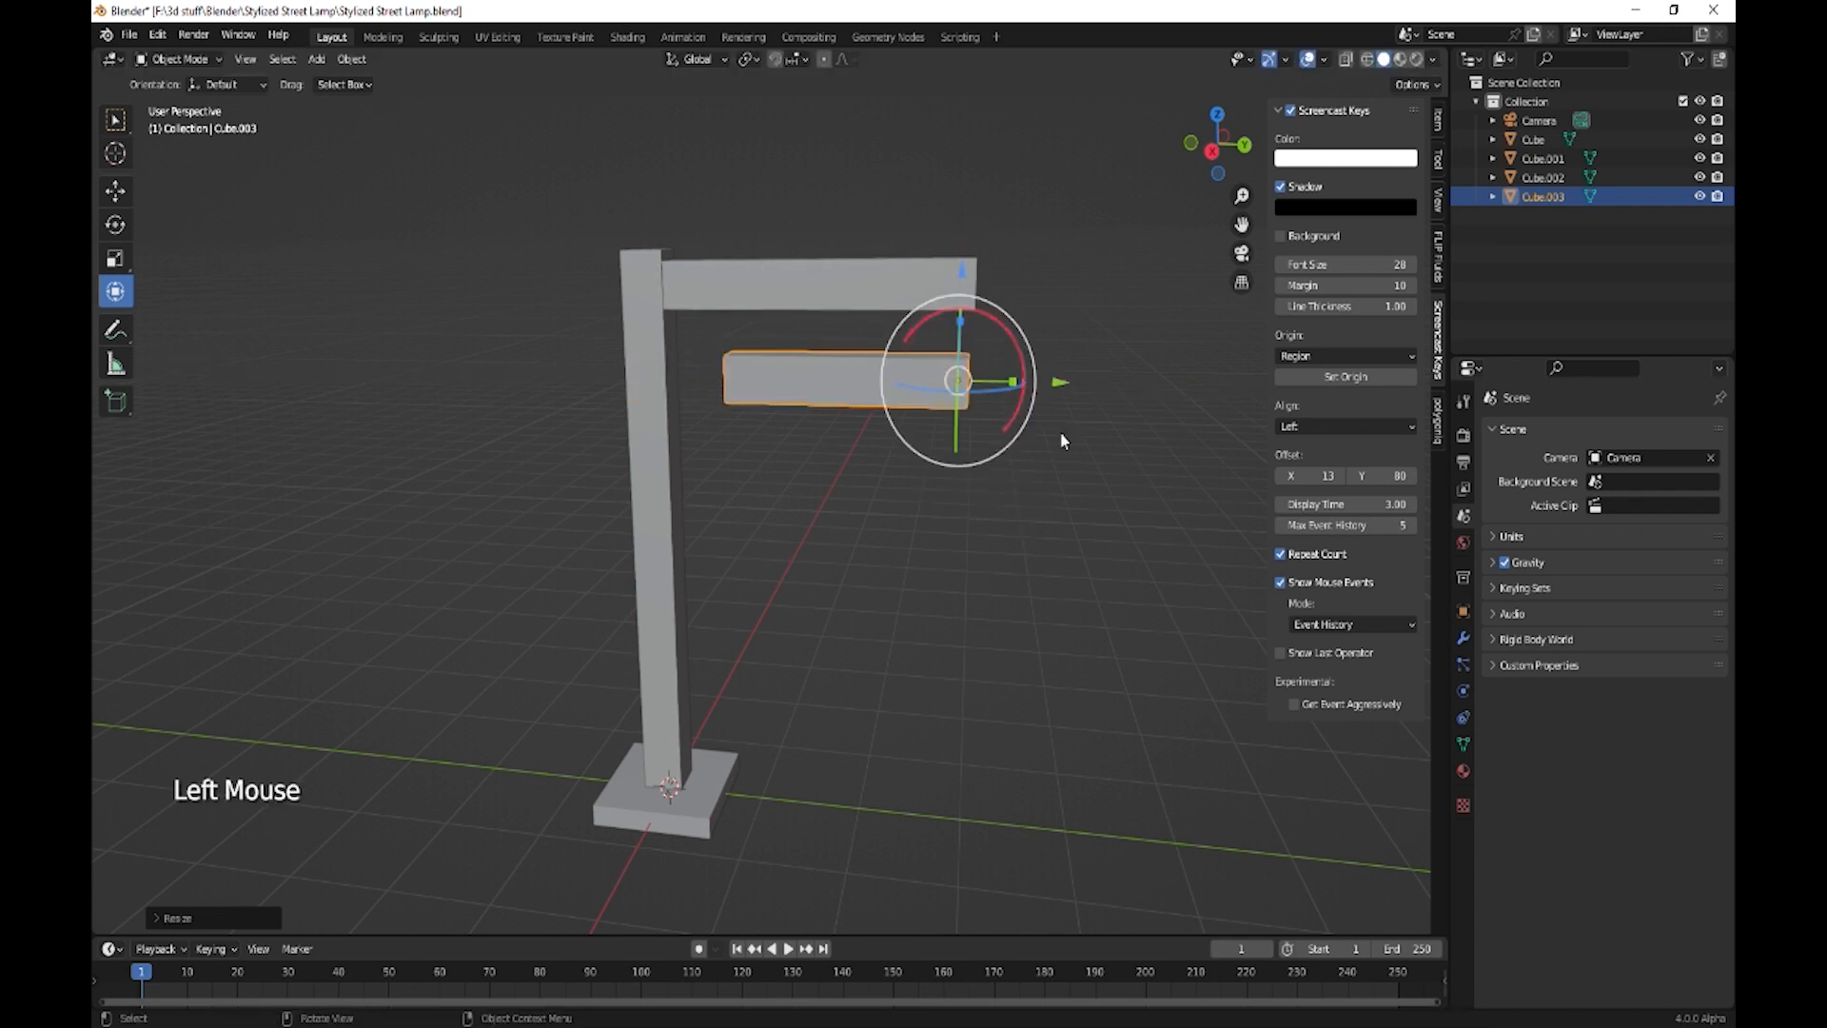
- Rotate the short beam 45° about X and move it into the corner between post and arm as a brace
{"action": "type", "text": "r"}
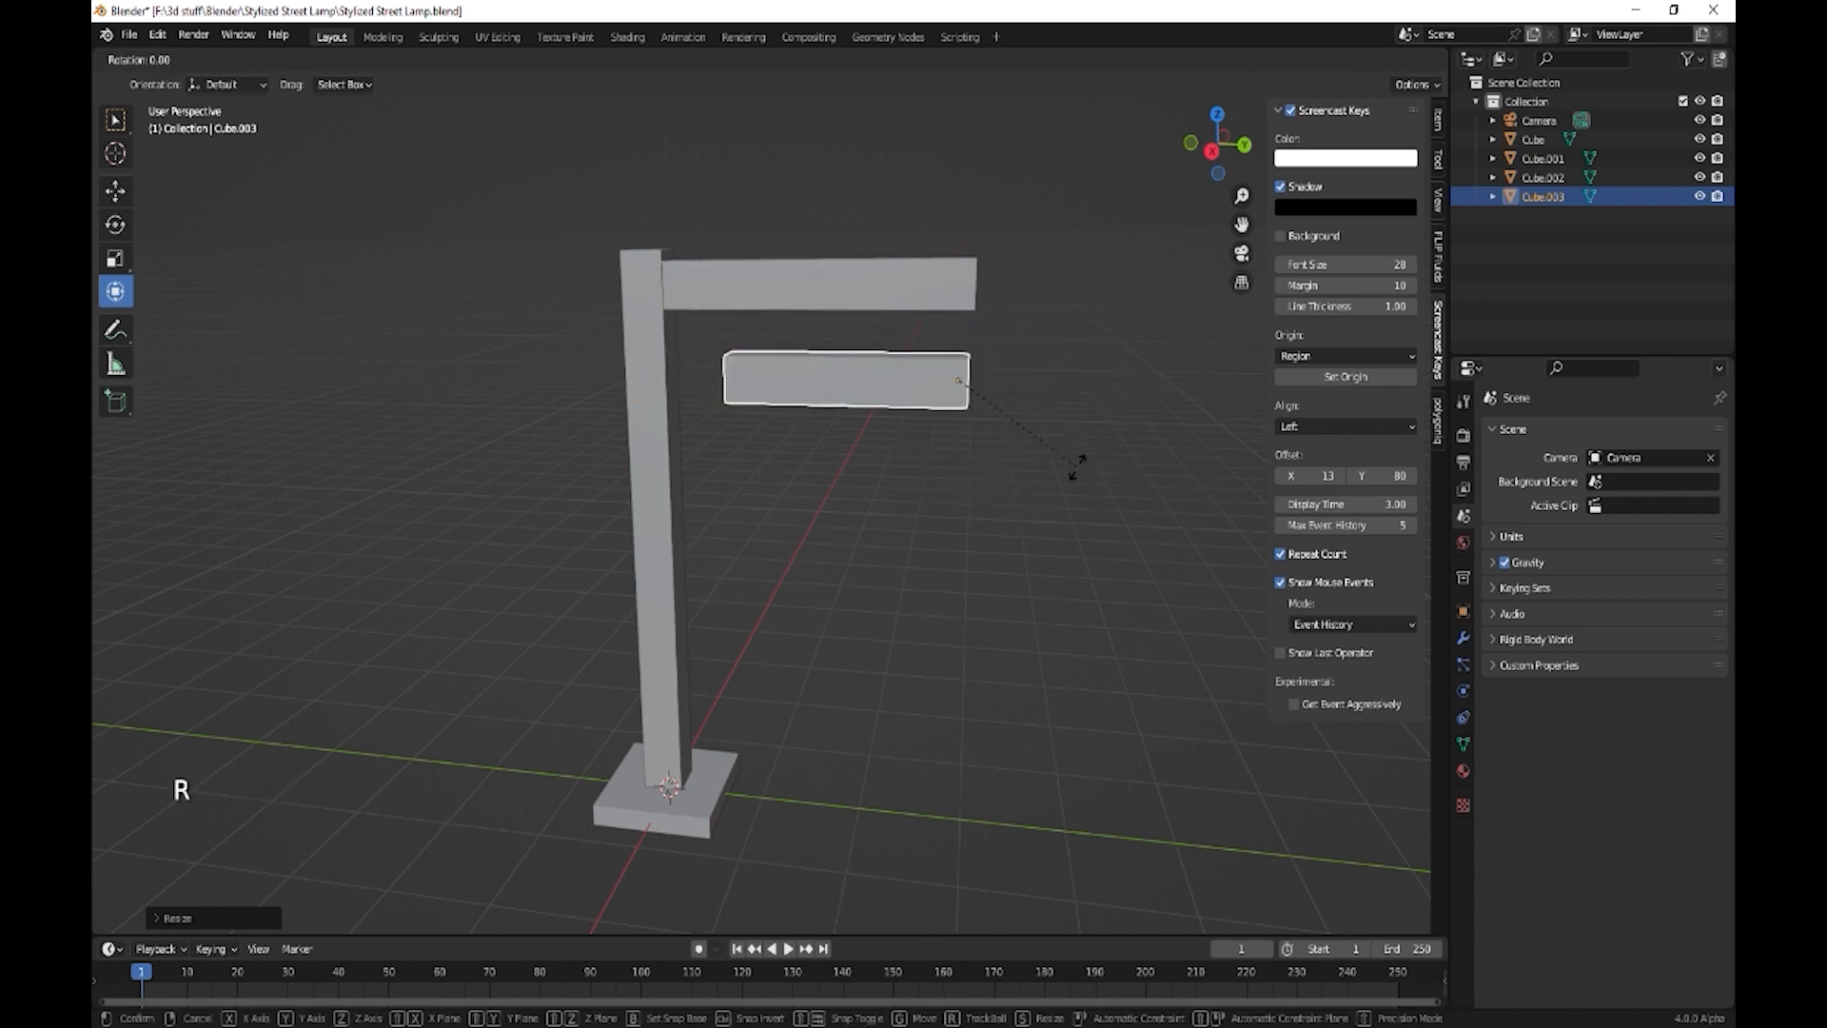
{"action": "type", "text": "x"}
{"action": "type", "text": "45"}
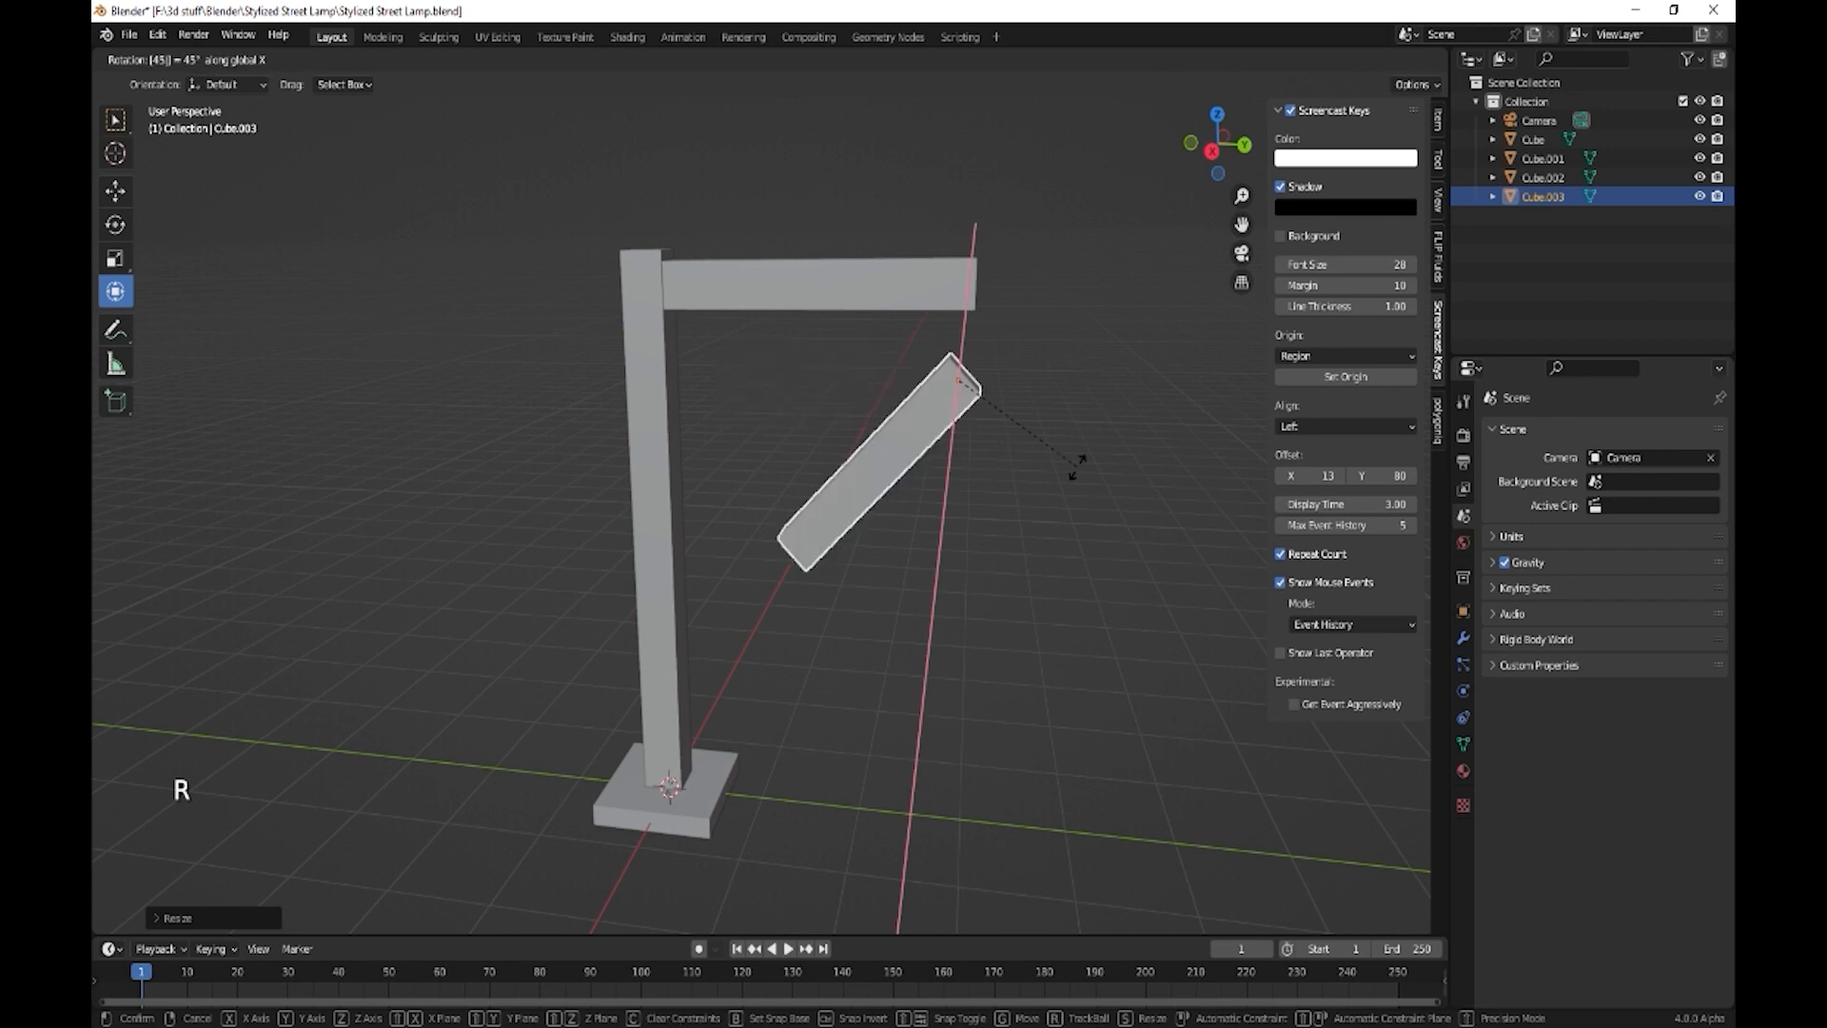
{"action": "key", "text": "Return"}
{"action": "left_click_drag", "start_coordinate": [1058, 386], "coordinate": [915, 377]}
{"action": "left_click_drag", "start_coordinate": [816, 265], "coordinate": [818, 195]}
- Narrow the diagonal brace slightly along X and adjust its height under the arm
{"action": "middle_click_drag", "start_coordinate": [876, 447], "coordinate": [723, 415]}
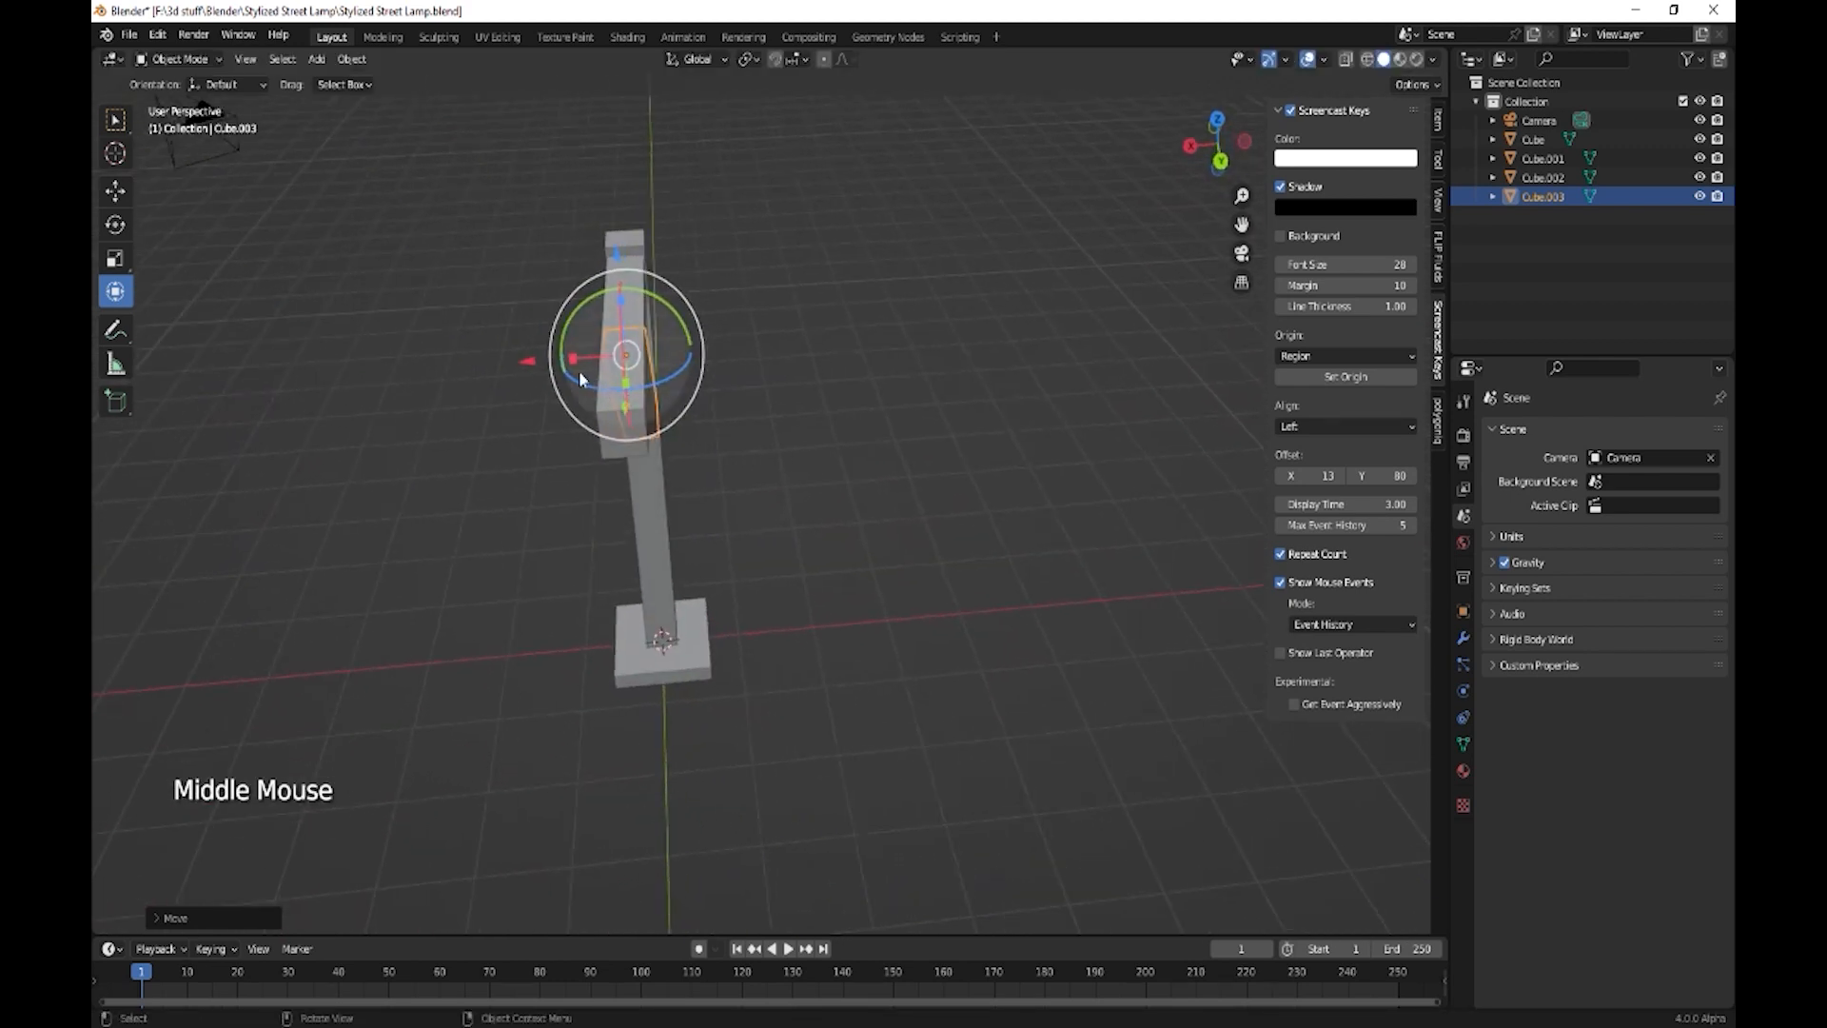
{"action": "left_click_drag", "start_coordinate": [578, 363], "coordinate": [590, 363]}
{"action": "middle_click_drag", "start_coordinate": [590, 363], "coordinate": [858, 403]}
{"action": "middle_click_drag", "start_coordinate": [931, 639], "coordinate": [844, 436], "text": "shift"}
{"action": "left_click_drag", "start_coordinate": [720, 151], "coordinate": [726, 150]}
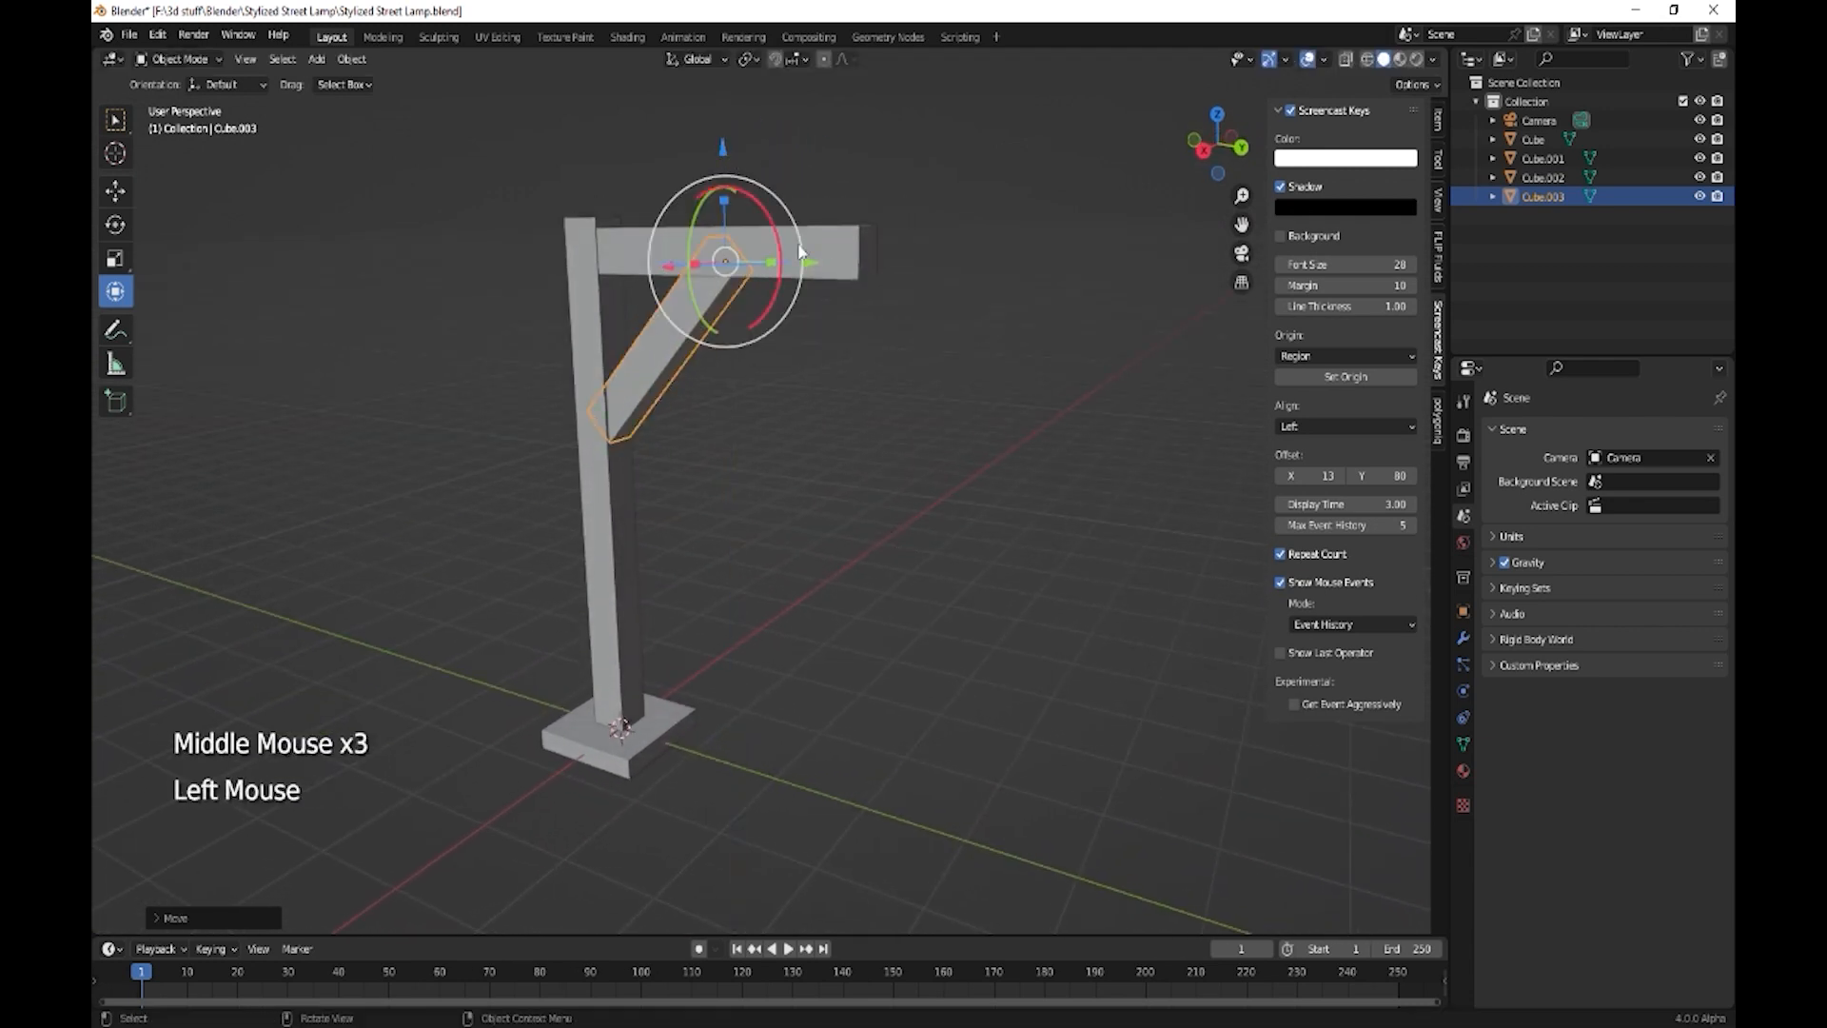
- Add a torus at the origin and raise it along Z to about the middle of the post
{"action": "key", "text": "shift"}
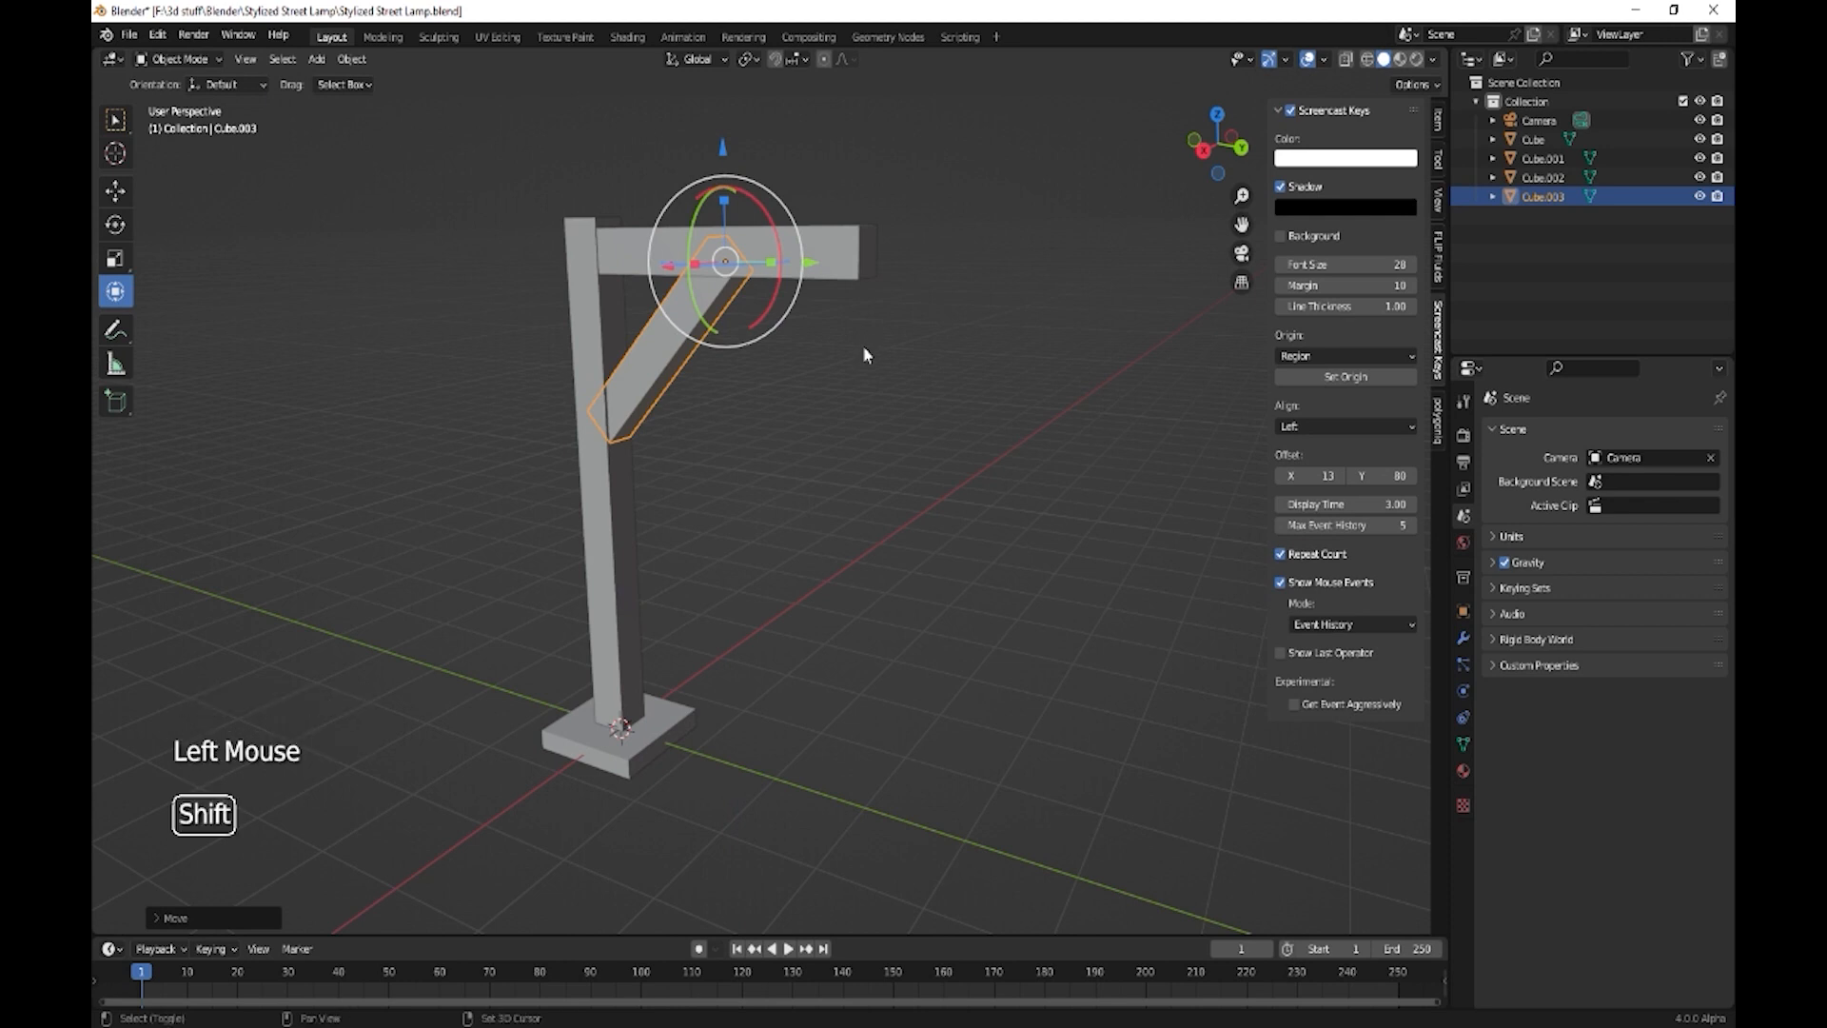
{"action": "key", "text": "shift+a"}
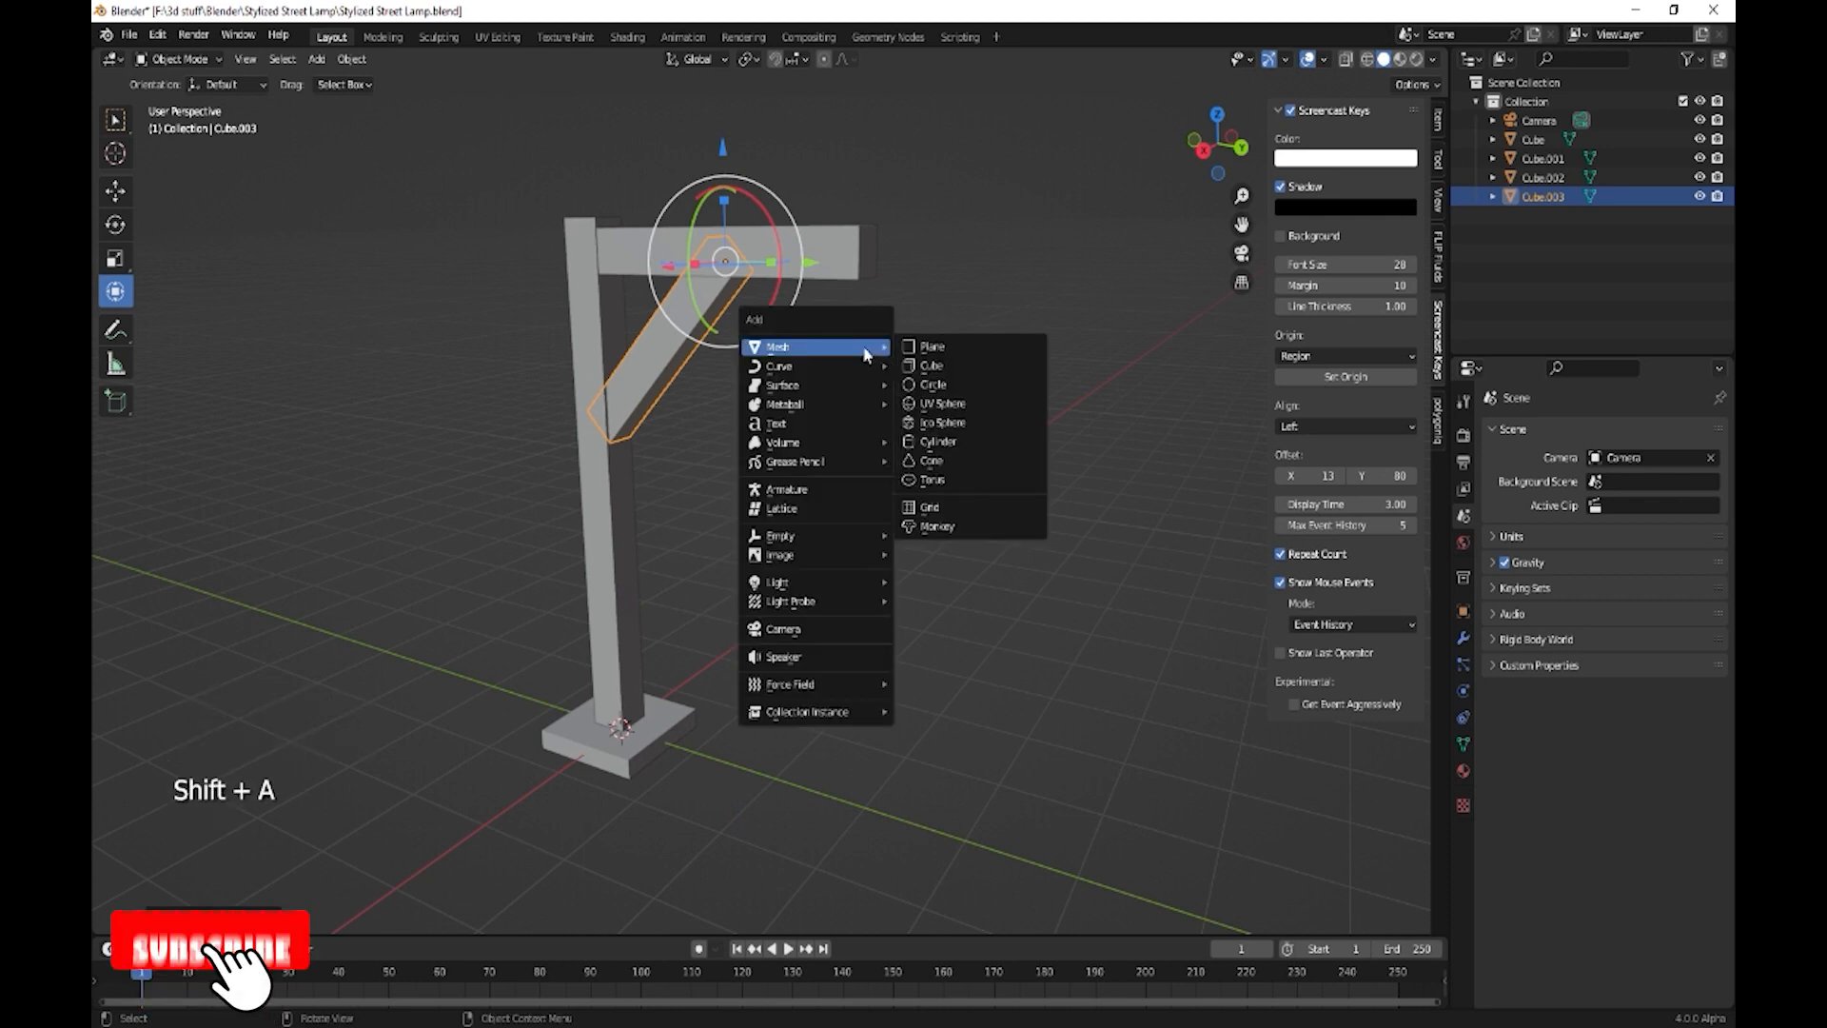
{"action": "left_click", "coordinate": [934, 480]}
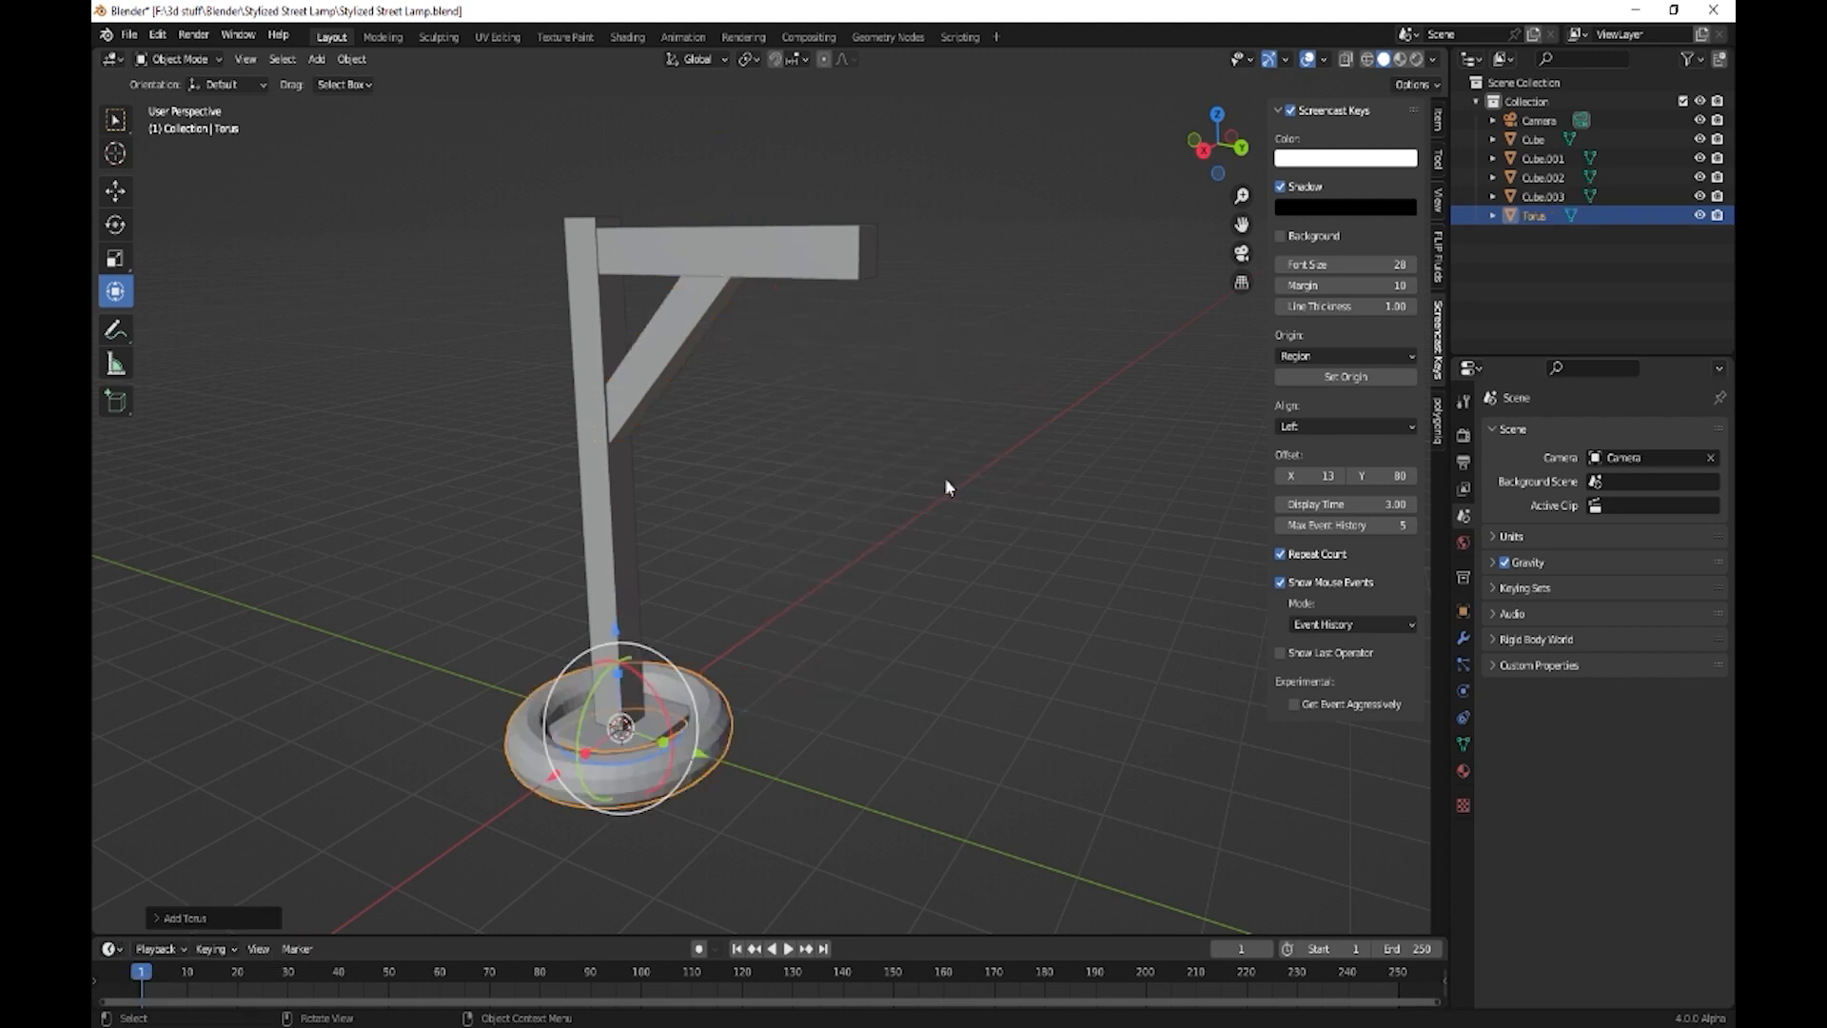
{"action": "left_click_drag", "start_coordinate": [620, 644], "coordinate": [735, 452]}
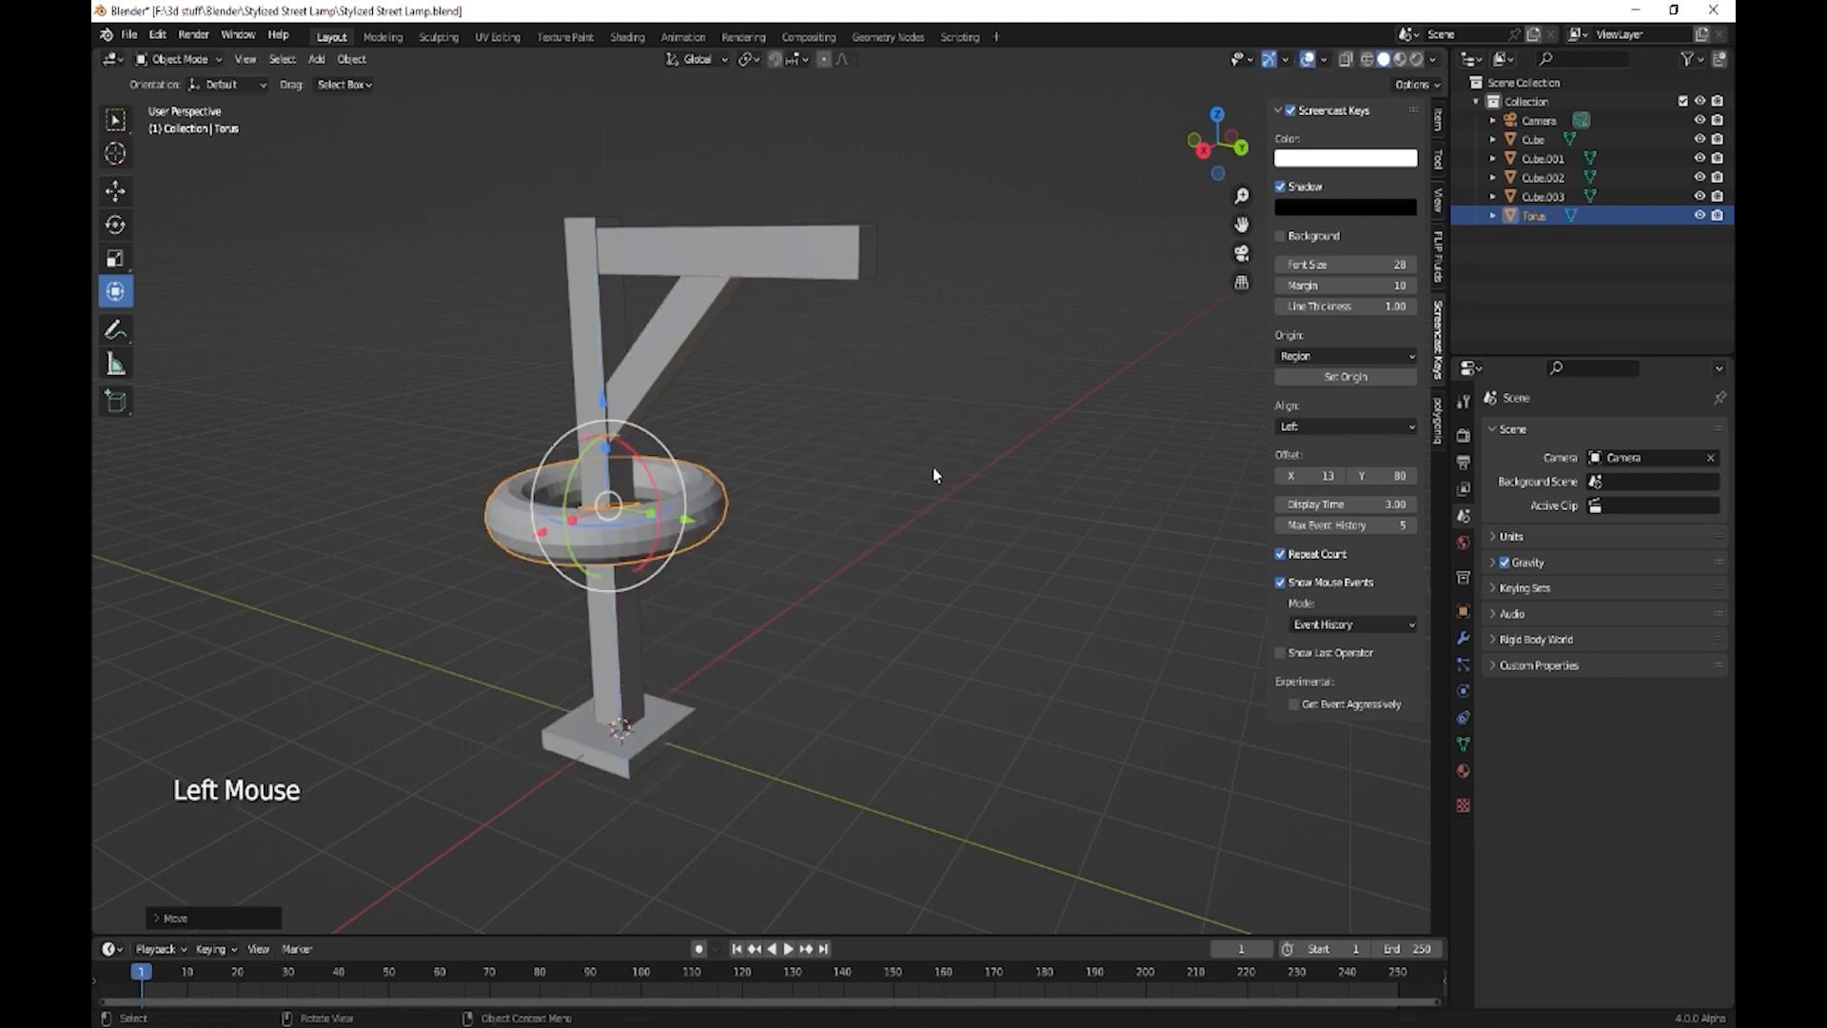
- Rotate the torus 90° about the Y axis and scale it down to a small ring
{"action": "type", "text": "ry"}
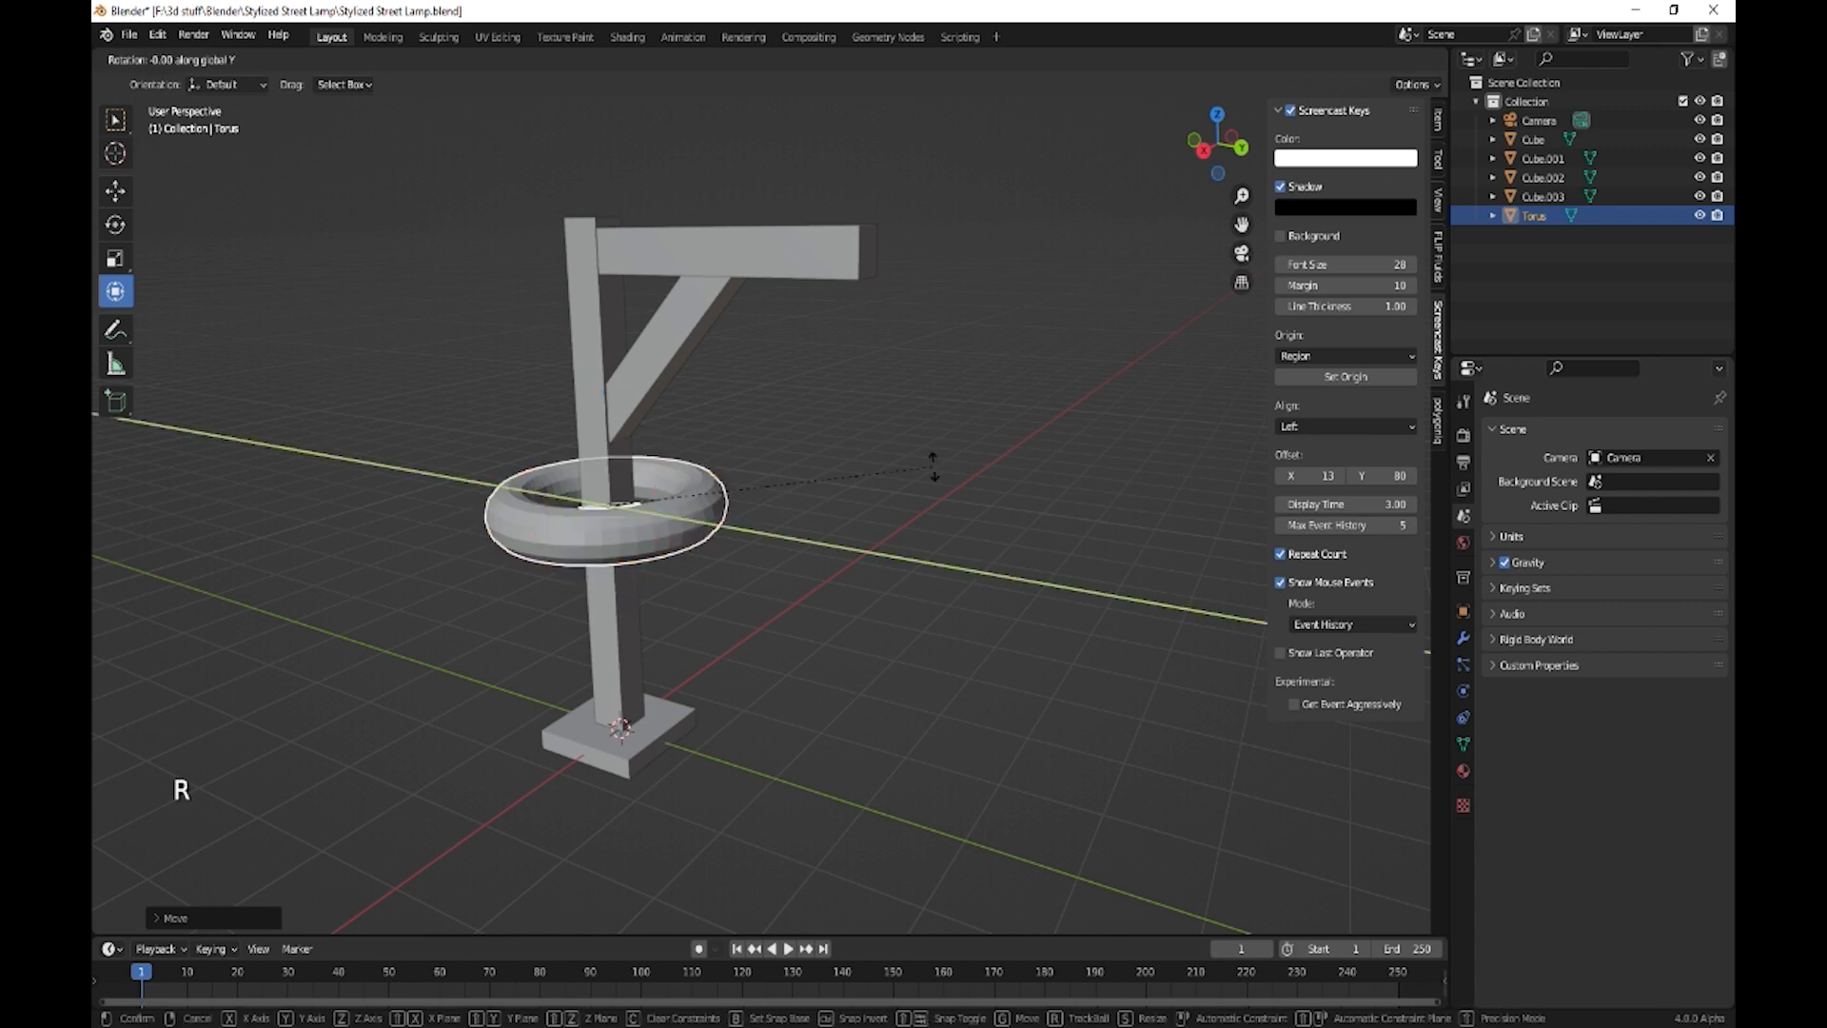
{"action": "type", "text": "90"}
{"action": "key", "text": "Return"}
{"action": "key", "text": "s"}
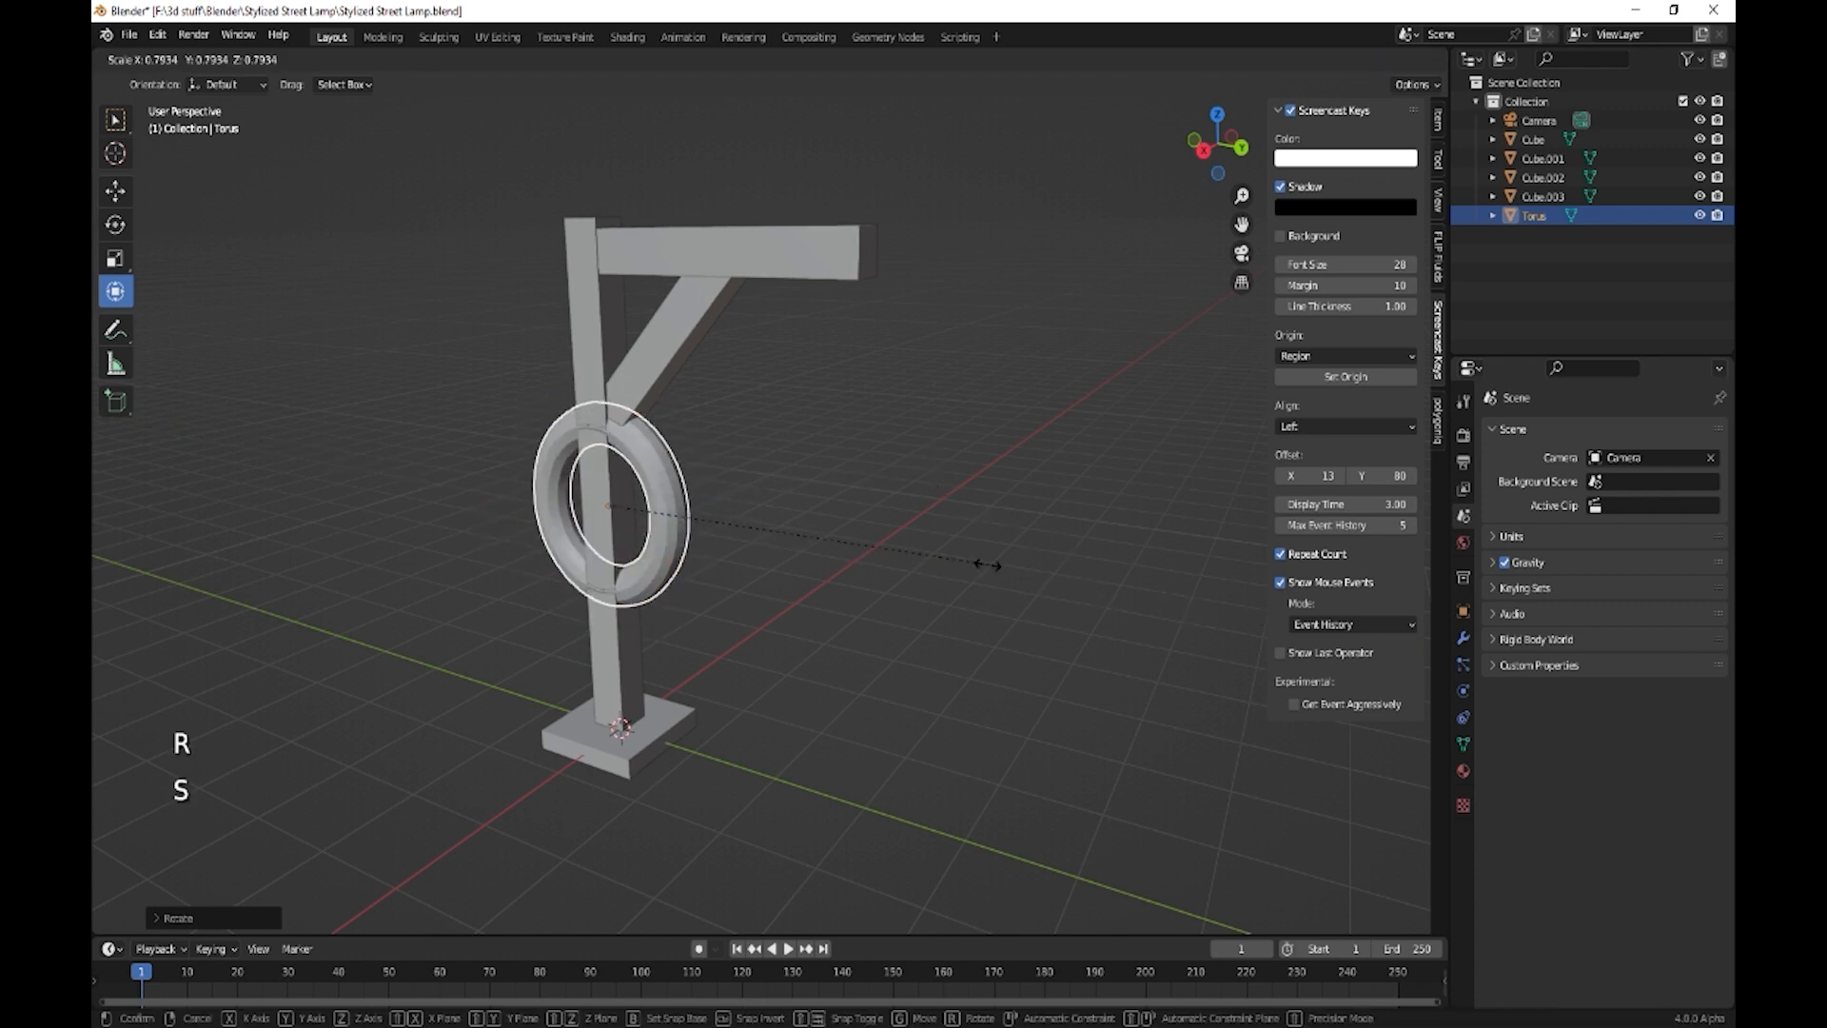
{"action": "left_click", "coordinate": [697, 498]}
- Move the ring along Y and Z to the arm's free end so it hangs partly below the underside
{"action": "left_click_drag", "start_coordinate": [691, 522], "coordinate": [911, 559]}
{"action": "left_click_drag", "start_coordinate": [811, 425], "coordinate": [820, 168]}
{"action": "key", "text": "KP_Decimal"}
{"action": "scroll", "coordinate": [894, 265], "scroll_direction": "down", "scroll_amount": 7}
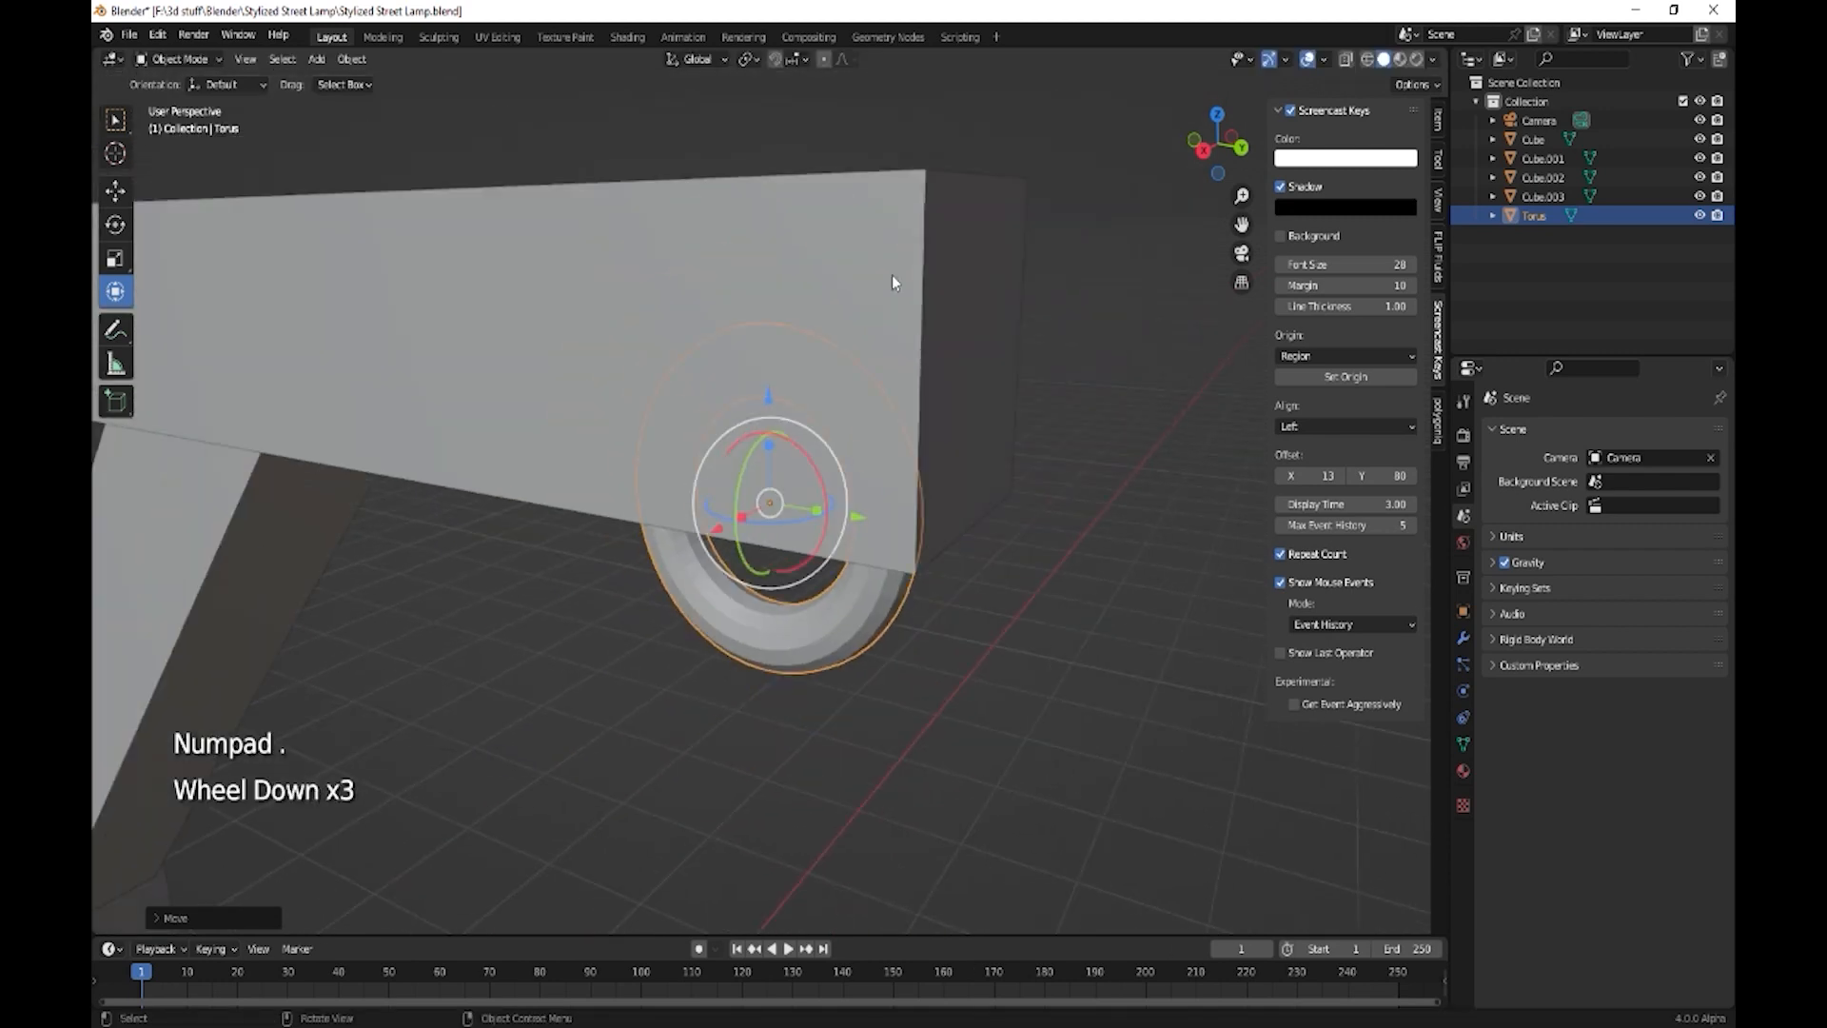
{"action": "middle_click_drag", "start_coordinate": [892, 295], "coordinate": [883, 394]}
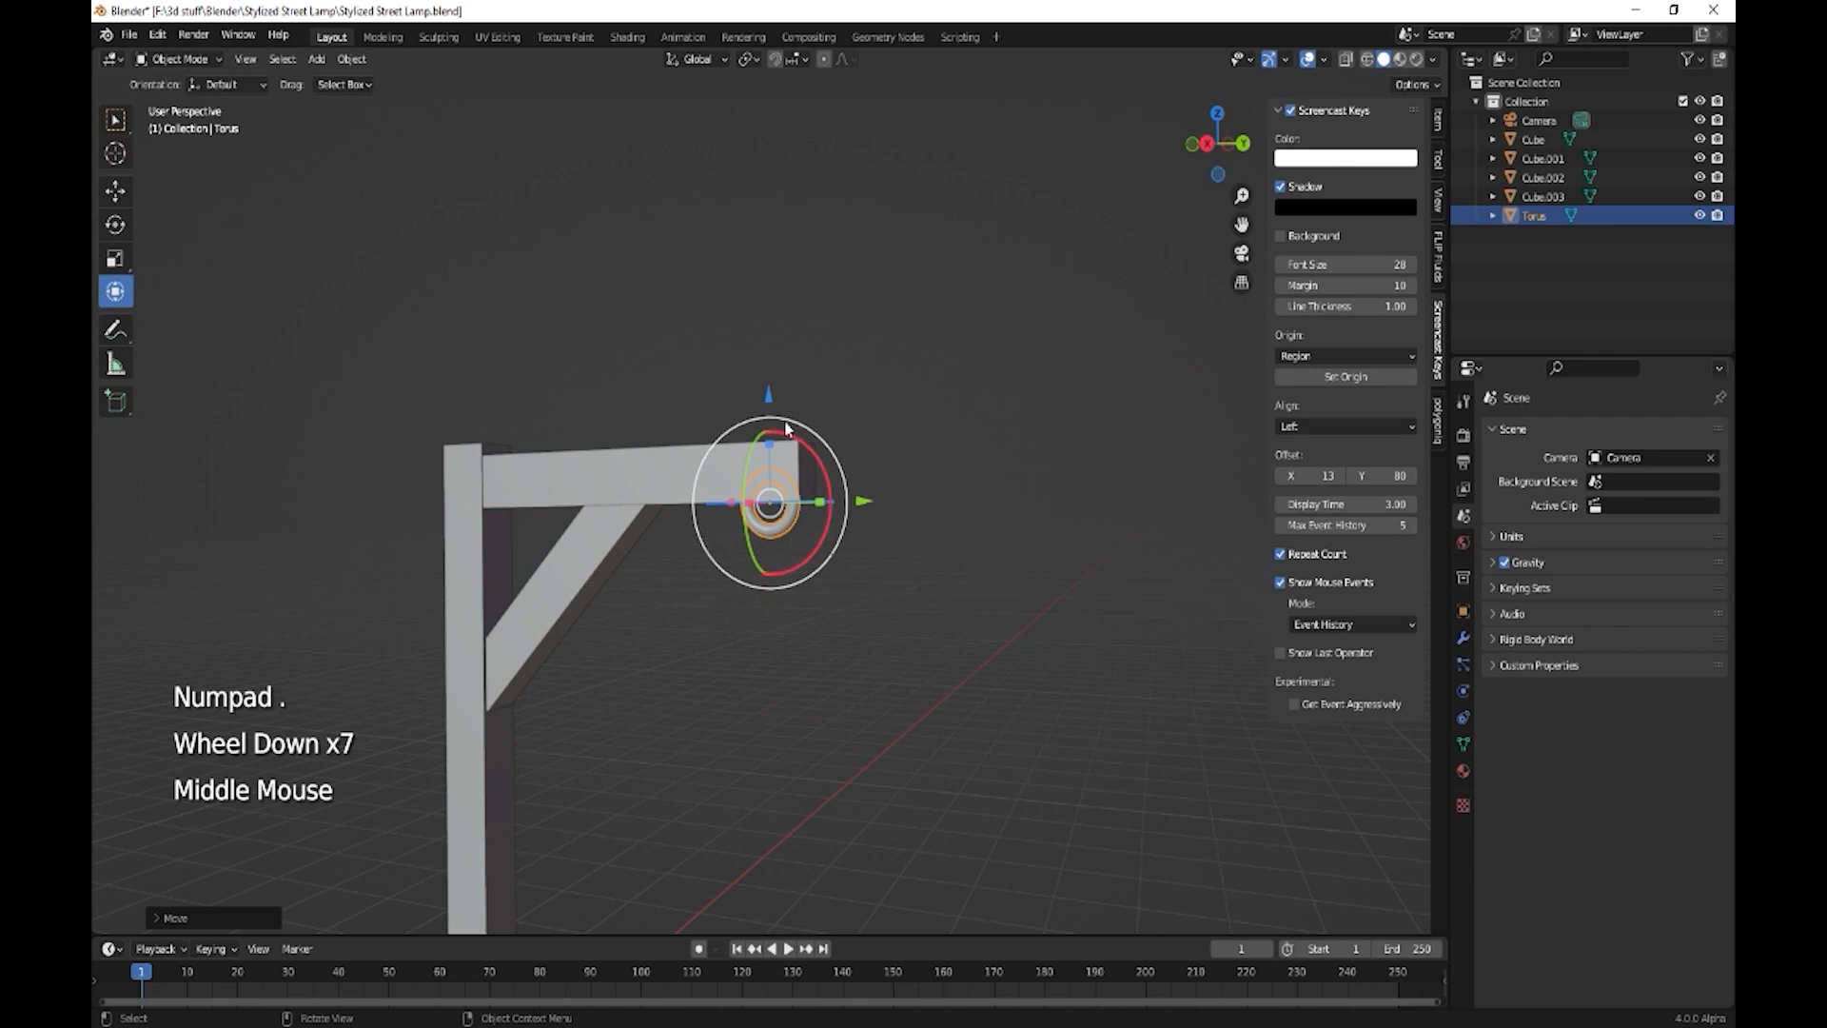
{"action": "left_click_drag", "start_coordinate": [769, 398], "coordinate": [778, 405]}
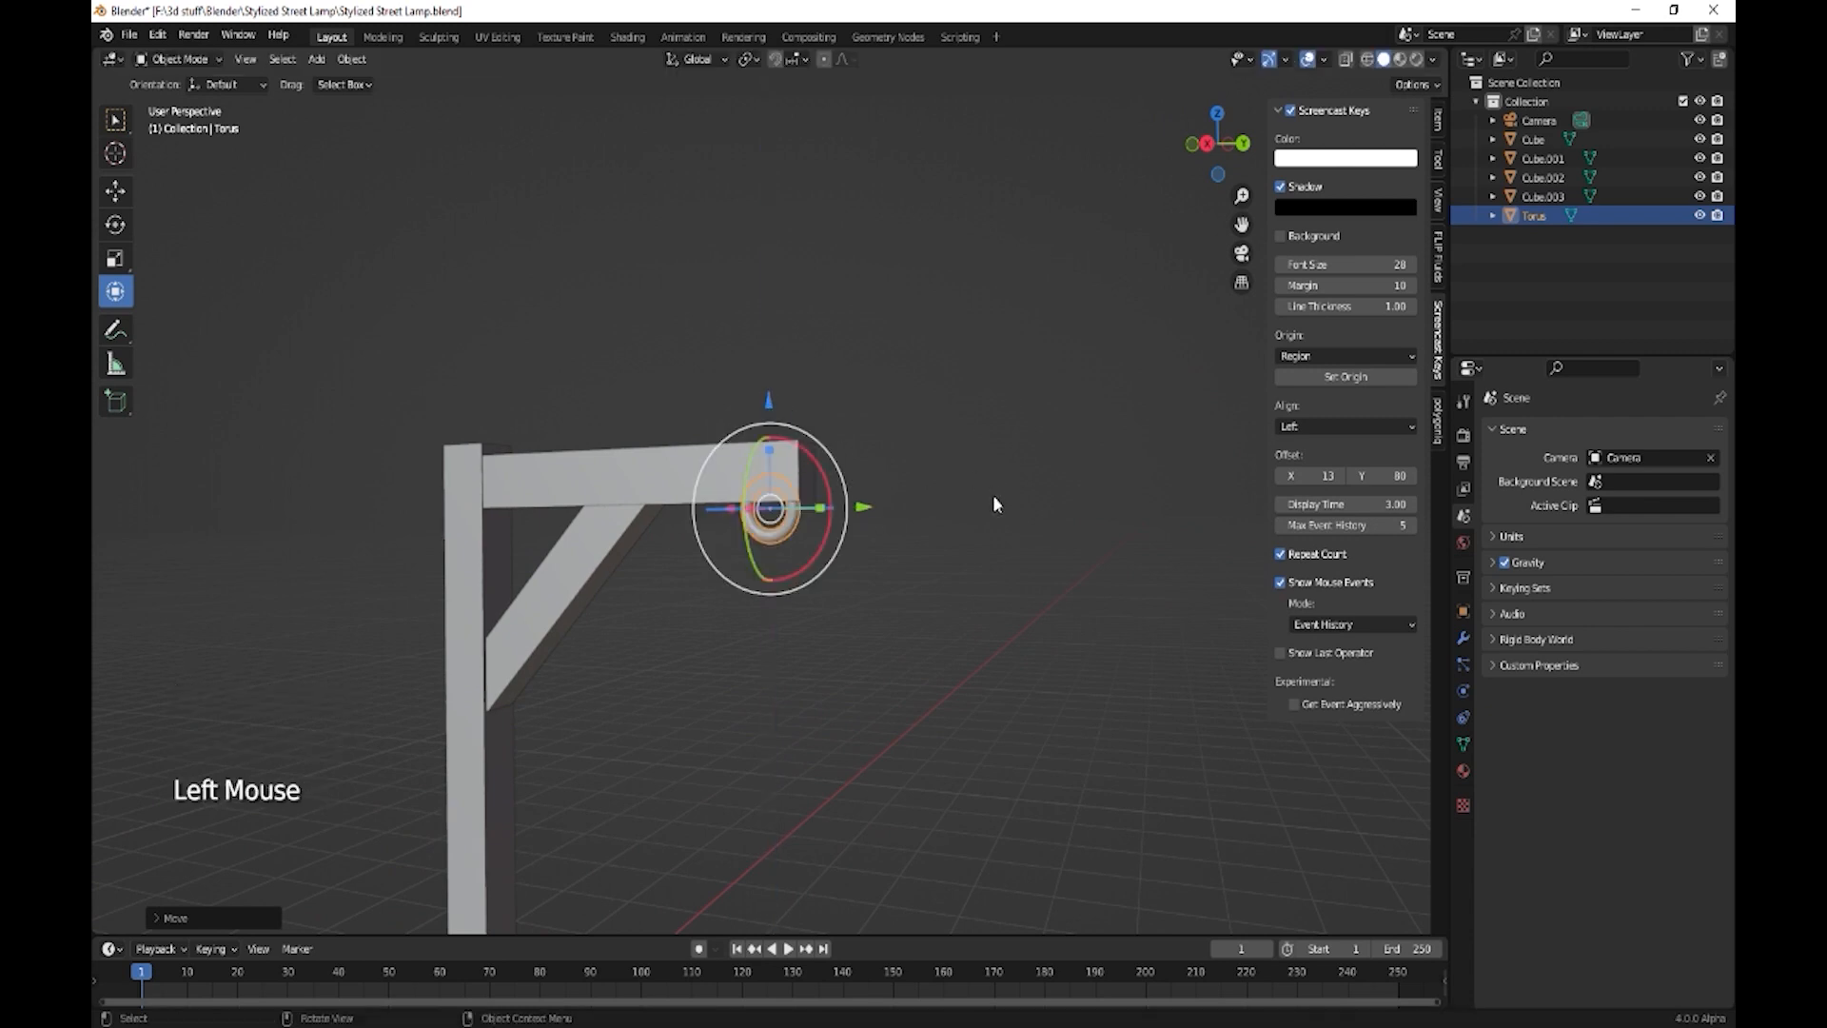
- Scale the hanging ring down further and raise it slightly along Z against the arm's underside
{"action": "key", "text": "s"}
{"action": "left_click", "coordinate": [818, 482]}
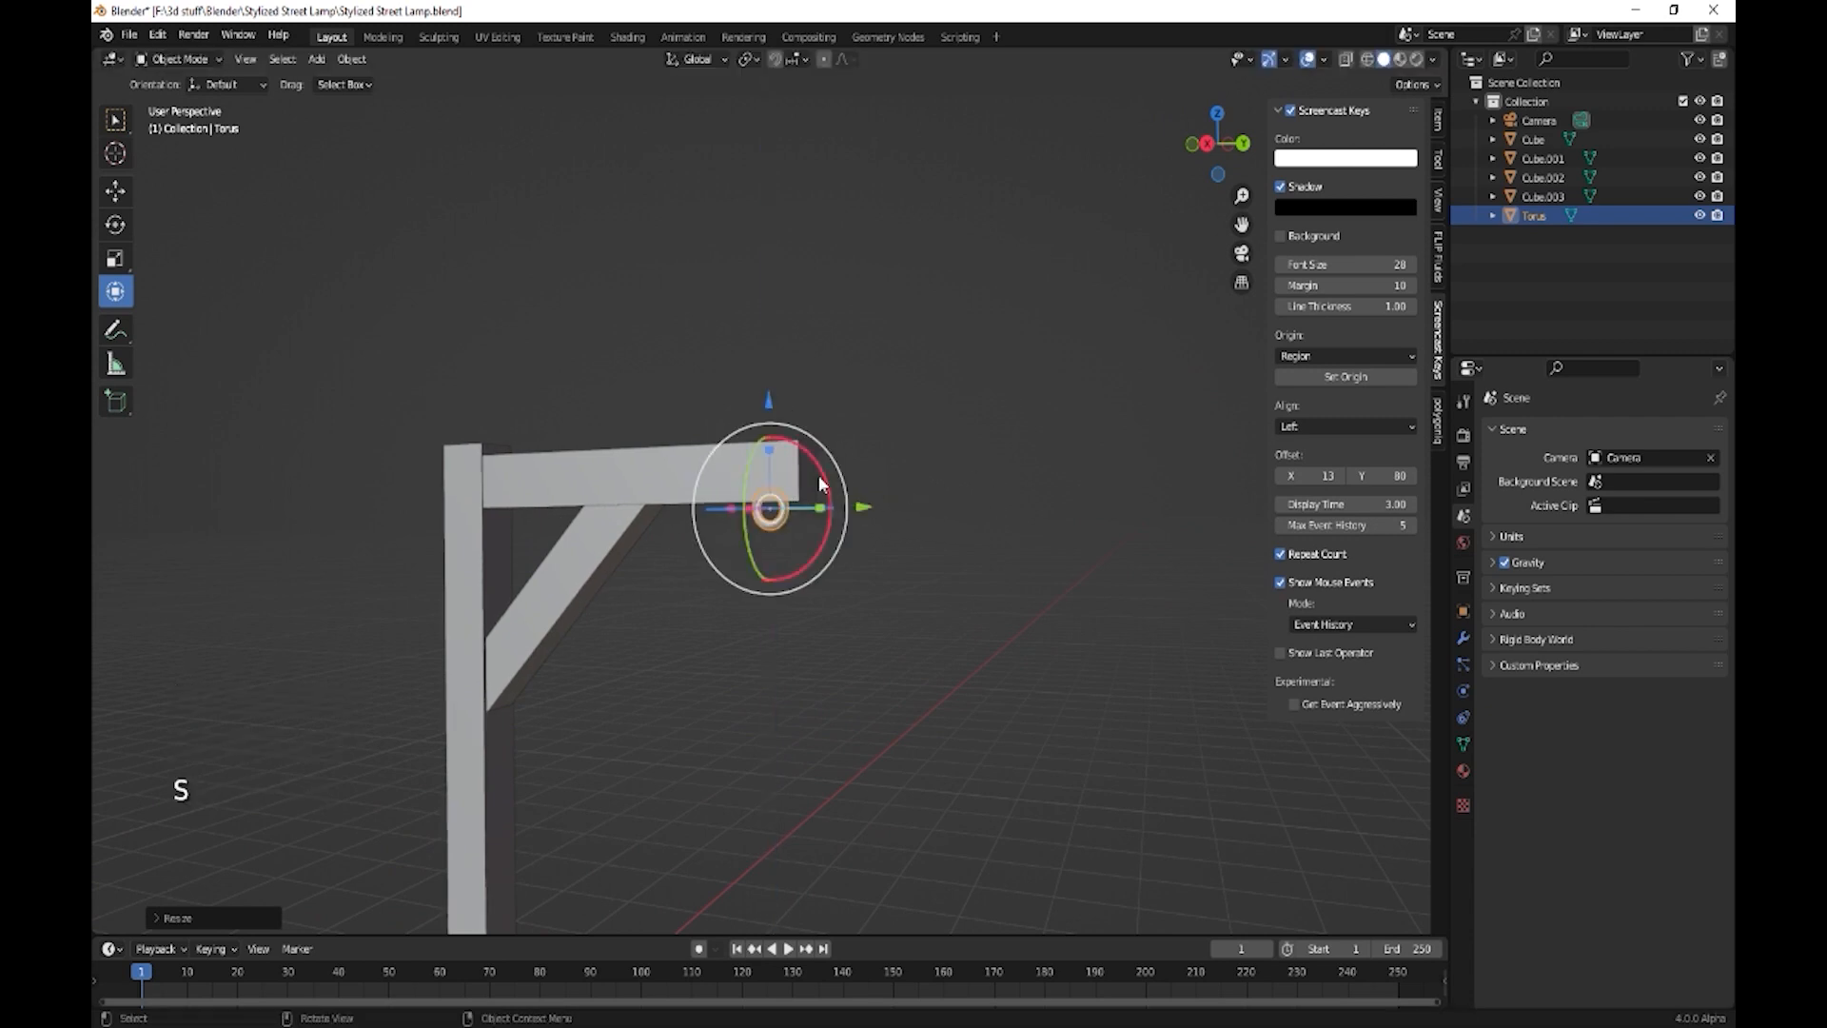
{"action": "left_click_drag", "start_coordinate": [775, 409], "coordinate": [774, 400]}
- Duplicate the ring, place the copy slightly below it along Z and rotate the copy 45° about the Z axis
{"action": "key", "text": "shift"}
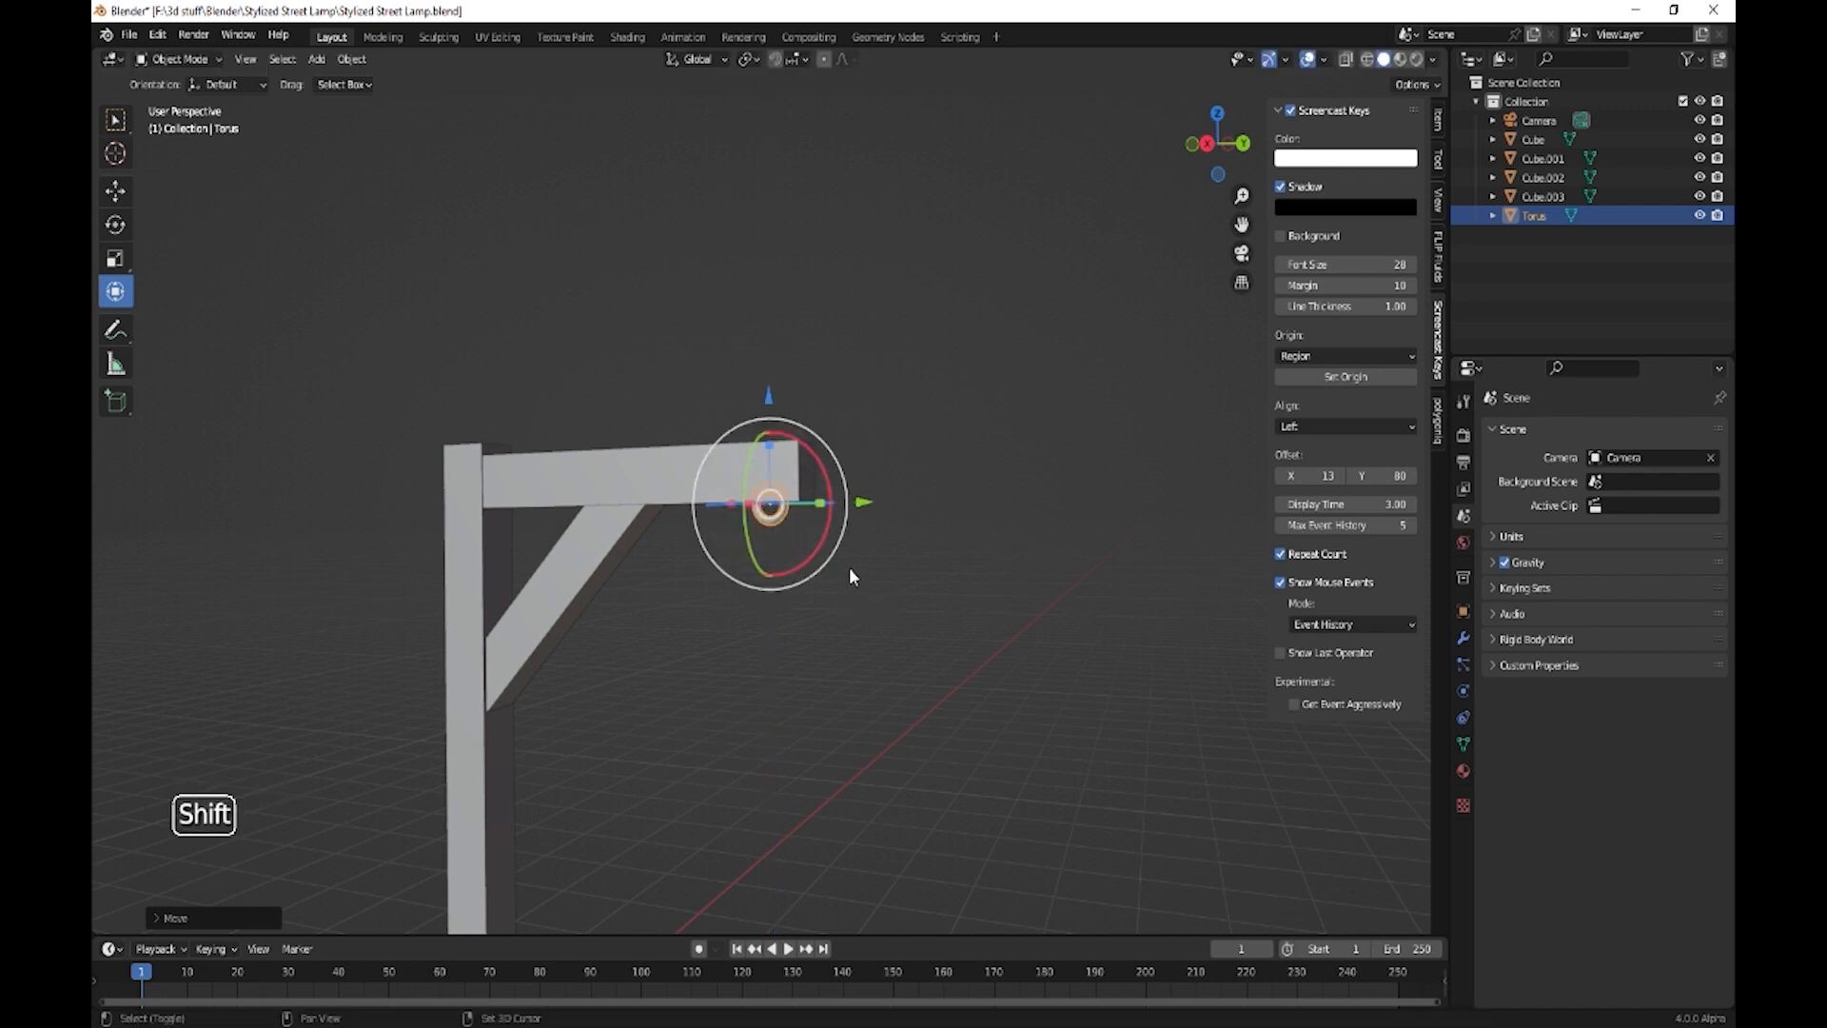
{"action": "key", "text": "shift+d"}
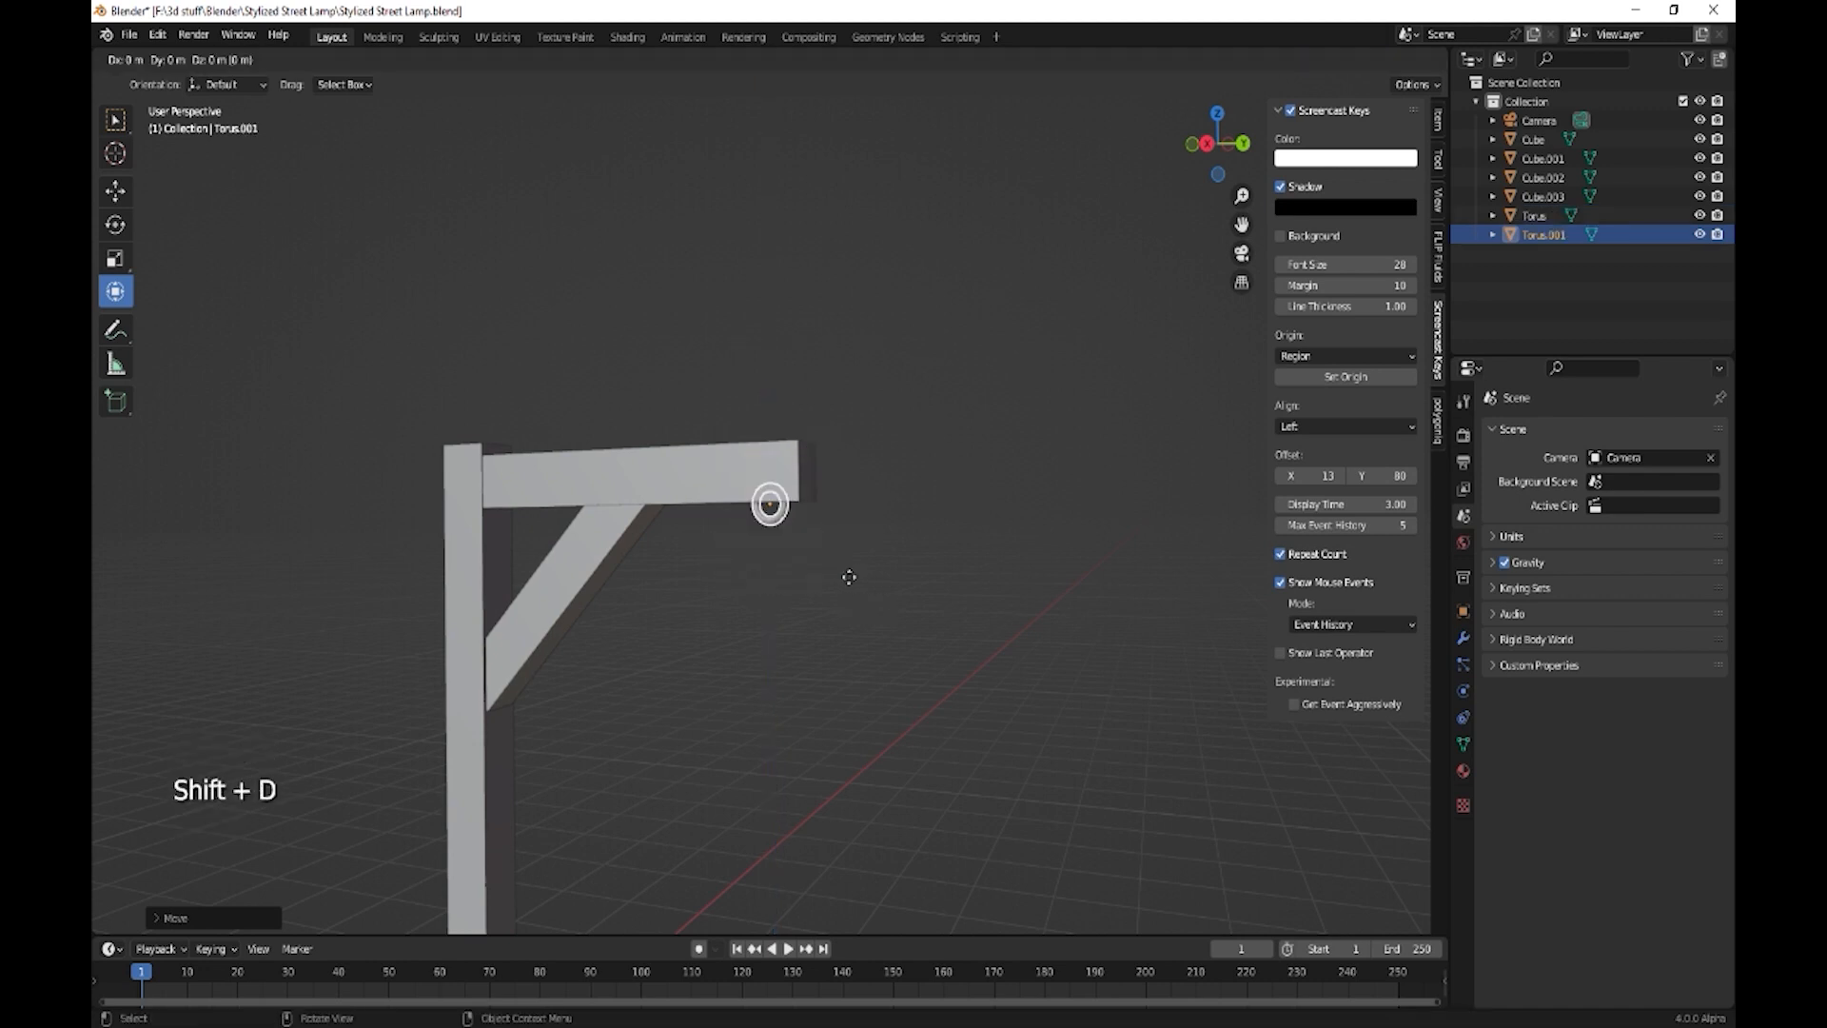
{"action": "key", "text": "z"}
{"action": "left_click", "coordinate": [842, 594]}
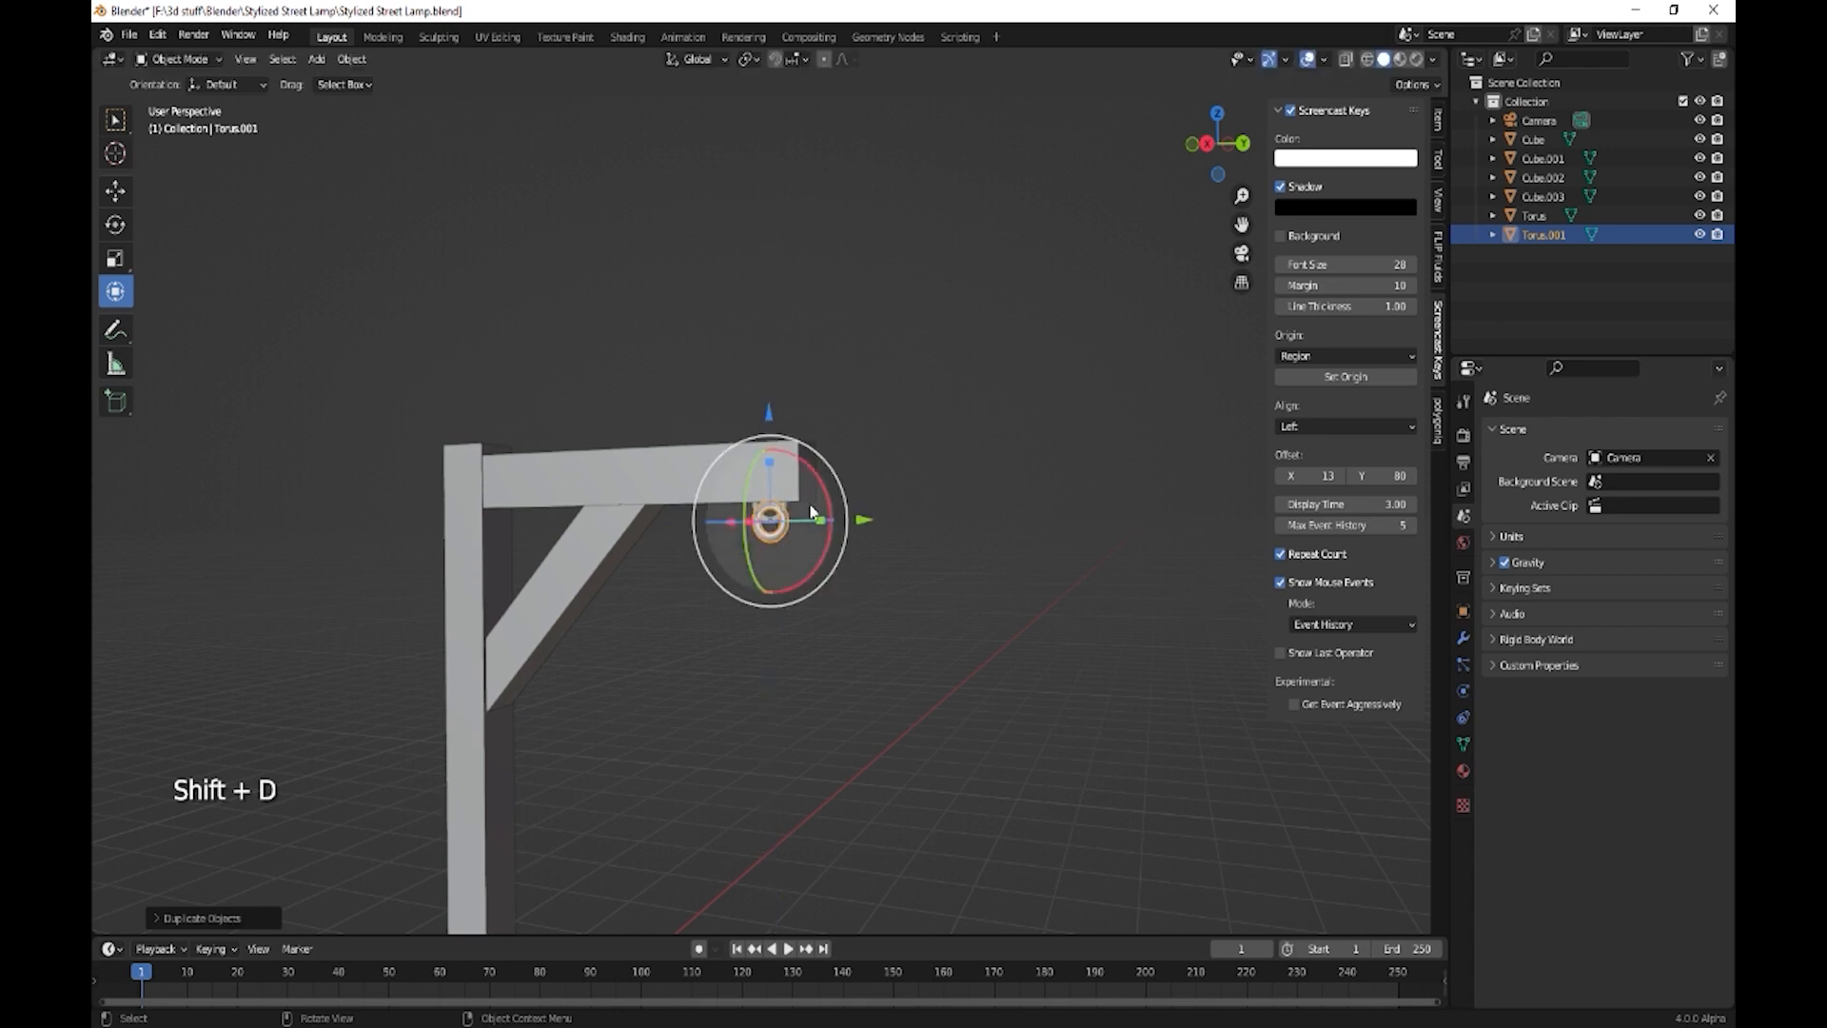
{"action": "left_click_drag", "start_coordinate": [768, 449], "coordinate": [771, 421]}
{"action": "key", "text": "r"}
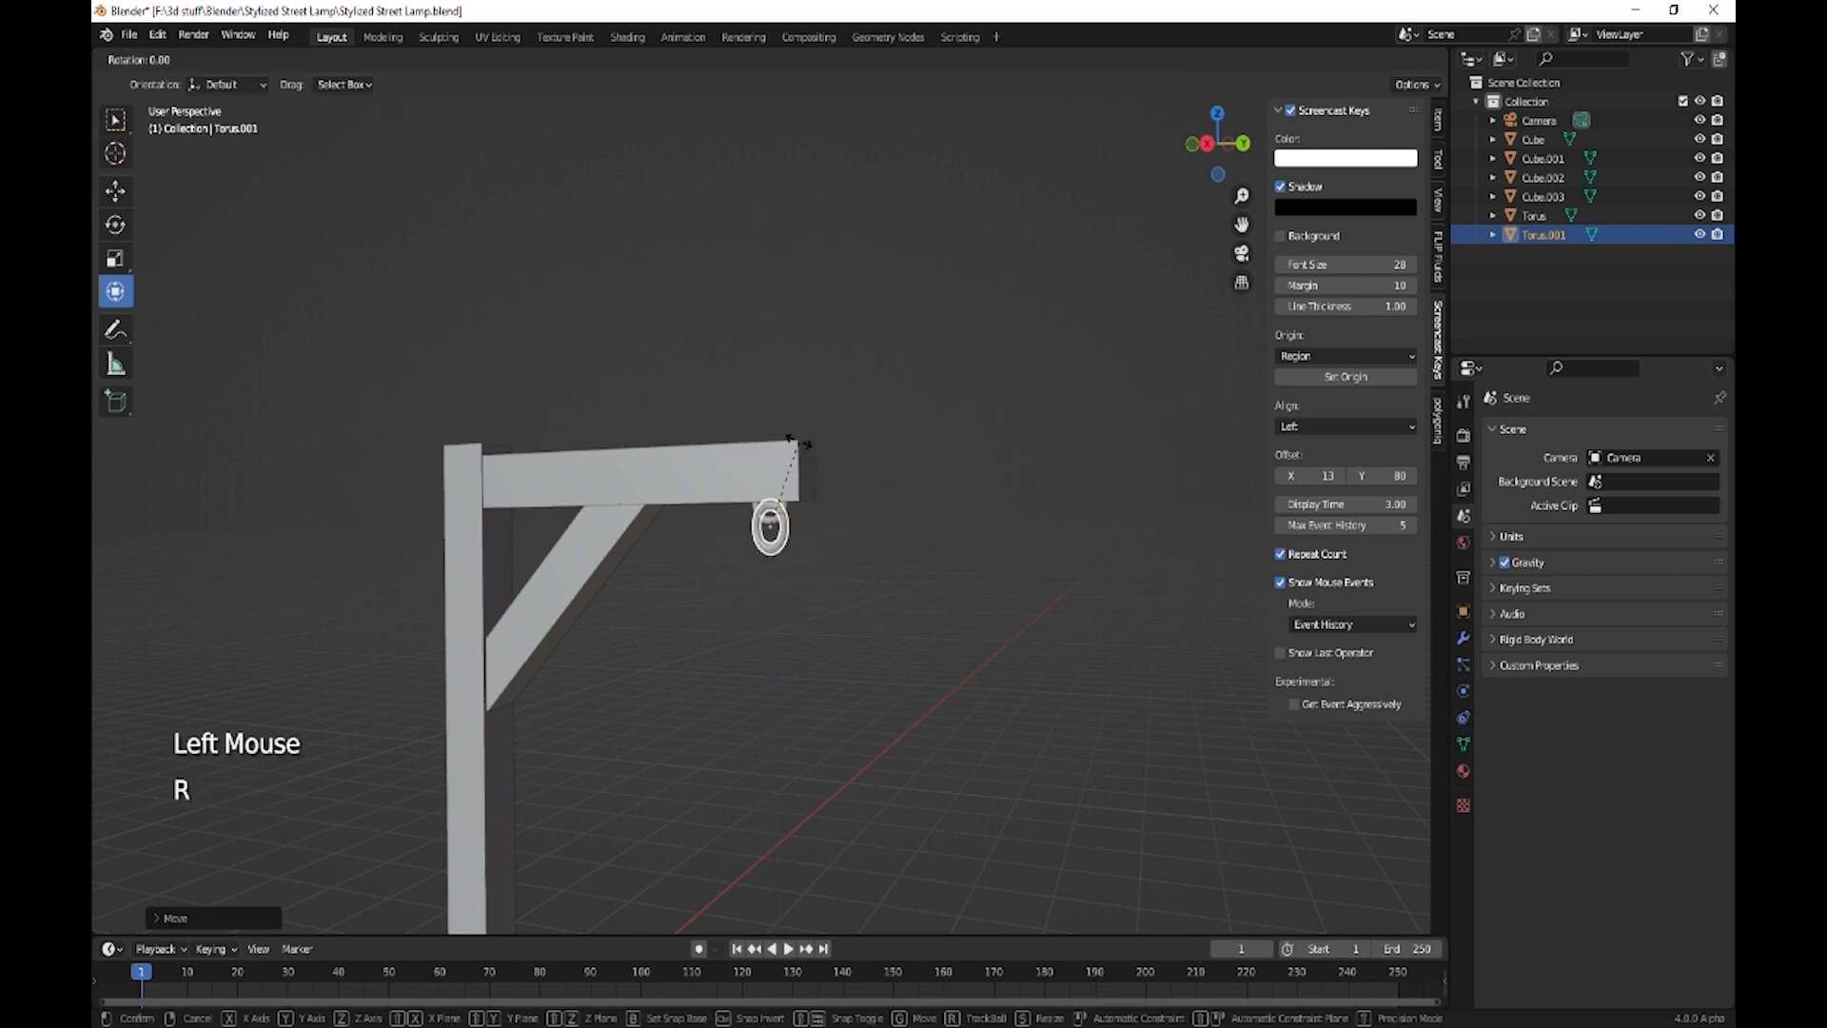
{"action": "key", "text": "z"}
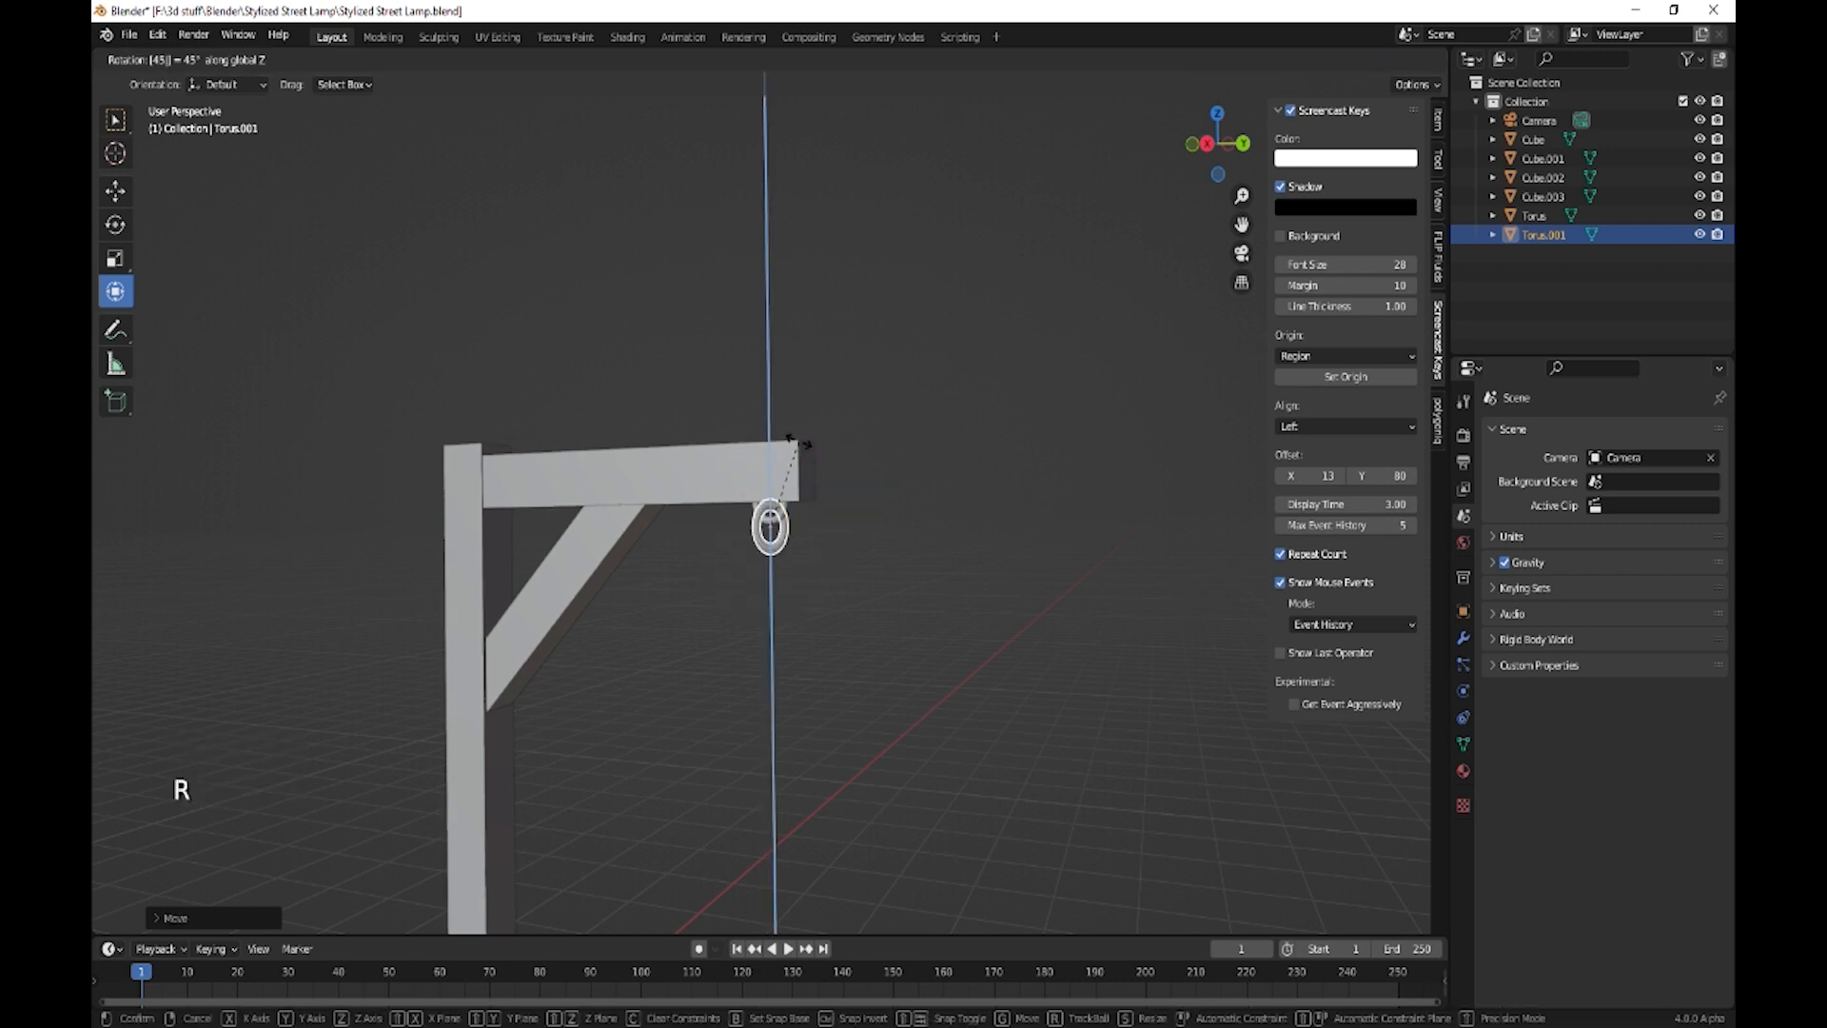
{"action": "key", "text": "Return"}
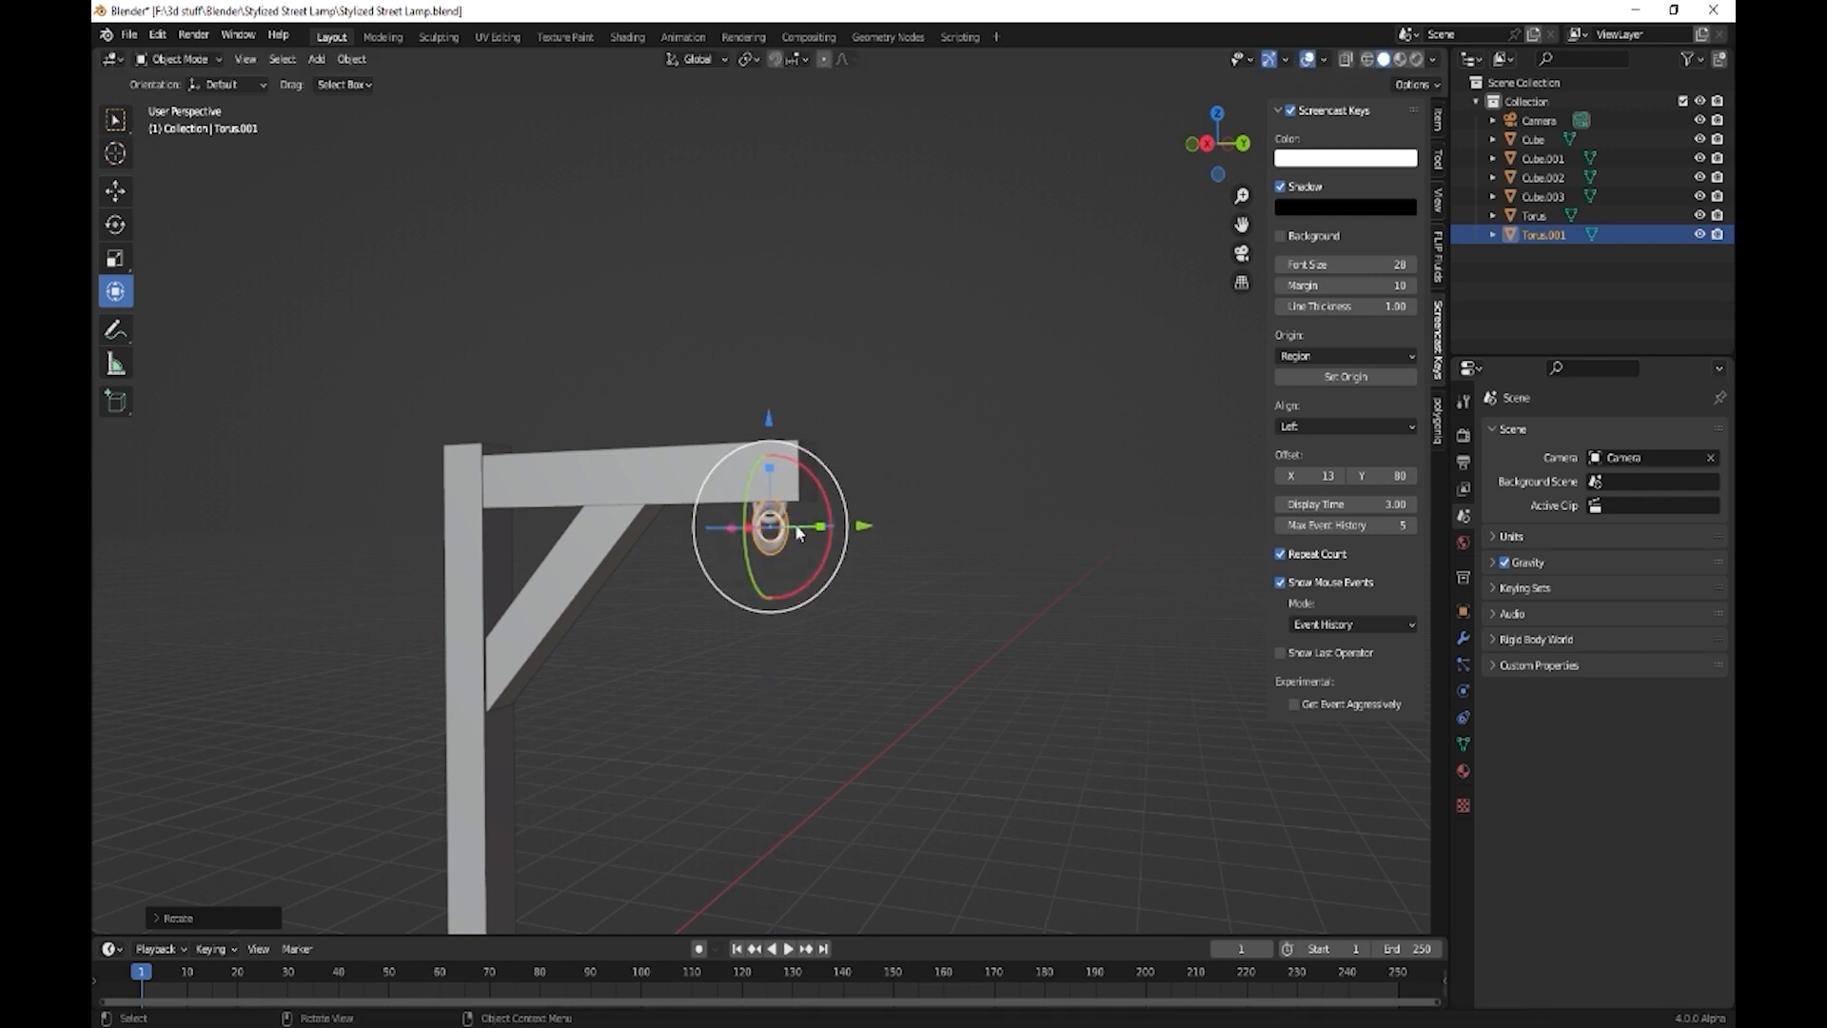
- Duplicate the second ring downward along Z as a third chain link and rotate it 45° about the Z axis
{"action": "scroll", "coordinate": [795, 538], "scroll_direction": "up", "scroll_amount": 2}
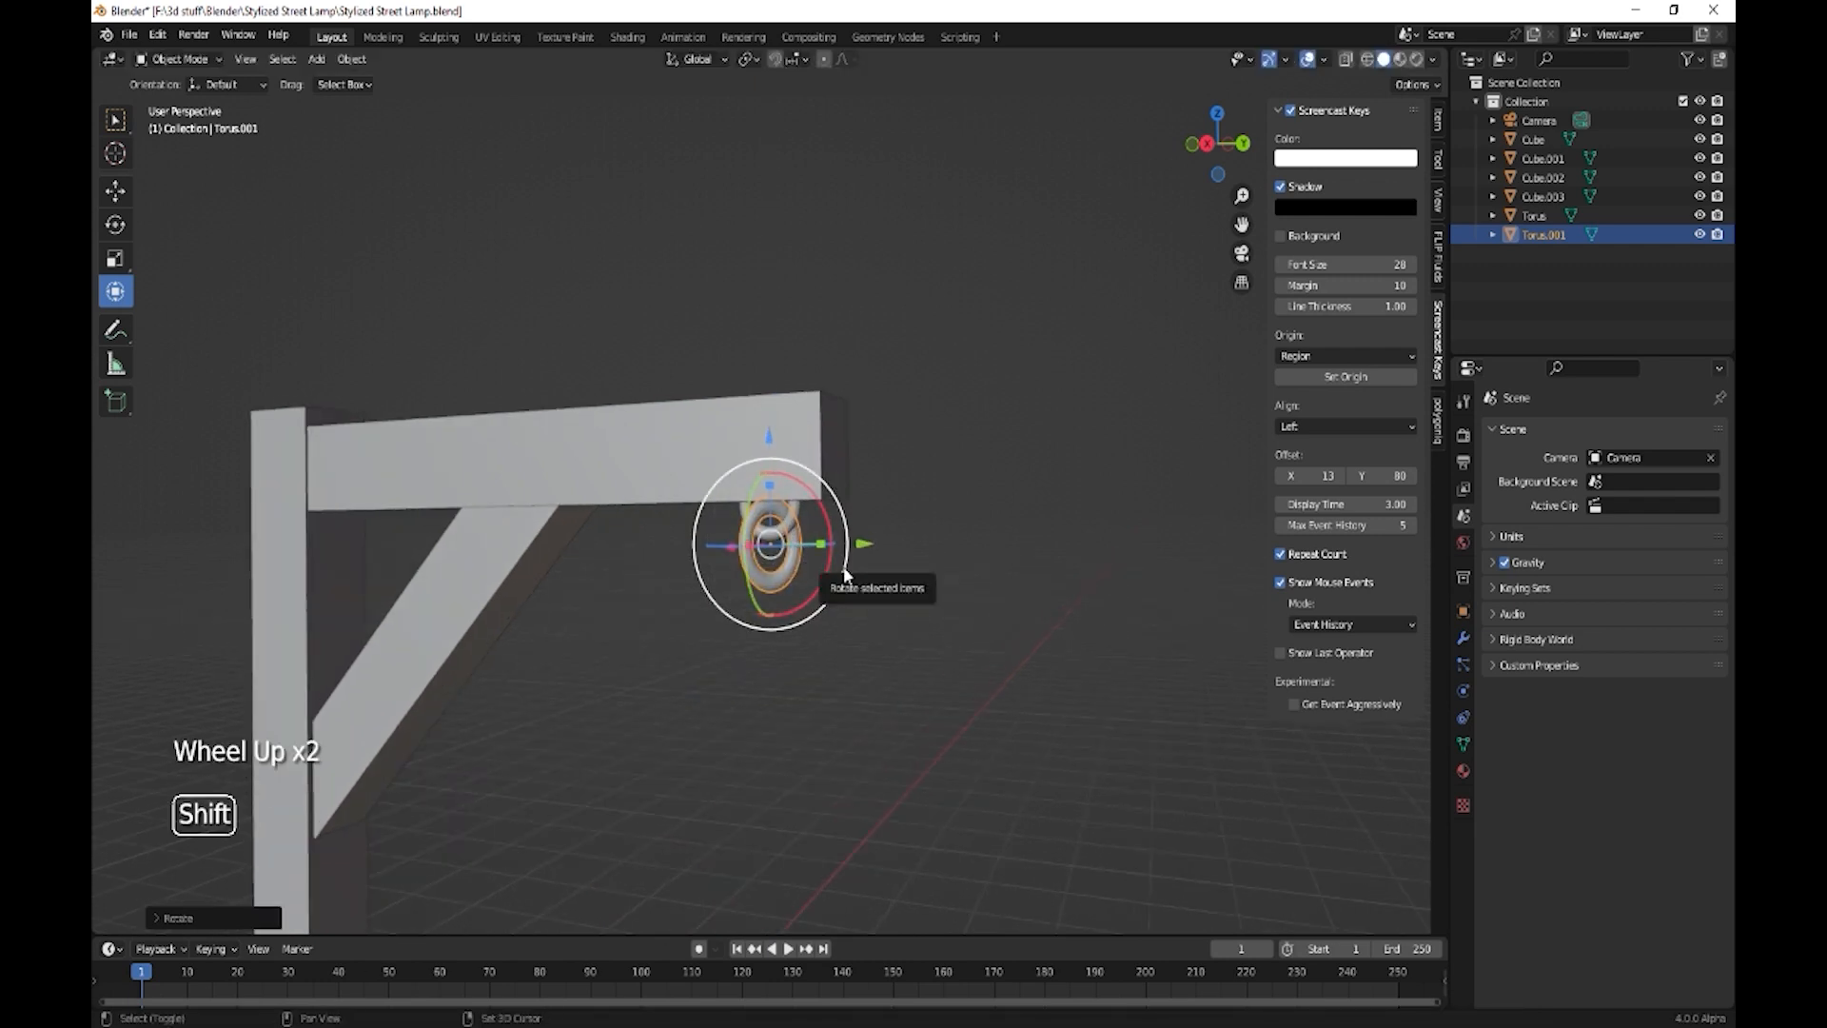
{"action": "key", "text": "shift+d"}
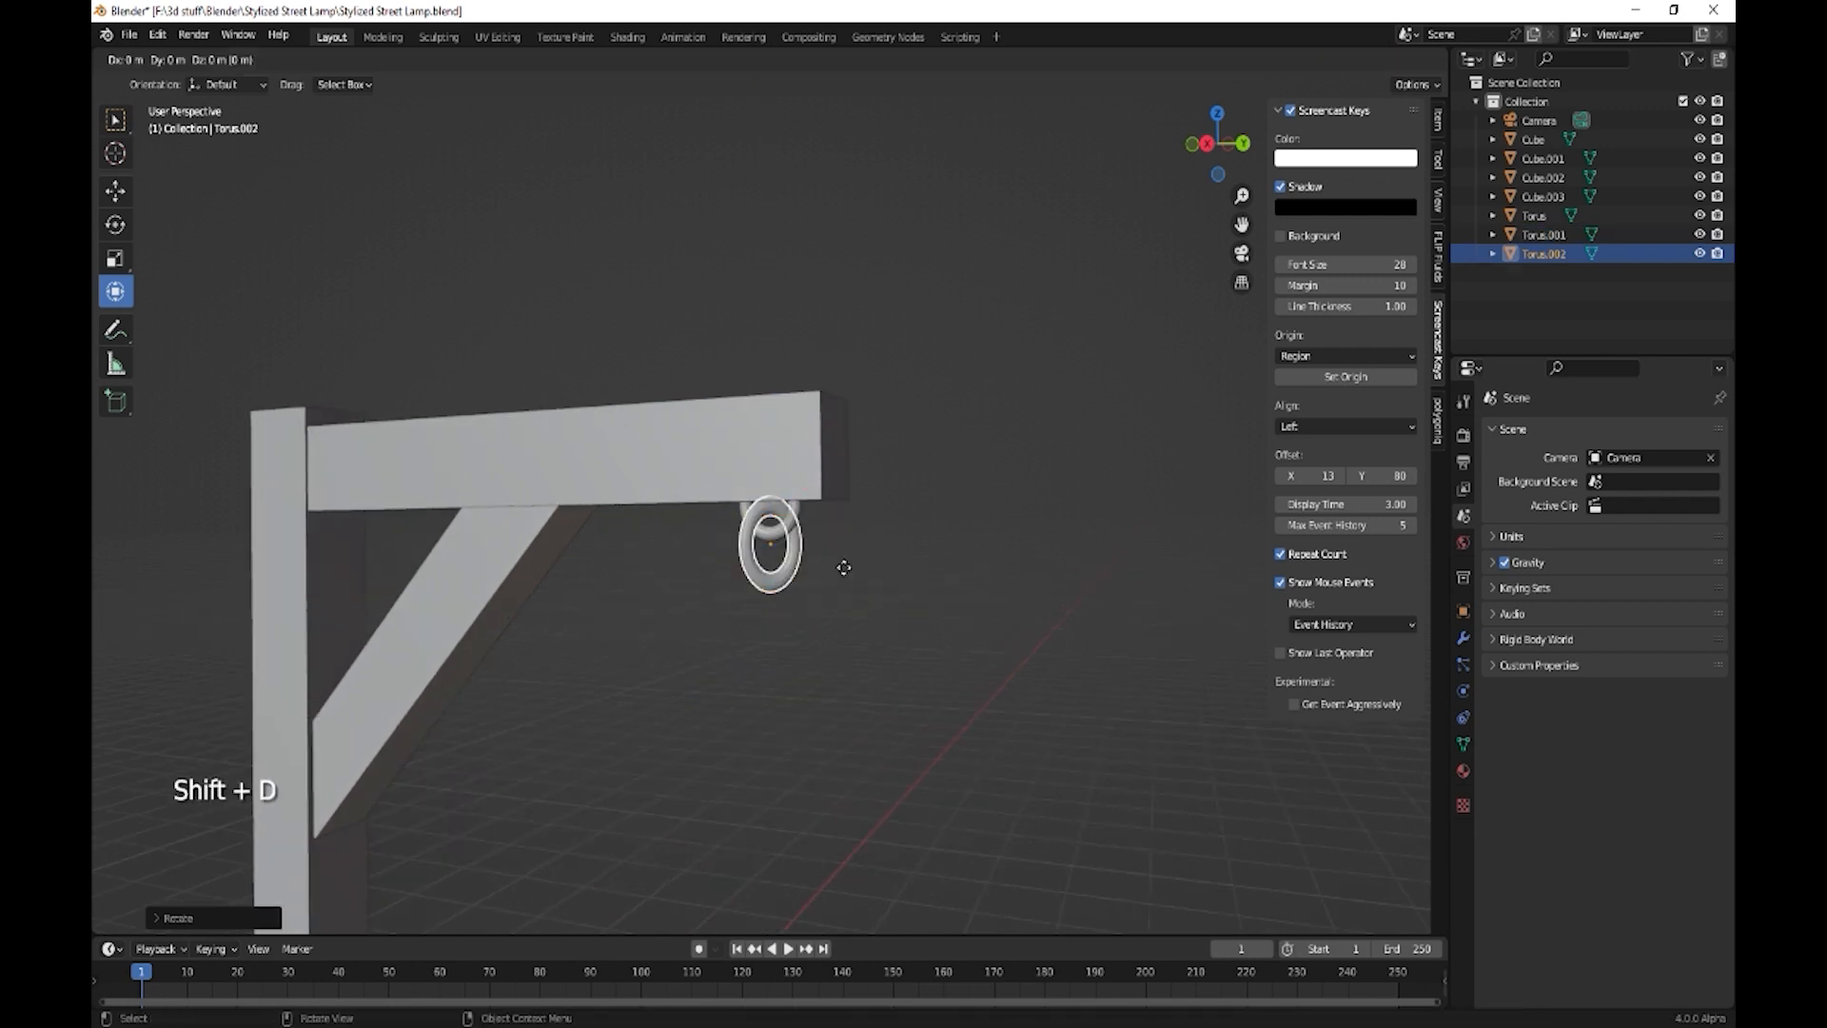
{"action": "key", "text": "z"}
{"action": "left_click", "coordinate": [845, 611]}
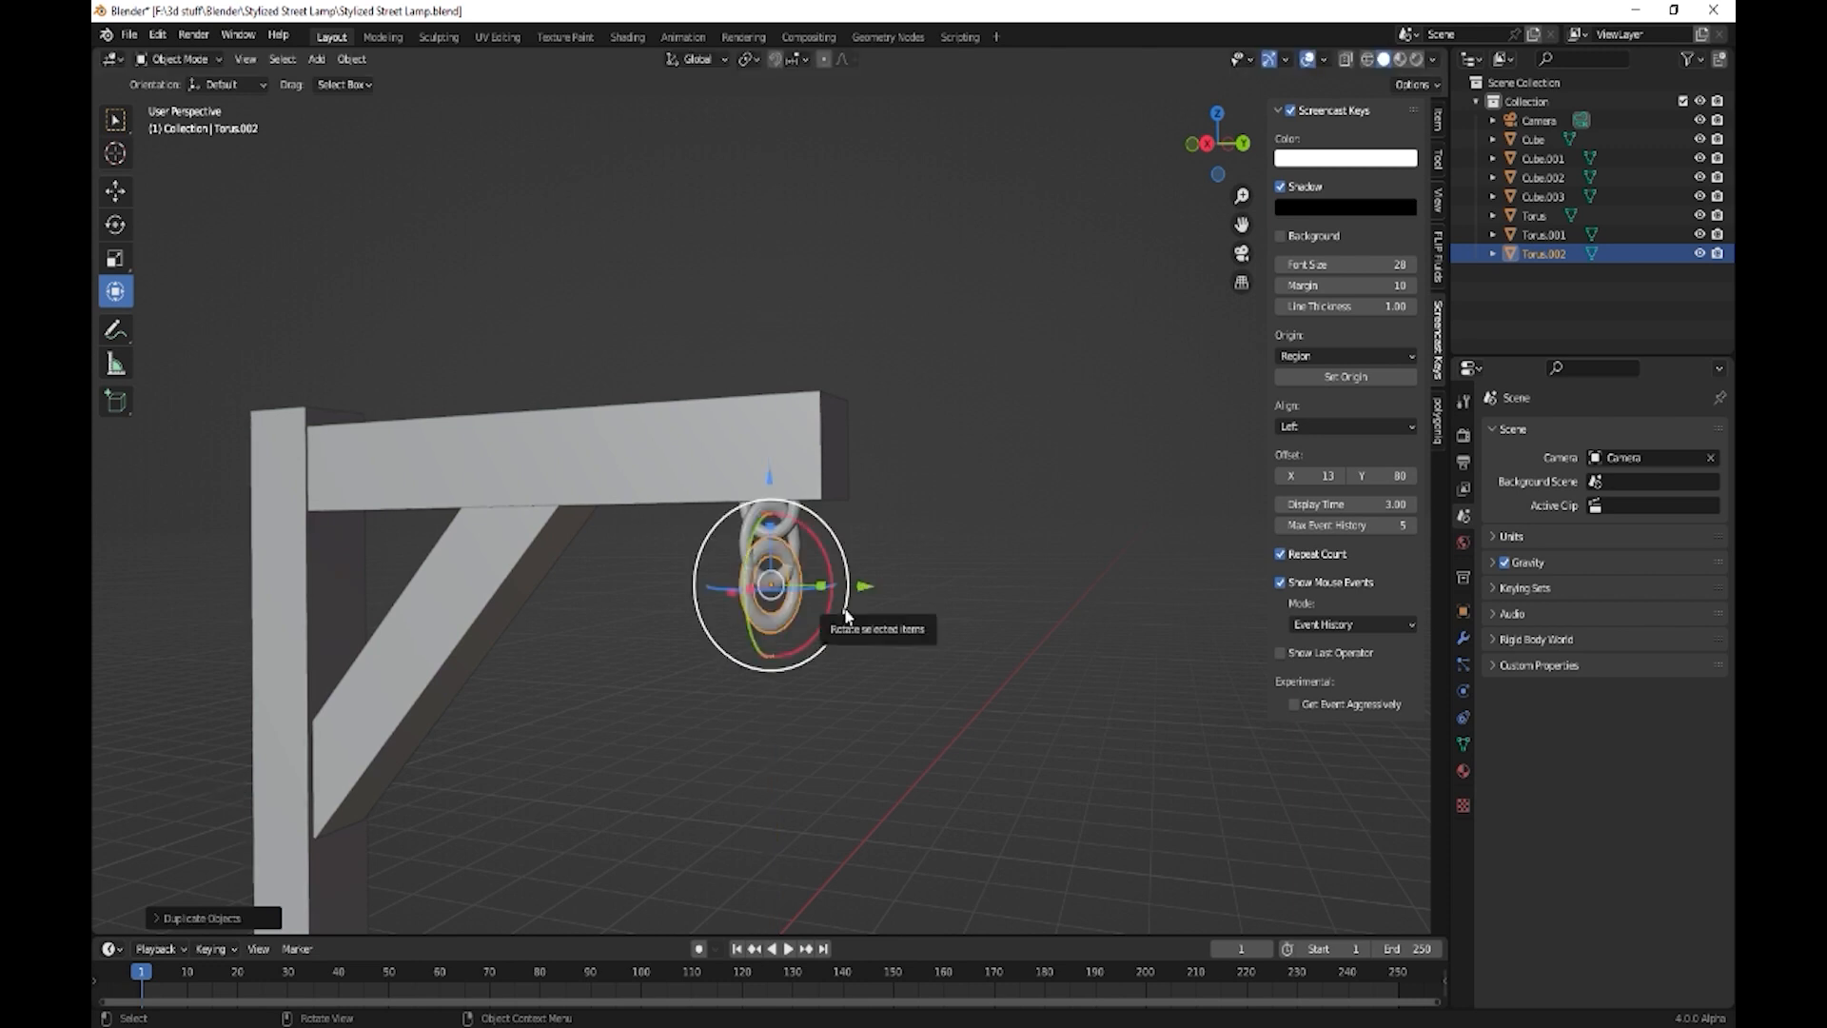
{"action": "type", "text": "rz"}
{"action": "type", "text": "45"}
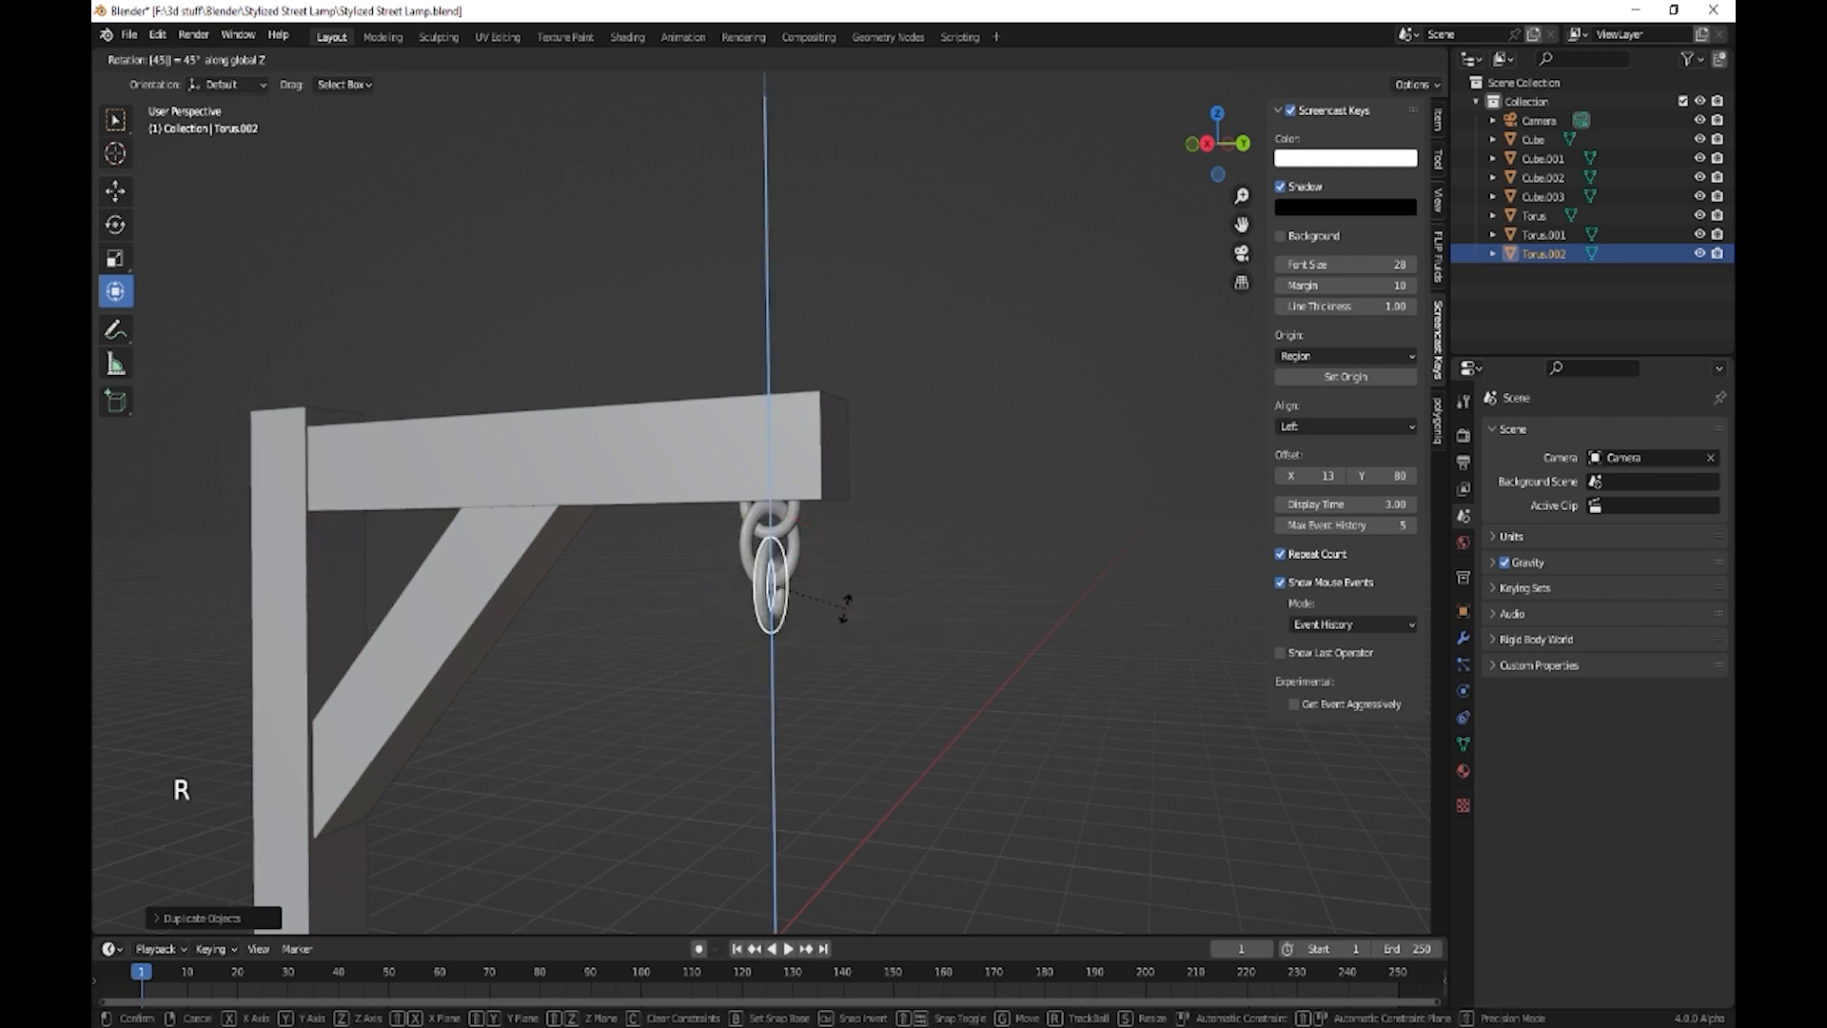
{"action": "left_click", "coordinate": [845, 606]}
- Lower the third chain link slightly along Z and adjust its scale along Y
{"action": "middle_click_drag", "start_coordinate": [834, 635], "coordinate": [799, 570]}
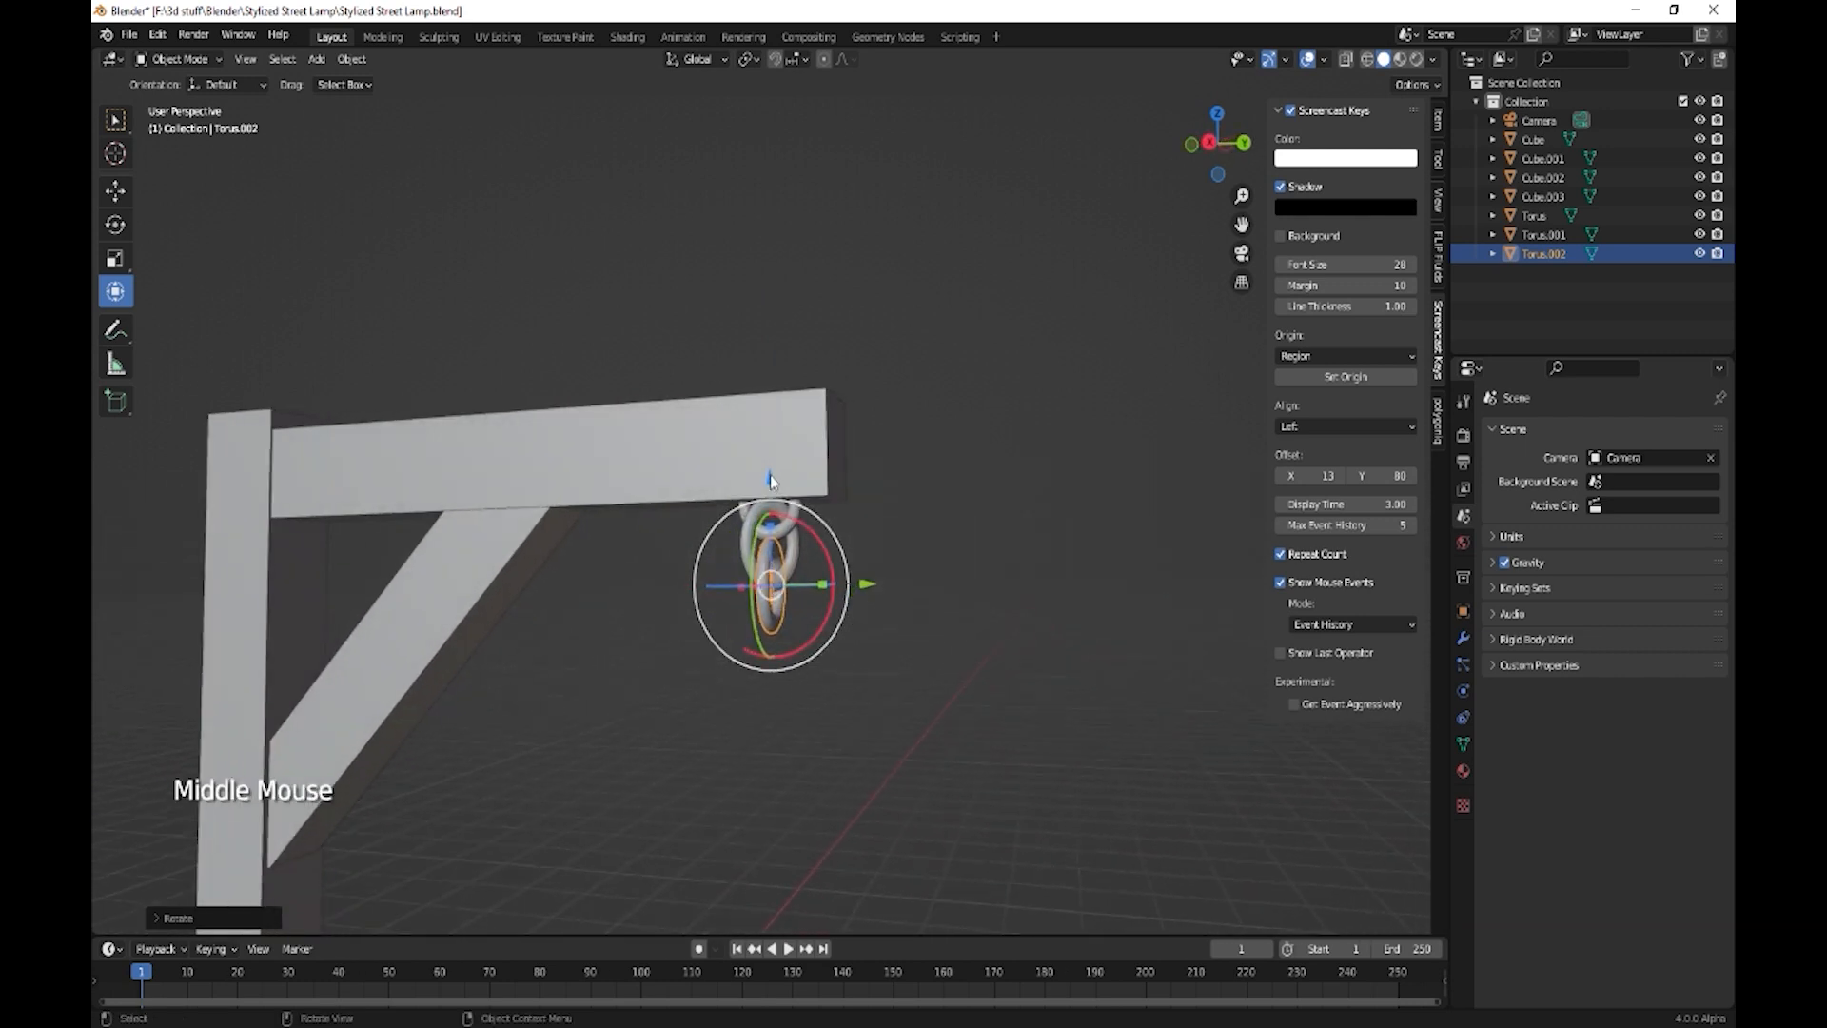
{"action": "left_click_drag", "start_coordinate": [769, 473], "coordinate": [786, 522]}
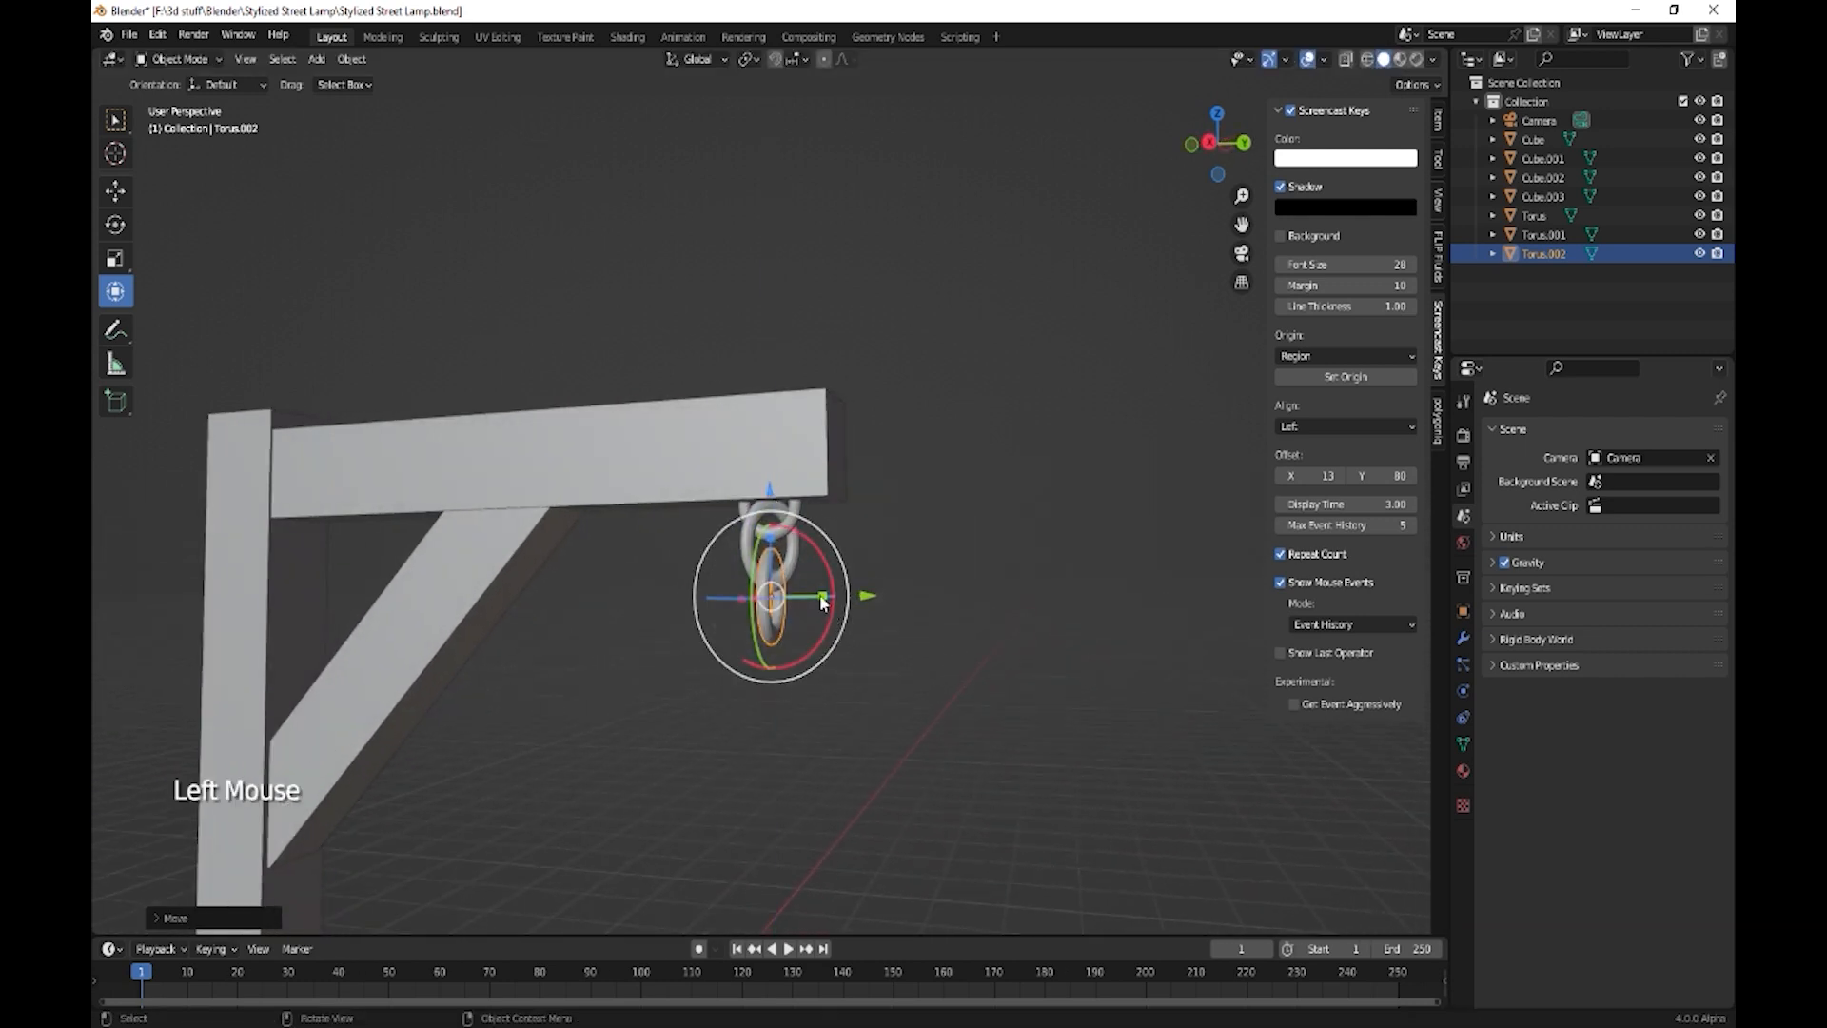
{"action": "left_click_drag", "start_coordinate": [823, 602], "coordinate": [825, 588]}
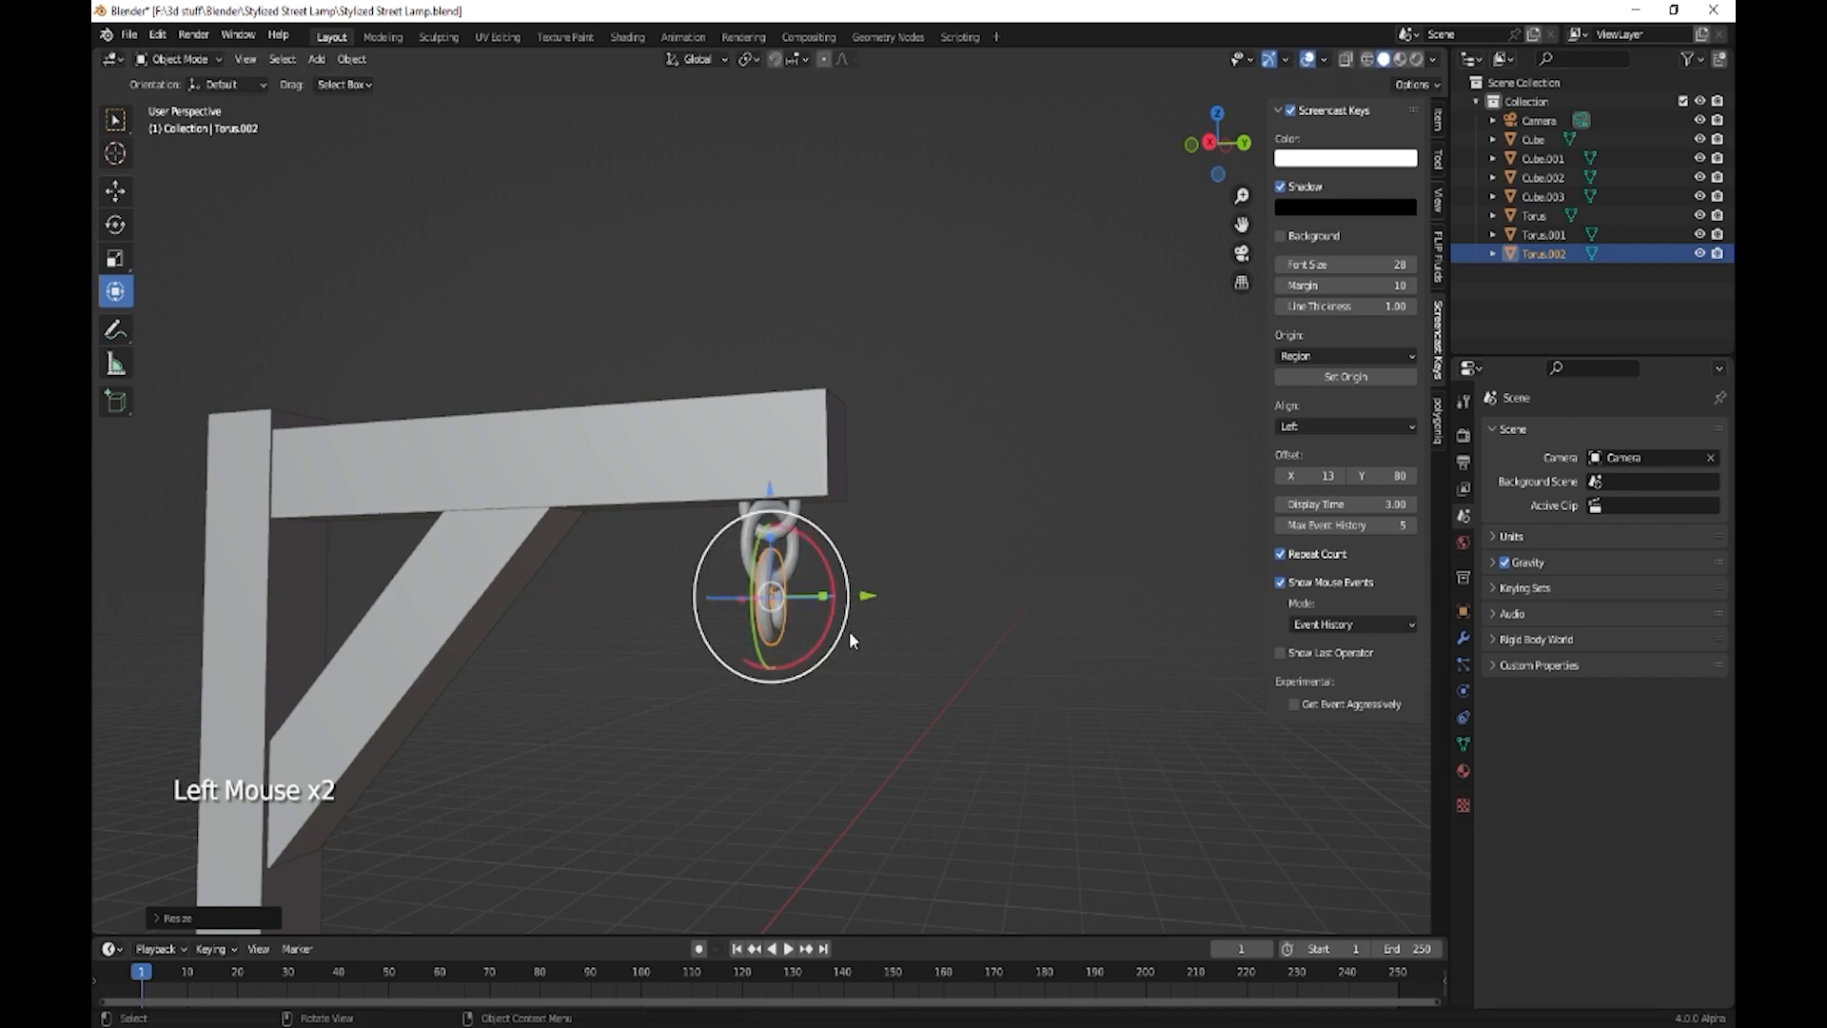
- Add a cube for the lantern and move it along Y and Z to just below the chain
{"action": "key", "text": "shift+a"}
{"action": "mouse_move", "coordinate": [859, 639]}
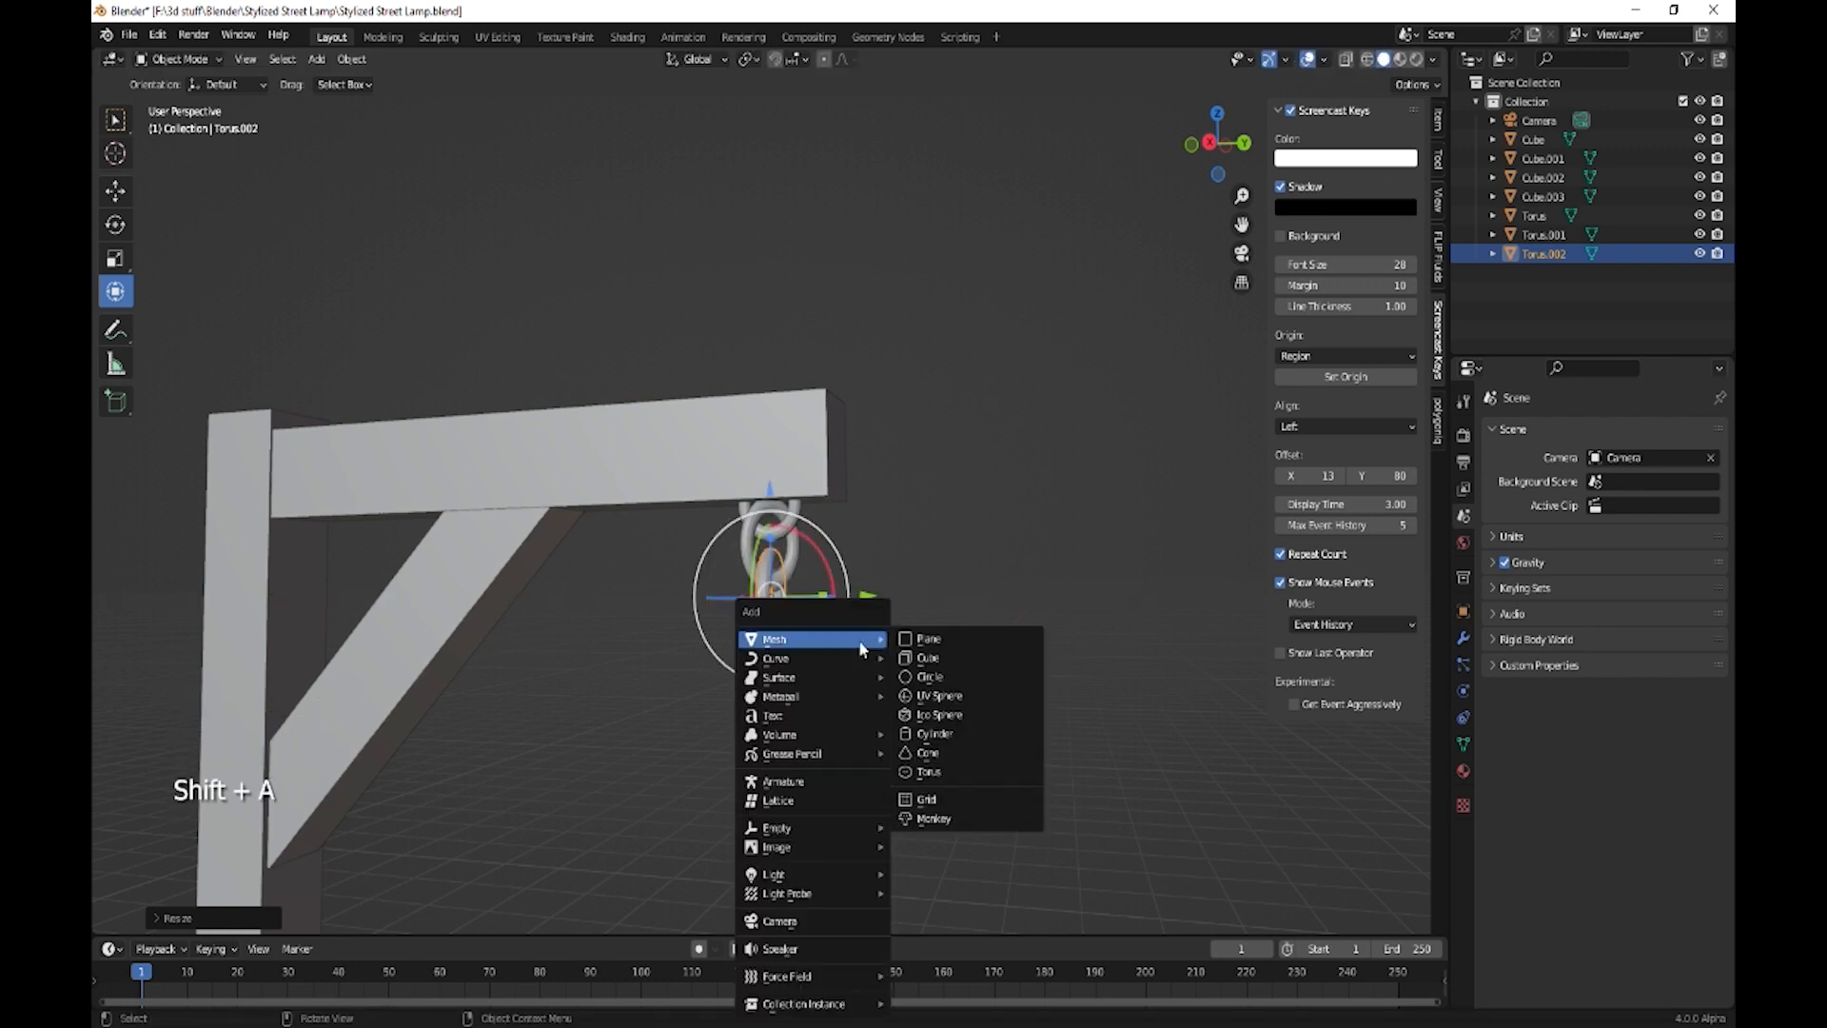
{"action": "left_click", "coordinate": [928, 658]}
{"action": "scroll", "coordinate": [862, 679], "scroll_direction": "down", "scroll_amount": 2}
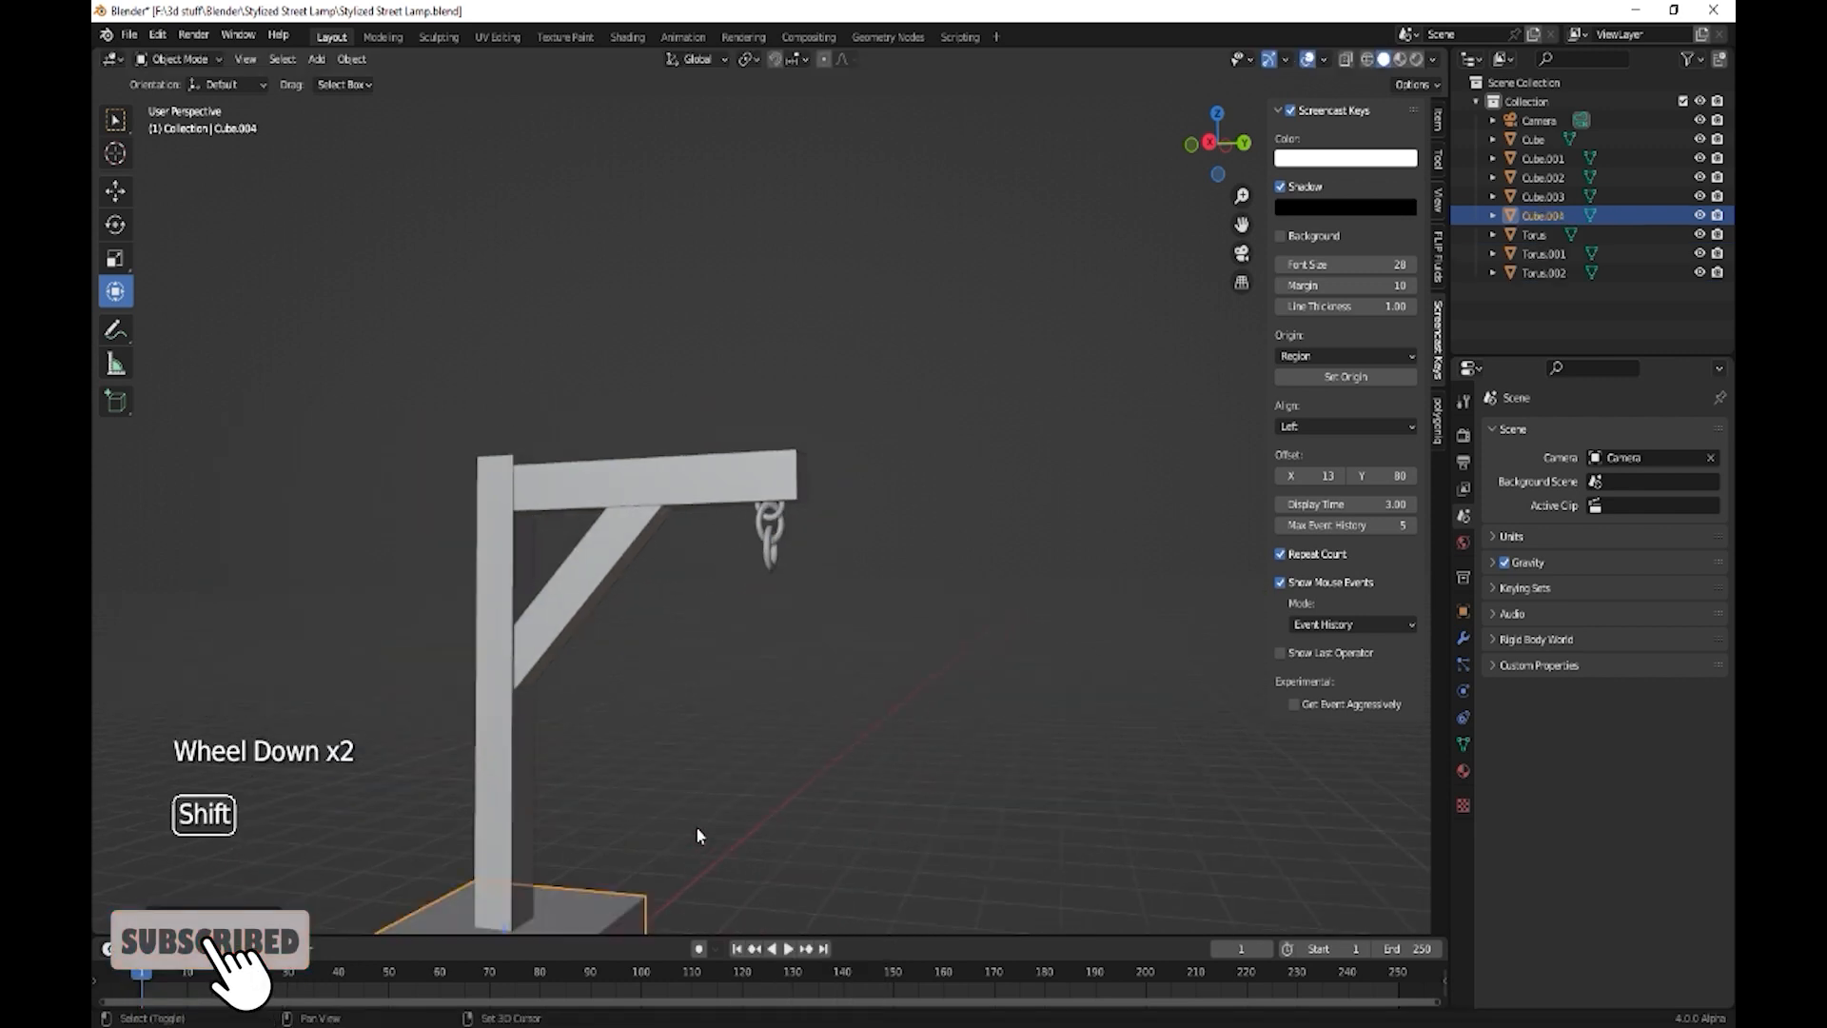
{"action": "middle_click_drag", "start_coordinate": [695, 825], "coordinate": [688, 615], "text": "shift"}
{"action": "left_click_drag", "start_coordinate": [589, 844], "coordinate": [842, 836]}
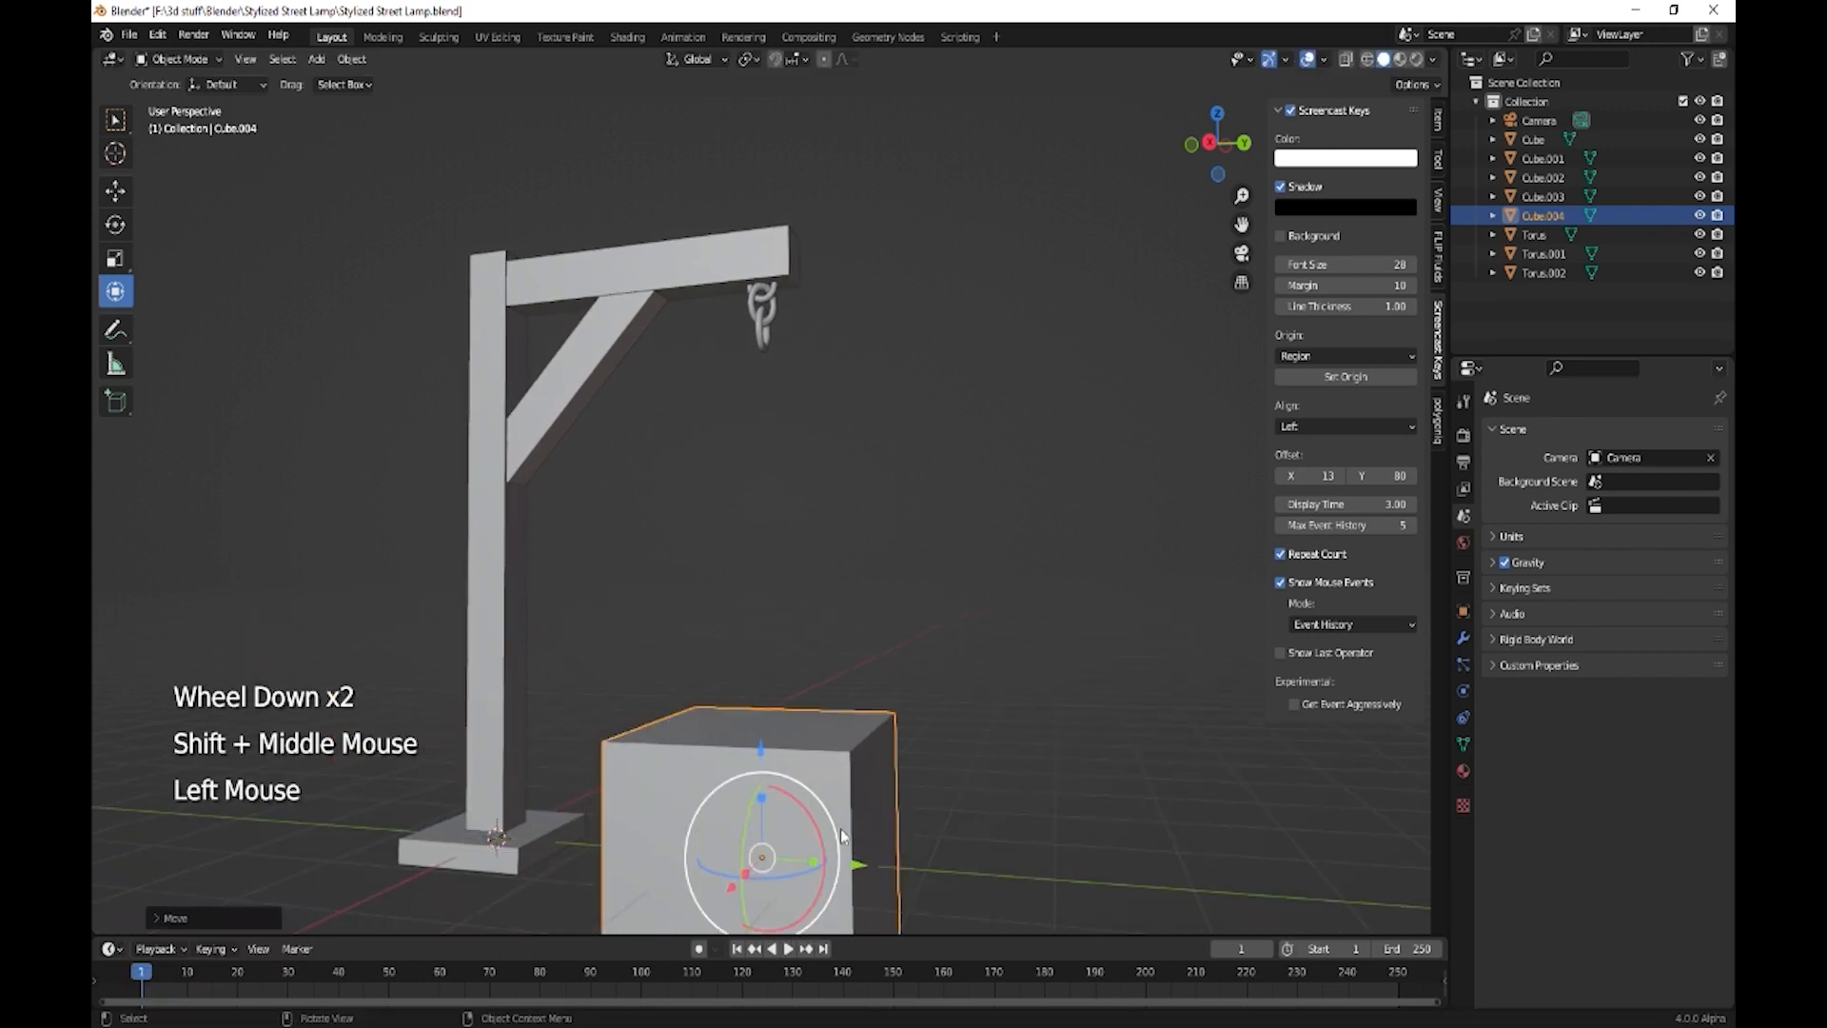
{"action": "left_click_drag", "start_coordinate": [760, 754], "coordinate": [773, 362]}
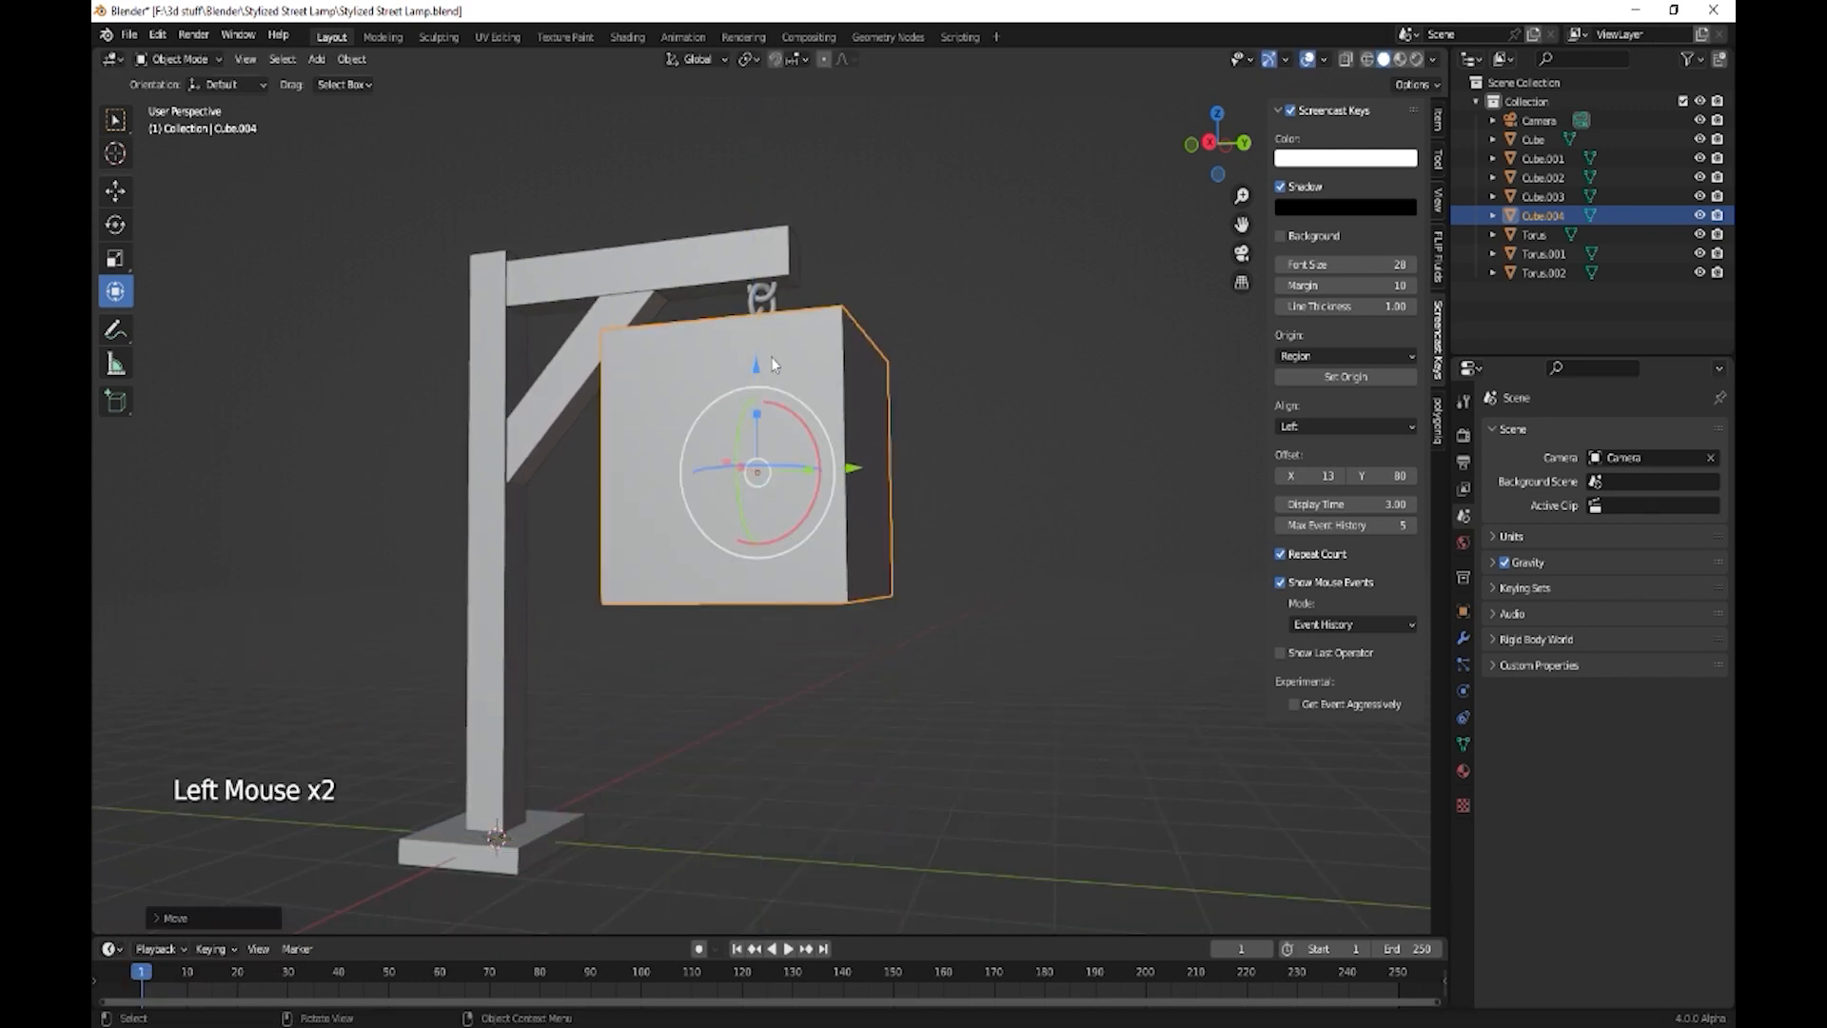
- Scale the lantern cube down to a small block and raise it along Z to meet the lowest chain link
{"action": "left_click", "coordinate": [856, 481]}
{"action": "key", "text": "s"}
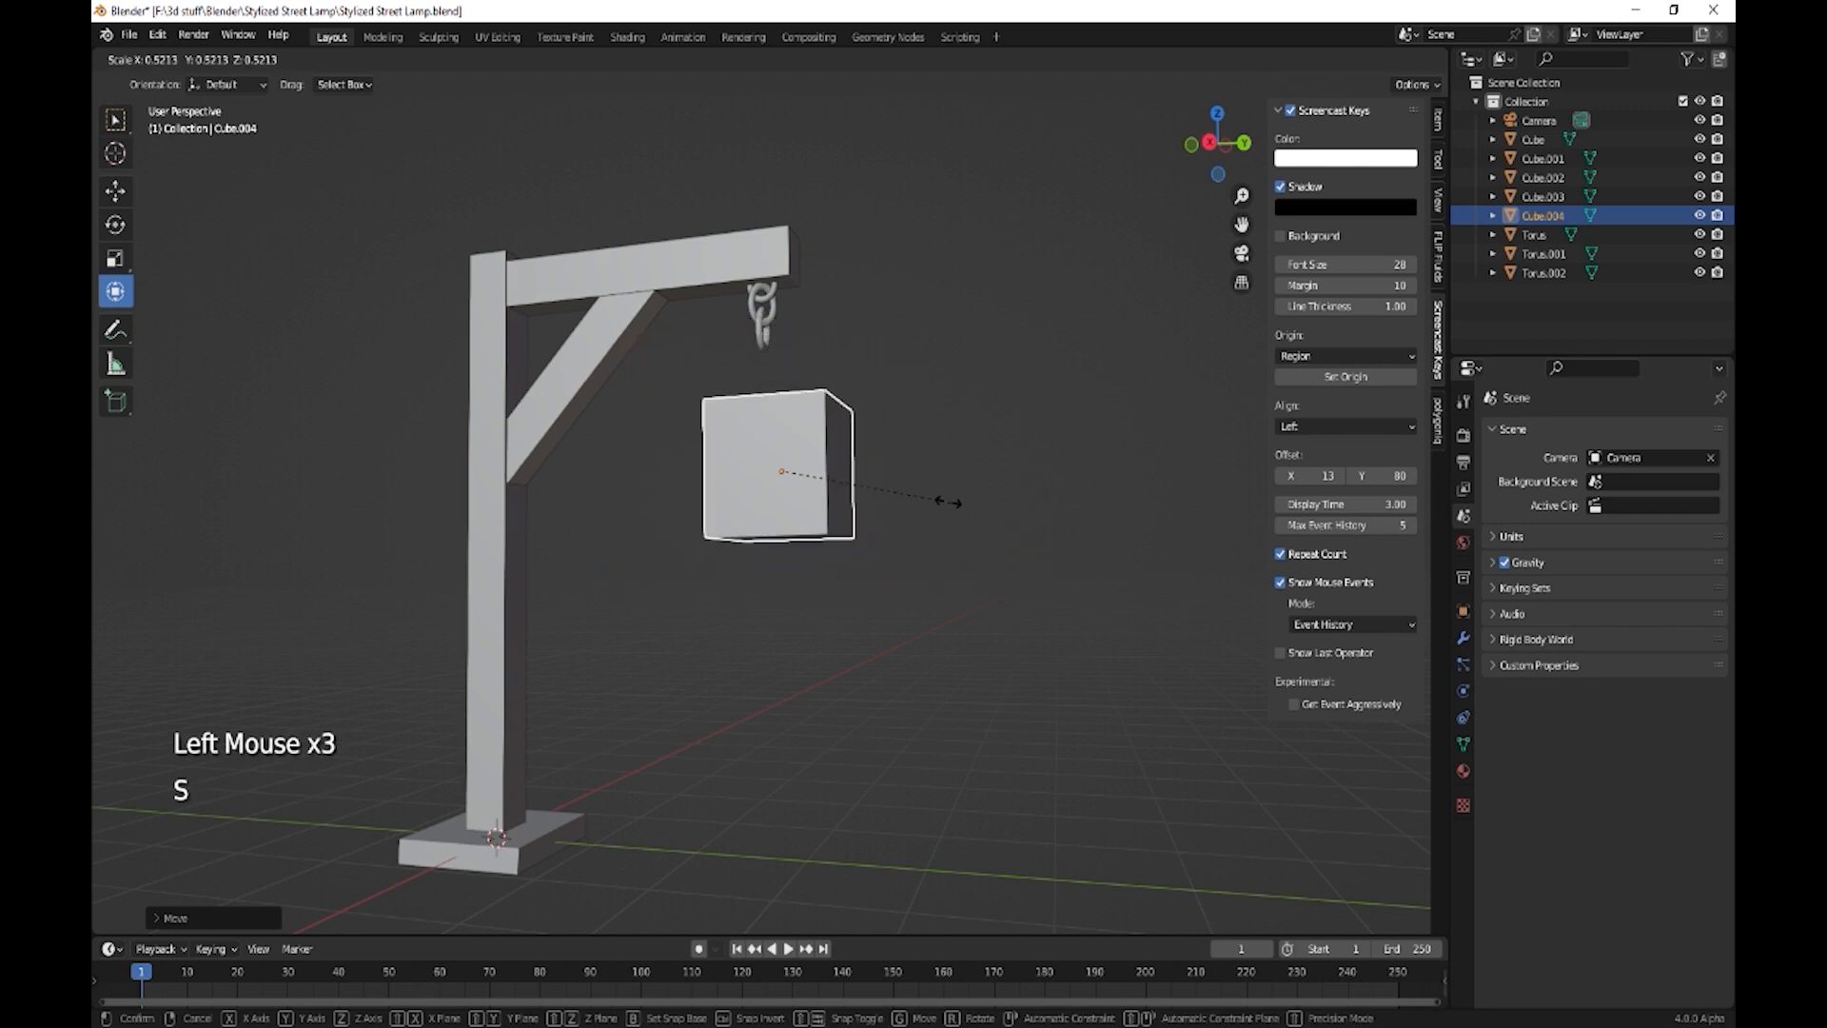
{"action": "left_click", "coordinate": [875, 484]}
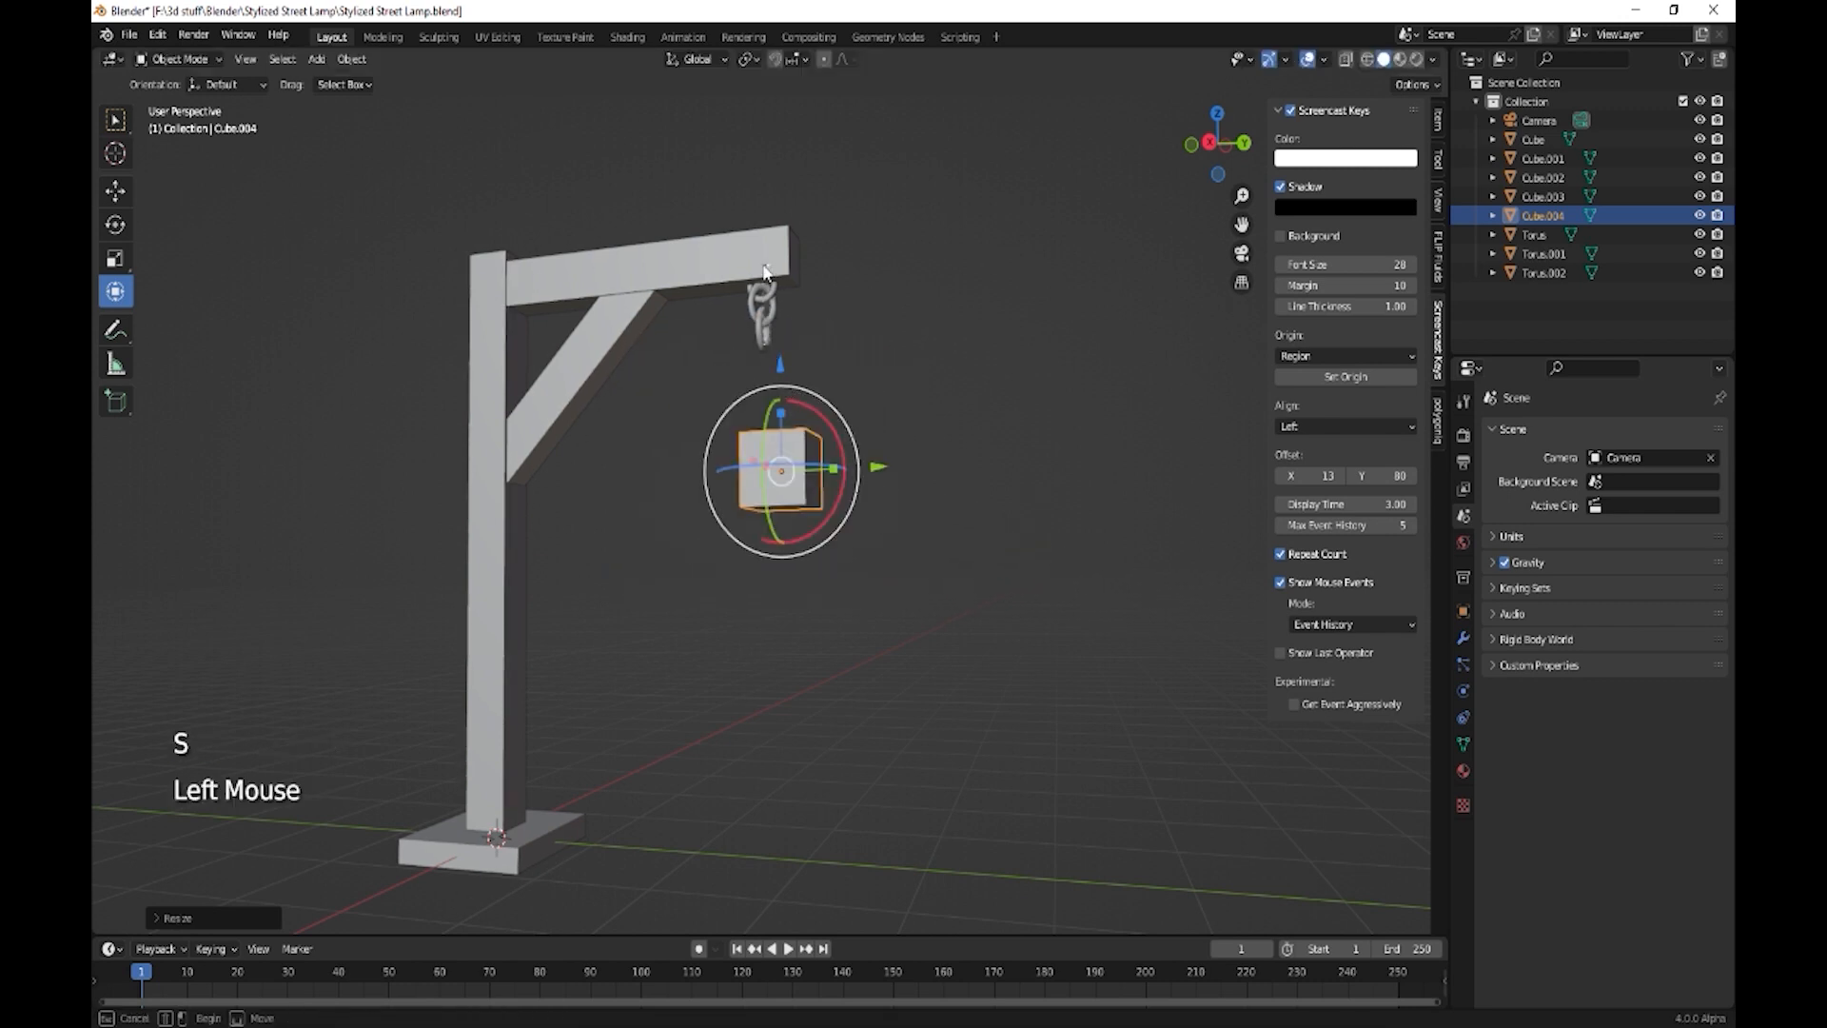
{"action": "left_click_drag", "start_coordinate": [764, 267], "coordinate": [768, 287]}
{"action": "left_click", "coordinate": [792, 465]}
{"action": "left_click_drag", "start_coordinate": [779, 365], "coordinate": [764, 250]}
- Select the lantern cube with the two lower chain links and lower them together slightly along Z
{"action": "key", "text": "KP_Decimal"}
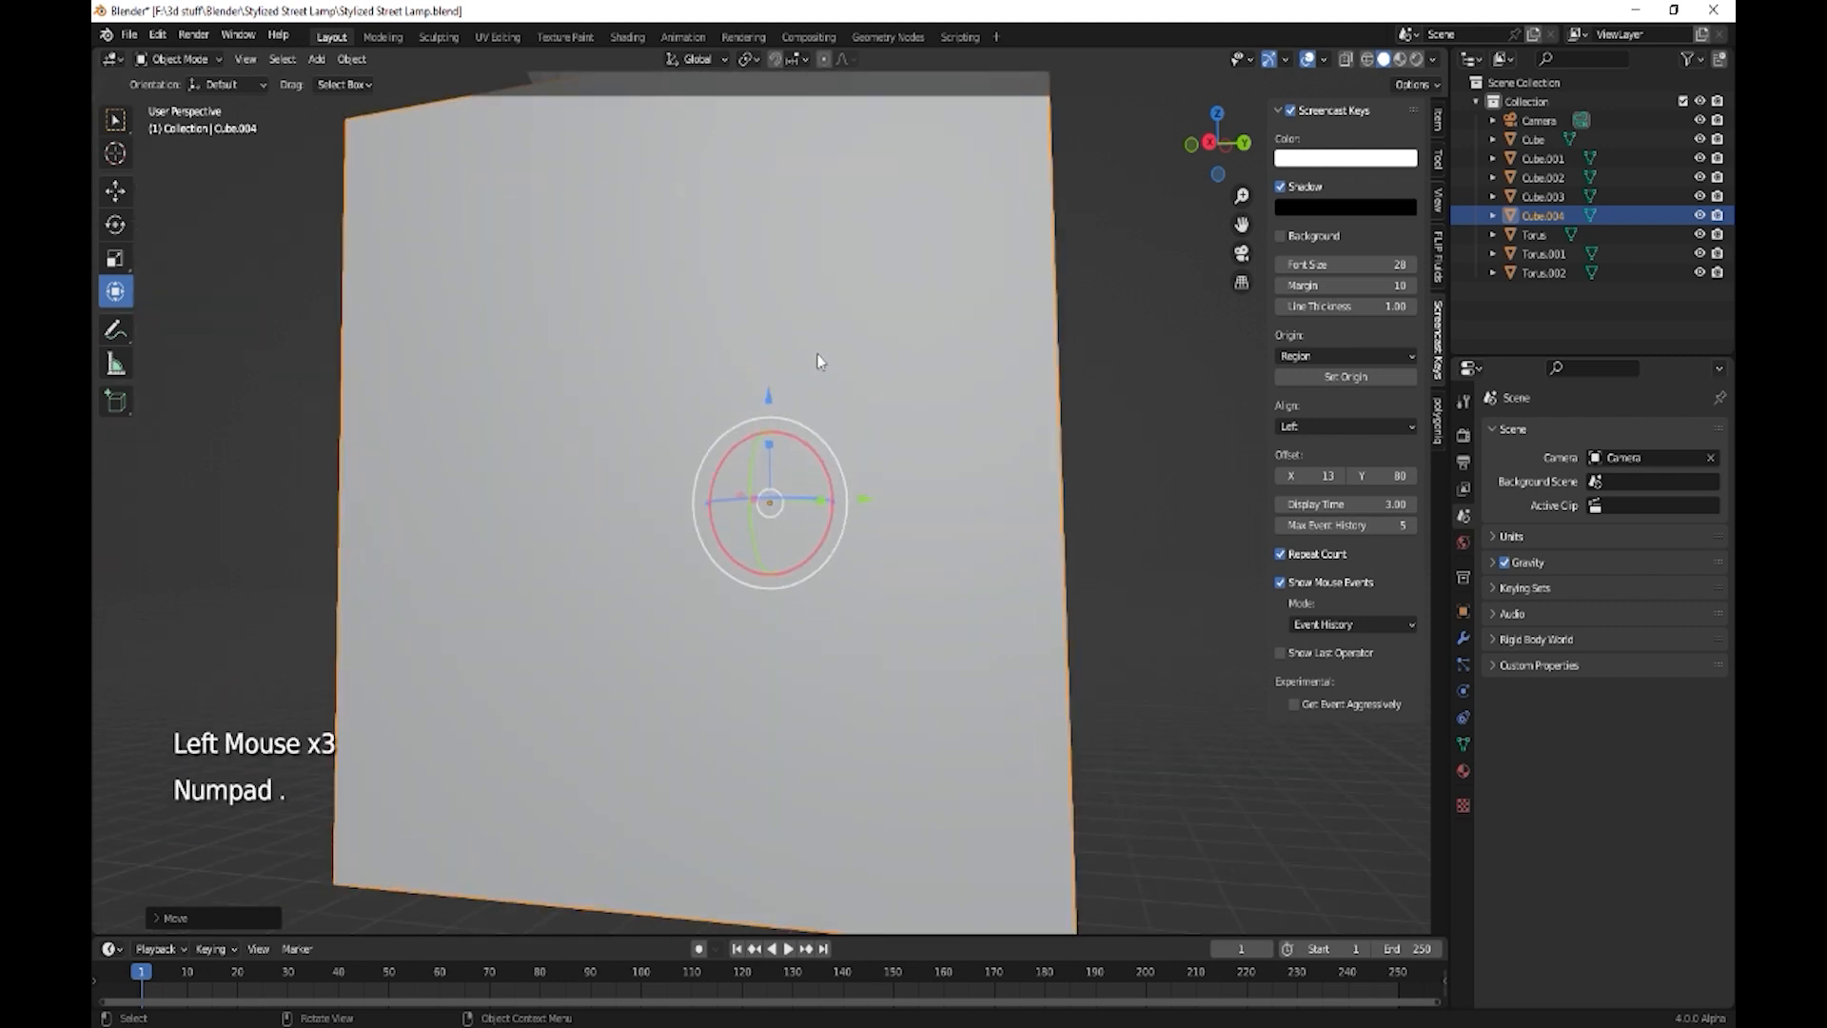
{"action": "middle_click_drag", "start_coordinate": [819, 358], "coordinate": [806, 375]}
{"action": "scroll", "coordinate": [802, 391], "scroll_direction": "down", "scroll_amount": 3}
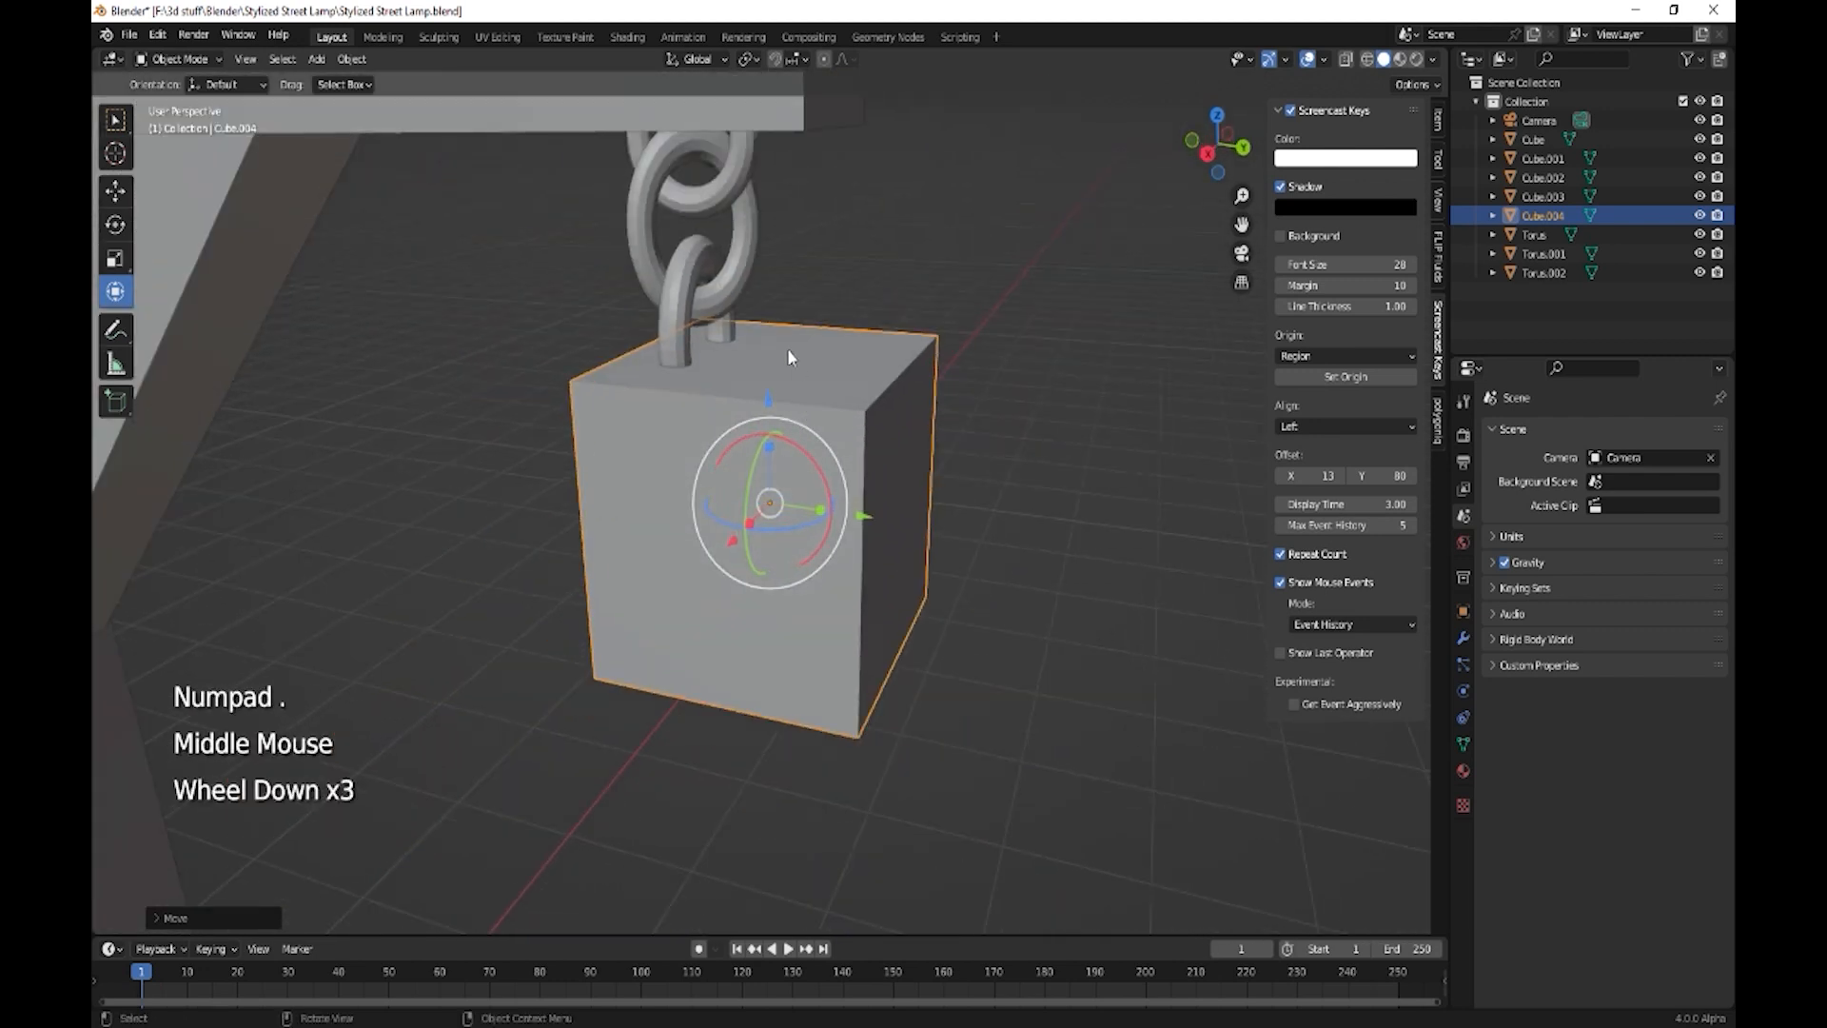
{"action": "left_click", "coordinate": [668, 287], "text": "shift"}
{"action": "left_click", "coordinate": [749, 257], "text": "shift"}
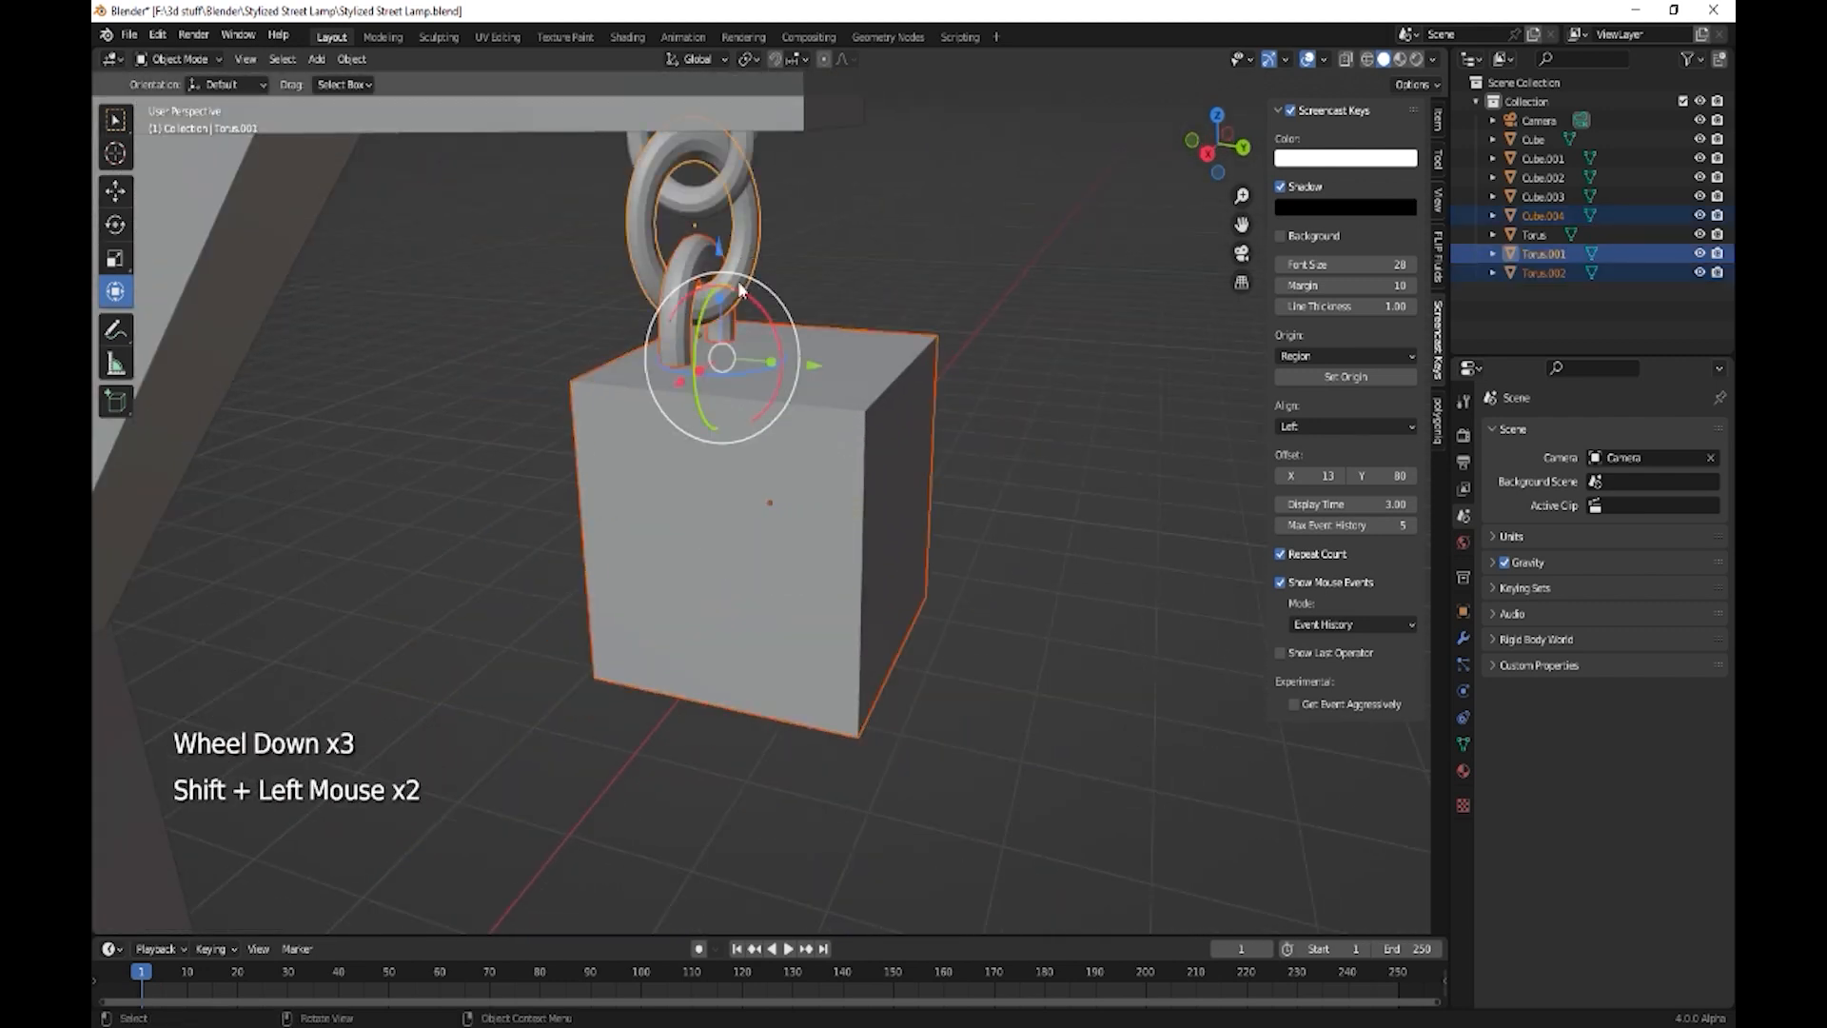
{"action": "left_click_drag", "start_coordinate": [718, 249], "coordinate": [720, 273]}
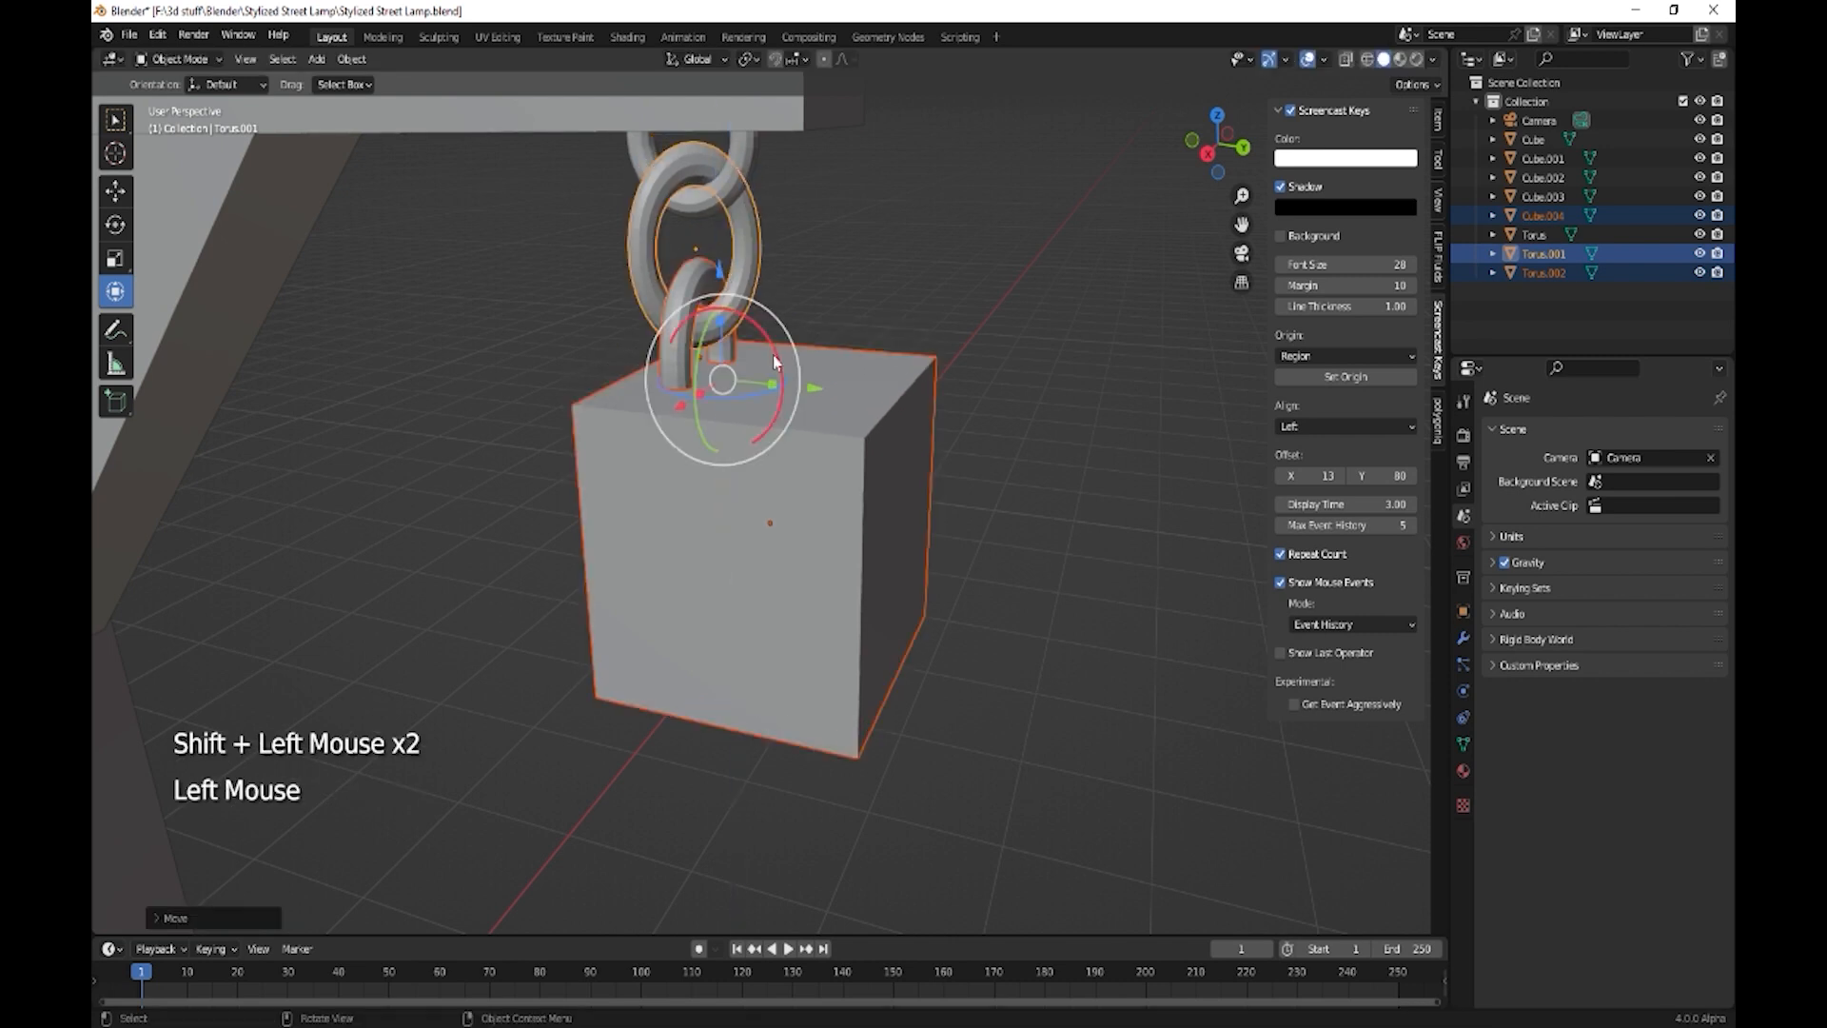
- Centre the lantern cube under the chain along Y and adjust its height against the lowest link
{"action": "left_click", "coordinate": [801, 477]}
{"action": "left_click_drag", "start_coordinate": [863, 538], "coordinate": [808, 529]}
{"action": "middle_click_drag", "start_coordinate": [807, 529], "coordinate": [872, 595]}
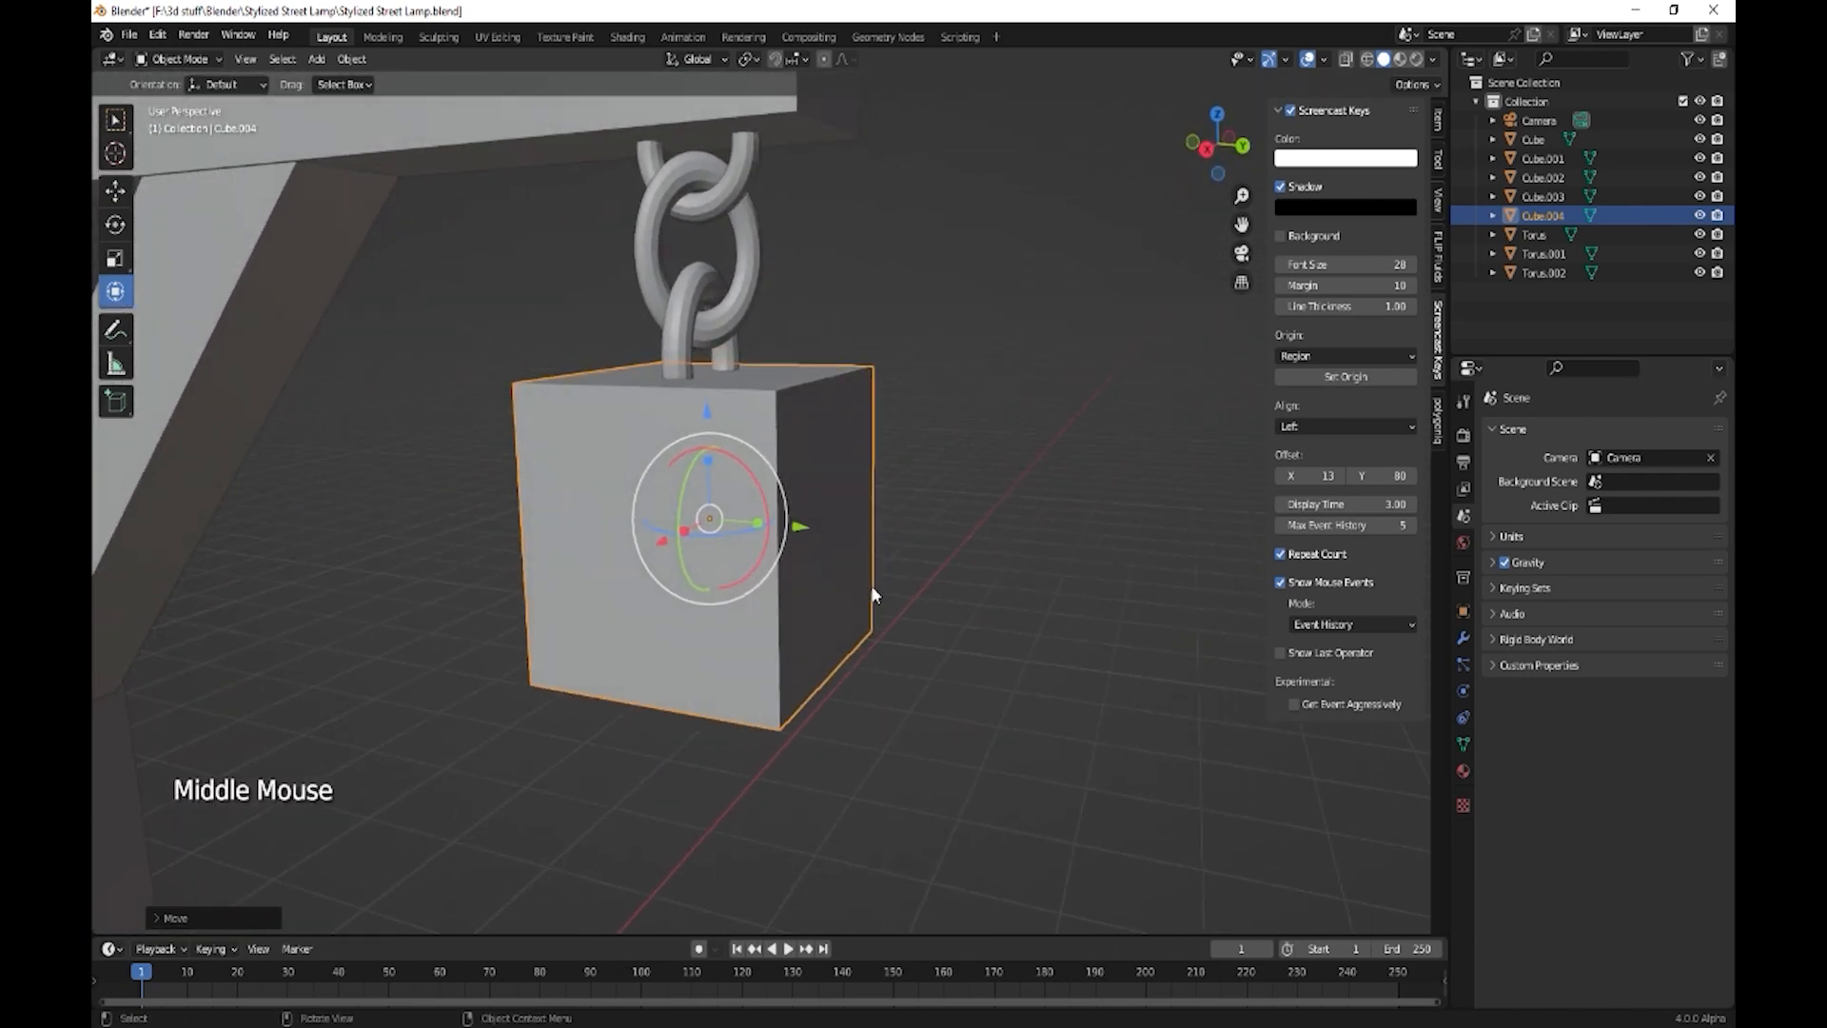
{"action": "scroll", "coordinate": [870, 584], "scroll_direction": "down", "scroll_amount": 2}
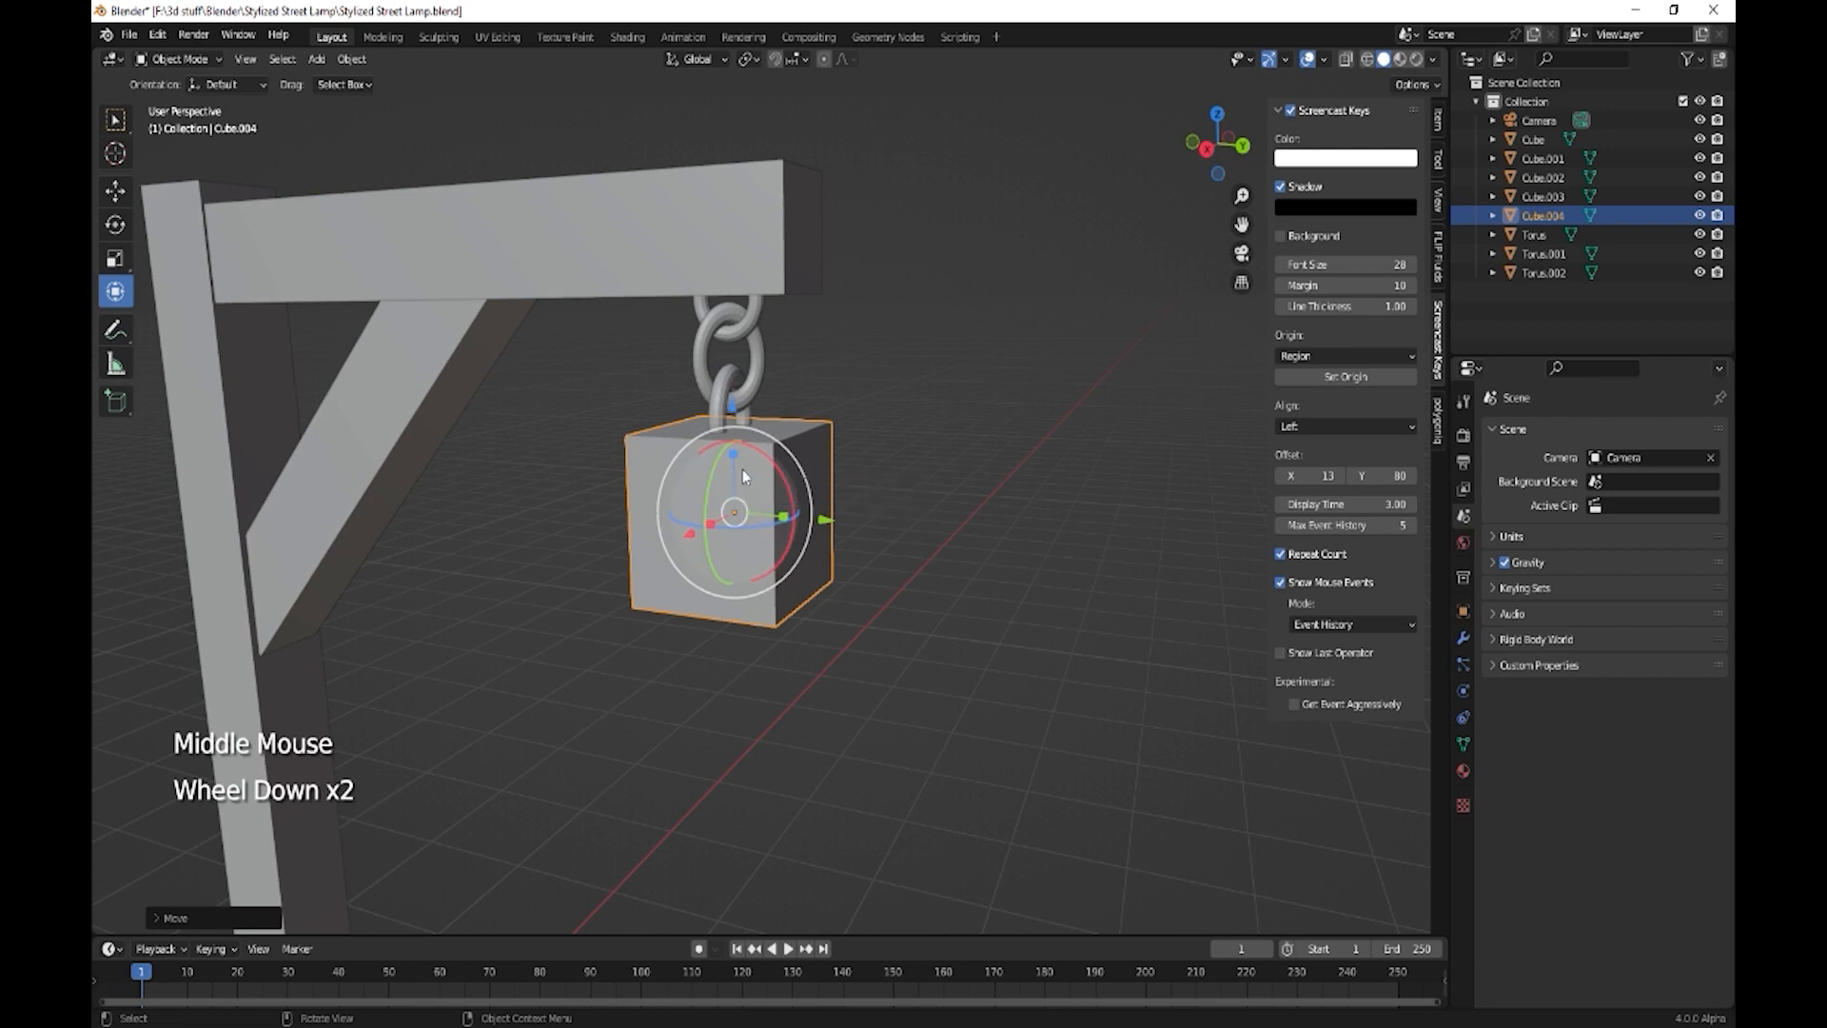
{"action": "left_click_drag", "start_coordinate": [742, 470], "coordinate": [732, 426]}
{"action": "left_click_drag", "start_coordinate": [733, 411], "coordinate": [741, 416]}
- Cut a horizontal edge loop around the lantern cube above its middle and scale the loop outward to about 1.25
{"action": "key", "text": "Tab"}
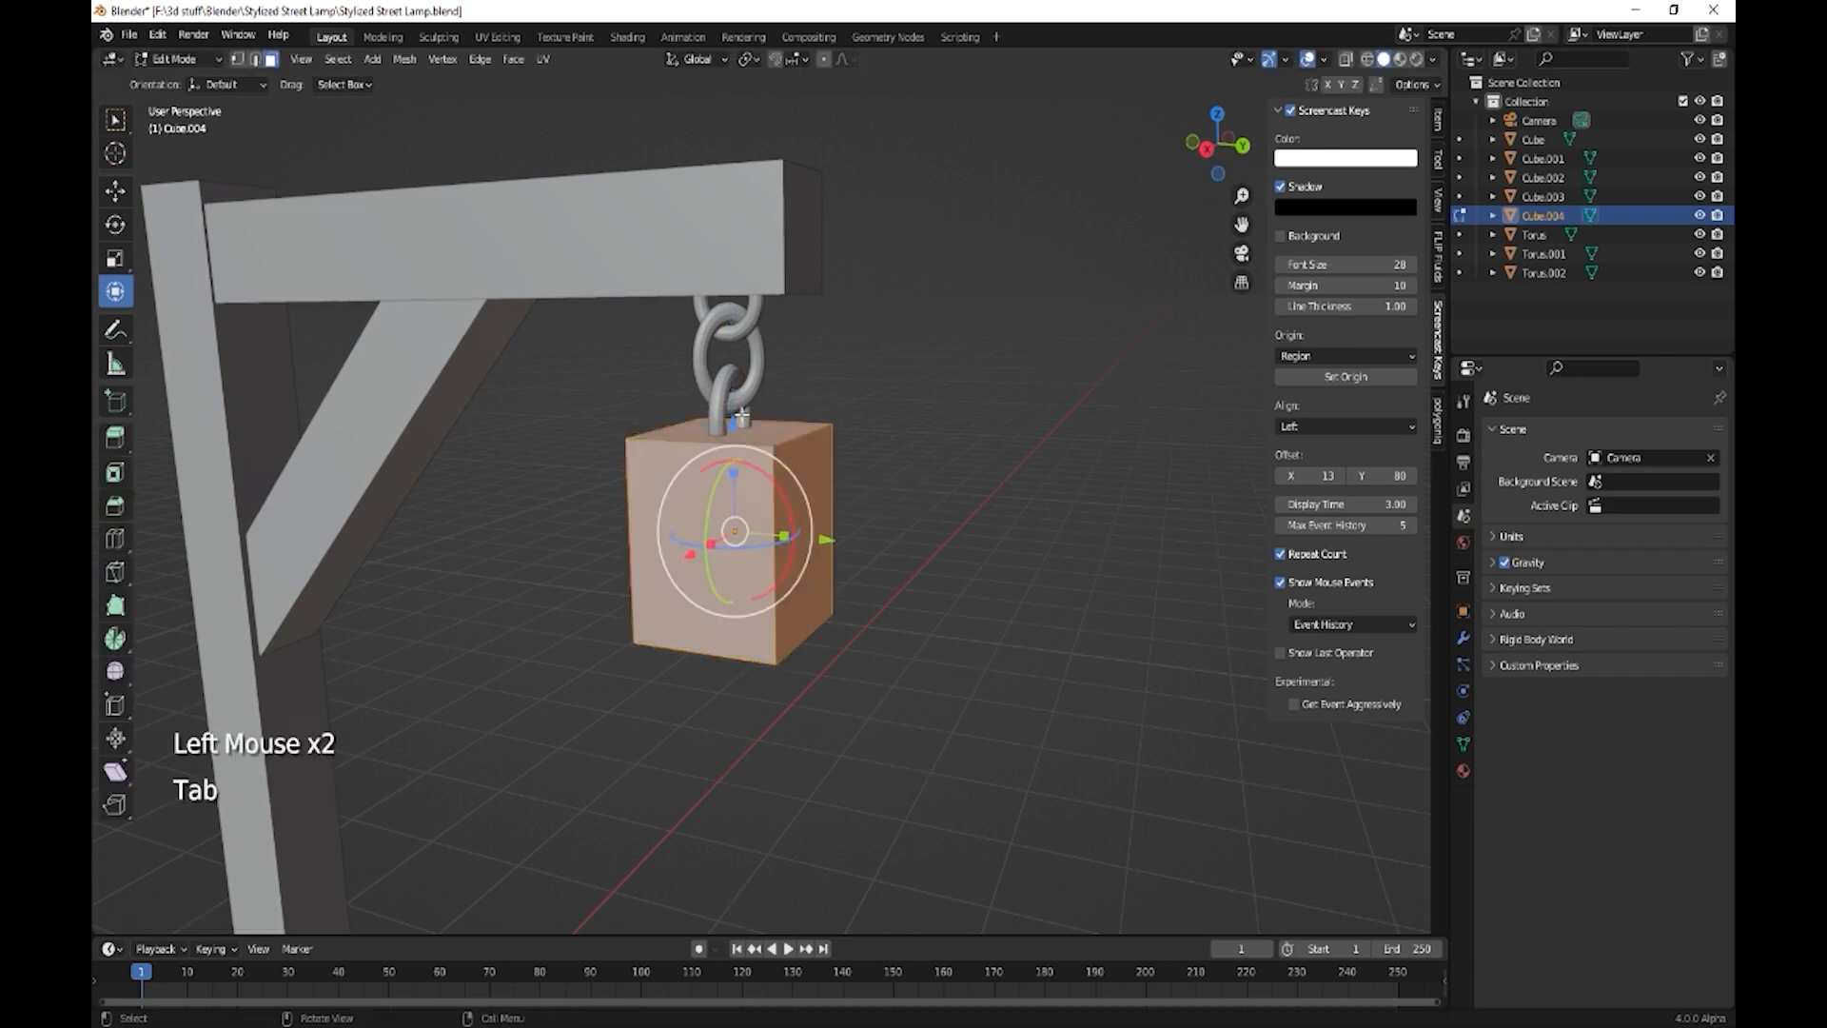
{"action": "key", "text": "ctrl+r"}
{"action": "left_click", "coordinate": [754, 502]}
{"action": "left_click", "coordinate": [751, 466]}
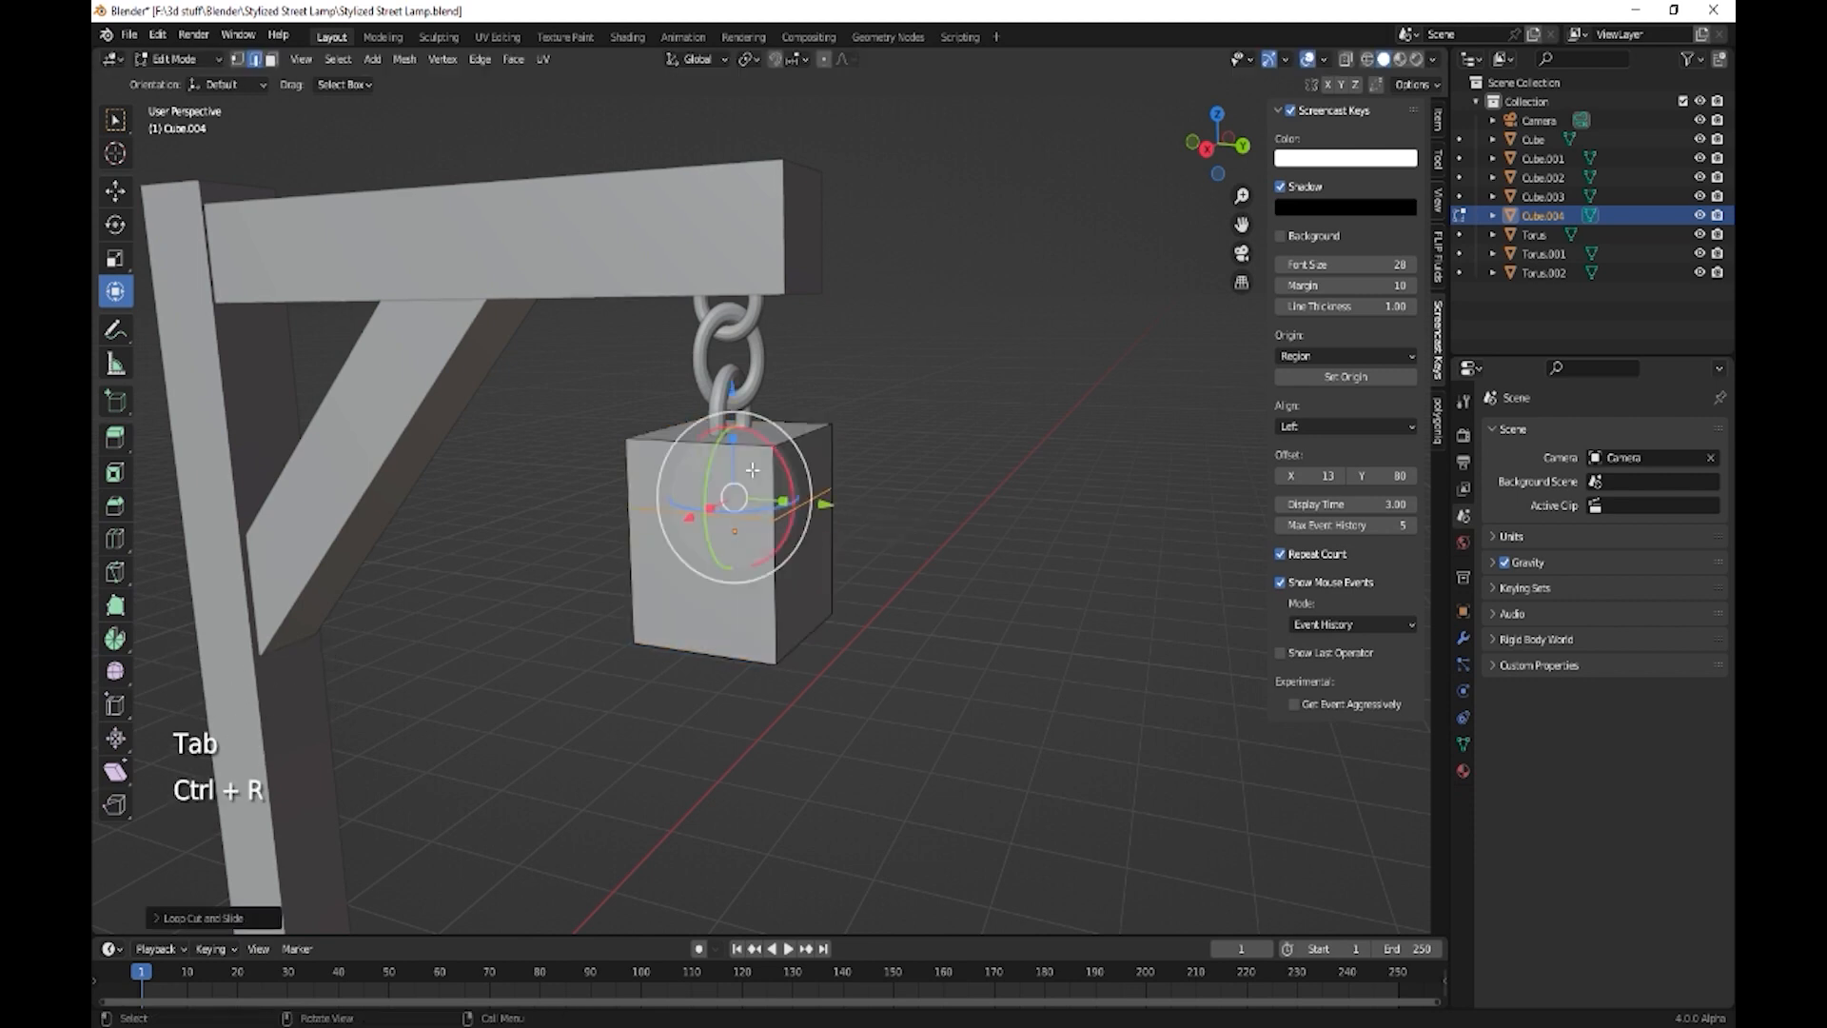
{"action": "key", "text": "s"}
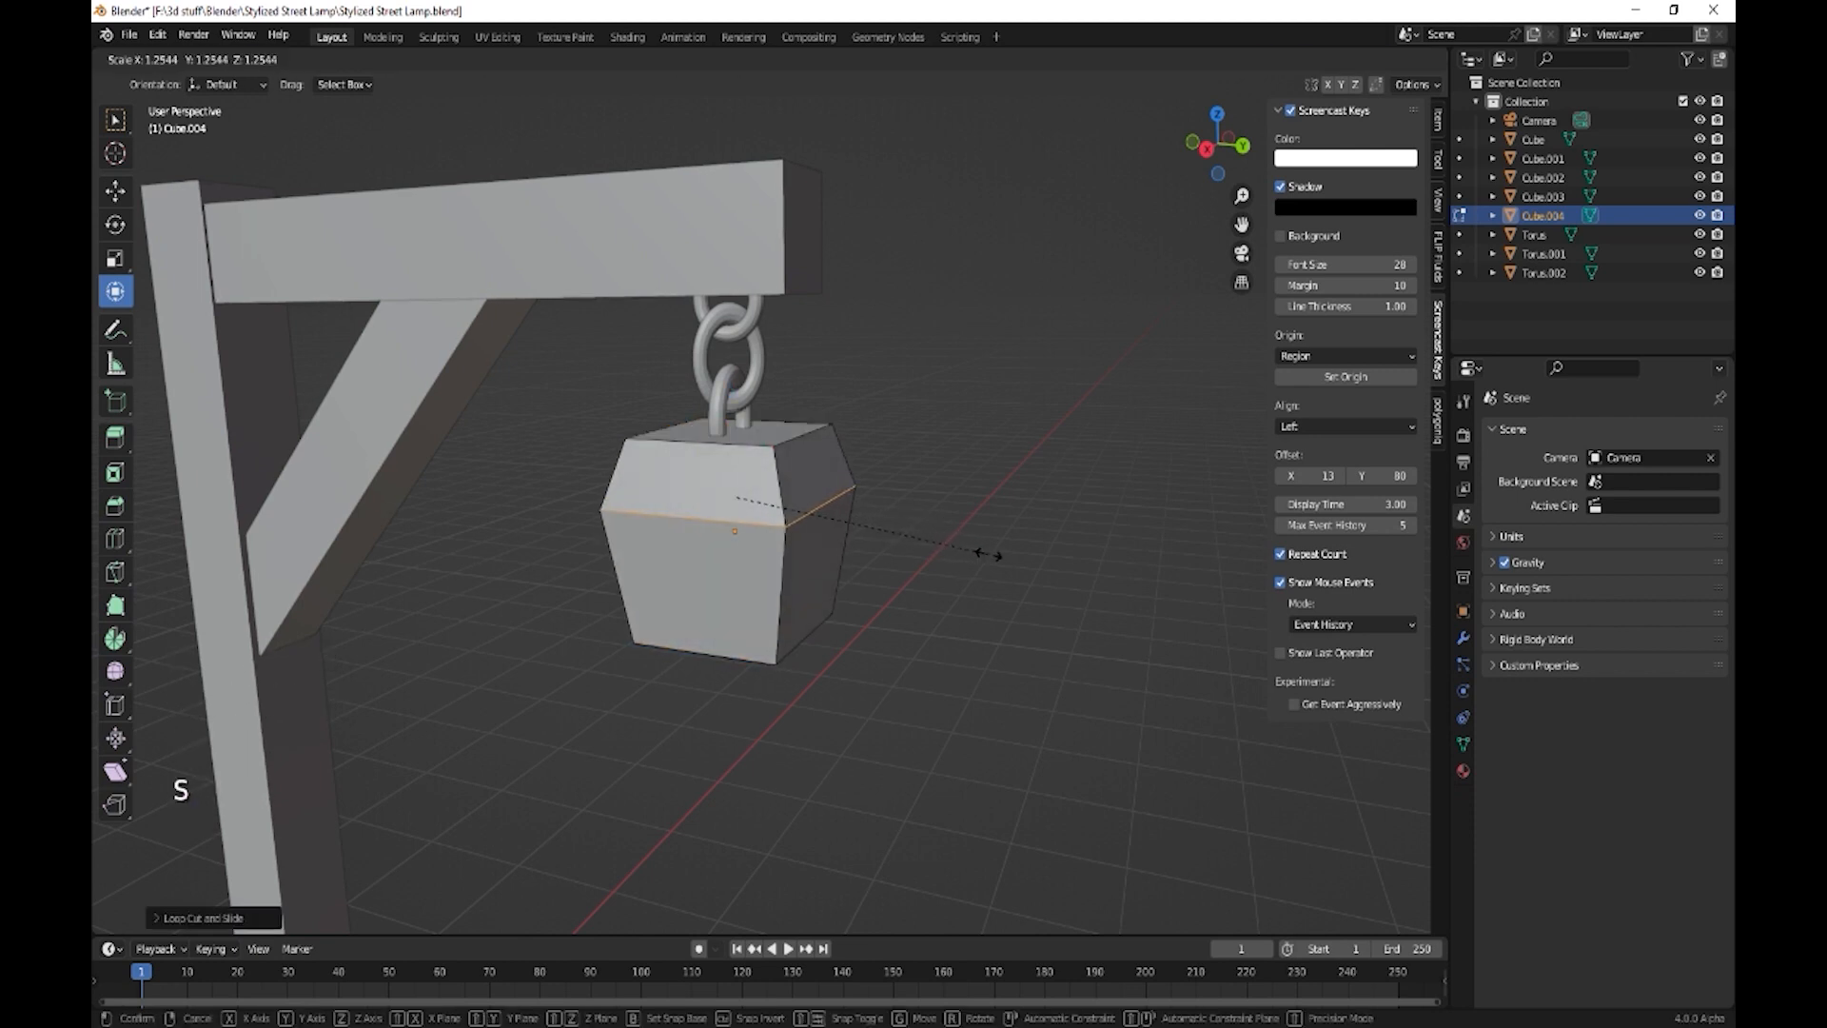
{"action": "left_click", "coordinate": [986, 548]}
{"action": "middle_click_drag", "start_coordinate": [990, 551], "coordinate": [818, 494]}
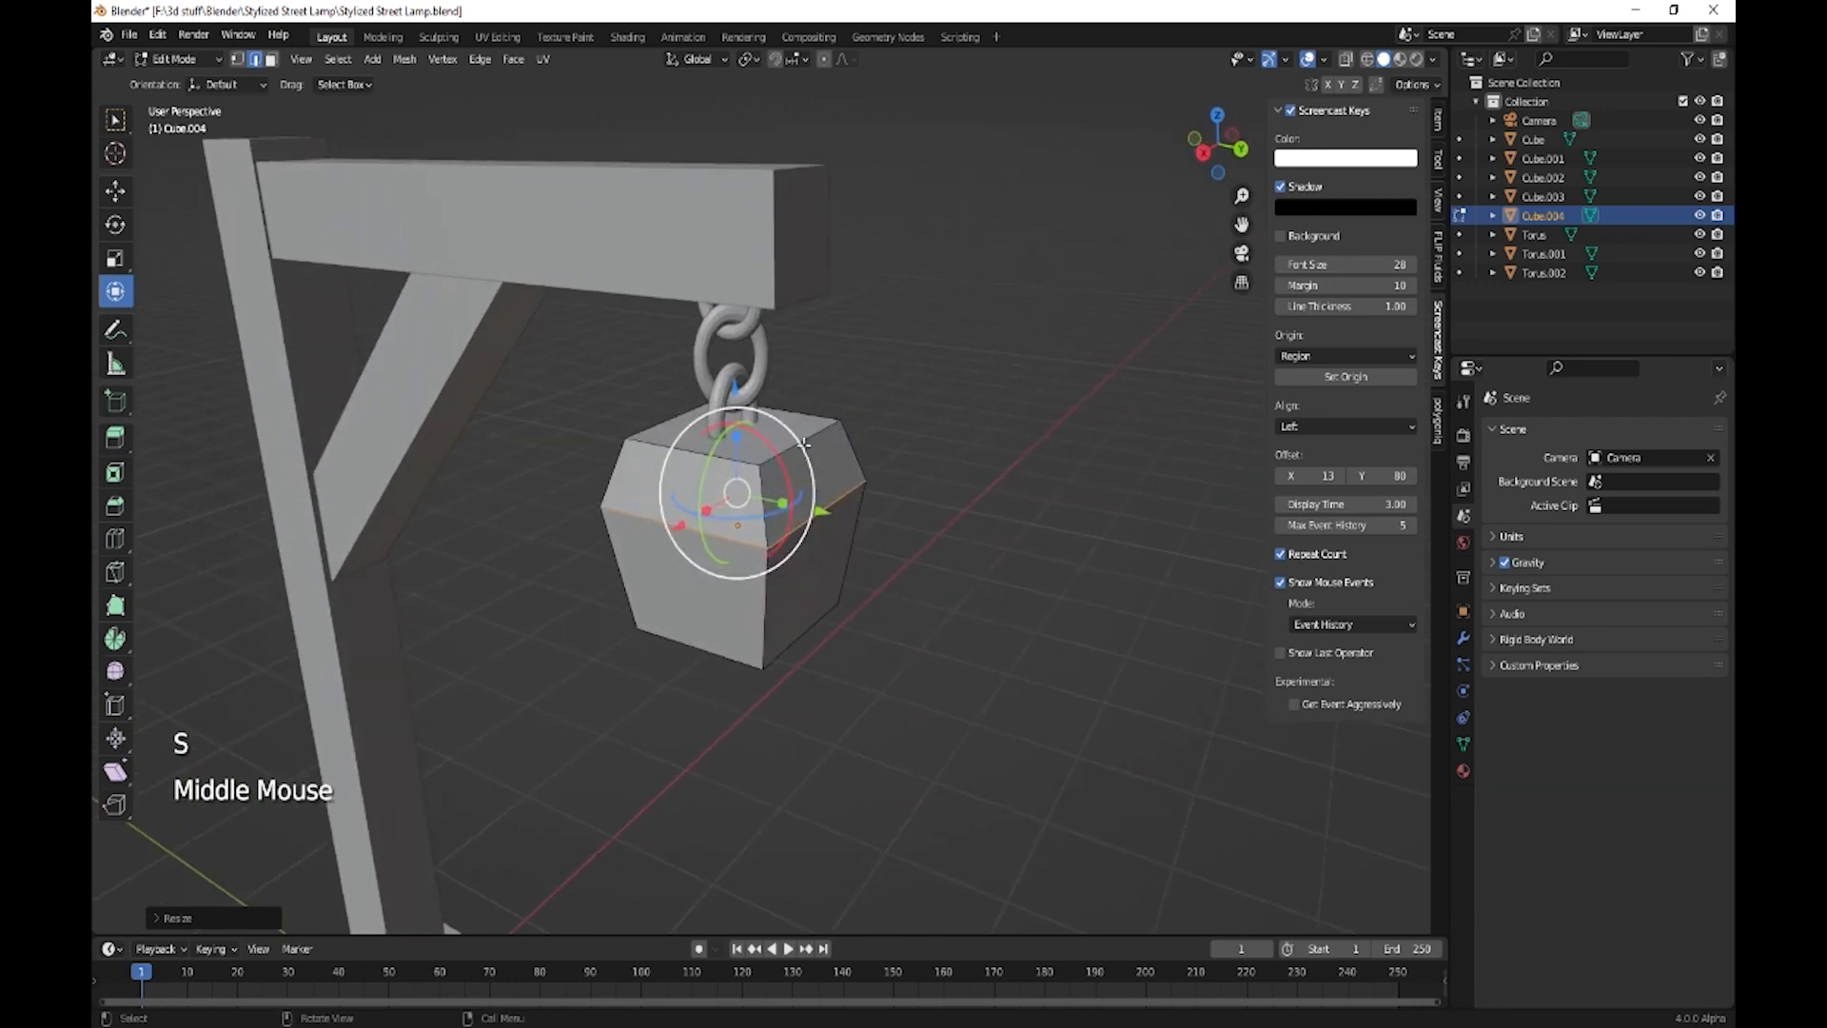
- Scale the lantern's top face down and raise it slightly along Z to form a tapered roof
{"action": "key", "text": "3"}
{"action": "left_click", "coordinate": [780, 439]}
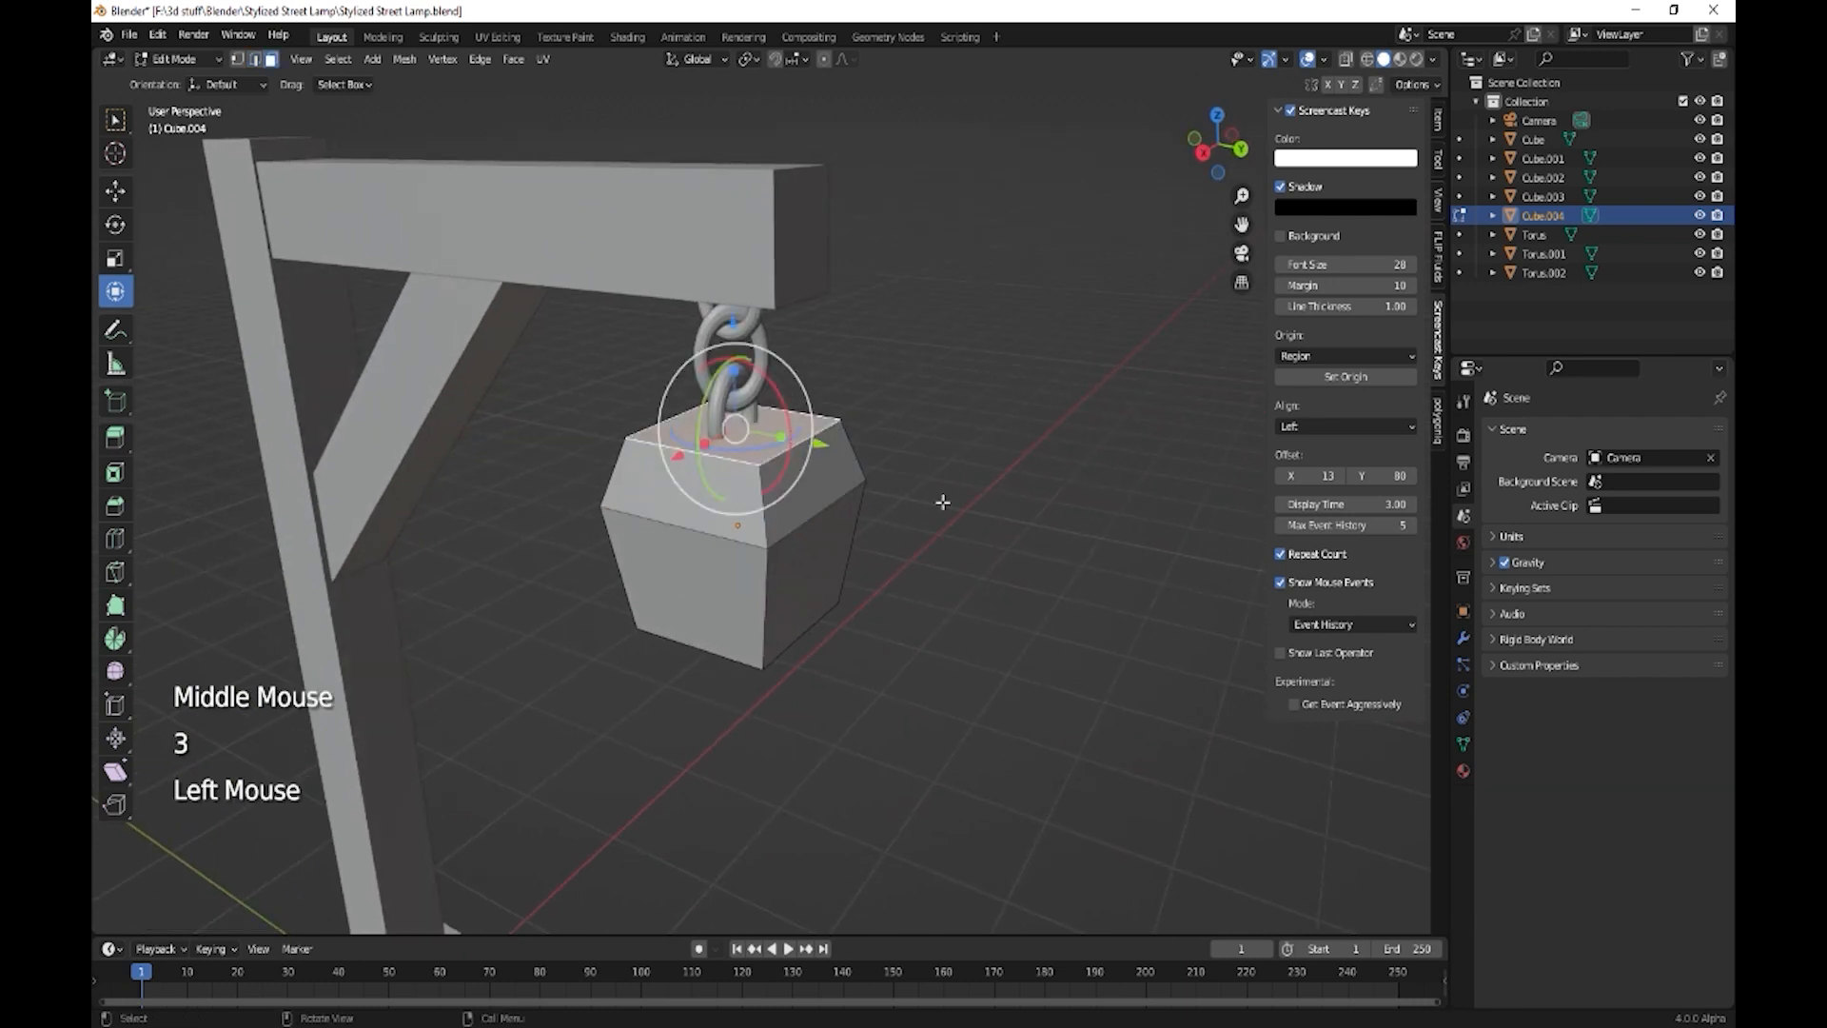
{"action": "key", "text": "s"}
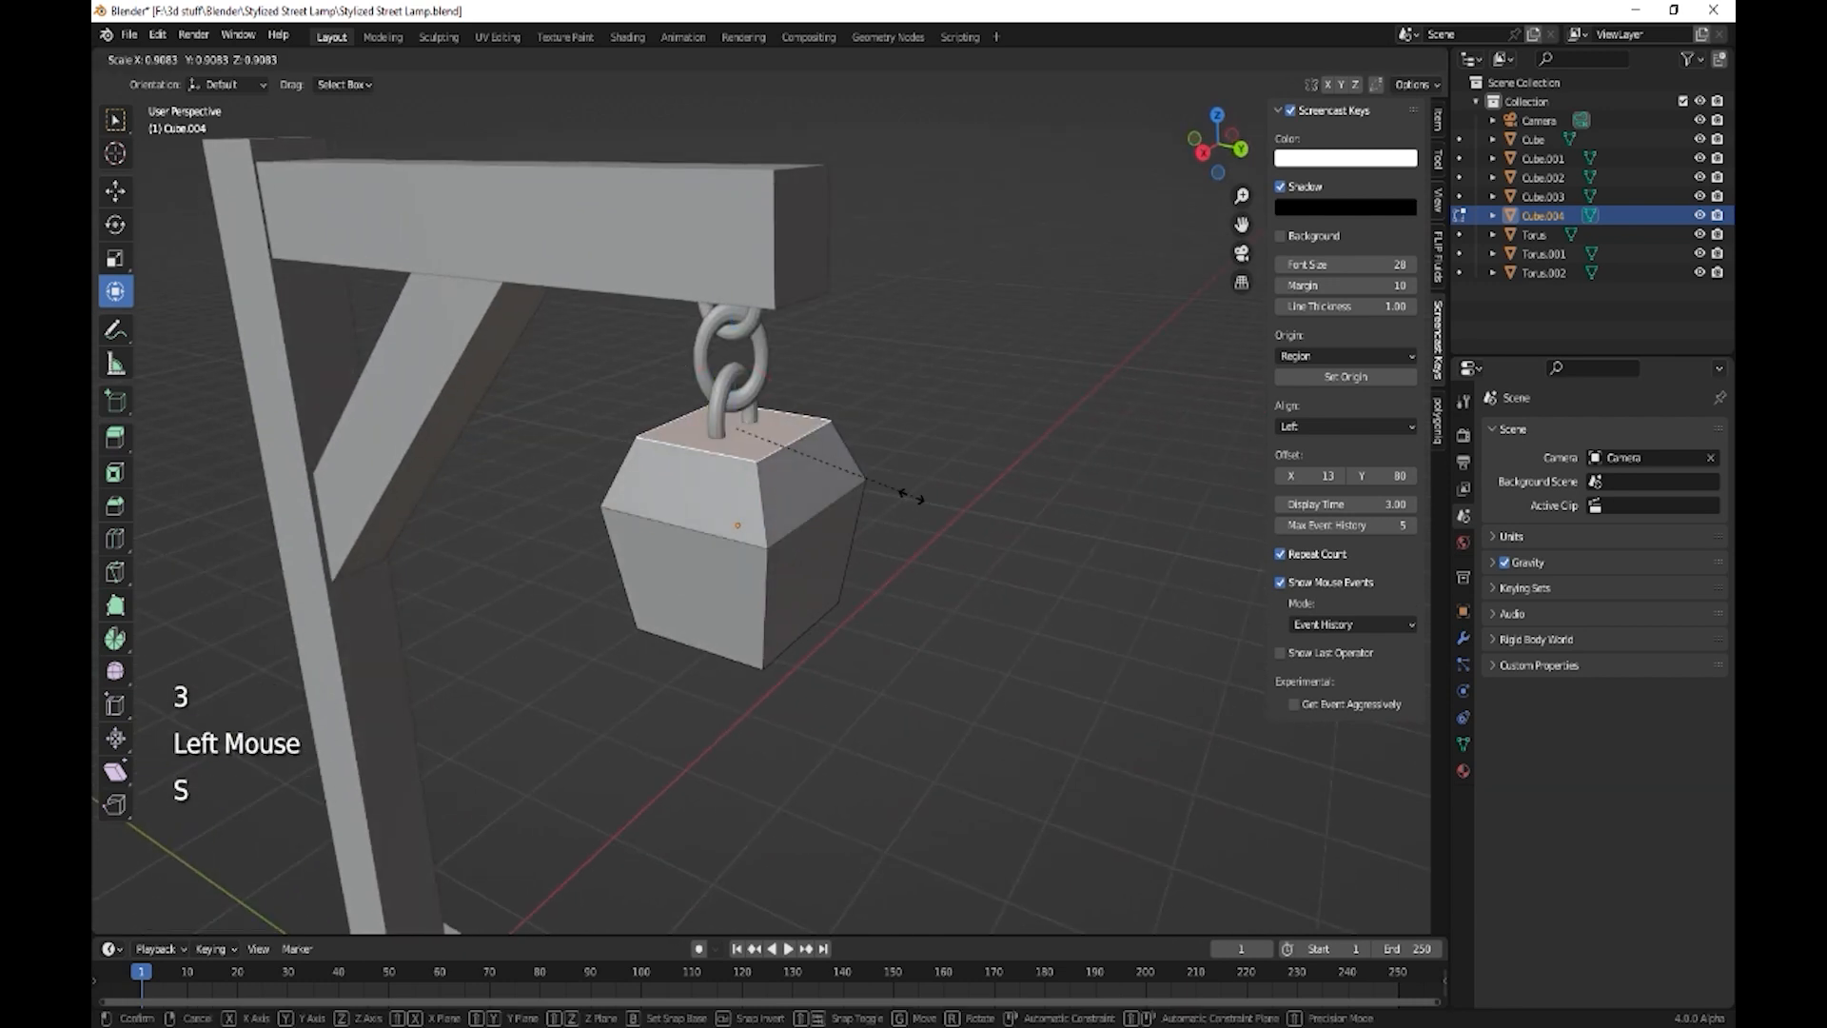
{"action": "left_click", "coordinate": [867, 478]}
{"action": "left_click_drag", "start_coordinate": [737, 340], "coordinate": [737, 334]}
{"action": "middle_click_drag", "start_coordinate": [846, 609], "coordinate": [883, 563]}
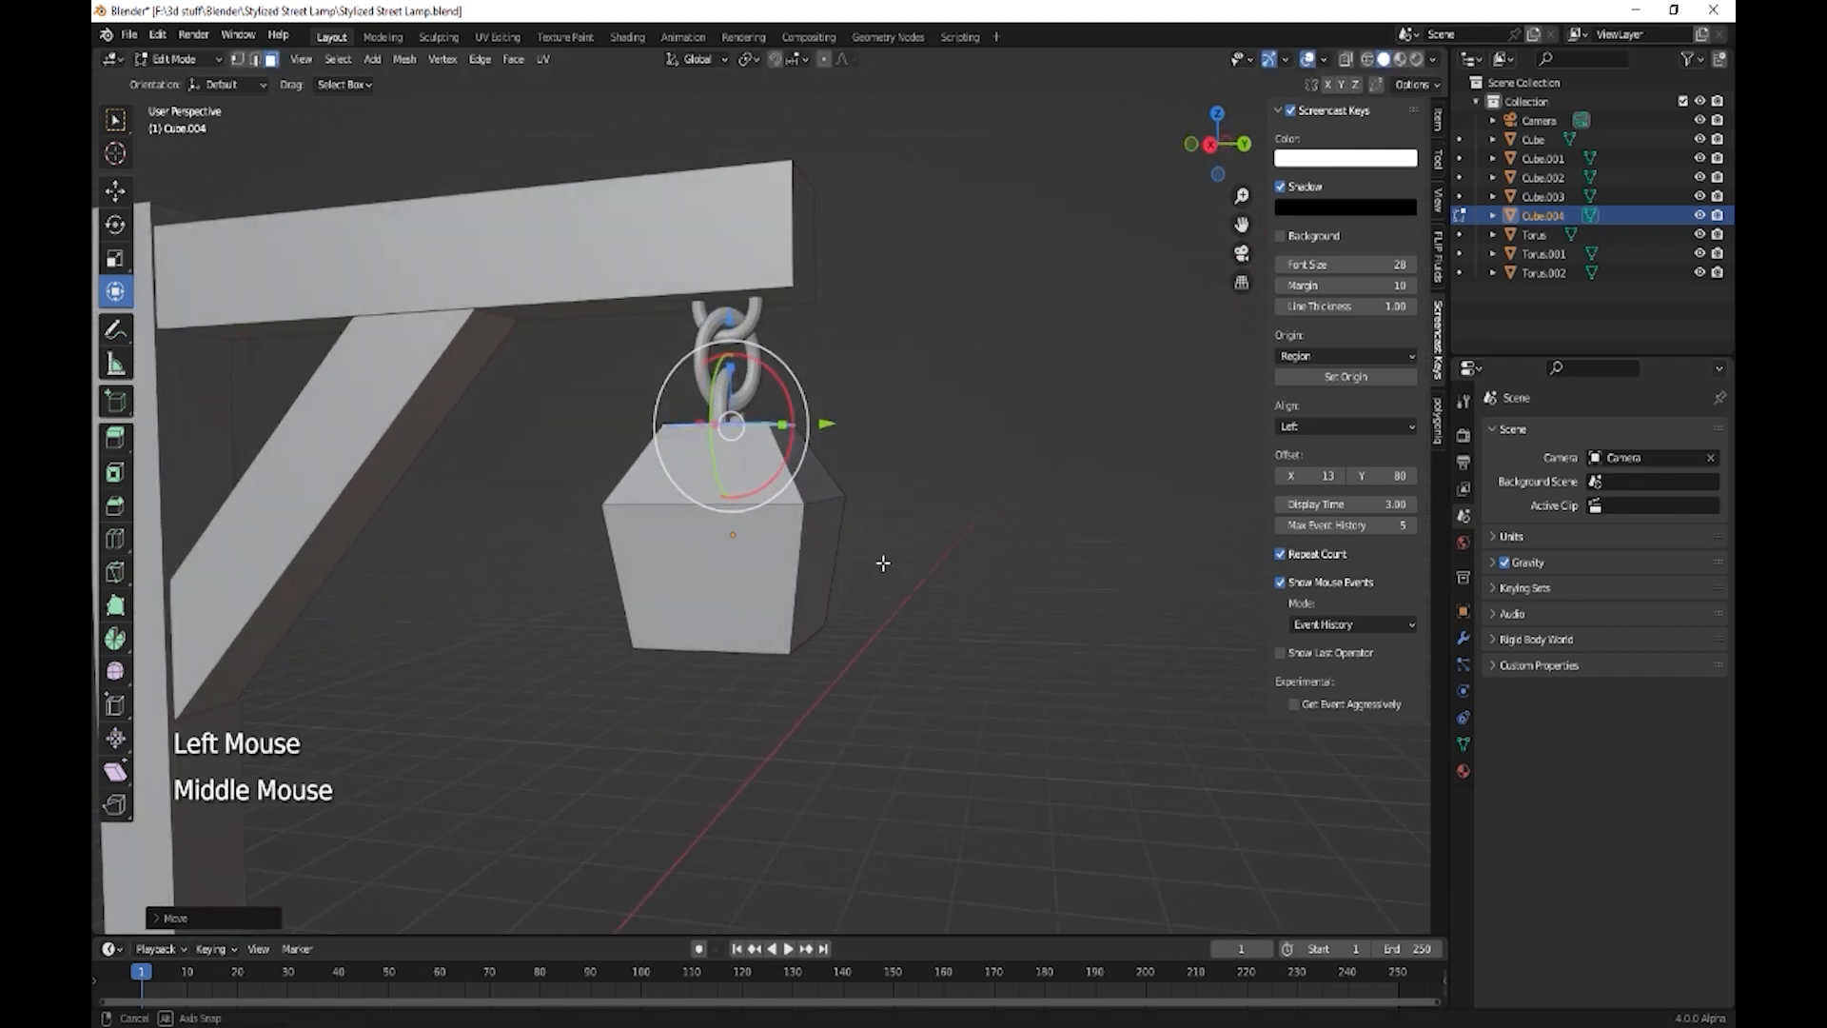
- Lower the whole lantern along Z and raise its top face toward the lowest chain link for a taller roof
{"action": "key", "text": "Tab"}
{"action": "left_click", "coordinate": [742, 449]}
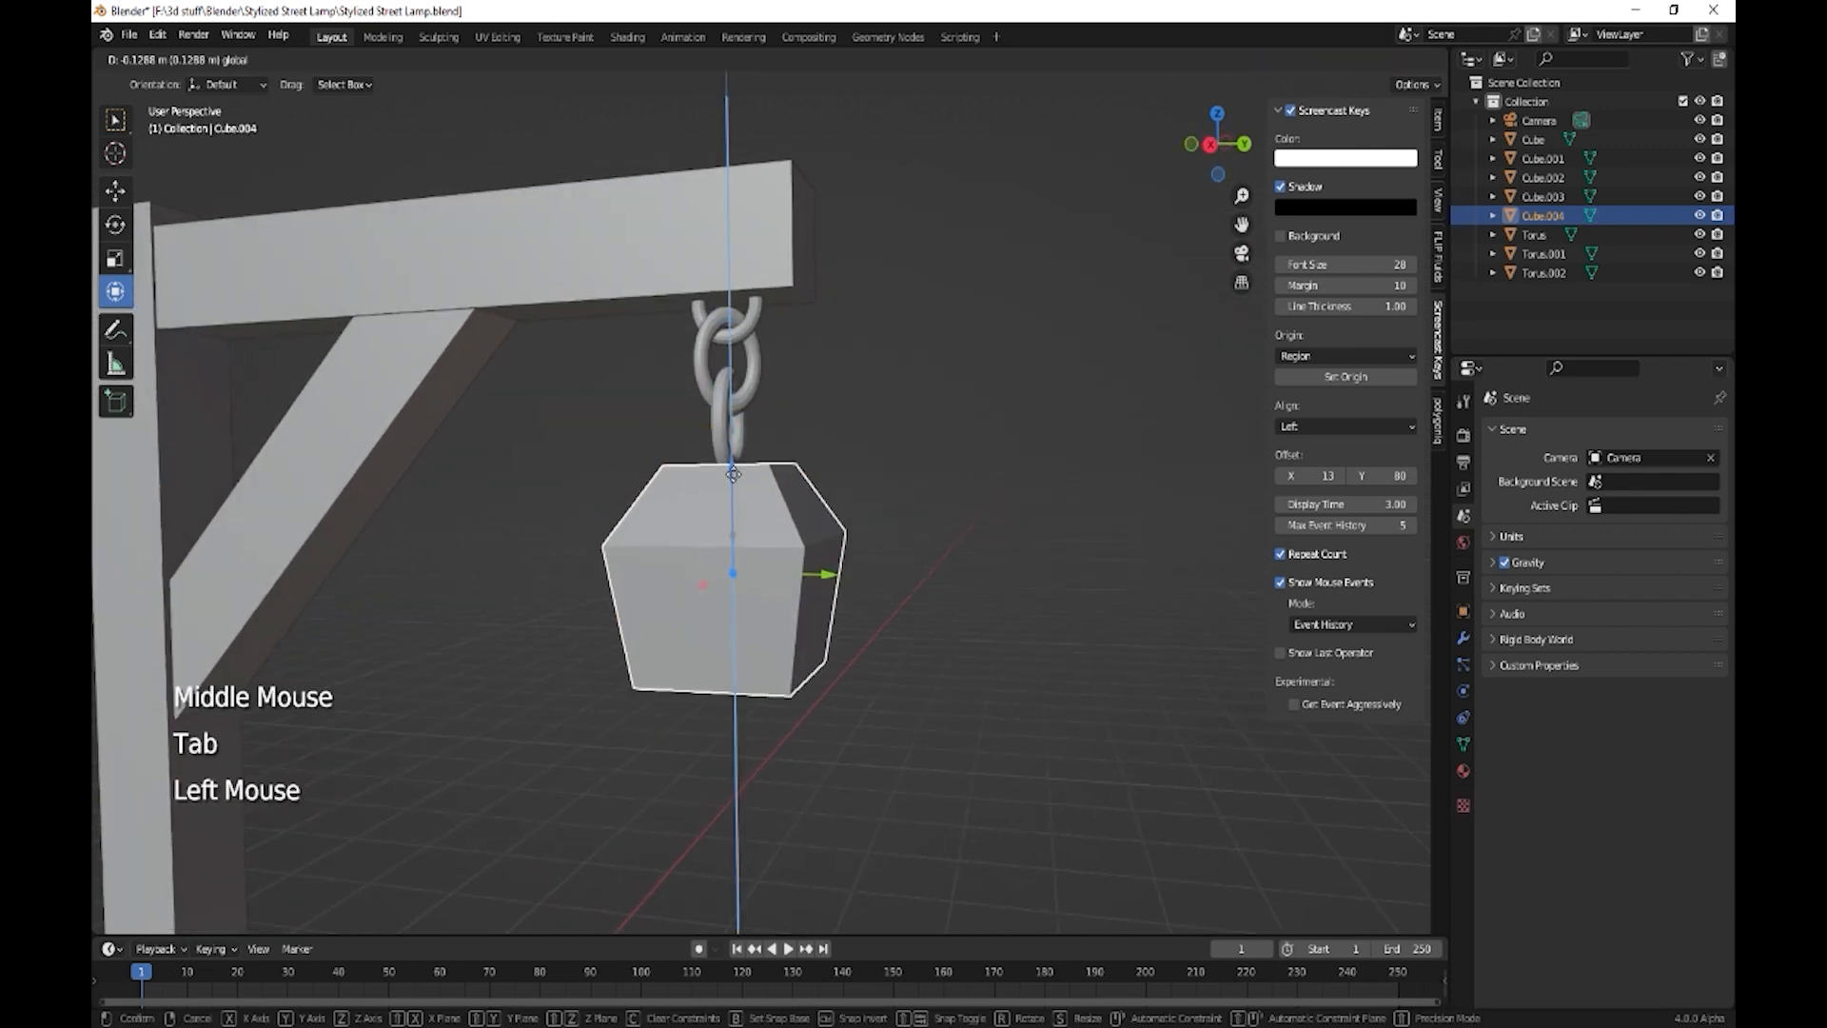
{"action": "key", "text": "Tab"}
{"action": "middle_click_drag", "start_coordinate": [742, 447], "coordinate": [738, 403]}
{"action": "left_click_drag", "start_coordinate": [738, 403], "coordinate": [740, 415]}
{"action": "middle_click_drag", "start_coordinate": [740, 415], "coordinate": [750, 376]}
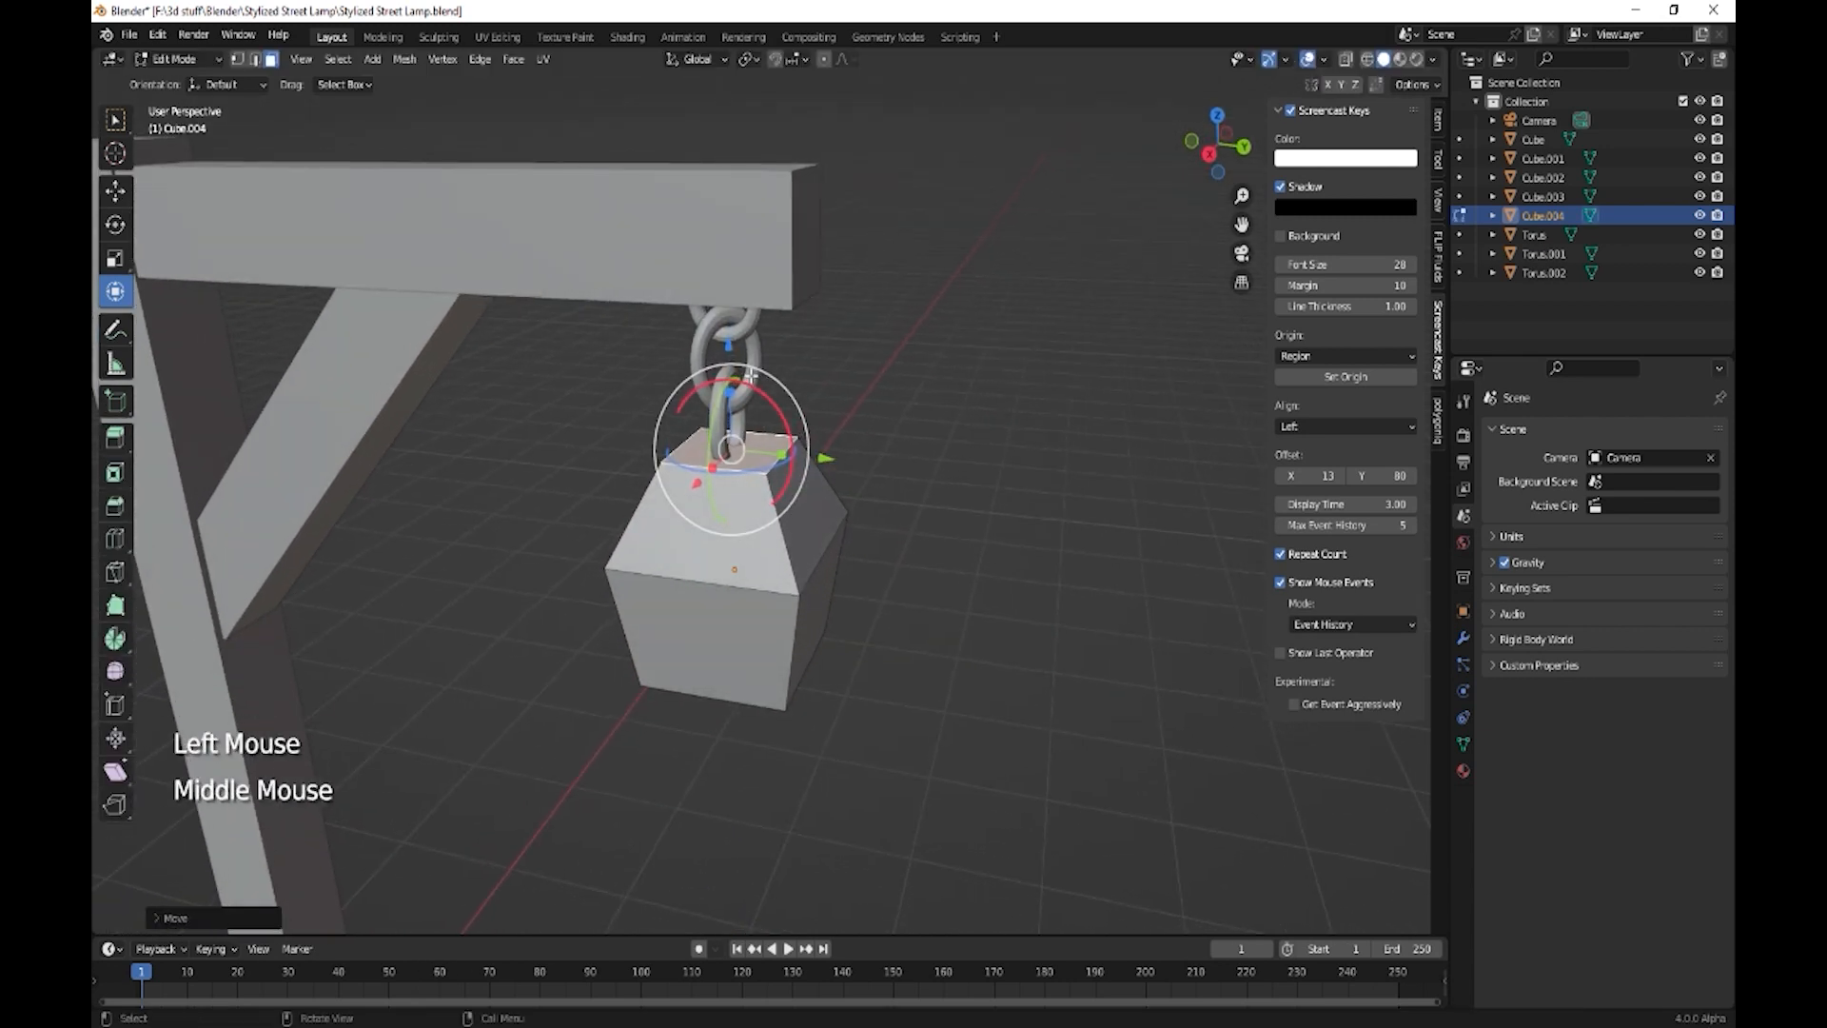
- Adjust the whole lantern's height slightly along Z so it meets the lowest chain link
{"action": "key", "text": "Tab"}
{"action": "left_click", "coordinate": [747, 473]}
{"action": "left_click", "coordinate": [748, 472]}
{"action": "left_click", "coordinate": [739, 473]}
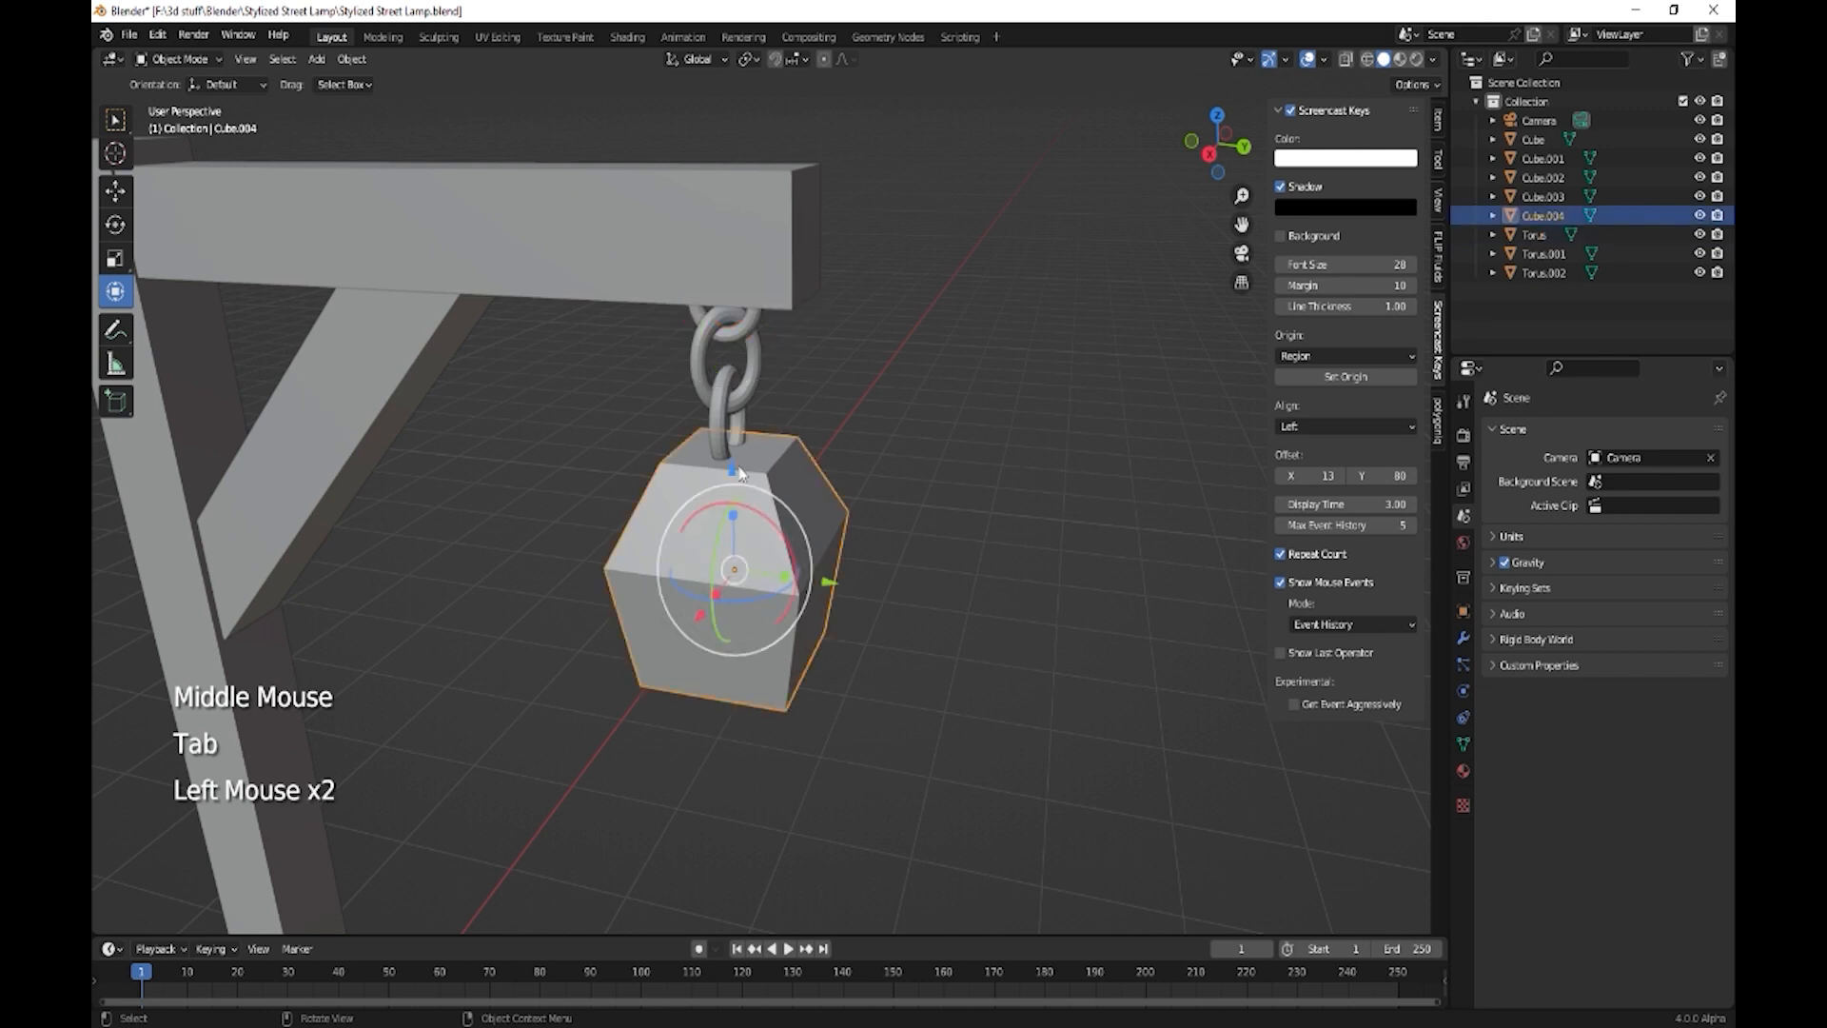
{"action": "left_click_drag", "start_coordinate": [731, 444], "coordinate": [725, 442]}
- Lower the lantern's bottom face along Z and scale it down to taper the body
{"action": "middle_click_drag", "start_coordinate": [725, 442], "coordinate": [805, 650]}
{"action": "key", "text": "Tab"}
{"action": "left_click", "coordinate": [797, 658]}
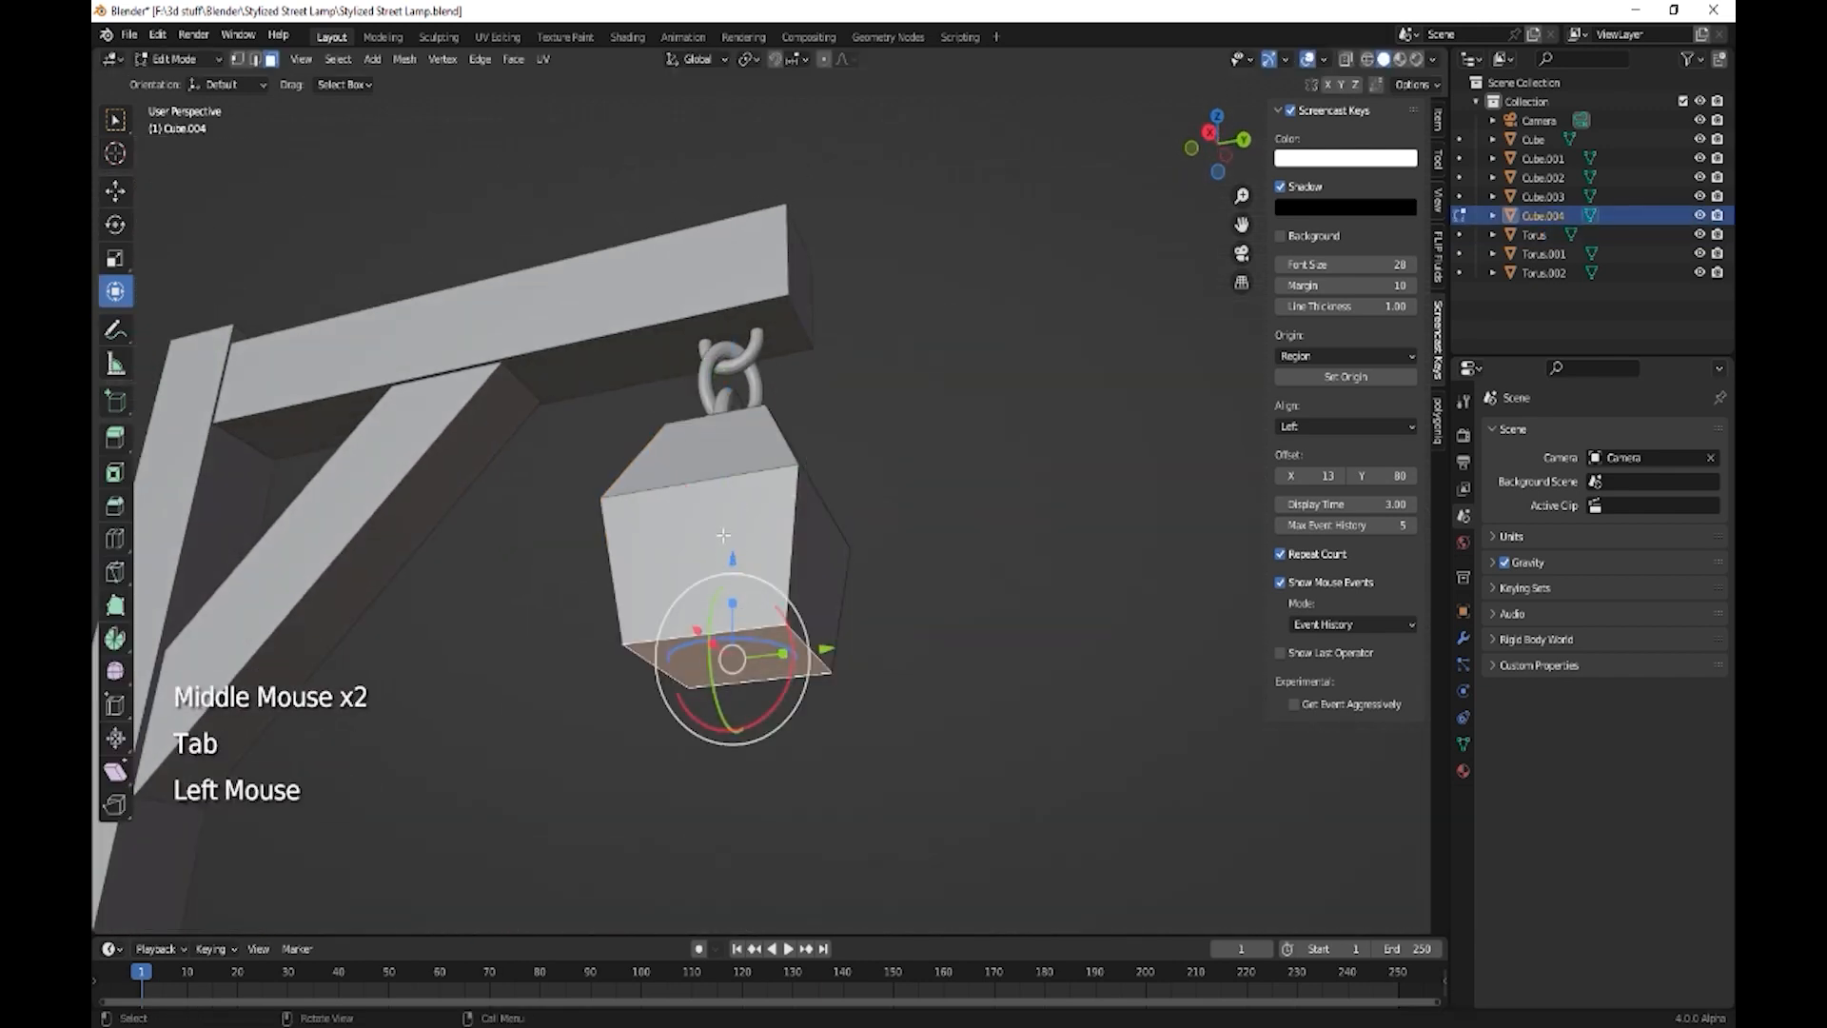
{"action": "left_click_drag", "start_coordinate": [731, 553], "coordinate": [733, 609]}
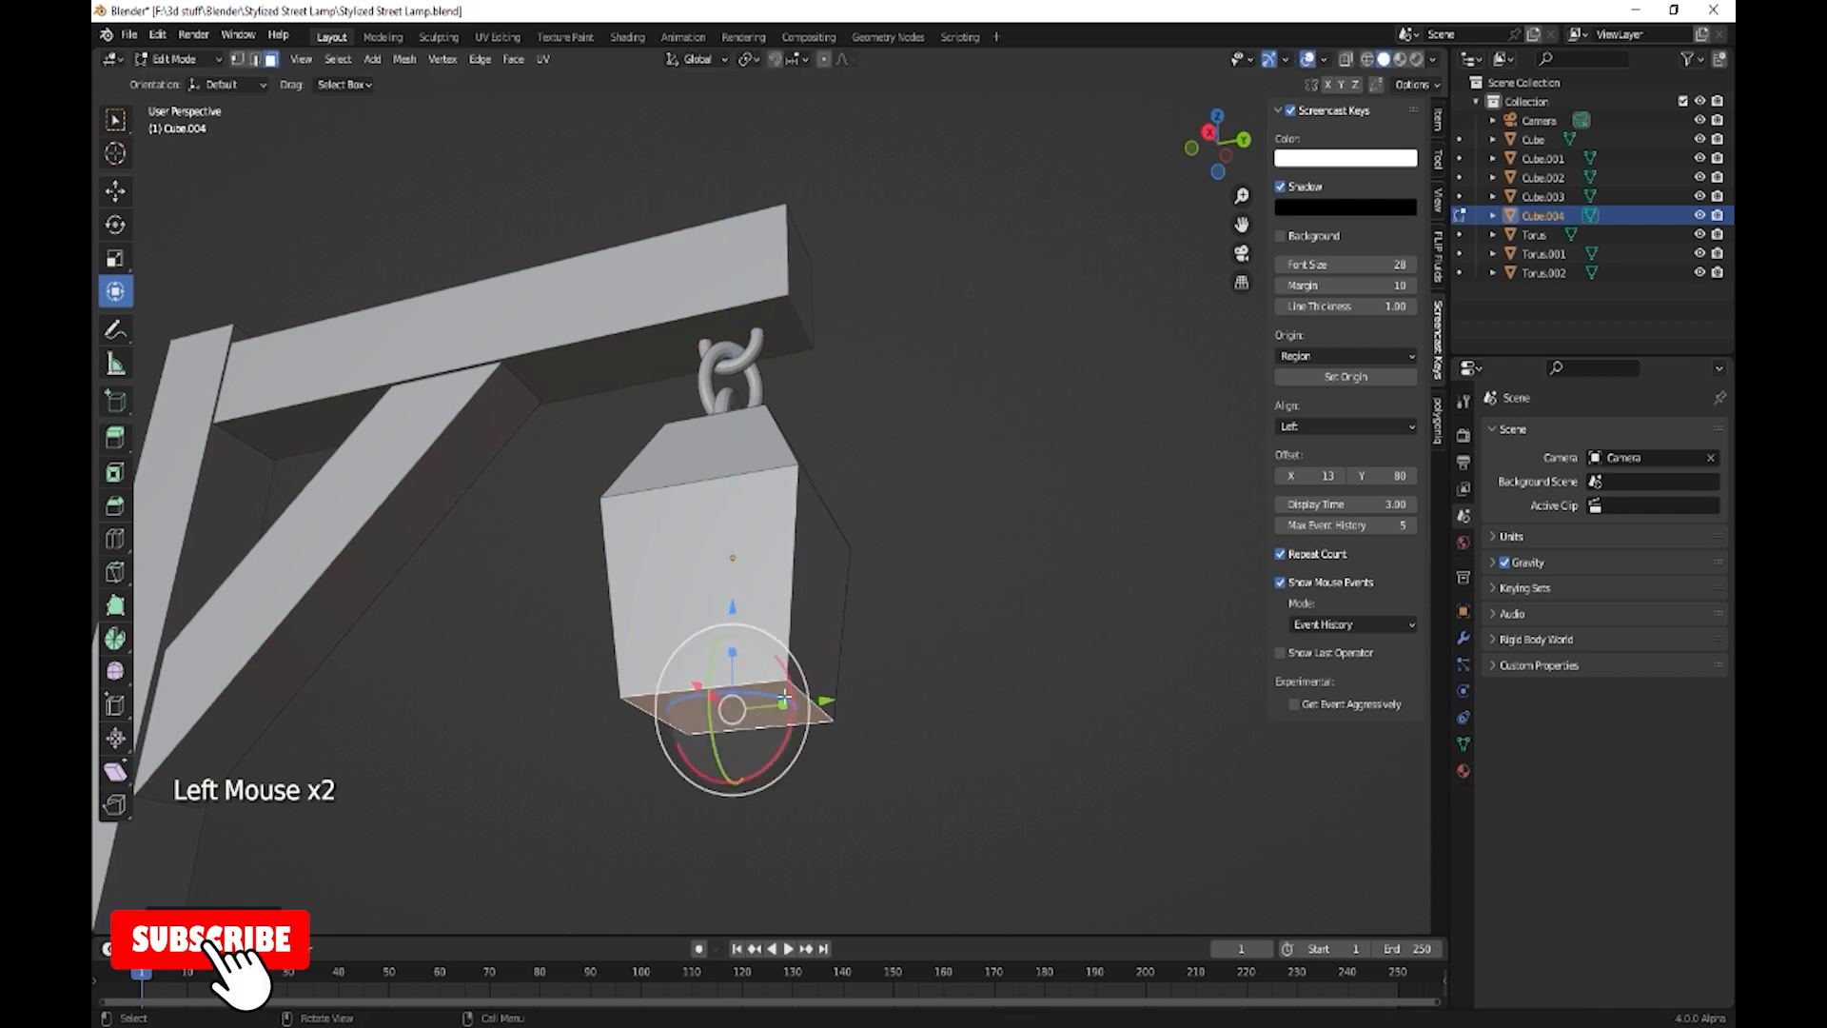
{"action": "middle_click_drag", "start_coordinate": [818, 723], "coordinate": [802, 601]}
{"action": "key", "text": "s"}
{"action": "left_click", "coordinate": [862, 735]}
- Inset the lantern's lower face and the roof face above it, on the side away from the post, by about 0.2 m each
{"action": "scroll", "coordinate": [840, 815], "scroll_direction": "down", "scroll_amount": 3}
{"action": "scroll", "coordinate": [802, 597], "scroll_direction": "up", "scroll_amount": 2}
{"action": "key", "text": "Tab"}
{"action": "key", "text": "Tab"}
{"action": "left_click", "coordinate": [814, 588]}
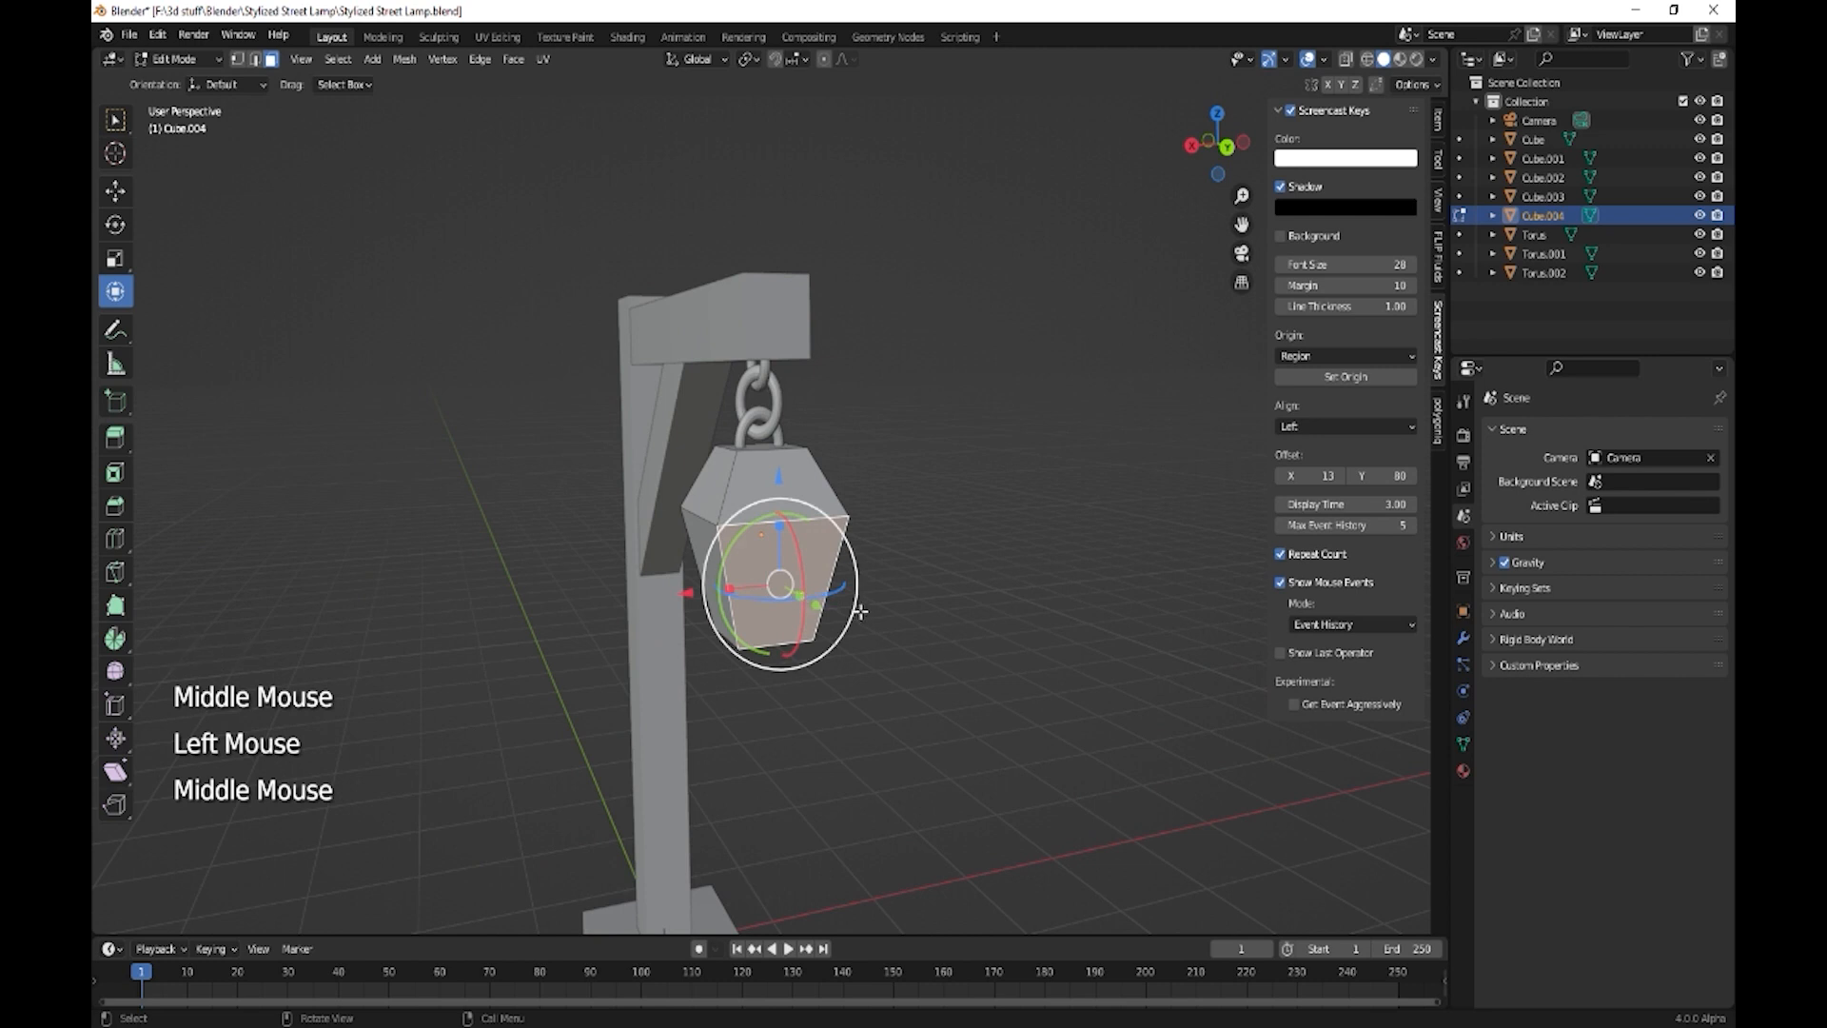
{"action": "key", "text": "i"}
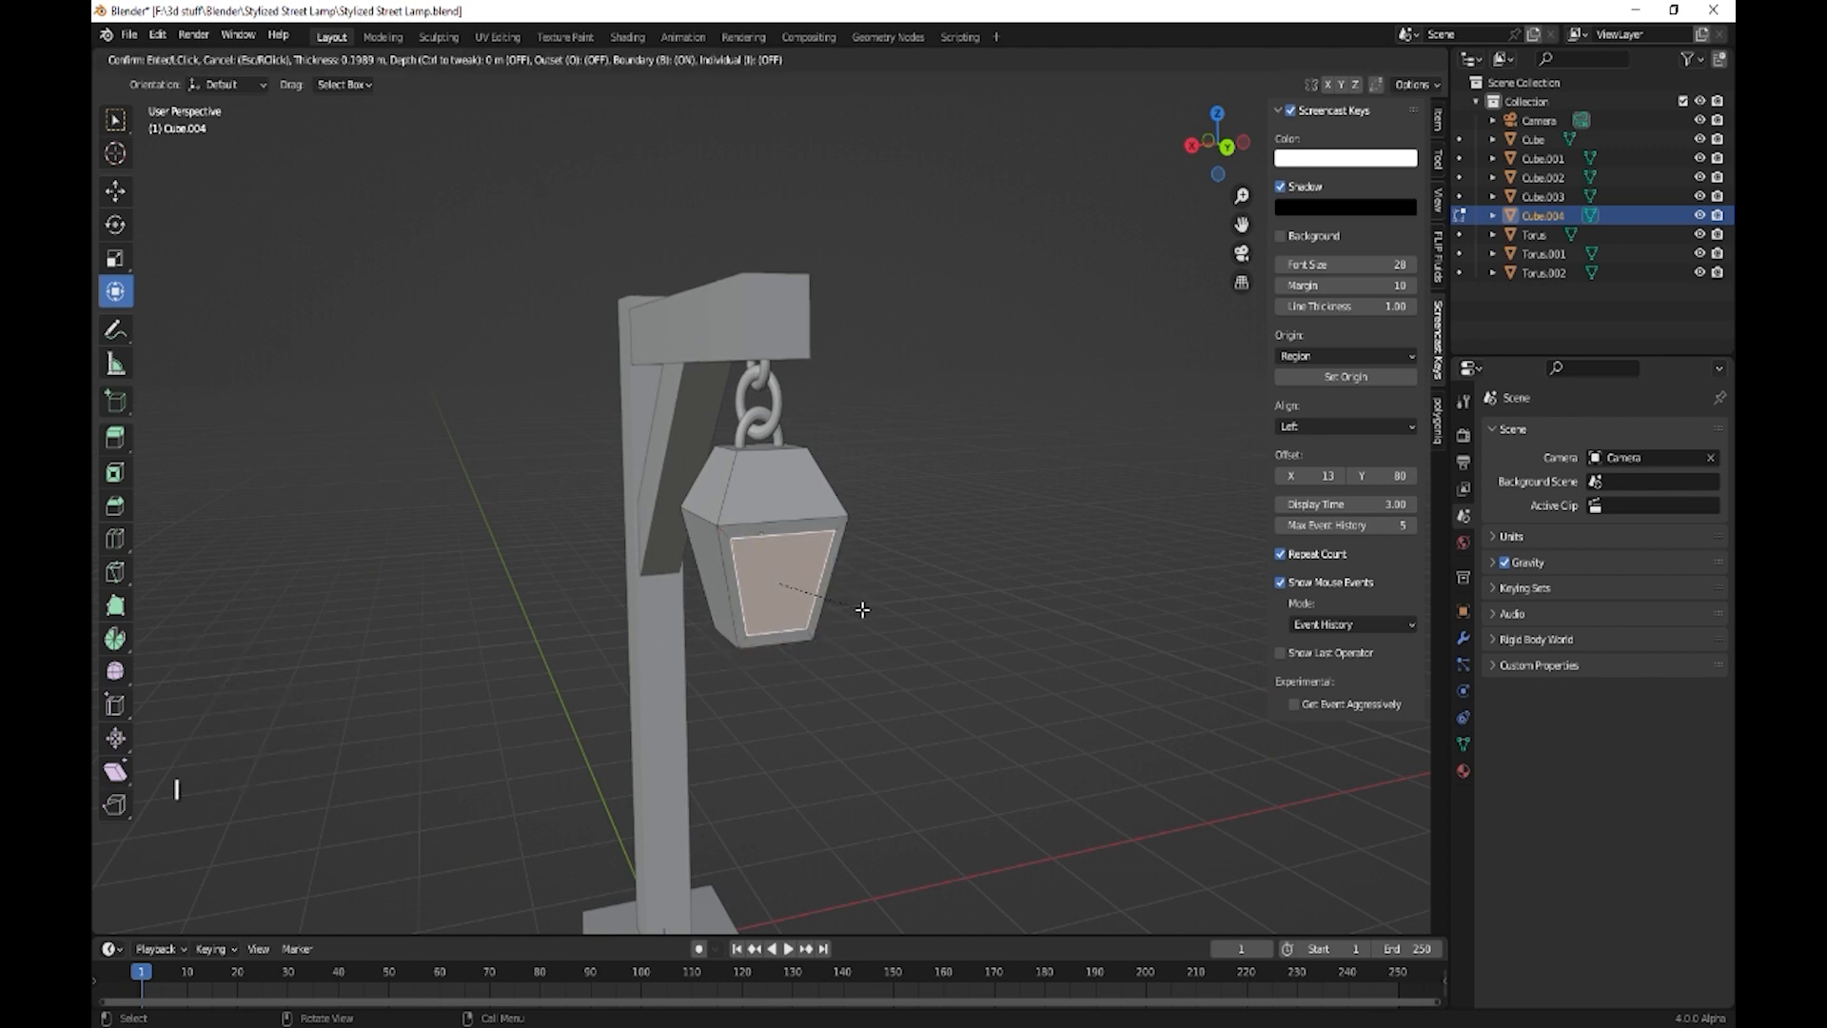
{"action": "left_click", "coordinate": [862, 609]}
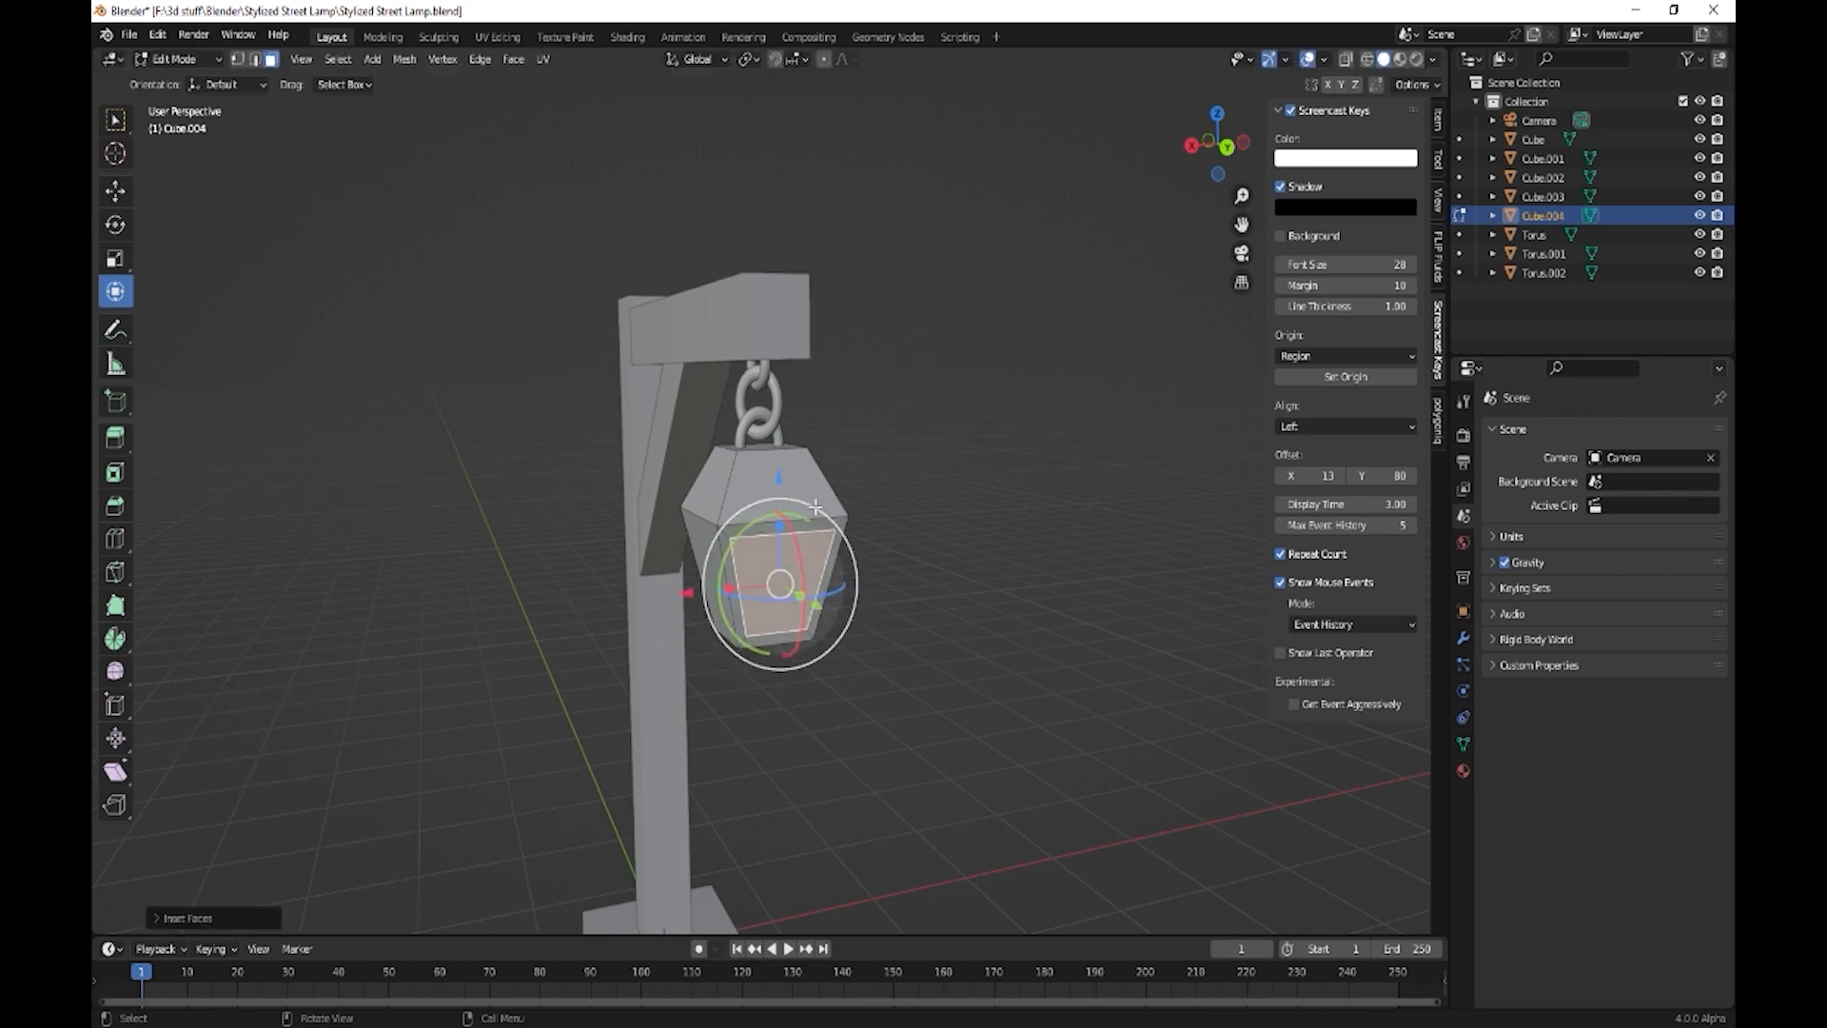
{"action": "left_click", "coordinate": [783, 480]}
{"action": "key", "text": "i"}
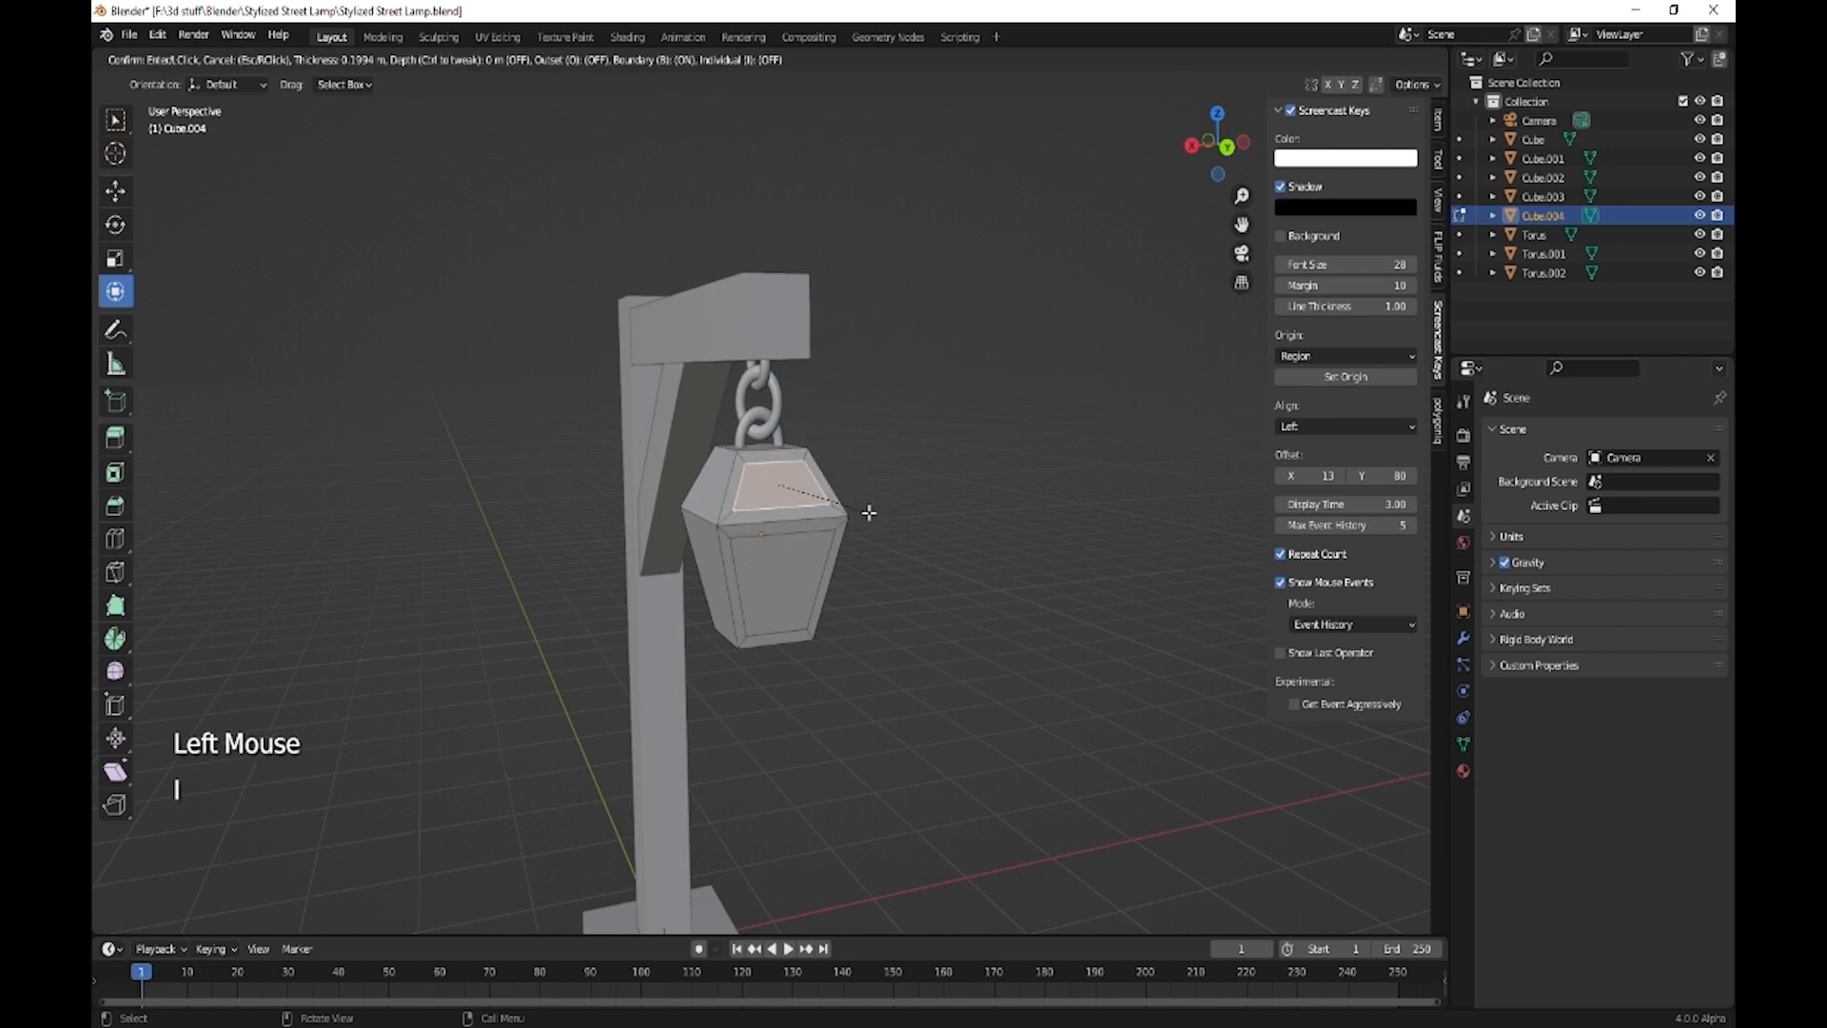
{"action": "left_click", "coordinate": [871, 512]}
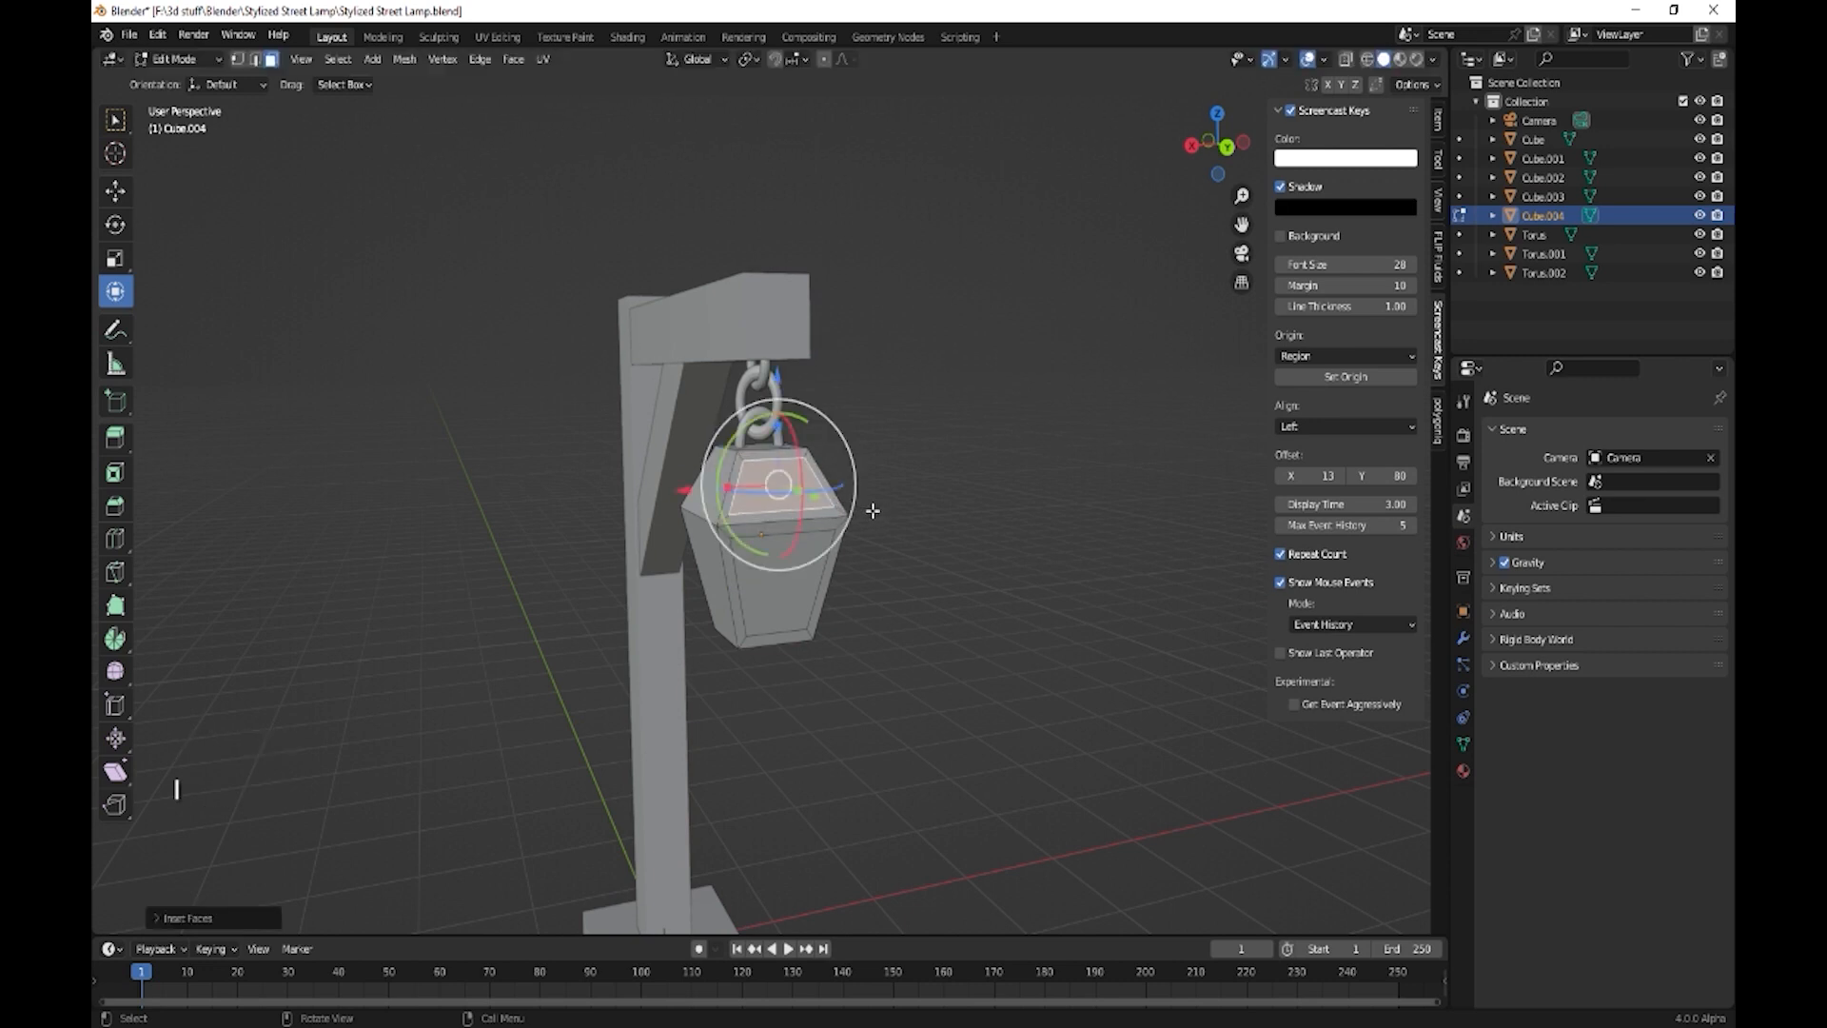
- Extrude the inset roof panel facing away from the post slightly inward
{"action": "middle_click_drag", "start_coordinate": [804, 607], "coordinate": [844, 654]}
{"action": "scroll", "coordinate": [833, 614], "scroll_direction": "up", "scroll_amount": 2}
{"action": "scroll", "coordinate": [845, 656], "scroll_direction": "up", "scroll_amount": 1}
{"action": "key", "text": "e"}
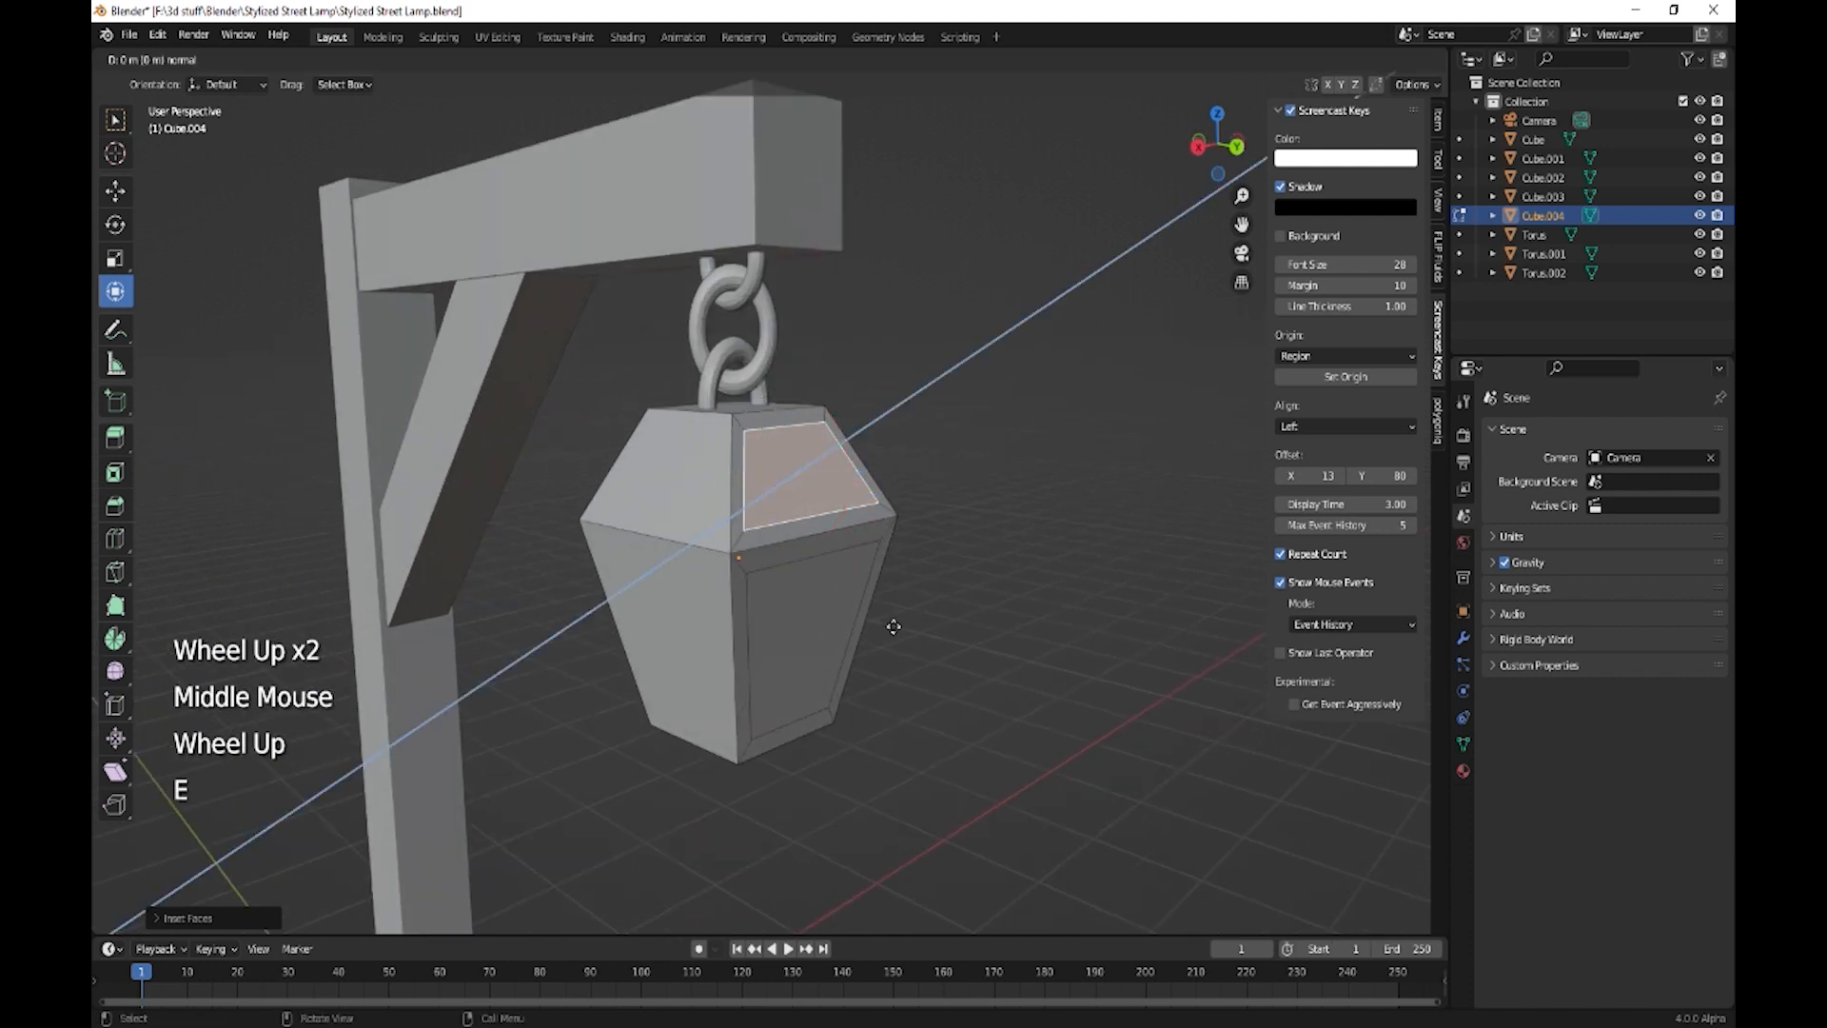
{"action": "left_click", "coordinate": [890, 626]}
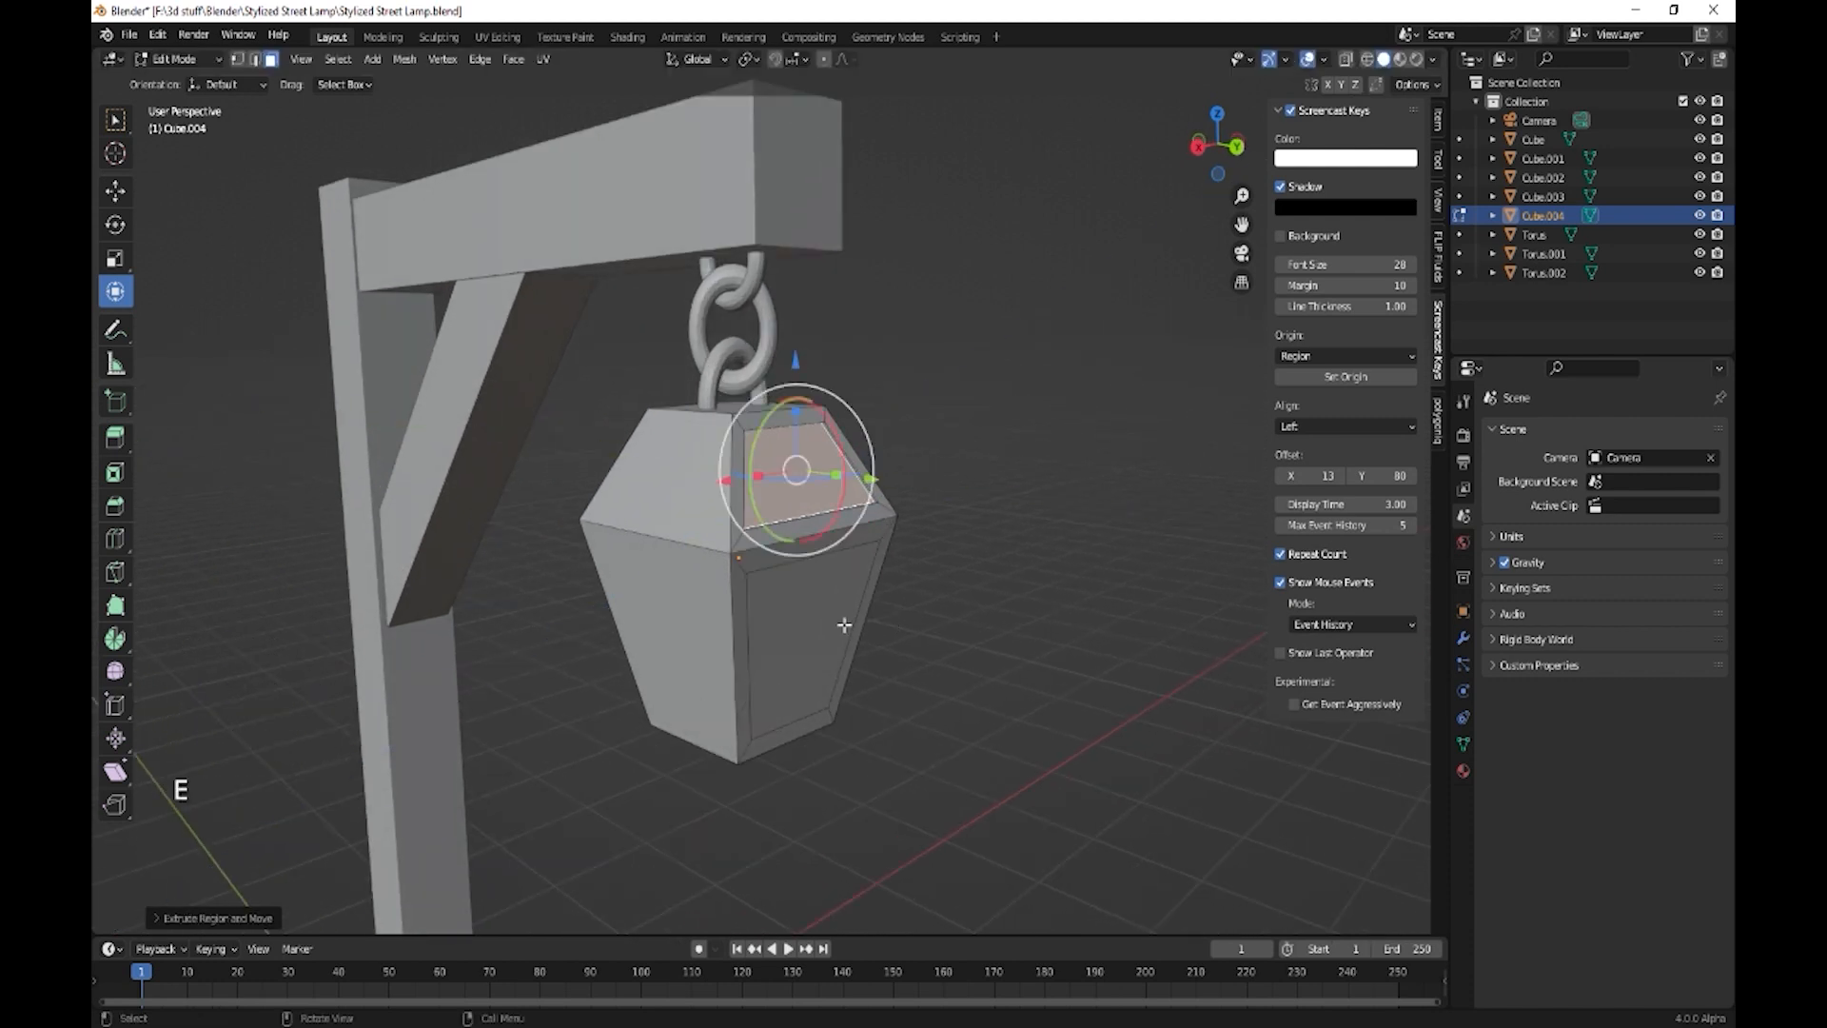
- Try twice to extrude the lower panel facing away from the post inward along Y, and undo both attempts
{"action": "left_click", "coordinate": [842, 623]}
{"action": "key", "text": "y"}
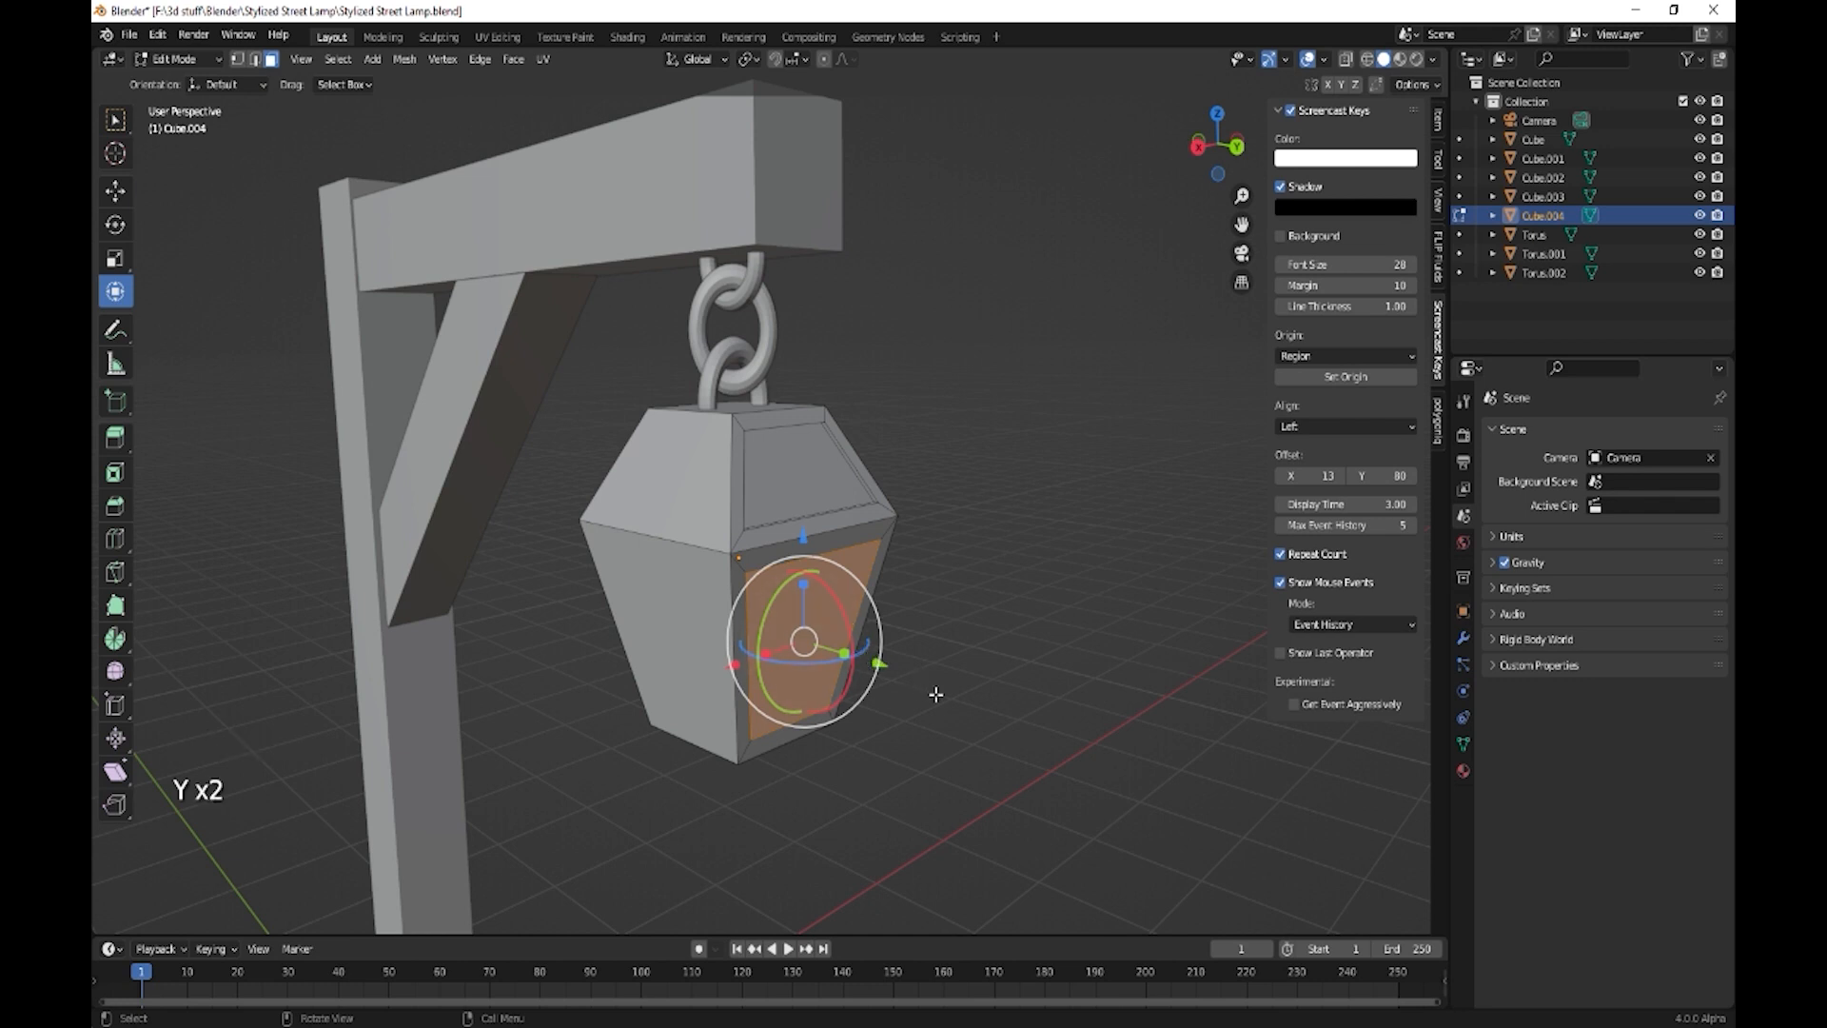
{"action": "left_click", "coordinate": [878, 656]}
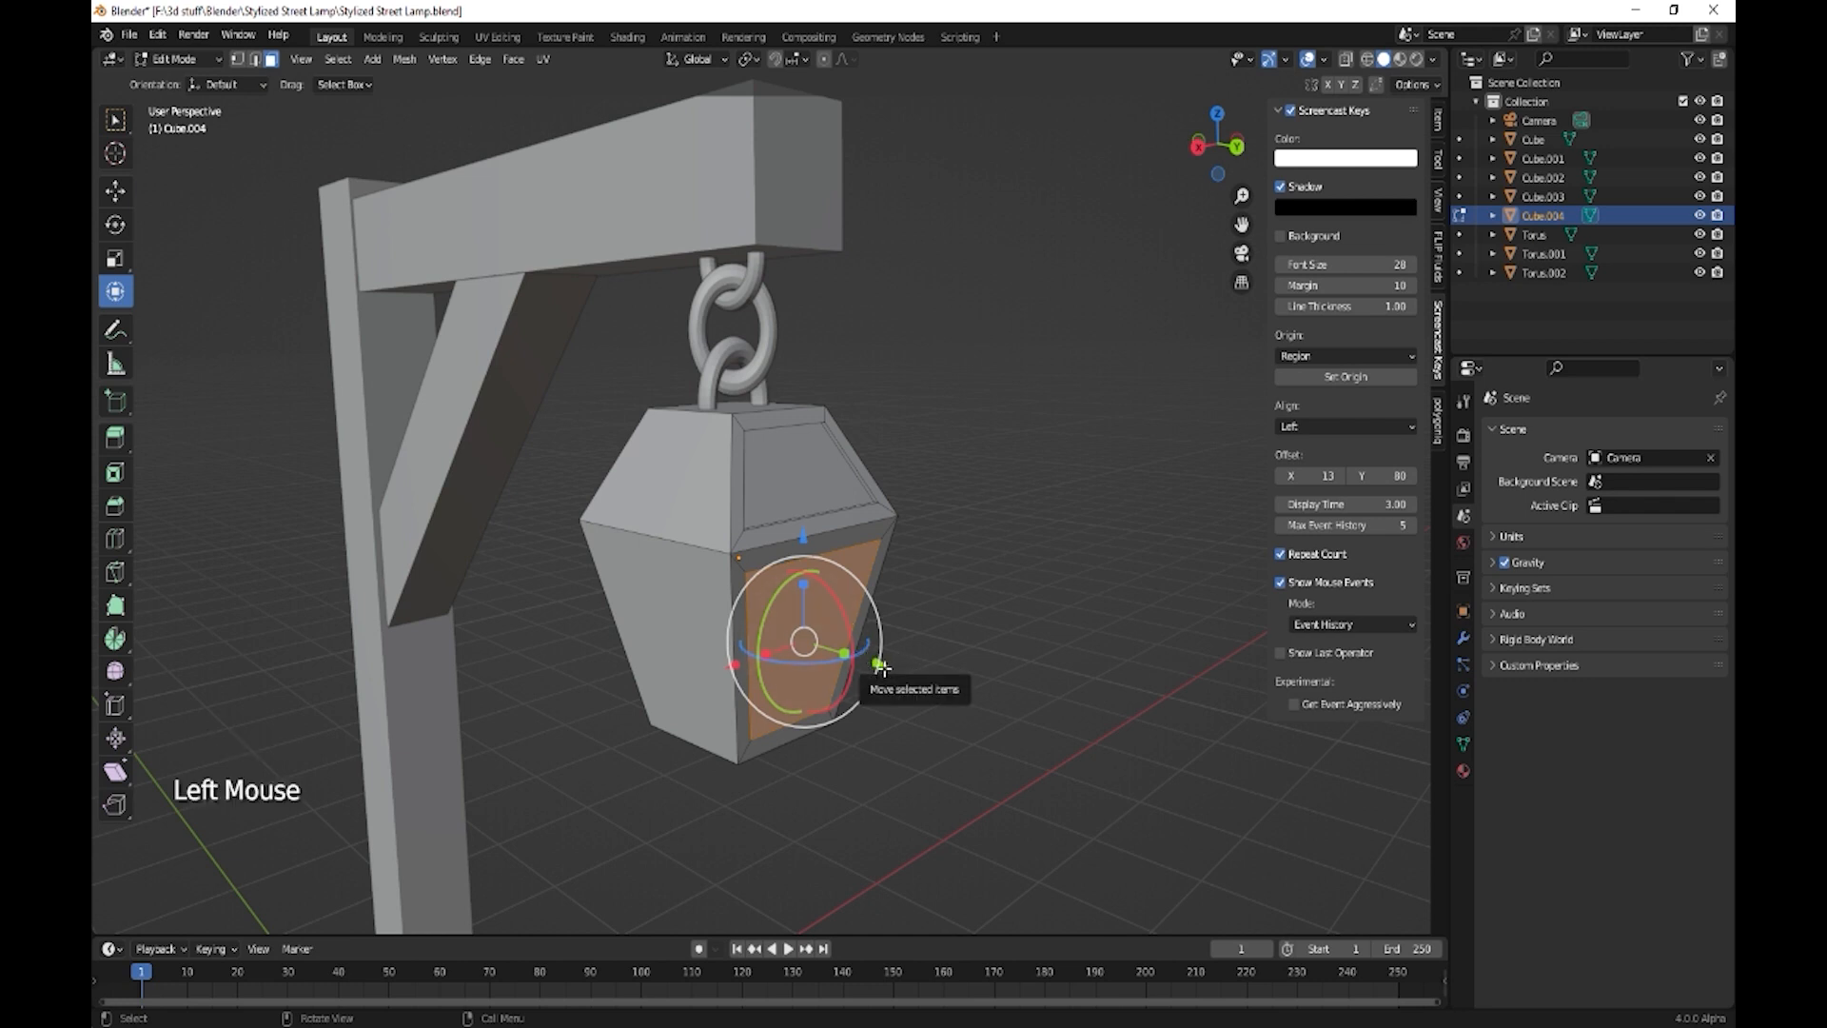
{"action": "mouse_move", "coordinate": [959, 759]}
{"action": "middle_mouse_down"}
{"action": "mouse_move", "coordinate": [865, 651]}
{"action": "mouse_move", "coordinate": [905, 721]}
{"action": "mouse_move", "coordinate": [942, 733]}
{"action": "middle_mouse_up"}
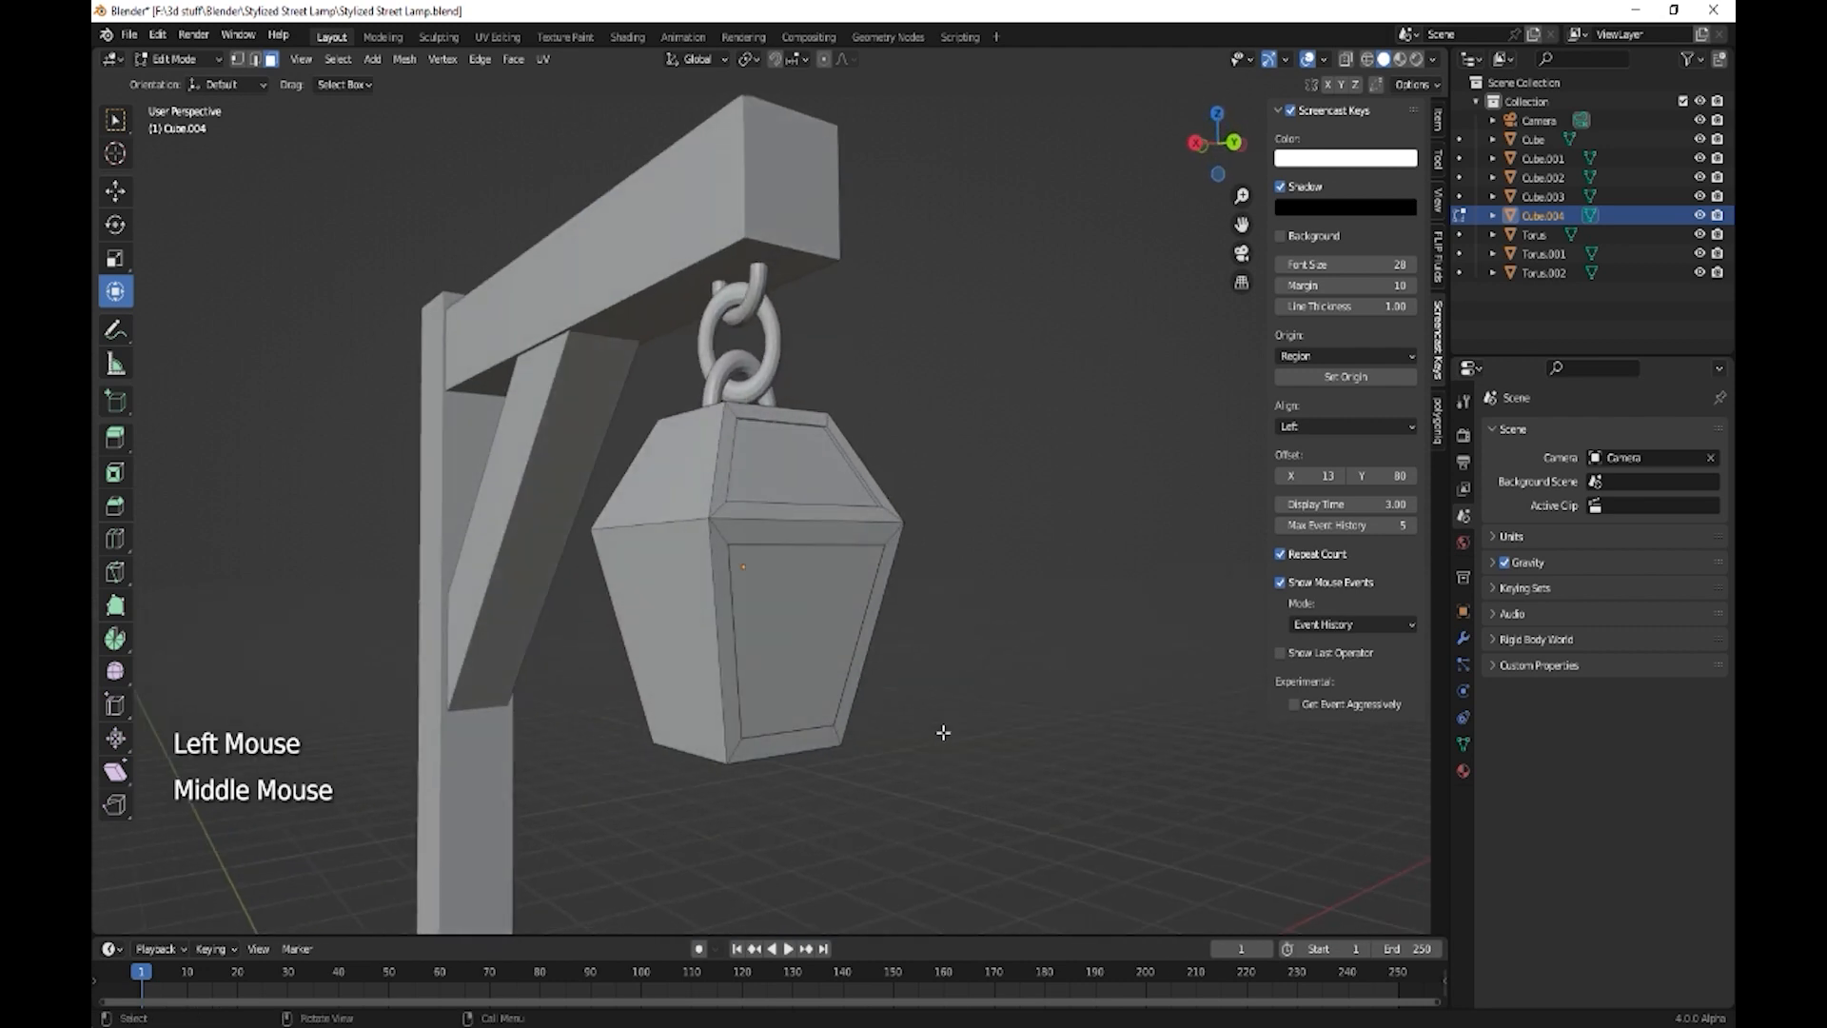
{"action": "key", "text": "ctrl+z"}
{"action": "key", "text": "ctrl+z"}
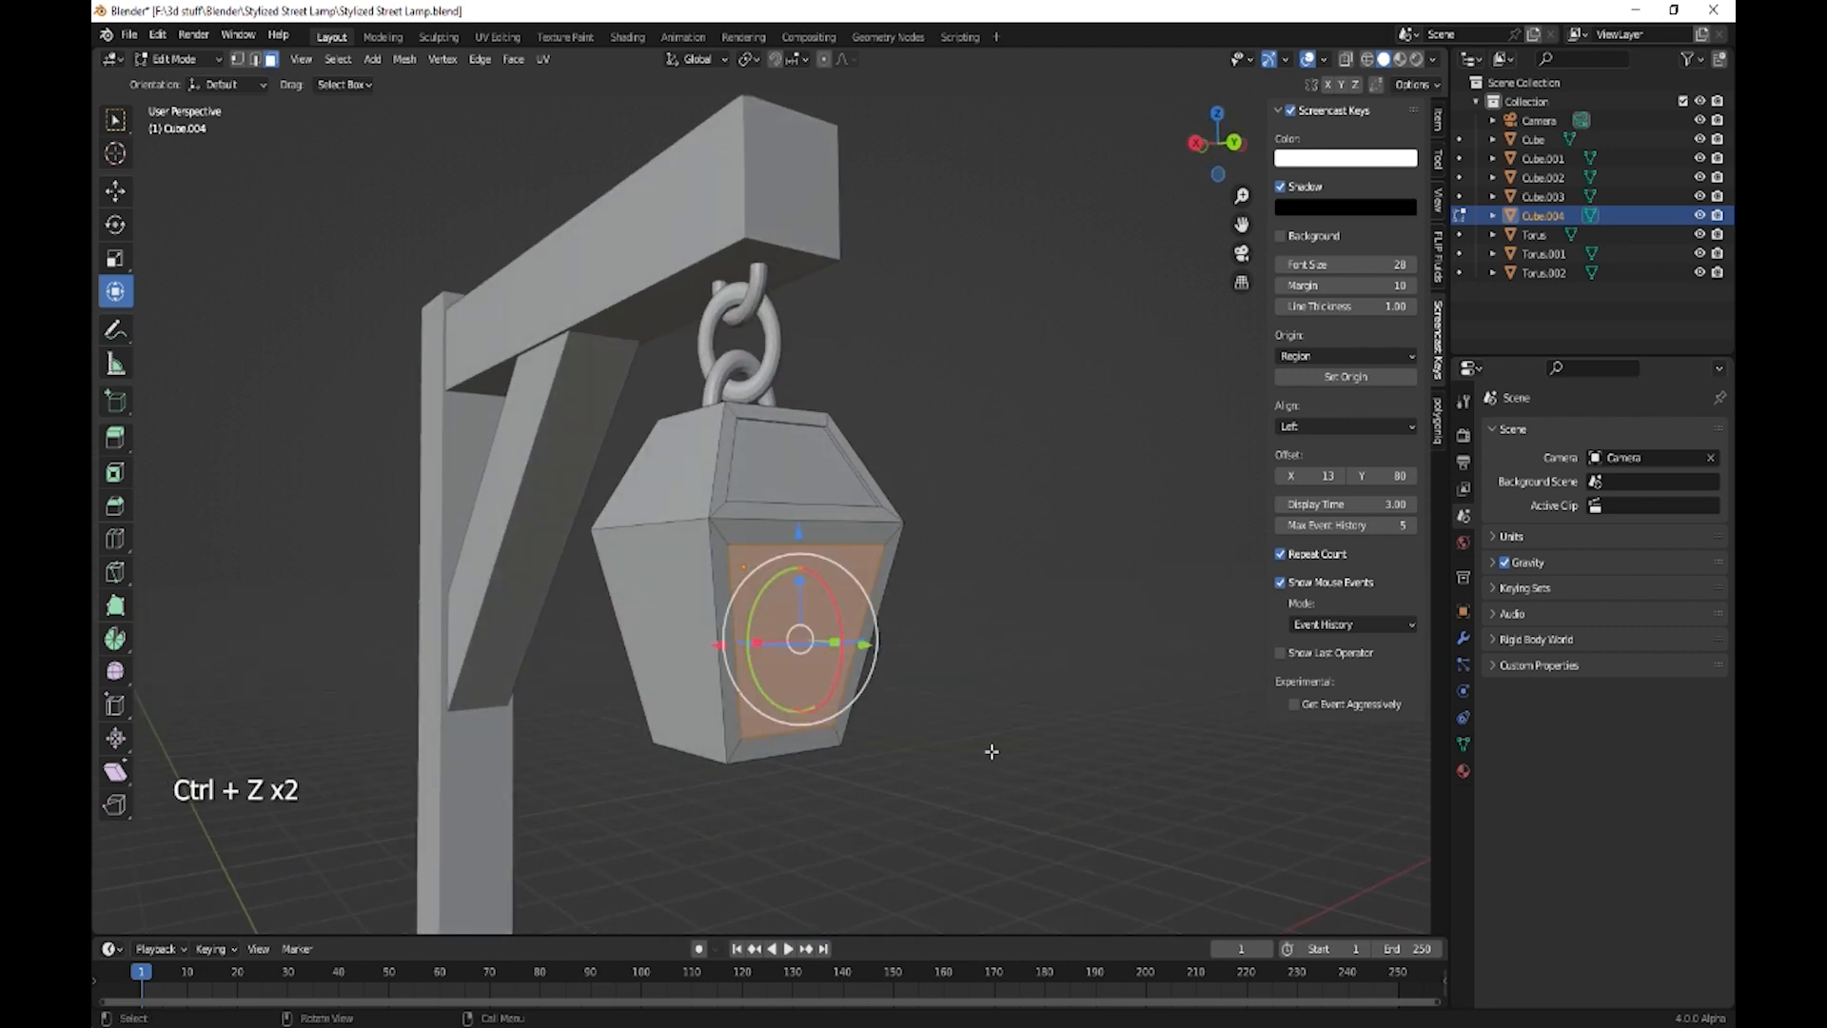
{"action": "key", "text": "e"}
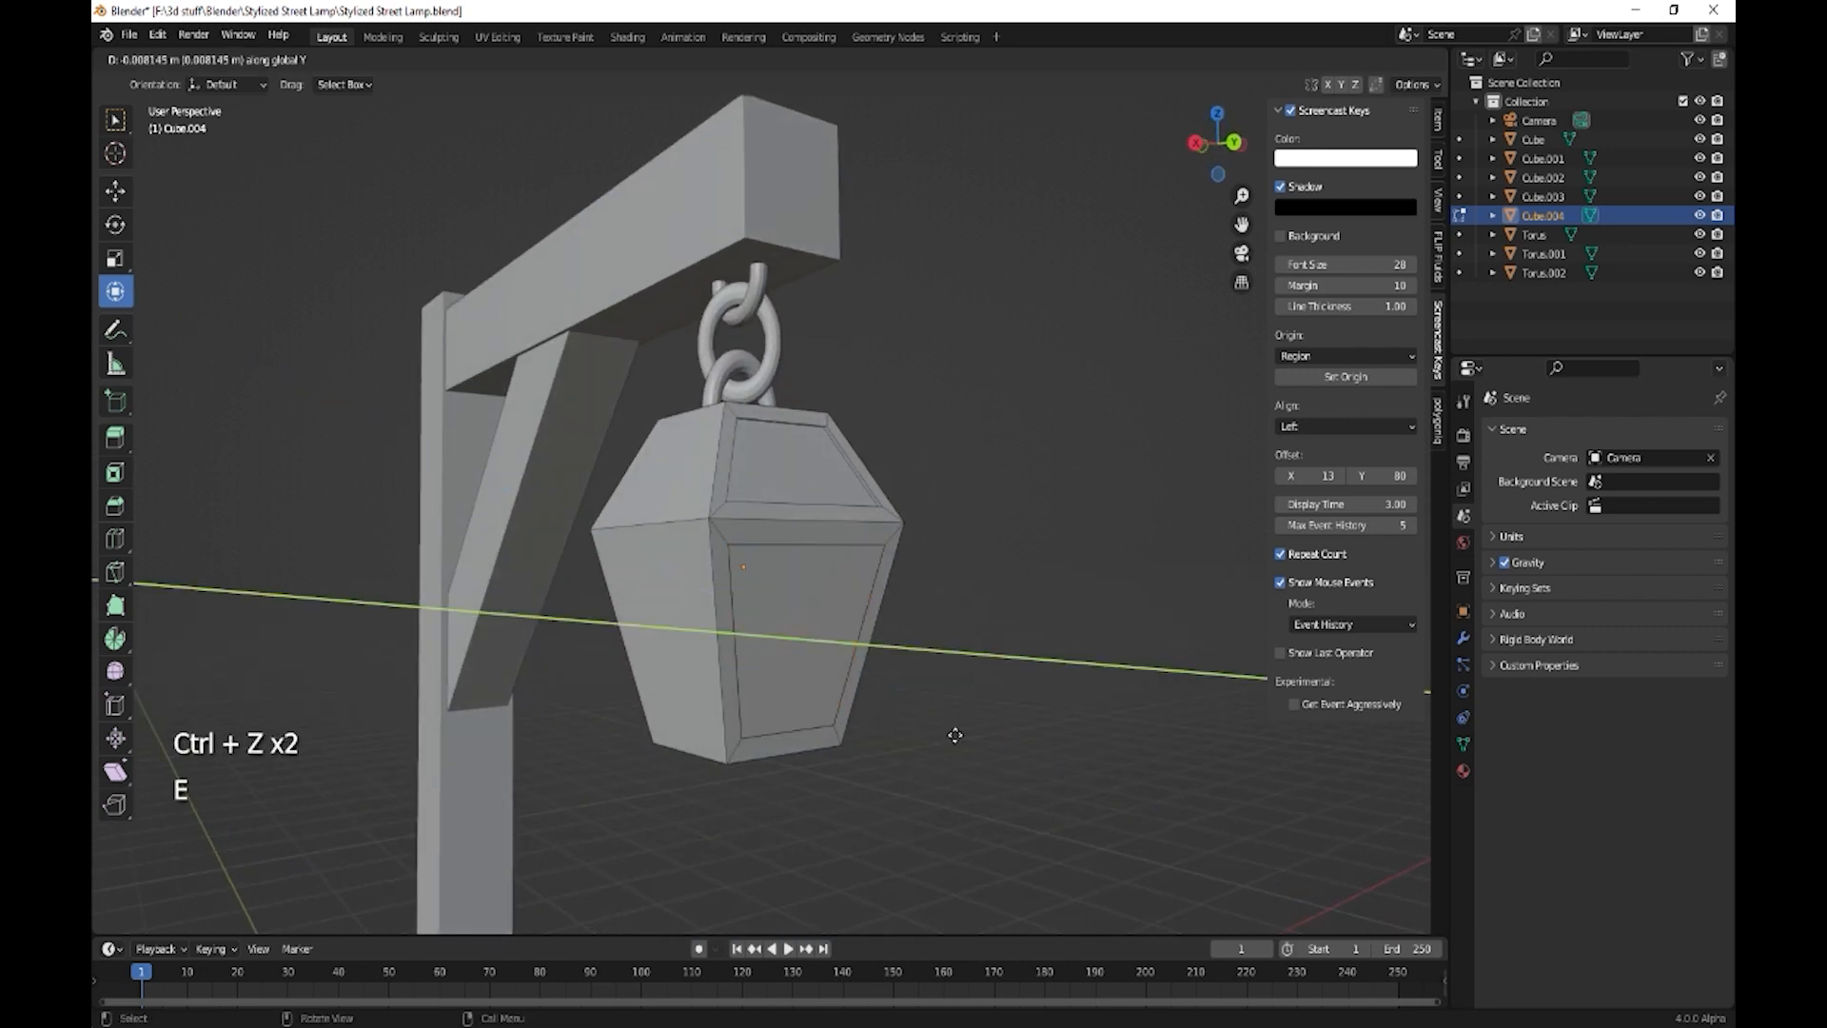
{"action": "left_click", "coordinate": [967, 745]}
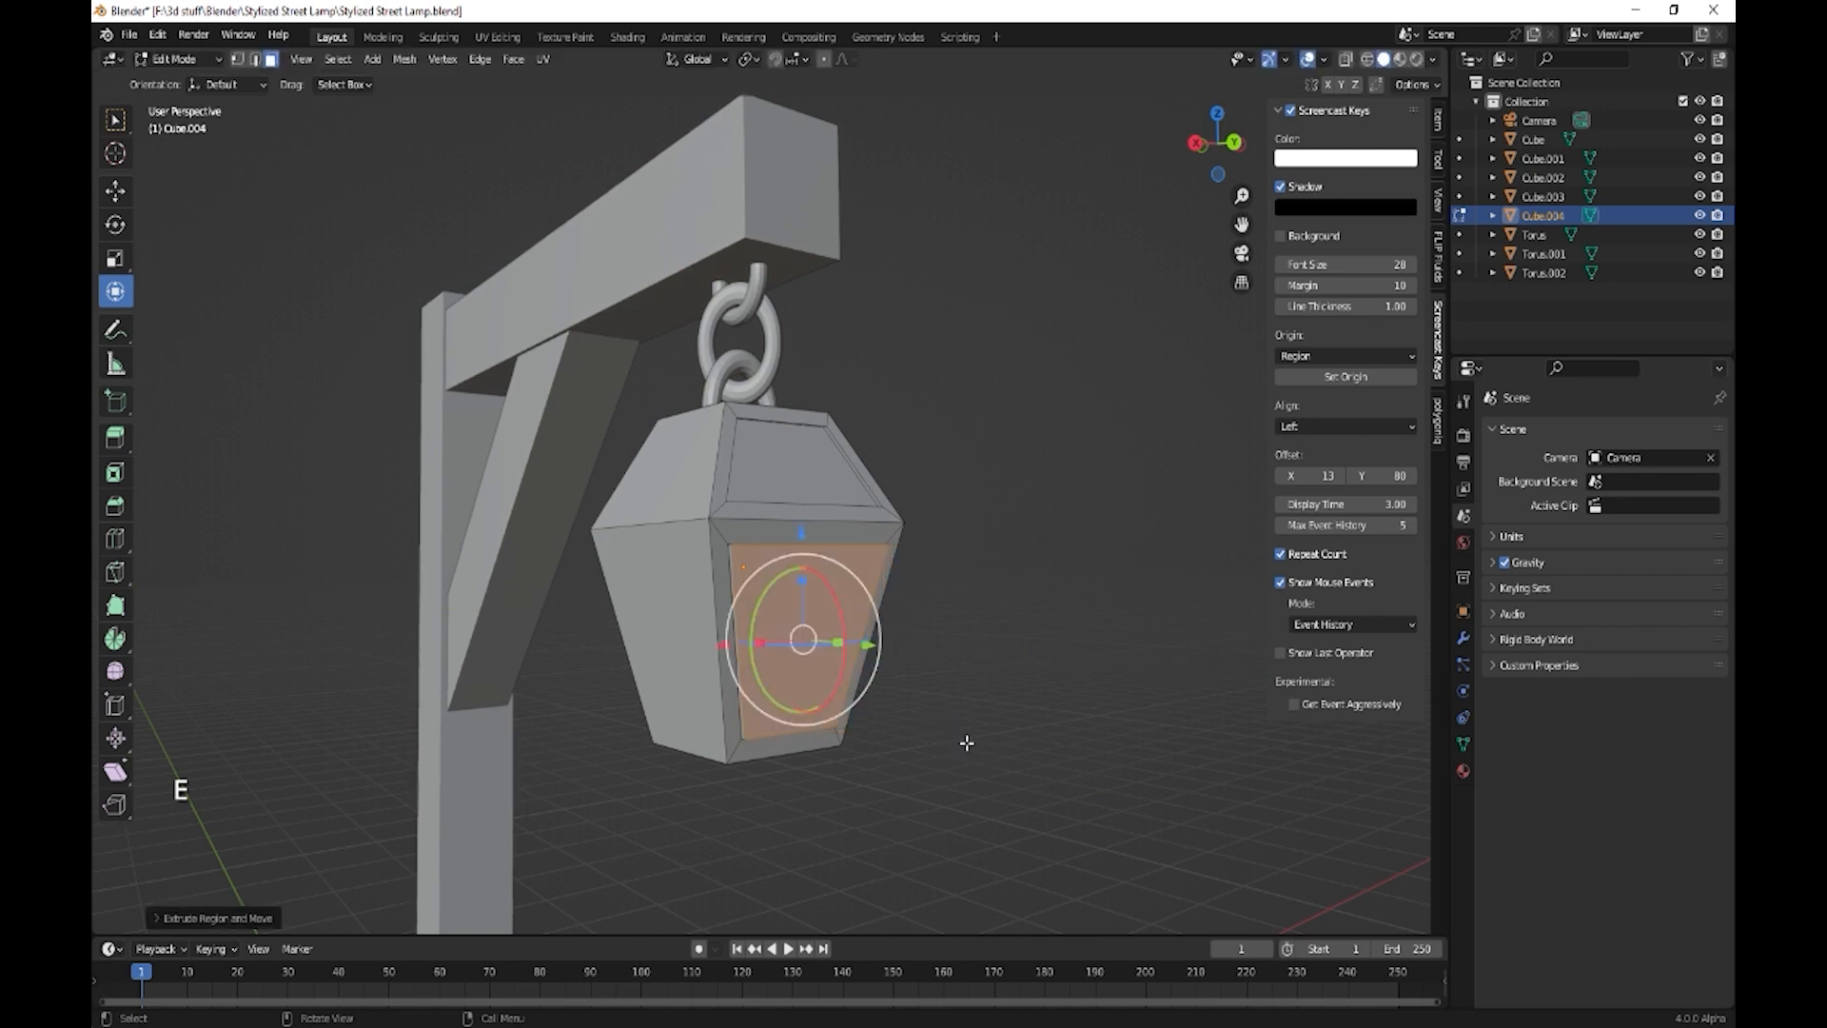
{"action": "key", "text": "ctrl+z"}
{"action": "key", "text": "ctrl+z"}
{"action": "key", "text": "ctrl+z"}
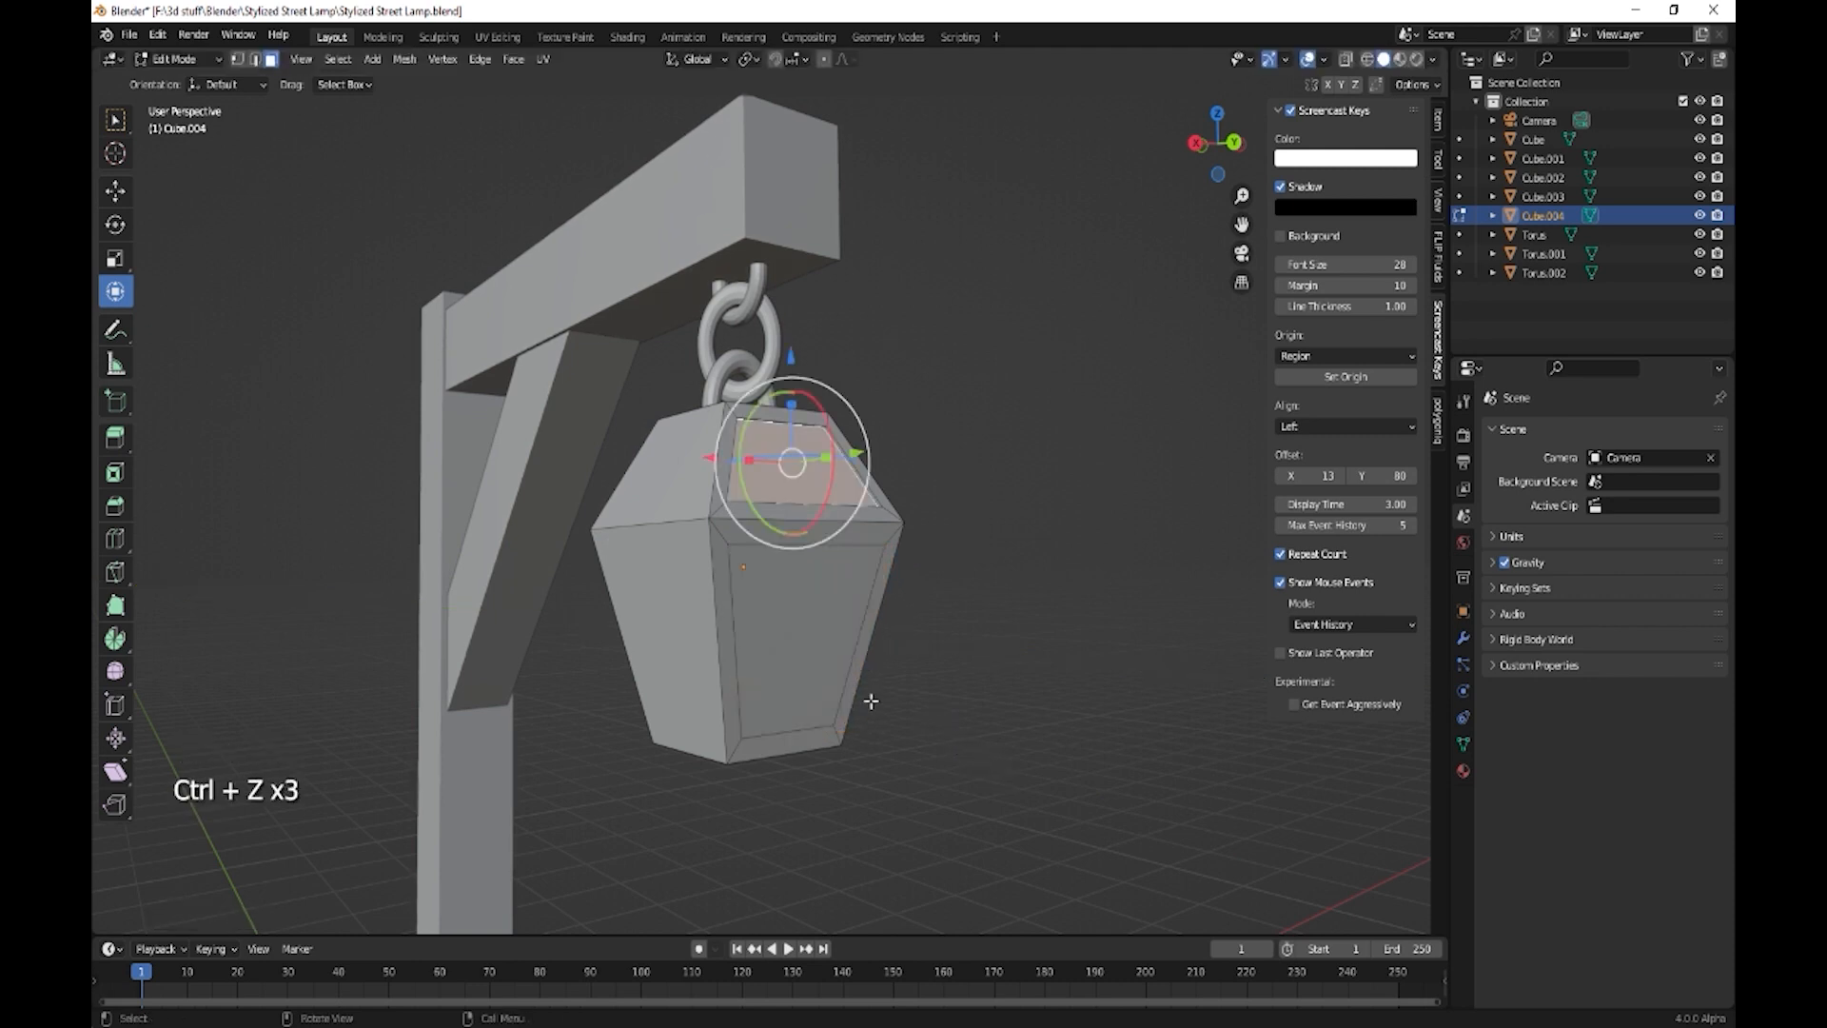
- Extrude the lower panel facing away from the post inward along Y by about 0.01 m
{"action": "left_click", "coordinate": [796, 653]}
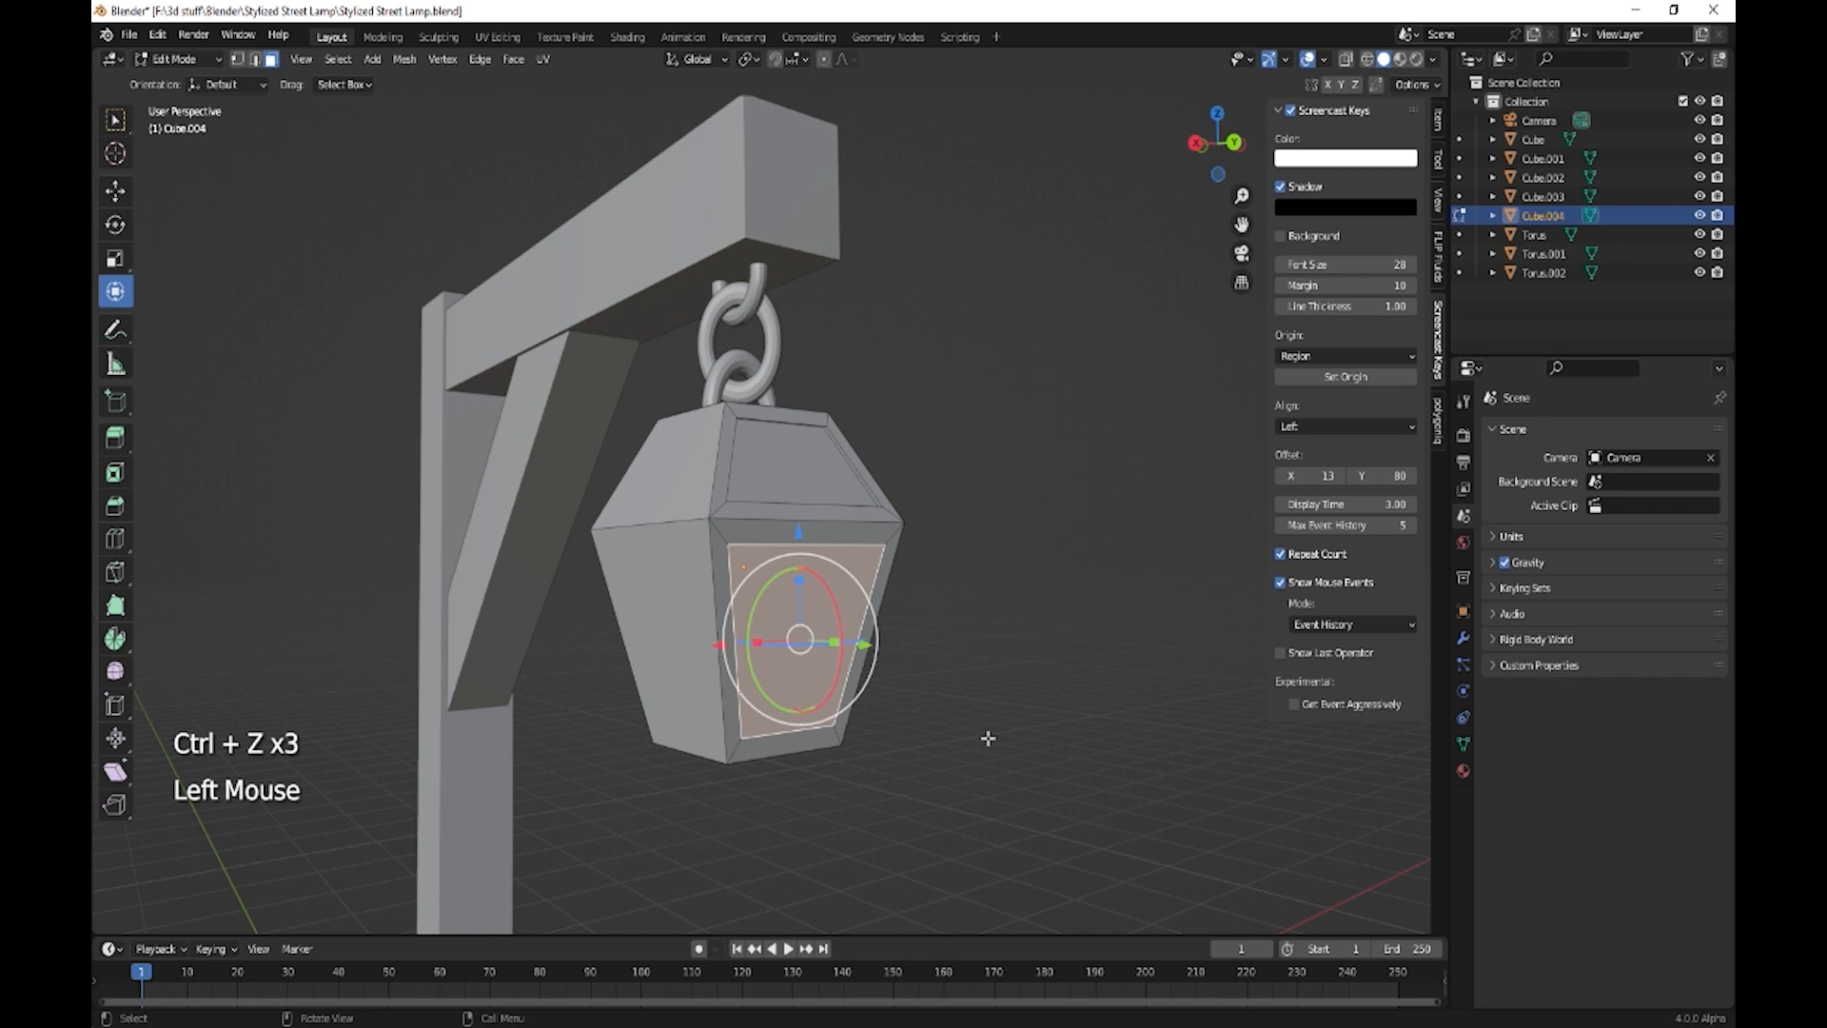
{"action": "key", "text": "e"}
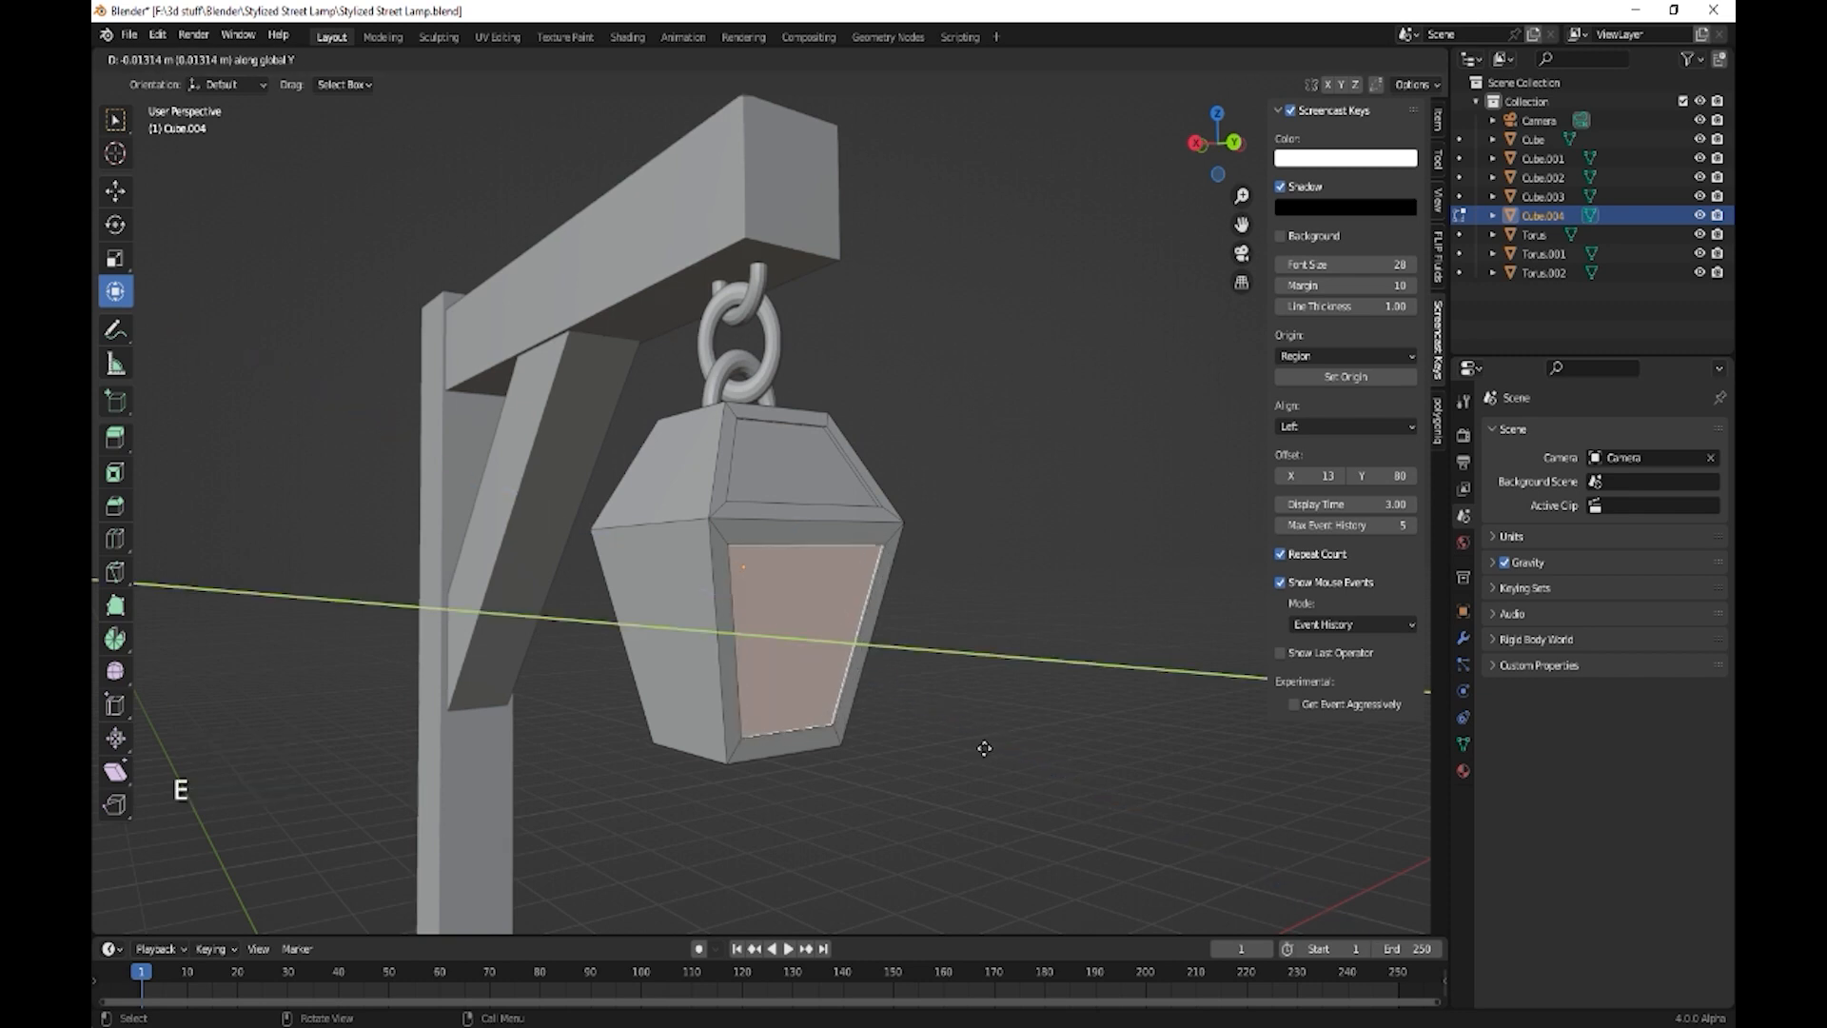
{"action": "right_click", "coordinate": [983, 748]}
- Inset the lantern's roof face on the positive X side by about 0.1 m and inset the lower face beneath it
{"action": "middle_click_drag", "start_coordinate": [871, 739], "coordinate": [979, 750]}
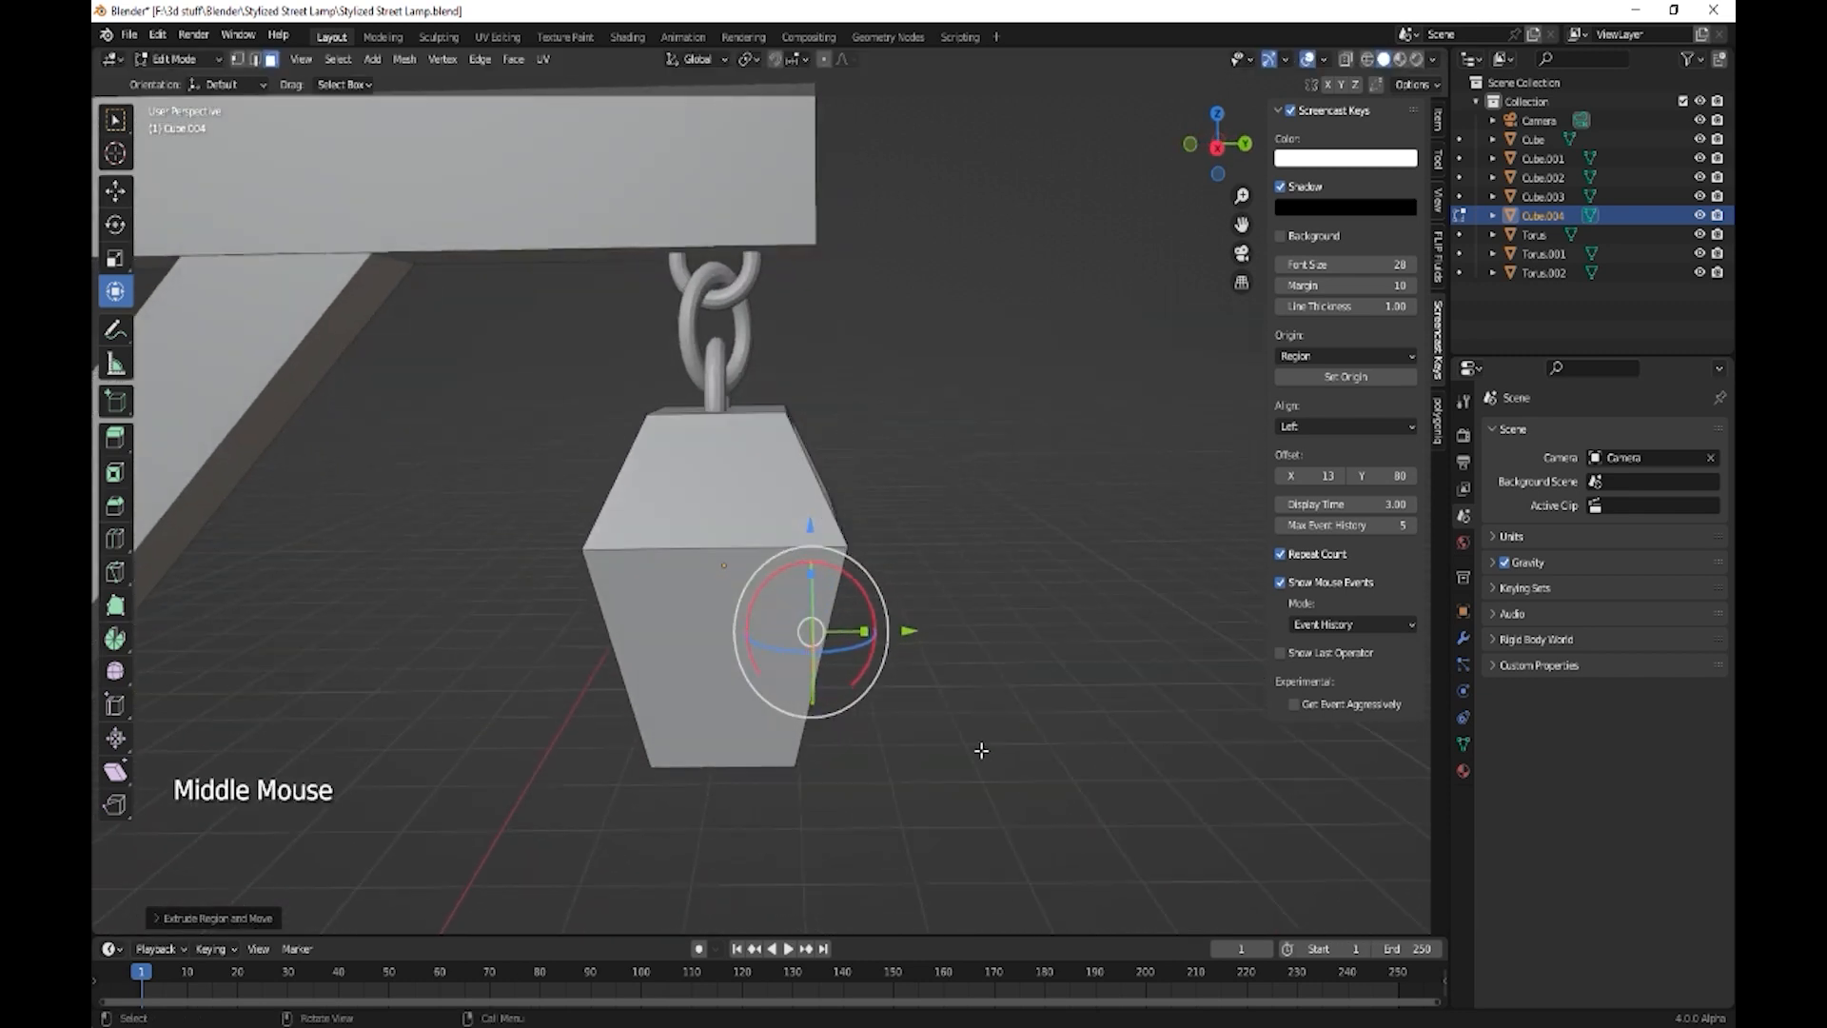
{"action": "left_click", "coordinate": [727, 498]}
{"action": "key", "text": "i"}
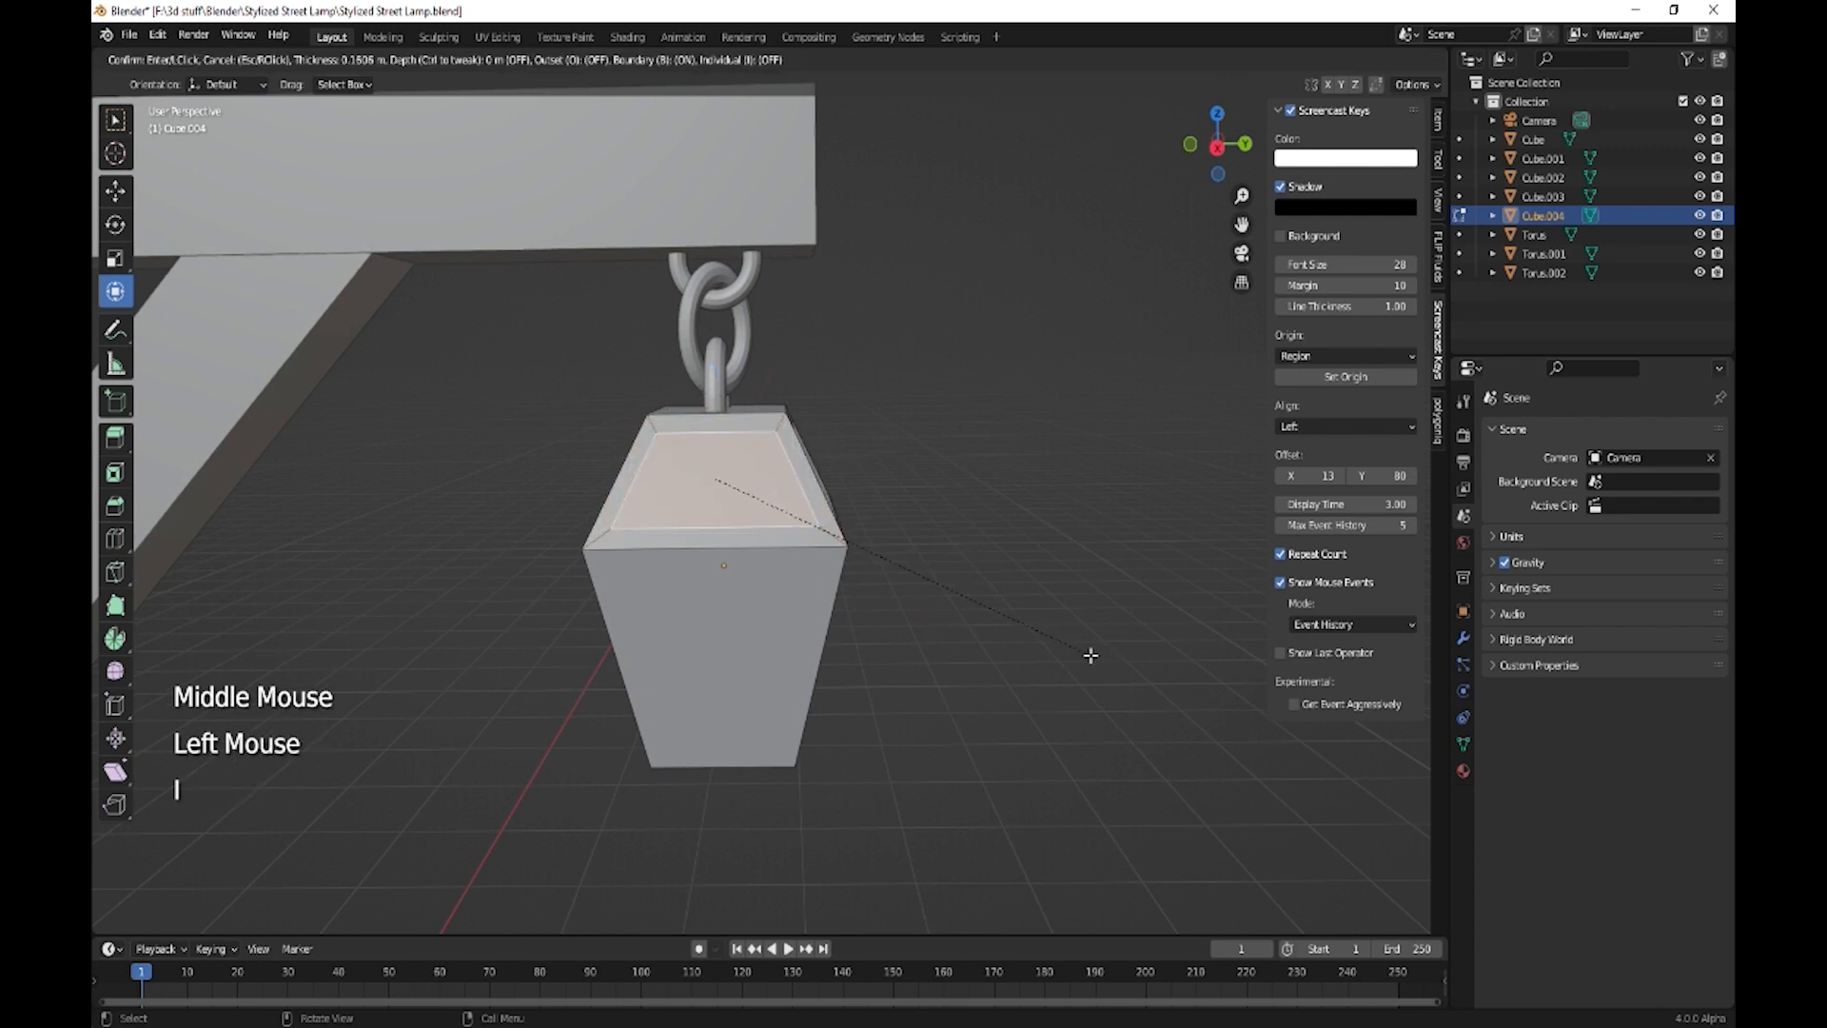
{"action": "left_click", "coordinate": [1094, 655]}
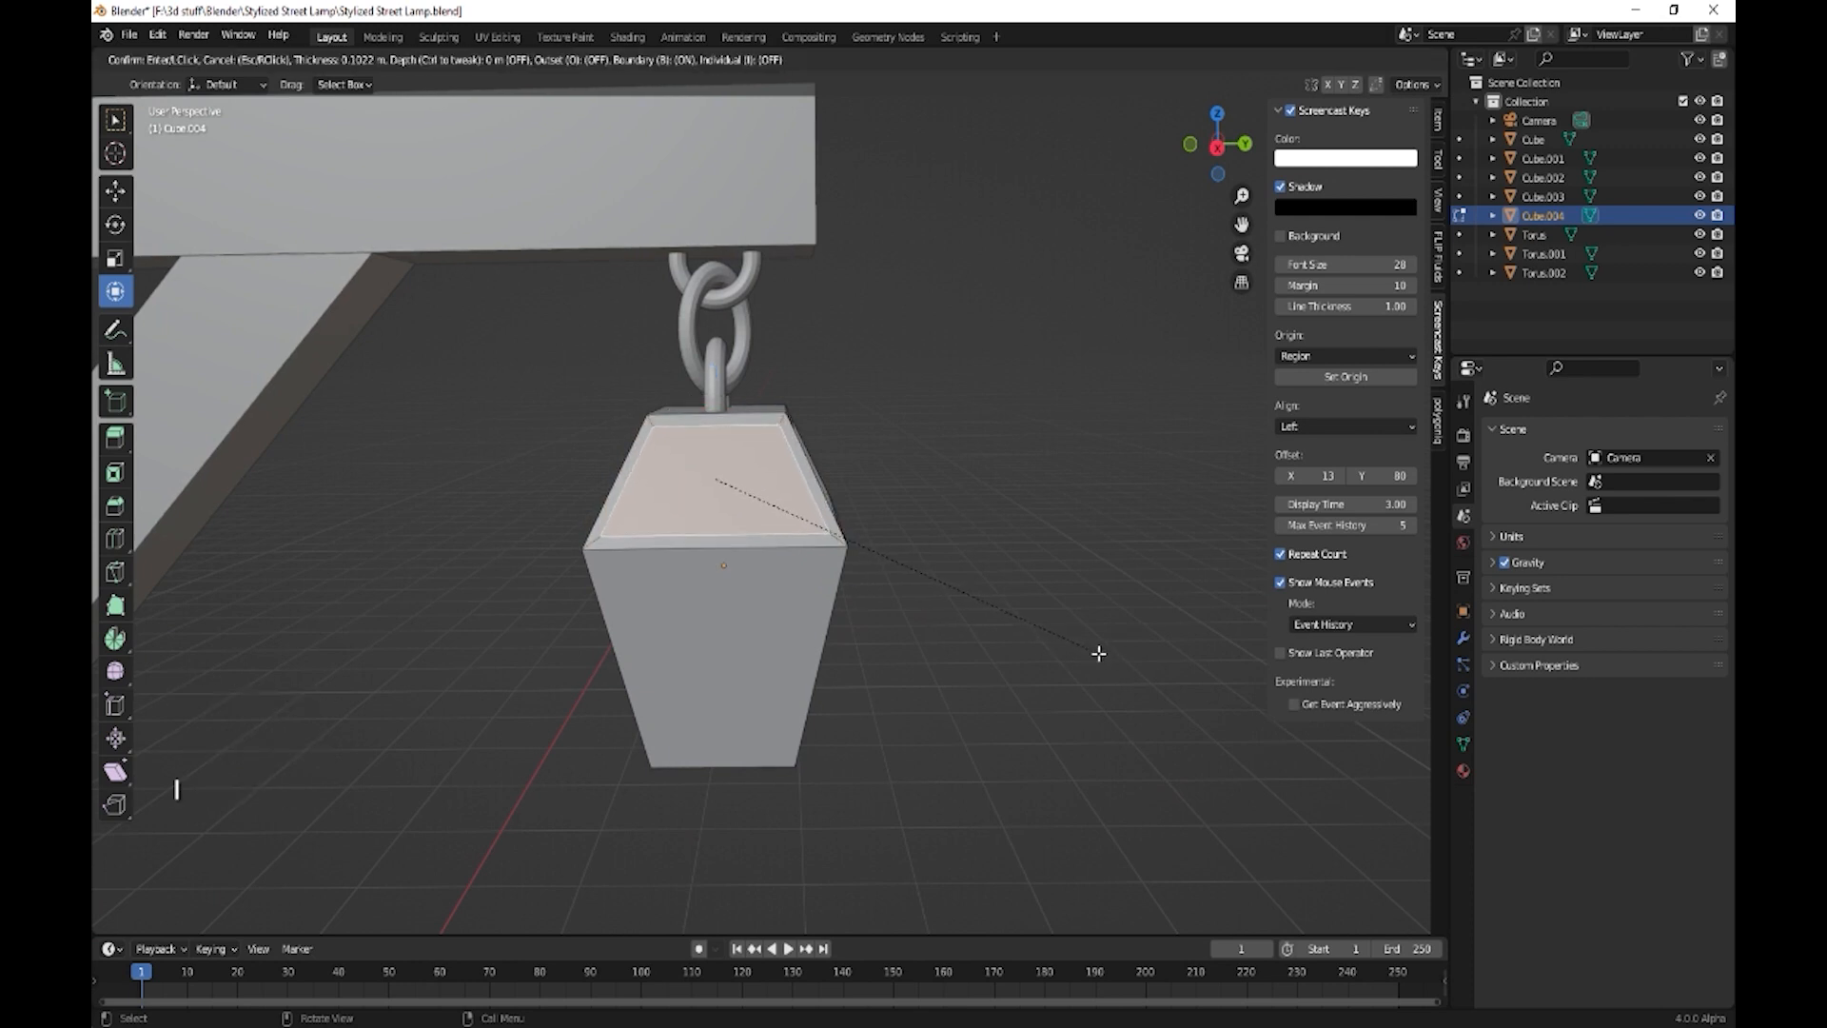
{"action": "left_click", "coordinate": [780, 666]}
{"action": "key", "text": "i"}
{"action": "left_click", "coordinate": [1037, 748]}
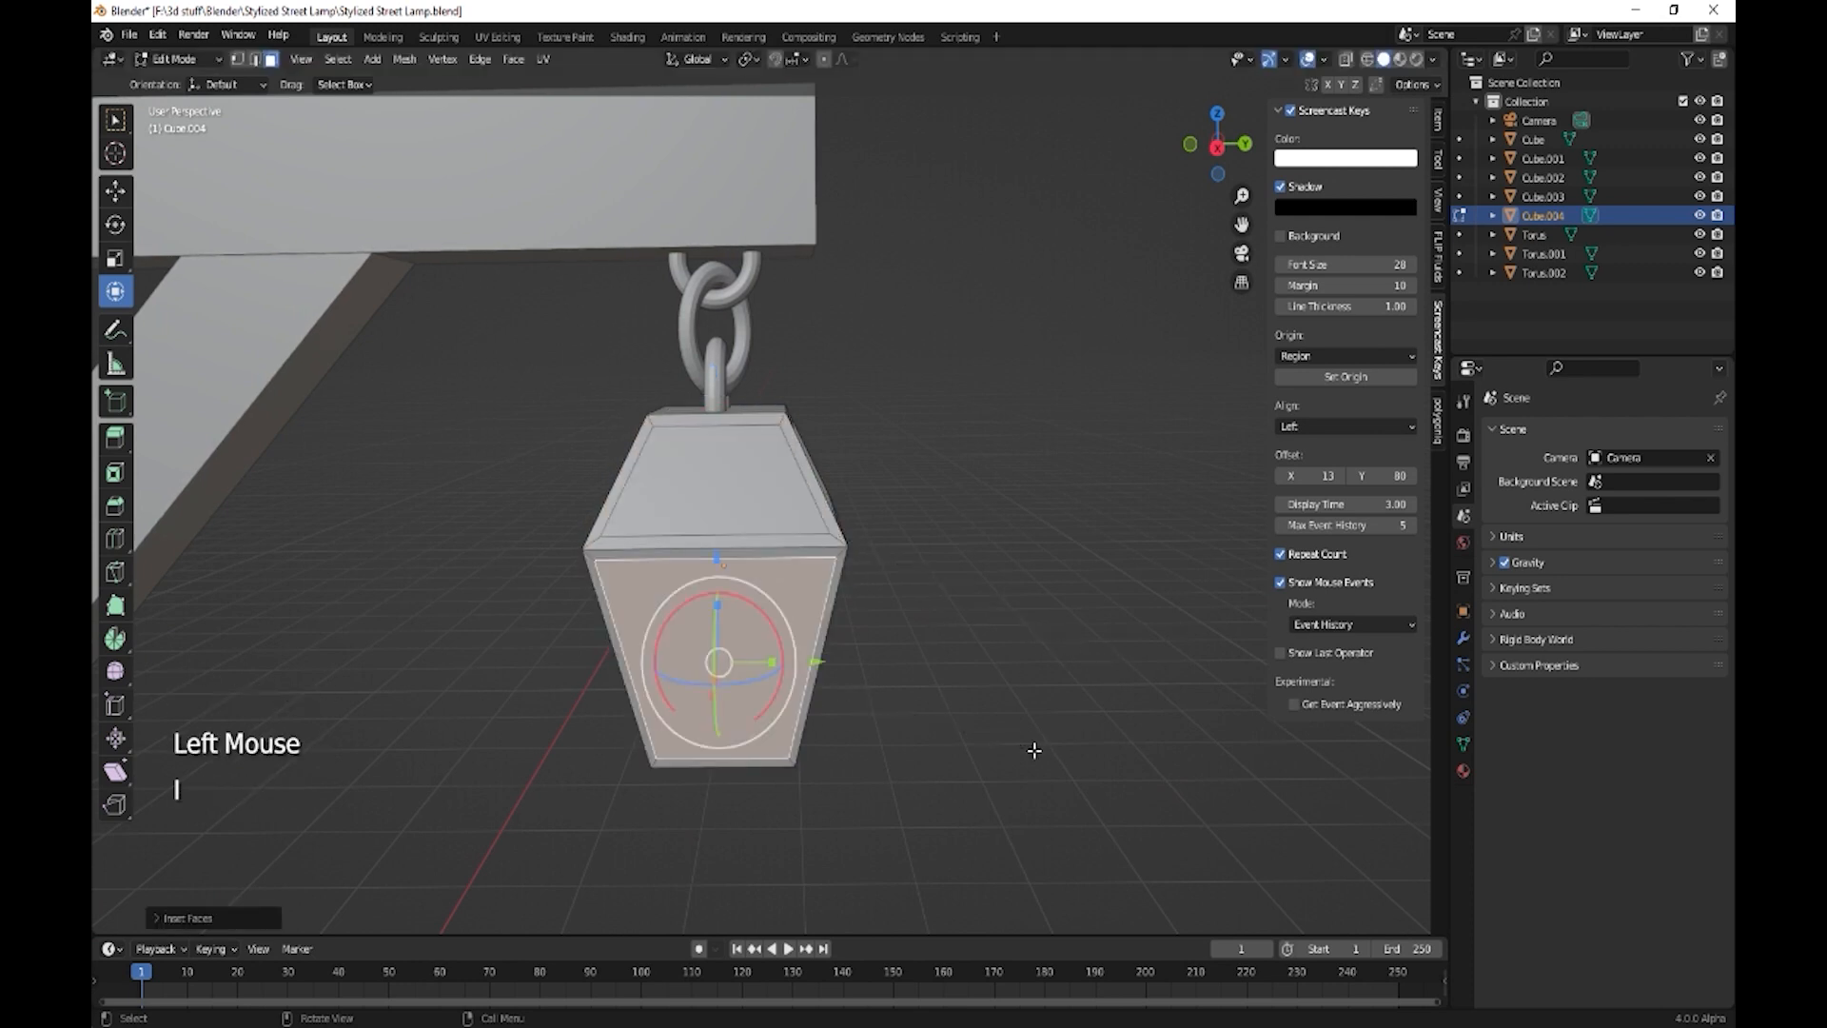
- Inset the lantern's roof face and lower face on the side facing the post
{"action": "middle_click_drag", "start_coordinate": [837, 745], "coordinate": [768, 517]}
{"action": "left_click", "coordinate": [840, 567]}
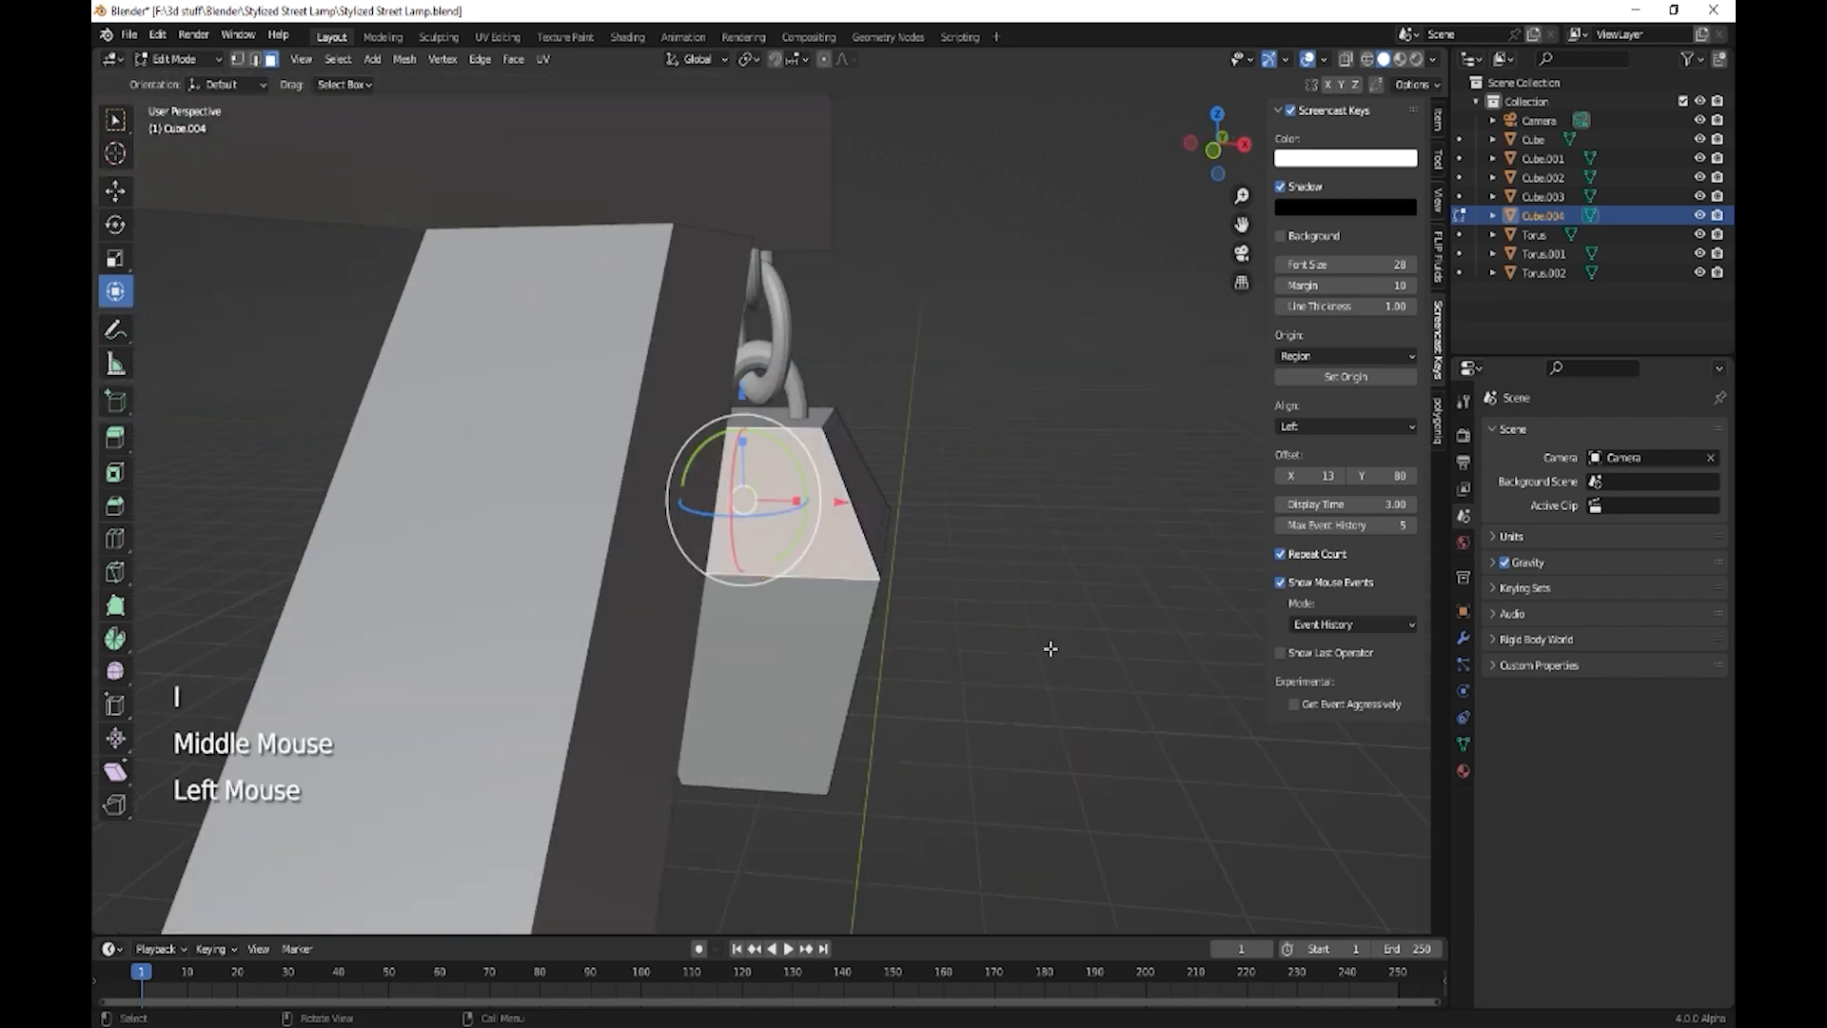
{"action": "key", "text": "i"}
{"action": "left_click", "coordinate": [1018, 647]}
{"action": "left_click", "coordinate": [818, 666]}
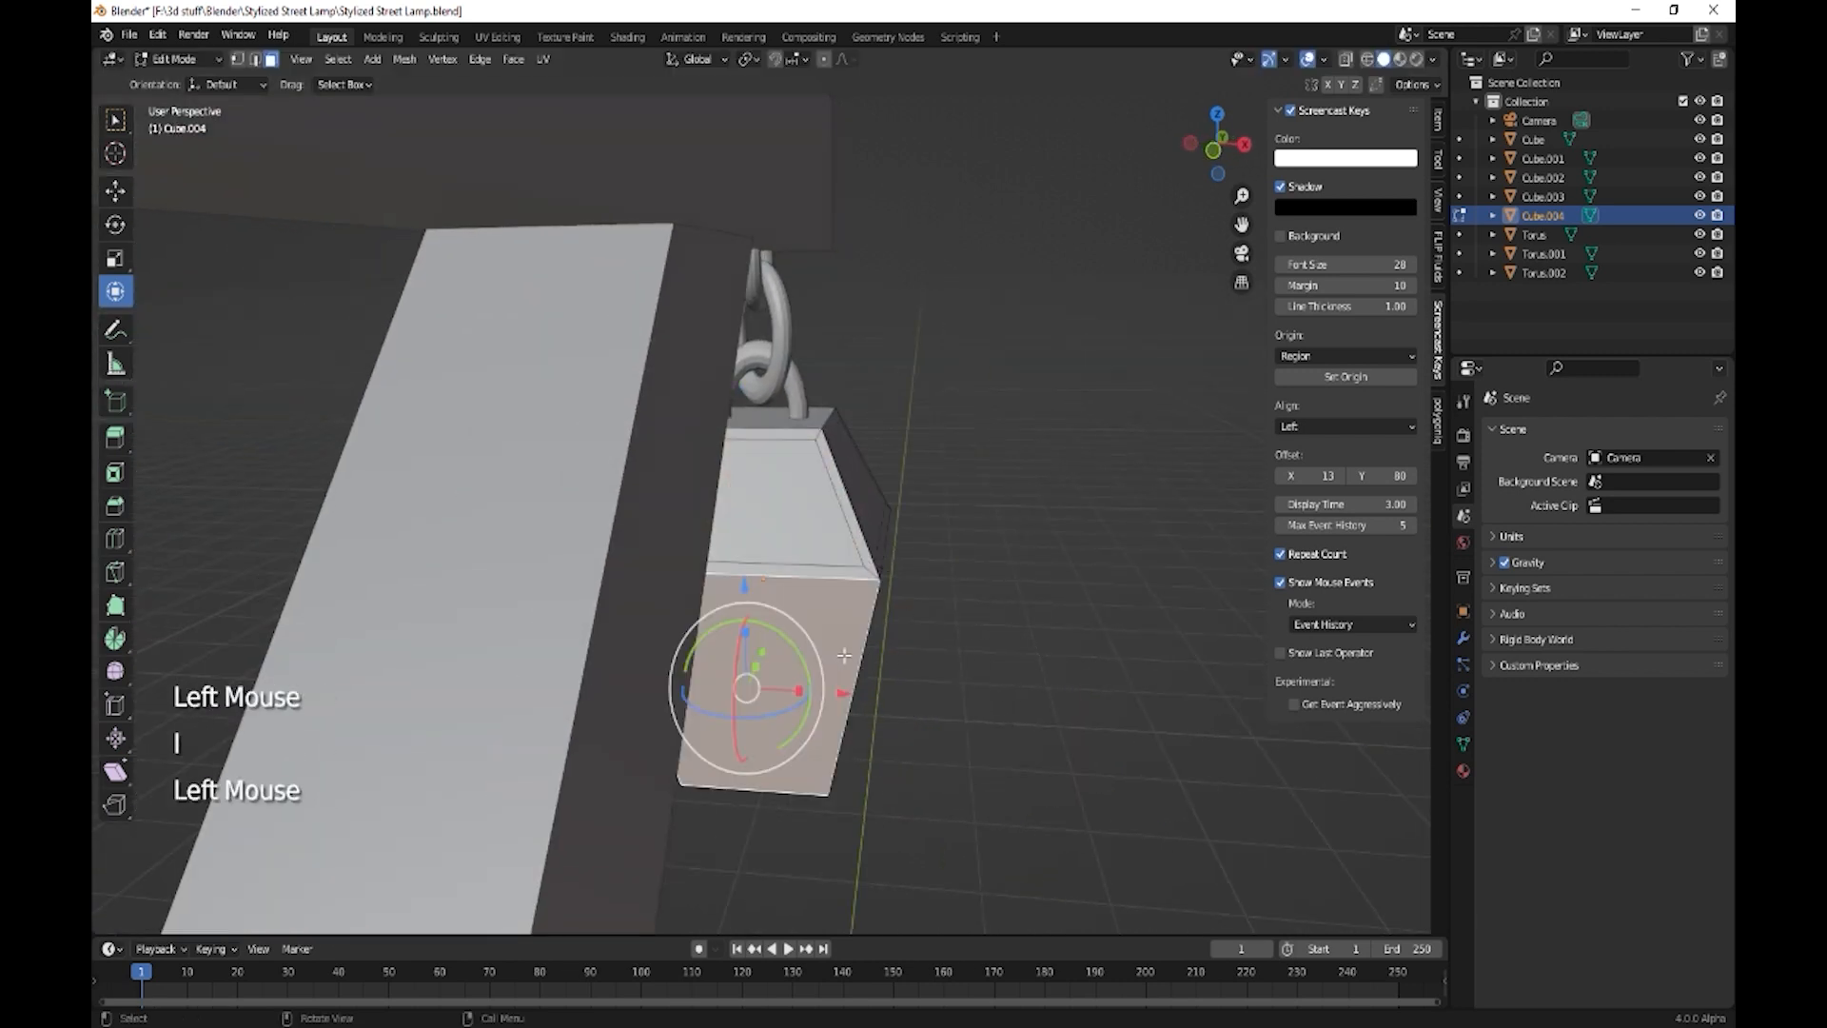
{"action": "key", "text": "i"}
{"action": "left_click", "coordinate": [843, 659]}
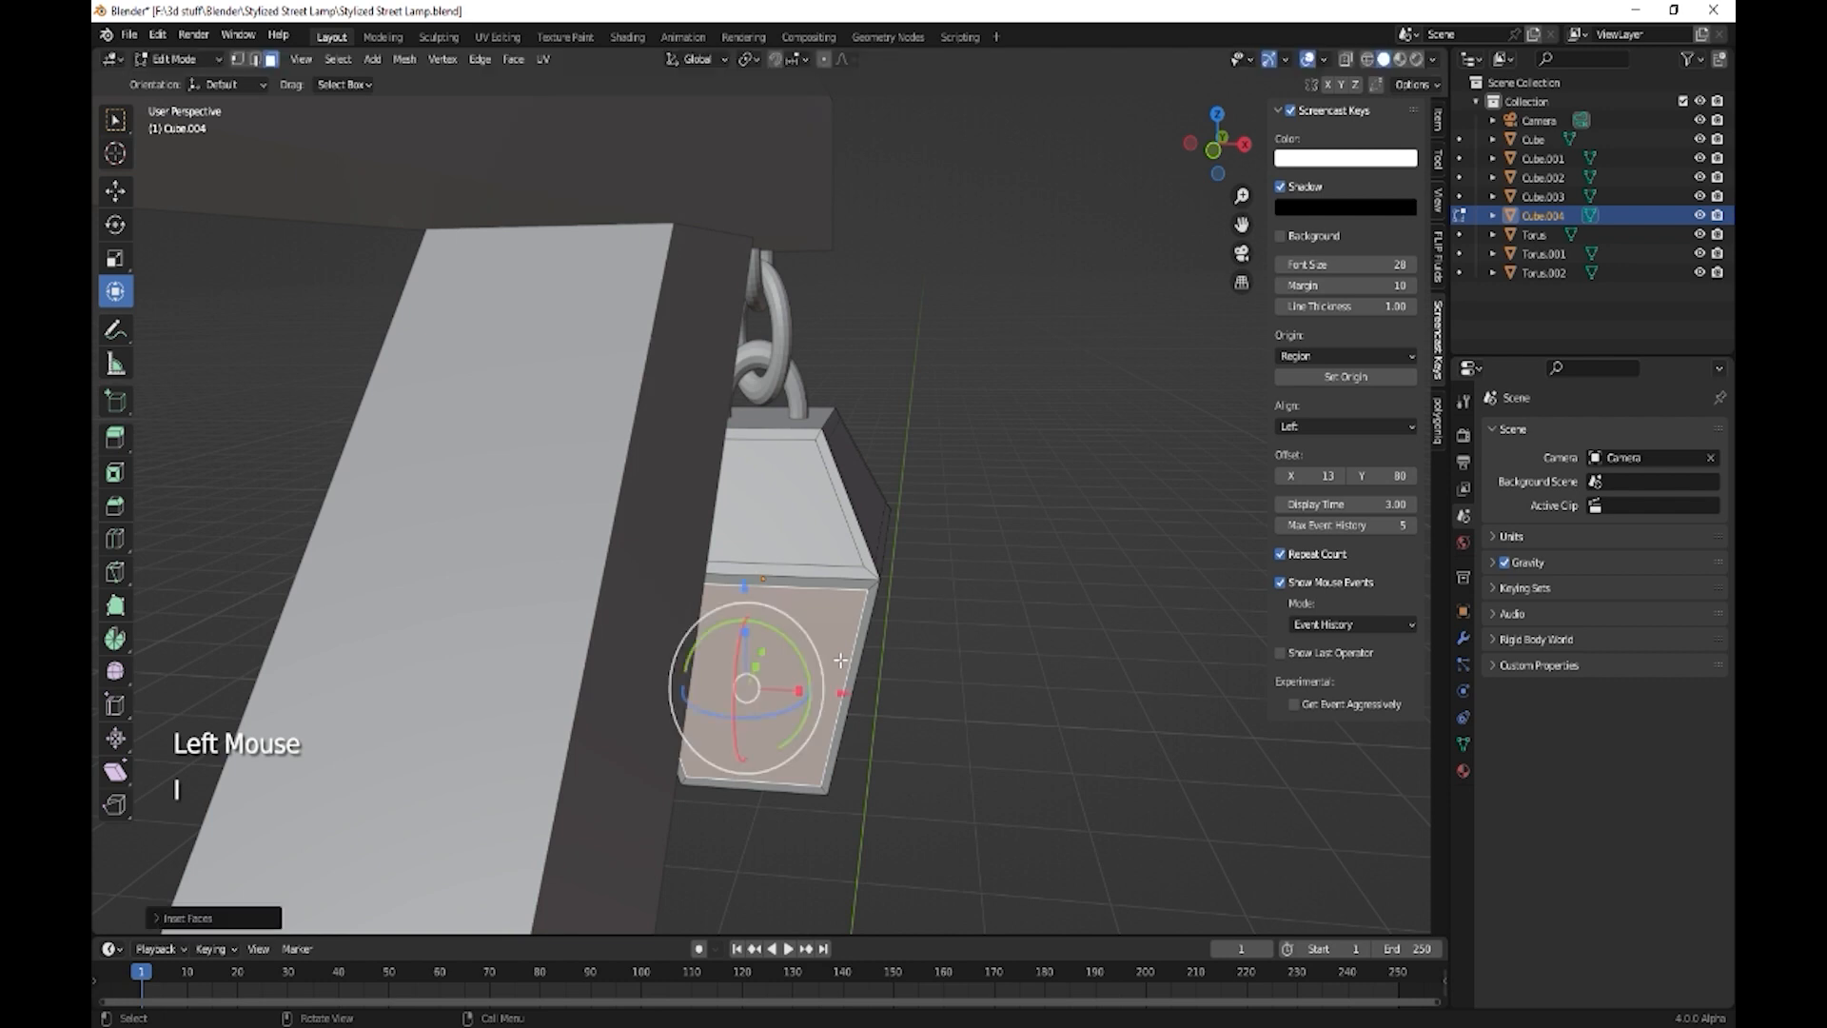
- Extrude the inset lower and roof panels facing the post slightly inward along Y
{"action": "key", "text": "e"}
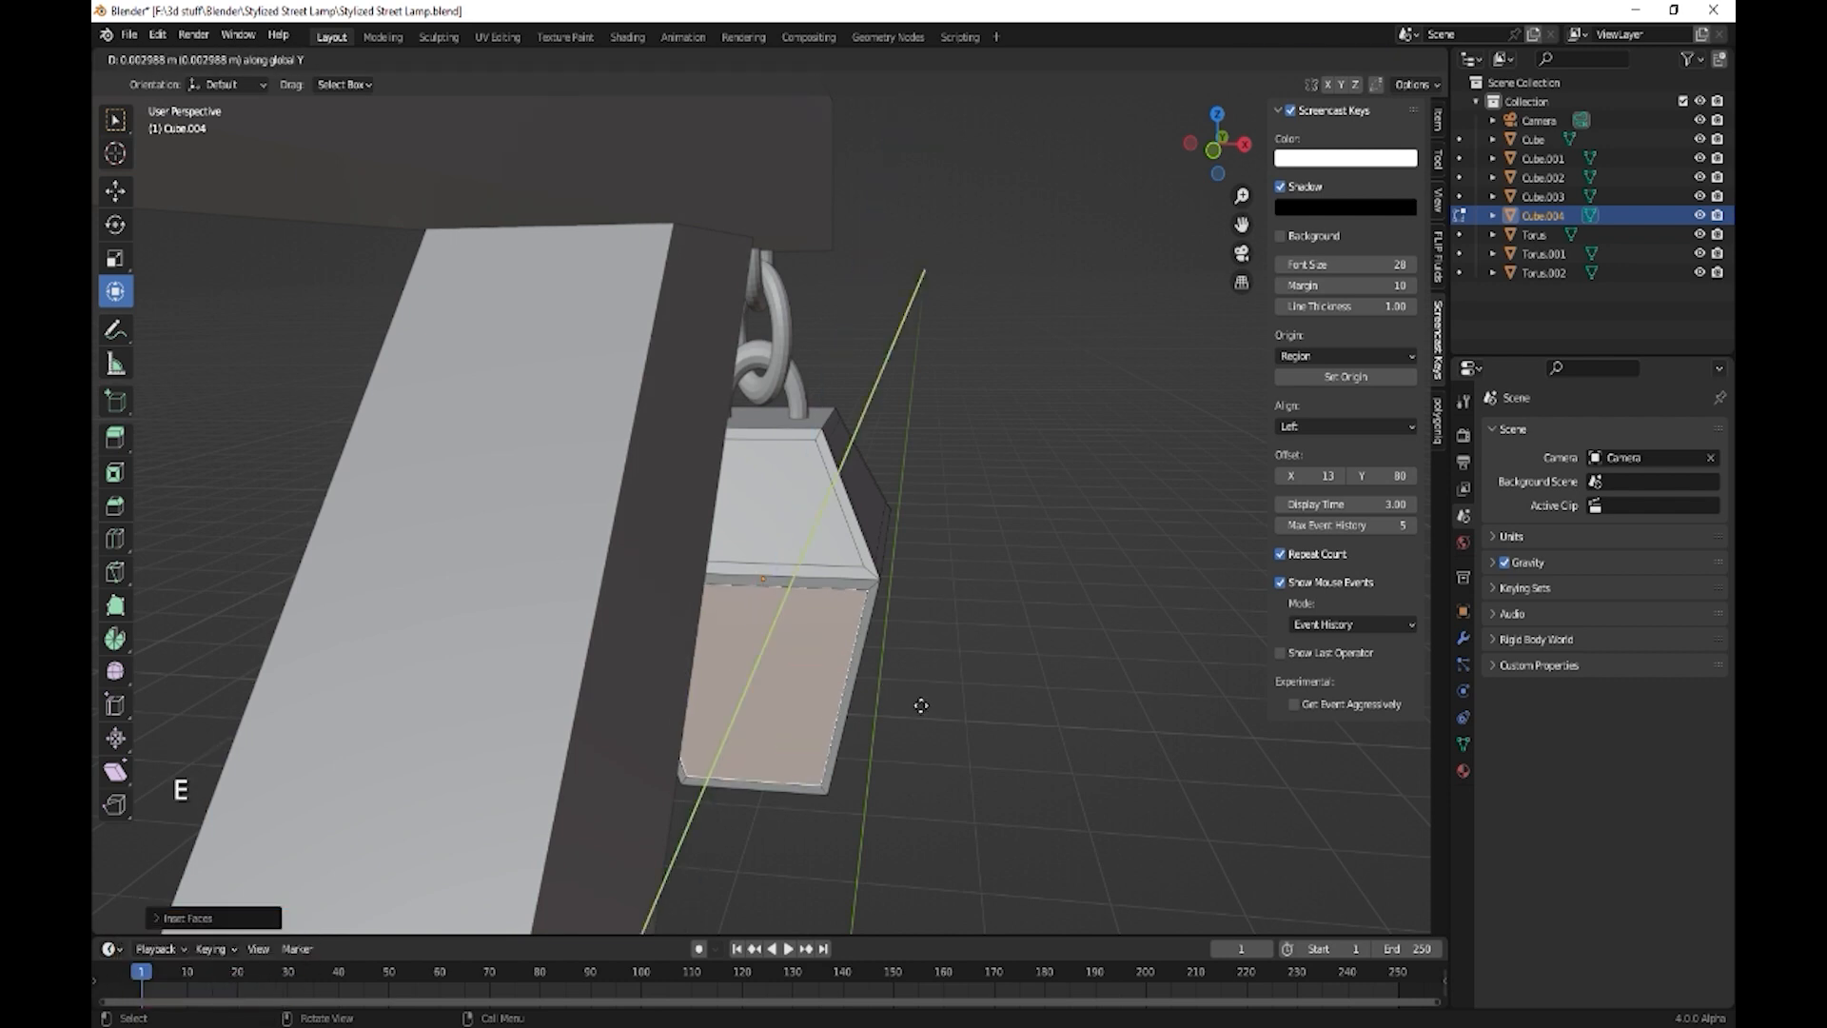
{"action": "left_click", "coordinate": [923, 704]}
{"action": "left_click", "coordinate": [833, 549]}
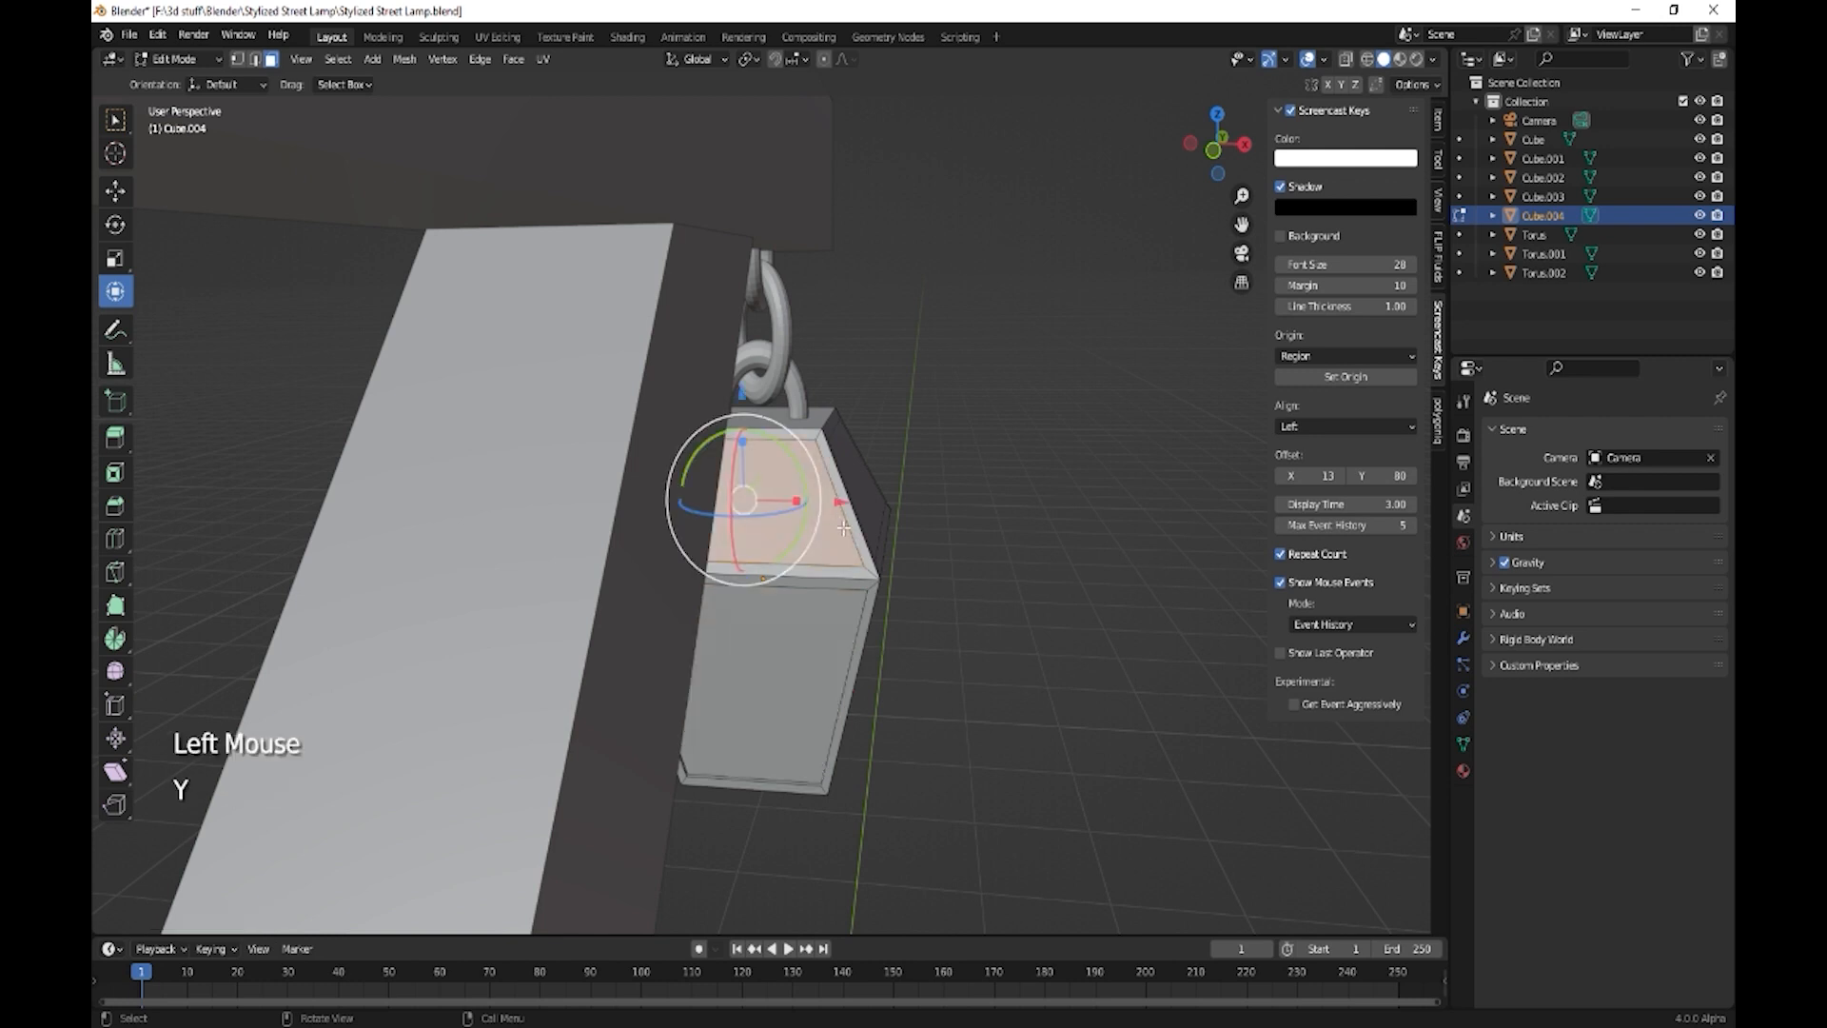
{"action": "middle_click_drag", "start_coordinate": [861, 551], "coordinate": [750, 528]}
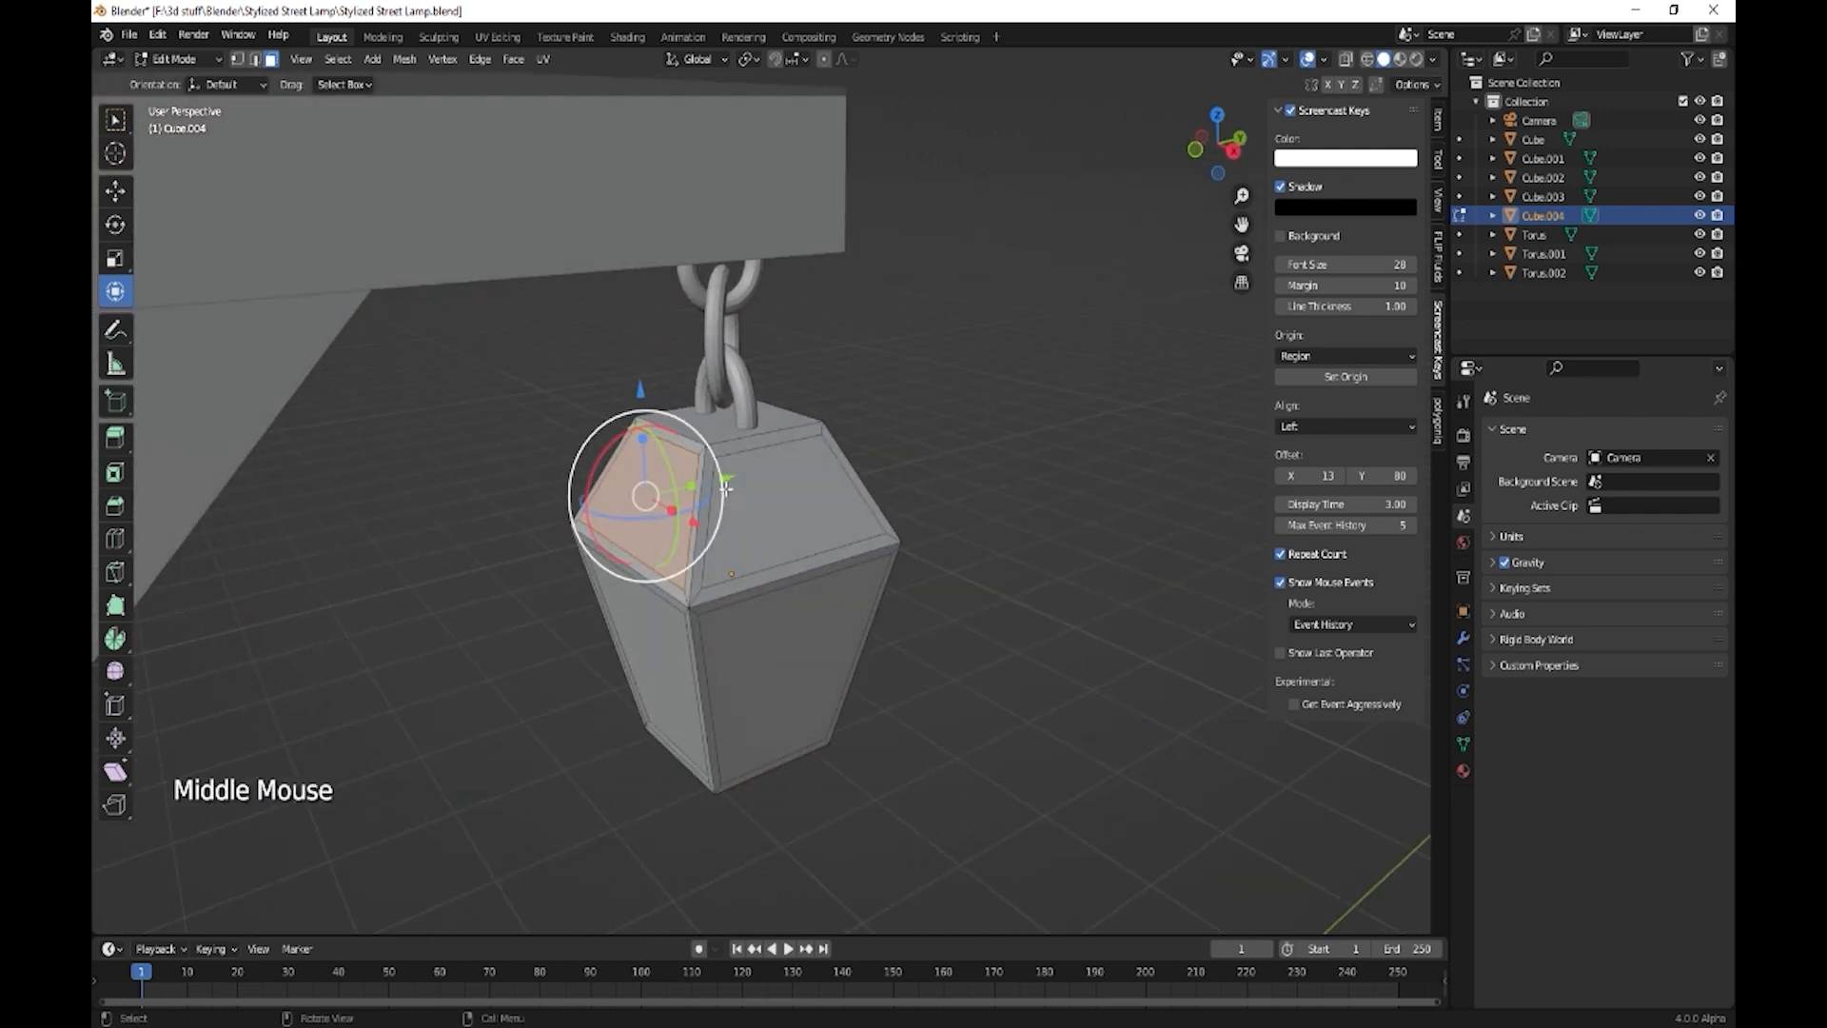
{"action": "left_click", "coordinate": [725, 485]}
- Extrude the inset roof panel on the positive X side inward along X by about 0.026 m
{"action": "left_click", "coordinate": [806, 509]}
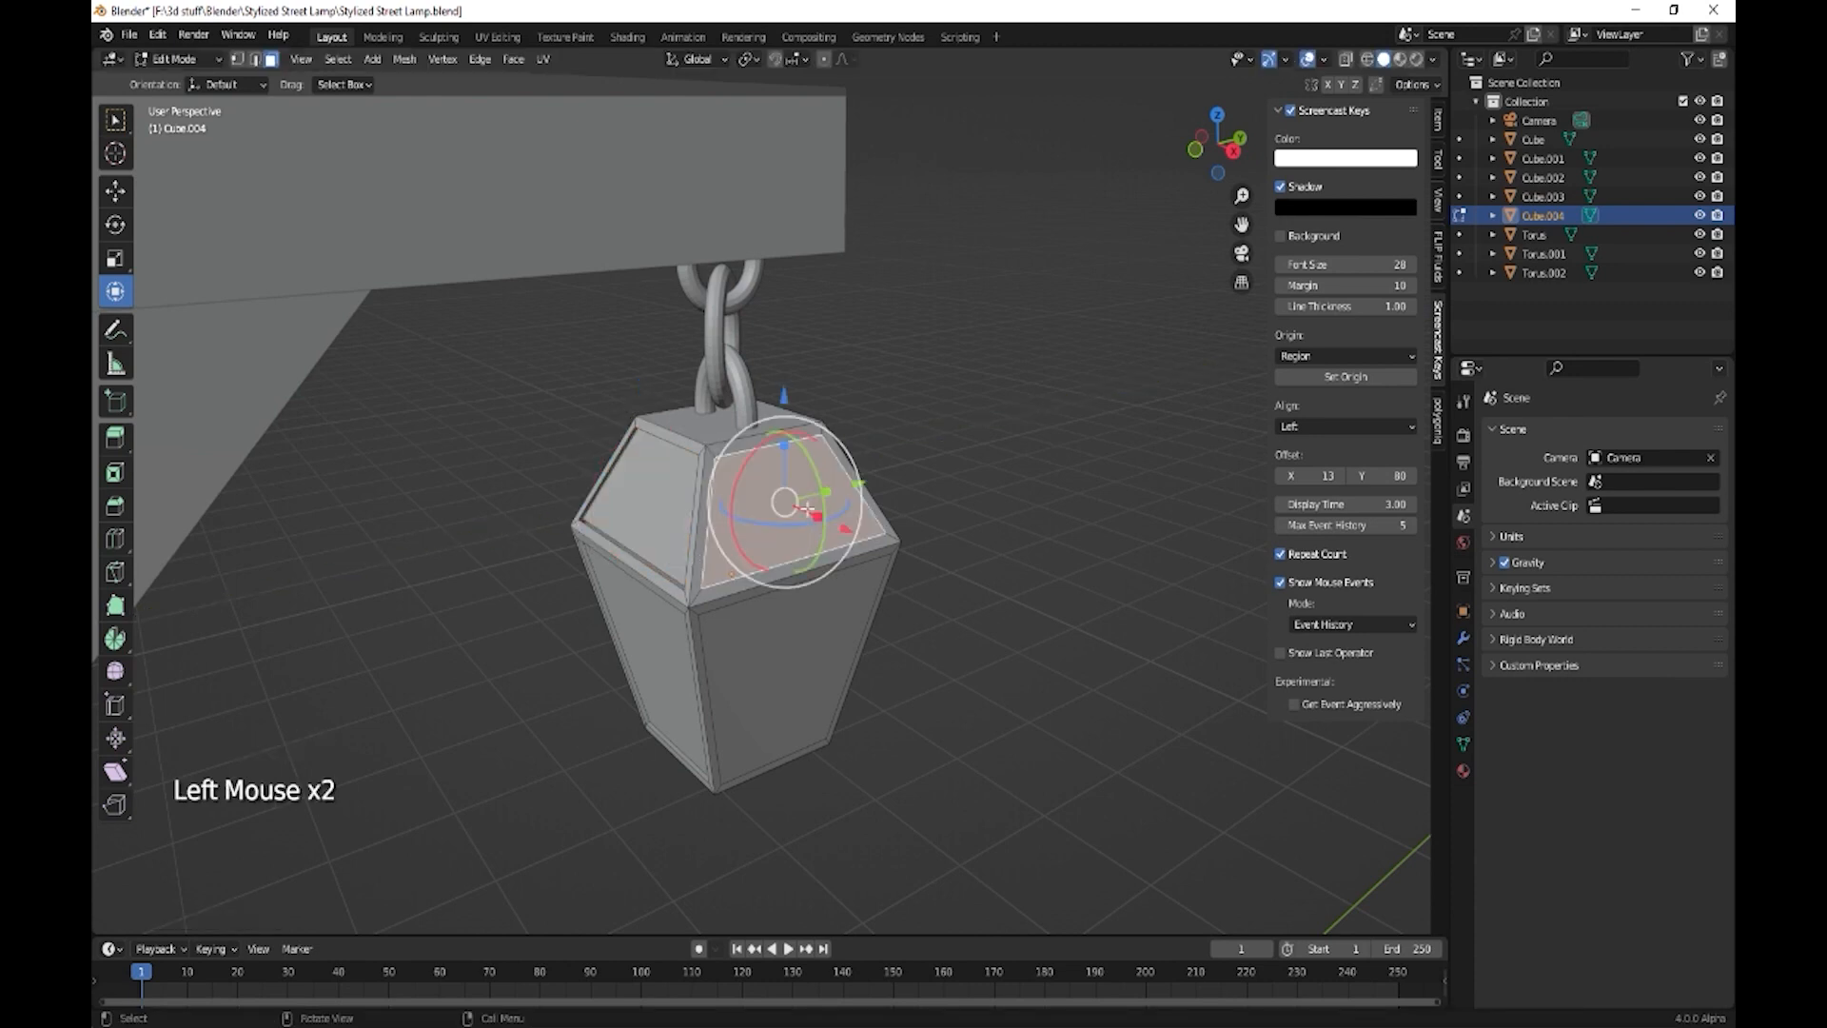
{"action": "key", "text": "e"}
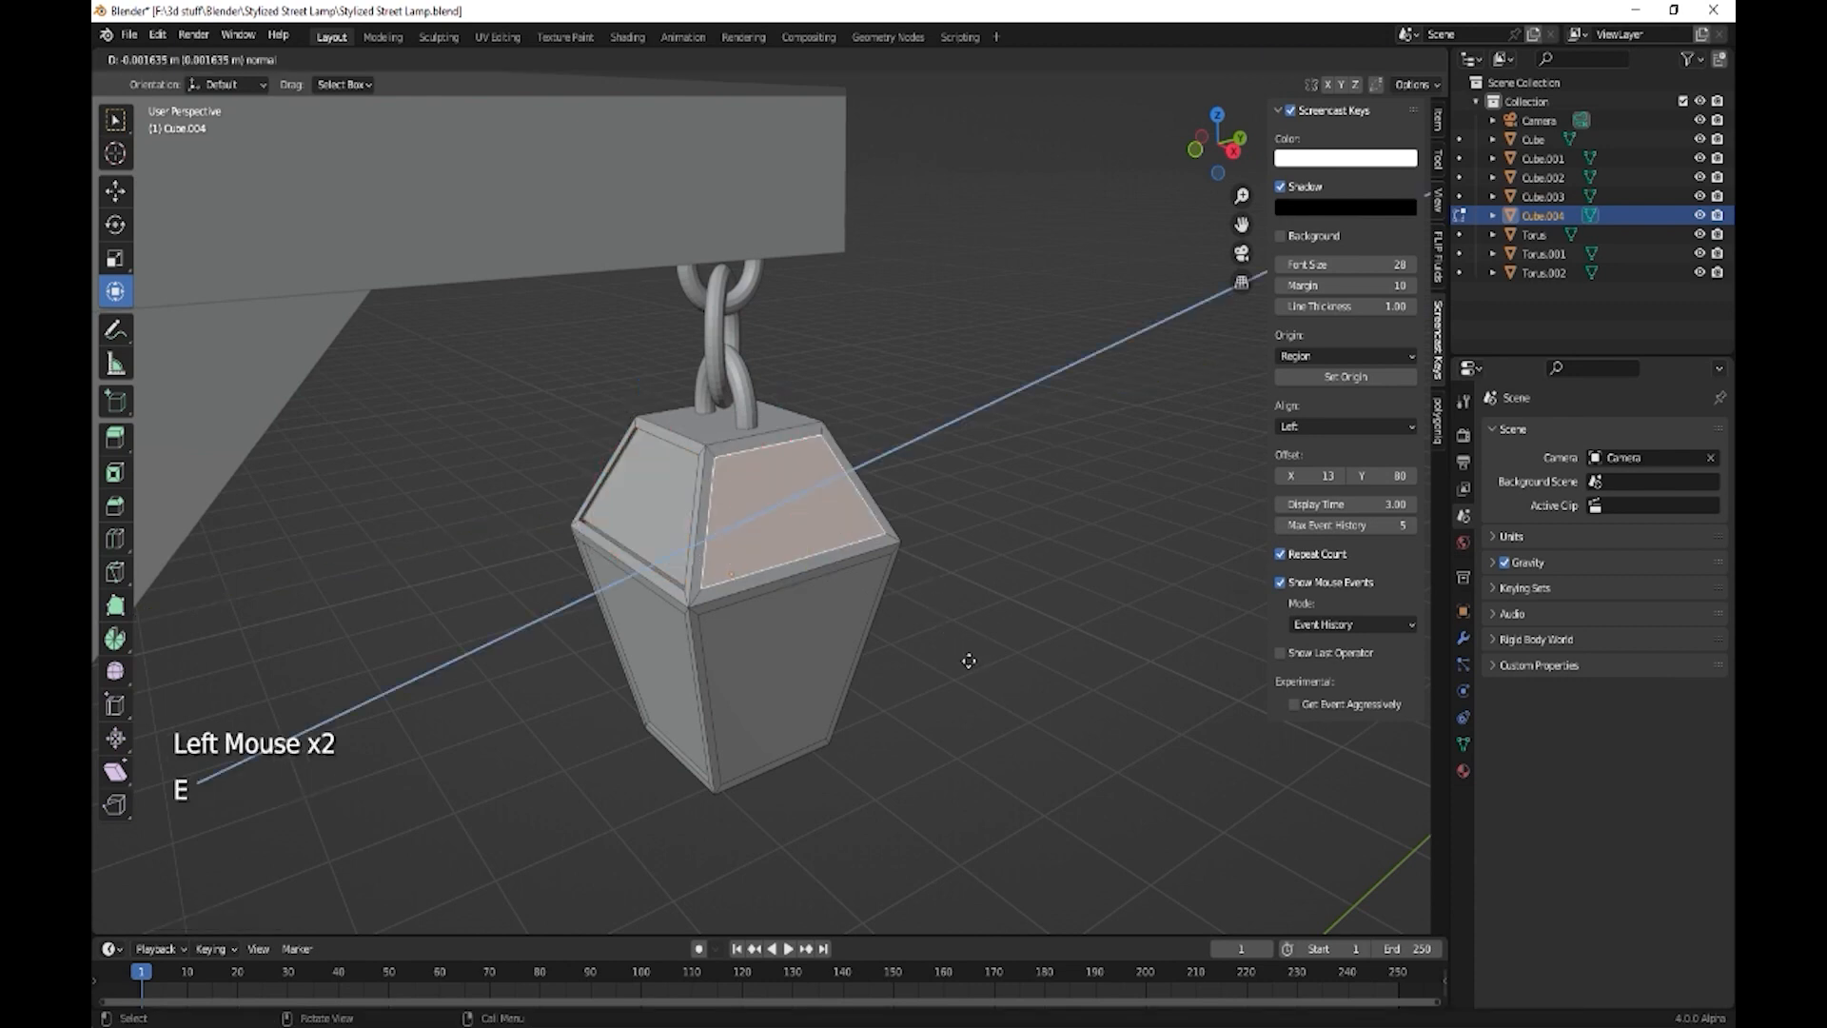
{"action": "key", "text": "x"}
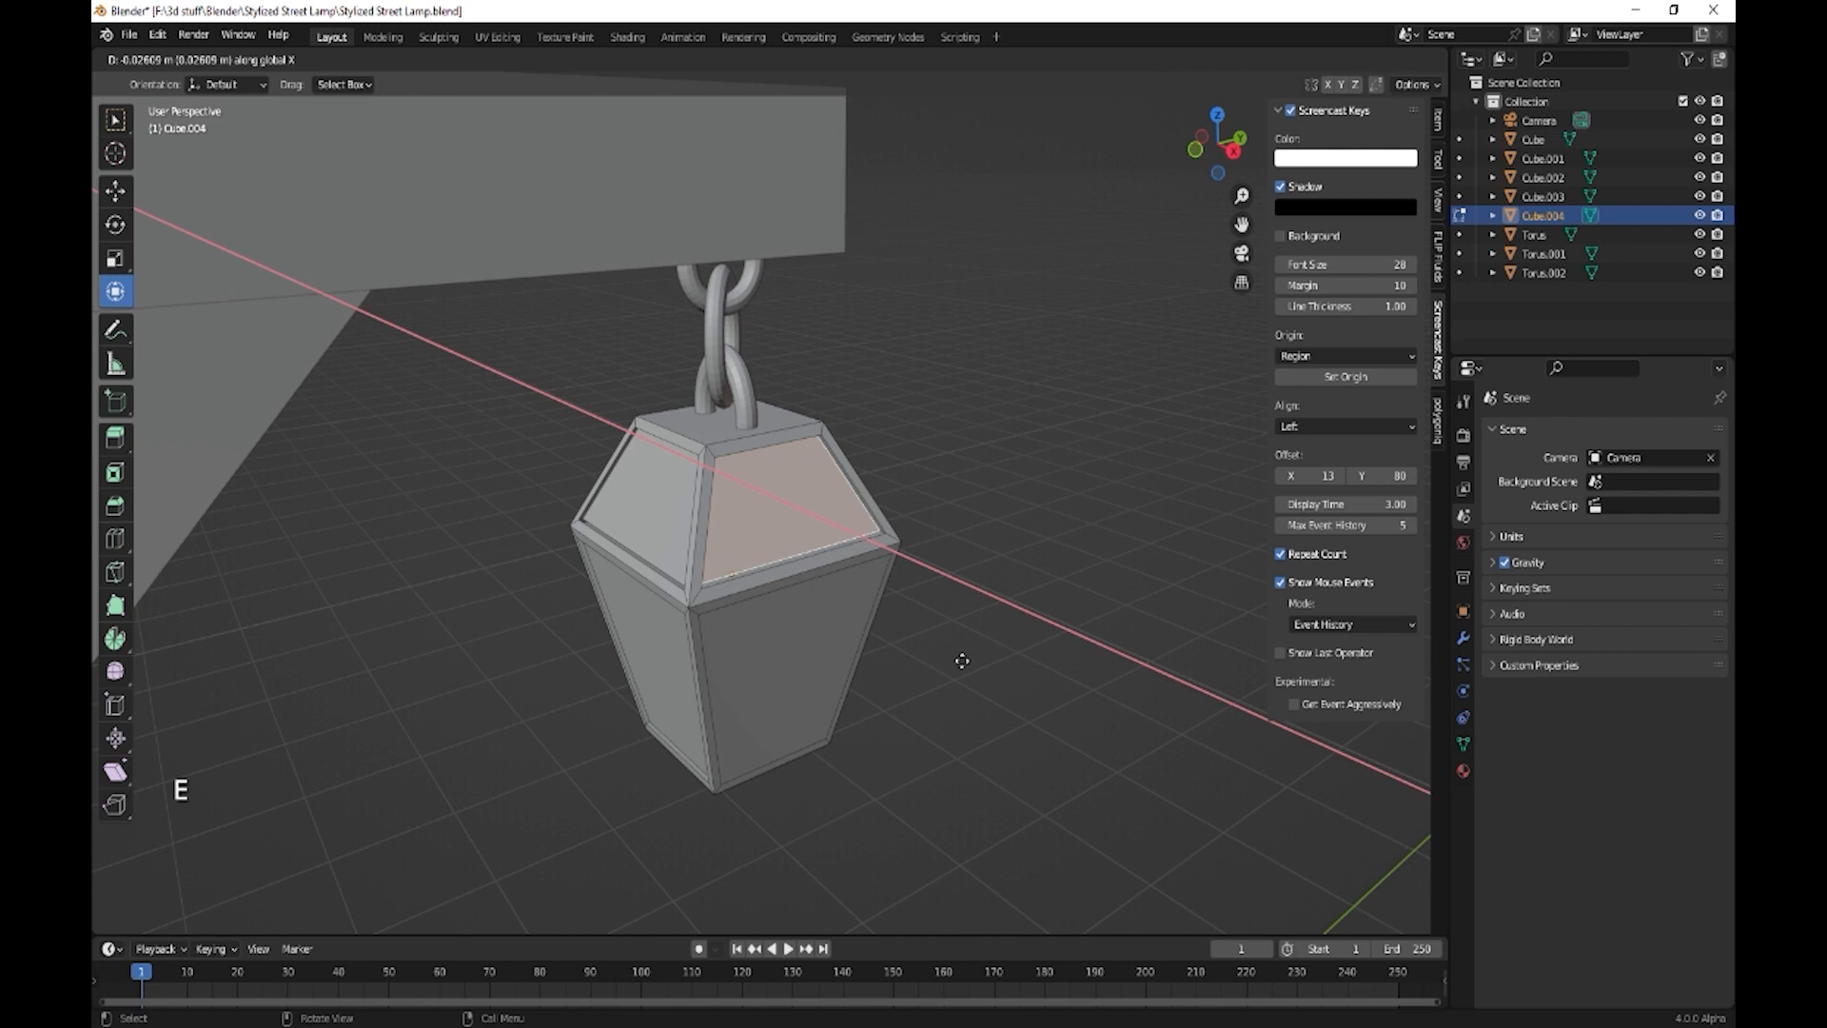
{"action": "left_click", "coordinate": [963, 660]}
- Extrude the inset lower panel on the positive X side slightly inward
{"action": "left_click", "coordinate": [842, 678]}
{"action": "key", "text": "x"}
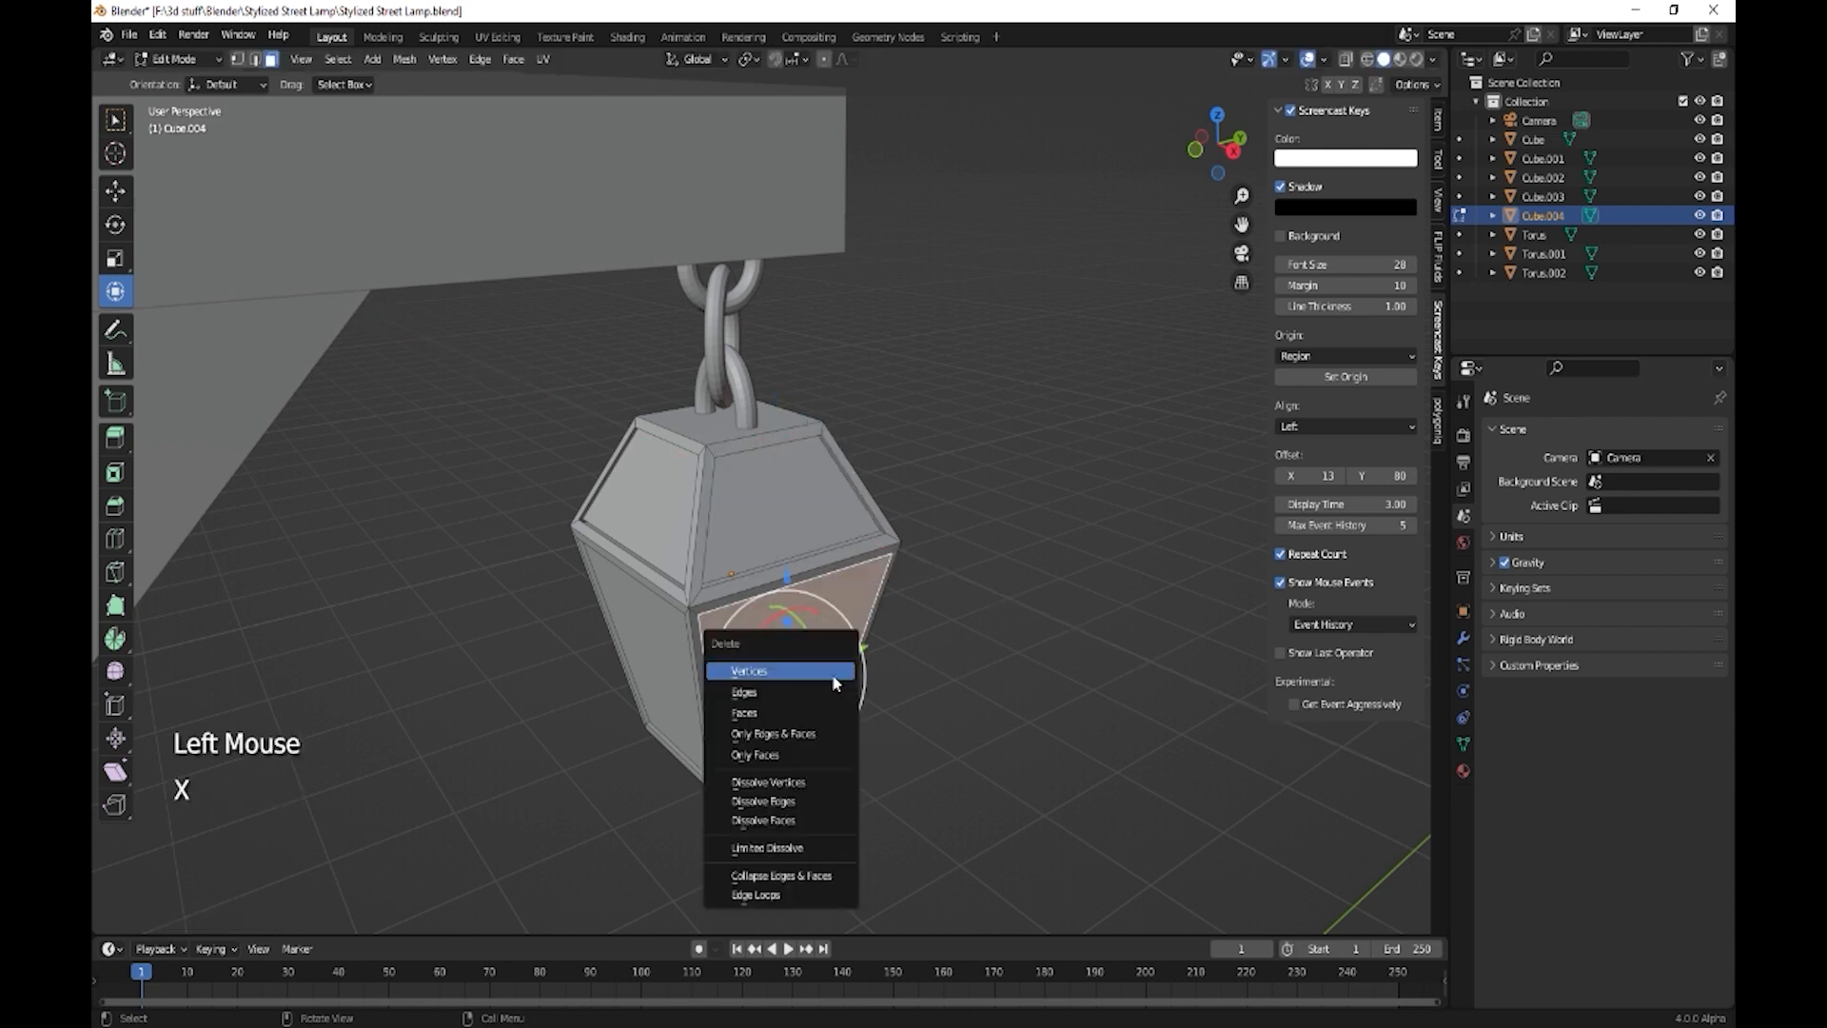
{"action": "key", "text": "e"}
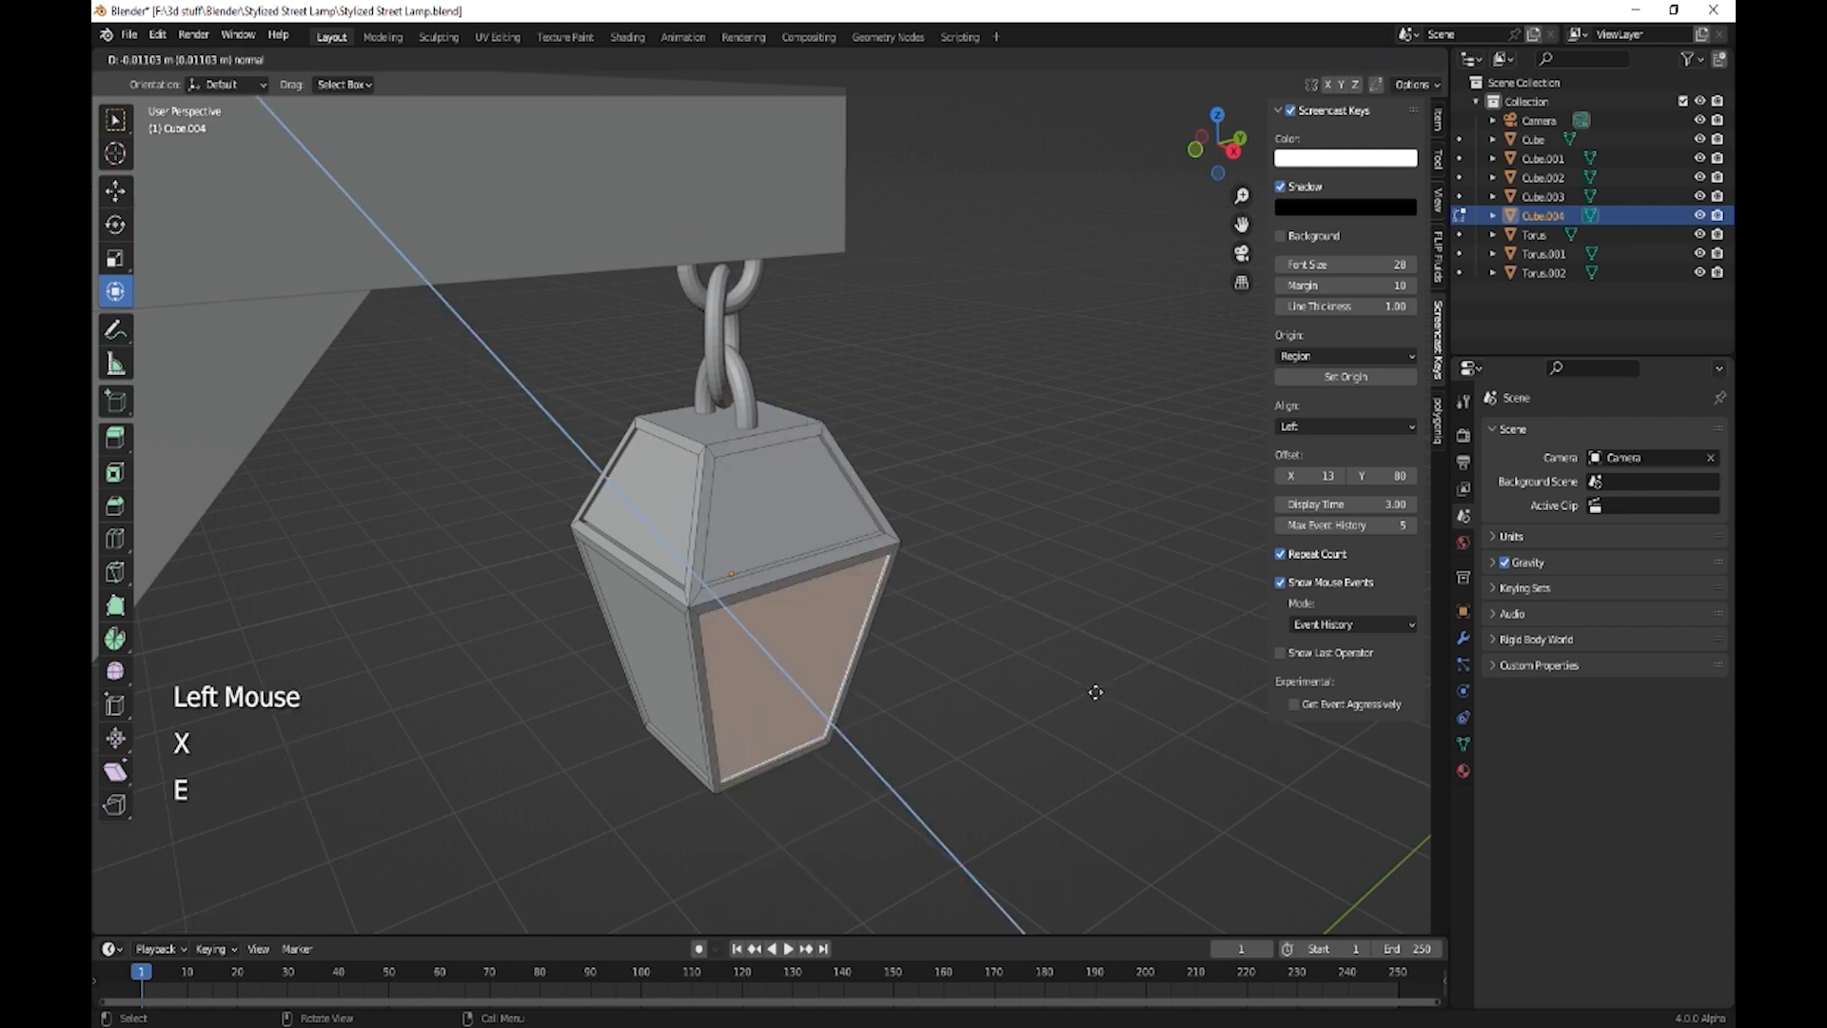
{"action": "left_click", "coordinate": [725, 658]}
{"action": "middle_click_drag", "start_coordinate": [726, 659], "coordinate": [799, 466]}
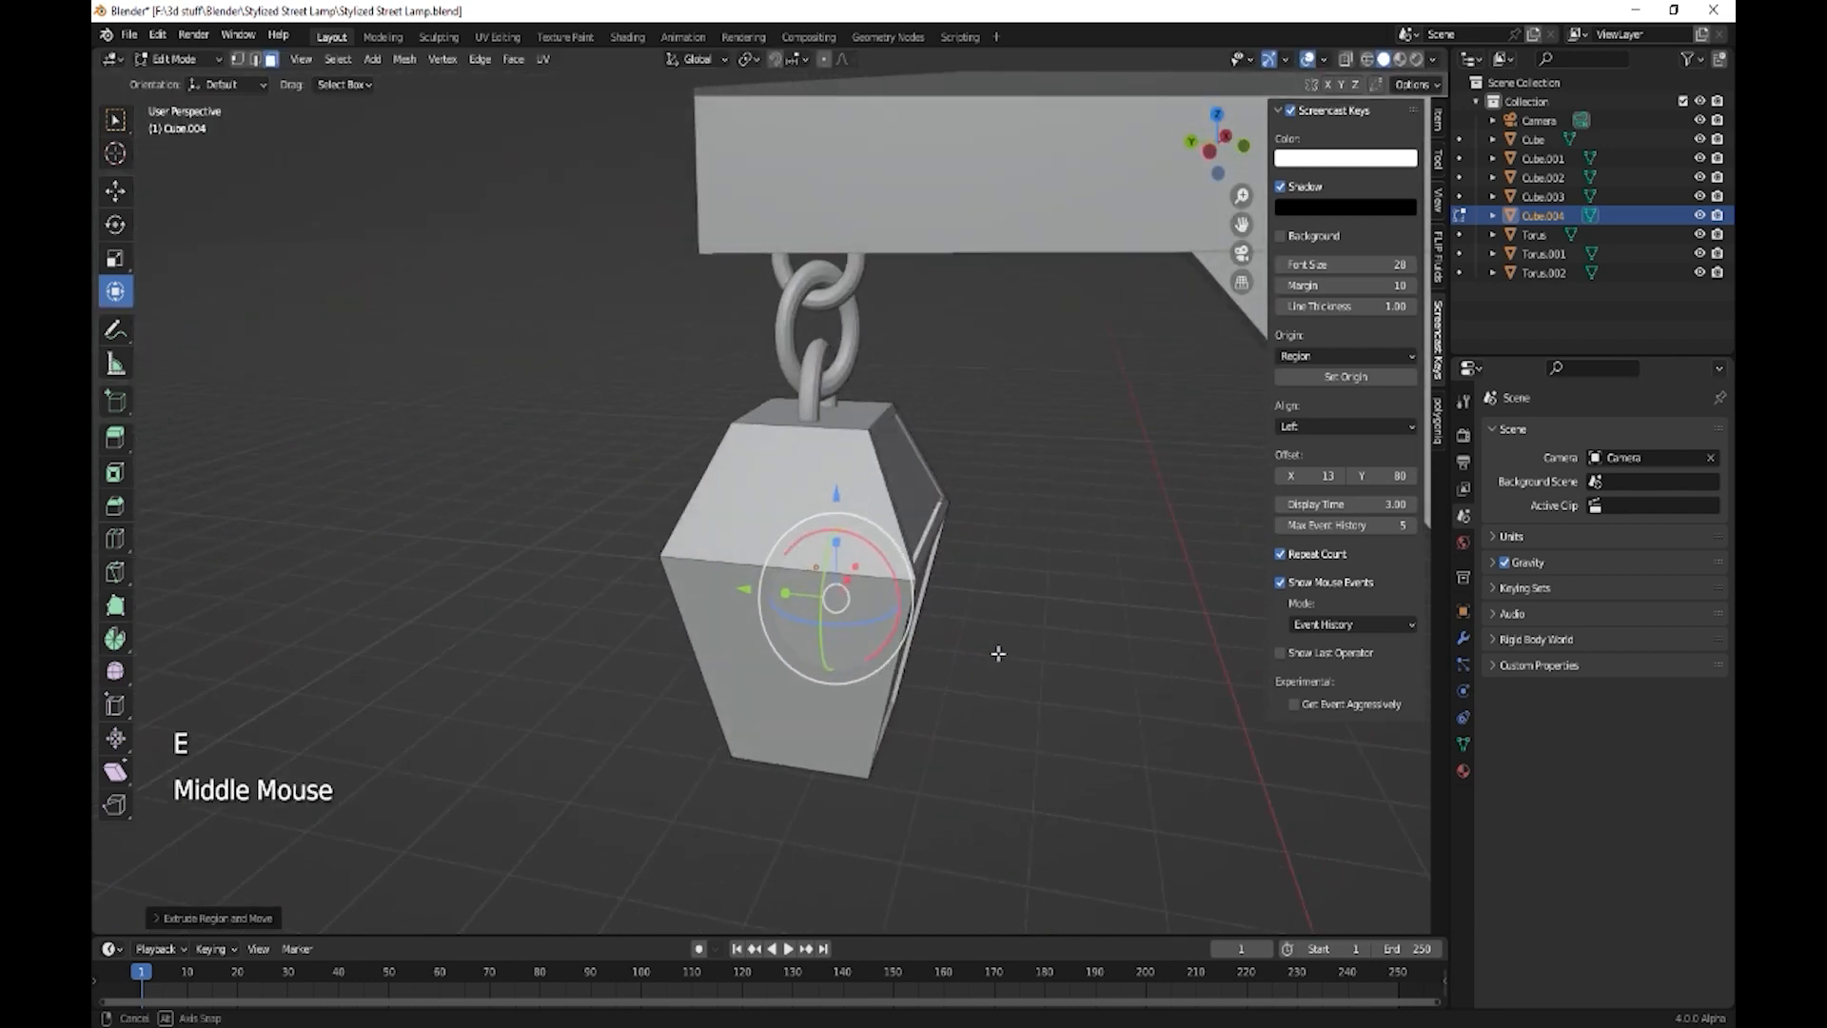
- Inset the lantern's roof face and lower face on the negative X side to form thin frames
{"action": "left_click", "coordinate": [801, 461]}
{"action": "key", "text": "i"}
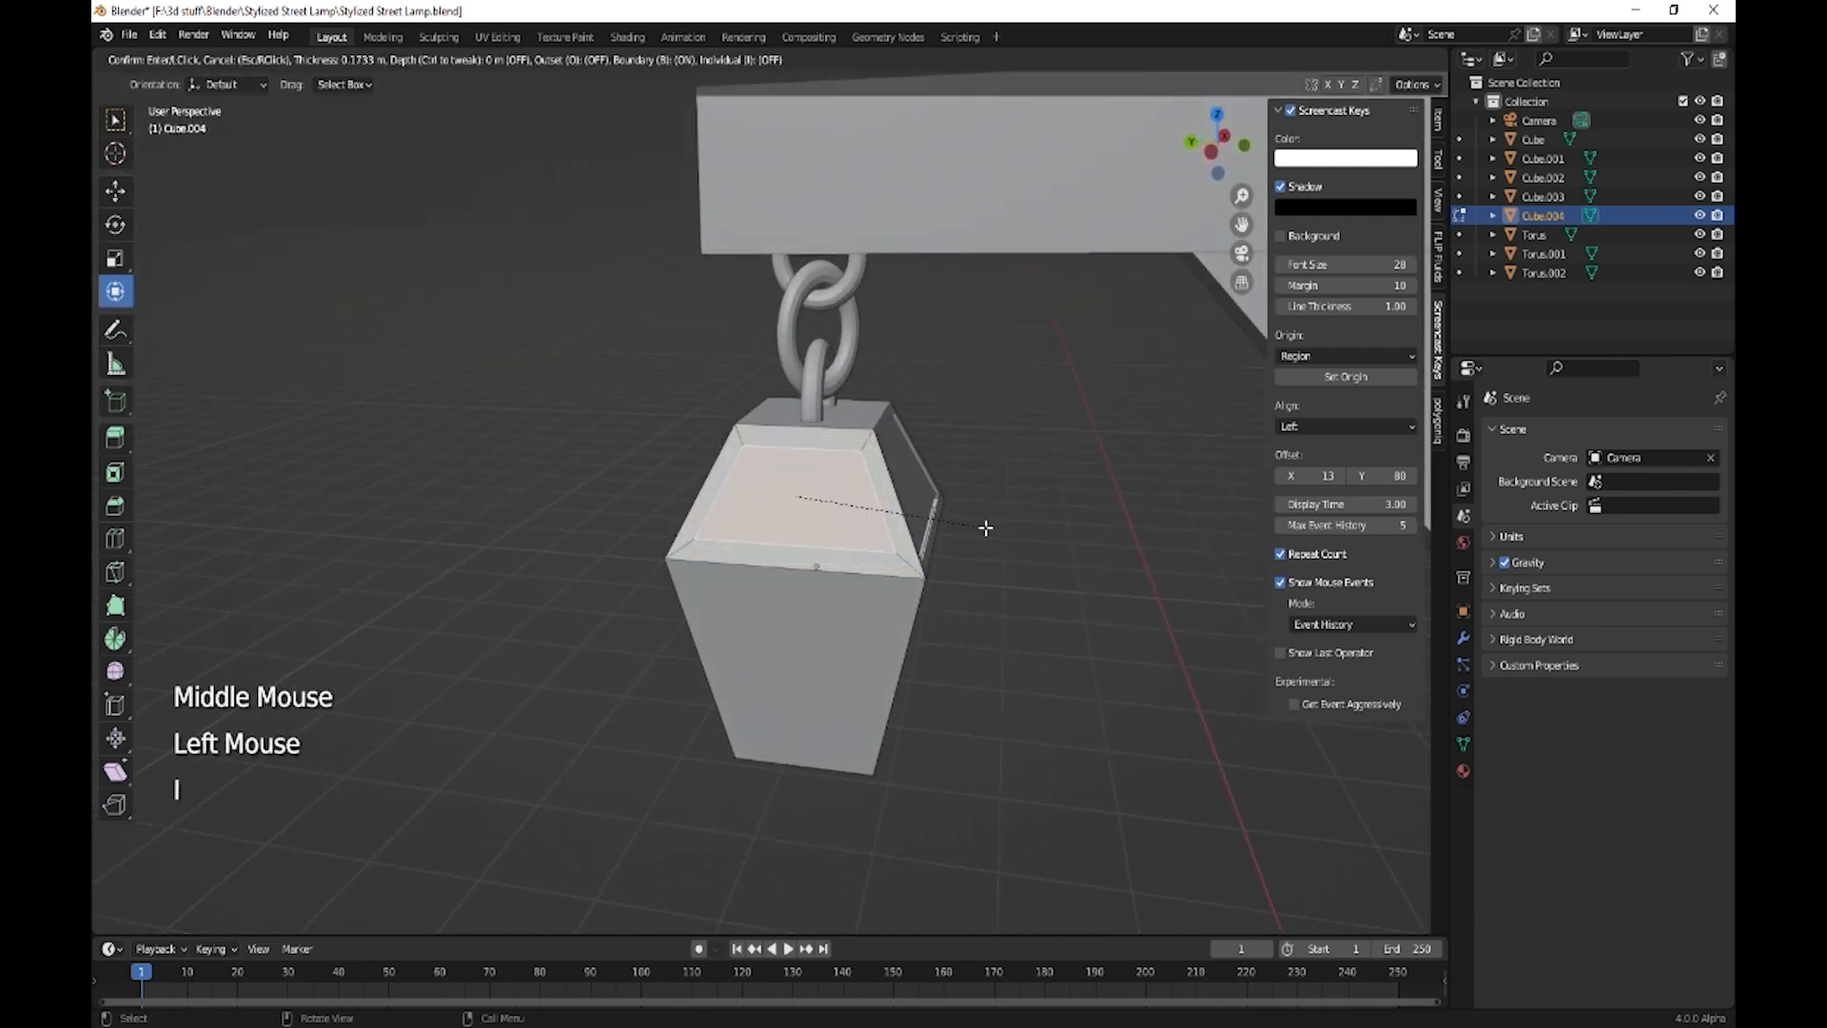
{"action": "left_click", "coordinate": [996, 527]}
{"action": "left_click", "coordinate": [909, 625]}
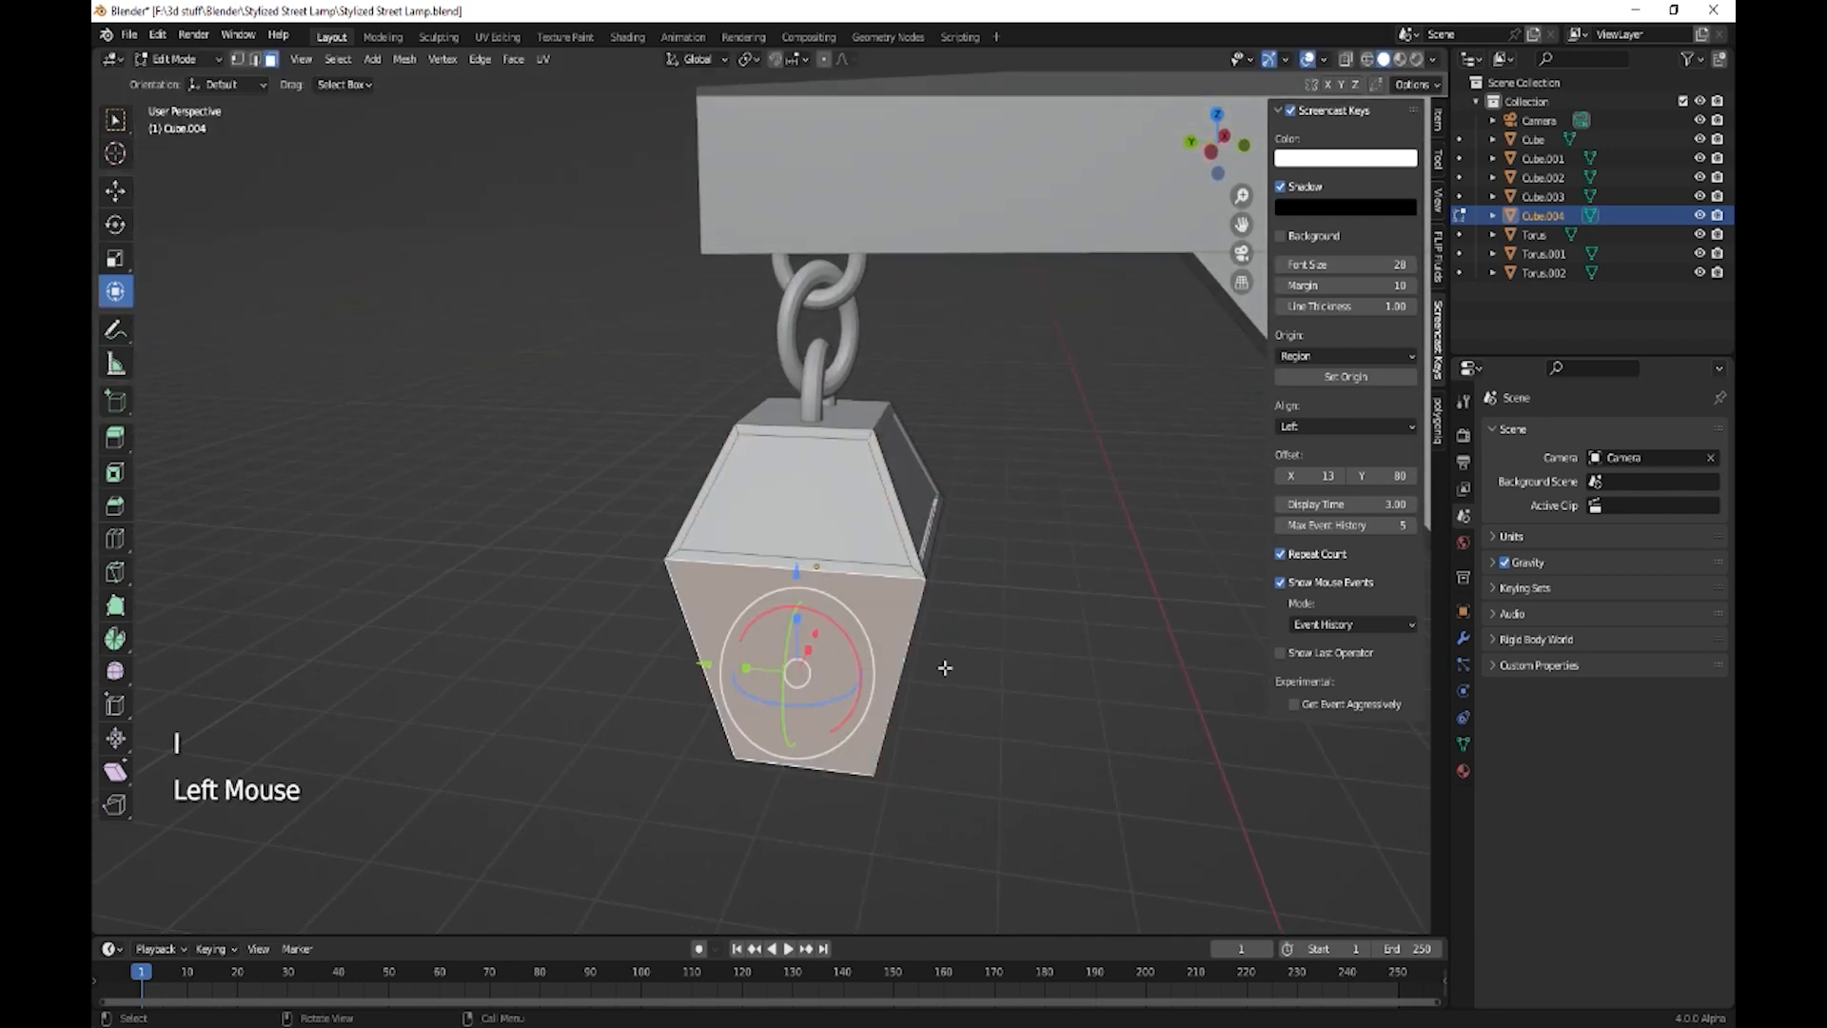
{"action": "key", "text": "i"}
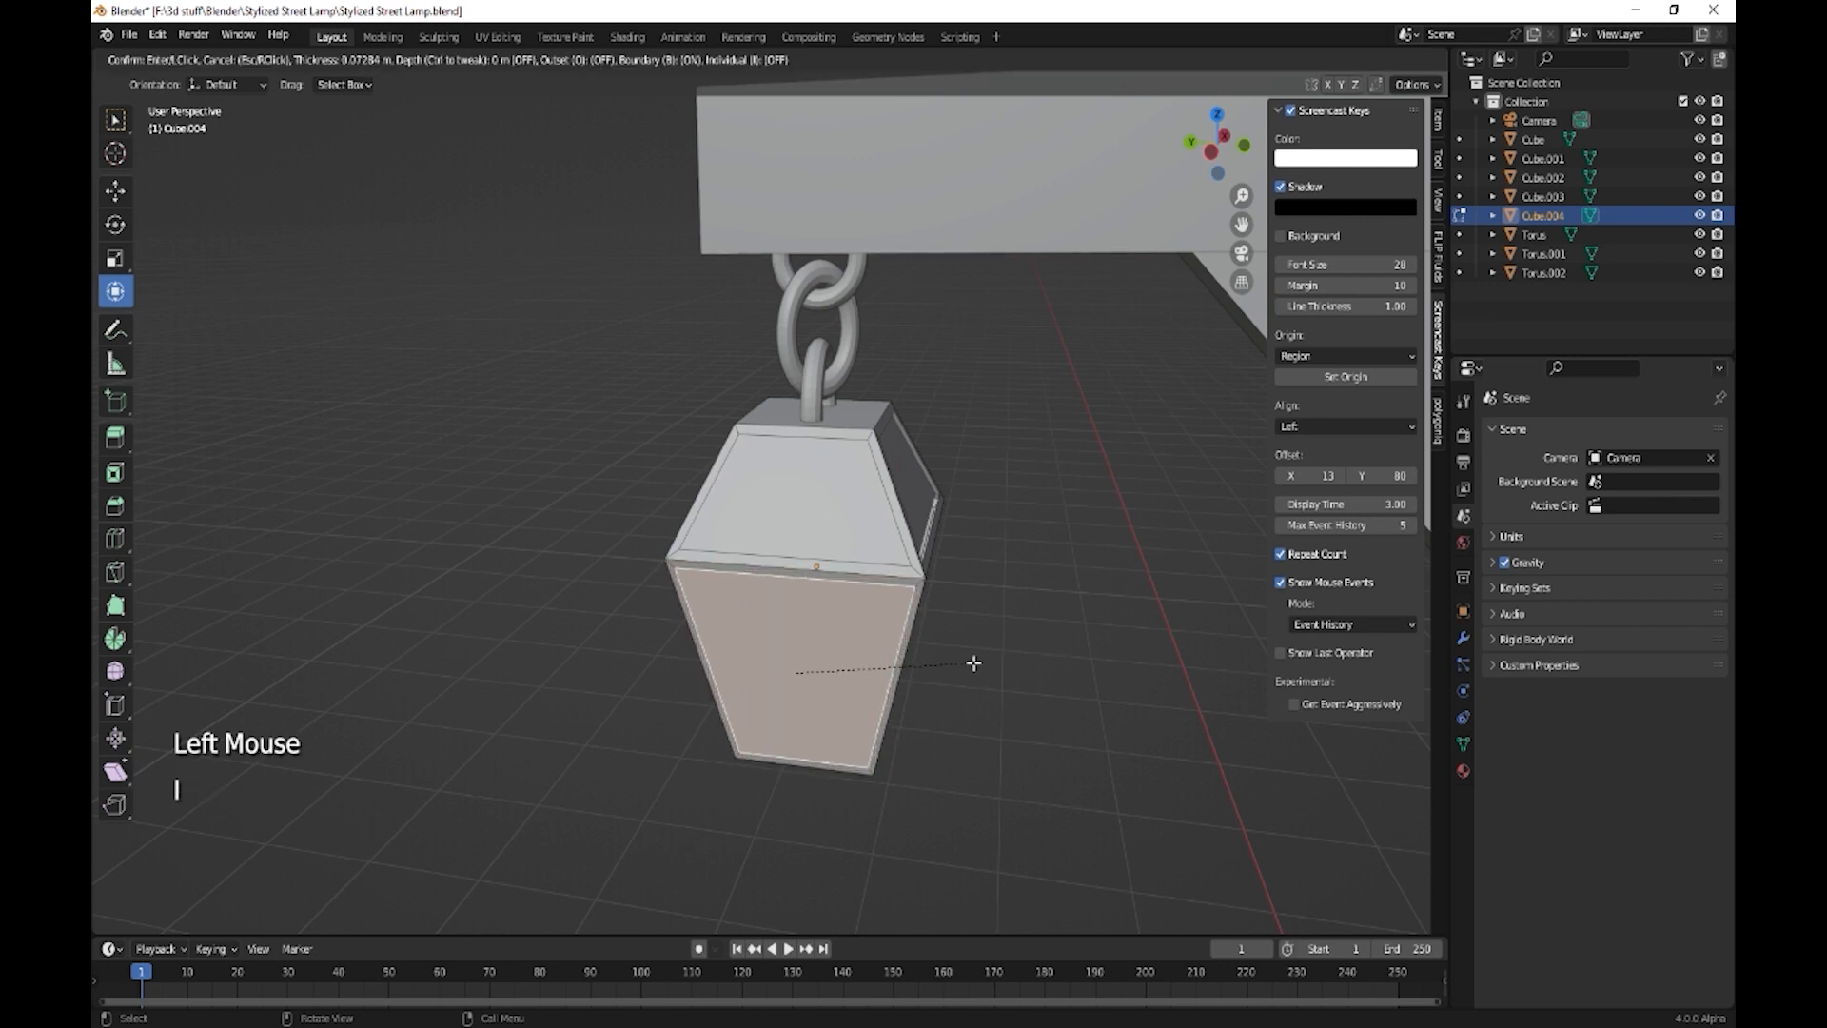
{"action": "left_click", "coordinate": [859, 657]}
- Extrude the inset lower panel and the inset roof panel on the lantern's negative X side slightly inward, the roof panel along X
{"action": "key", "text": "e"}
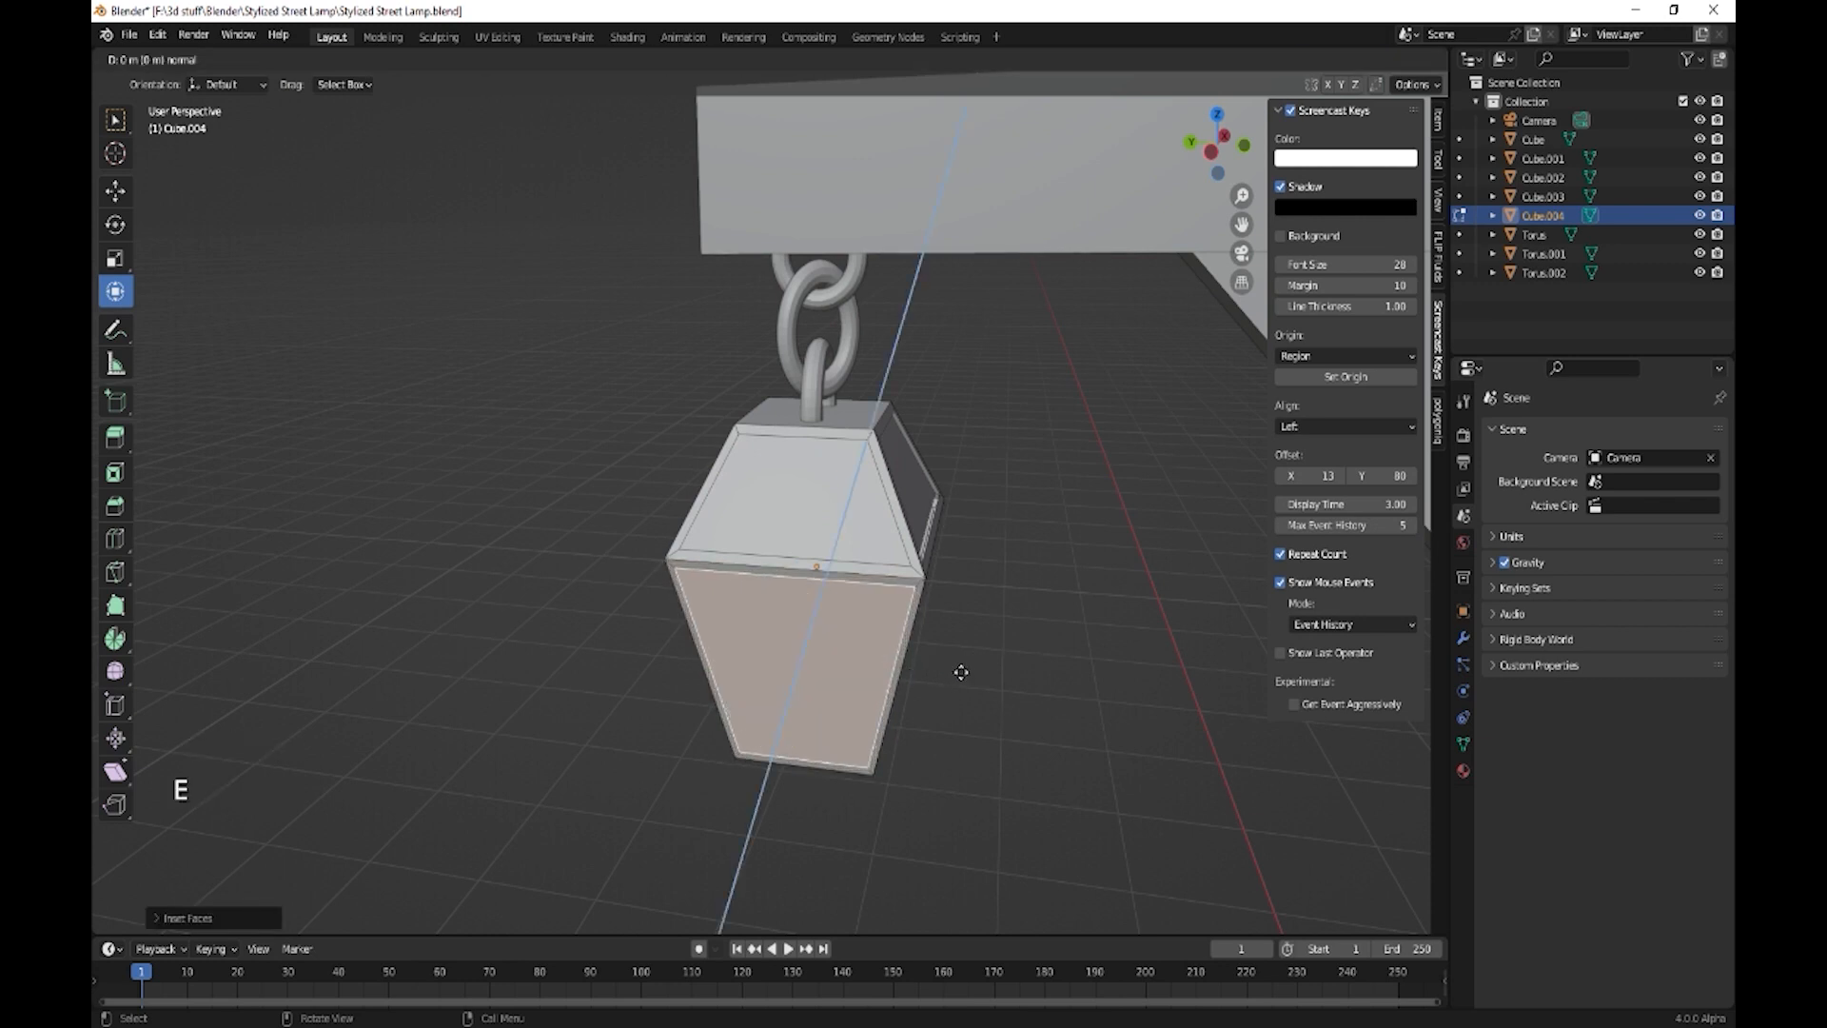
{"action": "left_click", "coordinate": [962, 671]}
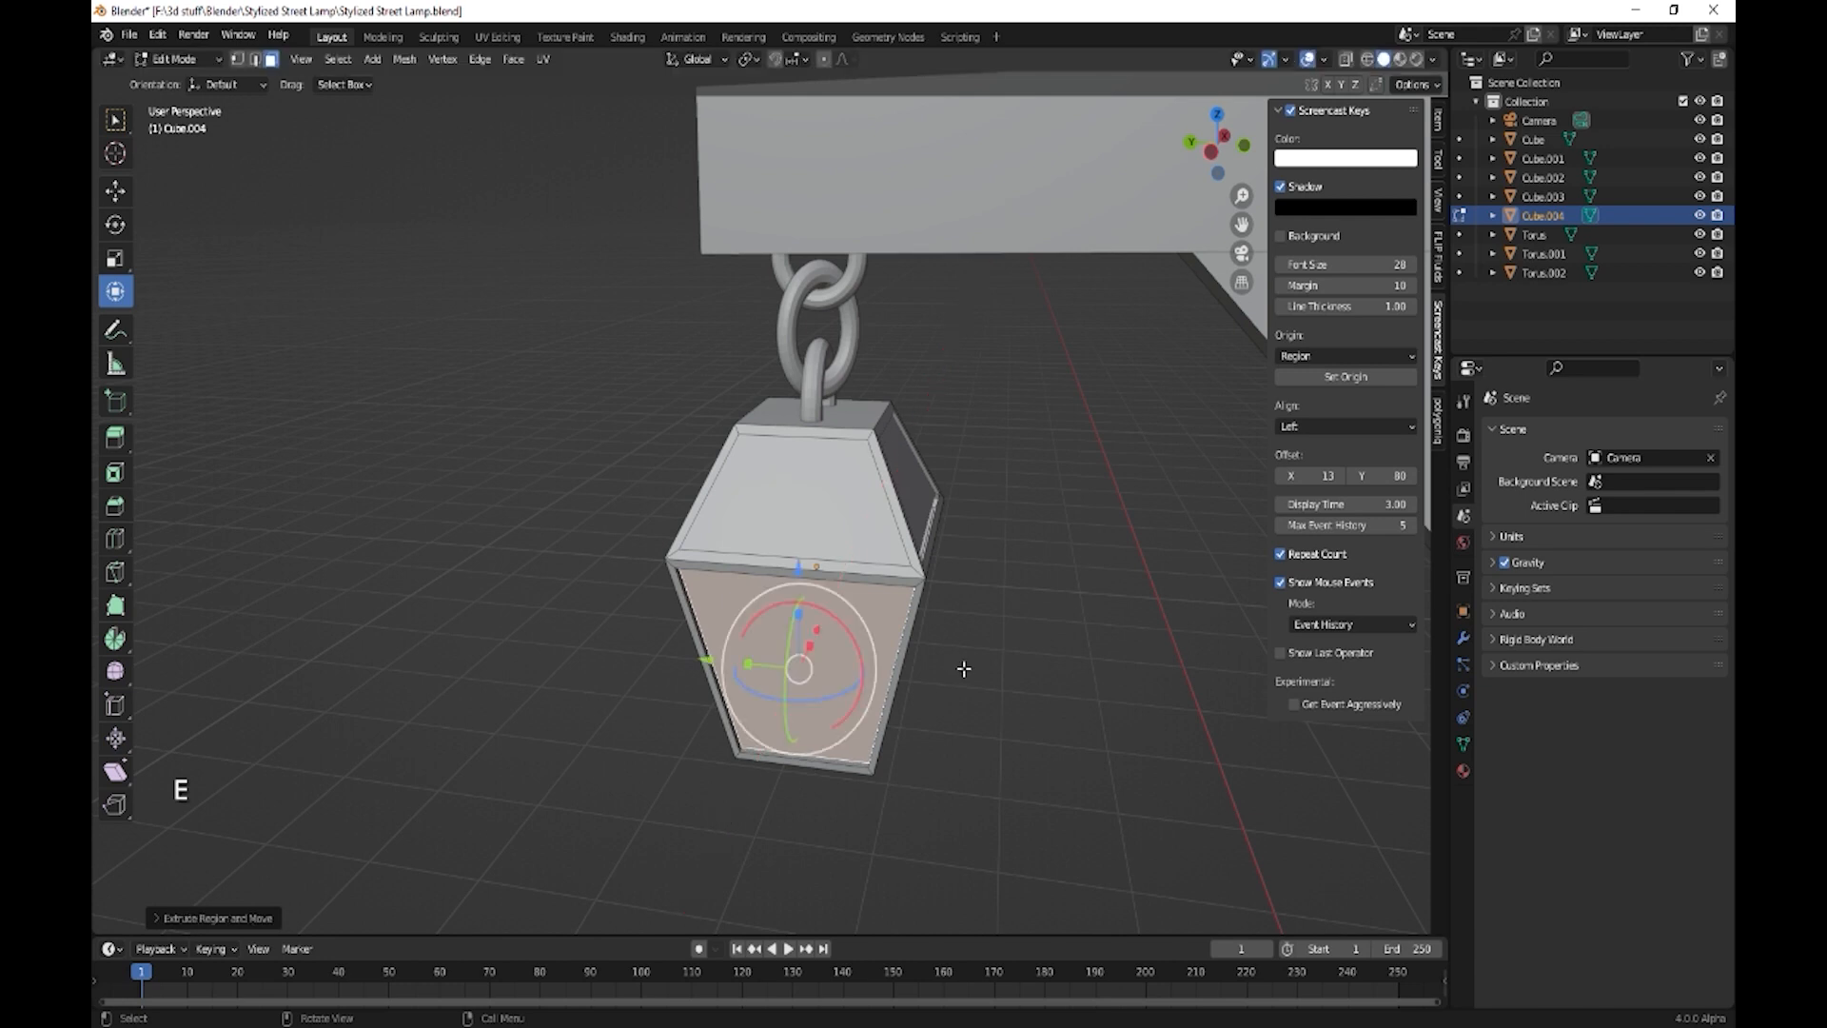
{"action": "left_click", "coordinate": [829, 496]}
{"action": "key", "text": "x"}
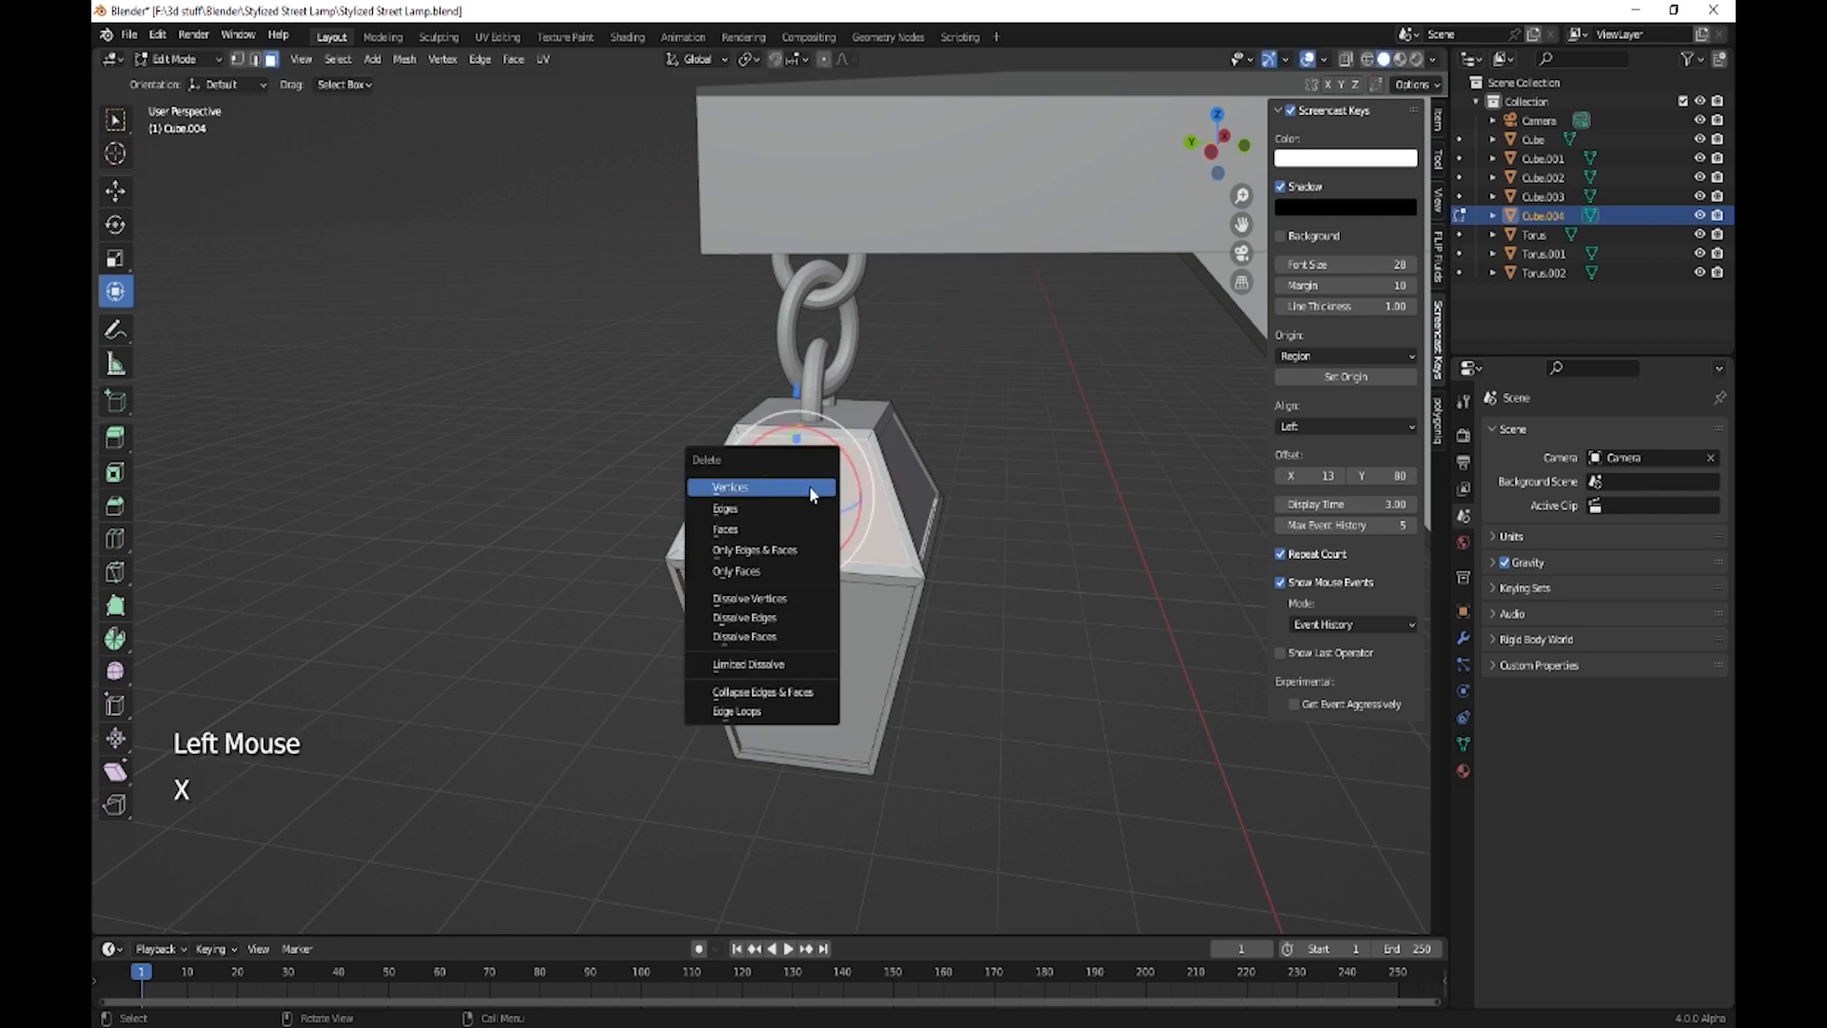
{"action": "key", "text": "Escape"}
{"action": "key", "text": "e"}
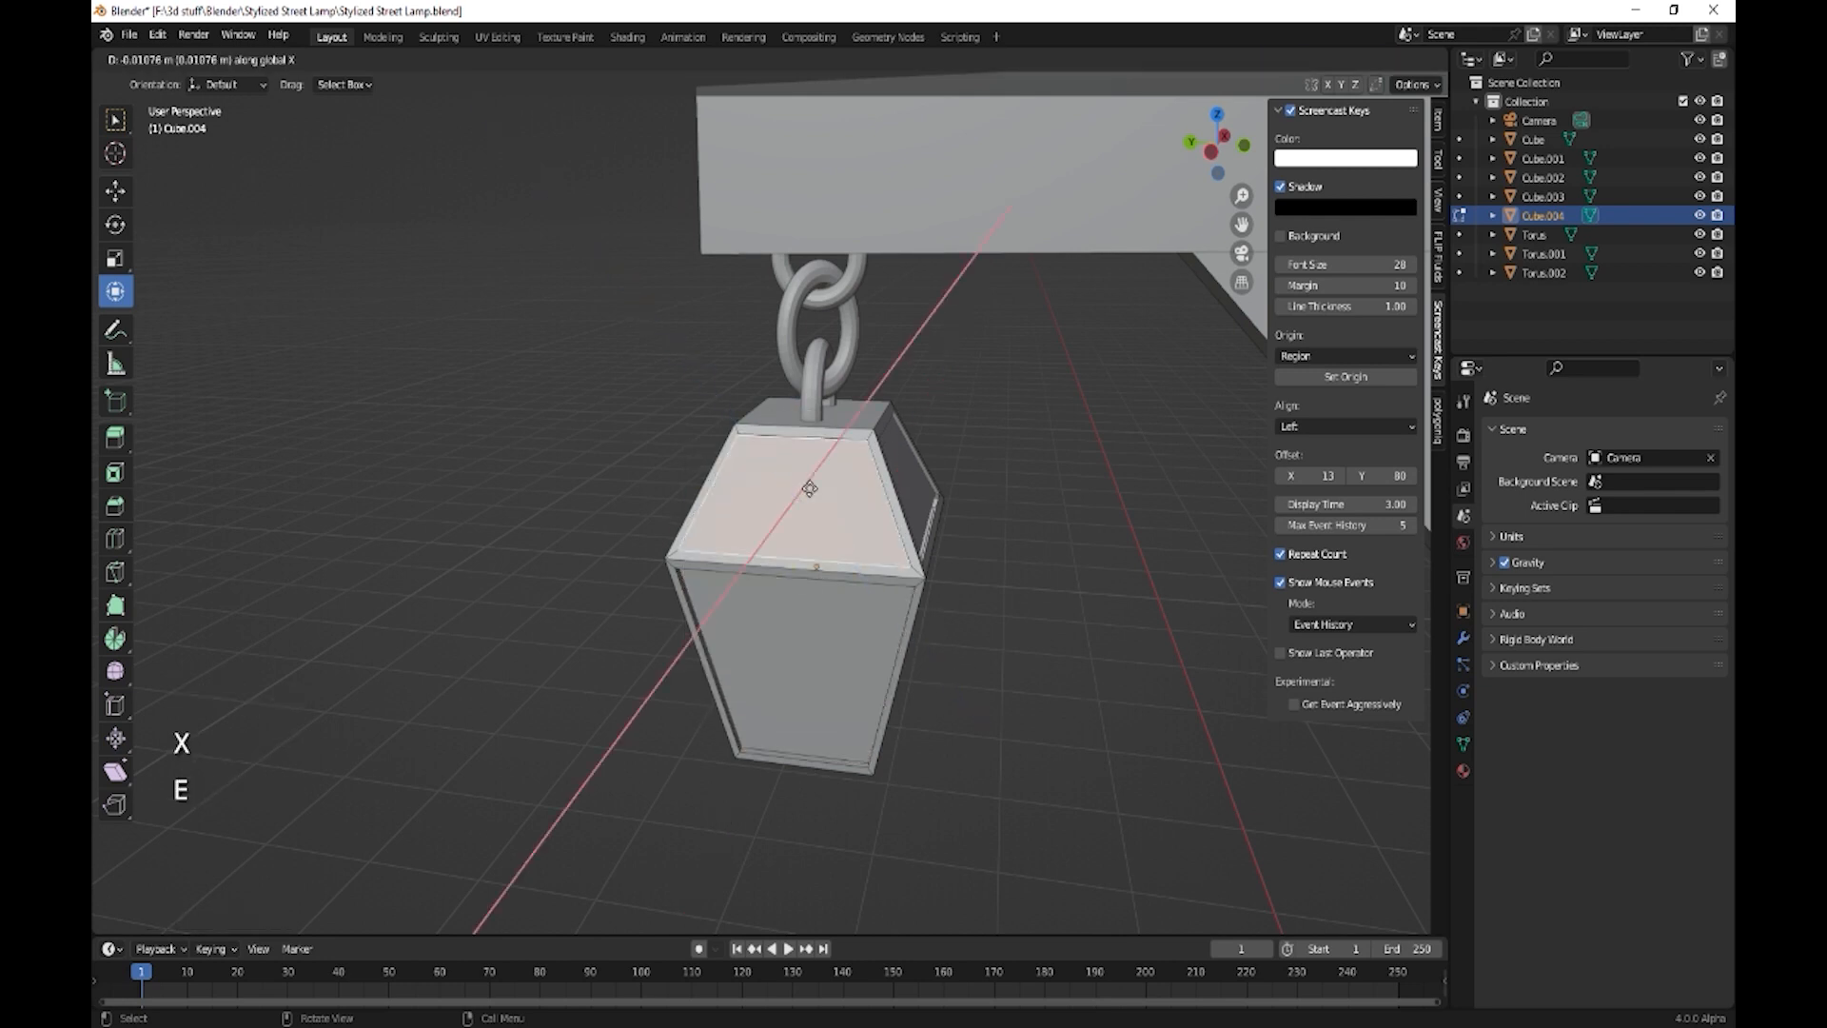
{"action": "key", "text": "x"}
{"action": "left_click", "coordinate": [814, 488]}
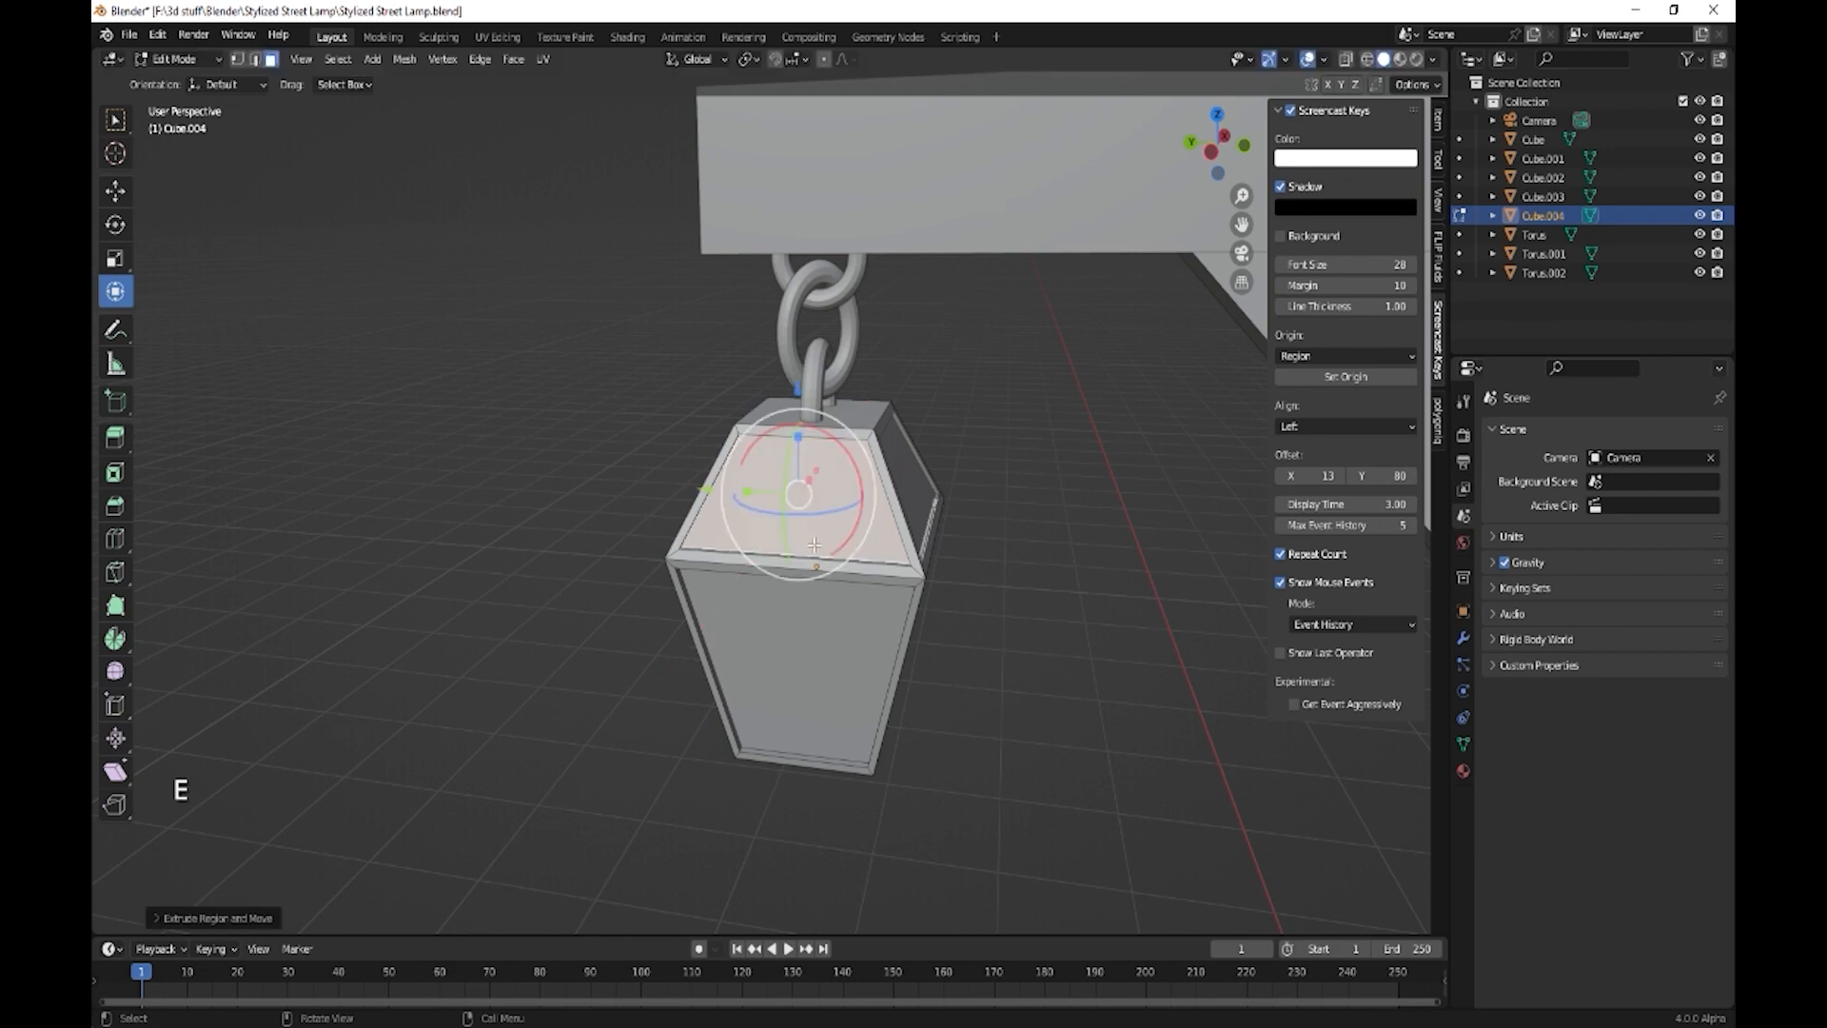
{"action": "middle_click_drag", "start_coordinate": [823, 662], "coordinate": [951, 670]}
{"action": "scroll", "coordinate": [889, 666], "scroll_direction": "down", "scroll_amount": 1}
{"action": "key", "text": "Tab"}
- Add a centred loop cut across the horizontal arm and raise it slightly along Z to bow the arm upward
{"action": "scroll", "coordinate": [738, 685], "scroll_direction": "down", "scroll_amount": 2}
{"action": "middle_click_drag", "start_coordinate": [738, 685], "coordinate": [859, 654], "text": "shift"}
{"action": "scroll", "coordinate": [808, 626], "scroll_direction": "down", "scroll_amount": 2}
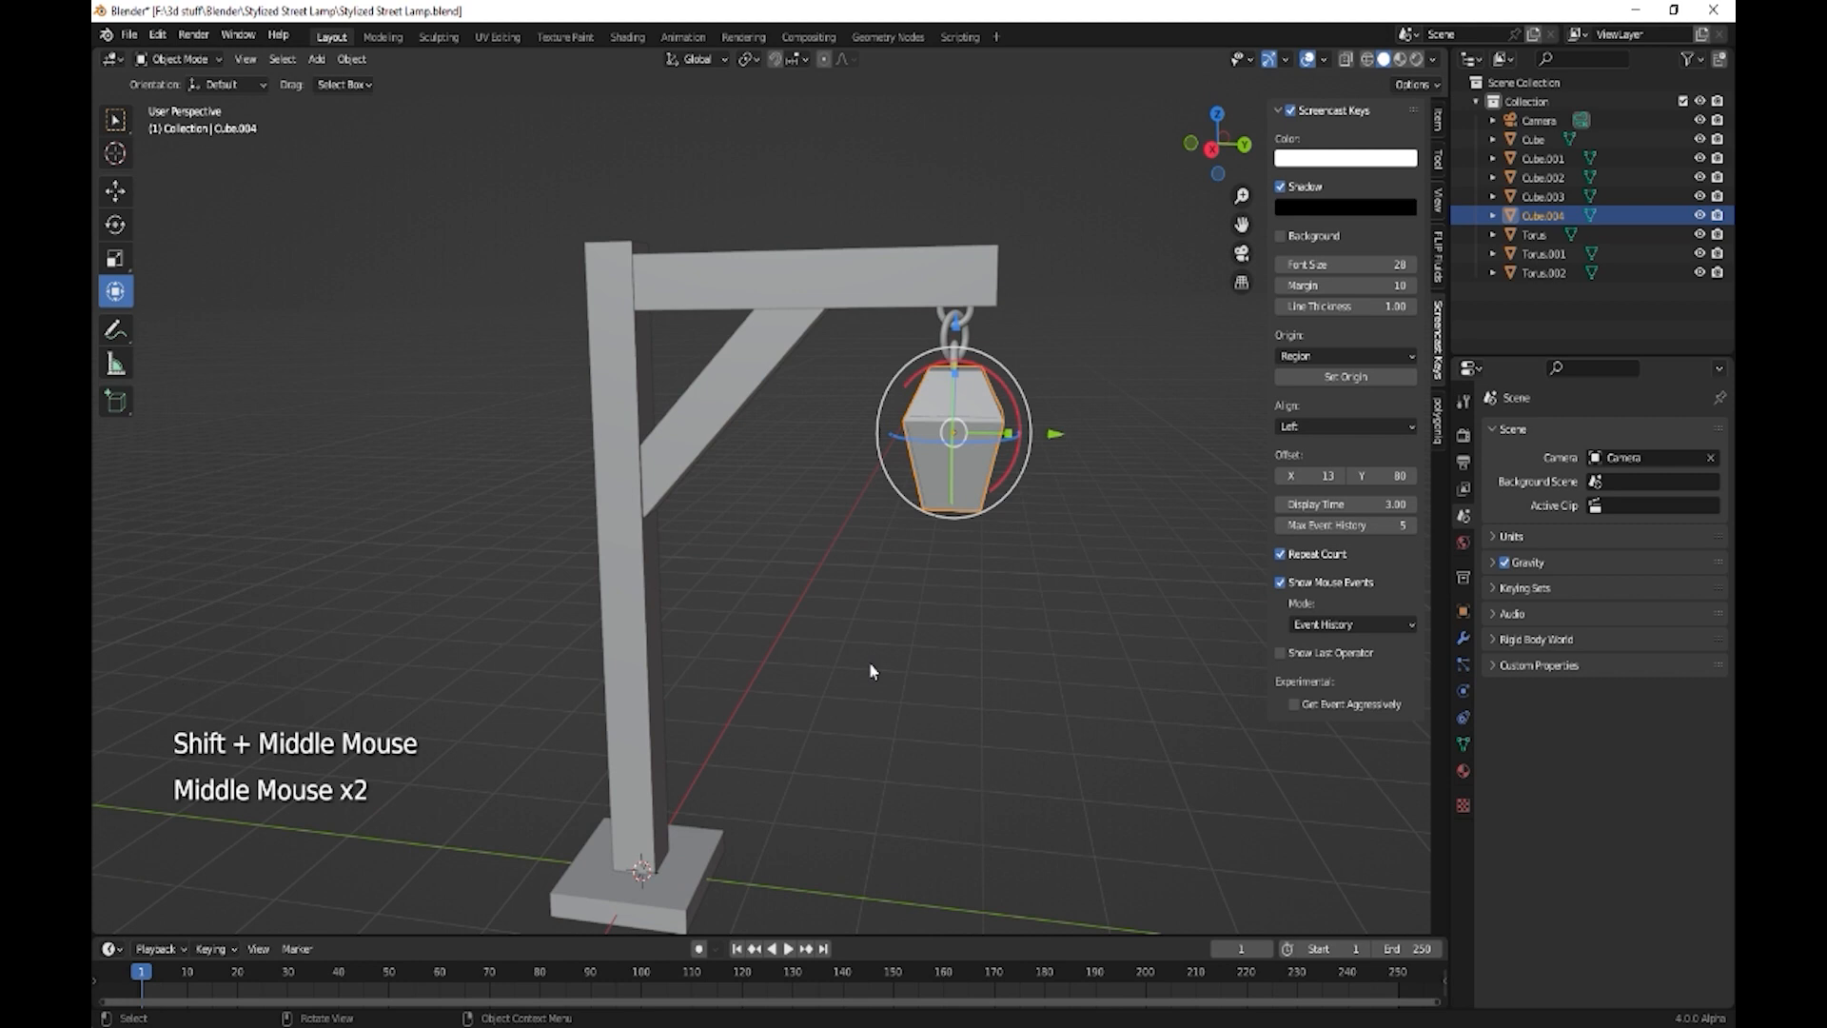
{"action": "key", "text": "Tab"}
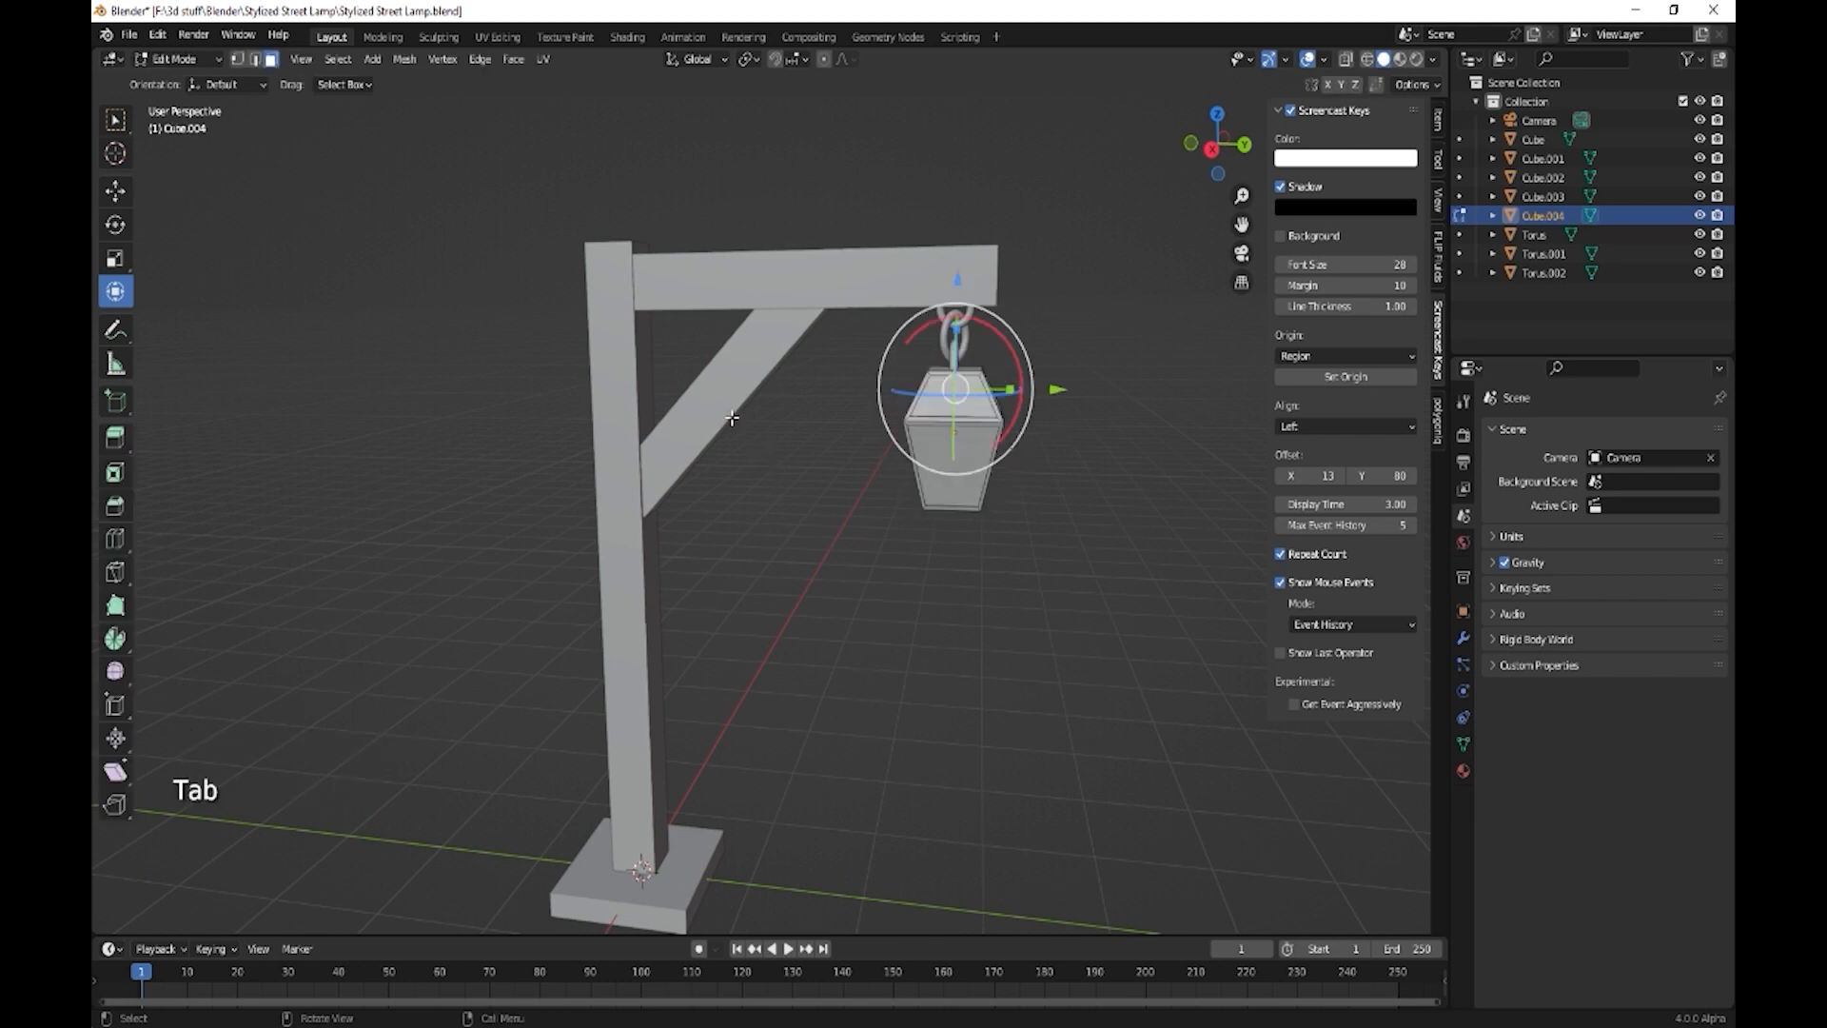
{"action": "key", "text": "Tab"}
{"action": "left_click", "coordinate": [802, 303]}
{"action": "key", "text": "Tab"}
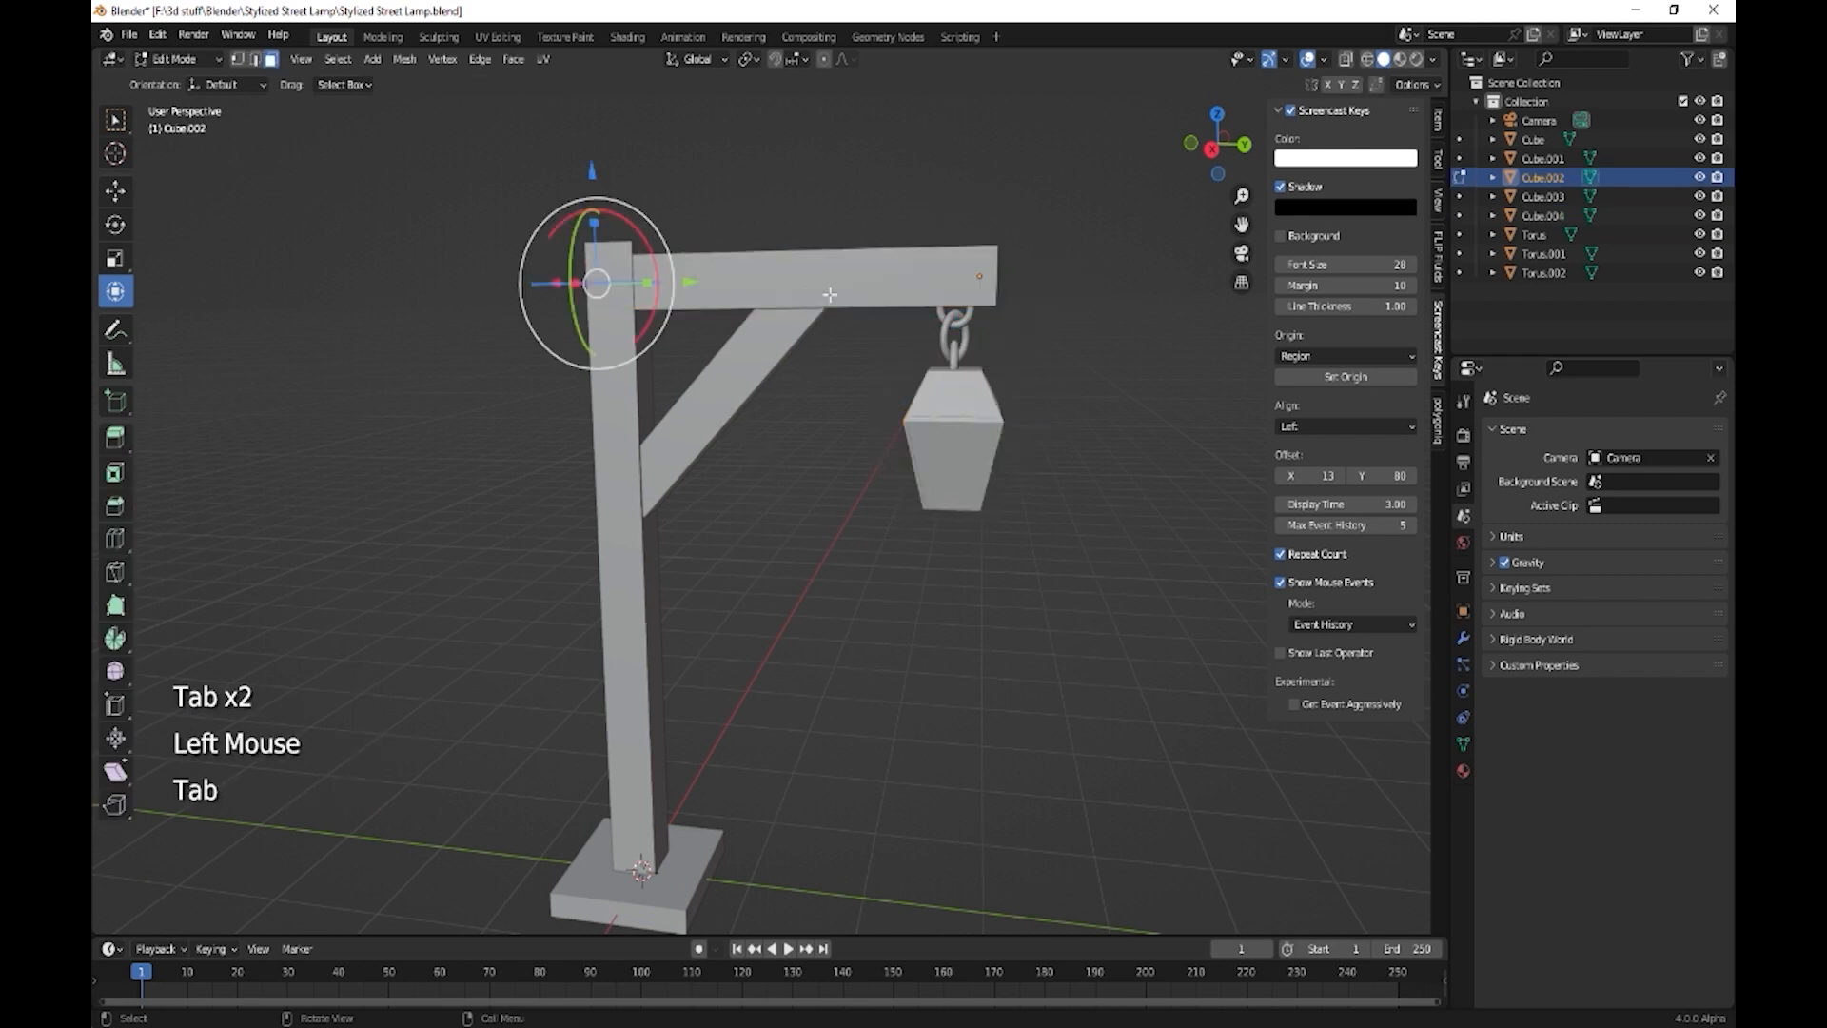
{"action": "key", "text": "ctrl+r"}
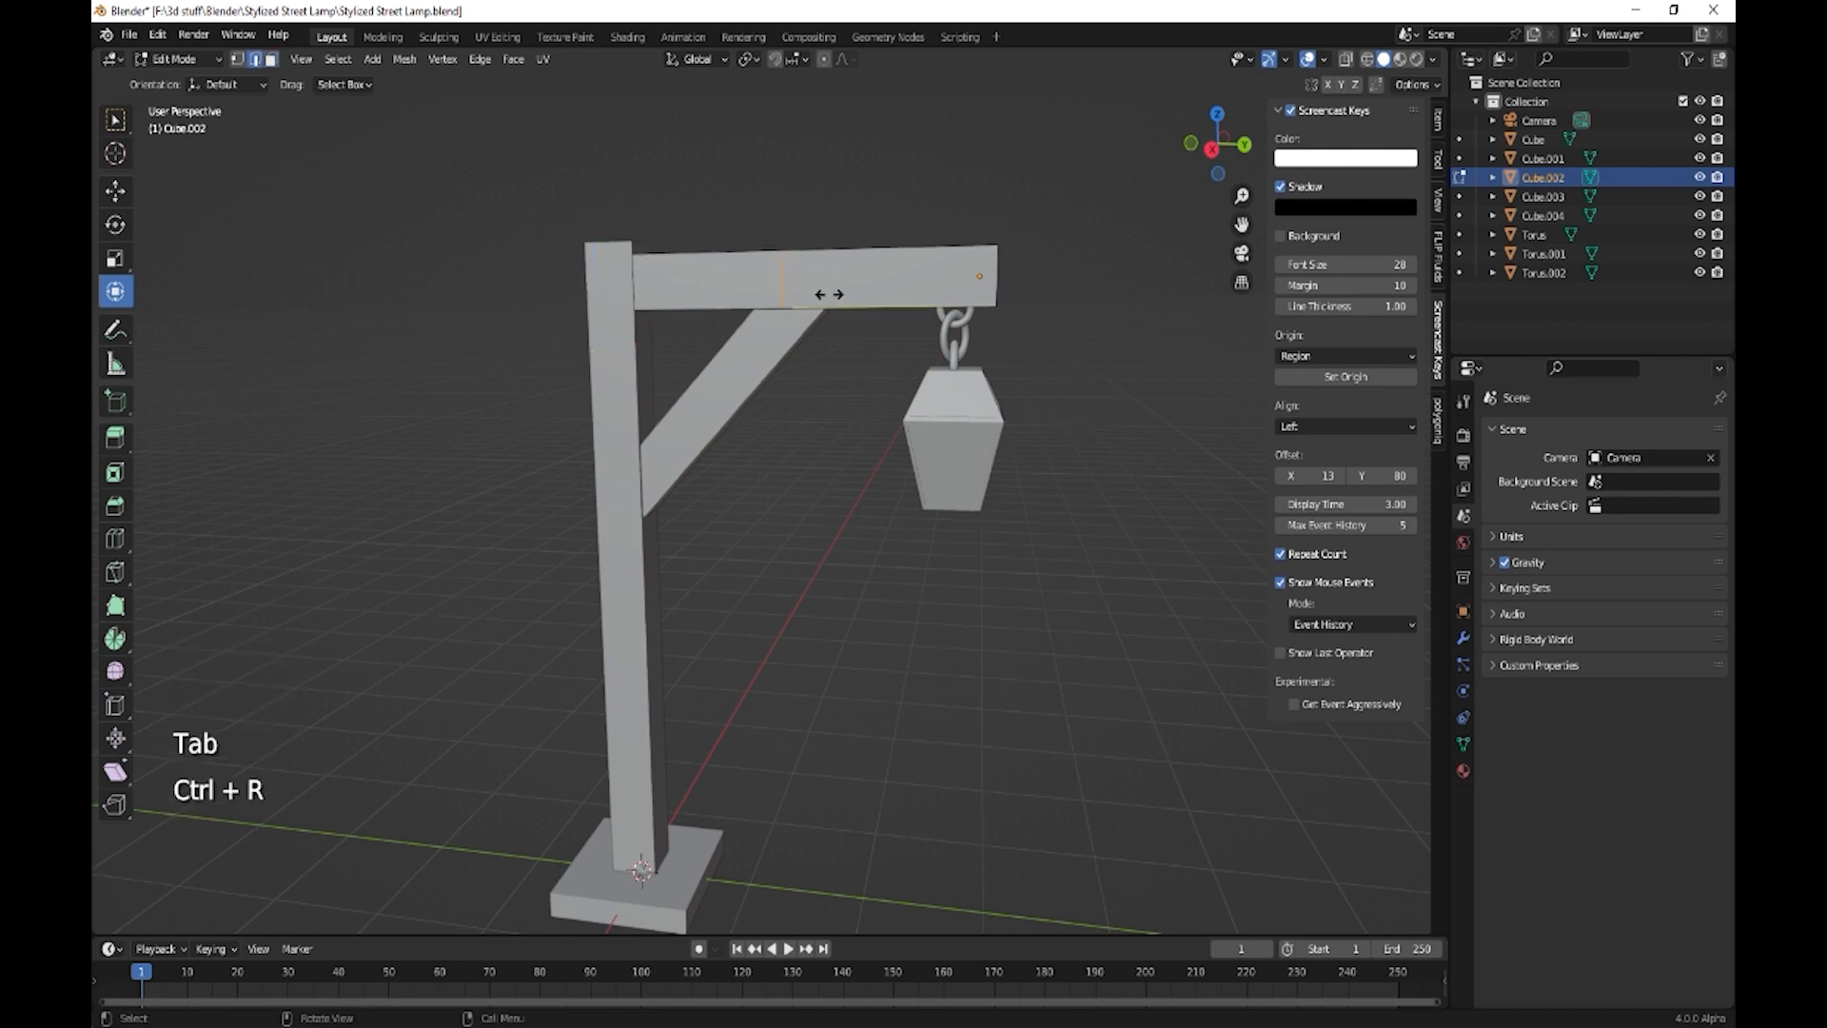
{"action": "left_click", "coordinate": [828, 294]}
{"action": "left_click", "coordinate": [827, 294]}
{"action": "left_click_drag", "start_coordinate": [789, 180], "coordinate": [787, 158]}
{"action": "key", "text": "Tab"}
- Add a centred loop cut to the diagonal brace and shift it outward along local Y to bend the brace toward the post-arm corner
{"action": "left_click", "coordinate": [729, 375]}
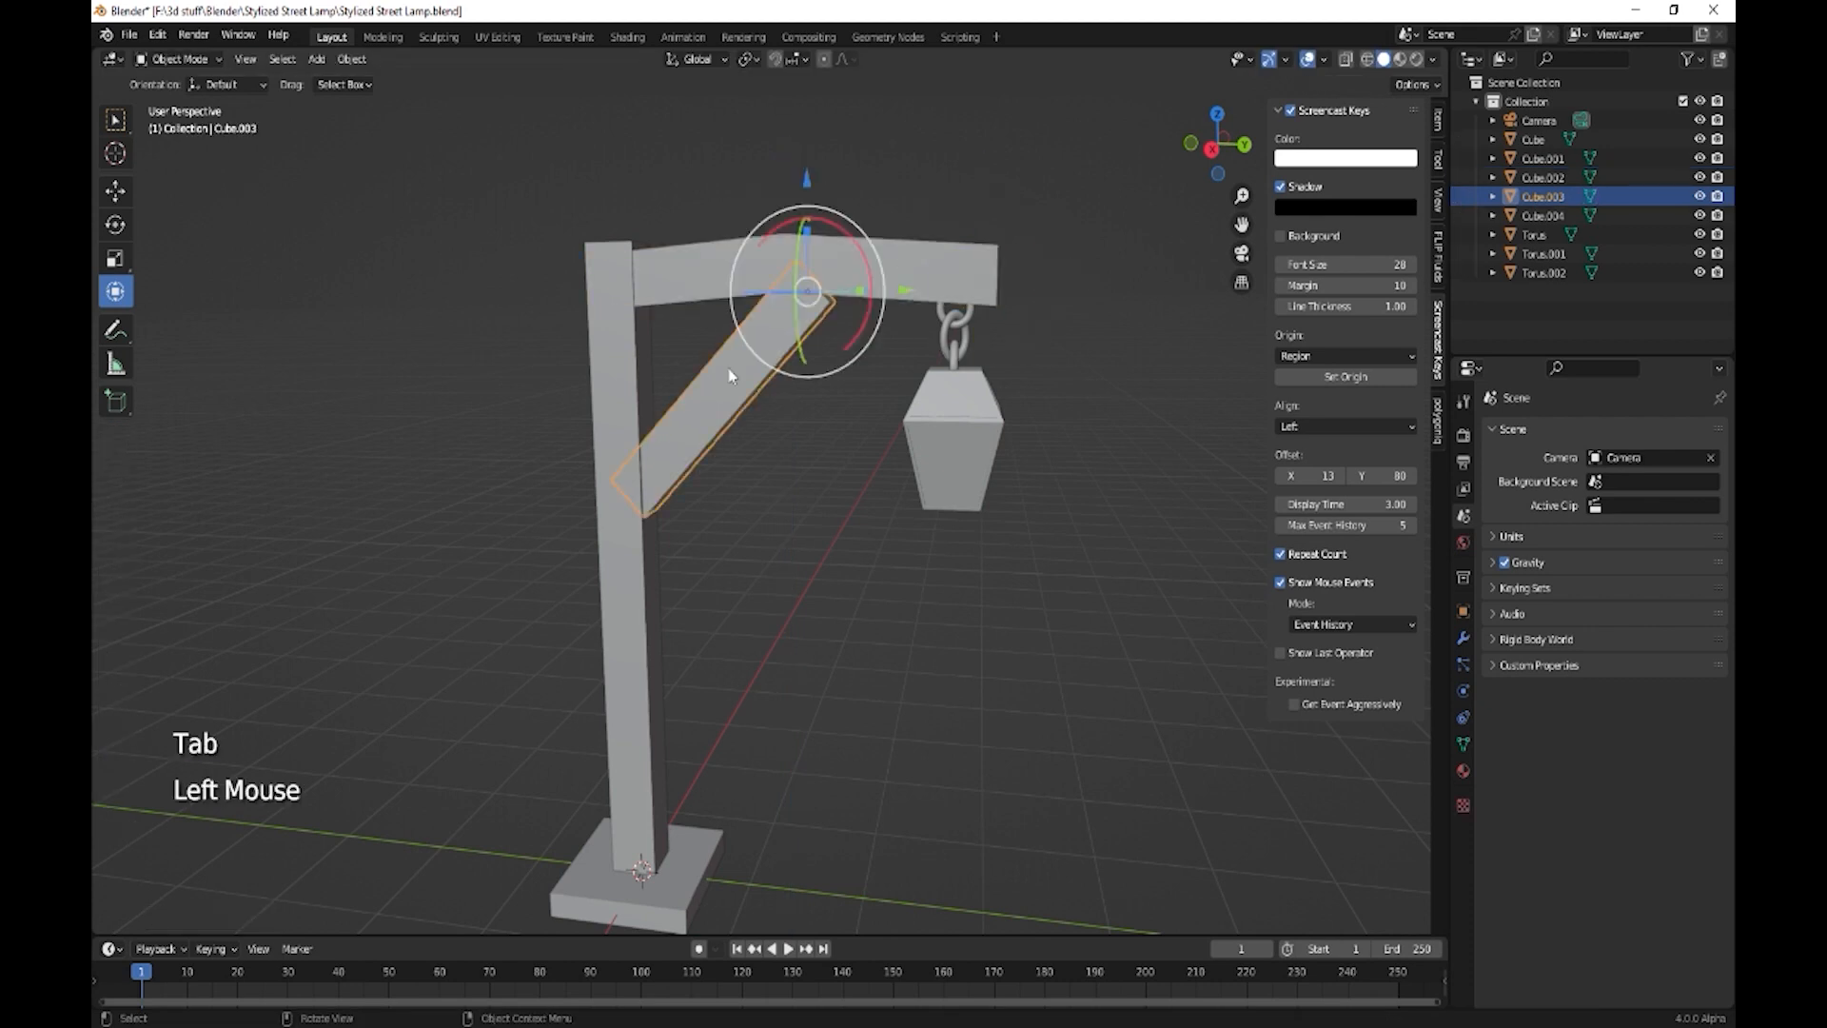
{"action": "key", "text": "Tab"}
{"action": "key", "text": "ctrl+r"}
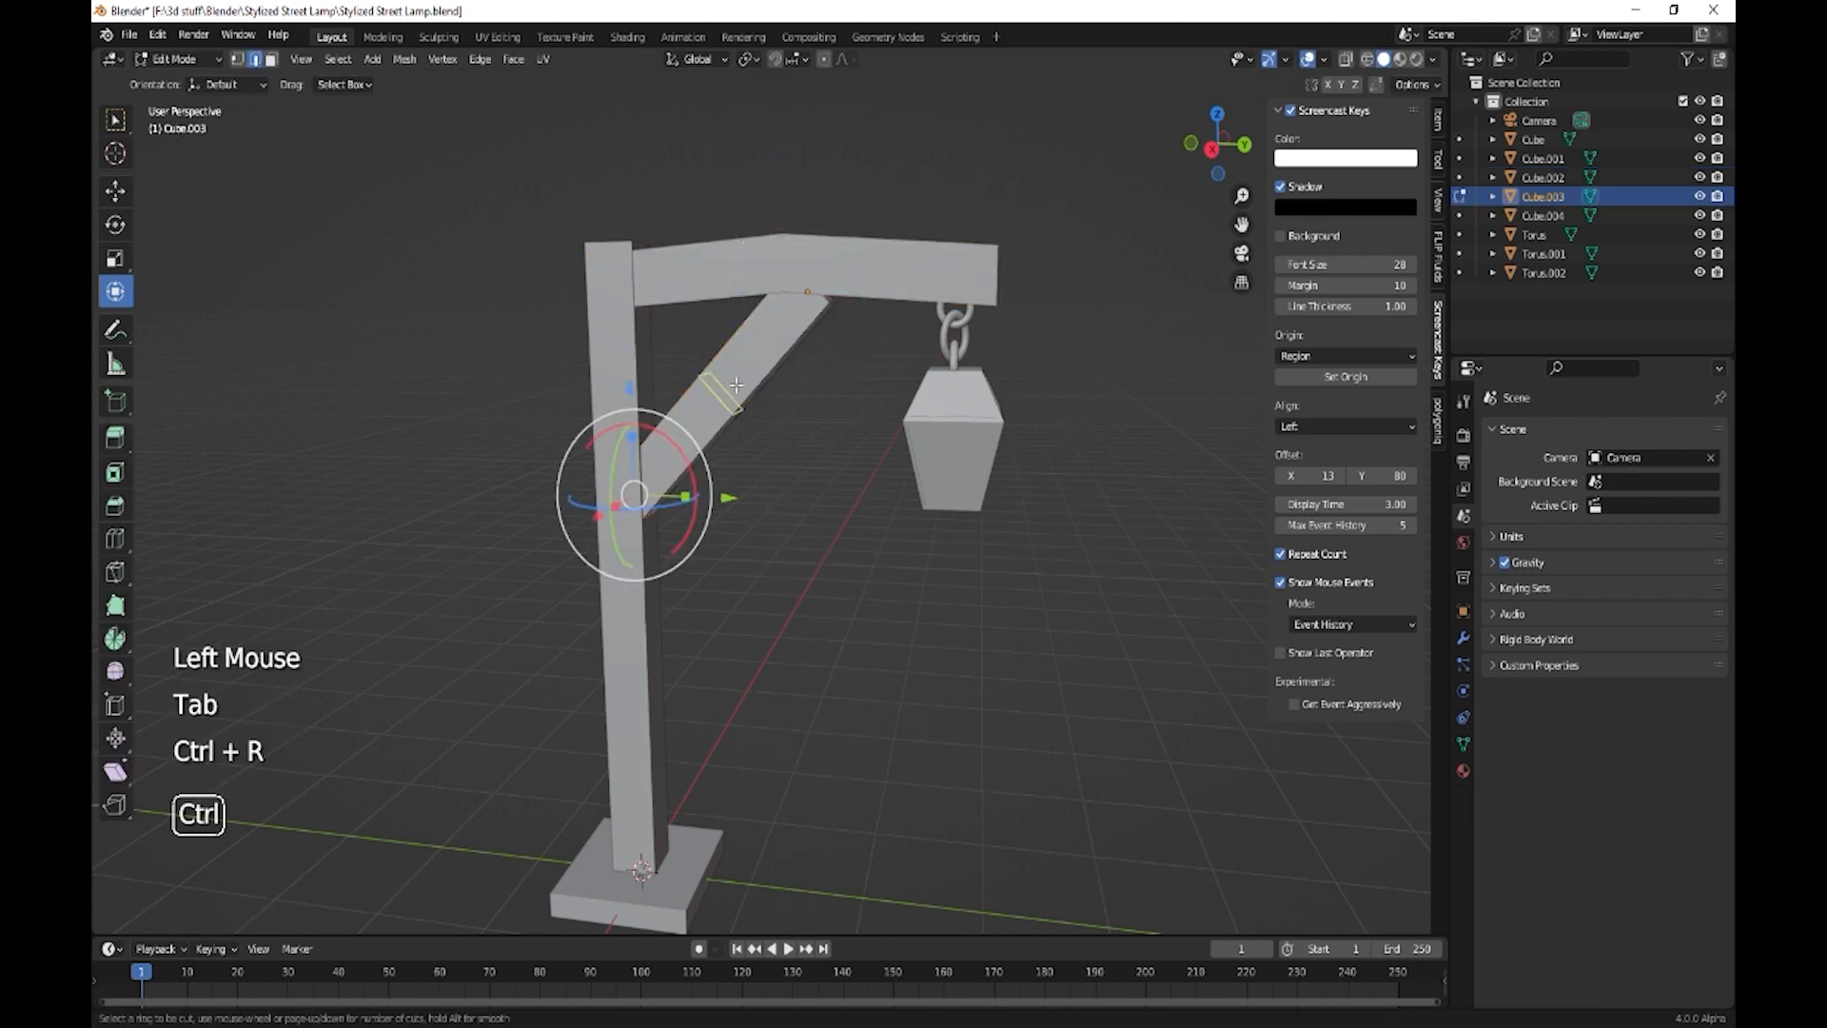
{"action": "left_click", "coordinate": [735, 385]}
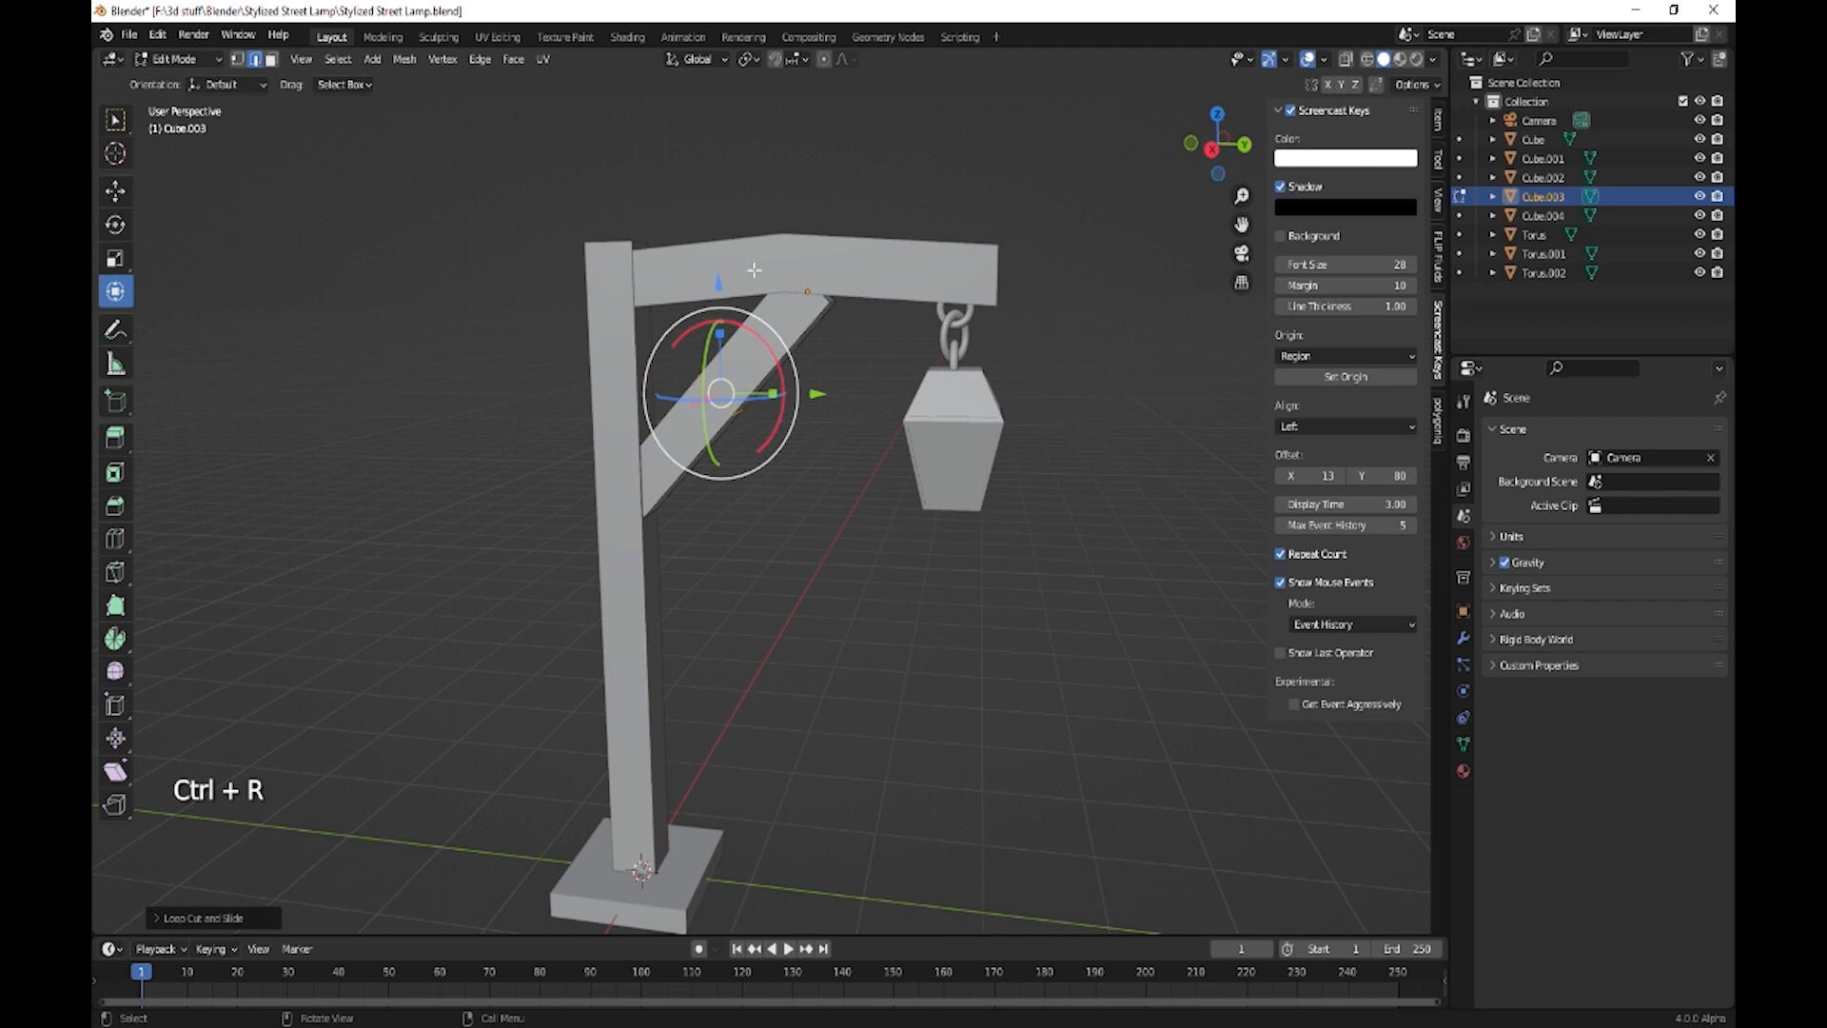
{"action": "left_click", "coordinate": [694, 65]}
{"action": "left_click", "coordinate": [723, 142]}
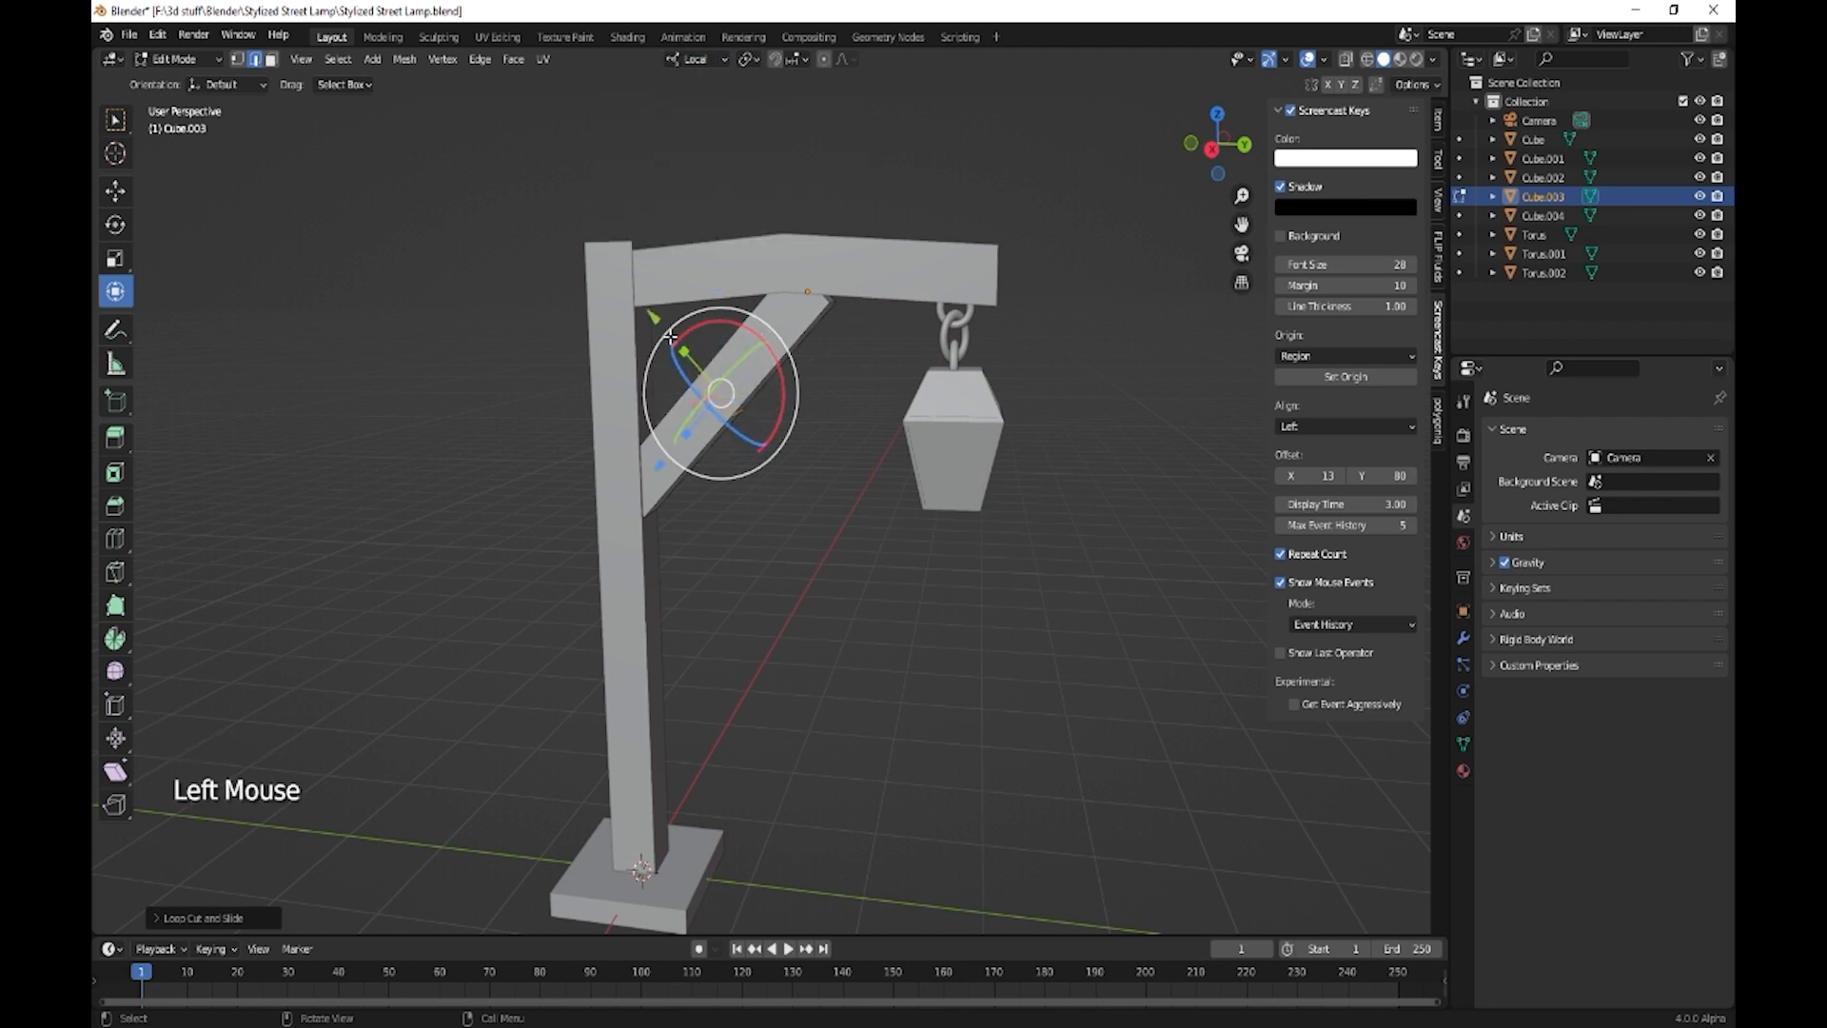
{"action": "left_click_drag", "start_coordinate": [671, 335], "coordinate": [650, 309]}
{"action": "left_click", "coordinate": [630, 580]}
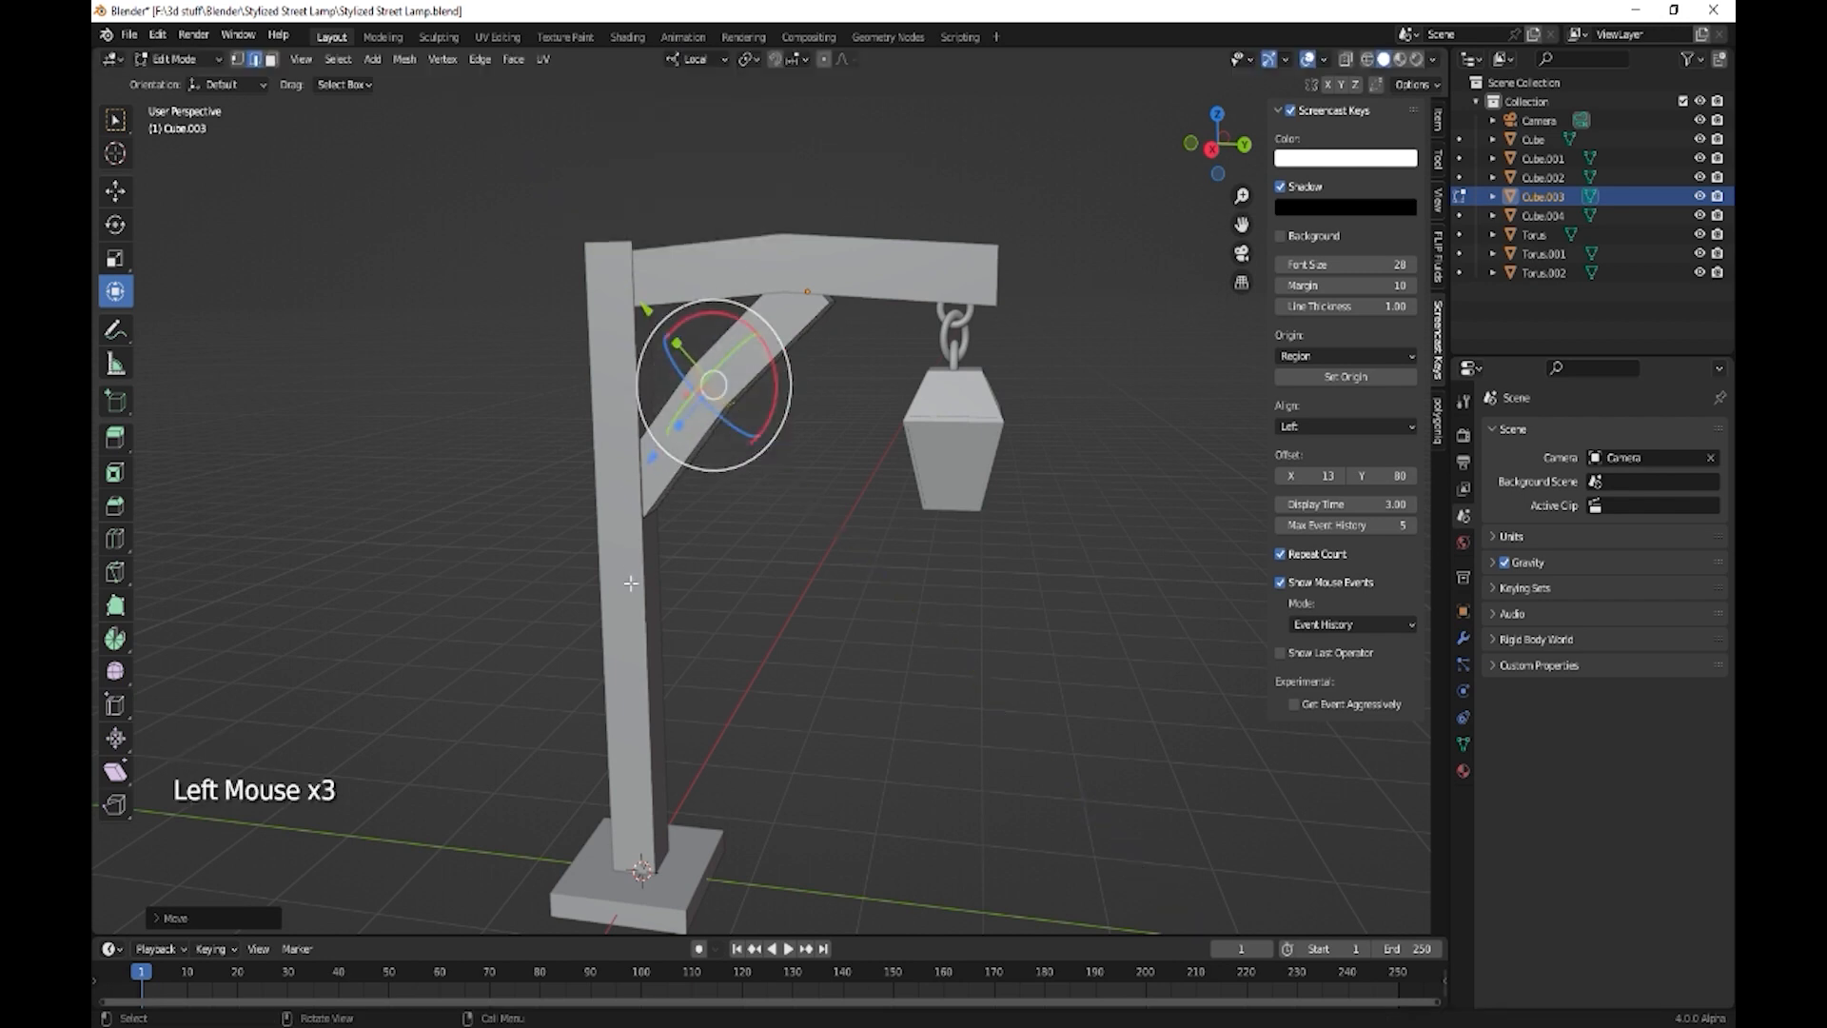
{"action": "key", "text": "Tab"}
- Add a loop cut in the lower part of the post and shift it slightly along Y toward the lantern side
{"action": "left_click", "coordinate": [630, 587]}
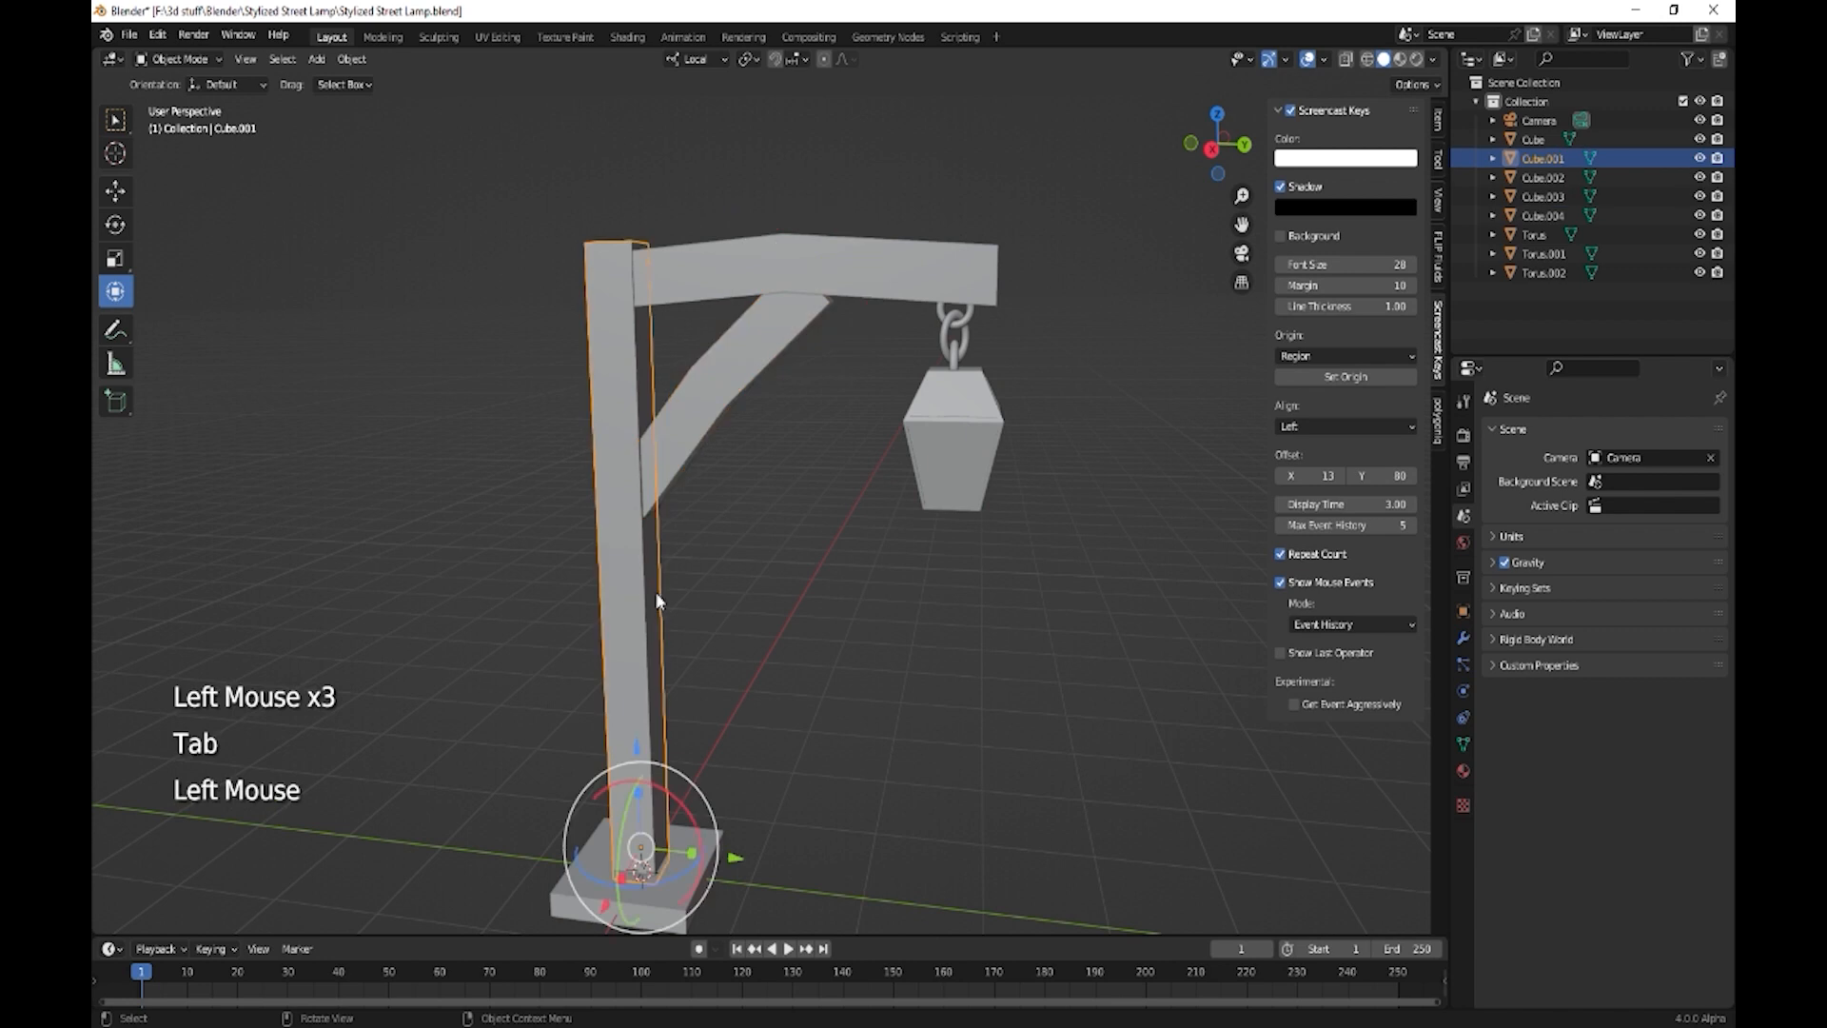
{"action": "key", "text": "Tab"}
{"action": "key", "text": "shift+r"}
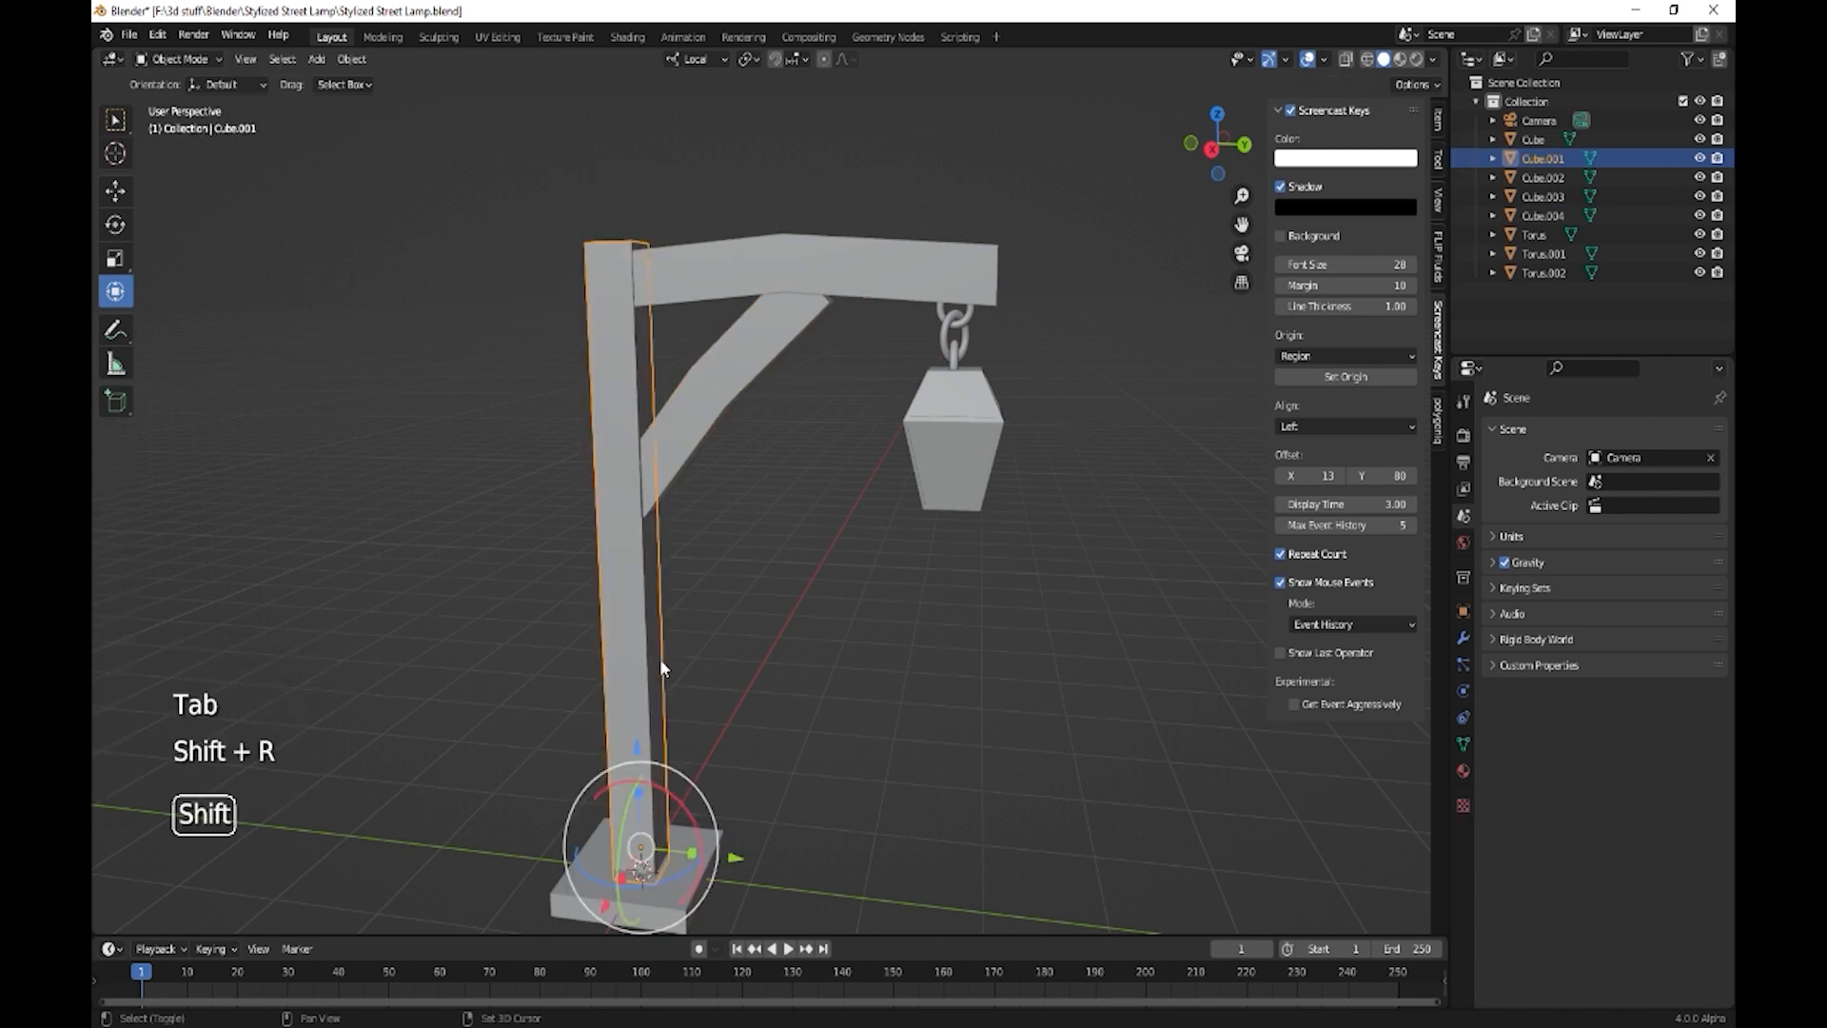
{"action": "key", "text": "Tab"}
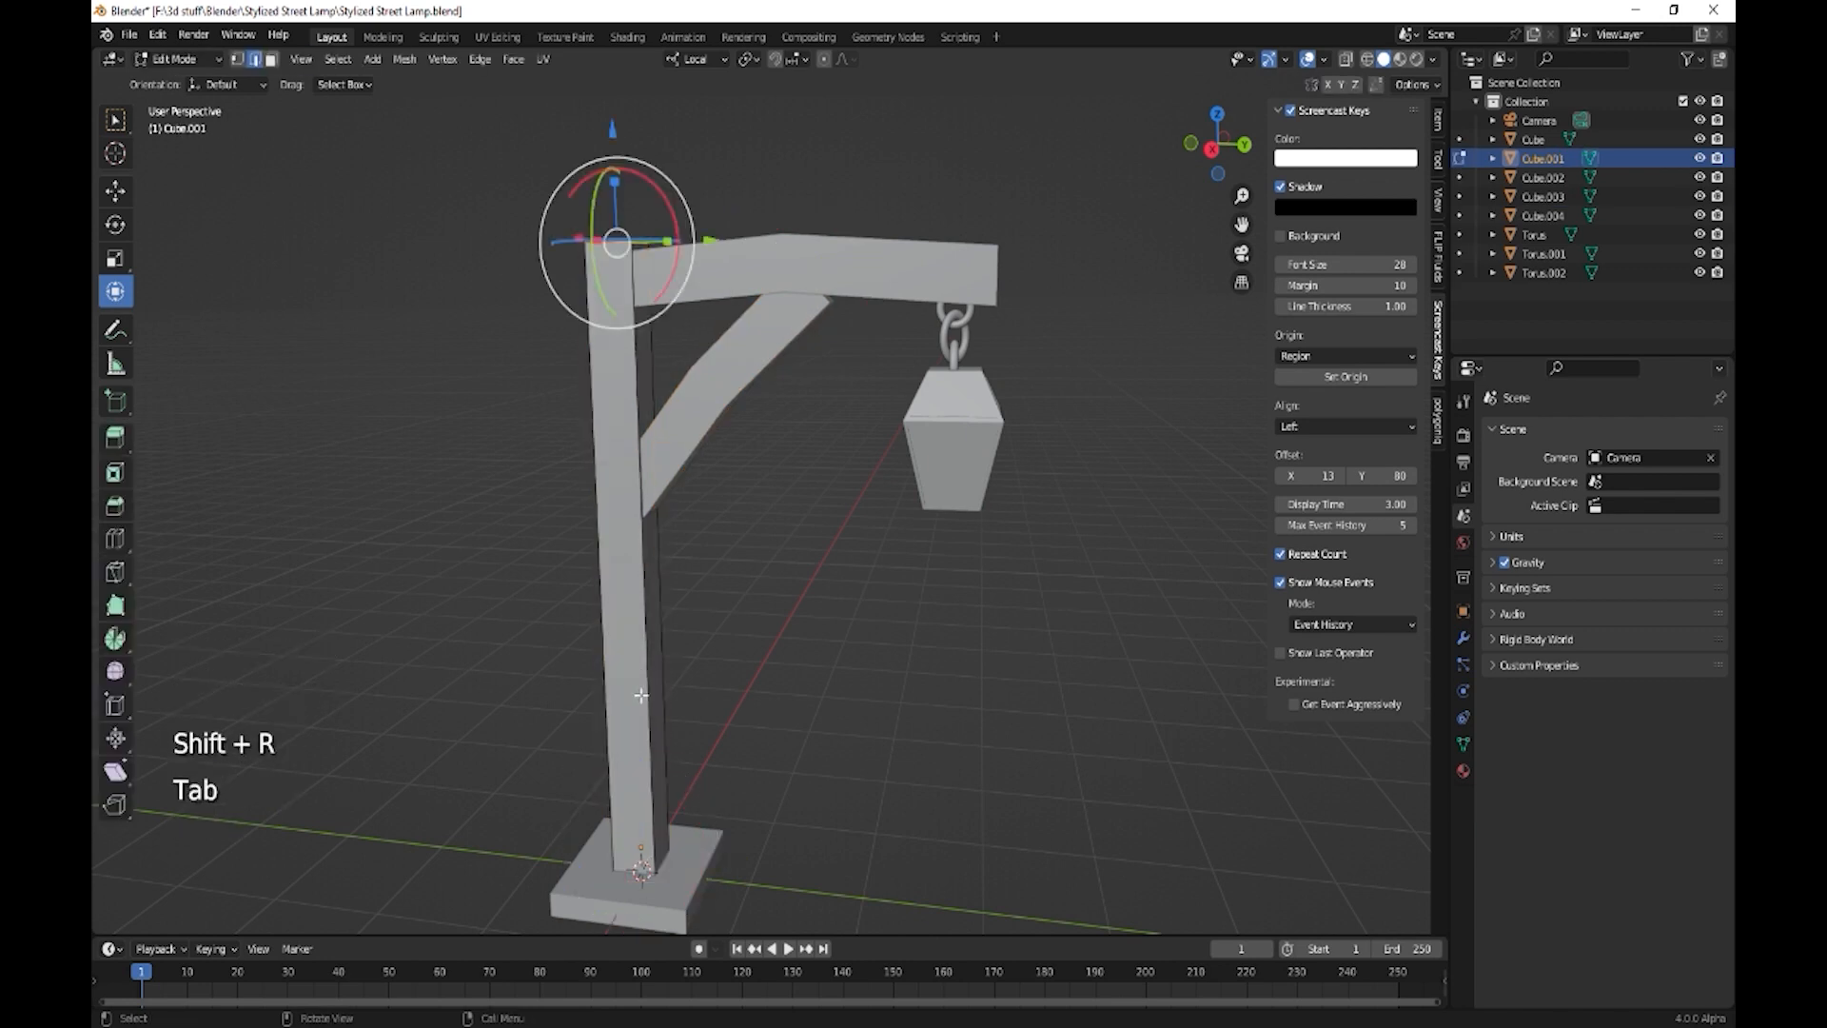
{"action": "key", "text": "shift+r"}
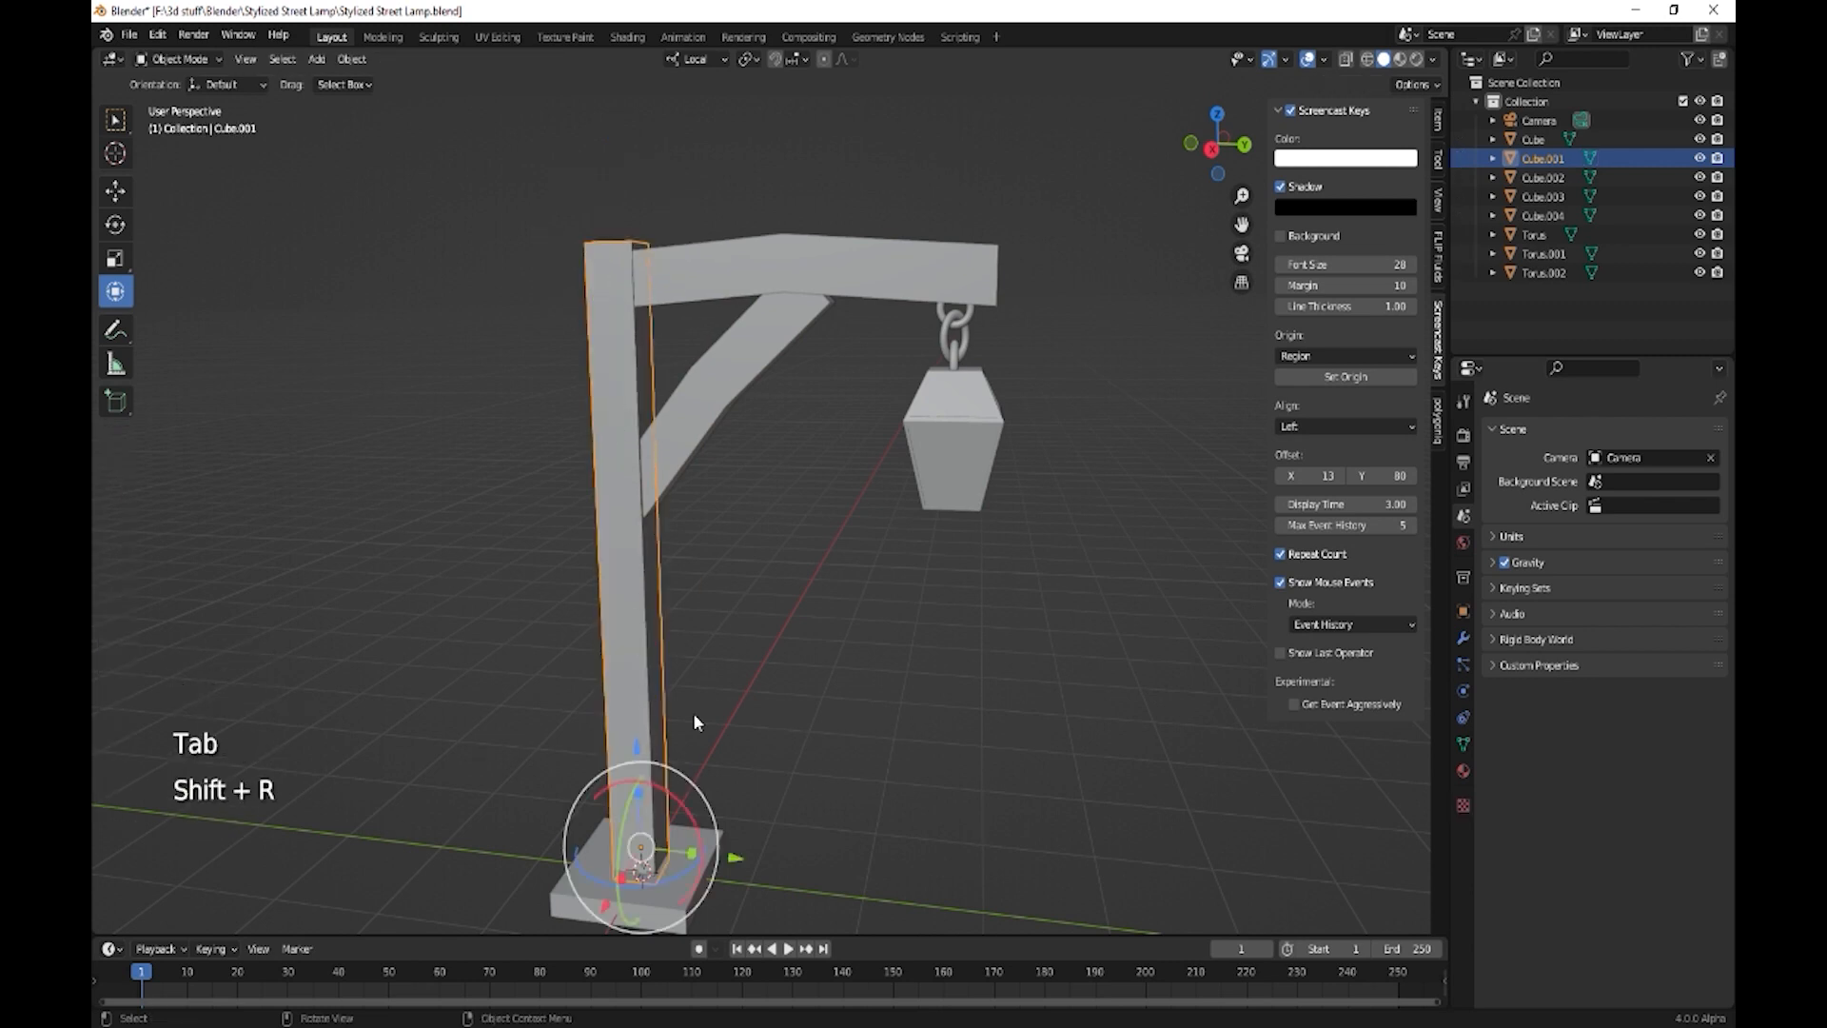
{"action": "key", "text": "Tab"}
{"action": "middle_click_drag", "start_coordinate": [725, 767], "coordinate": [670, 665]}
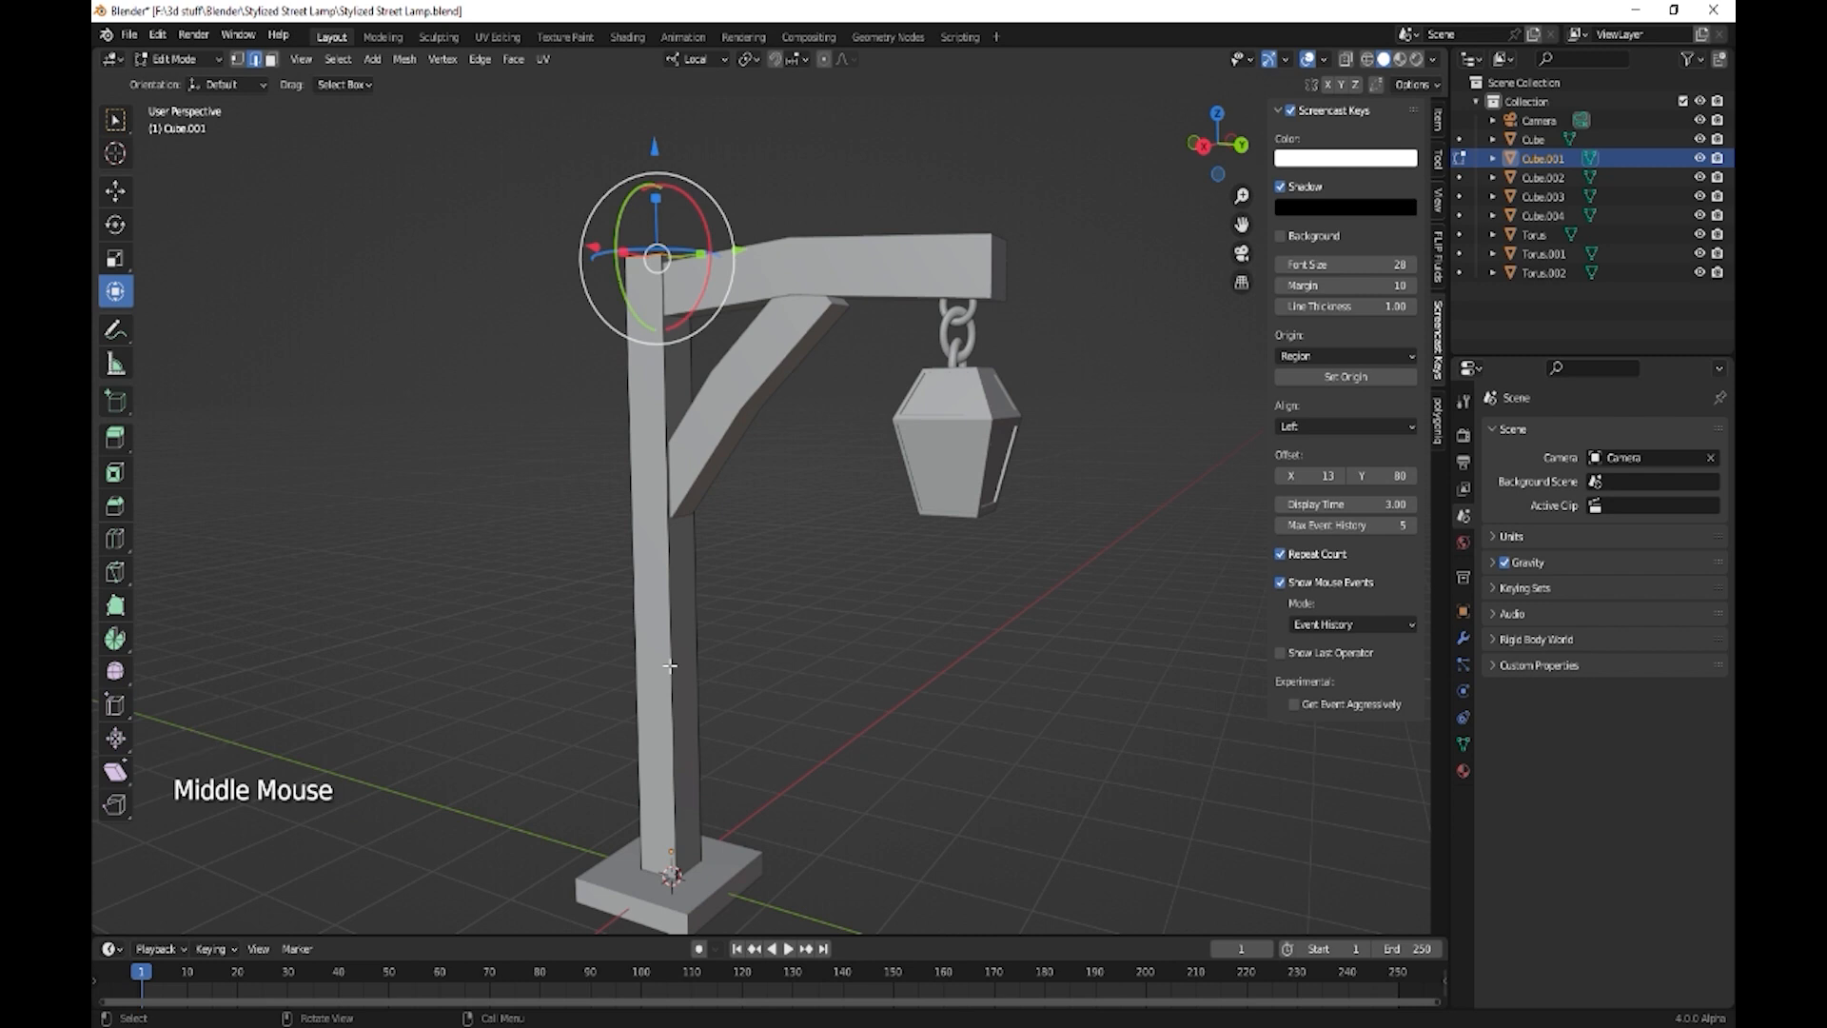
{"action": "key", "text": "ctrl+r"}
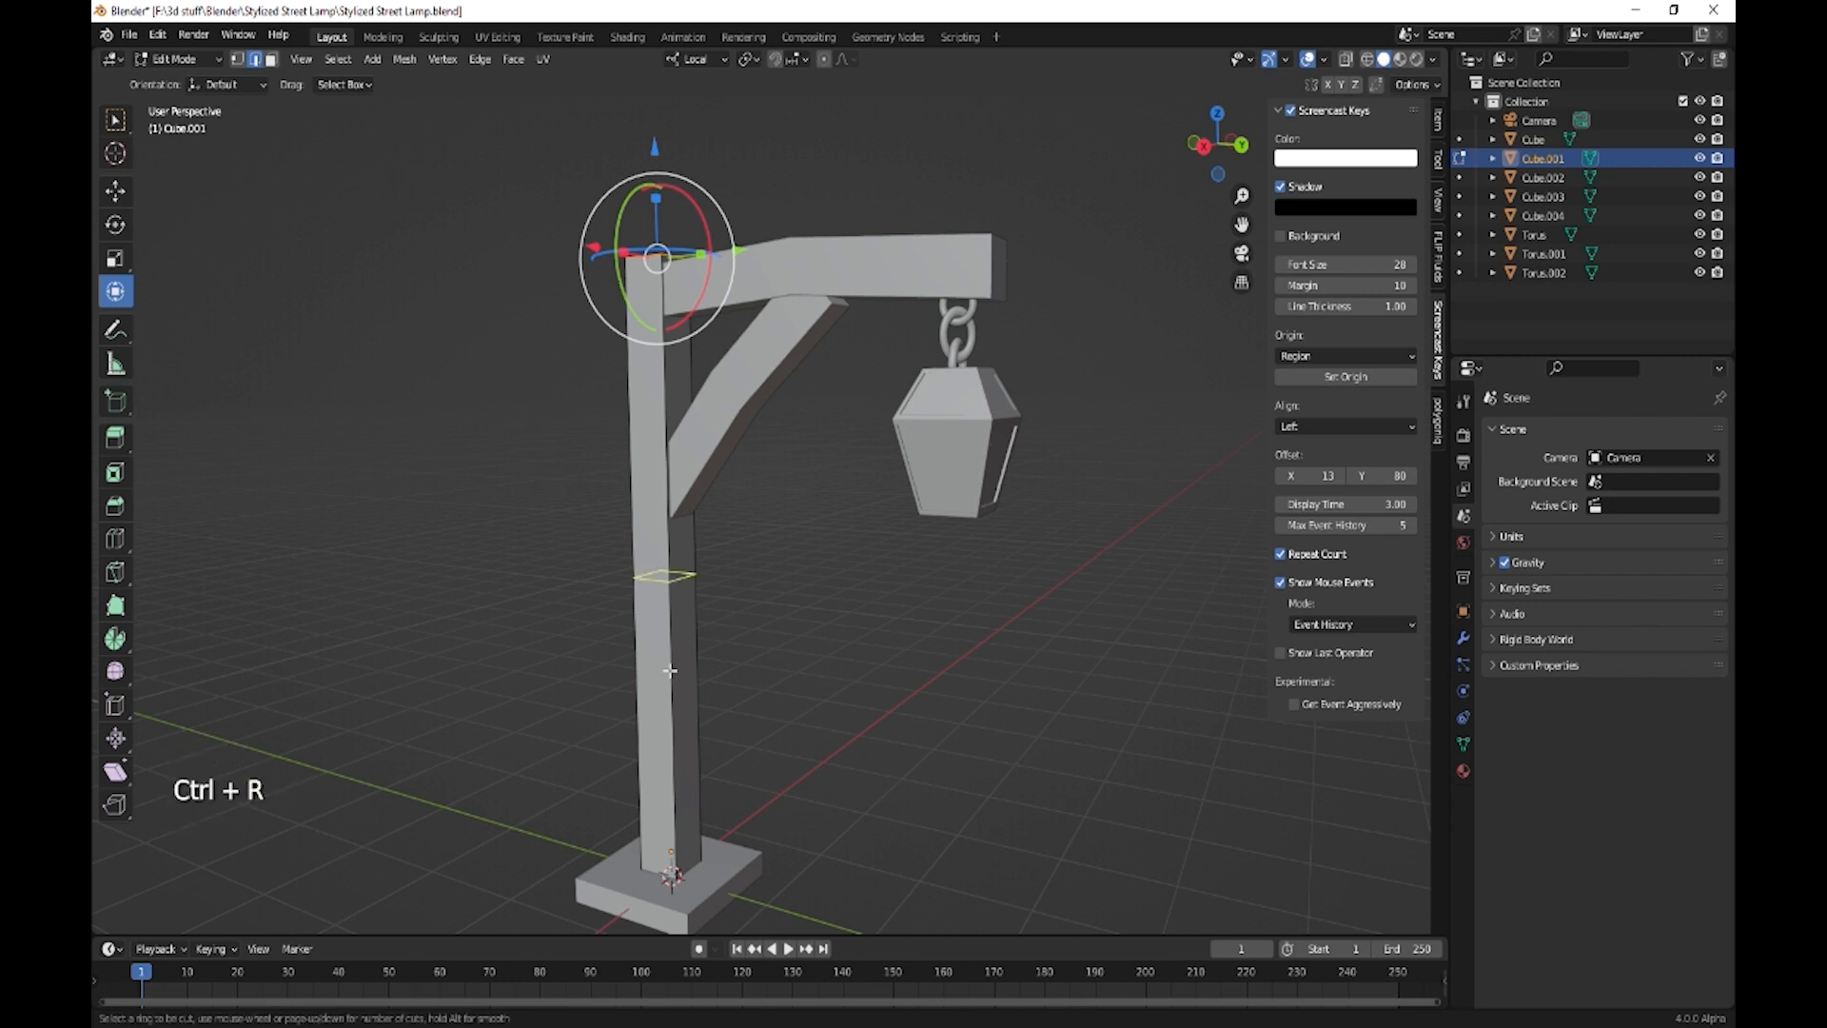
{"action": "left_click", "coordinate": [669, 669]}
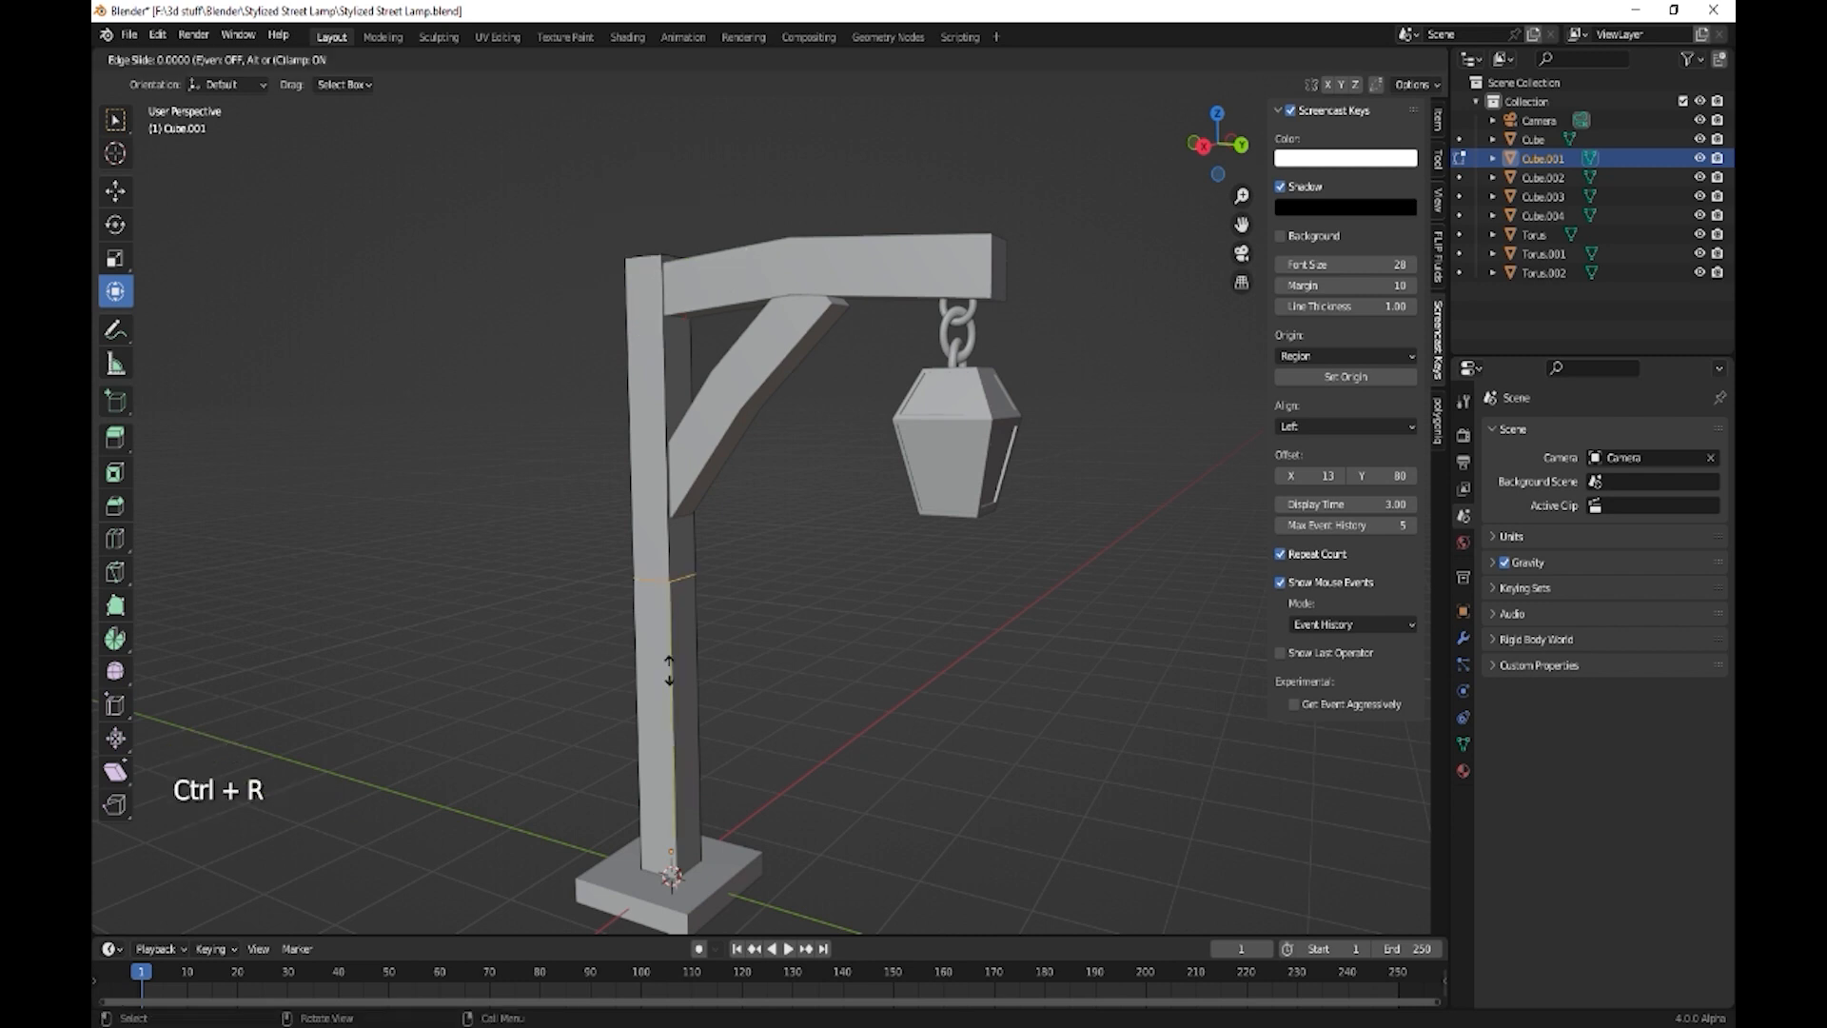
{"action": "left_click", "coordinate": [660, 804]}
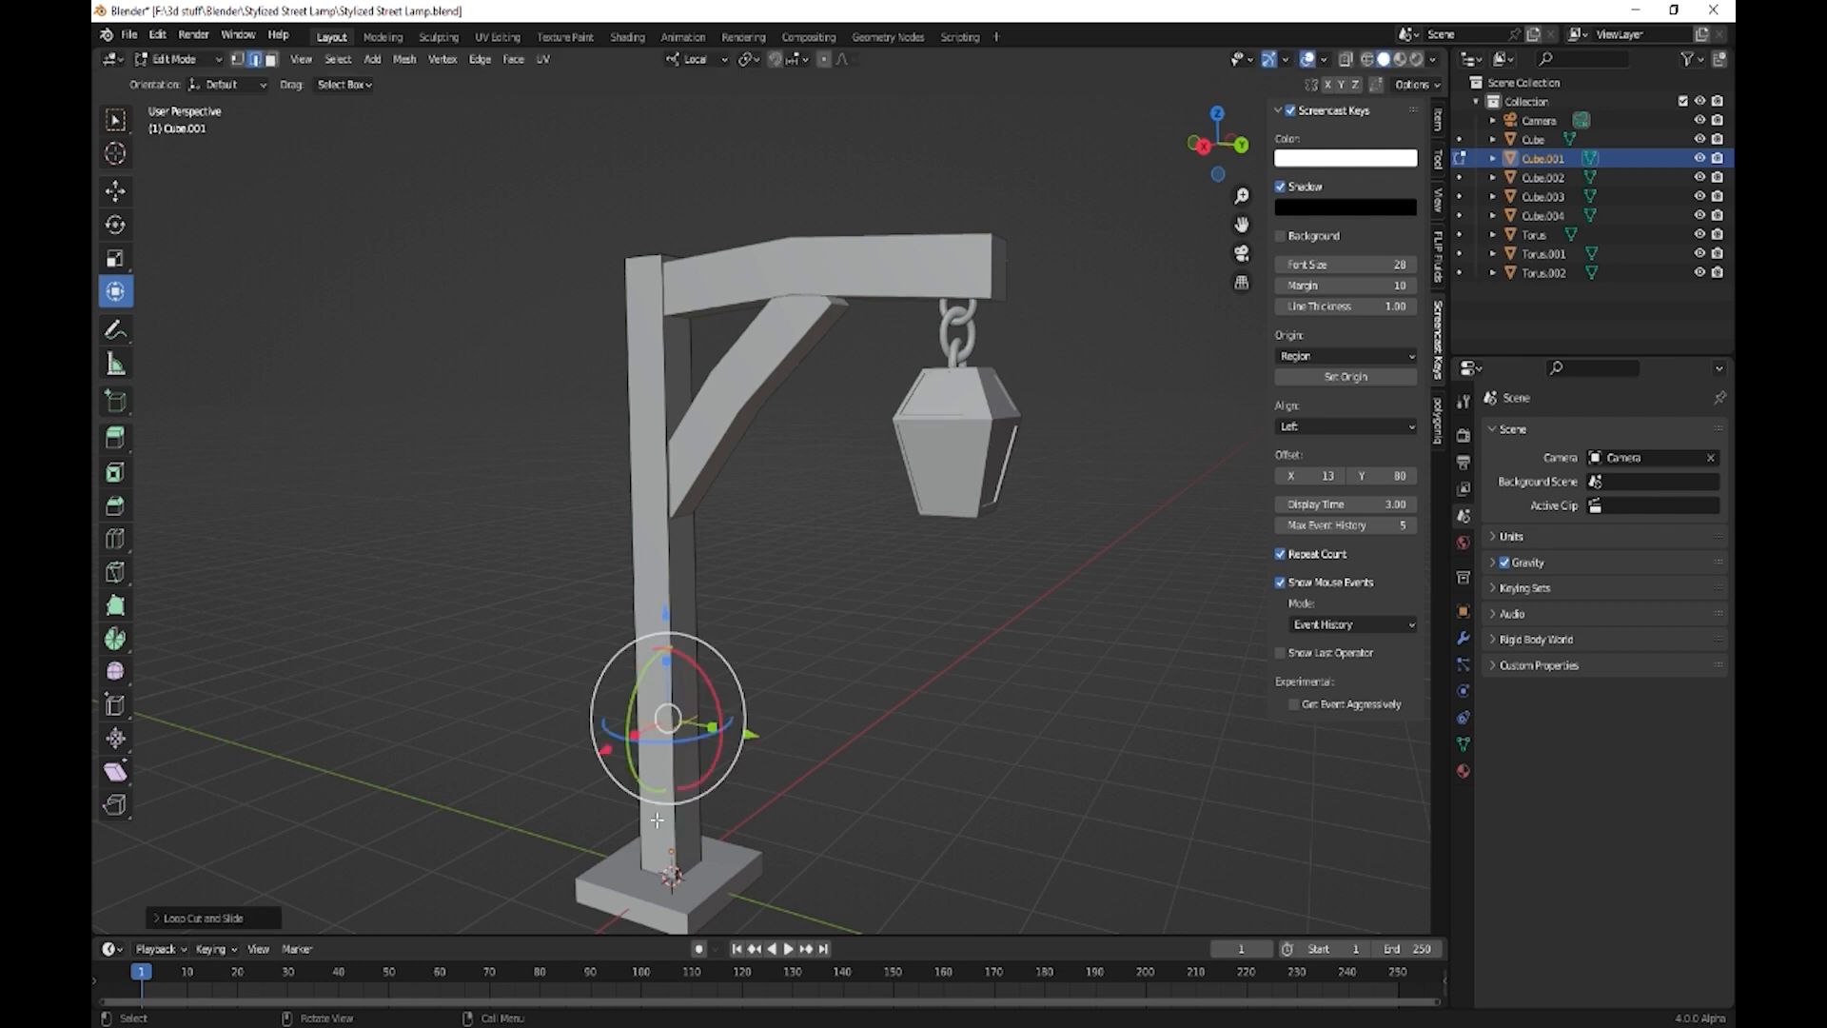
{"action": "left_click_drag", "start_coordinate": [761, 743], "coordinate": [759, 735]}
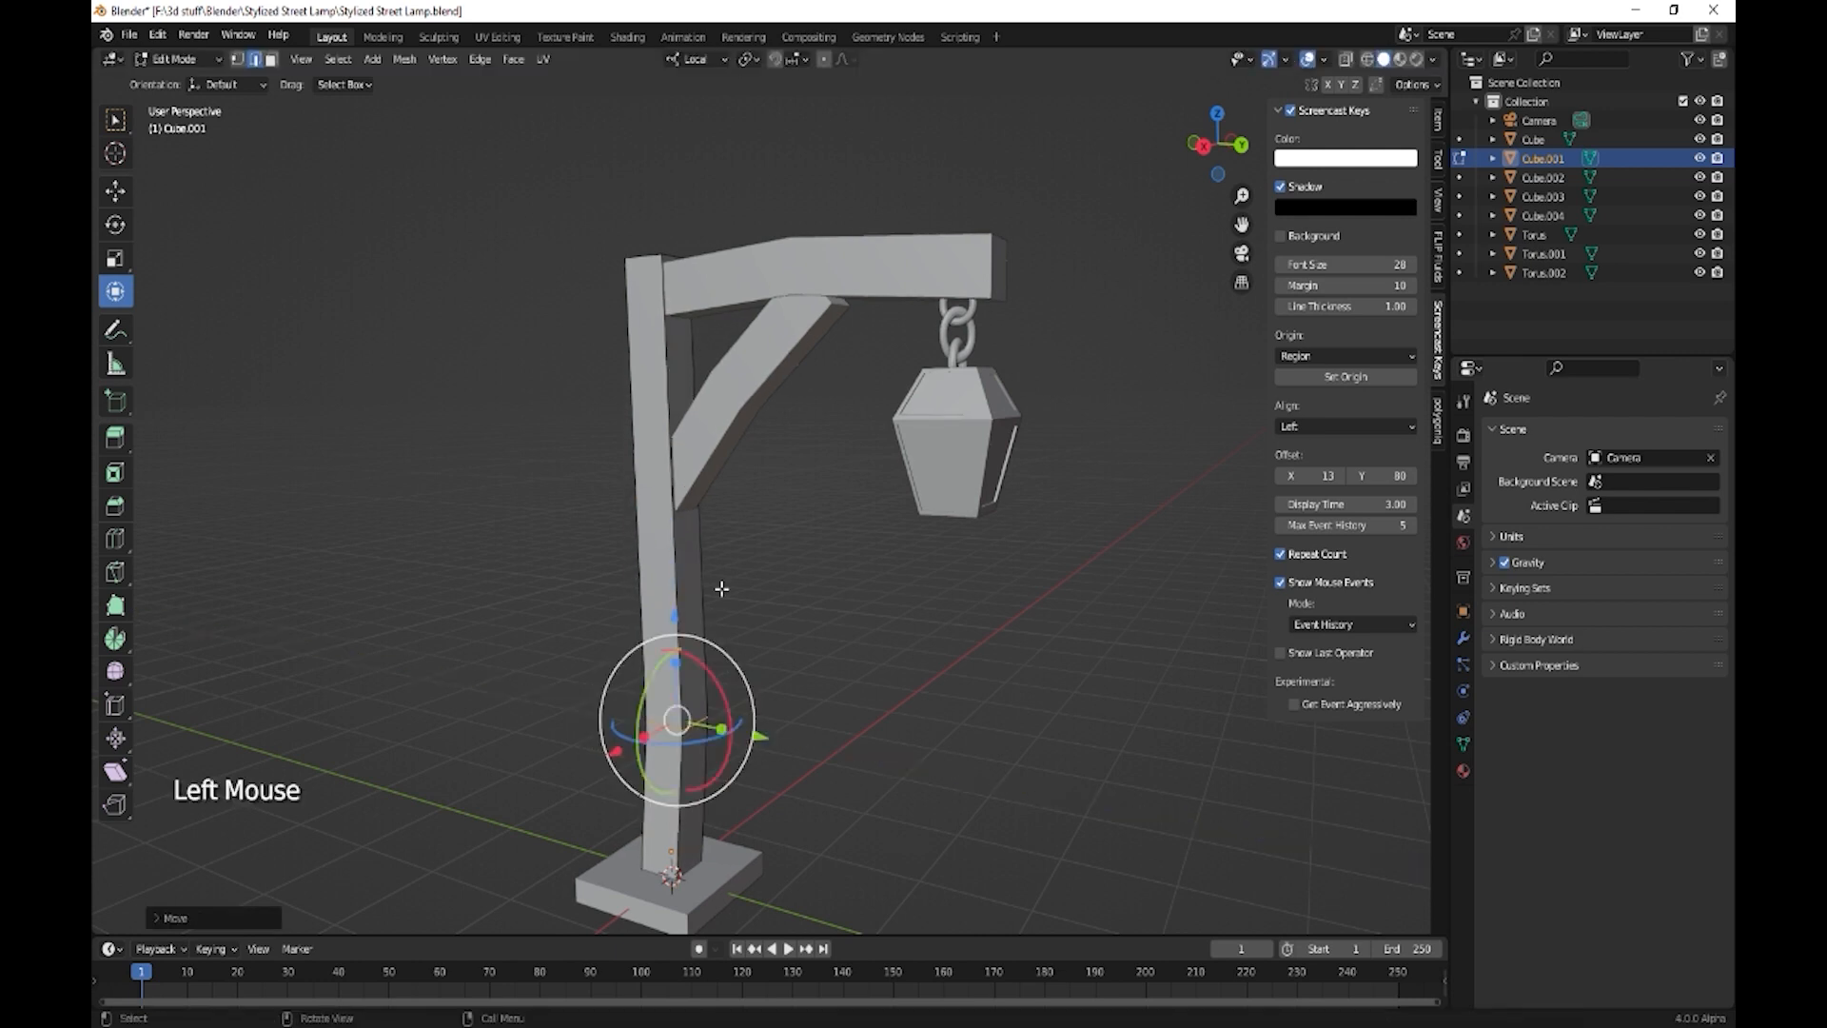
- Add a loop cut in the upper part of the post and shift it slightly along Y away from the lantern
{"action": "key", "text": "ctrl+r"}
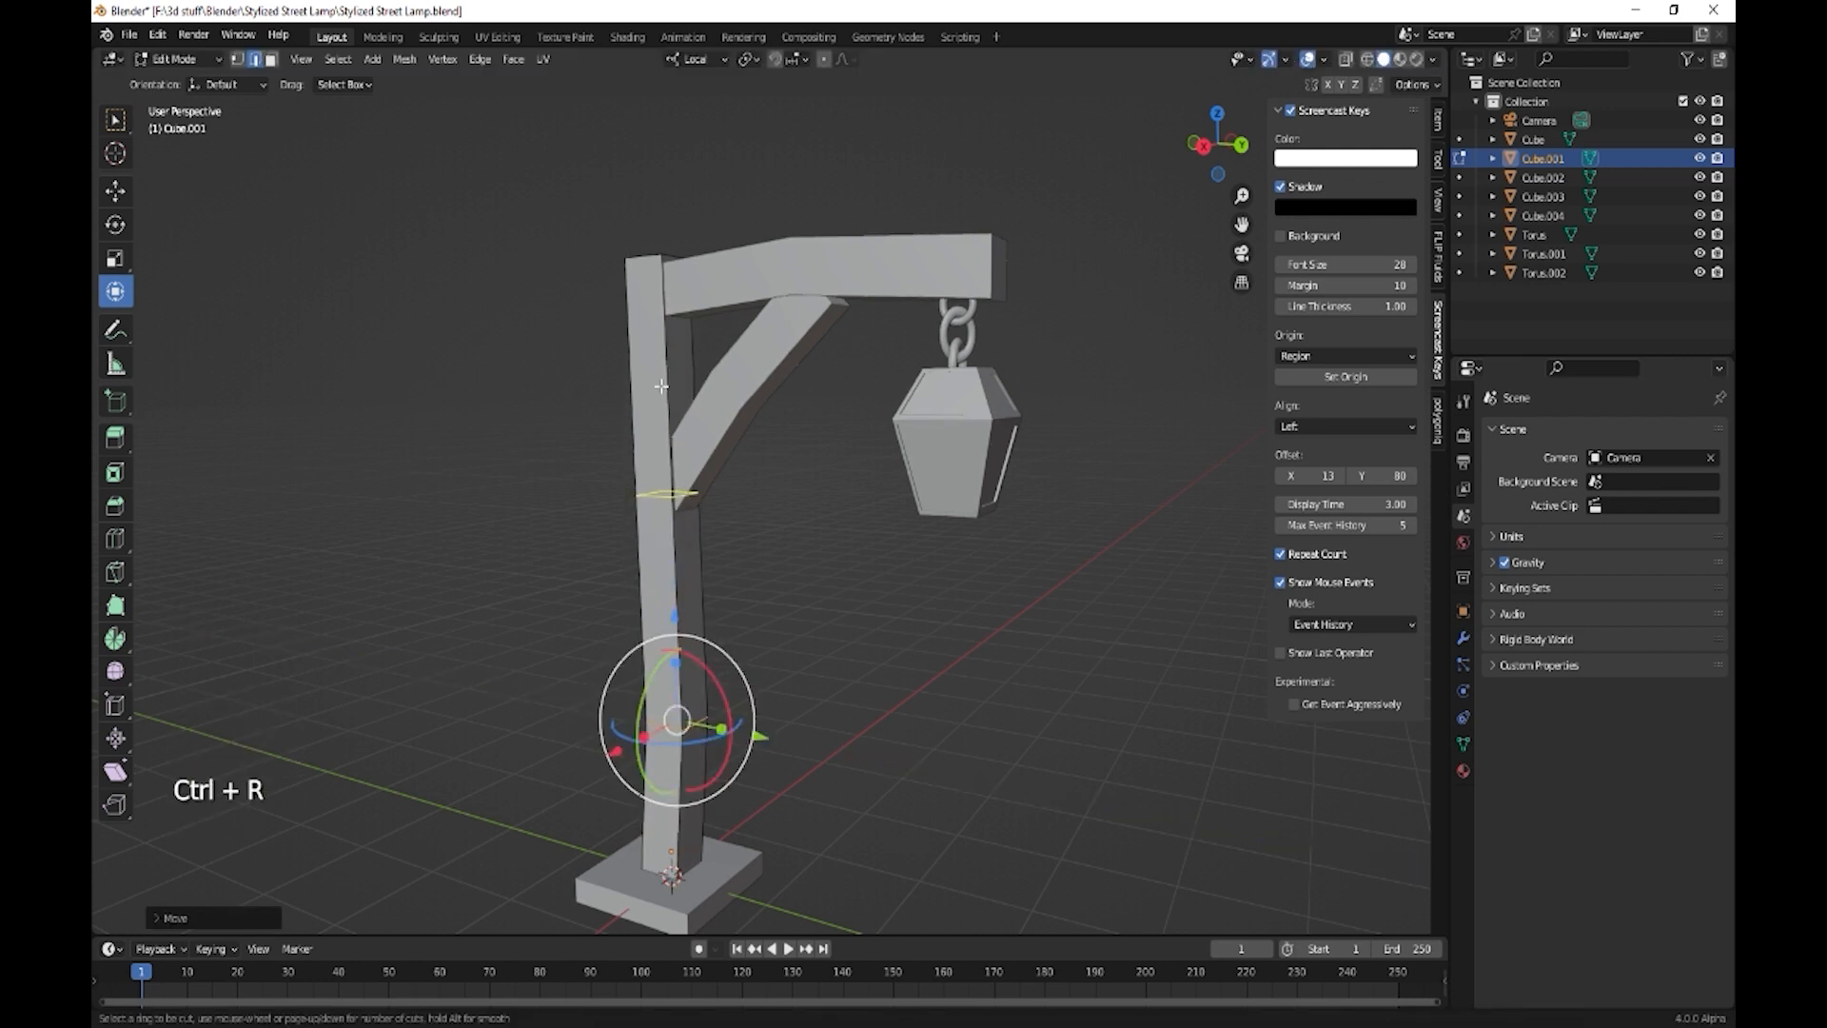
{"action": "left_click", "coordinate": [661, 356]}
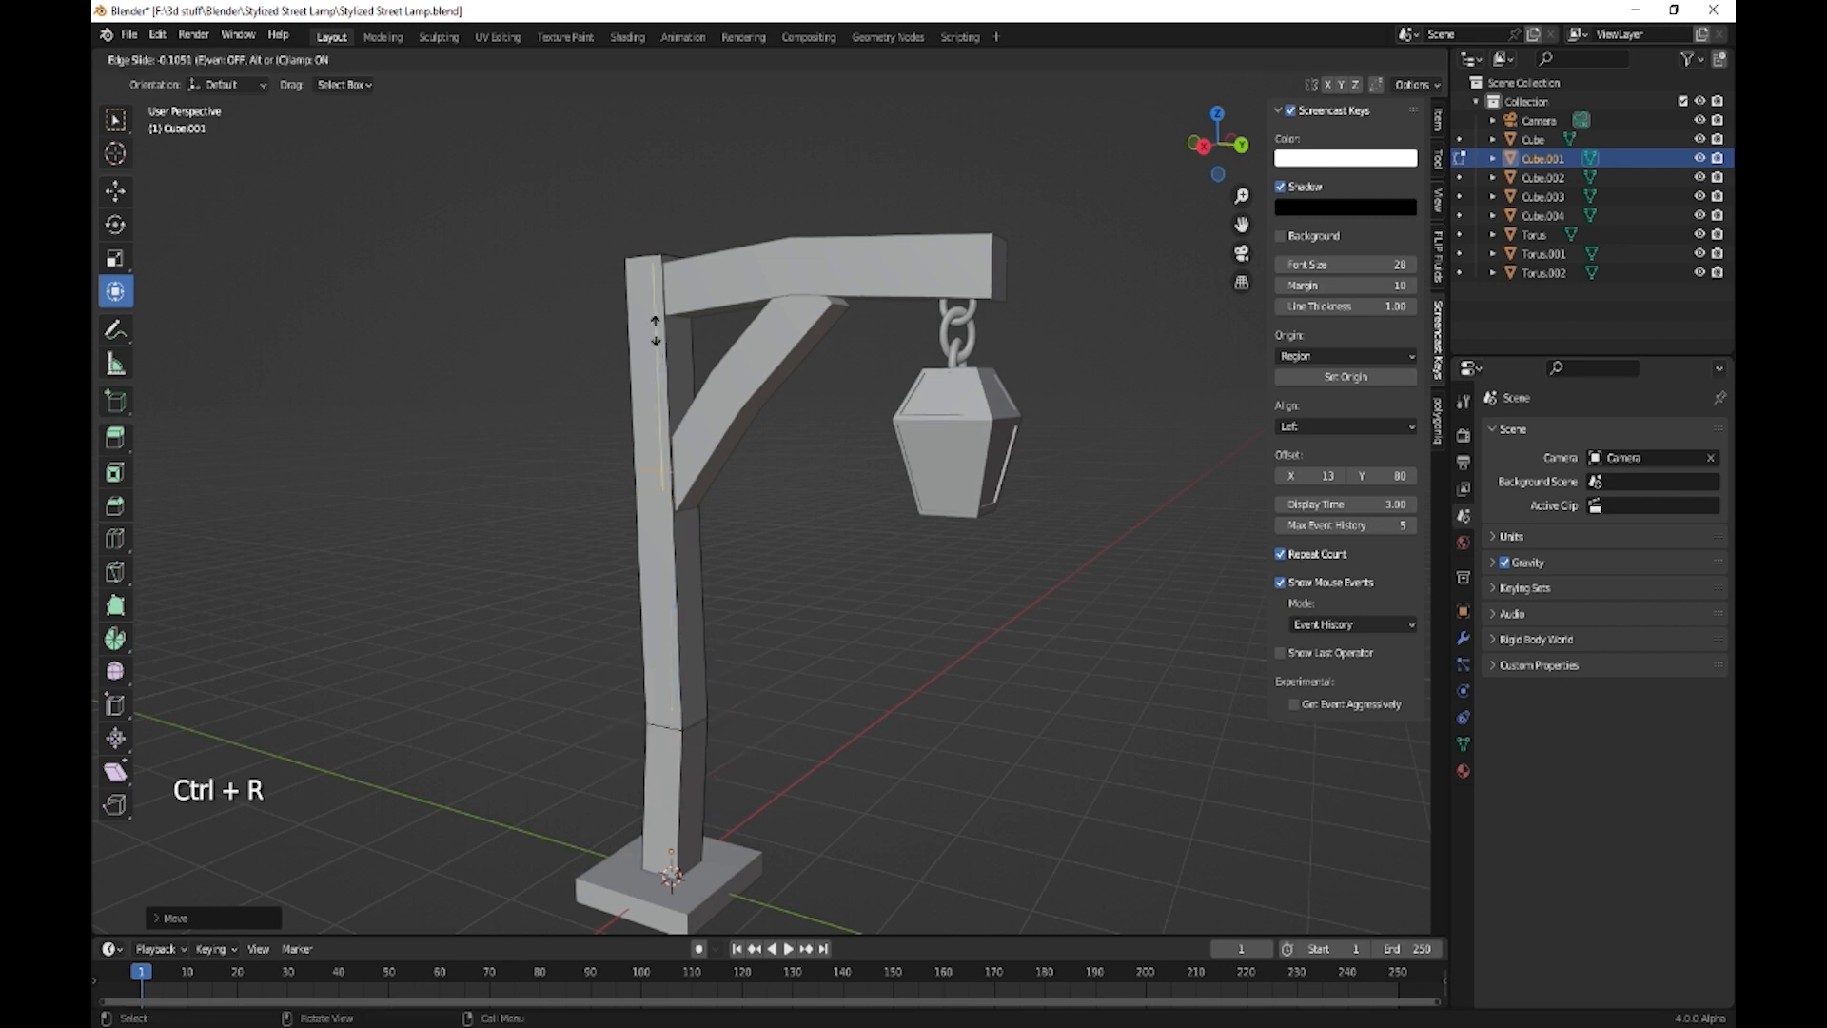
{"action": "left_click", "coordinate": [647, 257]}
{"action": "middle_click_drag", "start_coordinate": [666, 409], "coordinate": [746, 411]}
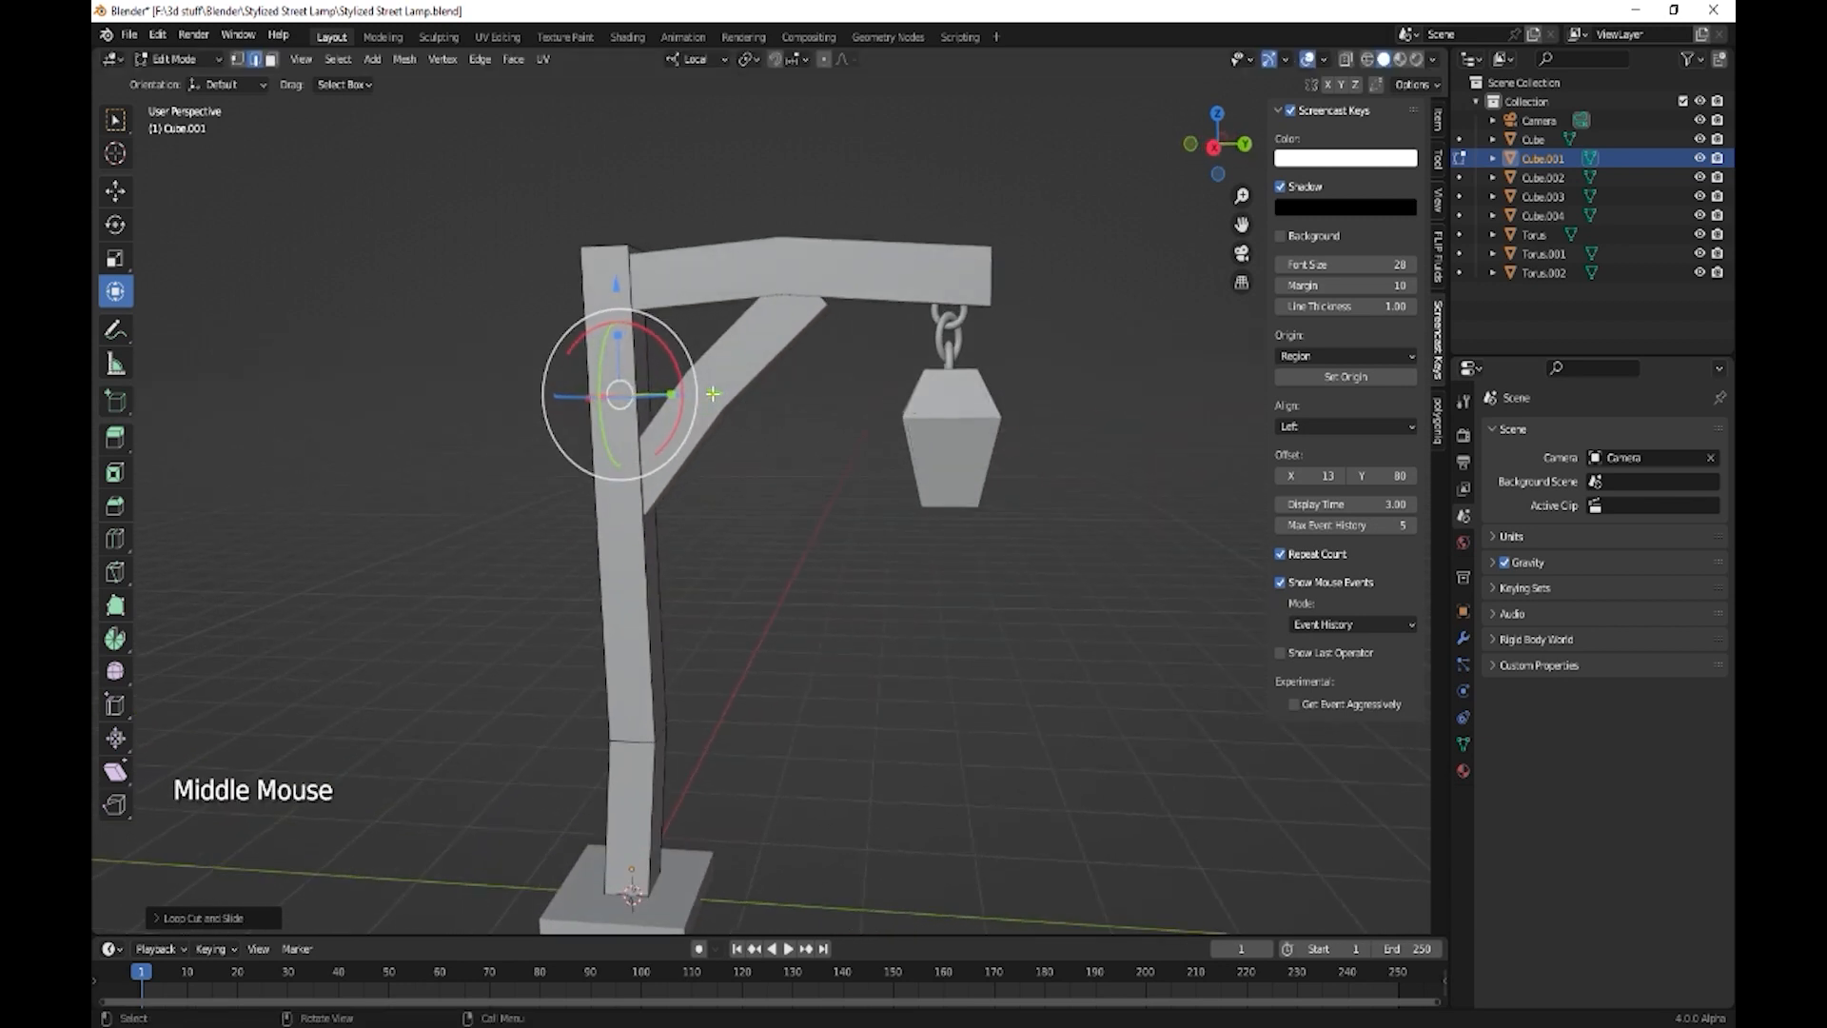
{"action": "left_click_drag", "start_coordinate": [712, 393], "coordinate": [700, 393]}
{"action": "key", "text": "Tab"}
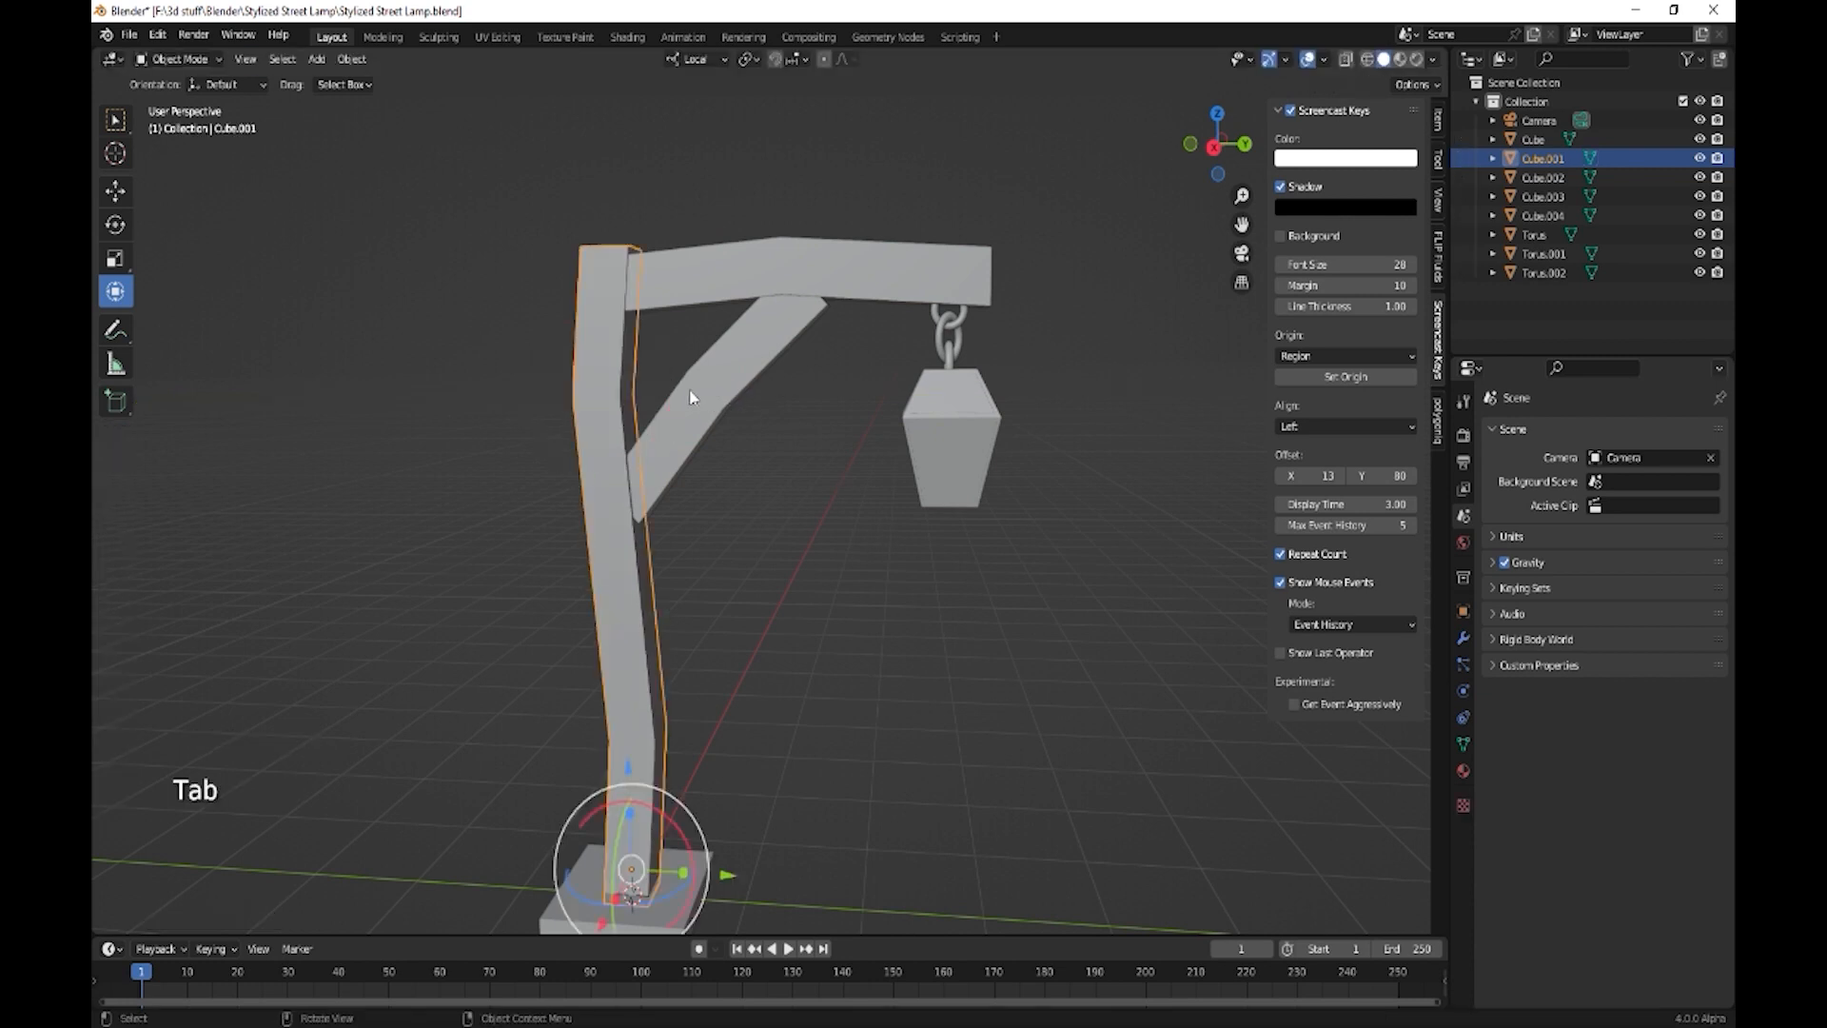
- Switch to Global orientation and move the brace slightly along Y toward the post and up along Z into the arm
{"action": "left_click", "coordinate": [690, 427]}
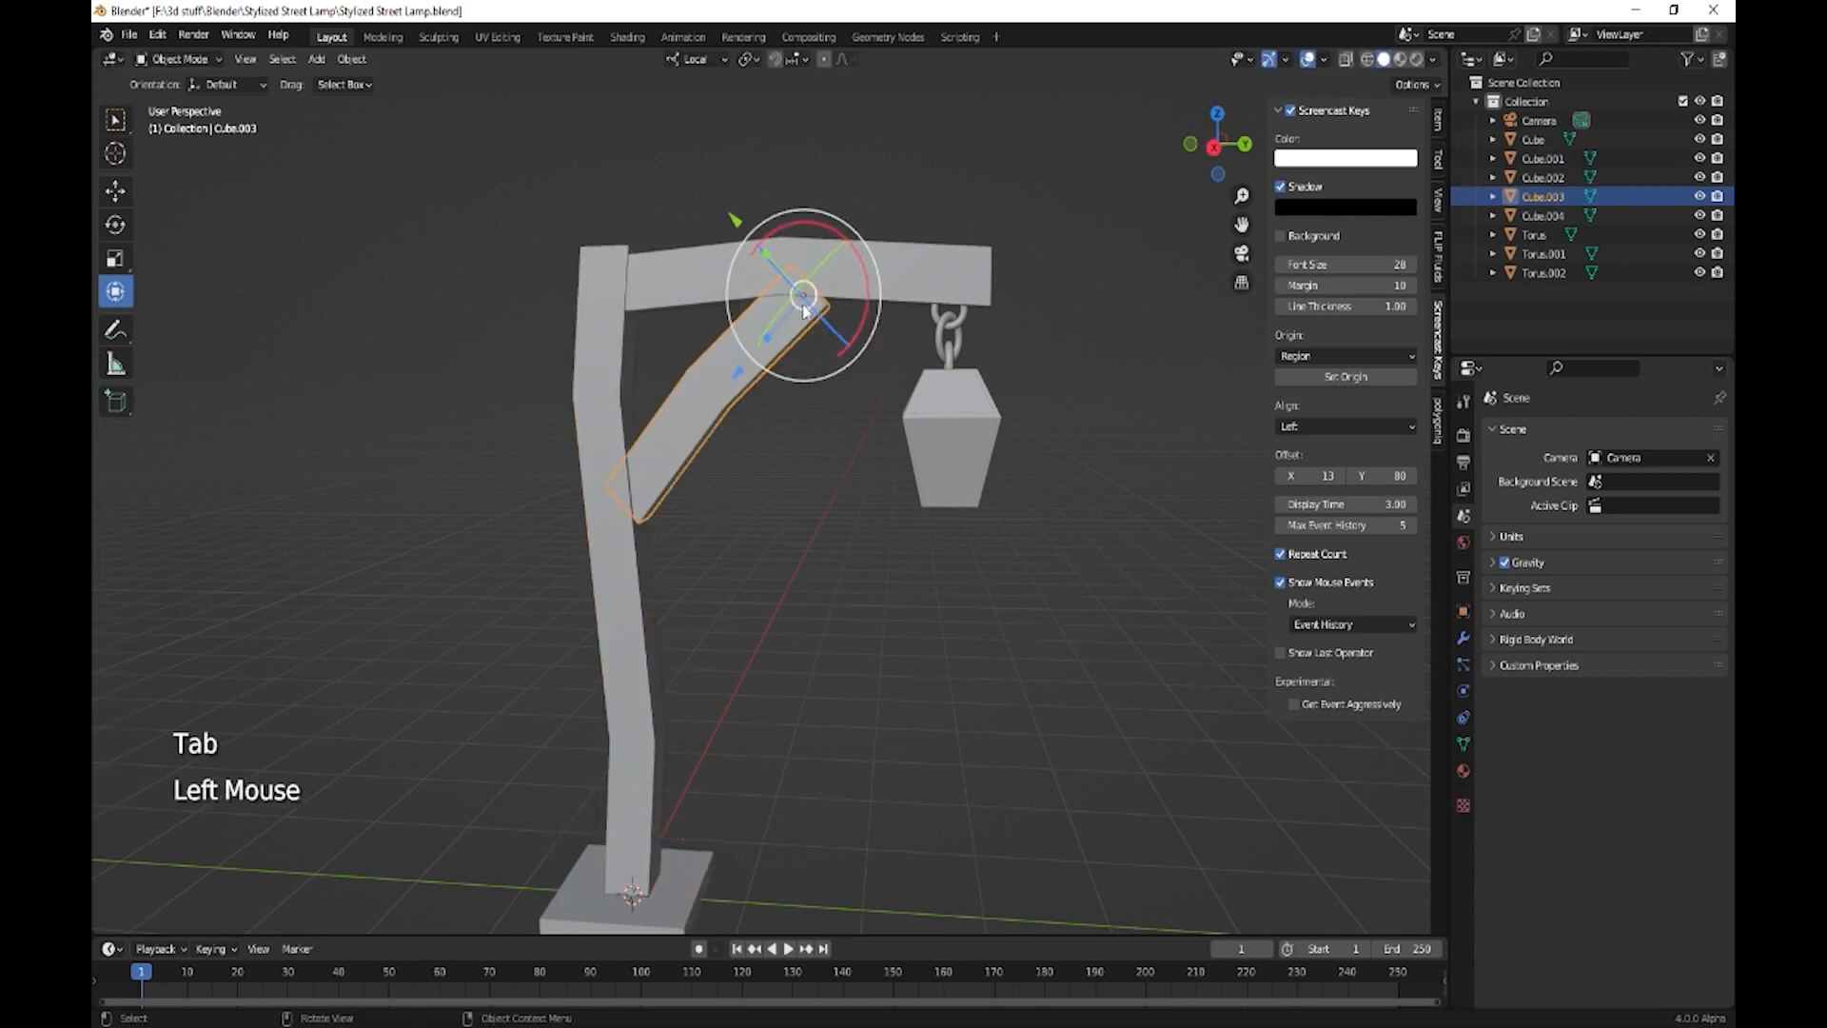
{"action": "left_click", "coordinate": [697, 59]}
{"action": "left_click", "coordinate": [674, 121]}
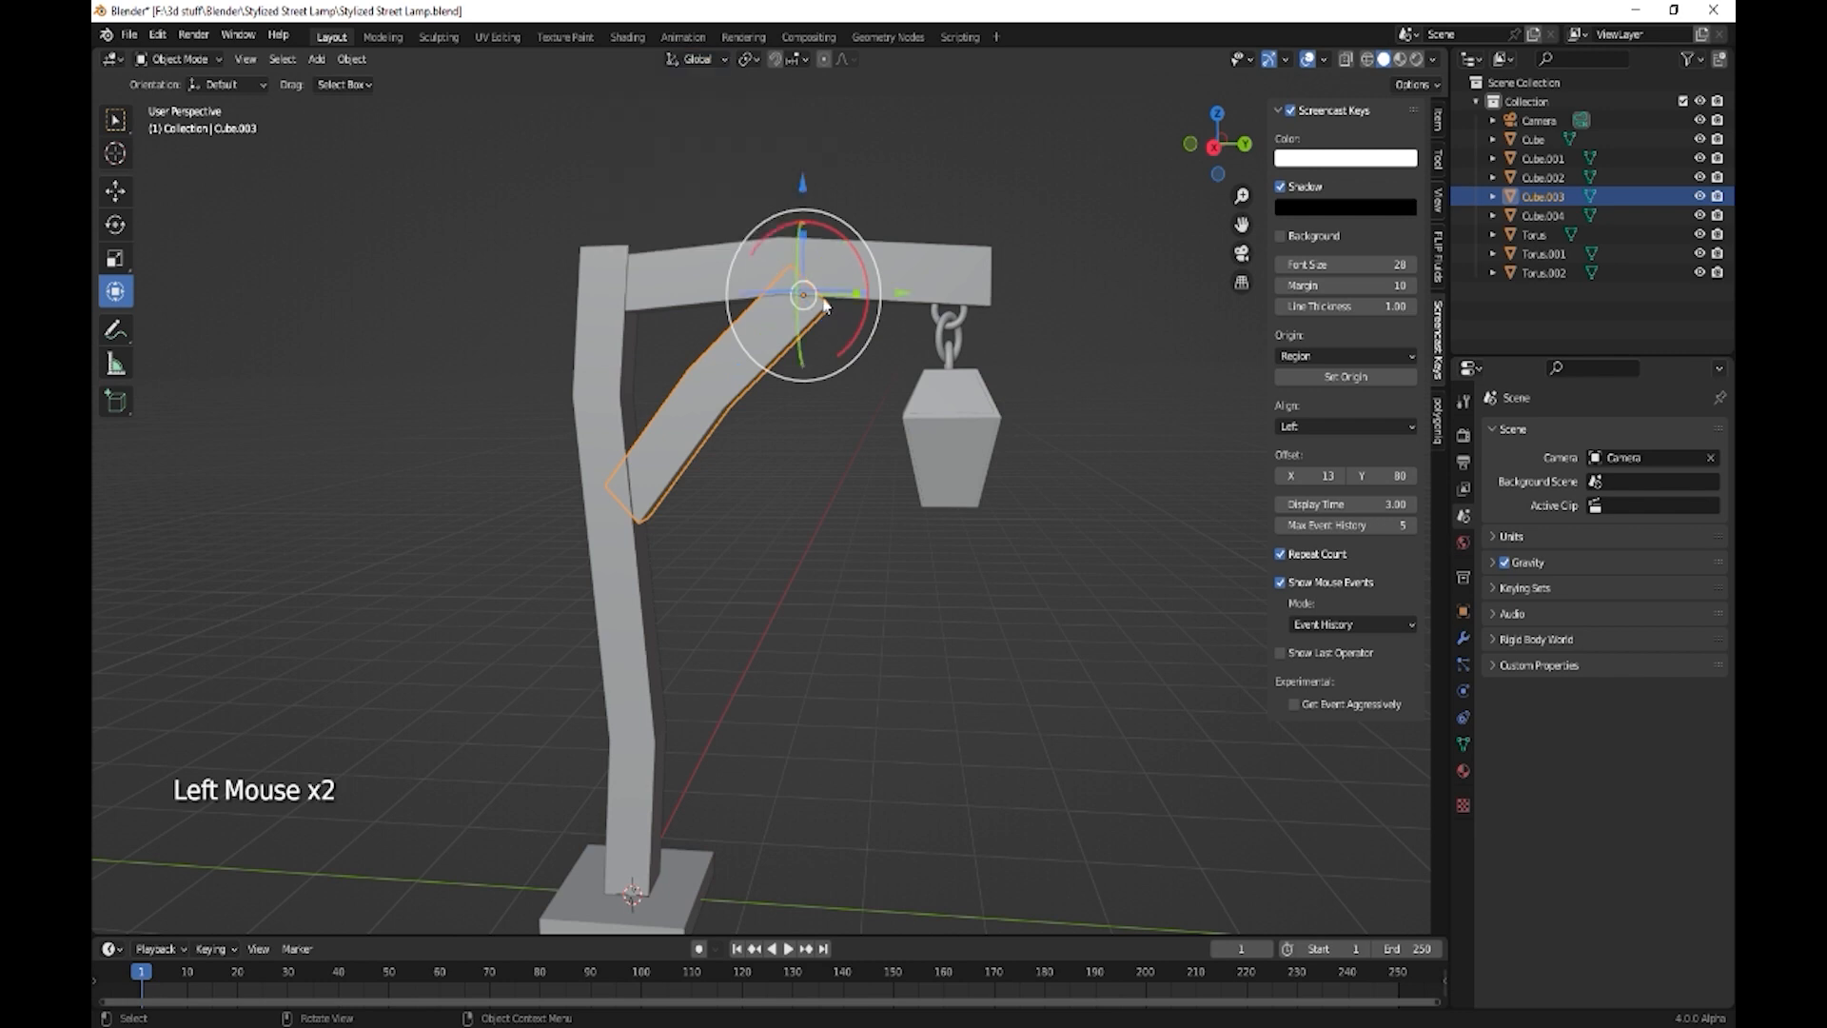
{"action": "left_click_drag", "start_coordinate": [893, 297], "coordinate": [887, 294]}
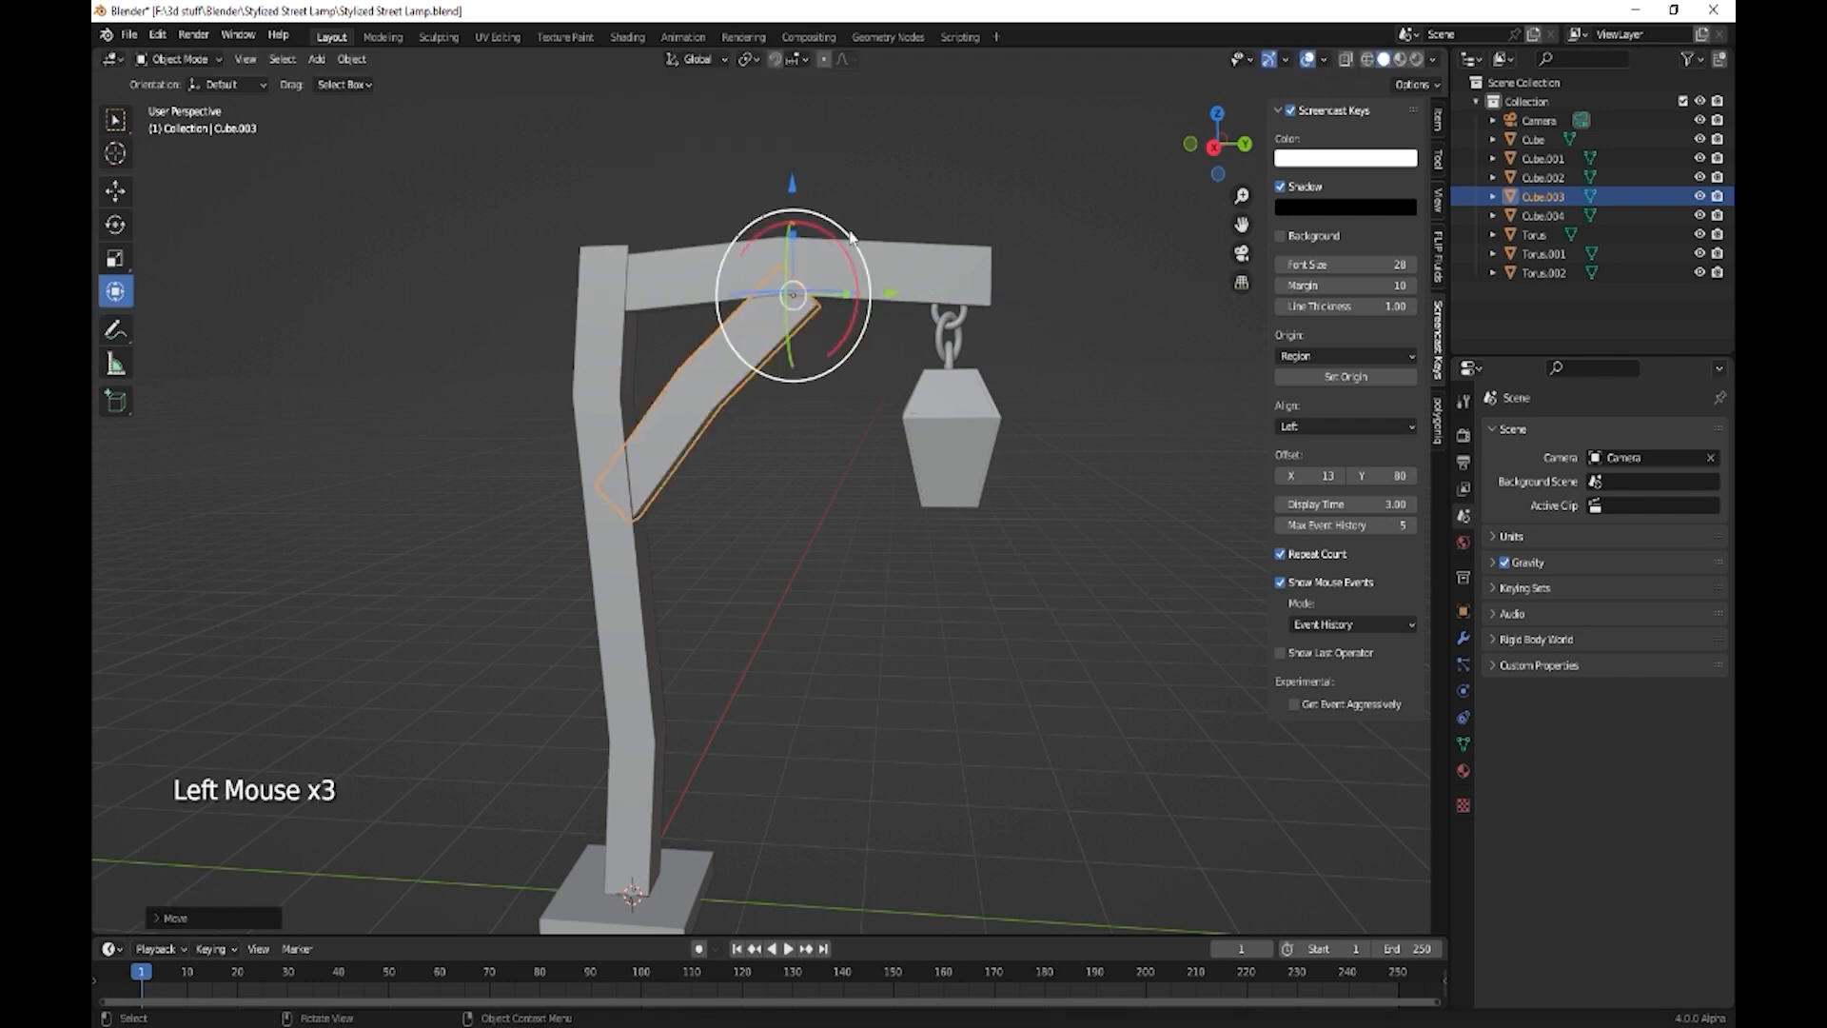
{"action": "left_click_drag", "start_coordinate": [792, 192], "coordinate": [795, 173]}
- Put the brace in Edit Mode and split a narrow second viewport off the 3D view
{"action": "key", "text": "Tab"}
{"action": "middle_click_drag", "start_coordinate": [917, 607], "coordinate": [972, 684]}
{"action": "middle_click_drag", "start_coordinate": [767, 710], "coordinate": [885, 696], "text": "shift"}
{"action": "middle_click_drag", "start_coordinate": [965, 704], "coordinate": [1016, 750]}
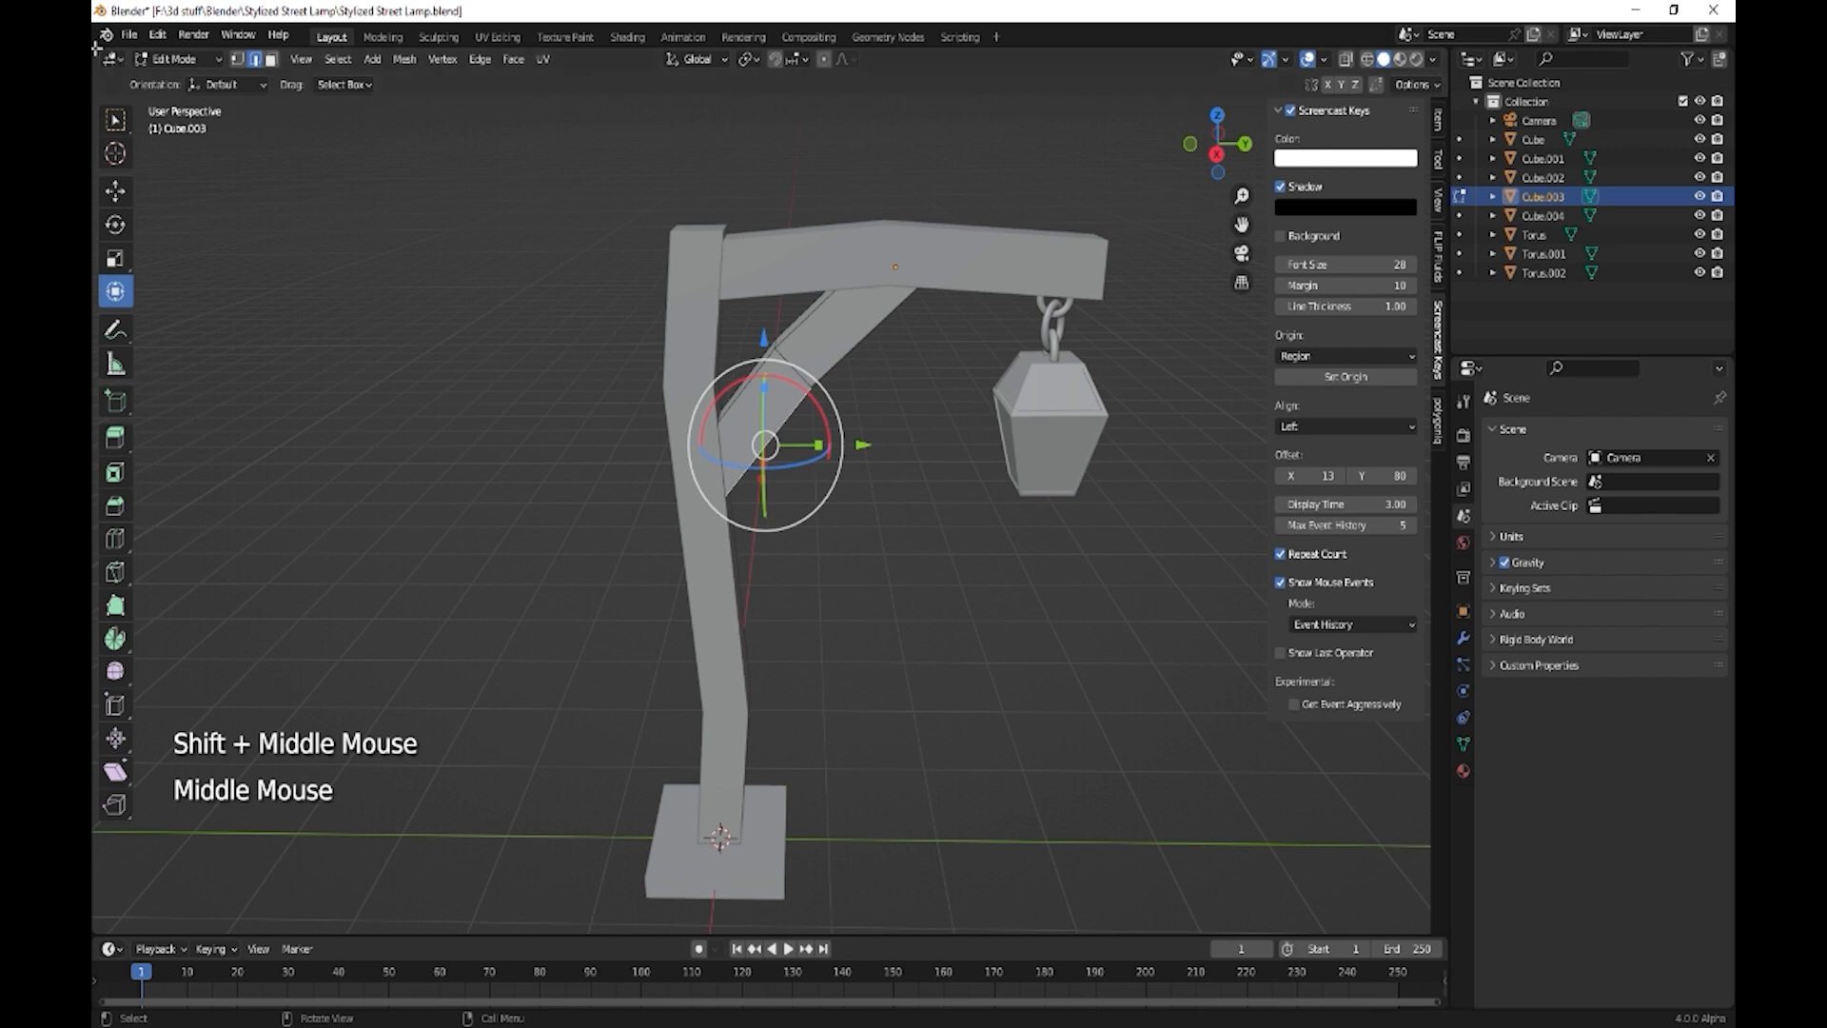
{"action": "left_click_drag", "start_coordinate": [96, 48], "coordinate": [309, 191]}
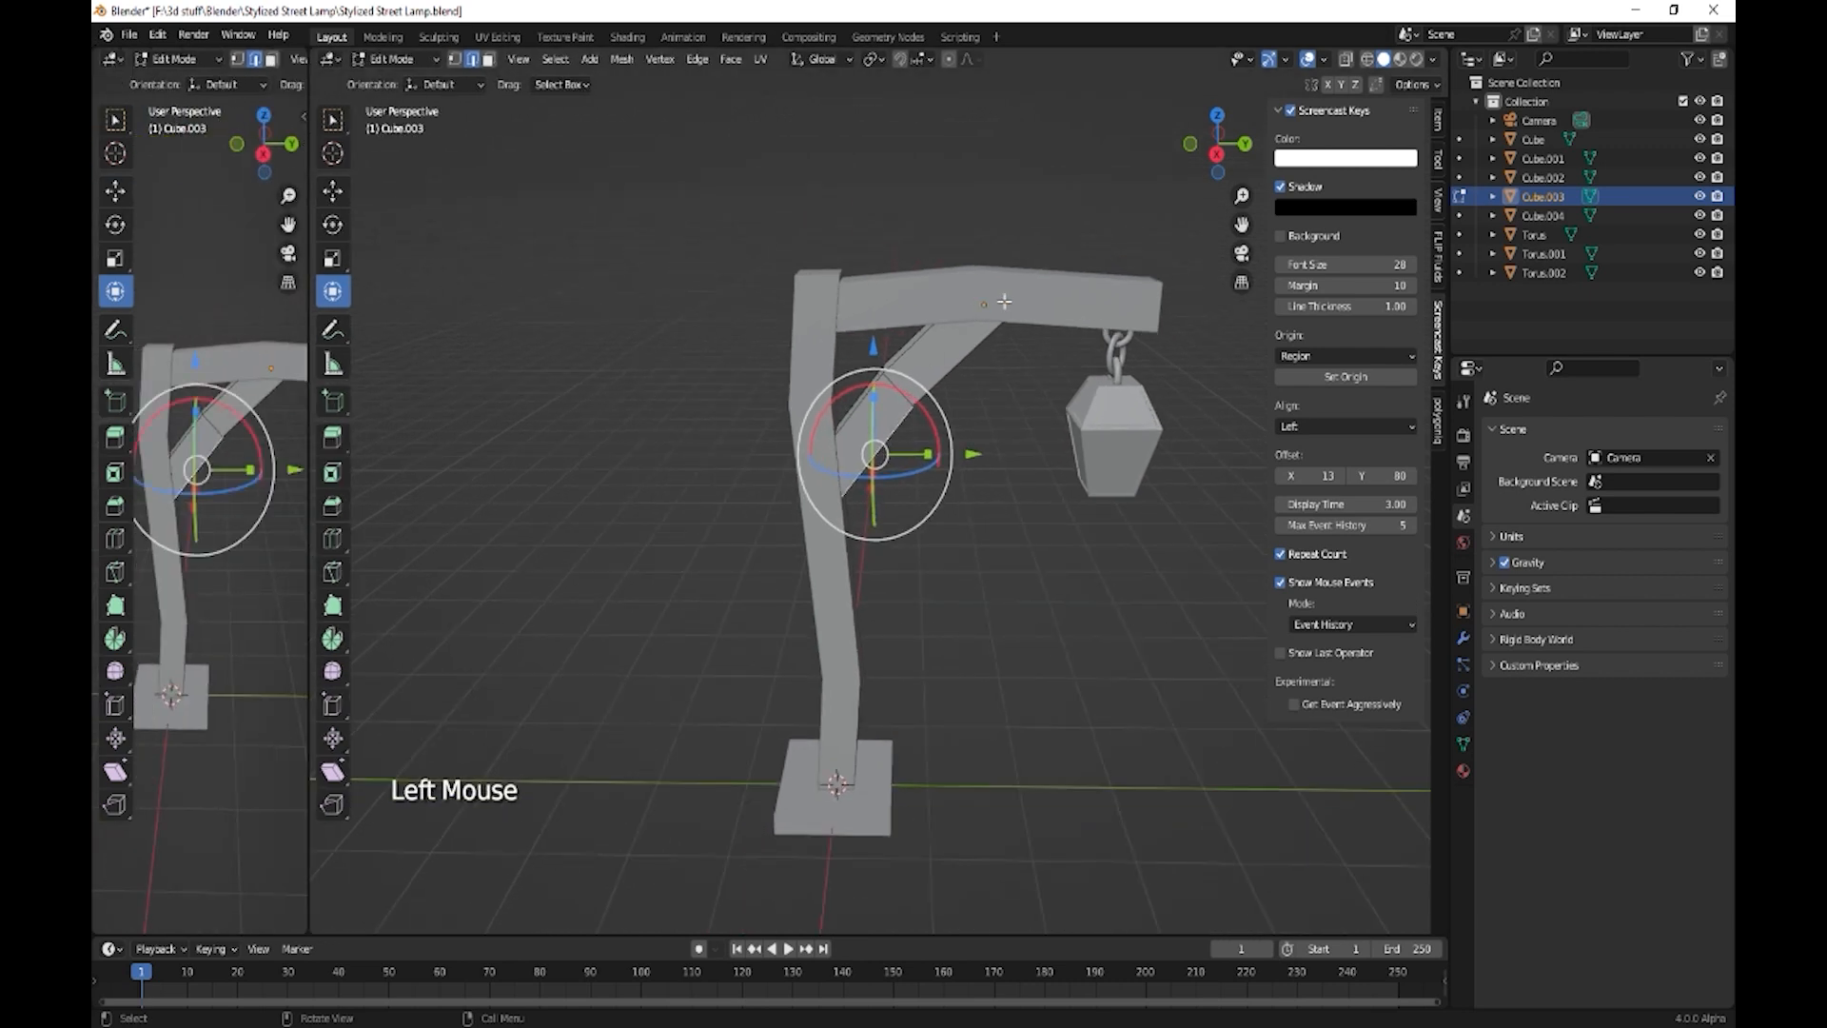
- Return to Object Mode and apply the scale of the lamp's horizontal arm
{"action": "key", "text": "Tab"}
{"action": "left_click", "coordinate": [1039, 301]}
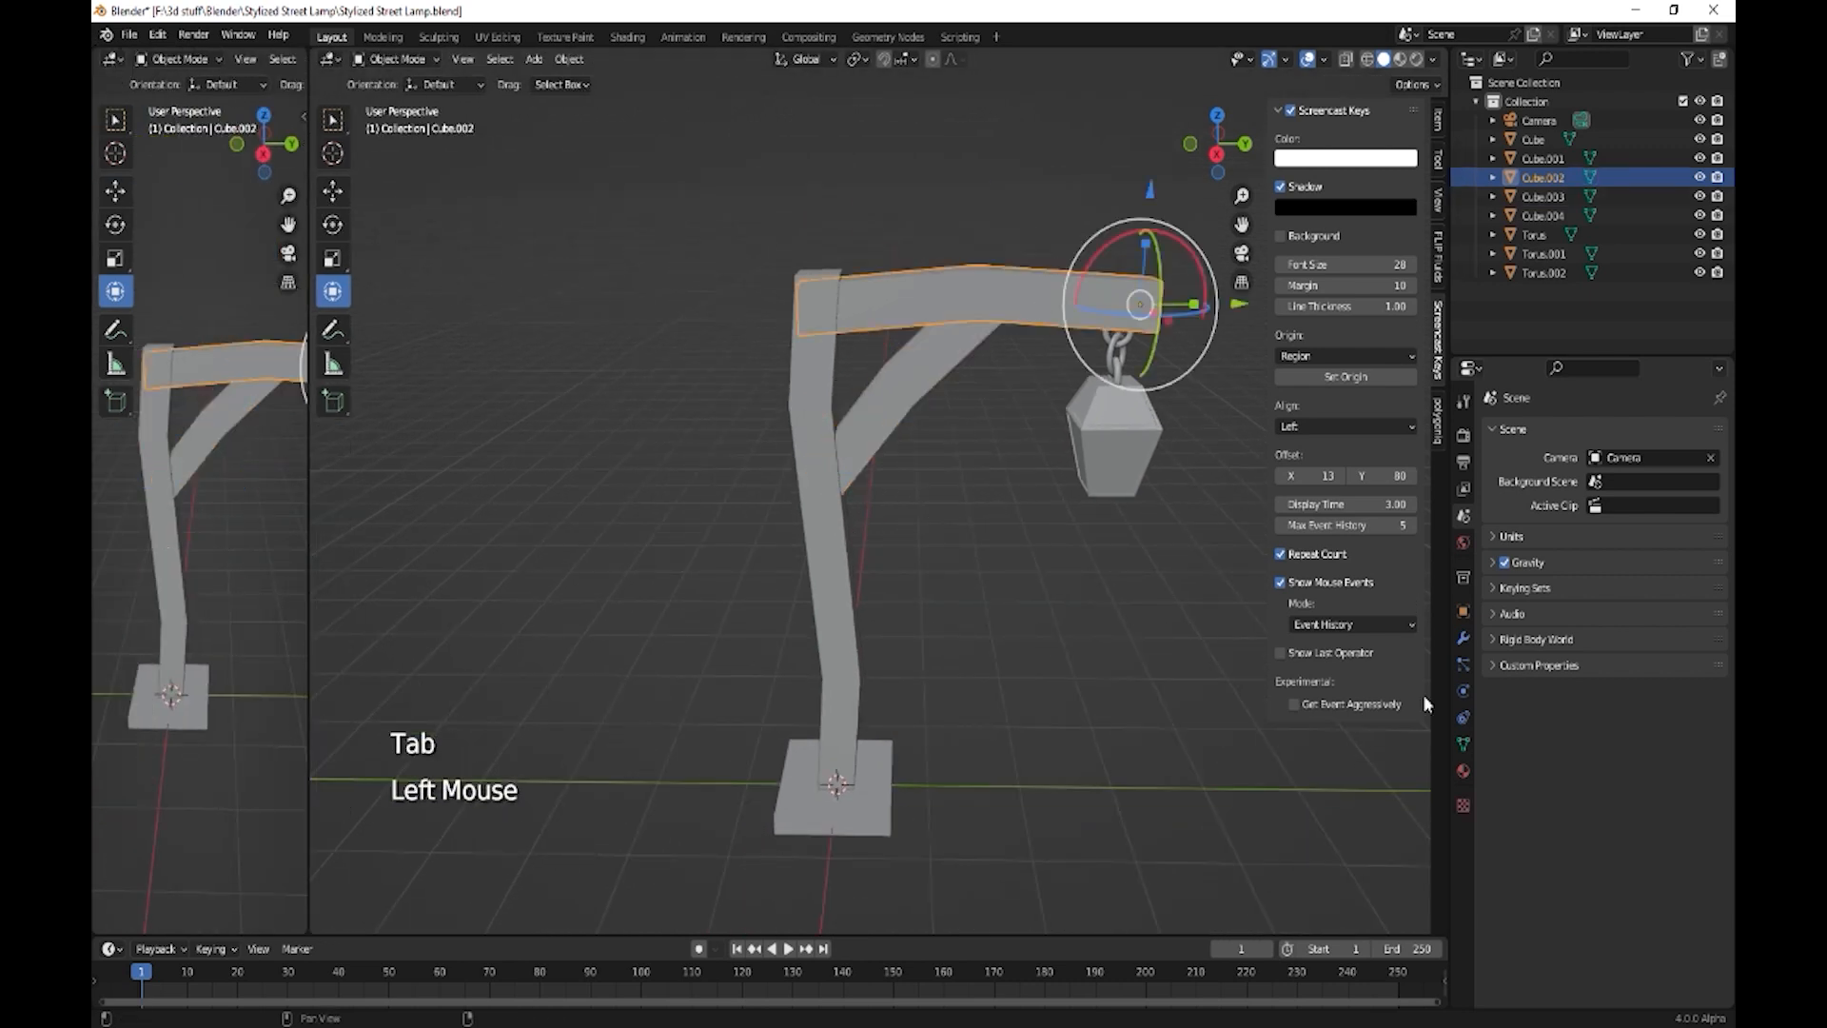
{"action": "key", "text": "ctrl+a"}
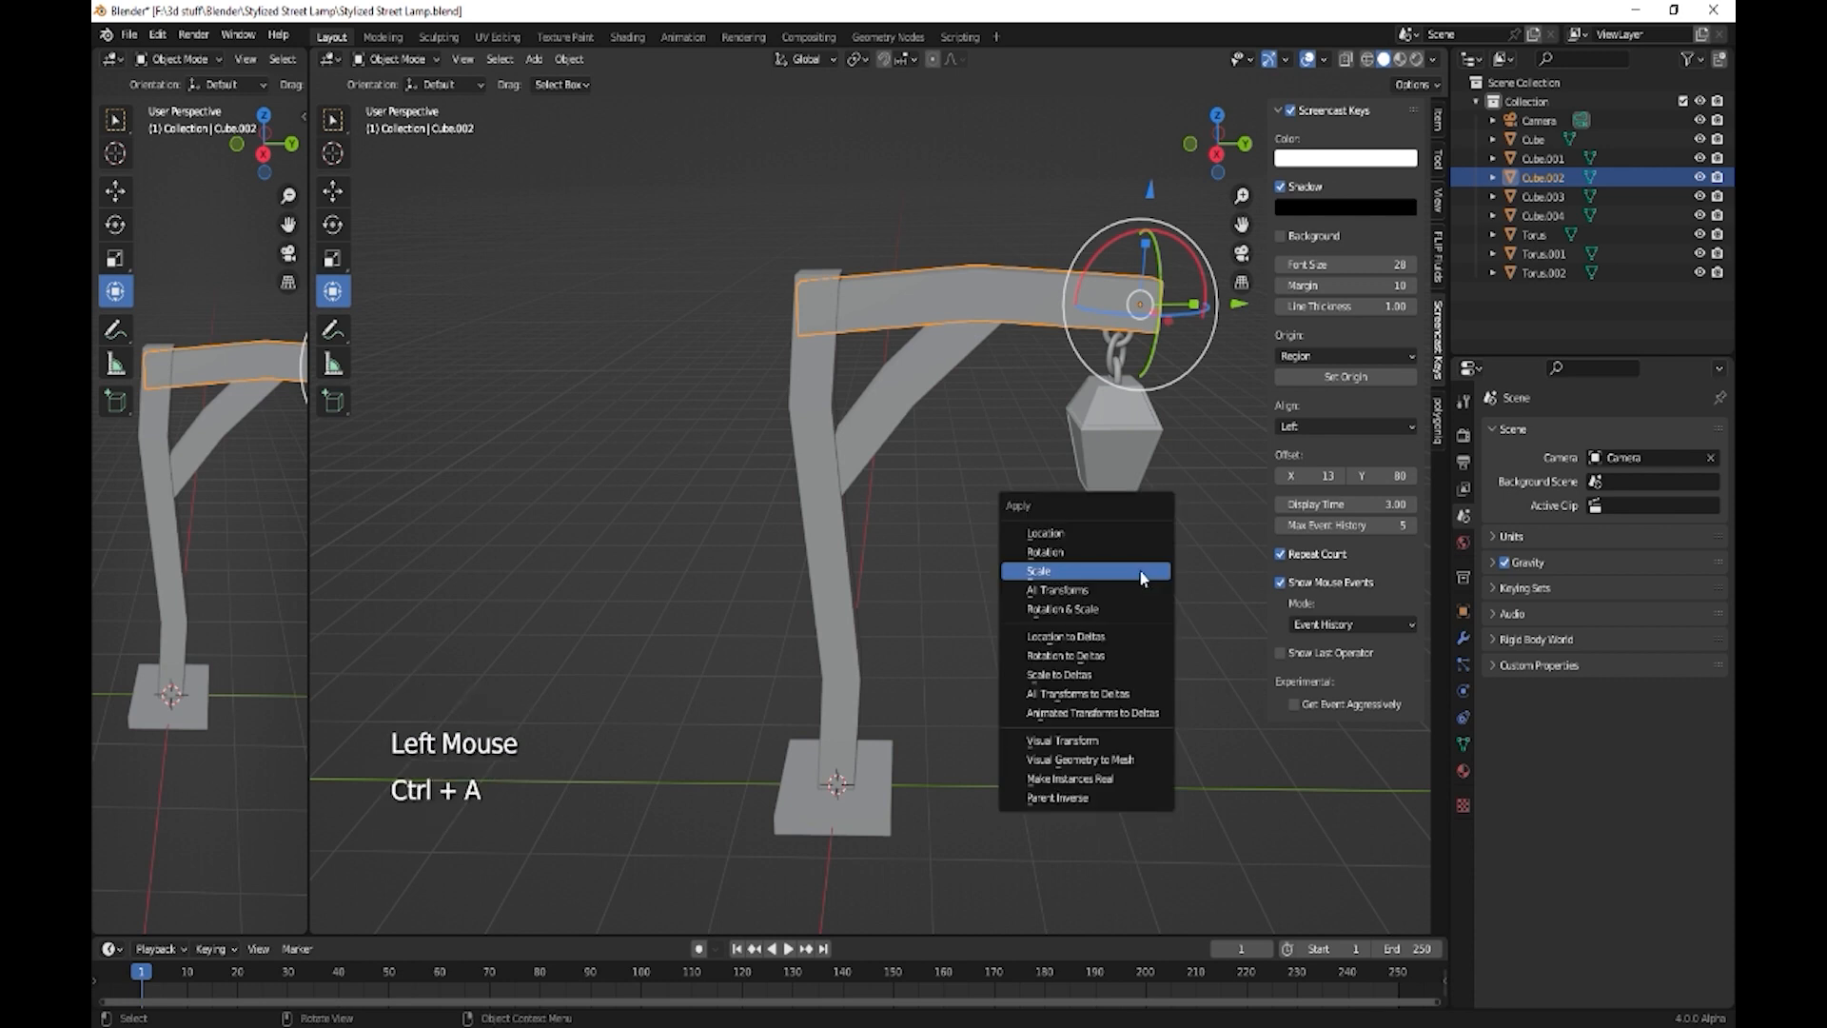
{"action": "left_click", "coordinate": [1140, 571]}
- Apply the scale of the diagonal brace and of the vertical post
{"action": "left_click", "coordinate": [923, 384]}
{"action": "key", "text": "Tab"}
{"action": "key", "text": "Tab"}
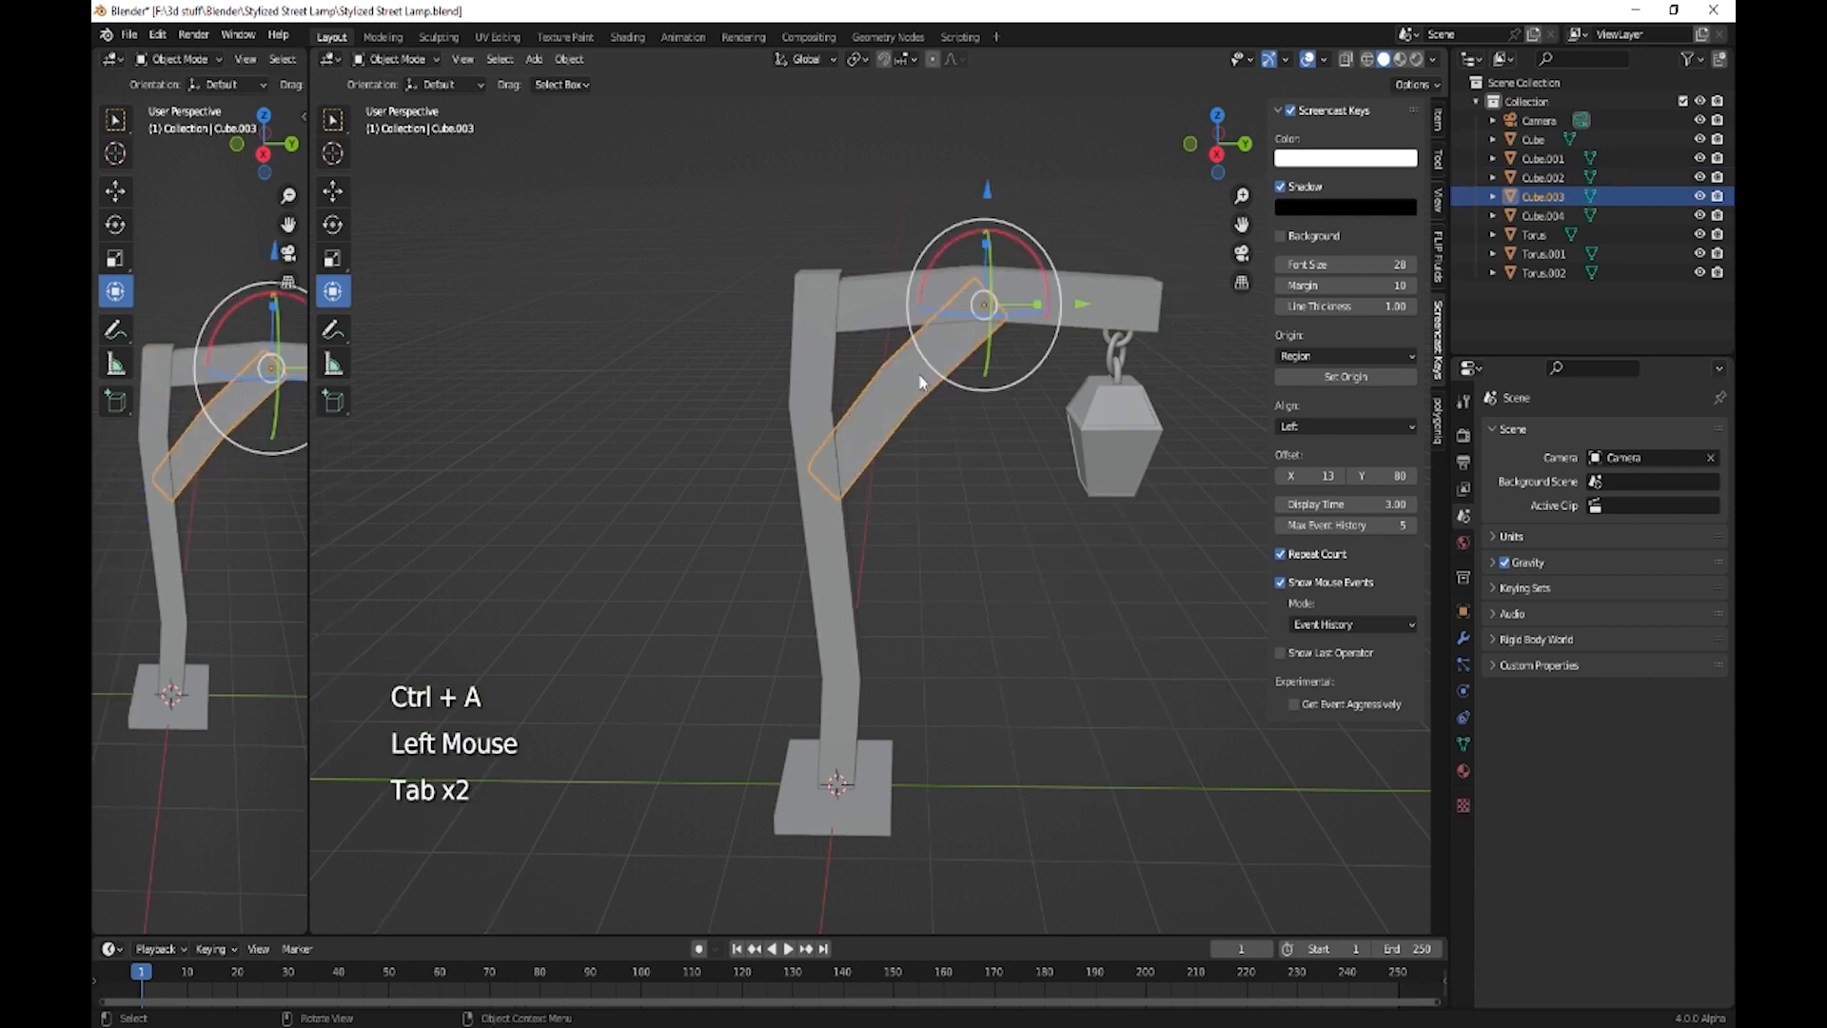
{"action": "key", "text": "ctrl+a"}
{"action": "left_click", "coordinate": [909, 390]}
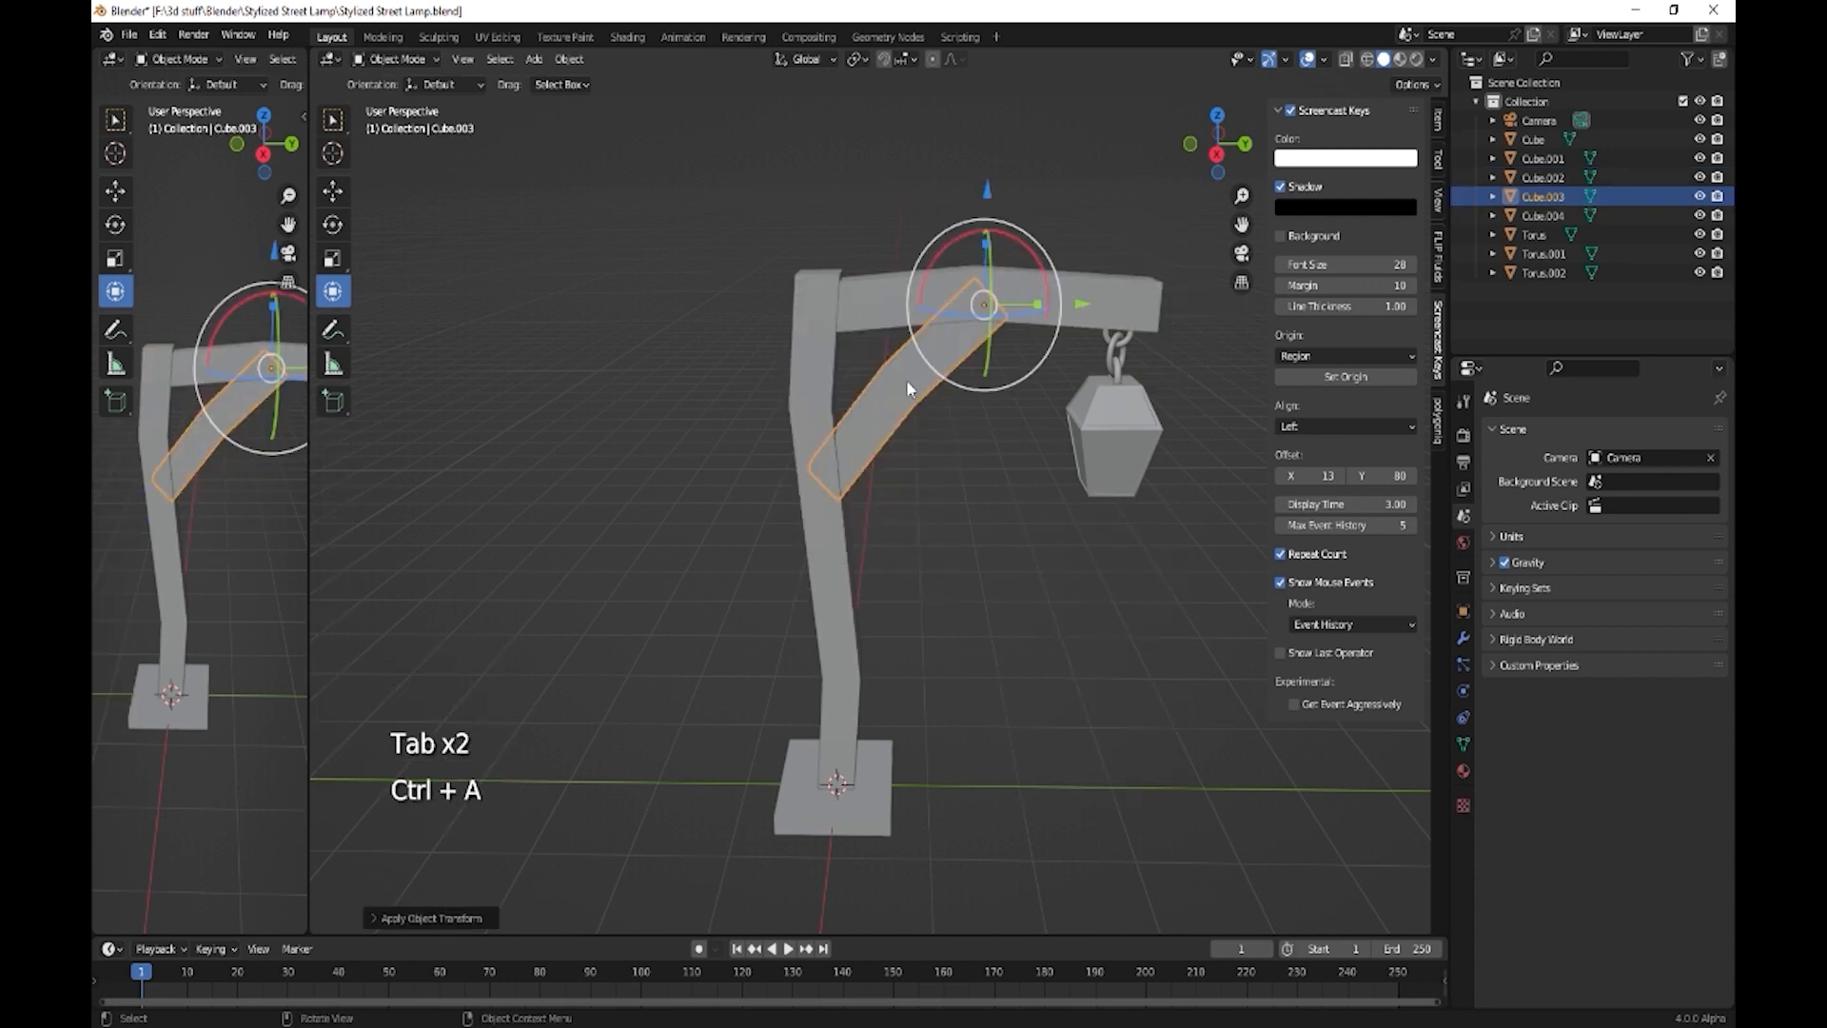
{"action": "left_click", "coordinate": [807, 373]}
{"action": "key", "text": "ctrl+a"}
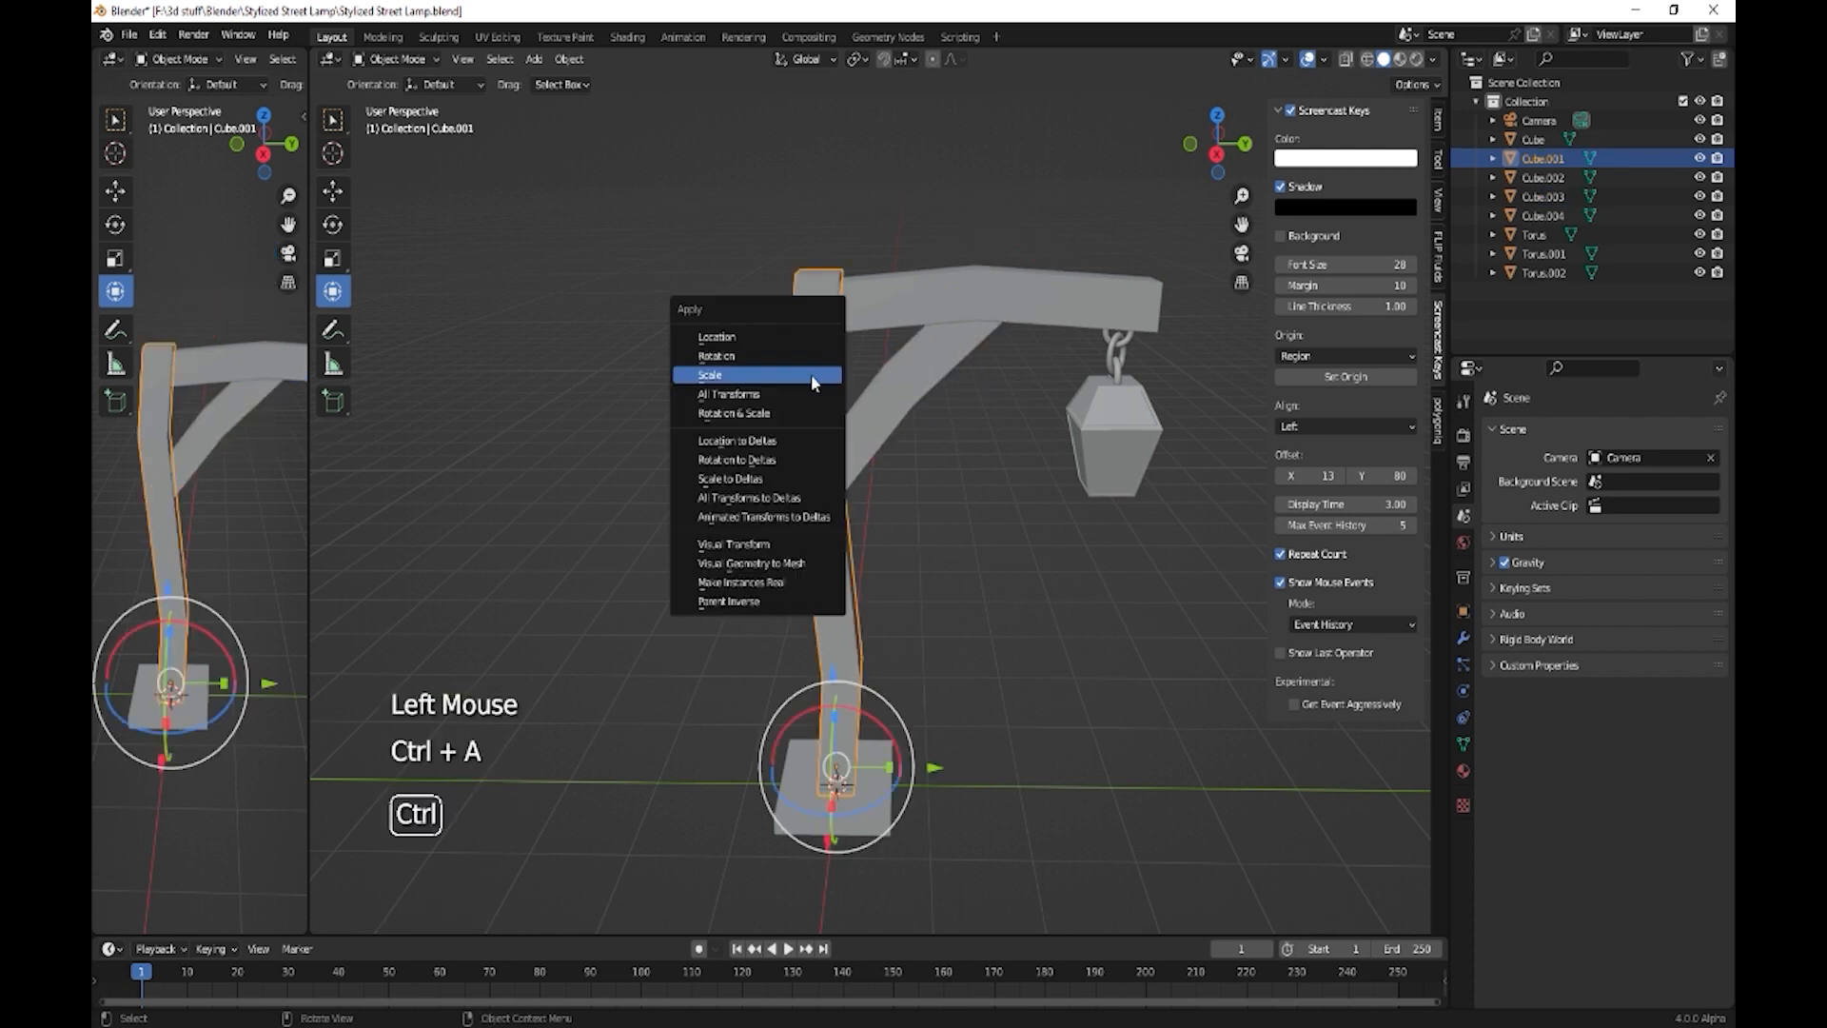
{"action": "left_click", "coordinate": [810, 375]}
- Create a new material on the horizontal arm
{"action": "left_click", "coordinate": [966, 311]}
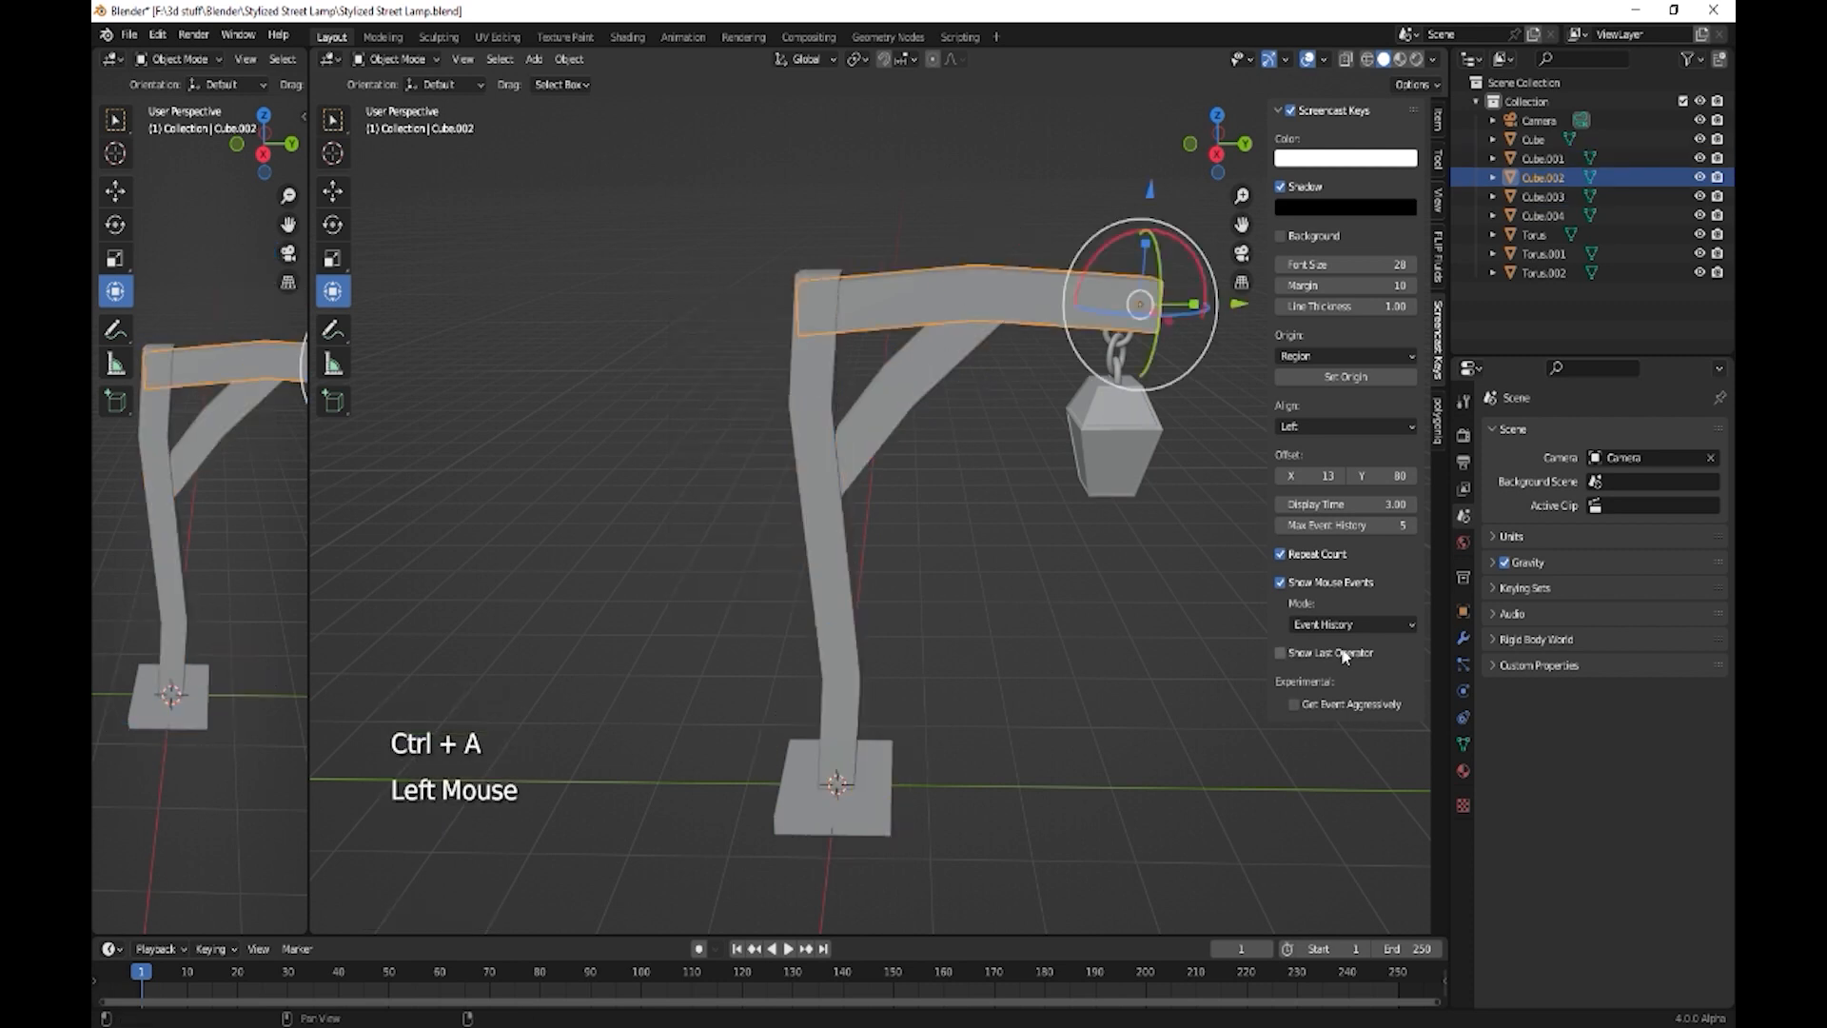
{"action": "left_click", "coordinate": [1463, 770]}
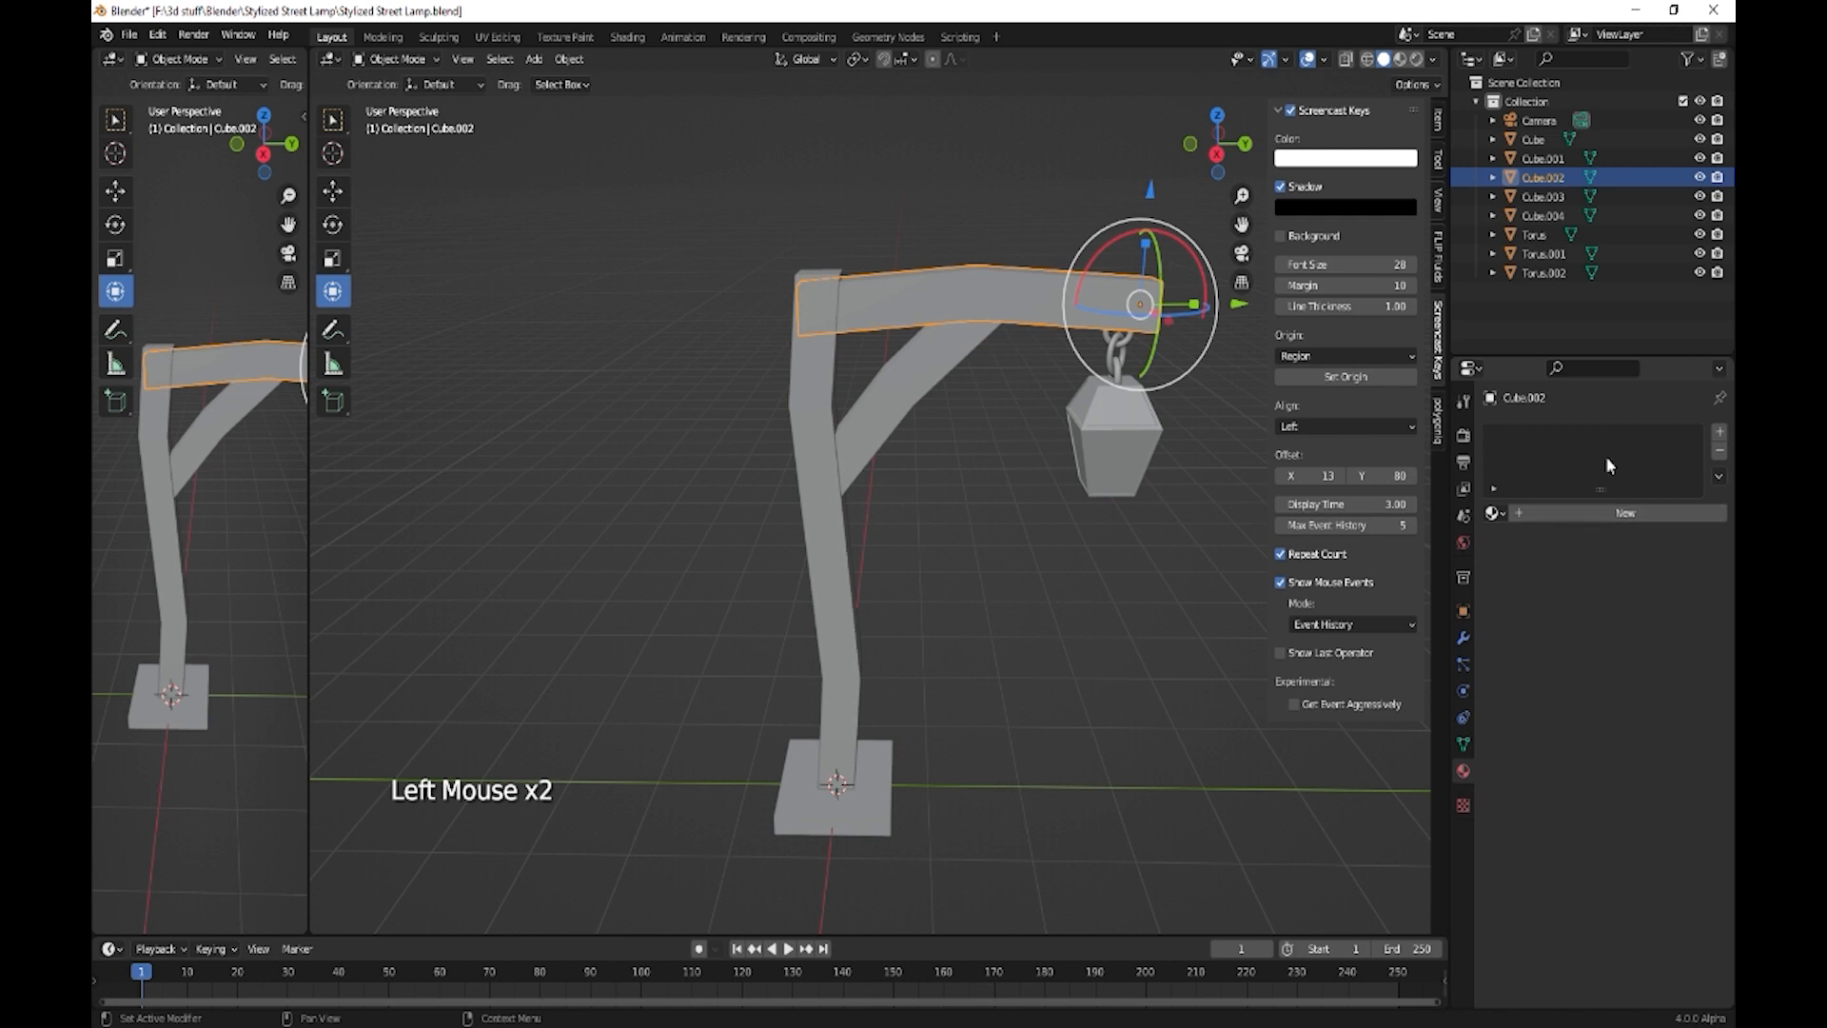
{"action": "left_click", "coordinate": [1617, 481]}
{"action": "left_click", "coordinate": [1608, 512]}
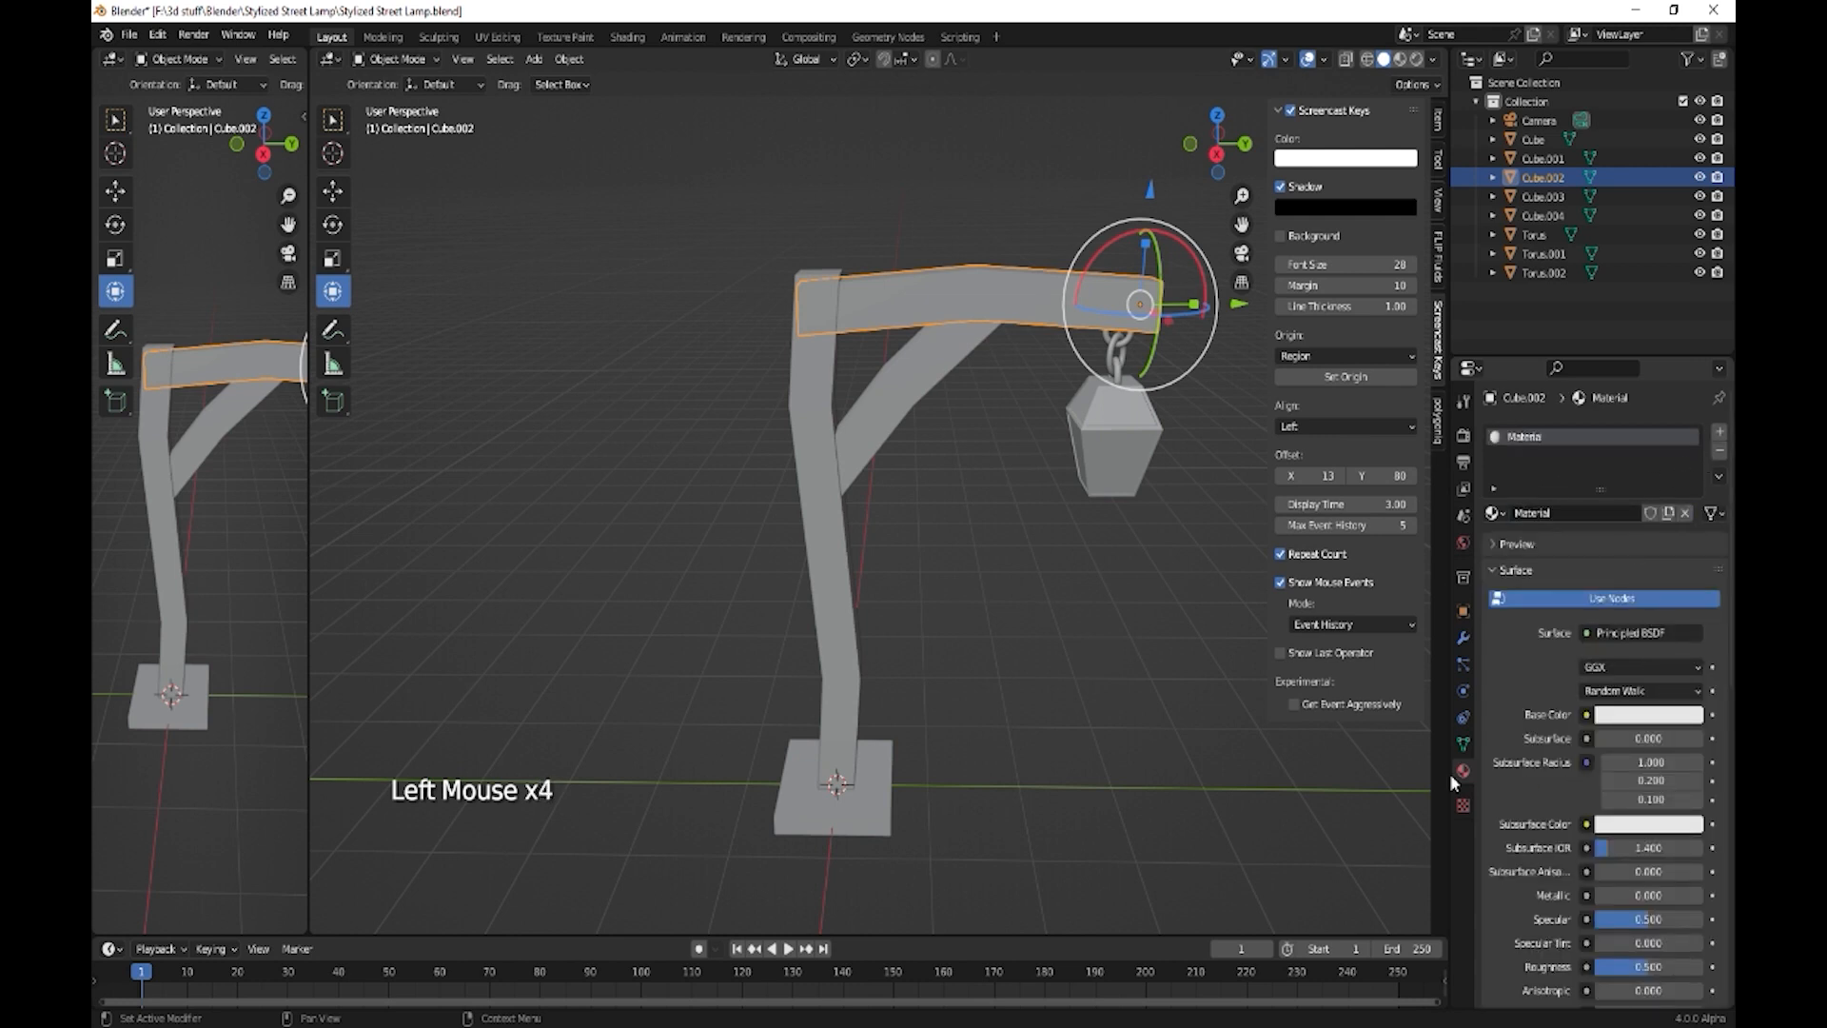
- Turn the narrow second viewport into a Shader Editor, widen it, hide its sidebar and select the Principled BSDF node
{"action": "left_click", "coordinate": [112, 59]}
{"action": "left_click", "coordinate": [112, 251]}
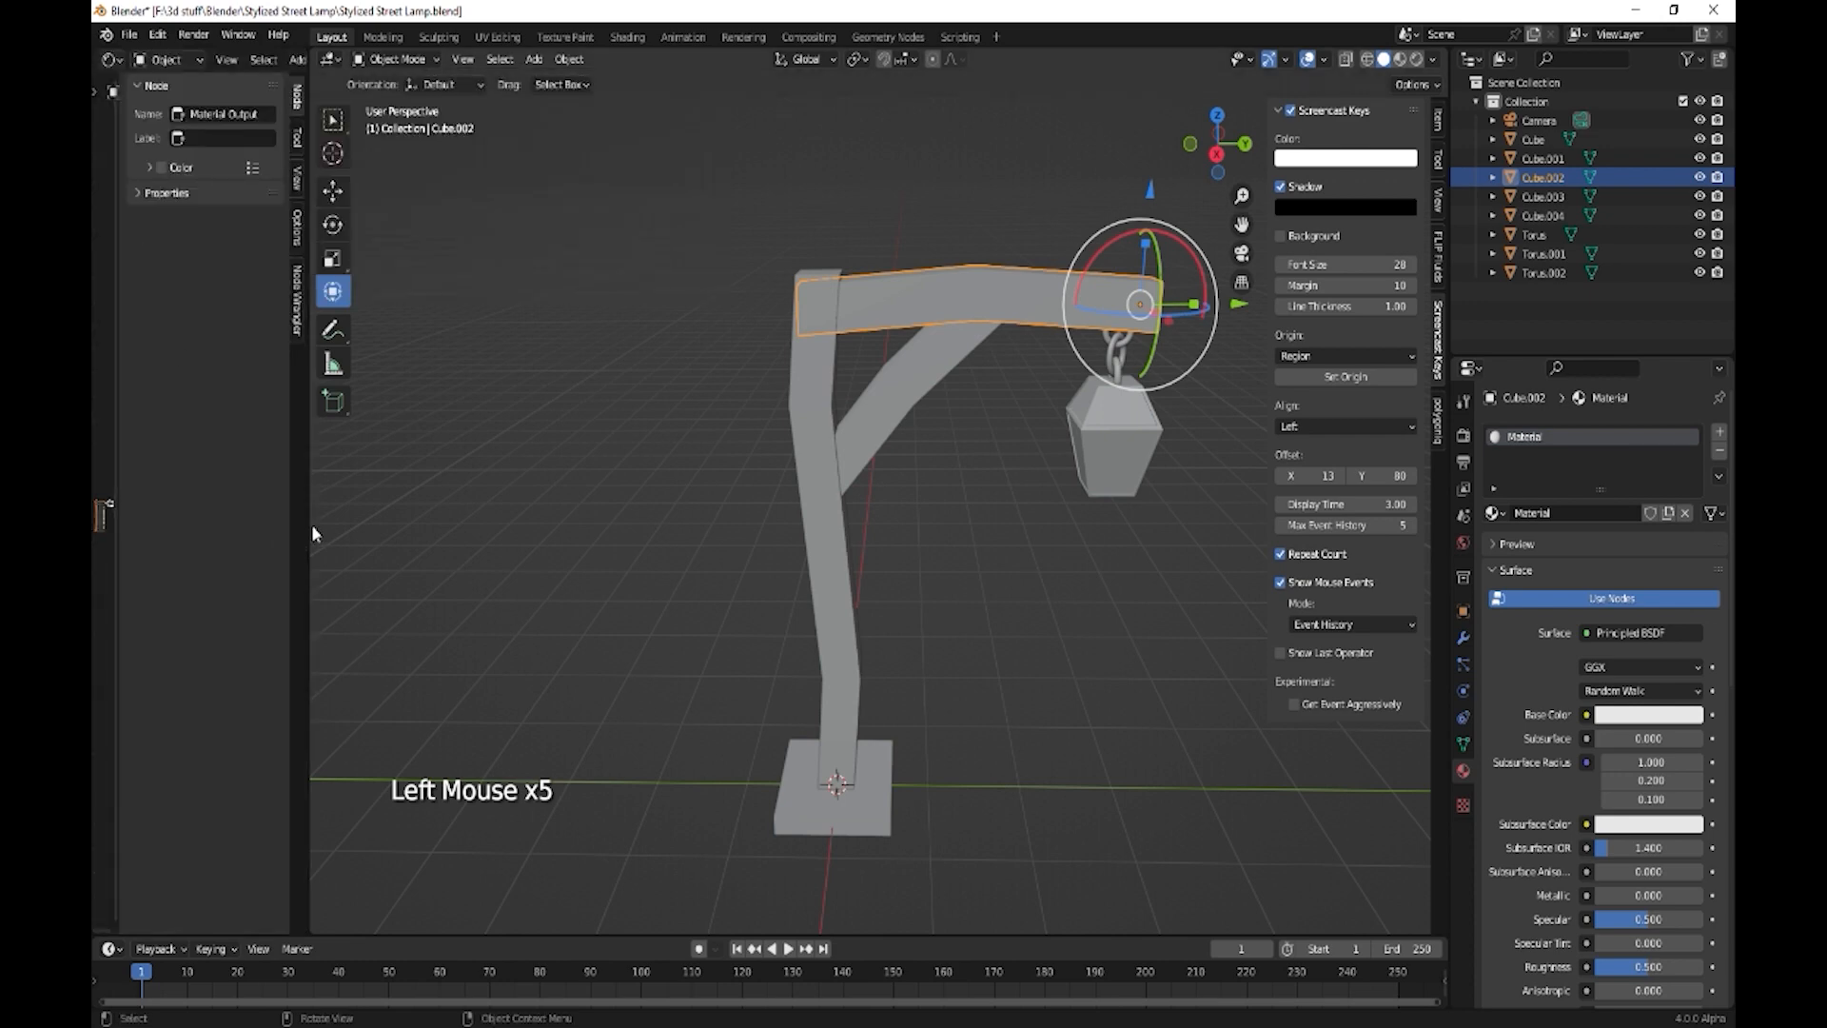
{"action": "left_click_drag", "start_coordinate": [306, 523], "coordinate": [589, 540]}
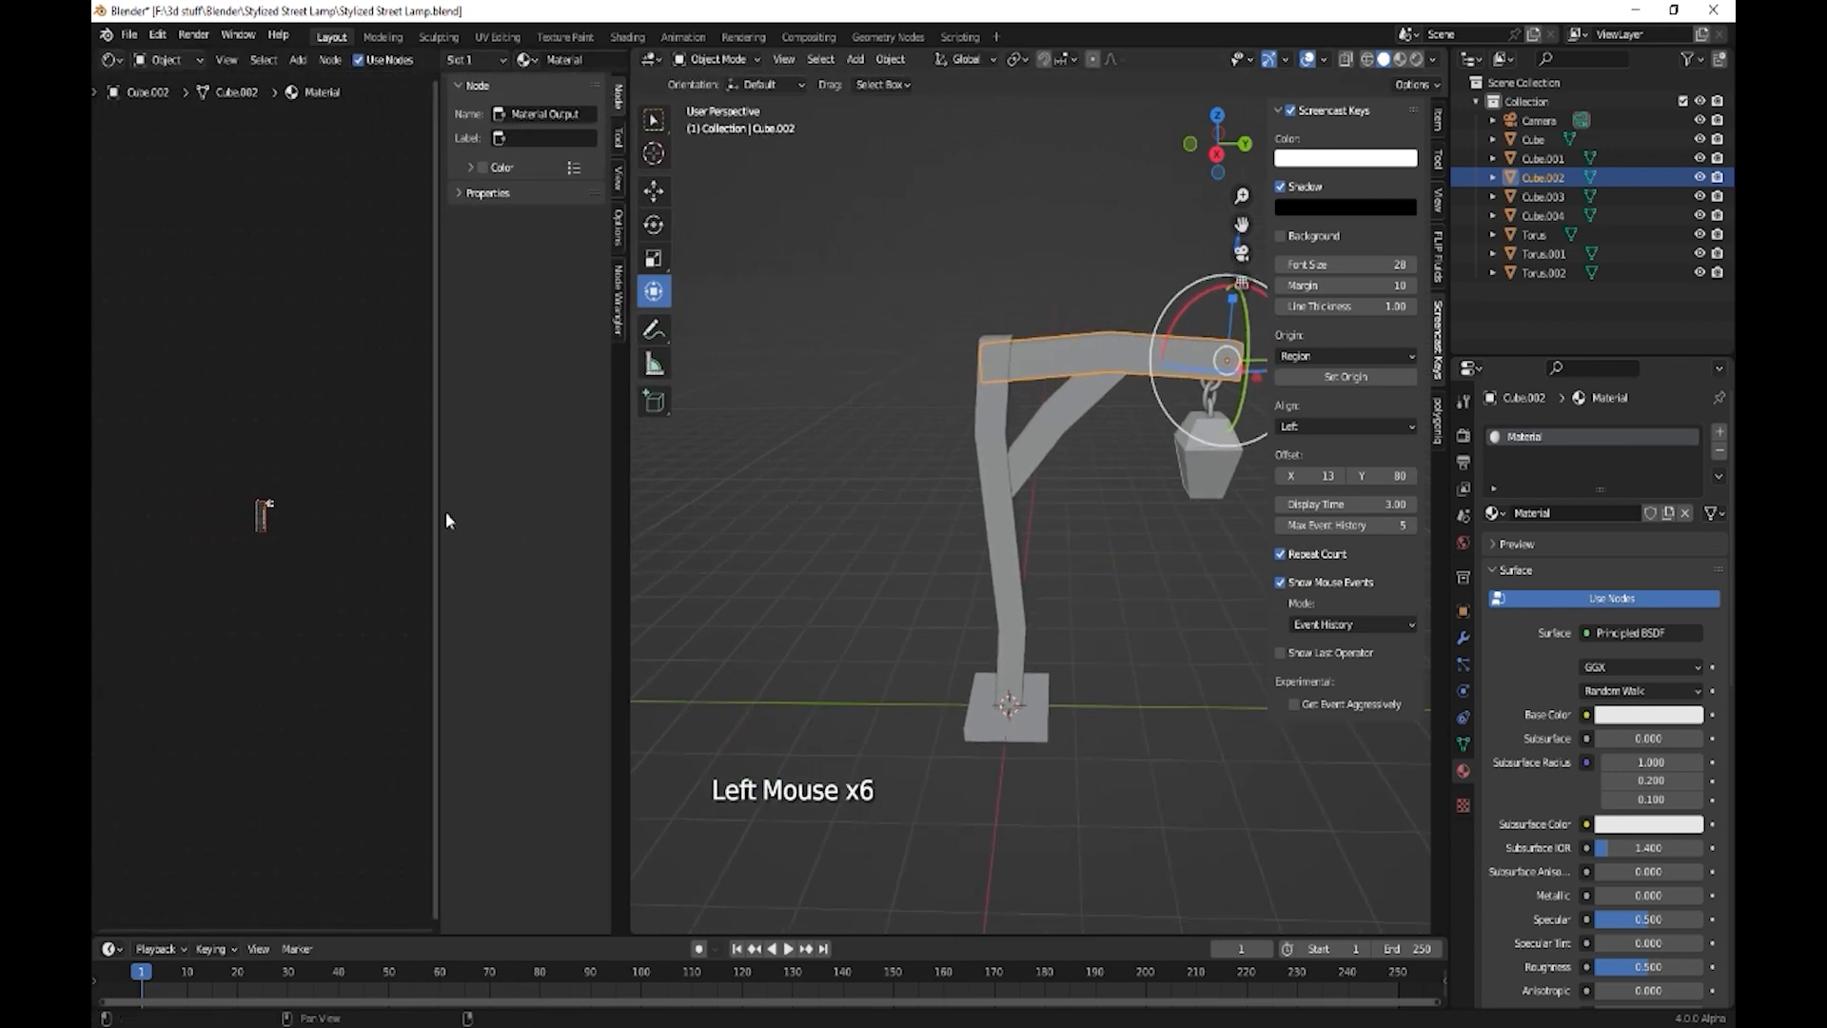
{"action": "left_click_drag", "start_coordinate": [445, 511], "coordinate": [604, 534]}
{"action": "scroll", "coordinate": [379, 521], "scroll_direction": "up", "scroll_amount": 10}
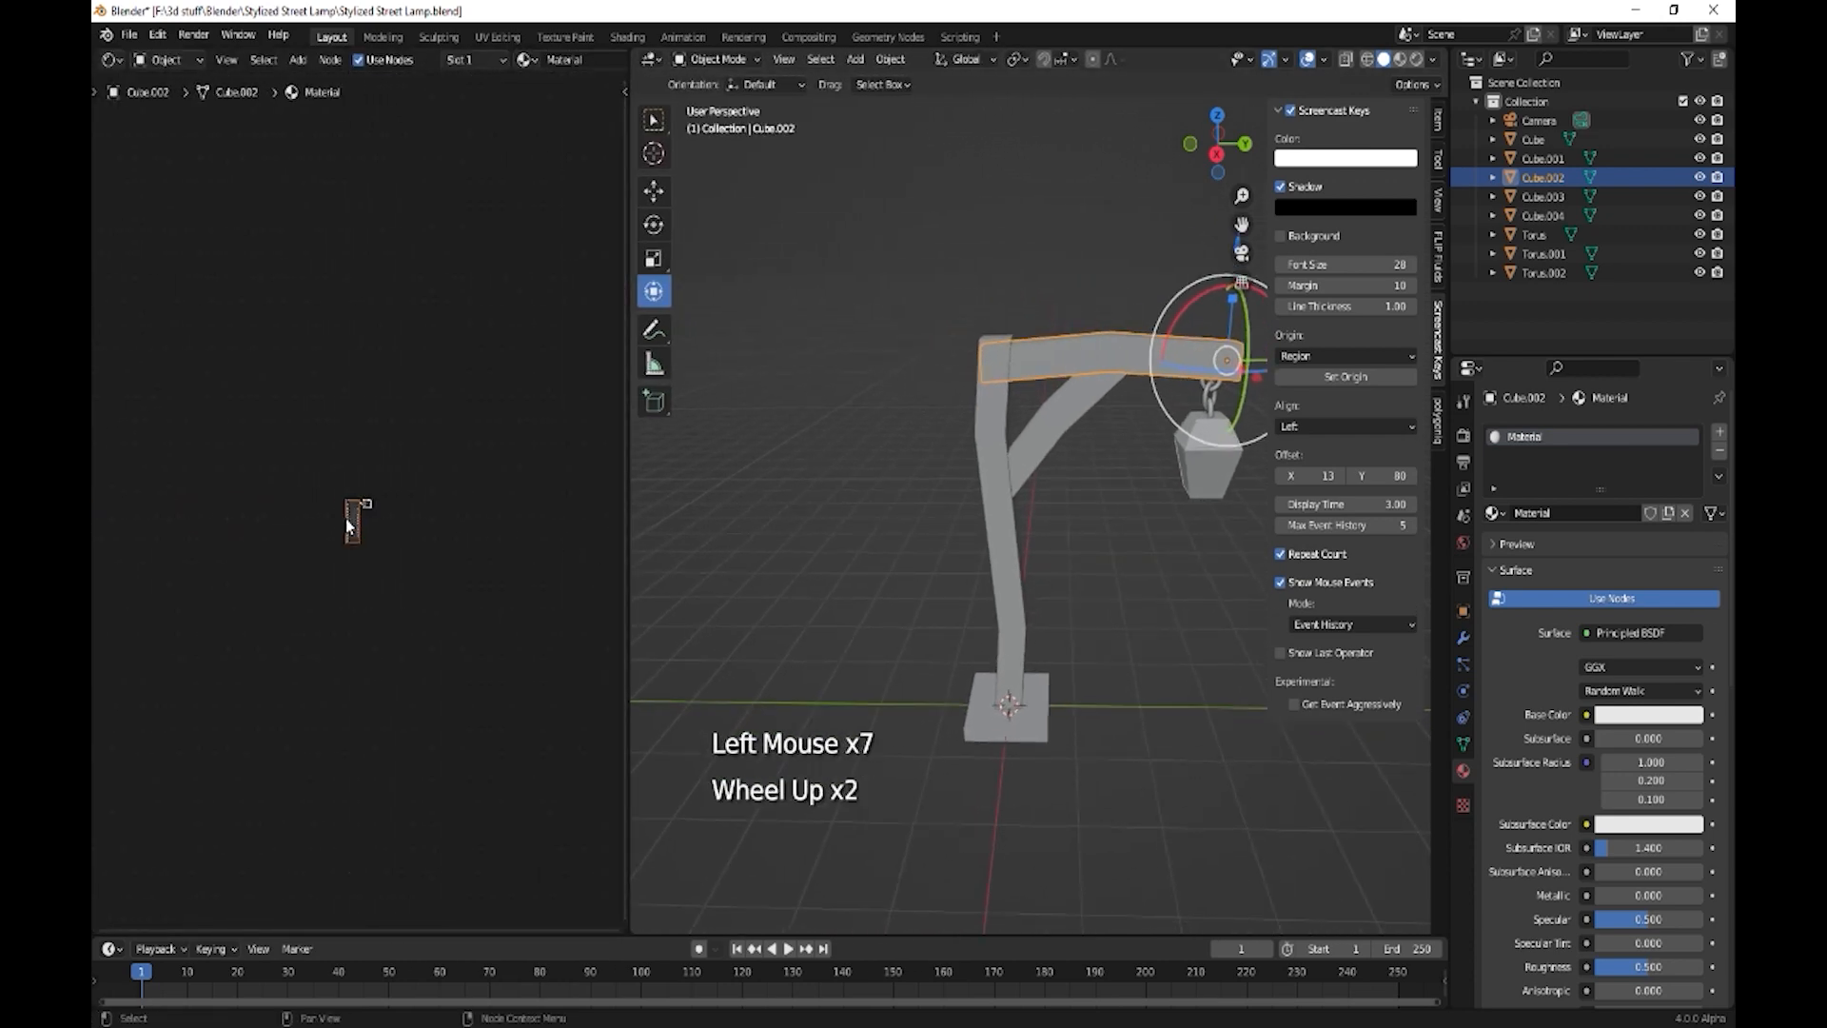
{"action": "middle_click_drag", "start_coordinate": [378, 502], "coordinate": [494, 440]}
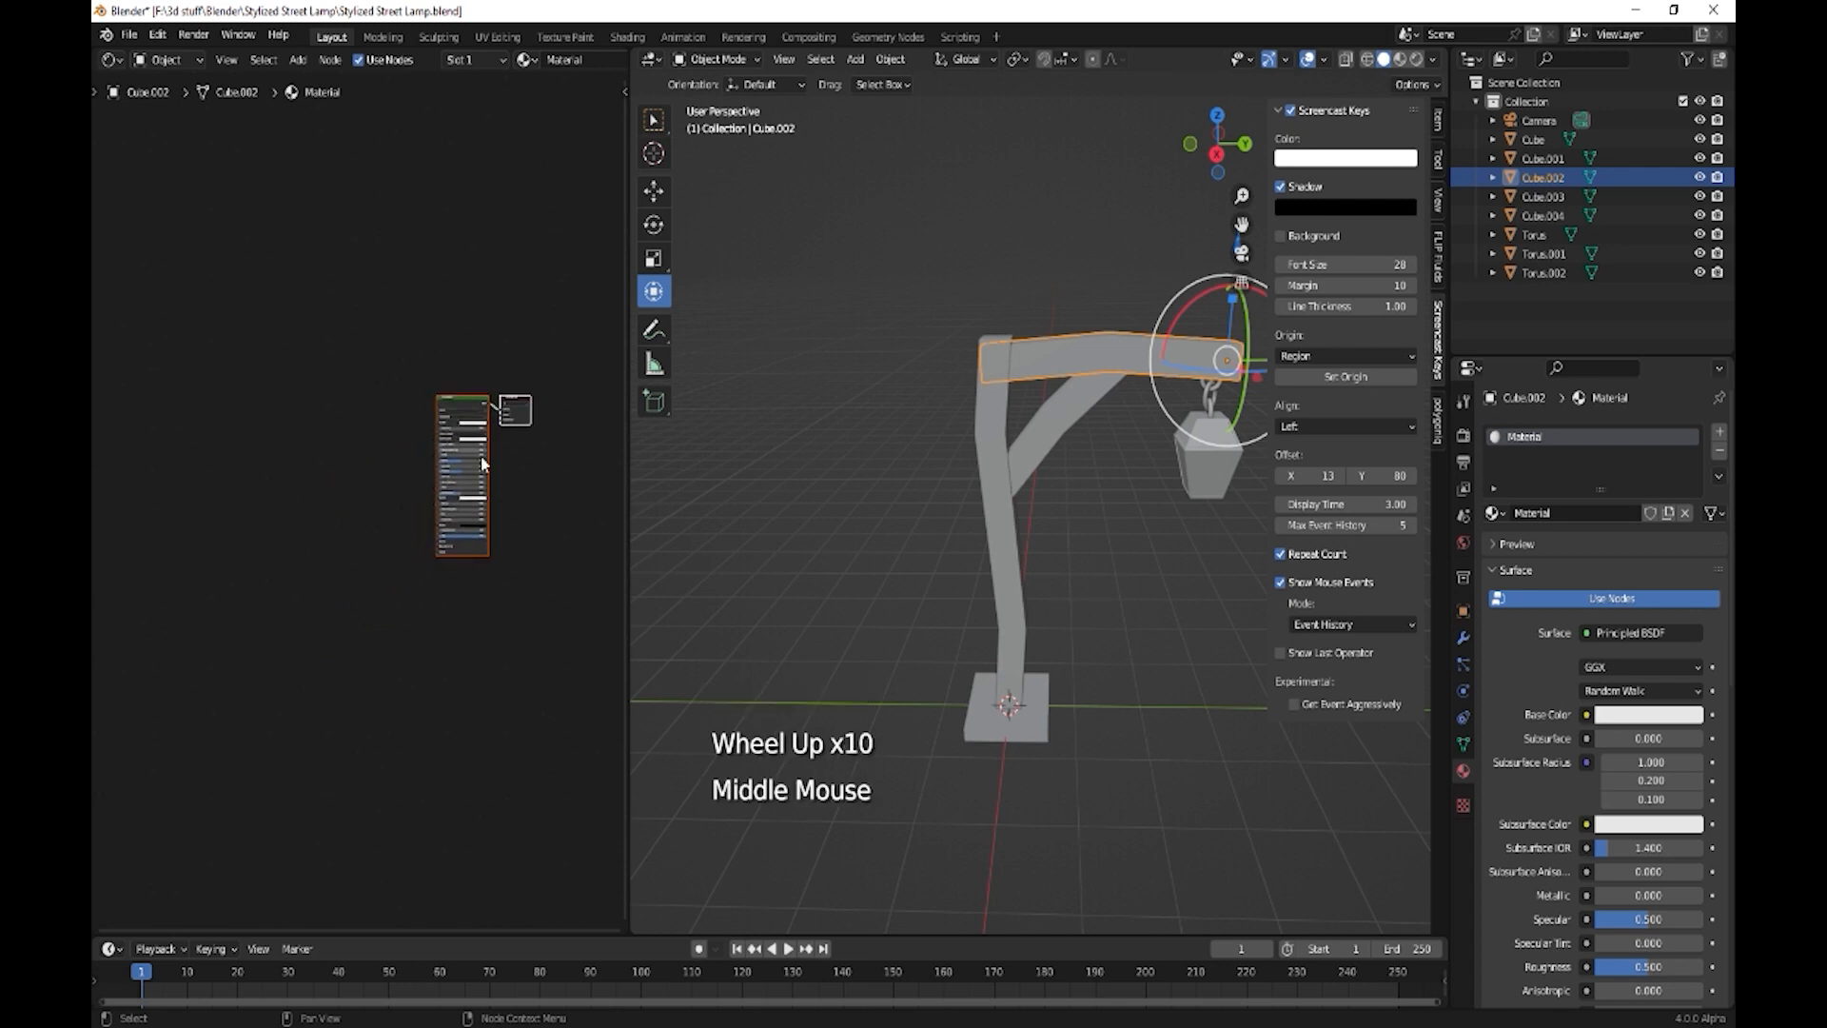
{"action": "left_click", "coordinate": [466, 409]}
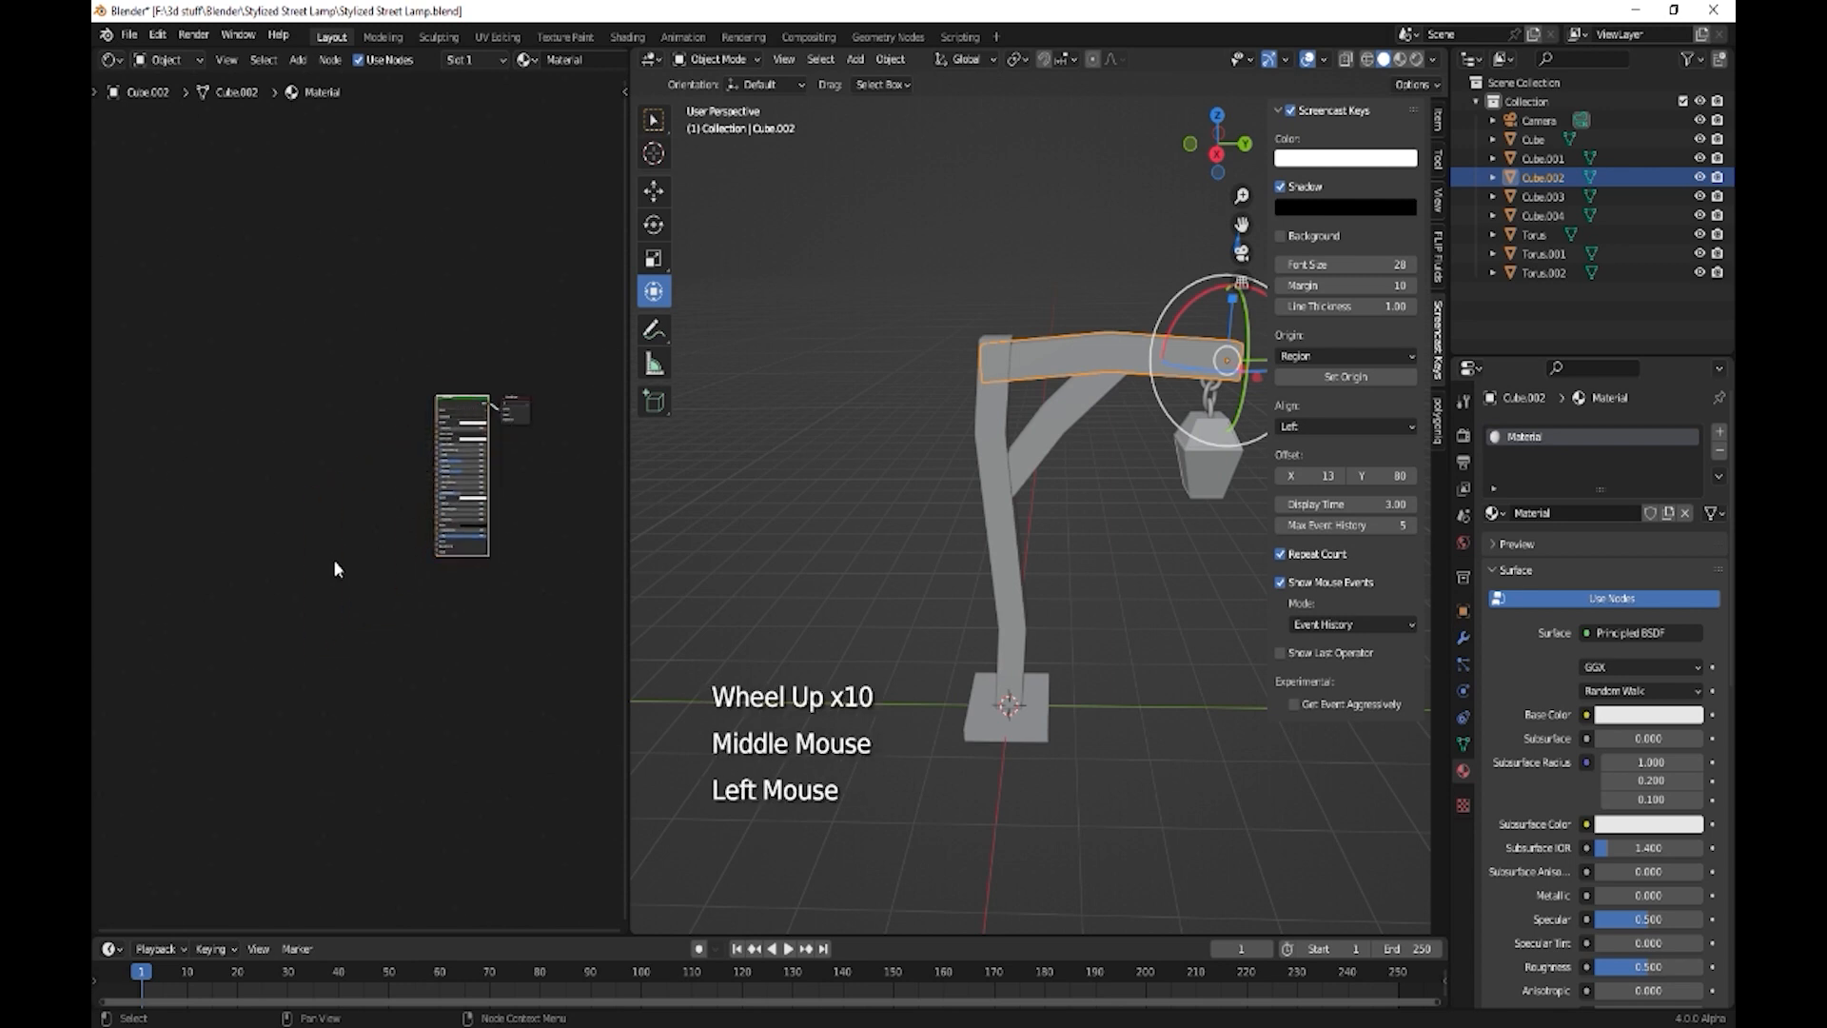
{"action": "mouse_move", "coordinate": [371, 633]}
{"action": "middle_mouse_down"}
{"action": "mouse_move", "coordinate": [396, 653]}
{"action": "mouse_move", "coordinate": [375, 617]}
{"action": "mouse_move", "coordinate": [366, 638]}
{"action": "middle_mouse_up"}
{"action": "scroll", "coordinate": [396, 640], "scroll_direction": "up", "scroll_amount": 1}
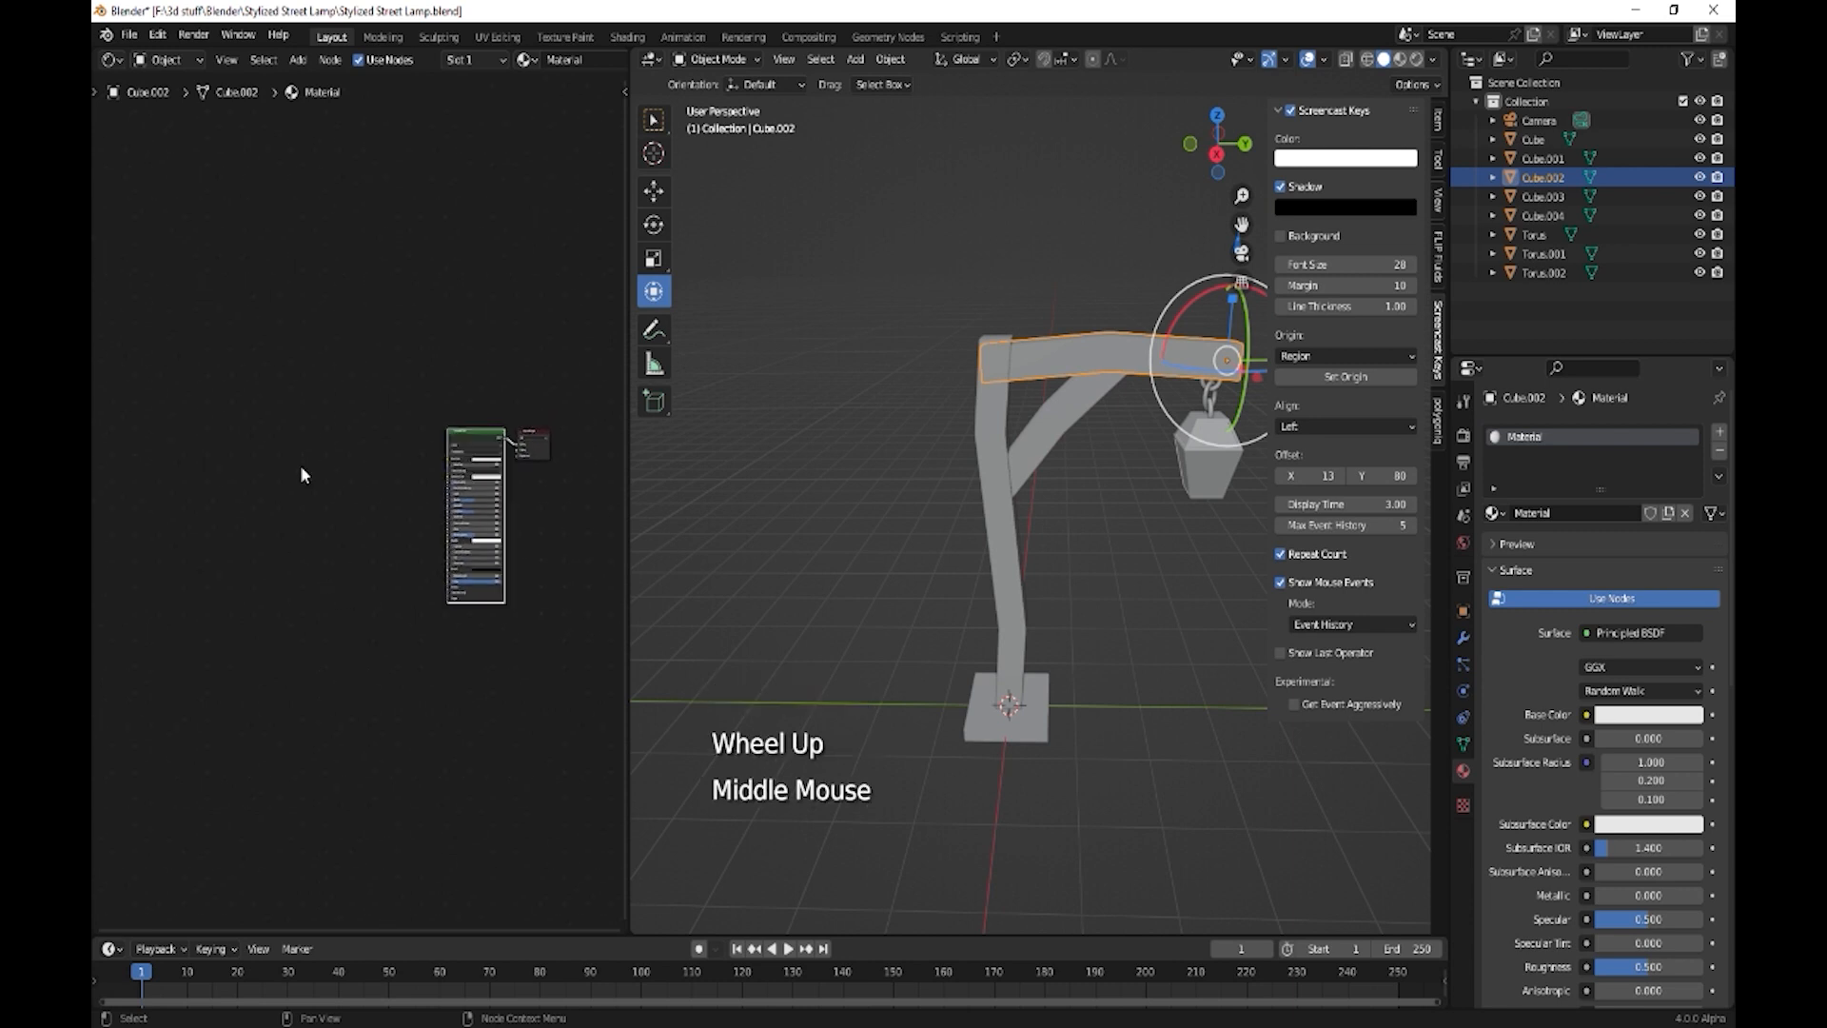
- Add a Musgrave Texture node ahead of the Principled BSDF node
{"action": "key", "text": "shift+a"}
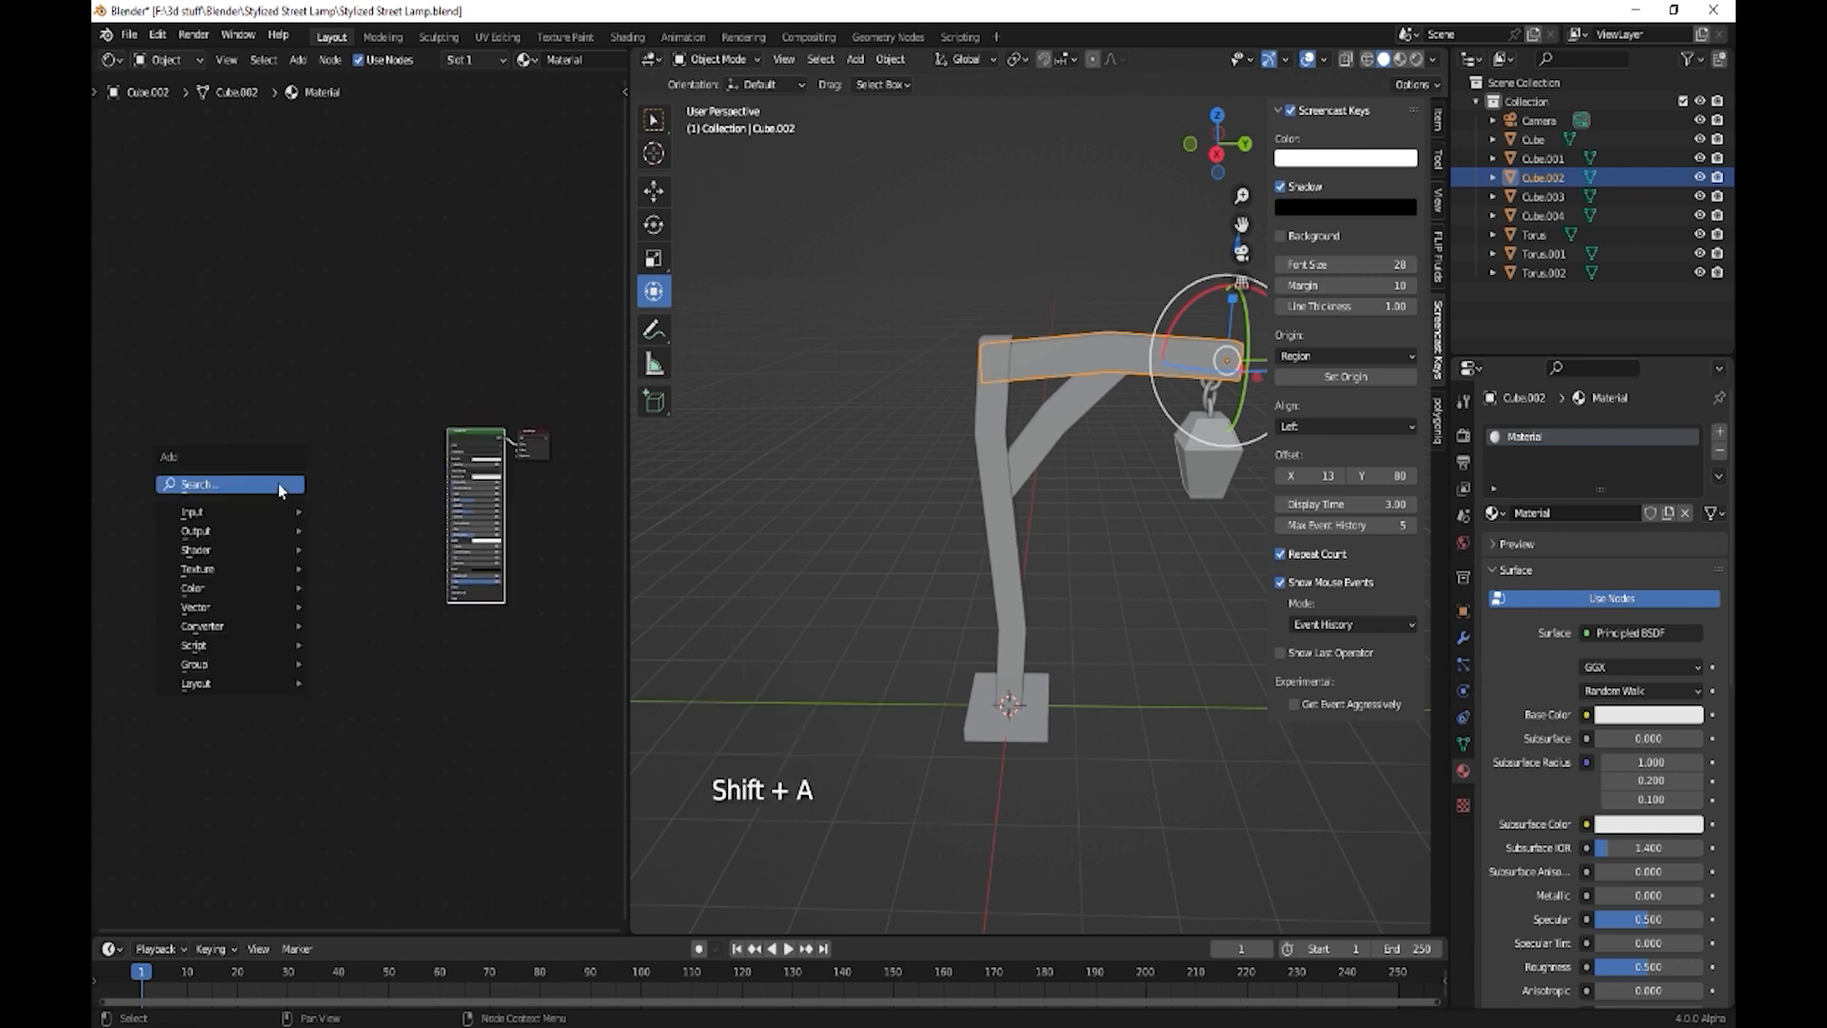
{"action": "left_click", "coordinate": [277, 484]}
{"action": "type", "text": "mus"}
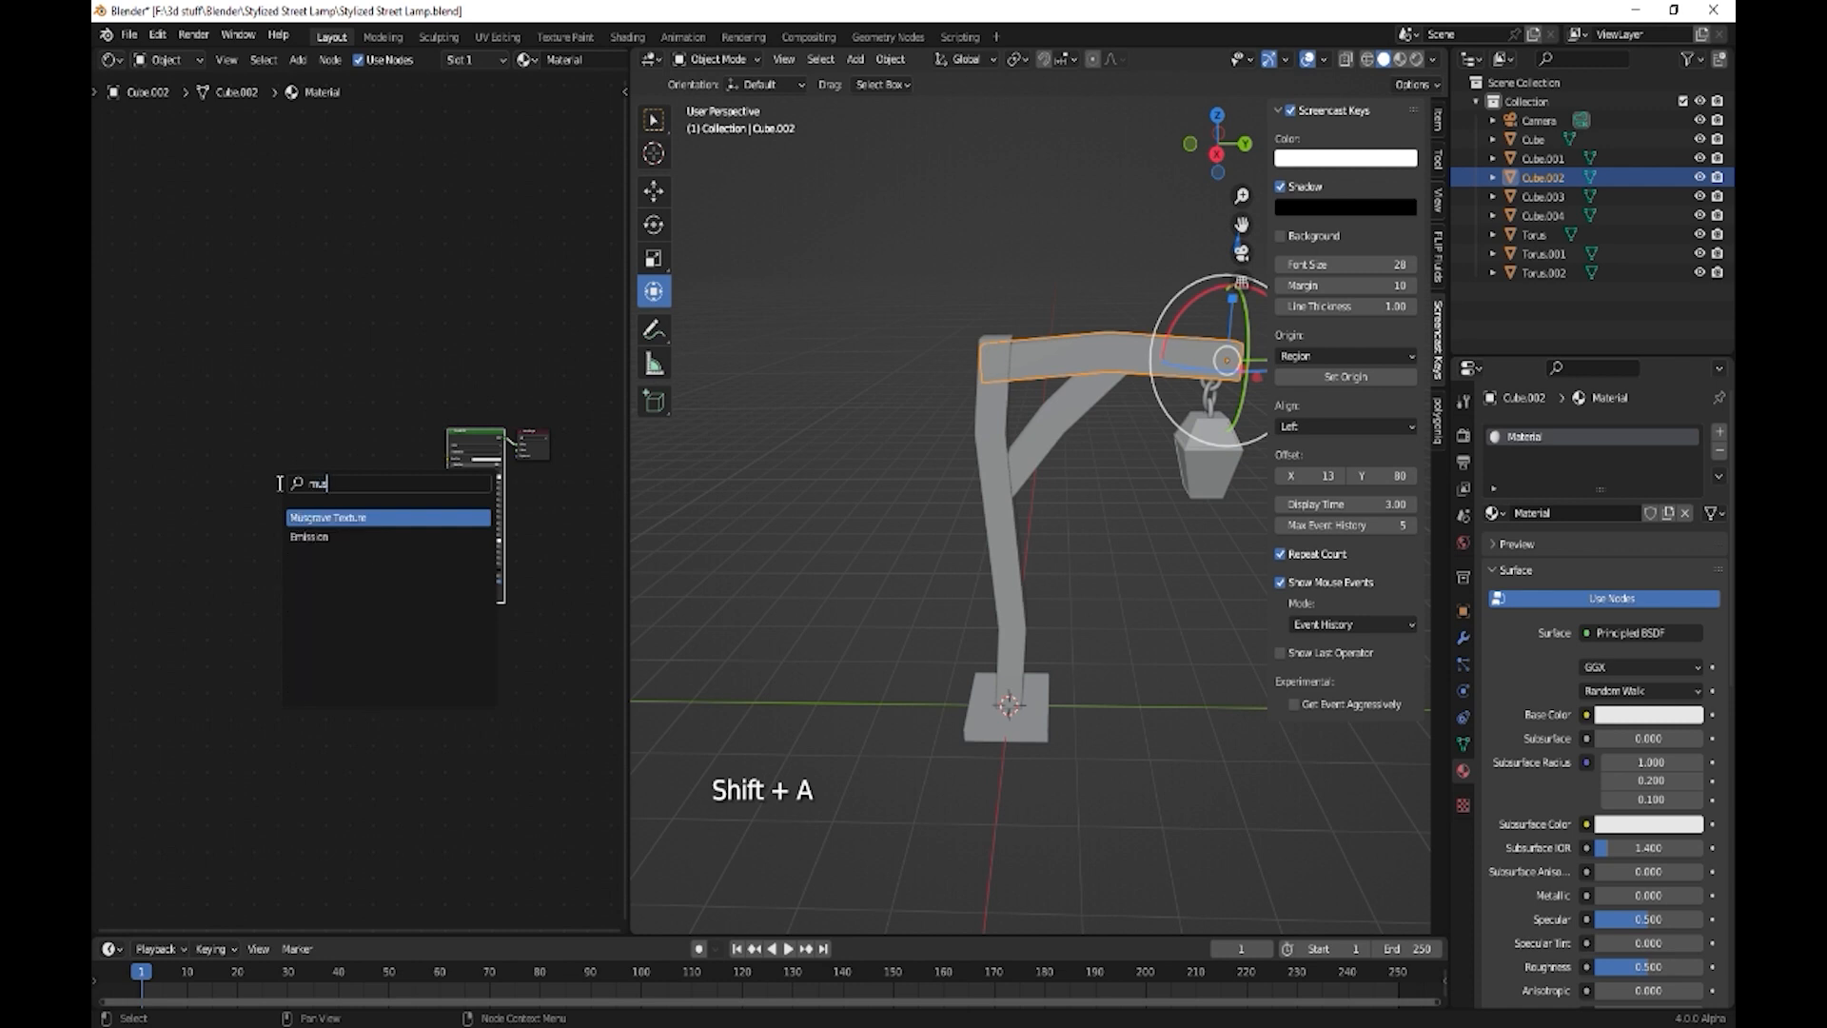
{"action": "left_click", "coordinate": [315, 515]}
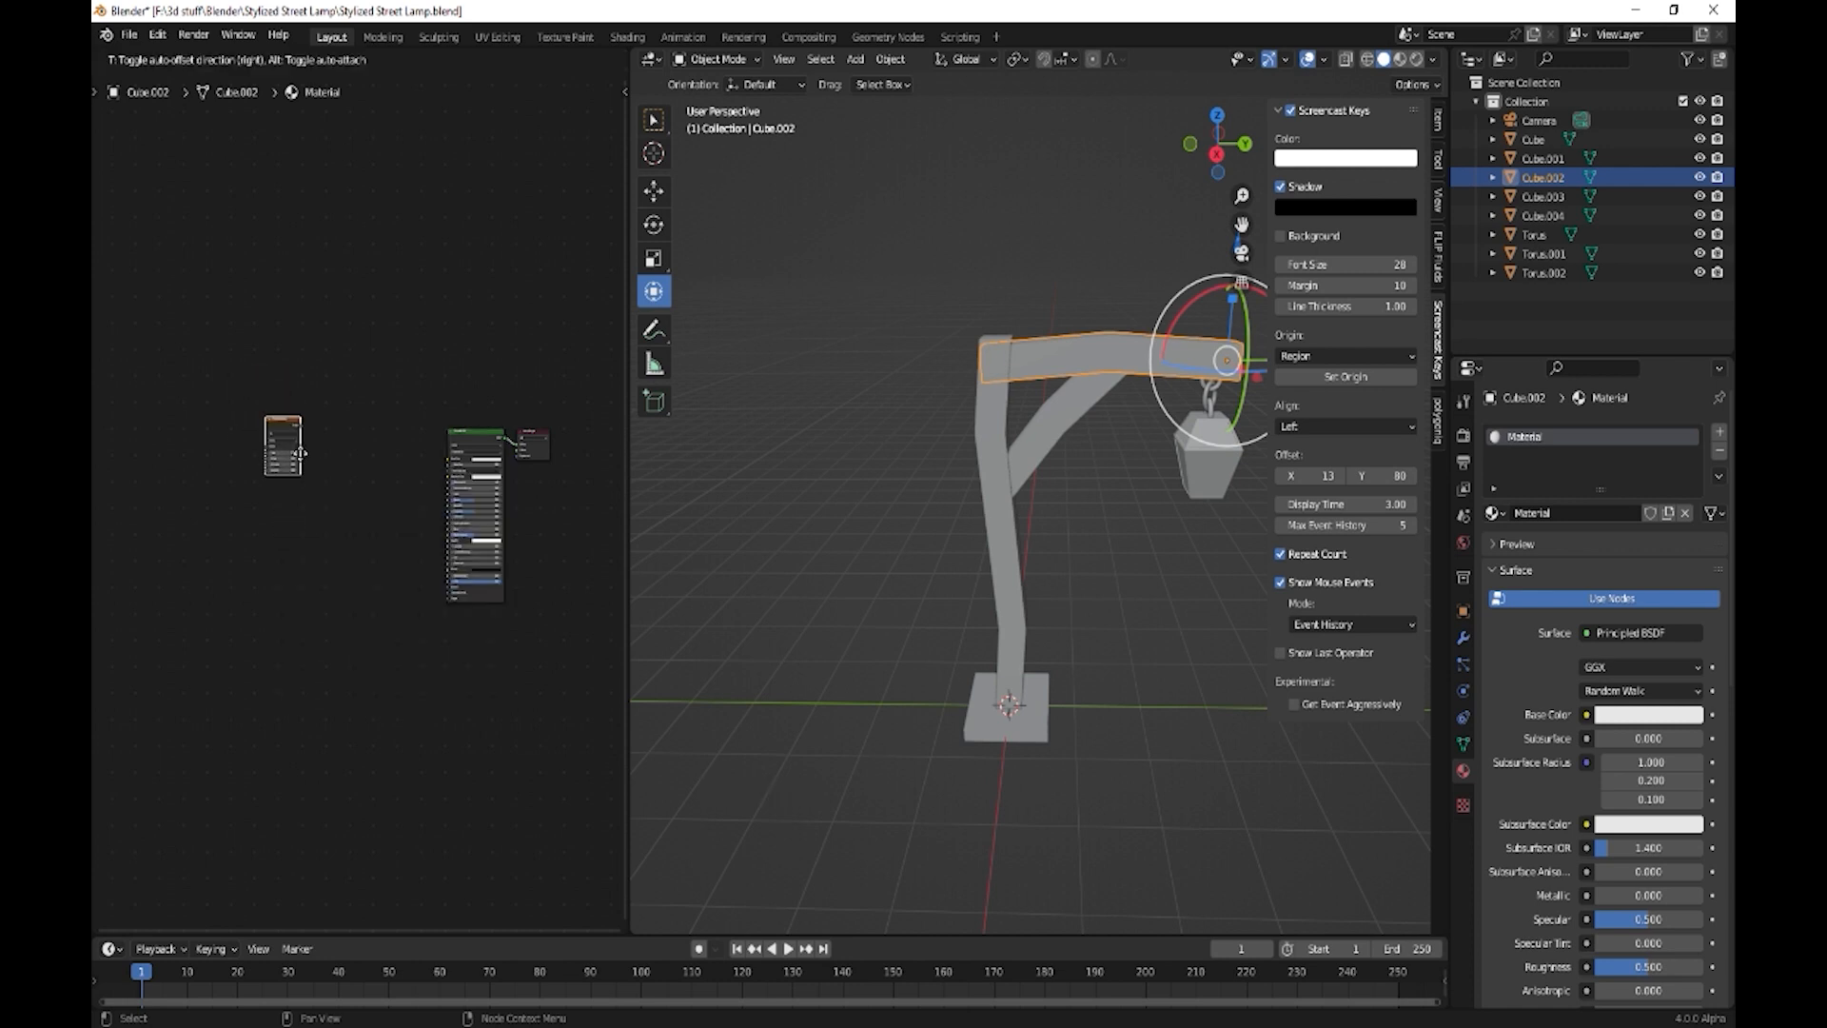
{"action": "left_click", "coordinate": [297, 453]}
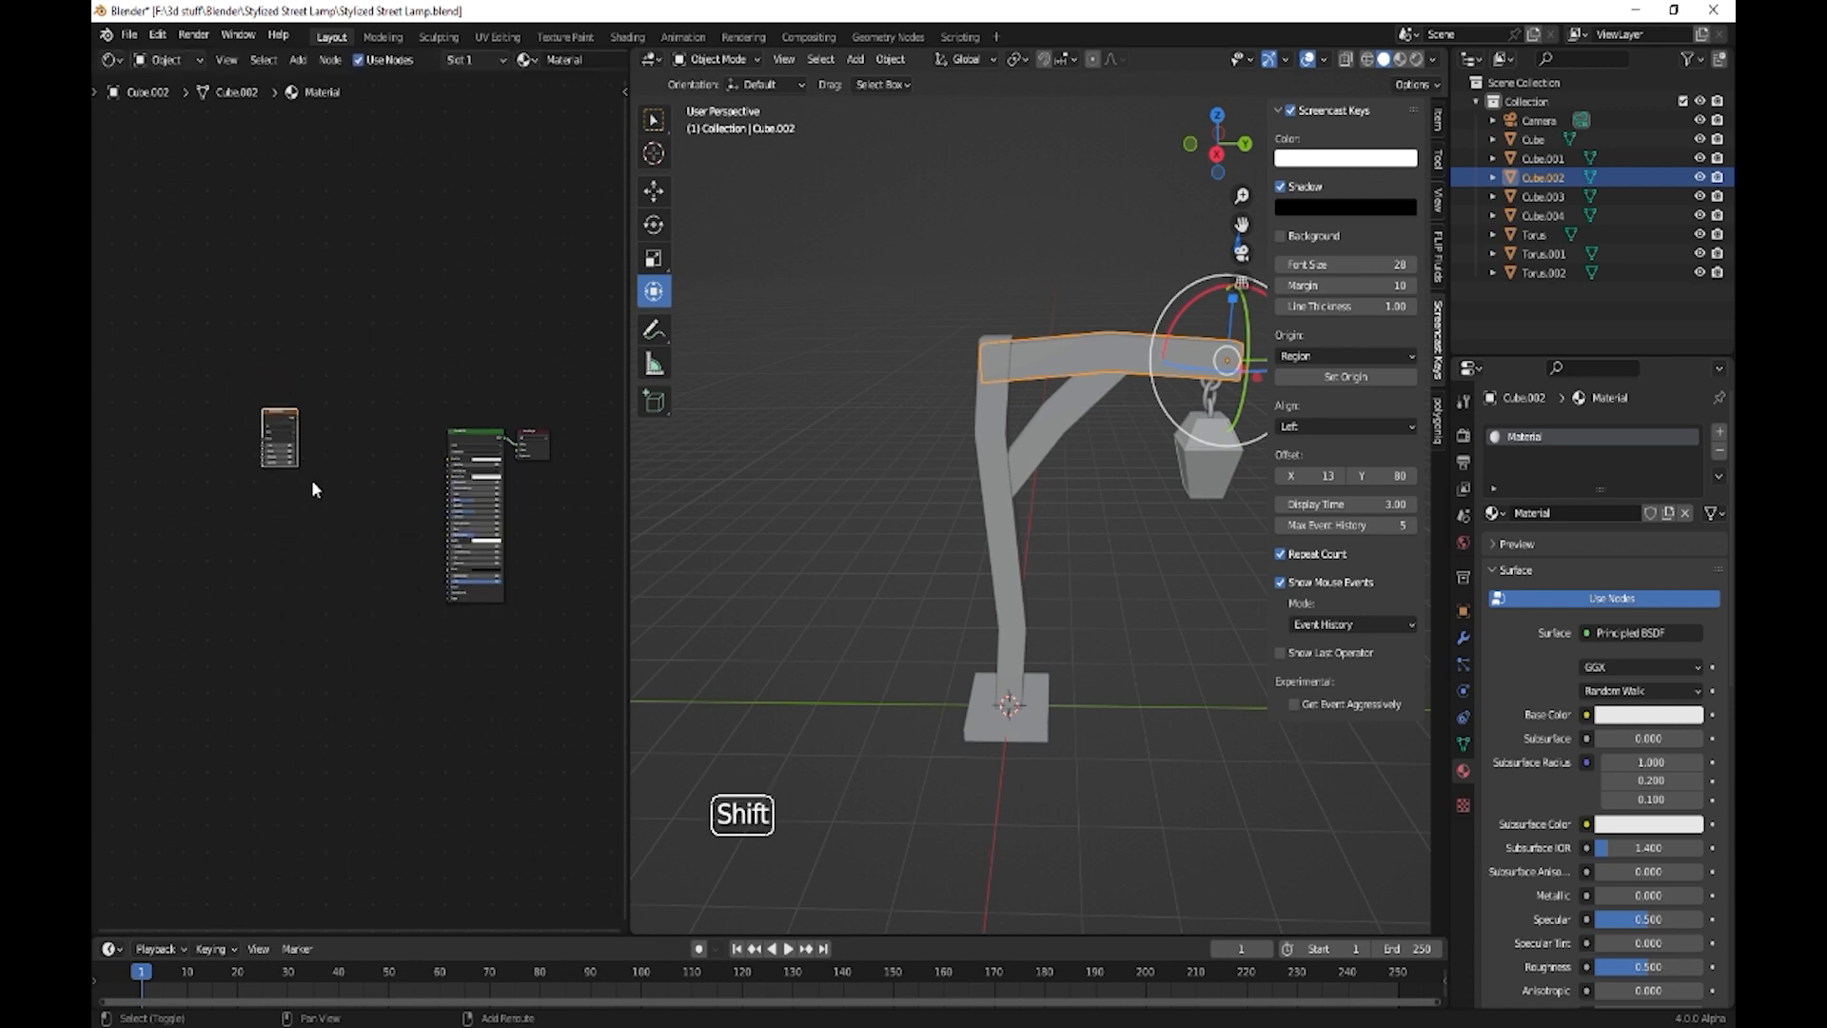
- Duplicate the Musgrave Texture below the first and attach Texture Coordinate and Mapping nodes to the copy
{"action": "key", "text": "shift+d"}
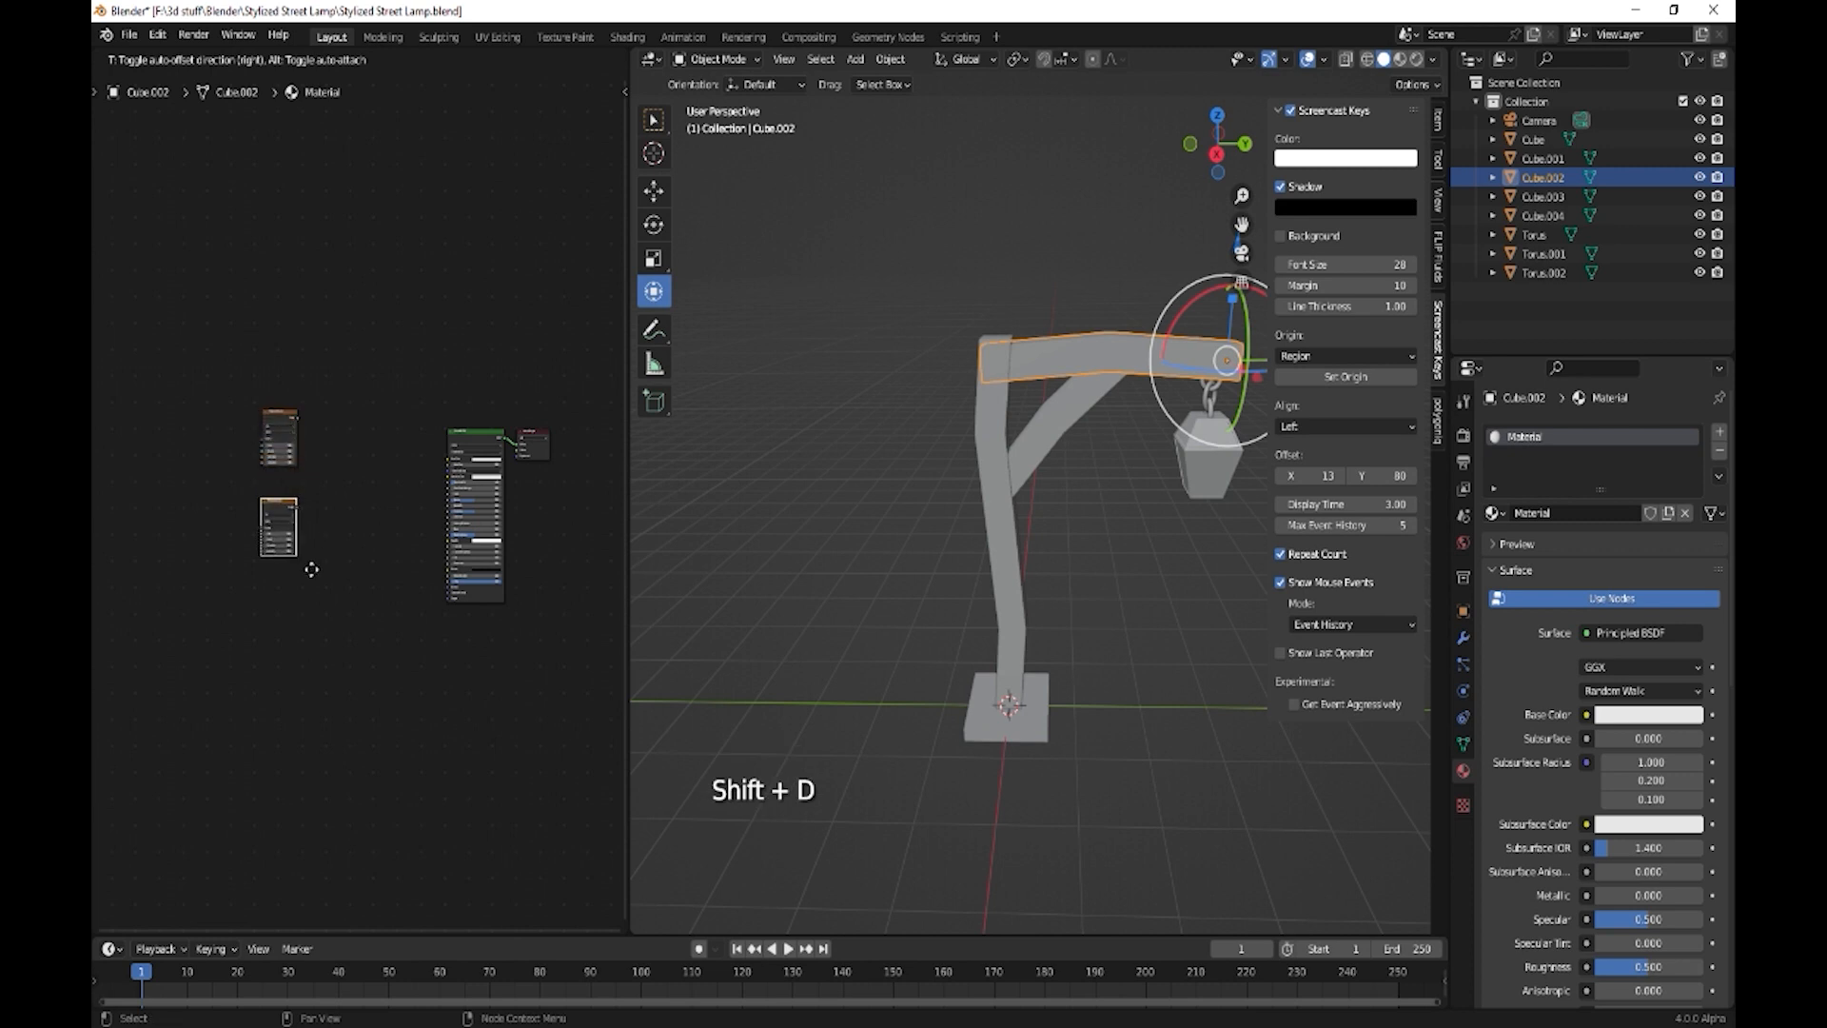
{"action": "left_click", "coordinate": [311, 570]}
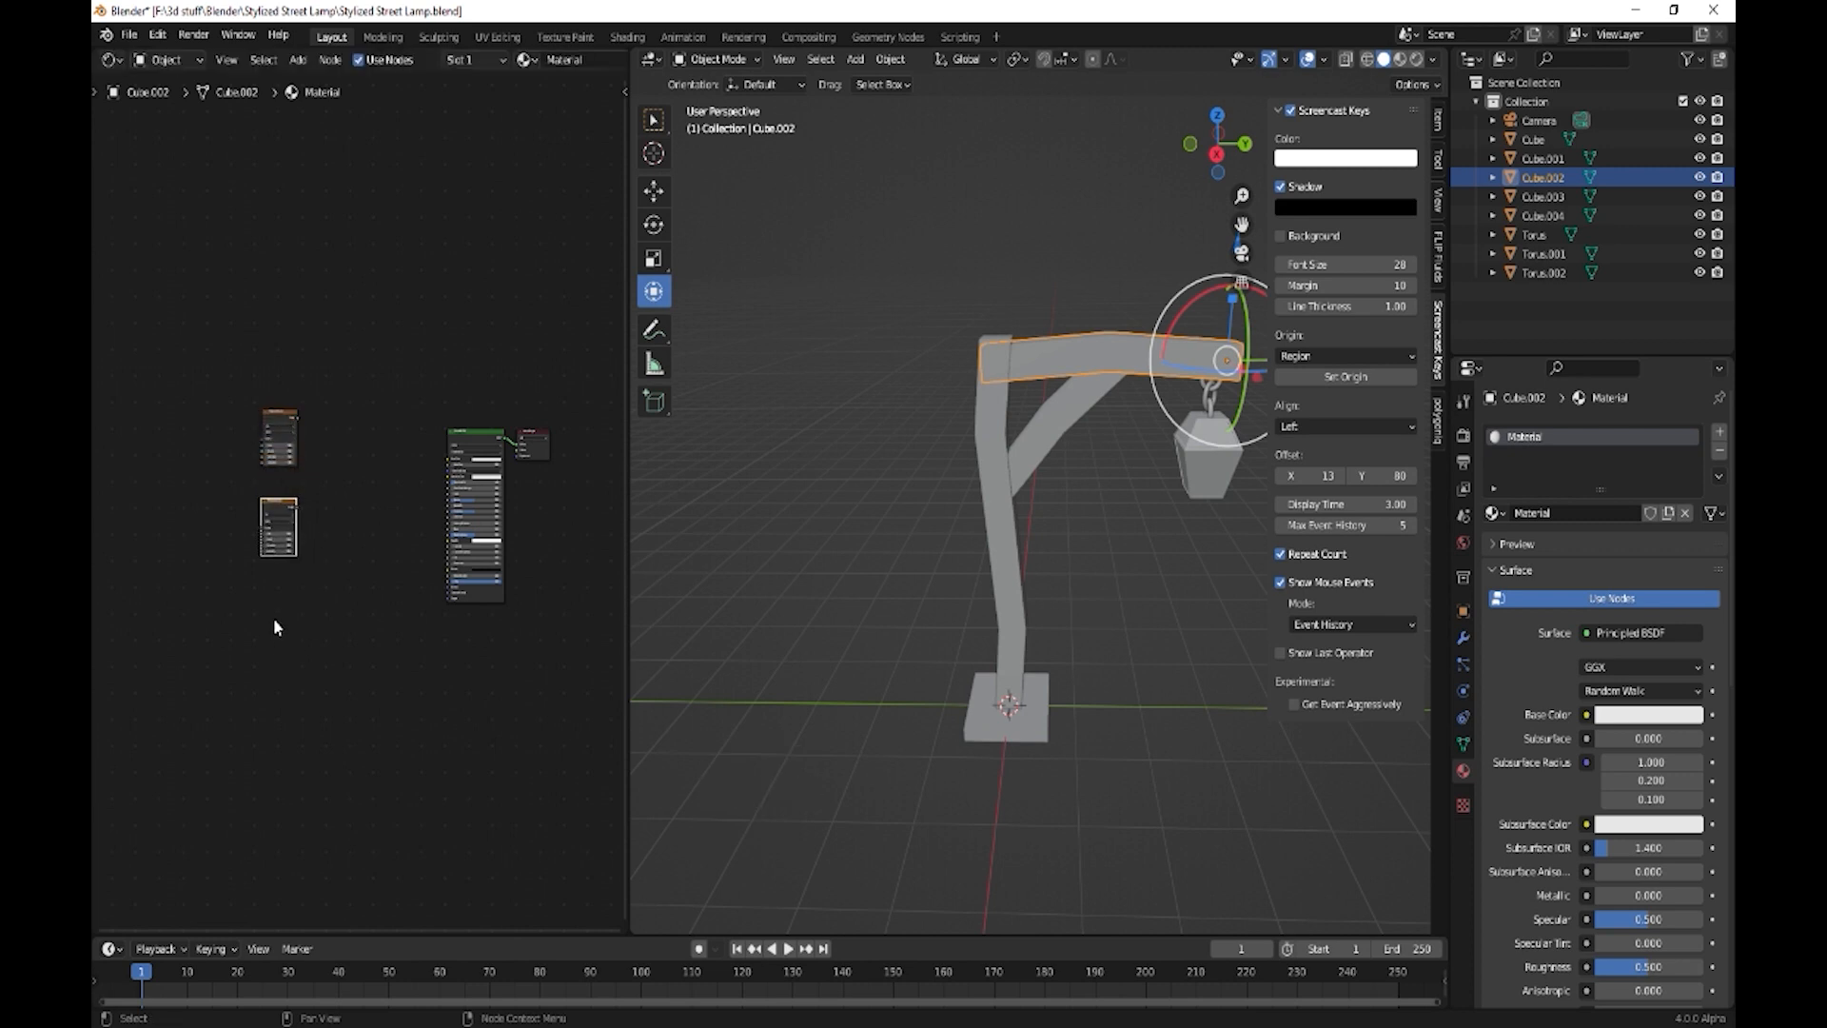
{"action": "key", "text": "ctrl"}
{"action": "key", "text": "ctrl+t"}
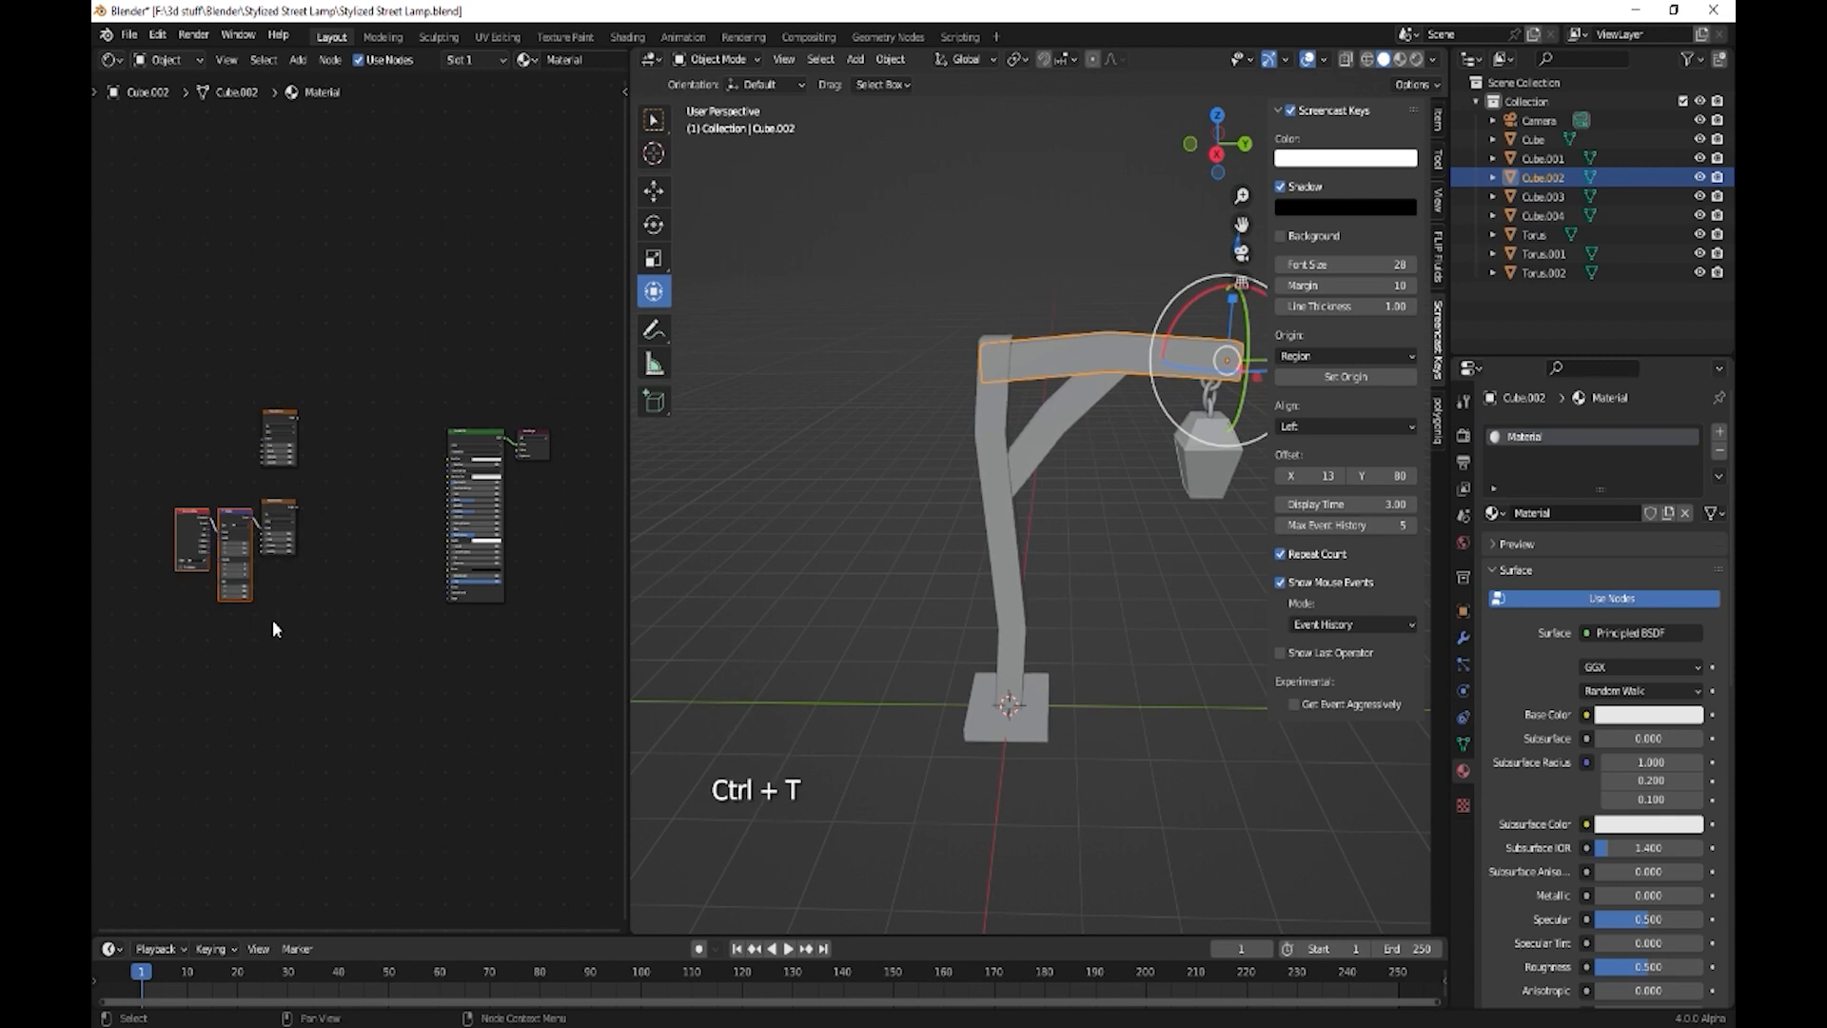
- Place the unconnected Musgrave Texture after the mapped one and link the mapped one's Height output to its Vector input
{"action": "middle_click_drag", "start_coordinate": [317, 676], "coordinate": [436, 632], "text": "shift"}
{"action": "scroll", "coordinate": [373, 610], "scroll_direction": "up", "scroll_amount": 2}
{"action": "scroll", "coordinate": [371, 602], "scroll_direction": "up", "scroll_amount": 6}
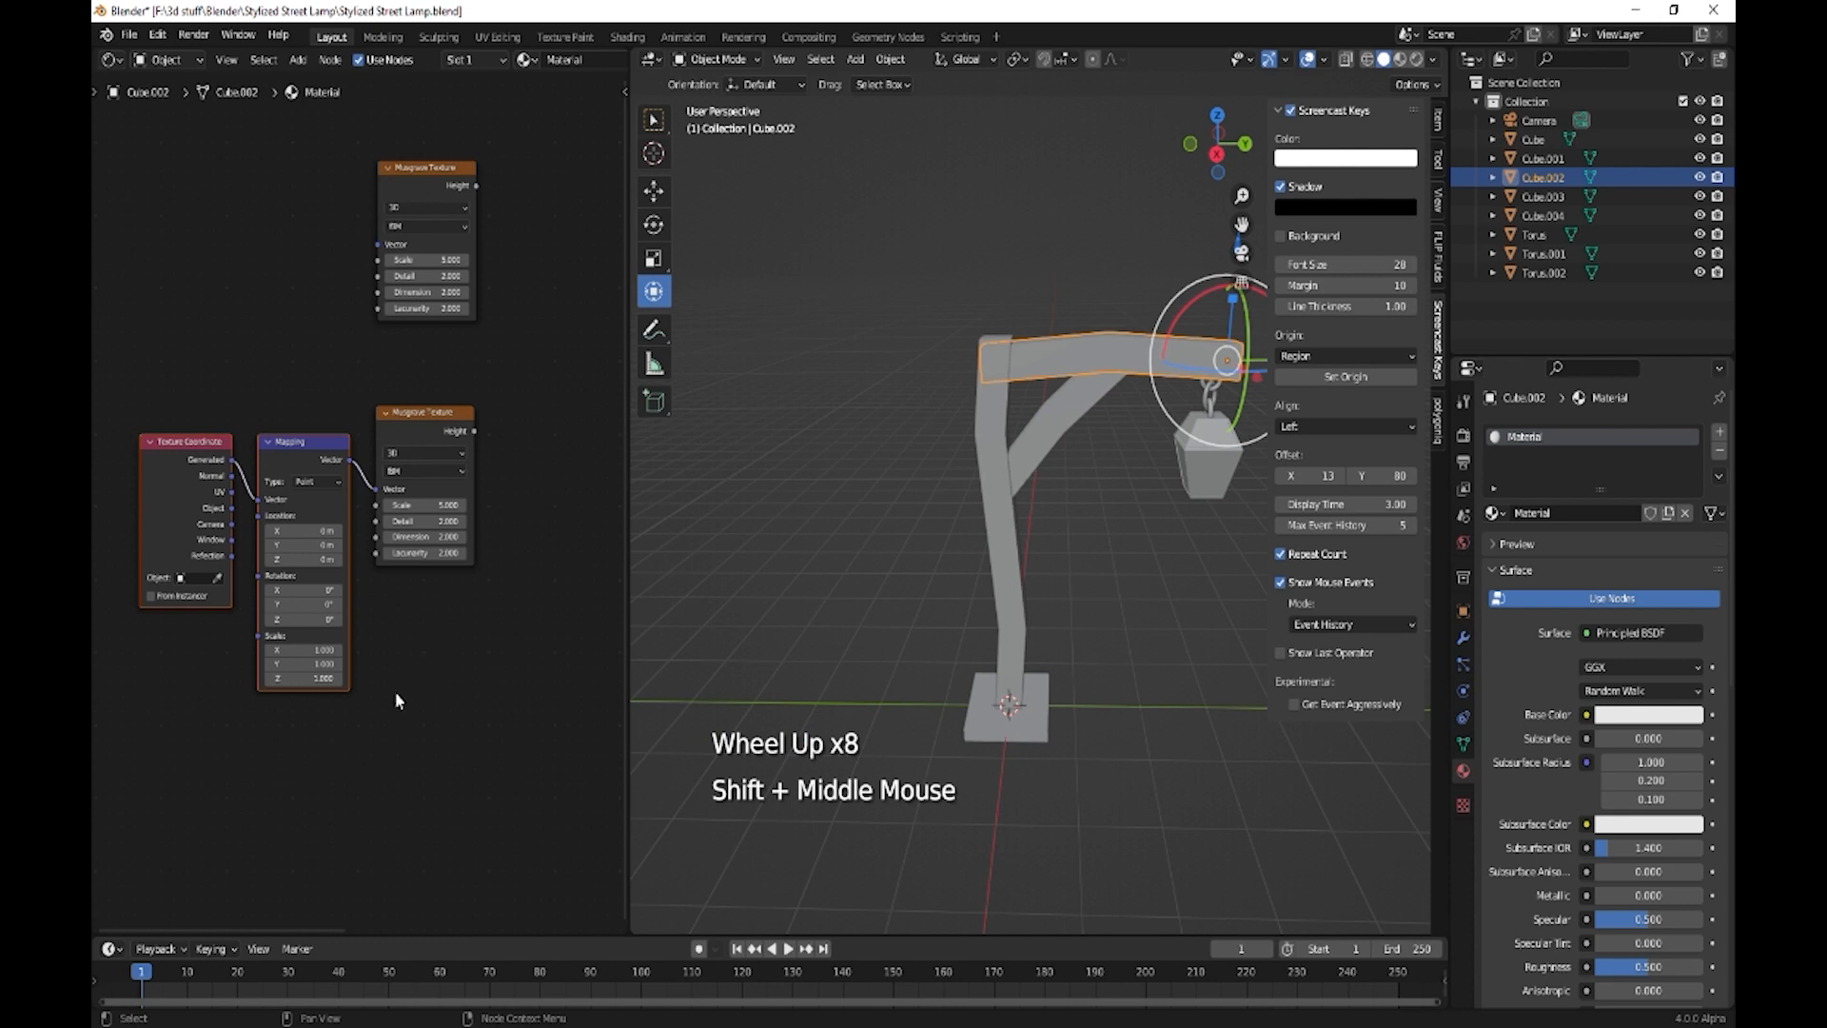
{"action": "key", "text": "shift"}
{"action": "middle_click_drag", "start_coordinate": [458, 702], "coordinate": [335, 773], "text": "shift"}
{"action": "left_click_drag", "start_coordinate": [284, 272], "coordinate": [451, 444]}
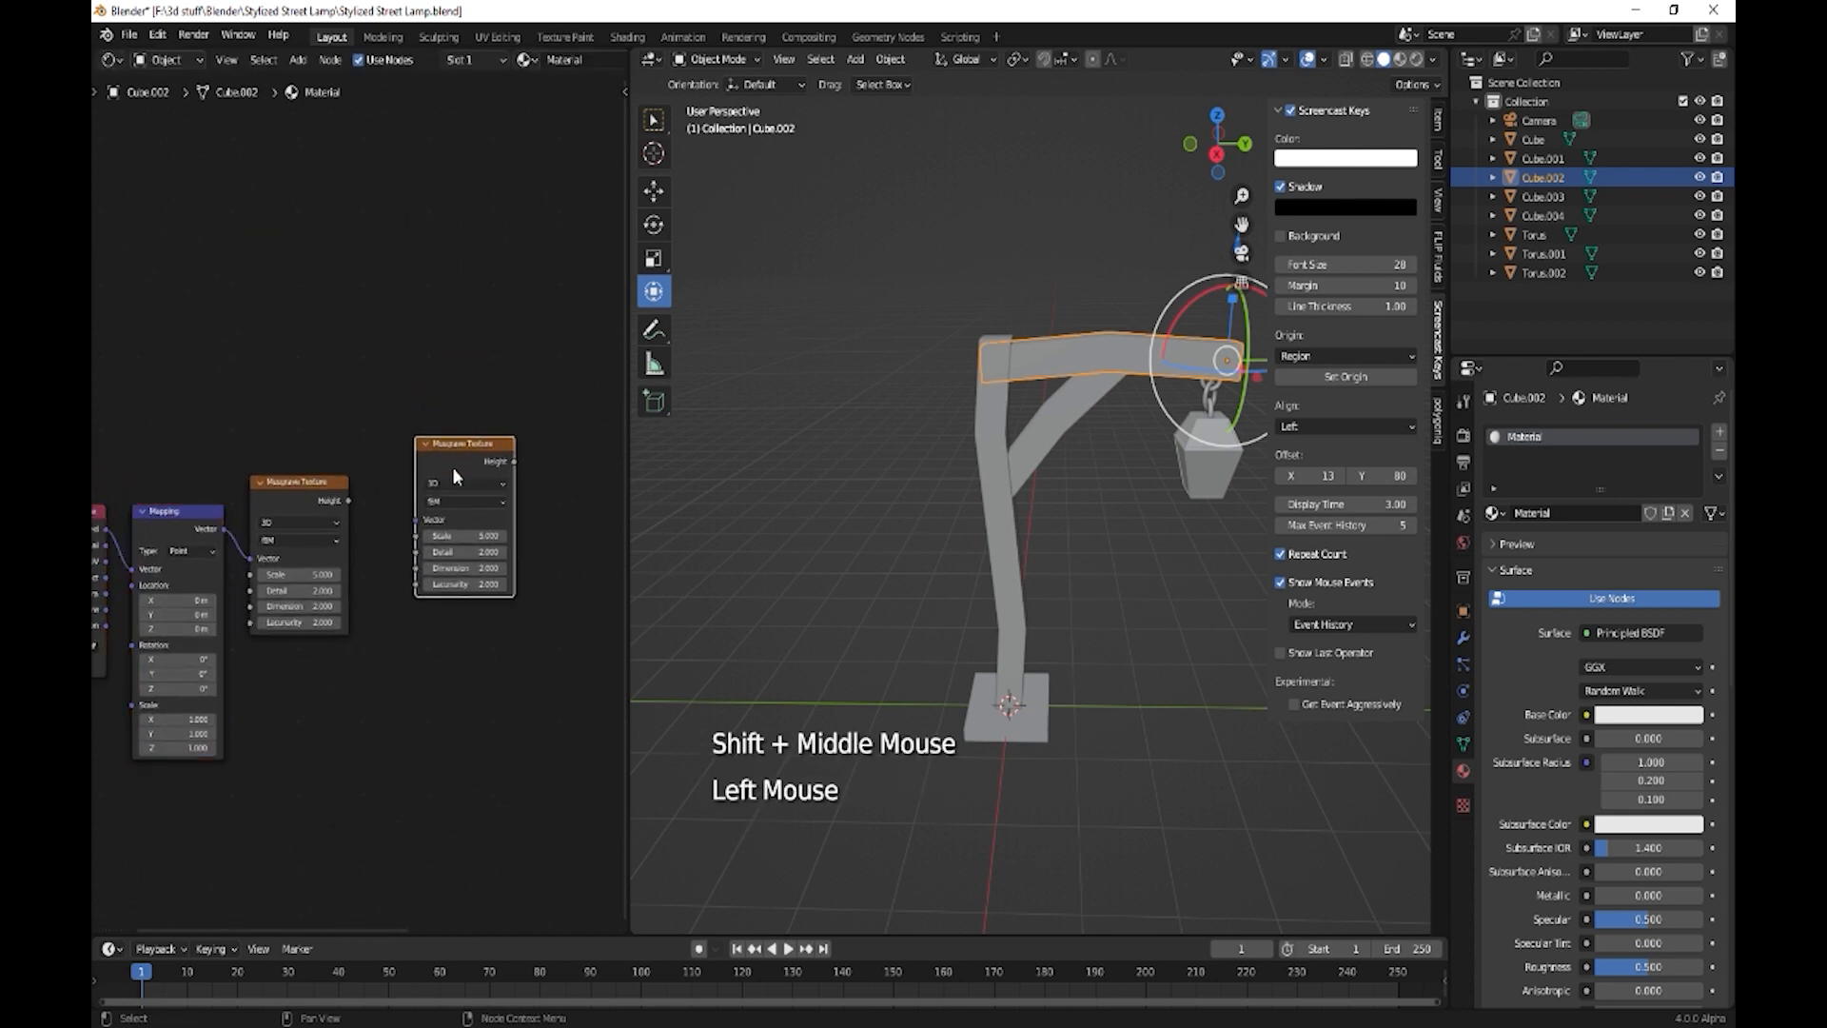
{"action": "left_click_drag", "start_coordinate": [349, 504], "coordinate": [416, 524]}
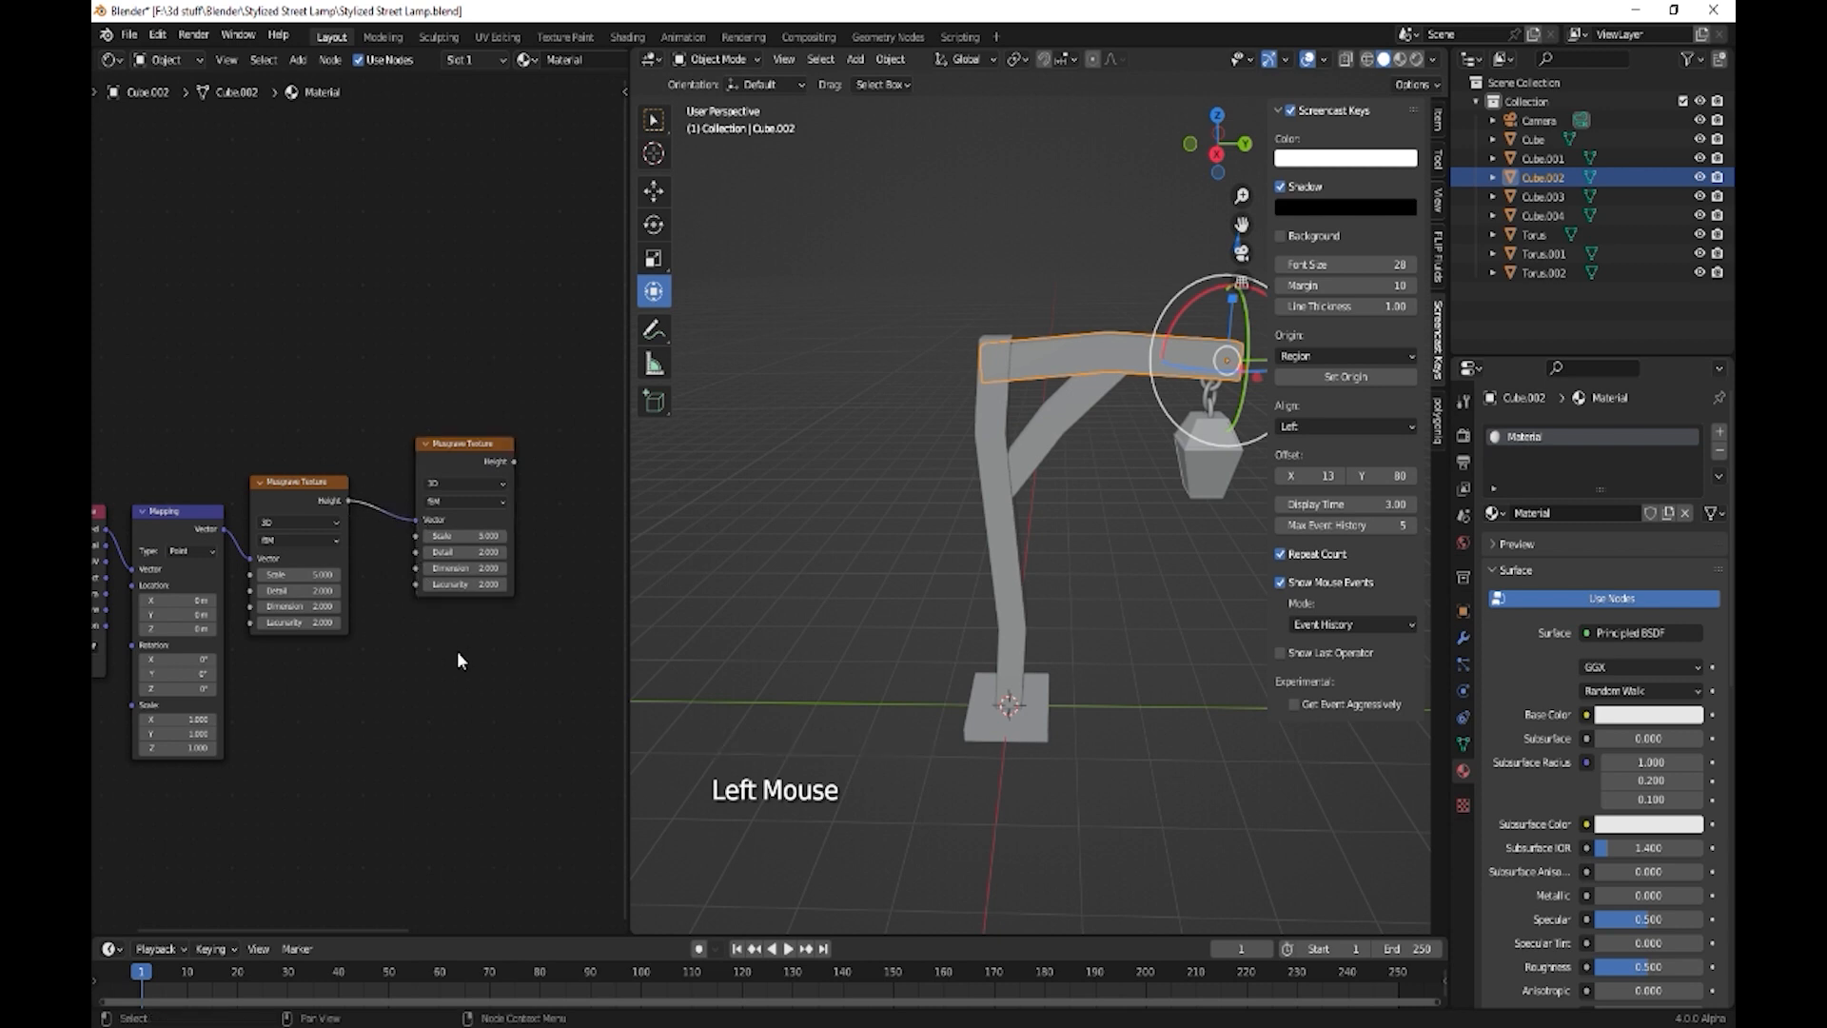
{"action": "left_click_drag", "start_coordinate": [447, 449], "coordinate": [412, 484]}
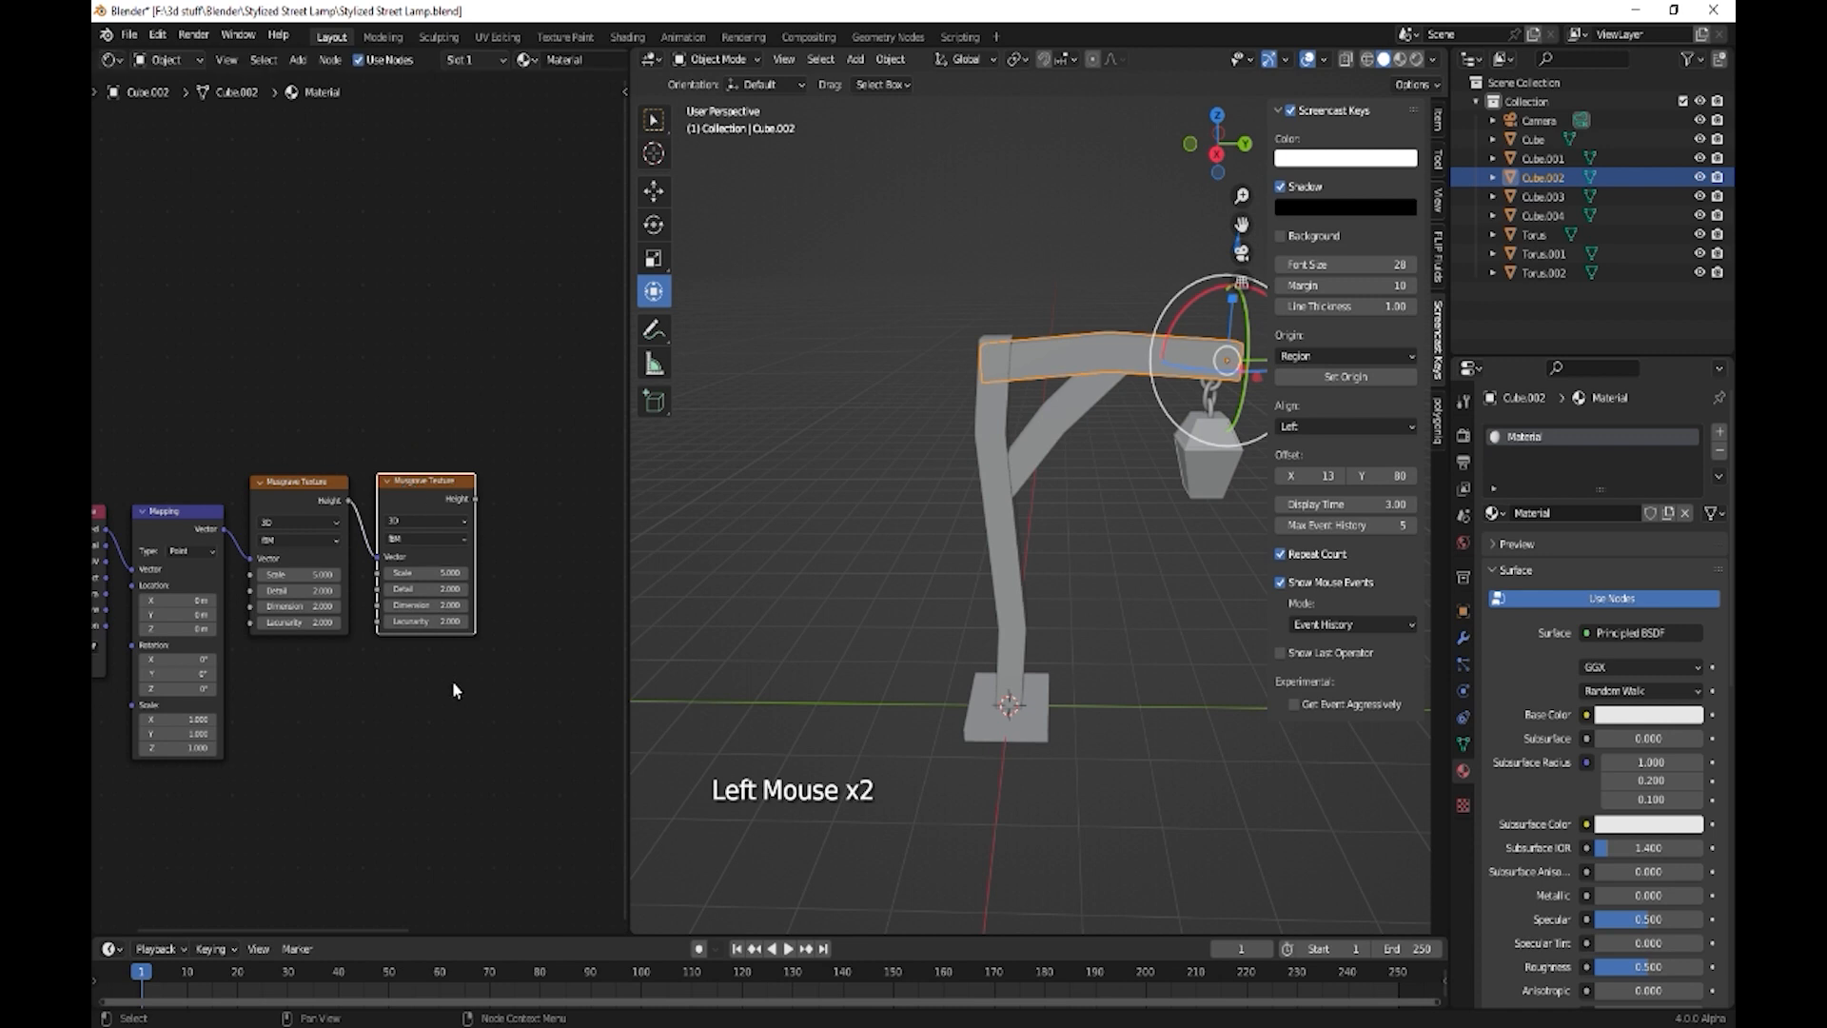
- Add a Color Ramp node between the second Musgrave Texture and the Principled BSDF
{"action": "middle_click_drag", "start_coordinate": [453, 681], "coordinate": [386, 700]}
{"action": "scroll", "coordinate": [386, 704], "scroll_direction": "down", "scroll_amount": 3}
{"action": "key", "text": "shift+a"}
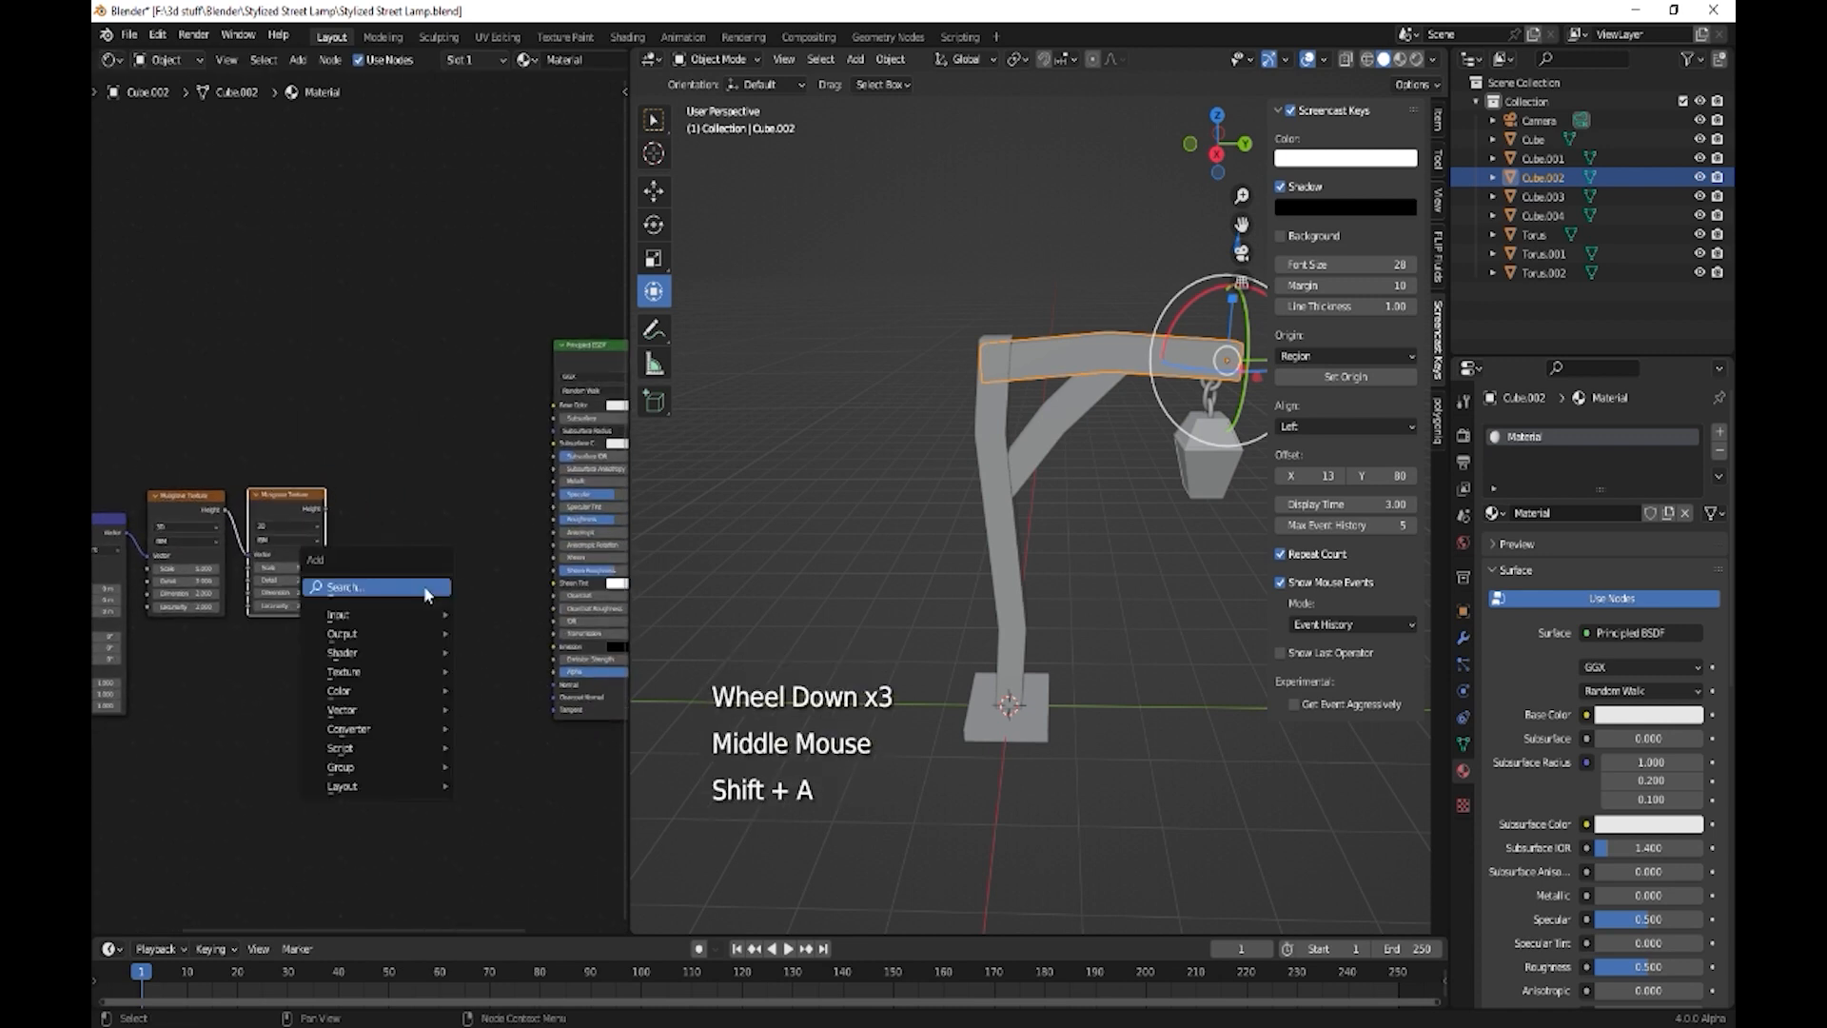
{"action": "left_click", "coordinate": [425, 593]}
{"action": "type", "text": "ramp"}
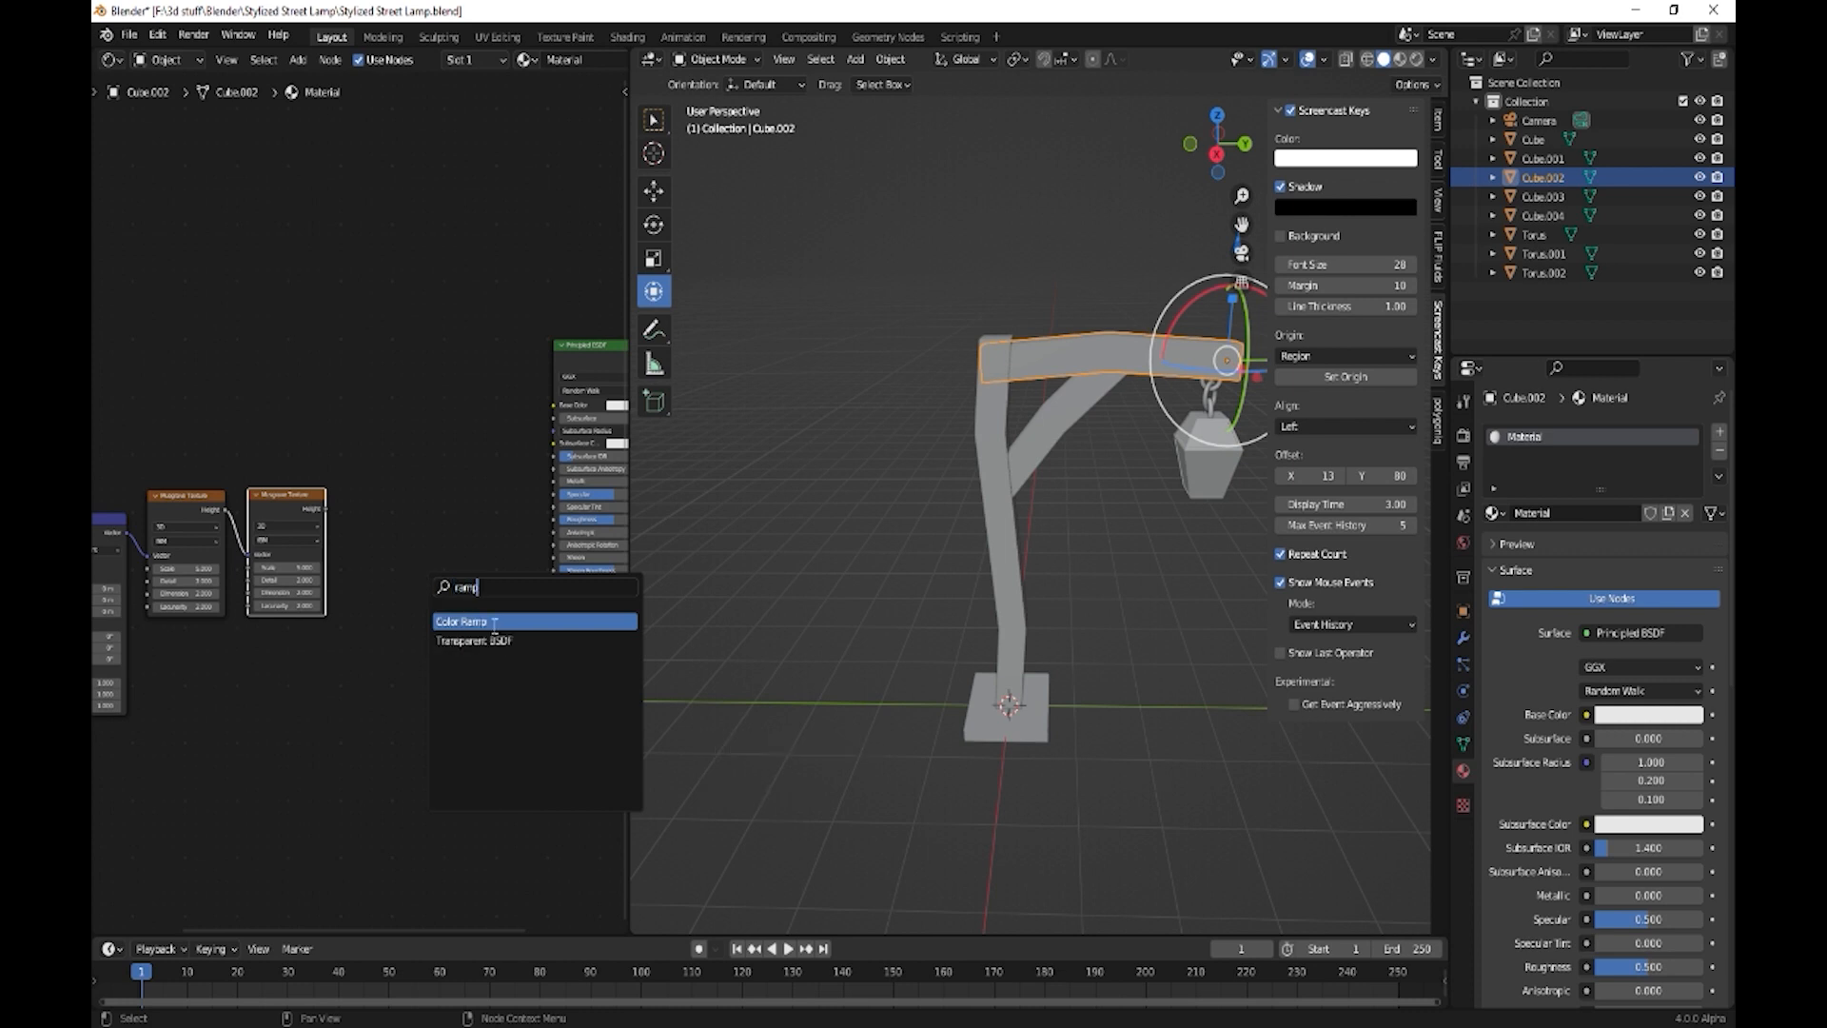
{"action": "left_click", "coordinate": [493, 623]}
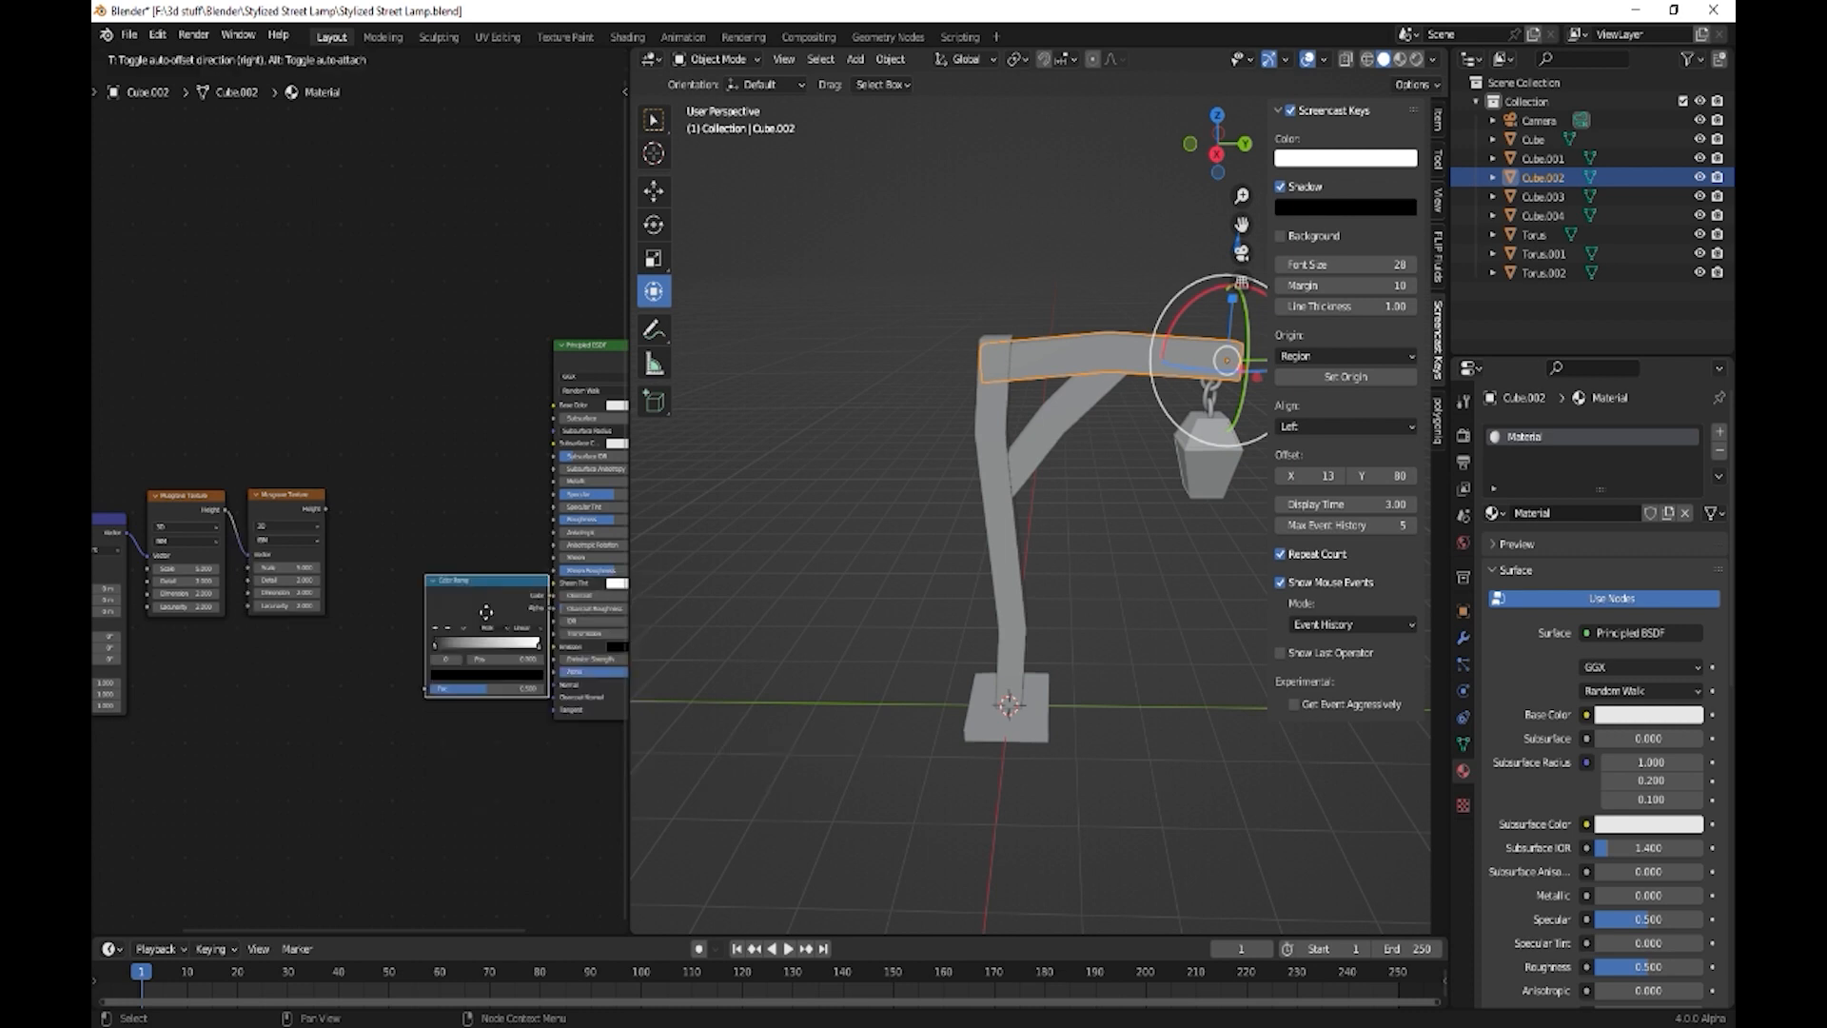
{"action": "left_click", "coordinate": [430, 420]}
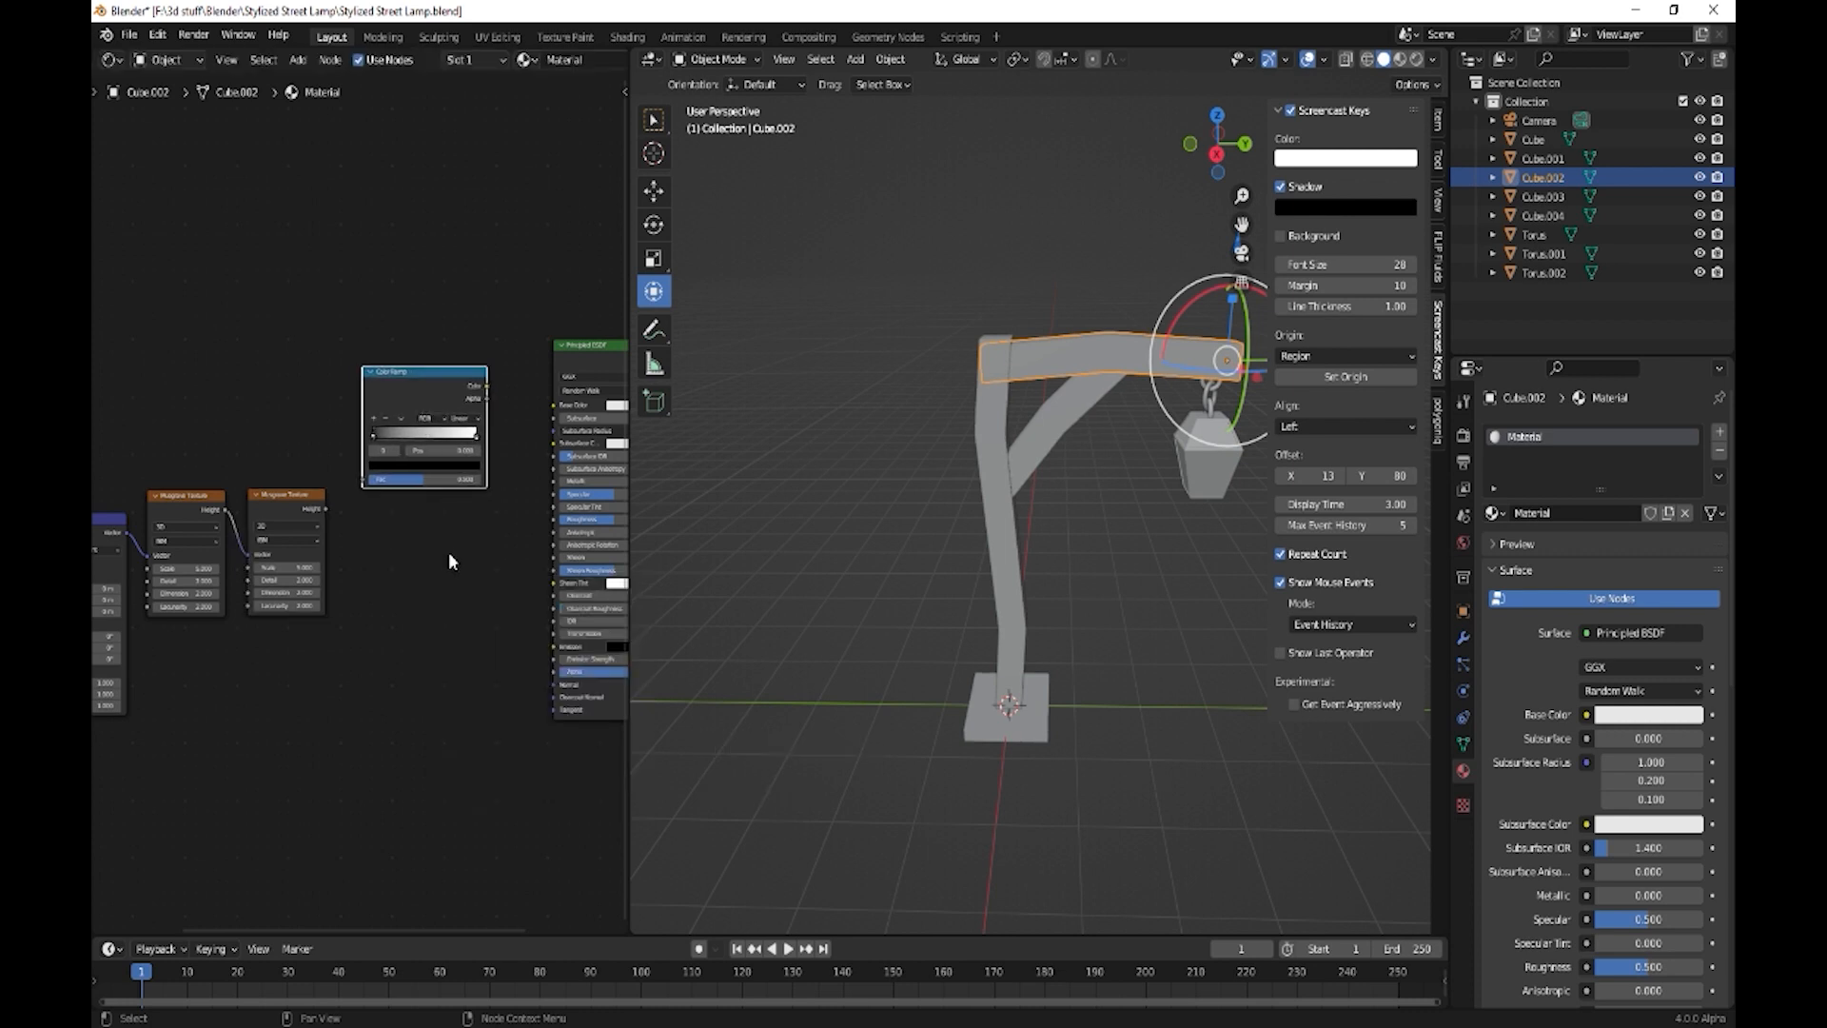
- Duplicate the Color Ramp below the first and move the Principled BSDF and Material Output nodes farther away from the ramps
{"action": "key", "text": "shift+d"}
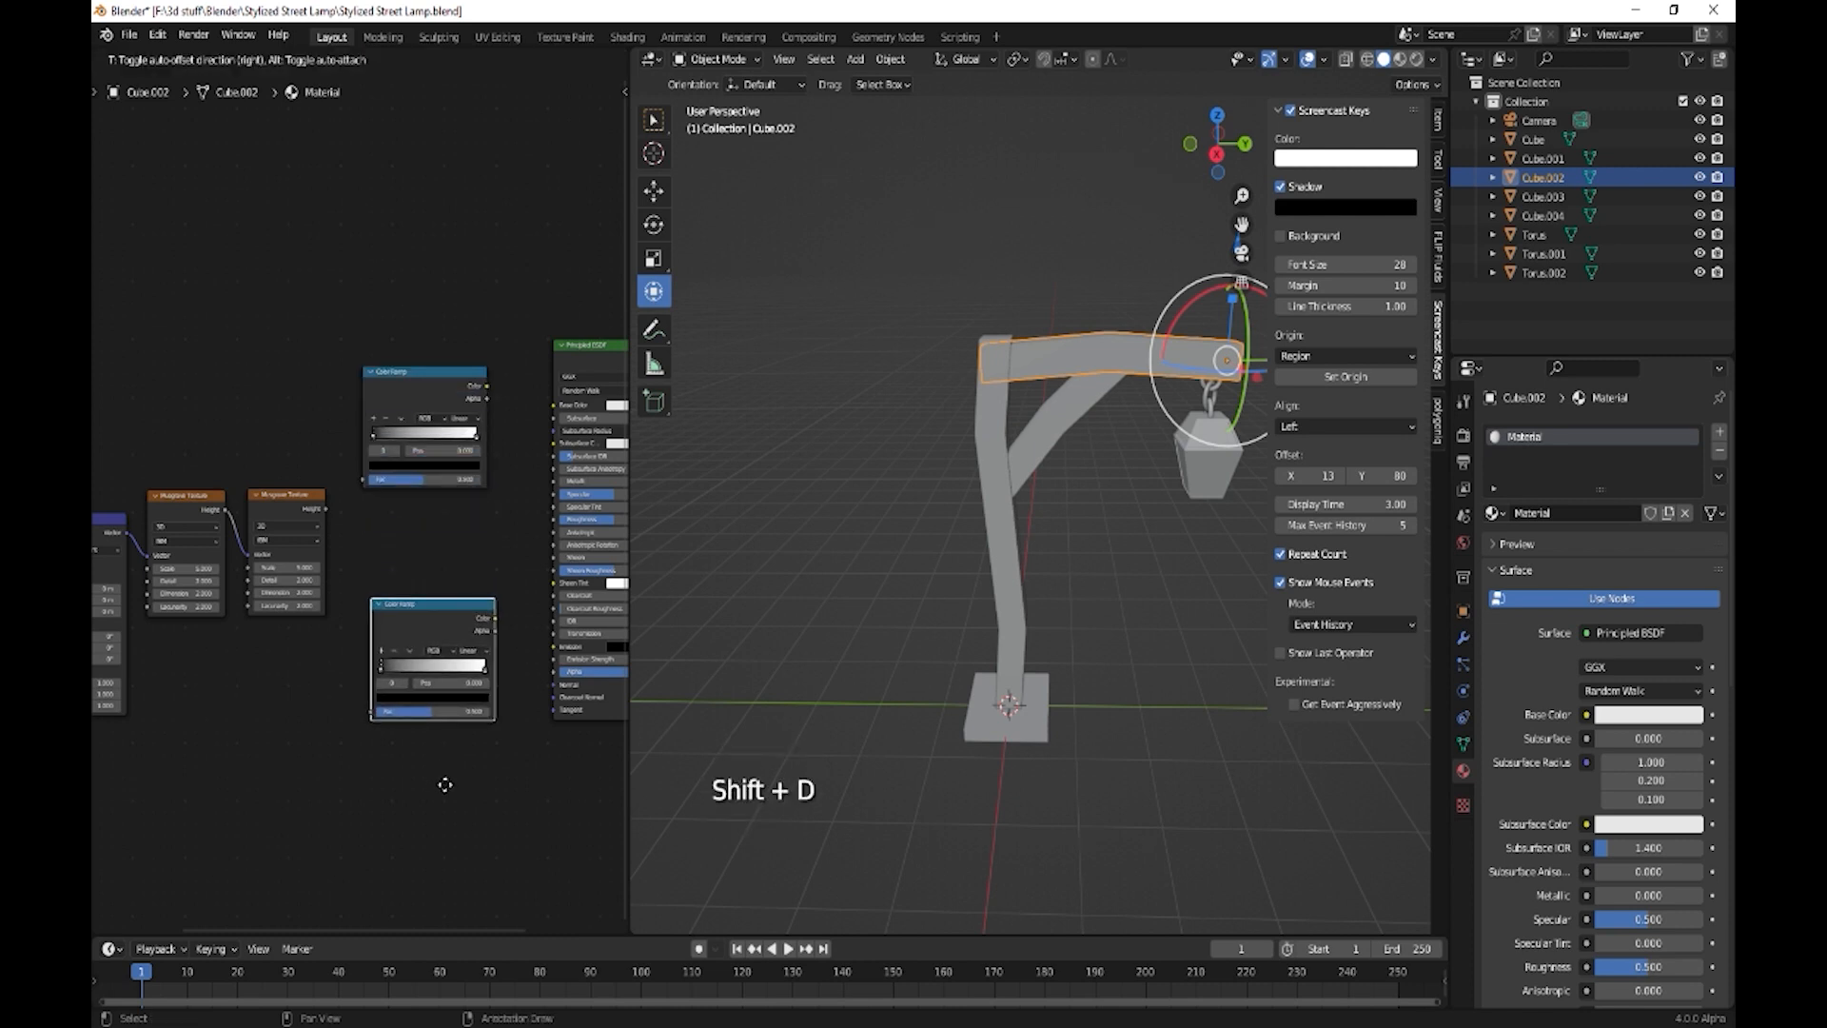
{"action": "left_click", "coordinate": [447, 792]}
{"action": "scroll", "coordinate": [447, 793], "scroll_direction": "down", "scroll_amount": 2}
{"action": "middle_click_drag", "start_coordinate": [466, 792], "coordinate": [367, 786]}
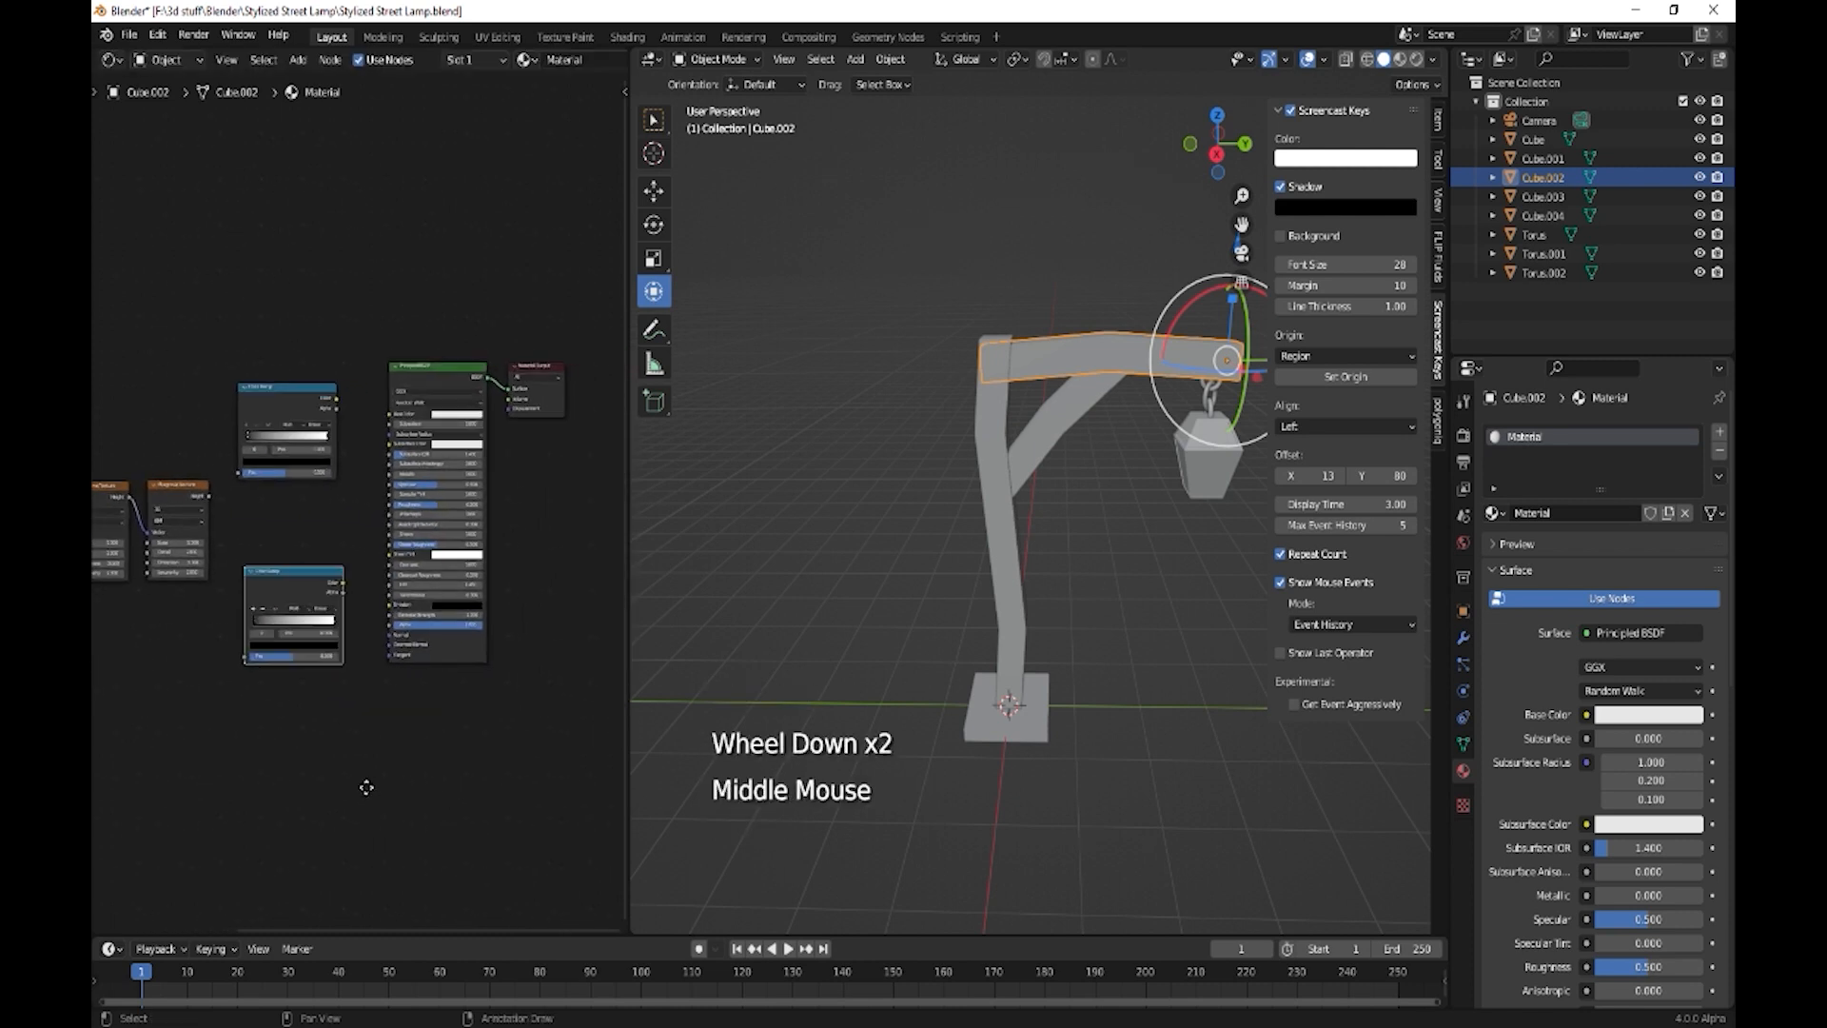
{"action": "left_click_drag", "start_coordinate": [362, 320], "coordinate": [583, 431]}
{"action": "left_click_drag", "start_coordinate": [444, 368], "coordinate": [535, 367]}
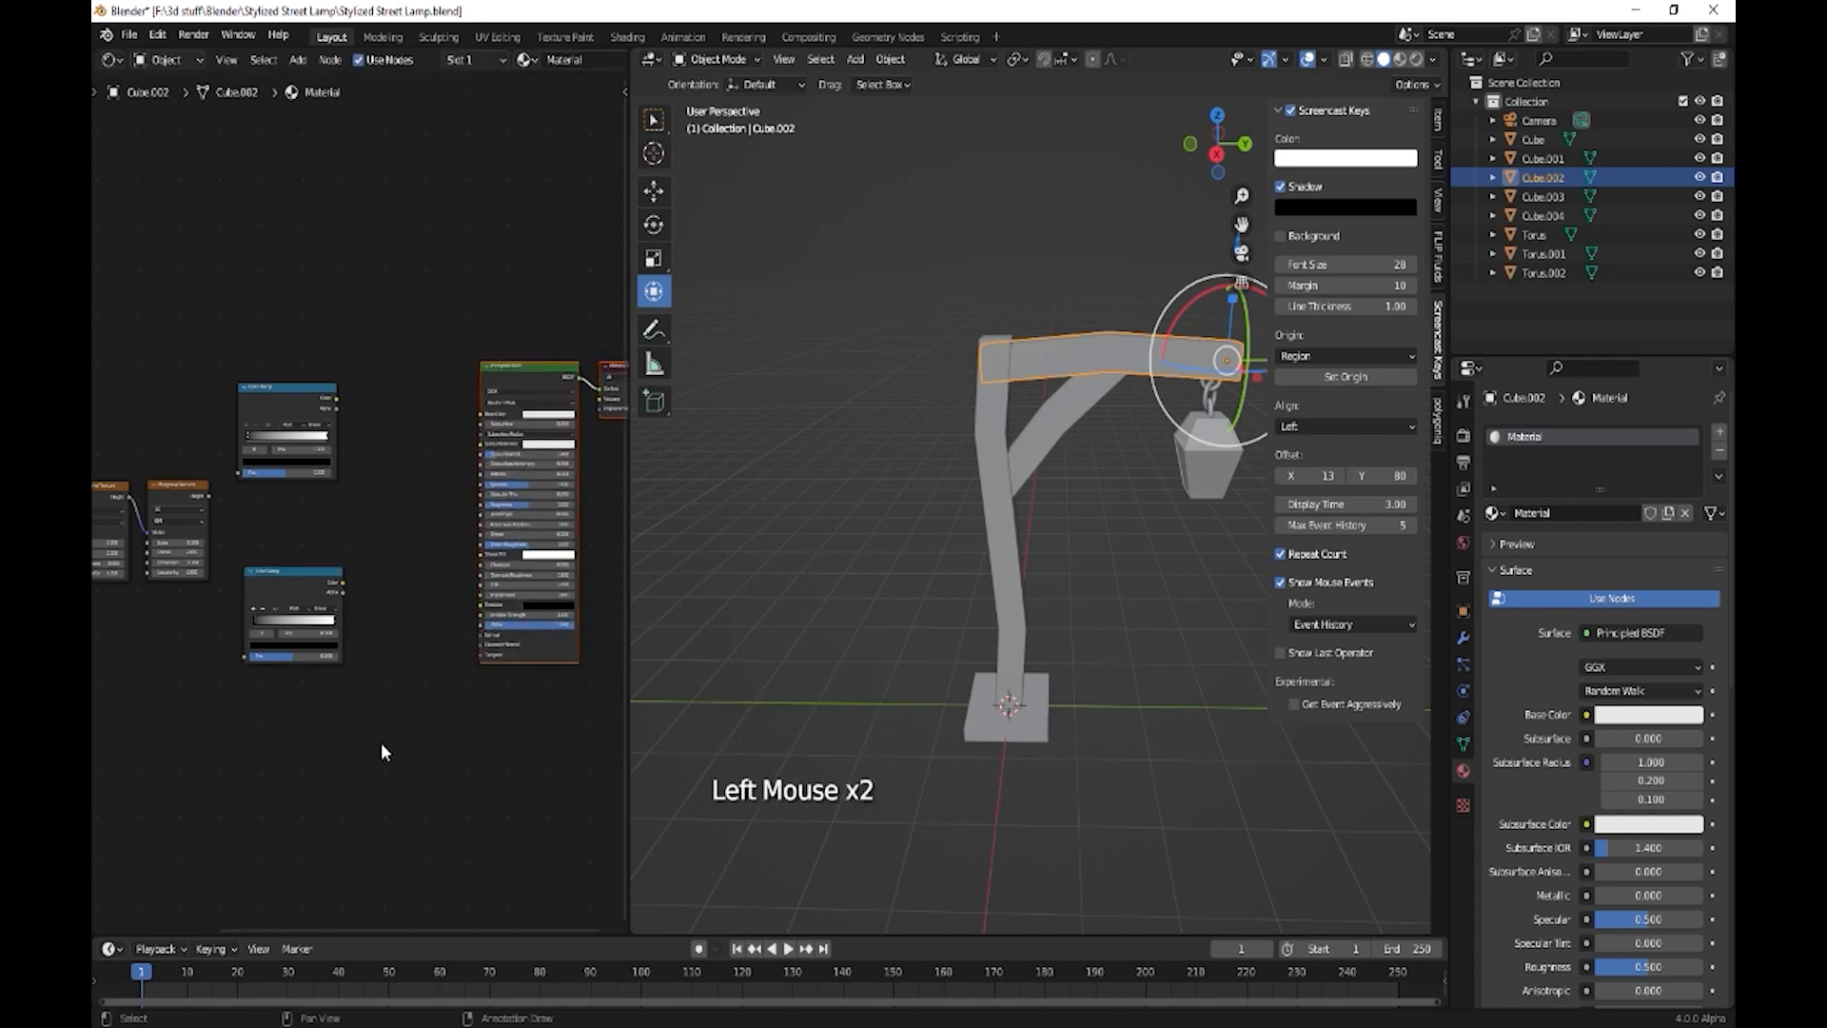
- Add a Bump node between the lower Color Ramp and the Principled BSDF
{"action": "left_click", "coordinate": [384, 735]}
{"action": "key", "text": "shift+a"}
{"action": "type", "text": "bump"}
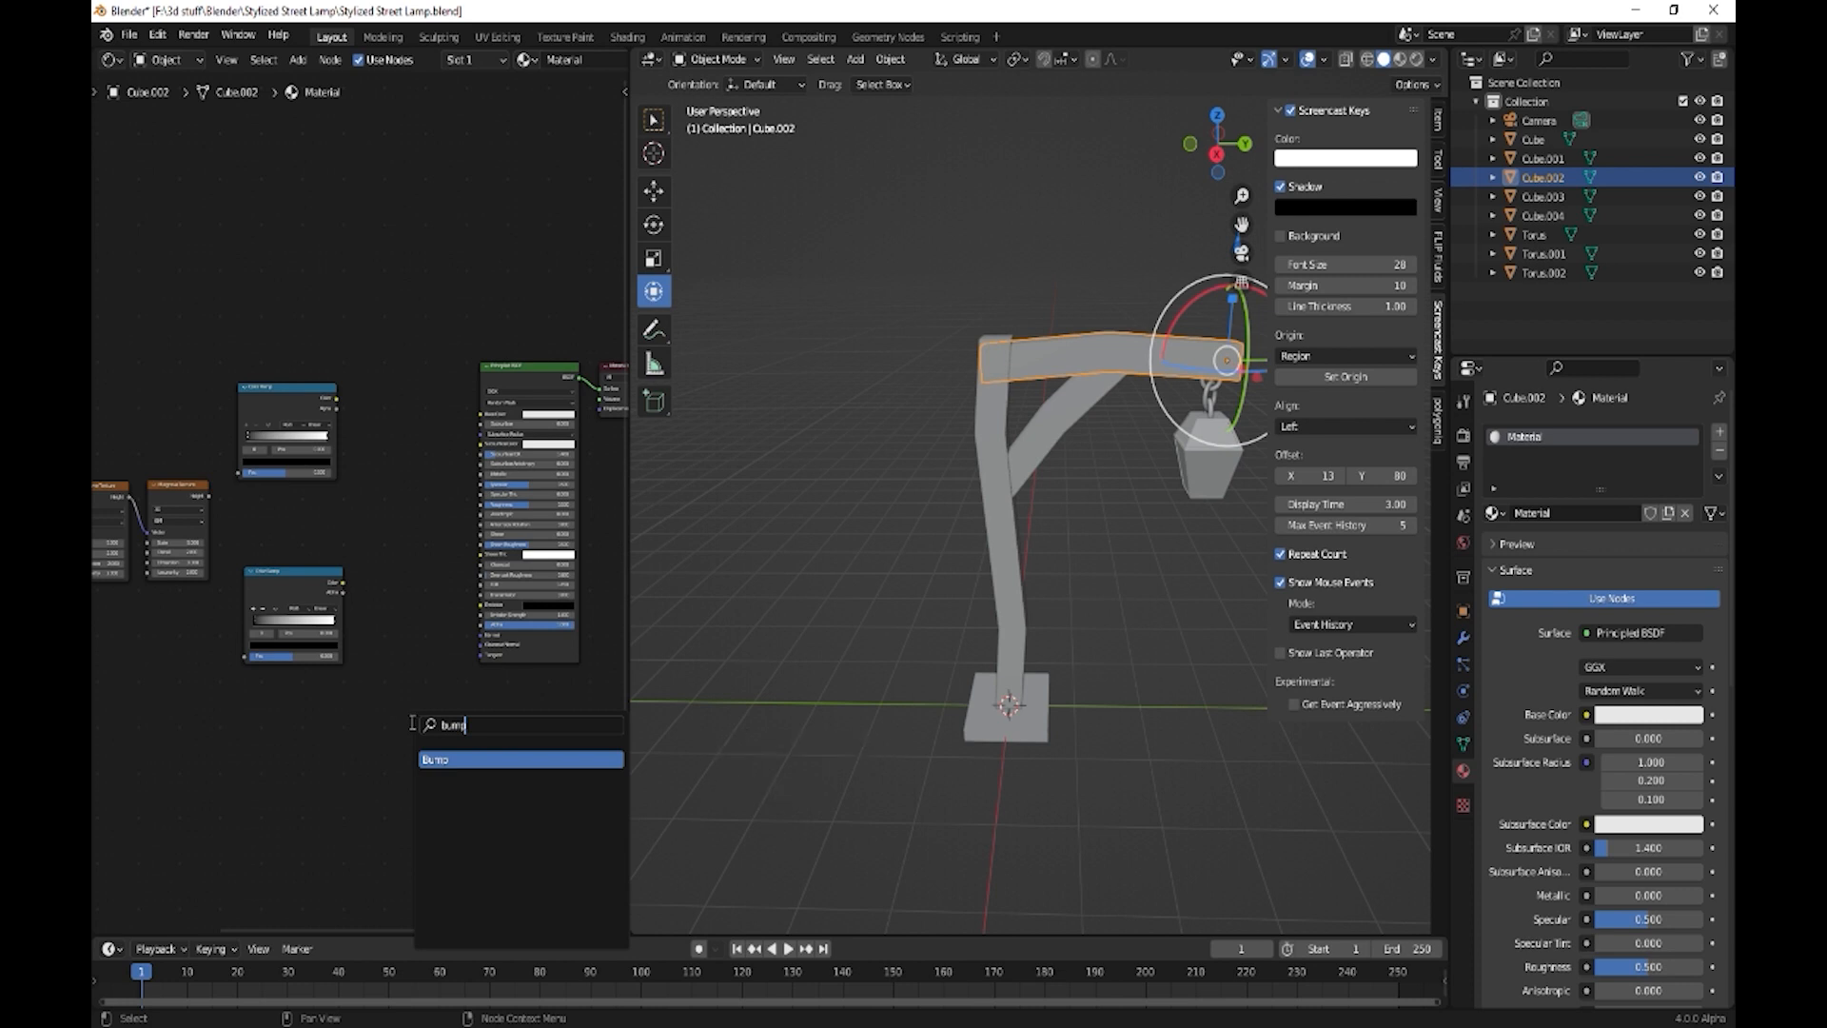
{"action": "left_click", "coordinate": [441, 761]}
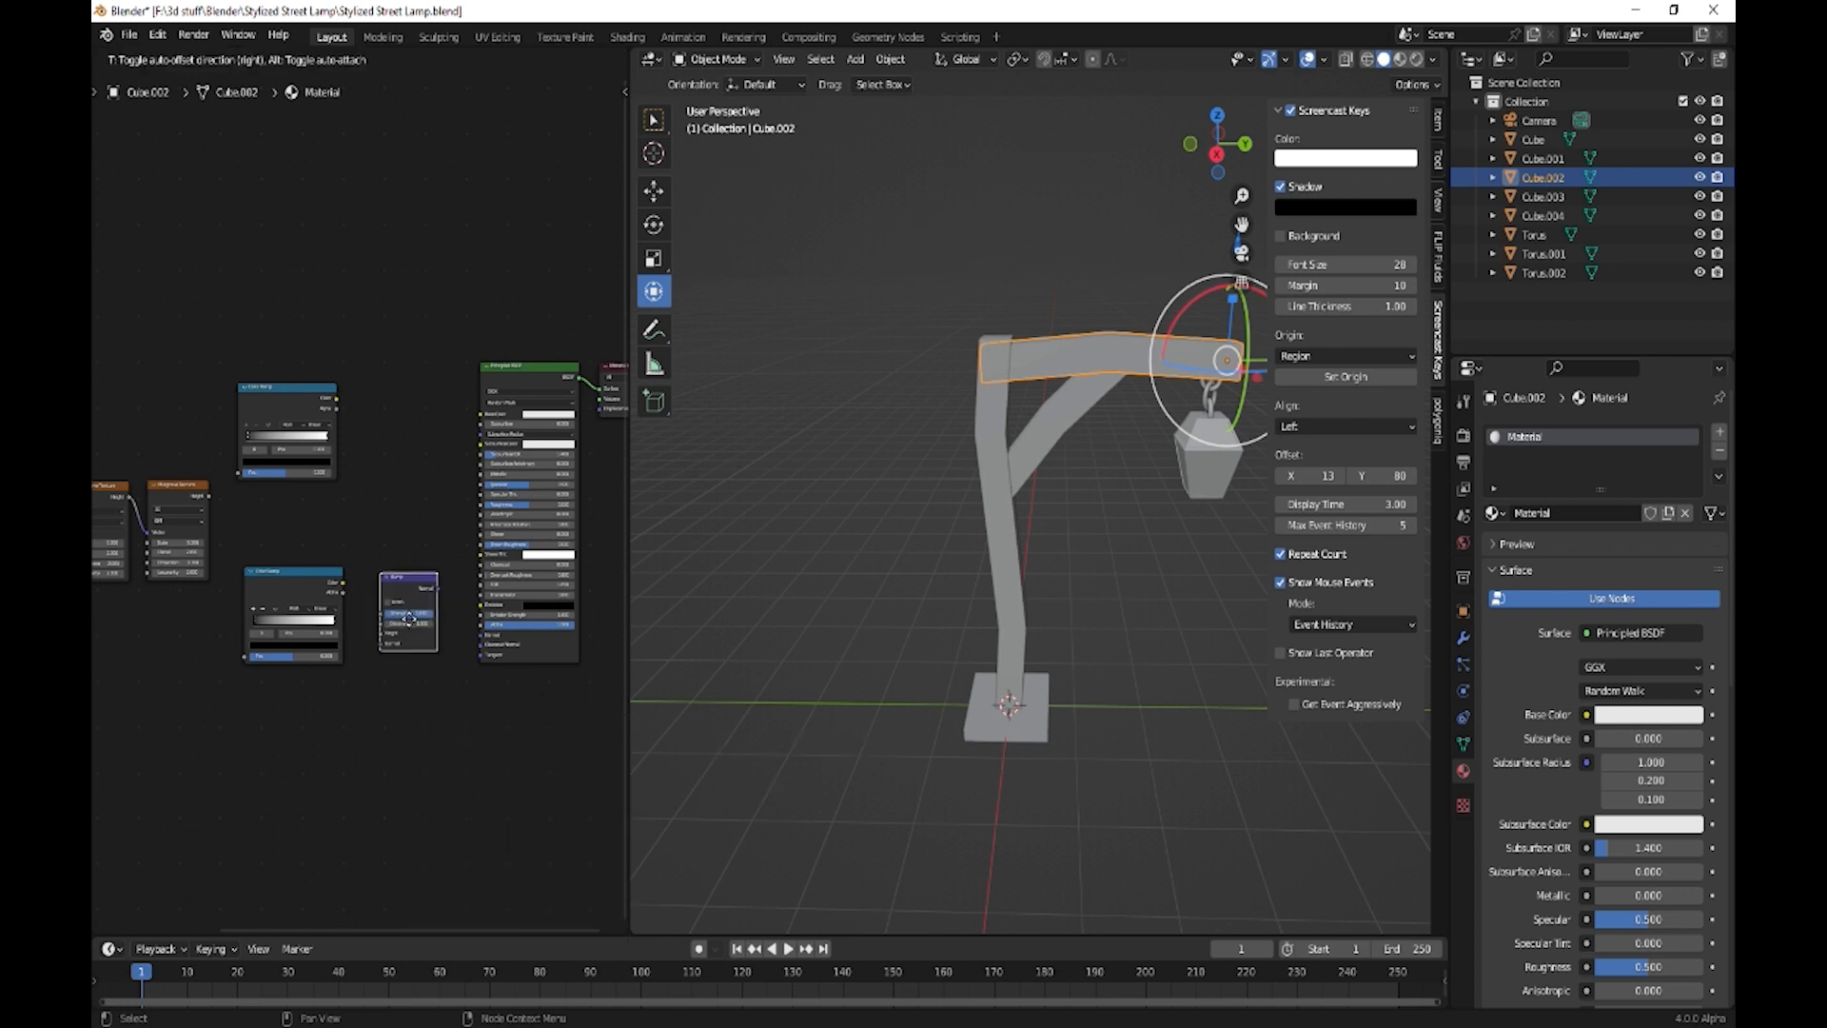
{"action": "left_click", "coordinate": [413, 653]}
{"action": "scroll", "coordinate": [415, 657], "scroll_direction": "up", "scroll_amount": 3}
{"action": "scroll", "coordinate": [414, 666], "scroll_direction": "up", "scroll_amount": 1}
{"action": "middle_click_drag", "start_coordinate": [214, 555], "coordinate": [300, 566]}
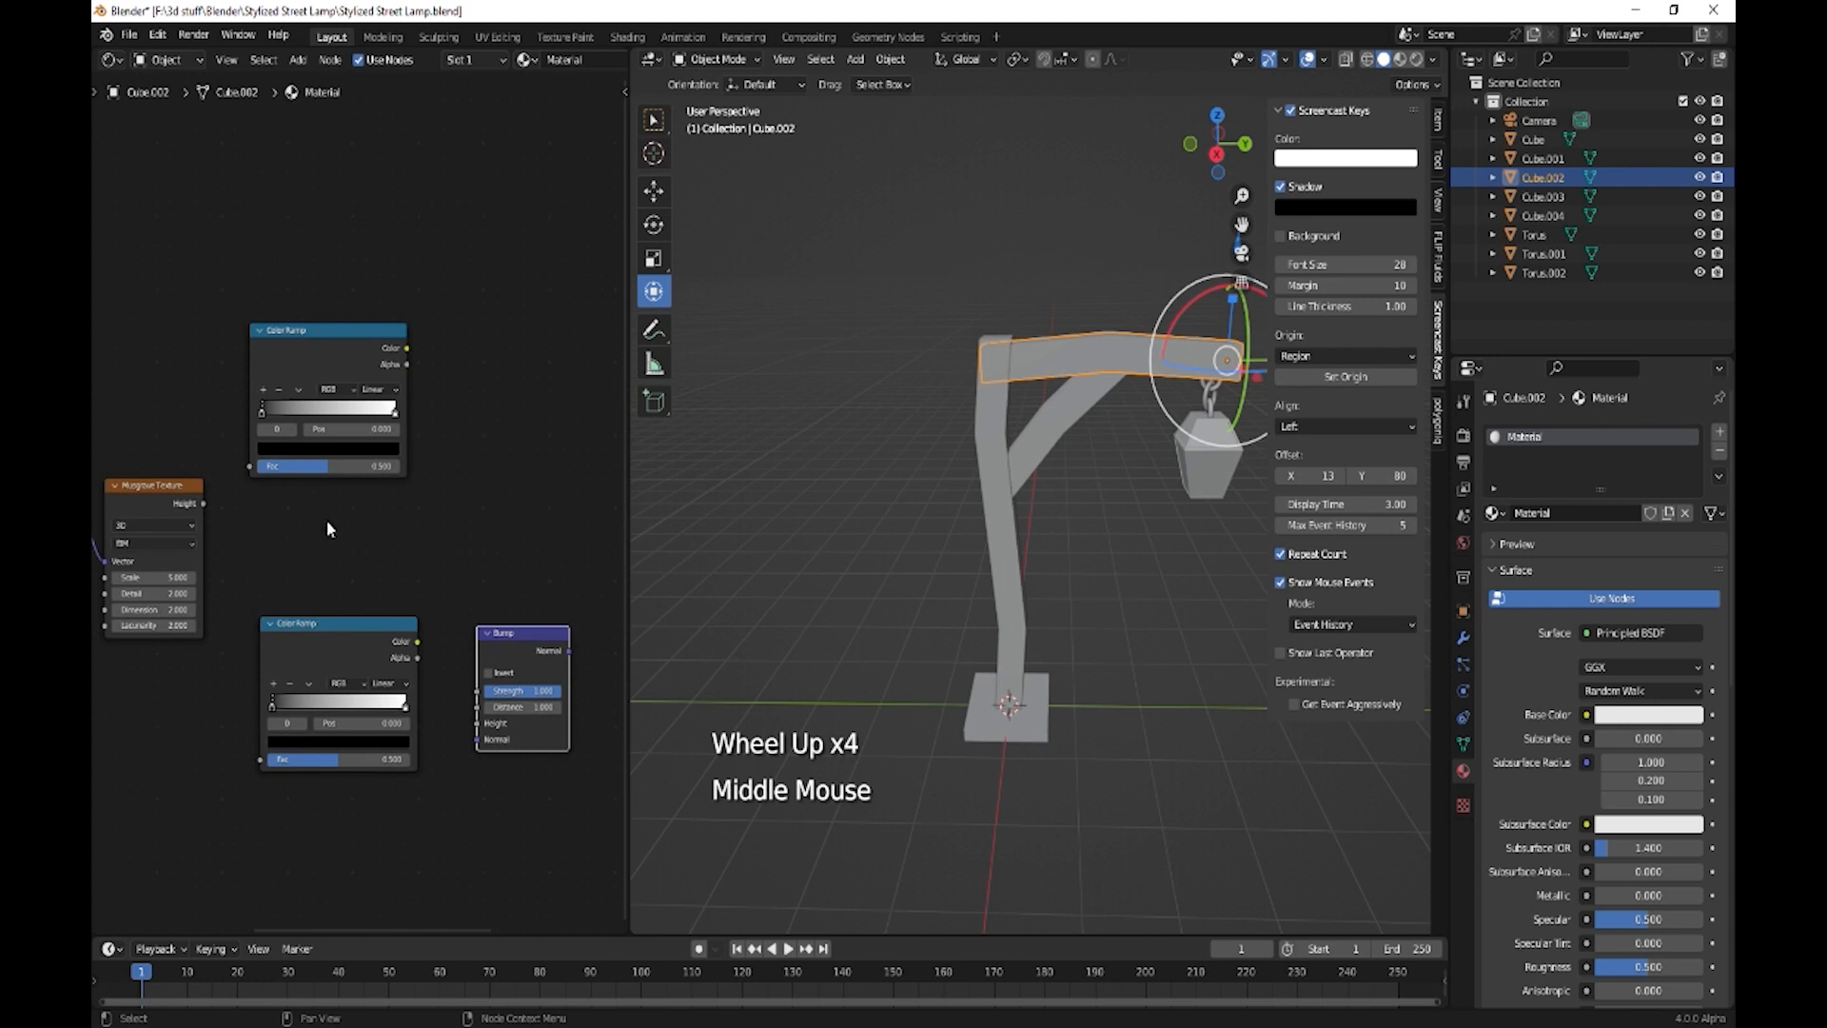
- Link the second Musgrave's Height to the lower Color Ramp's Fac, that ramp's Color to Bump Height, and Bump Normal to the Principled BSDF's Normal
{"action": "left_click_drag", "start_coordinate": [205, 503], "coordinate": [255, 761]}
{"action": "middle_click_drag", "start_coordinate": [514, 826], "coordinate": [369, 814]}
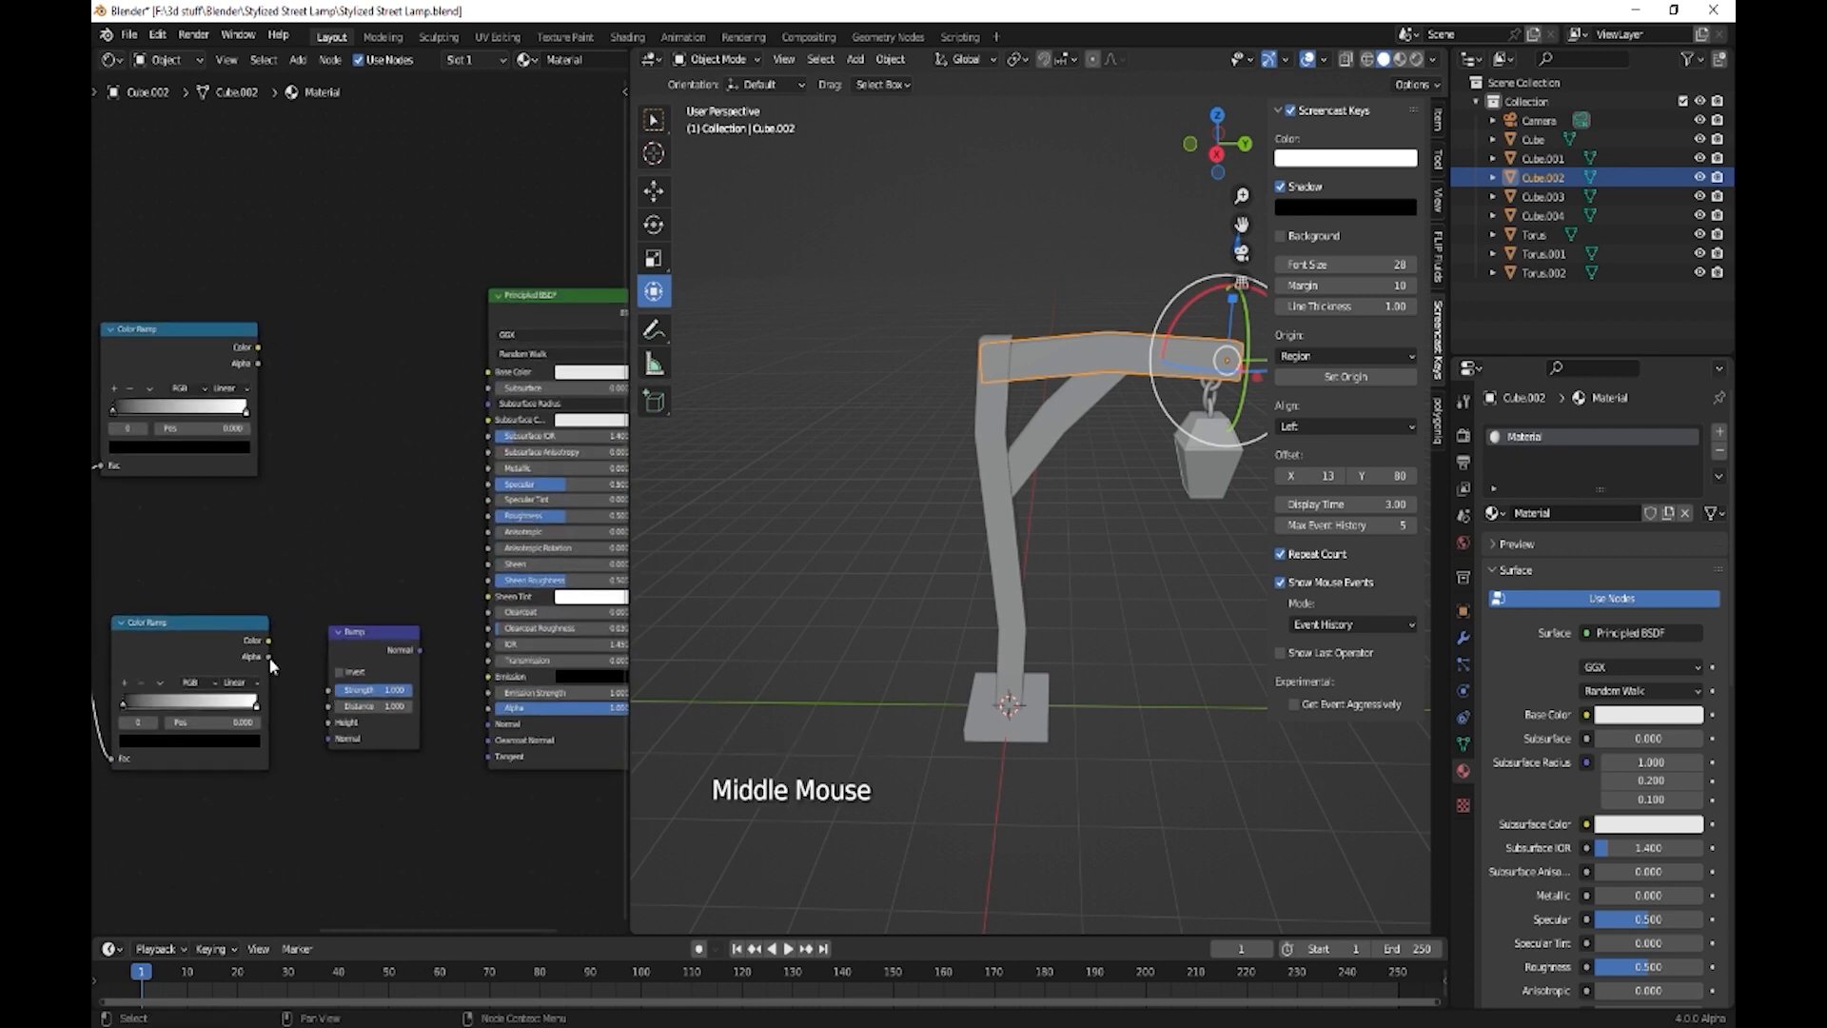
{"action": "left_click_drag", "start_coordinate": [268, 640], "coordinate": [289, 641]}
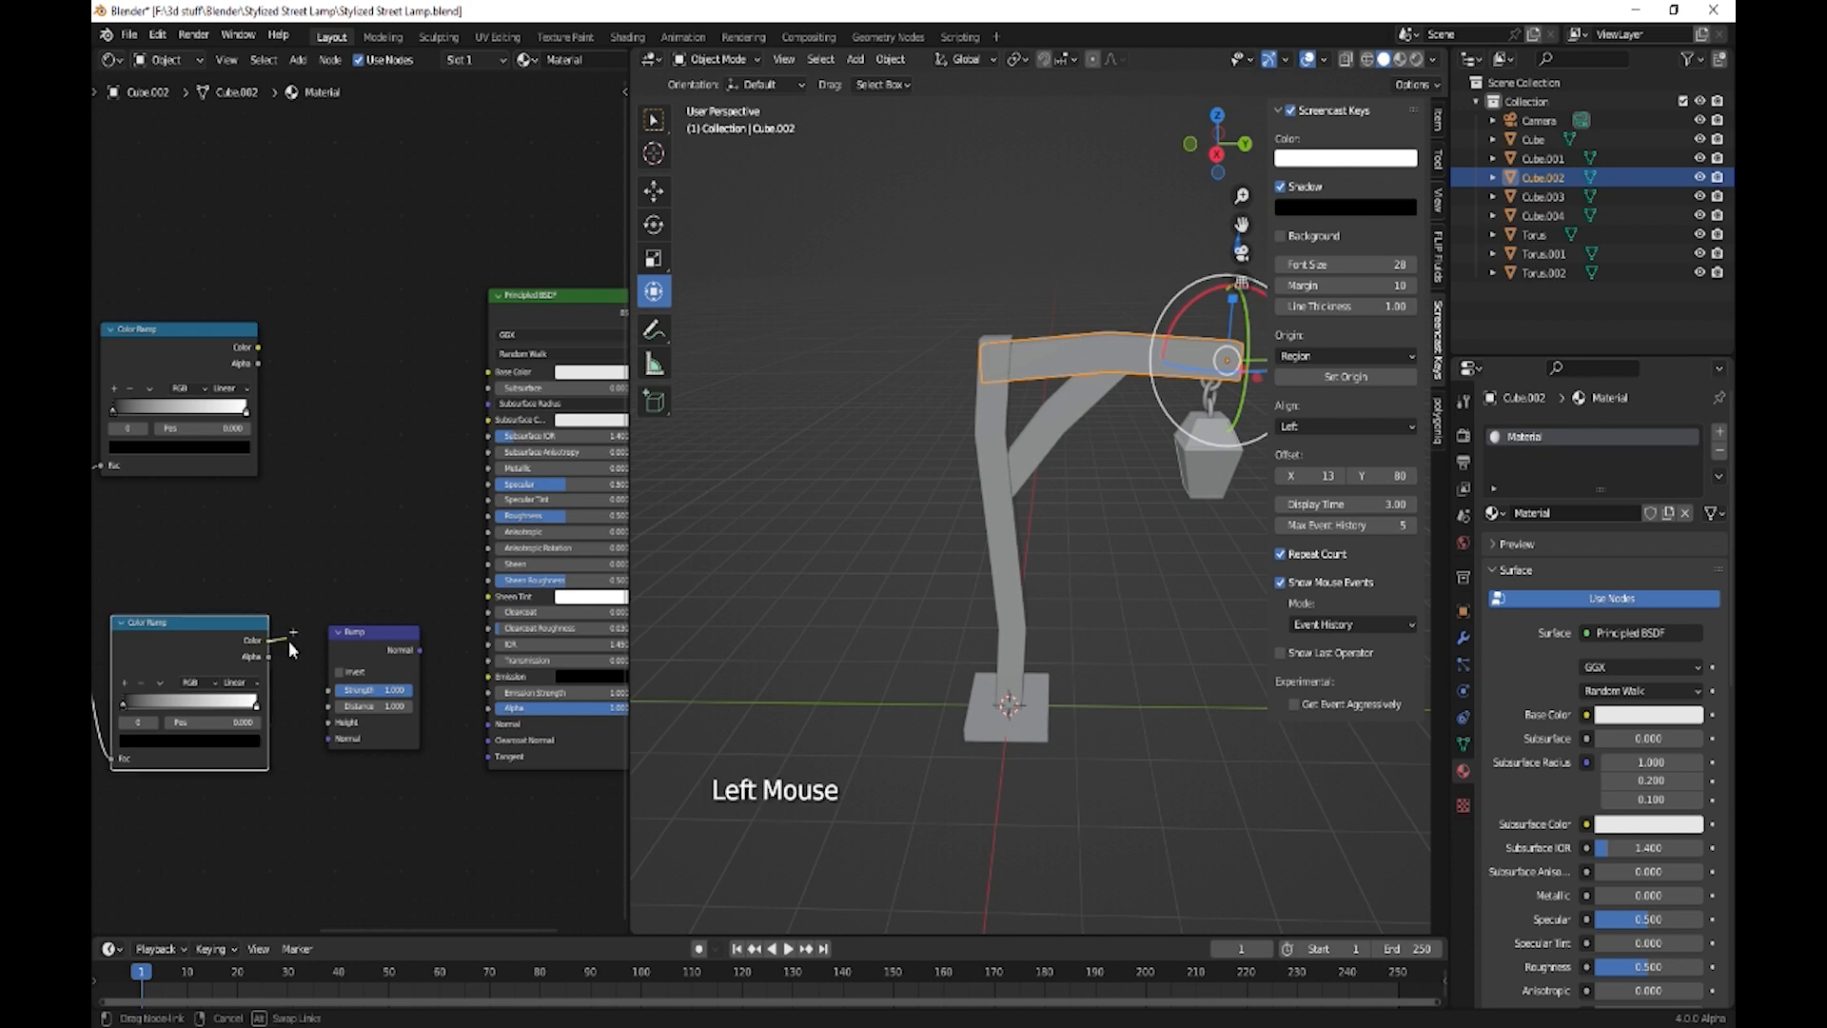
{"action": "left_click_drag", "start_coordinate": [319, 734], "coordinate": [322, 727]}
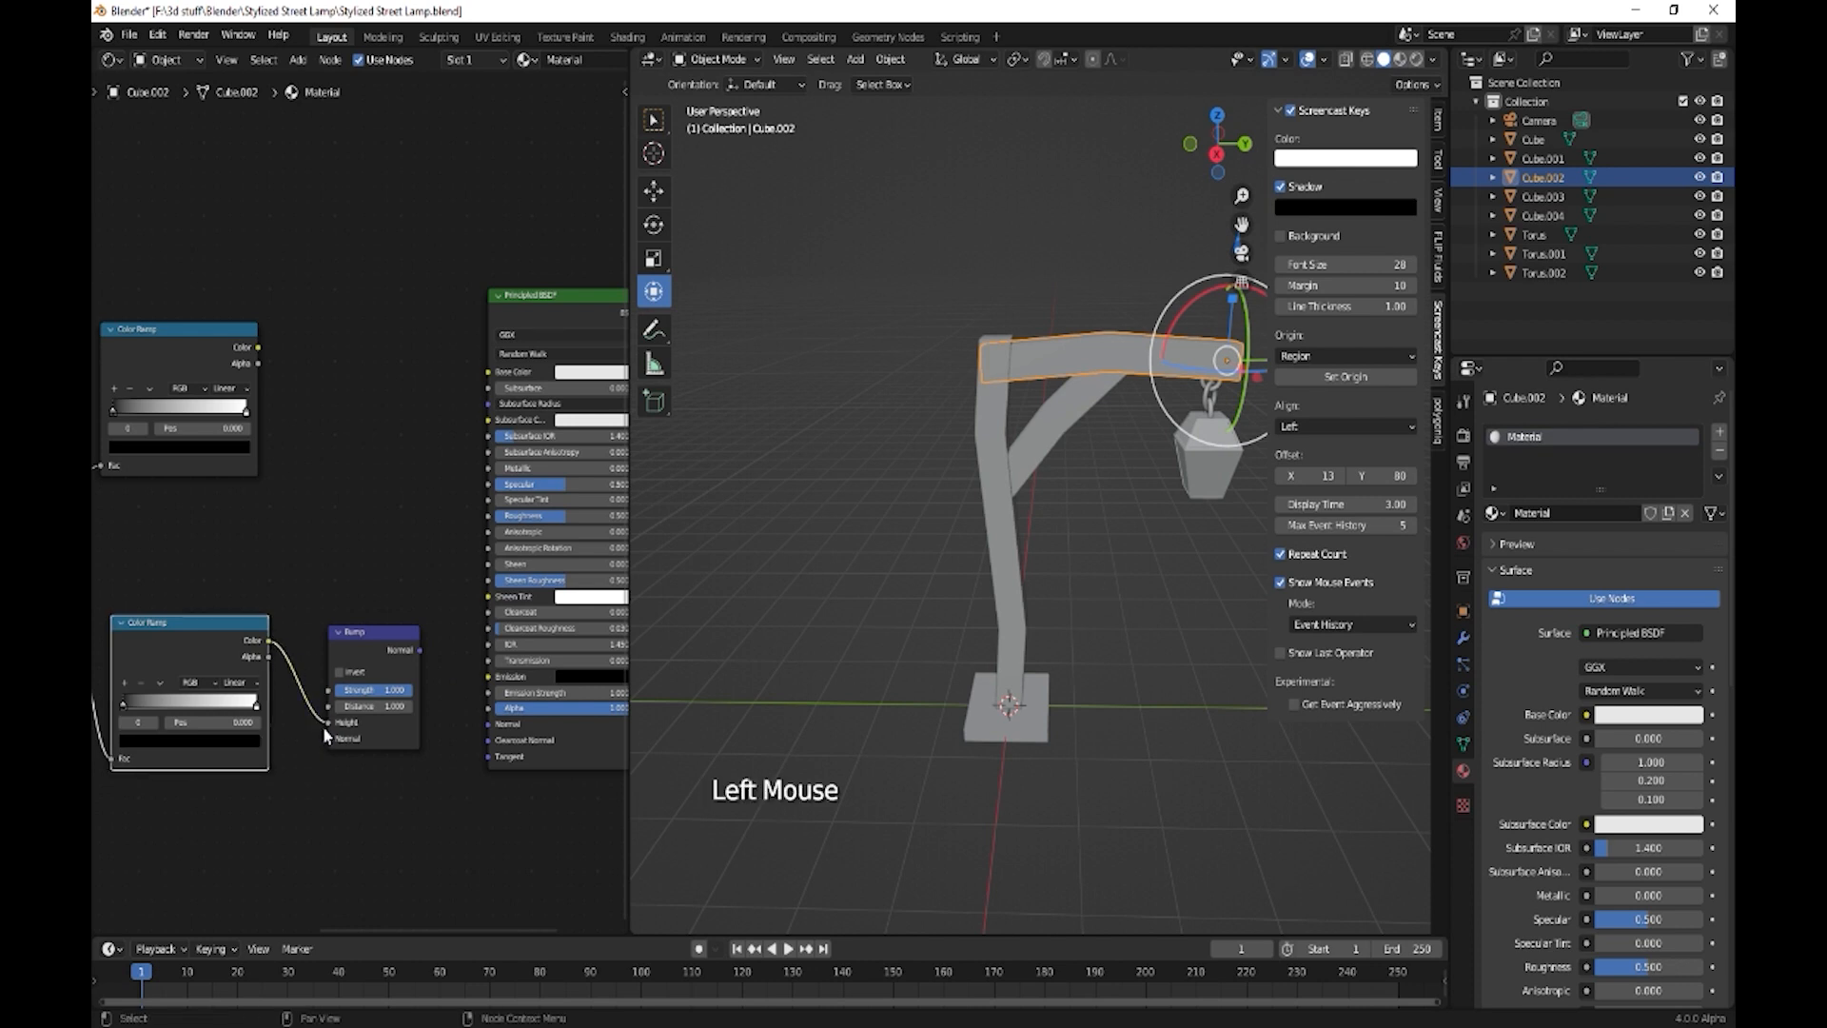
{"action": "middle_click_drag", "start_coordinate": [436, 791], "coordinate": [373, 790]}
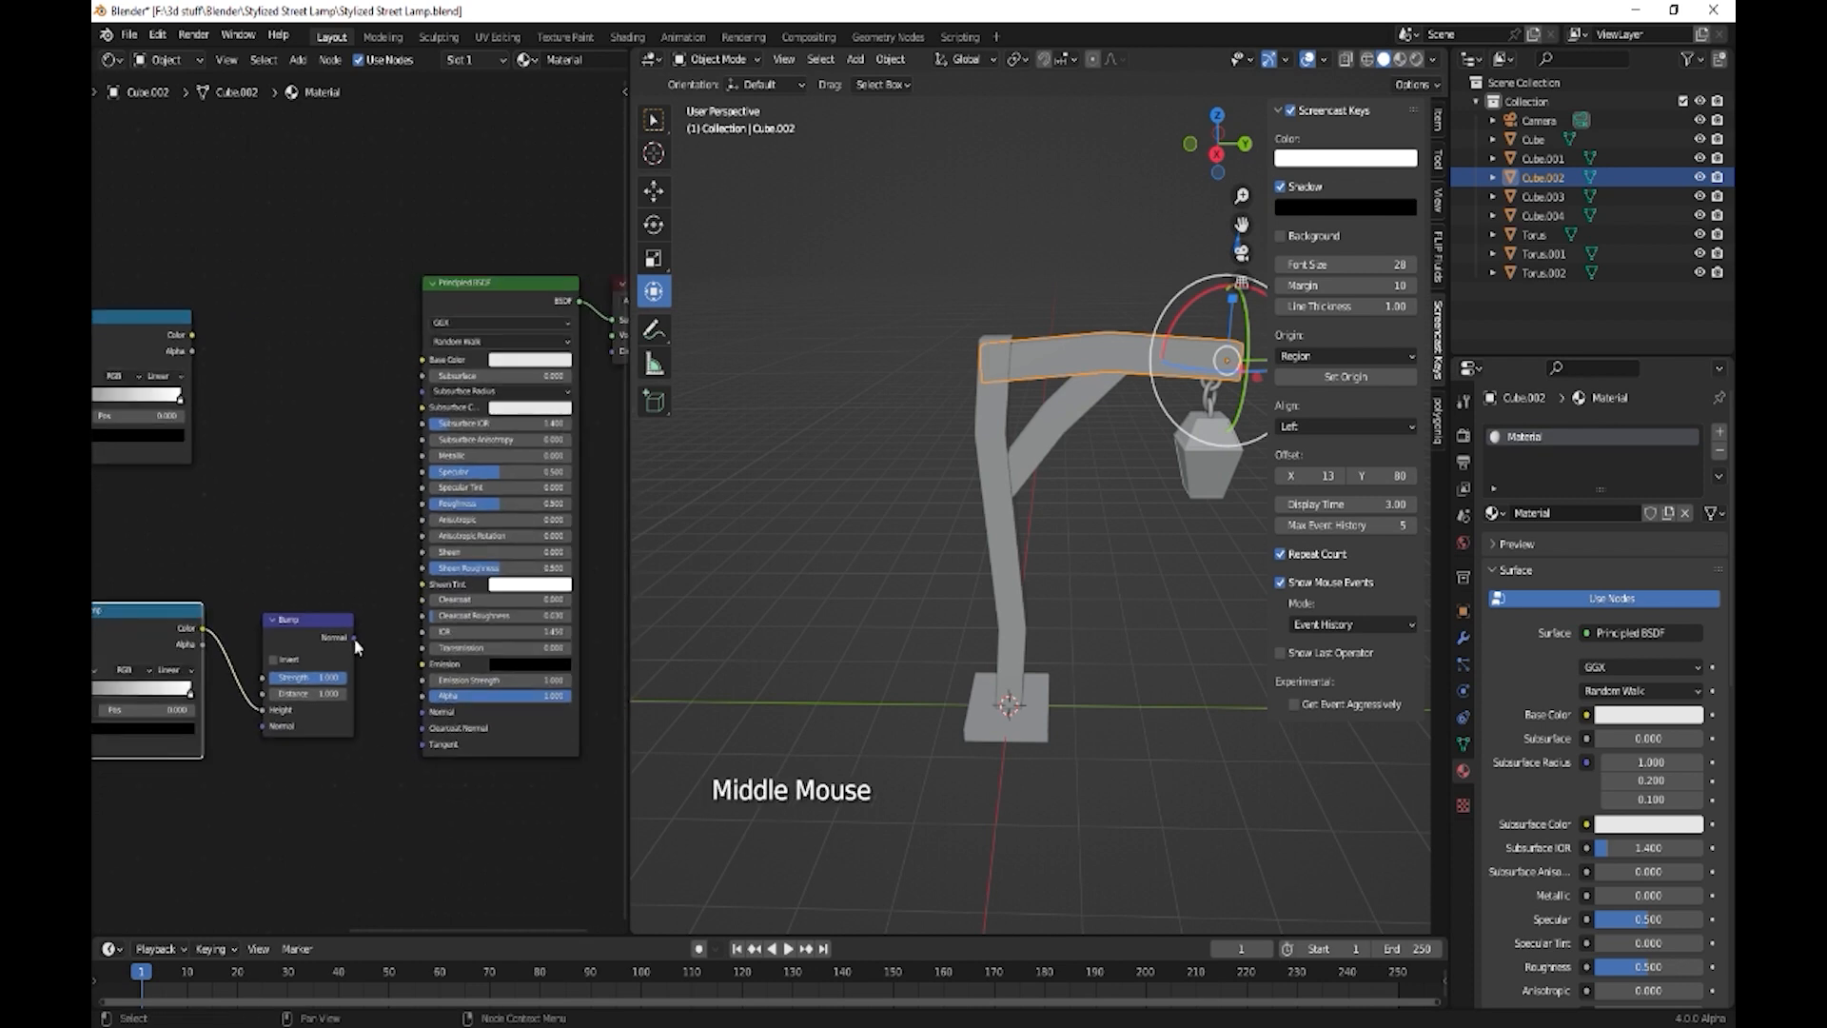
{"action": "left_click_drag", "start_coordinate": [354, 638], "coordinate": [423, 712]}
{"action": "middle_click_drag", "start_coordinate": [310, 475], "coordinate": [302, 603]}
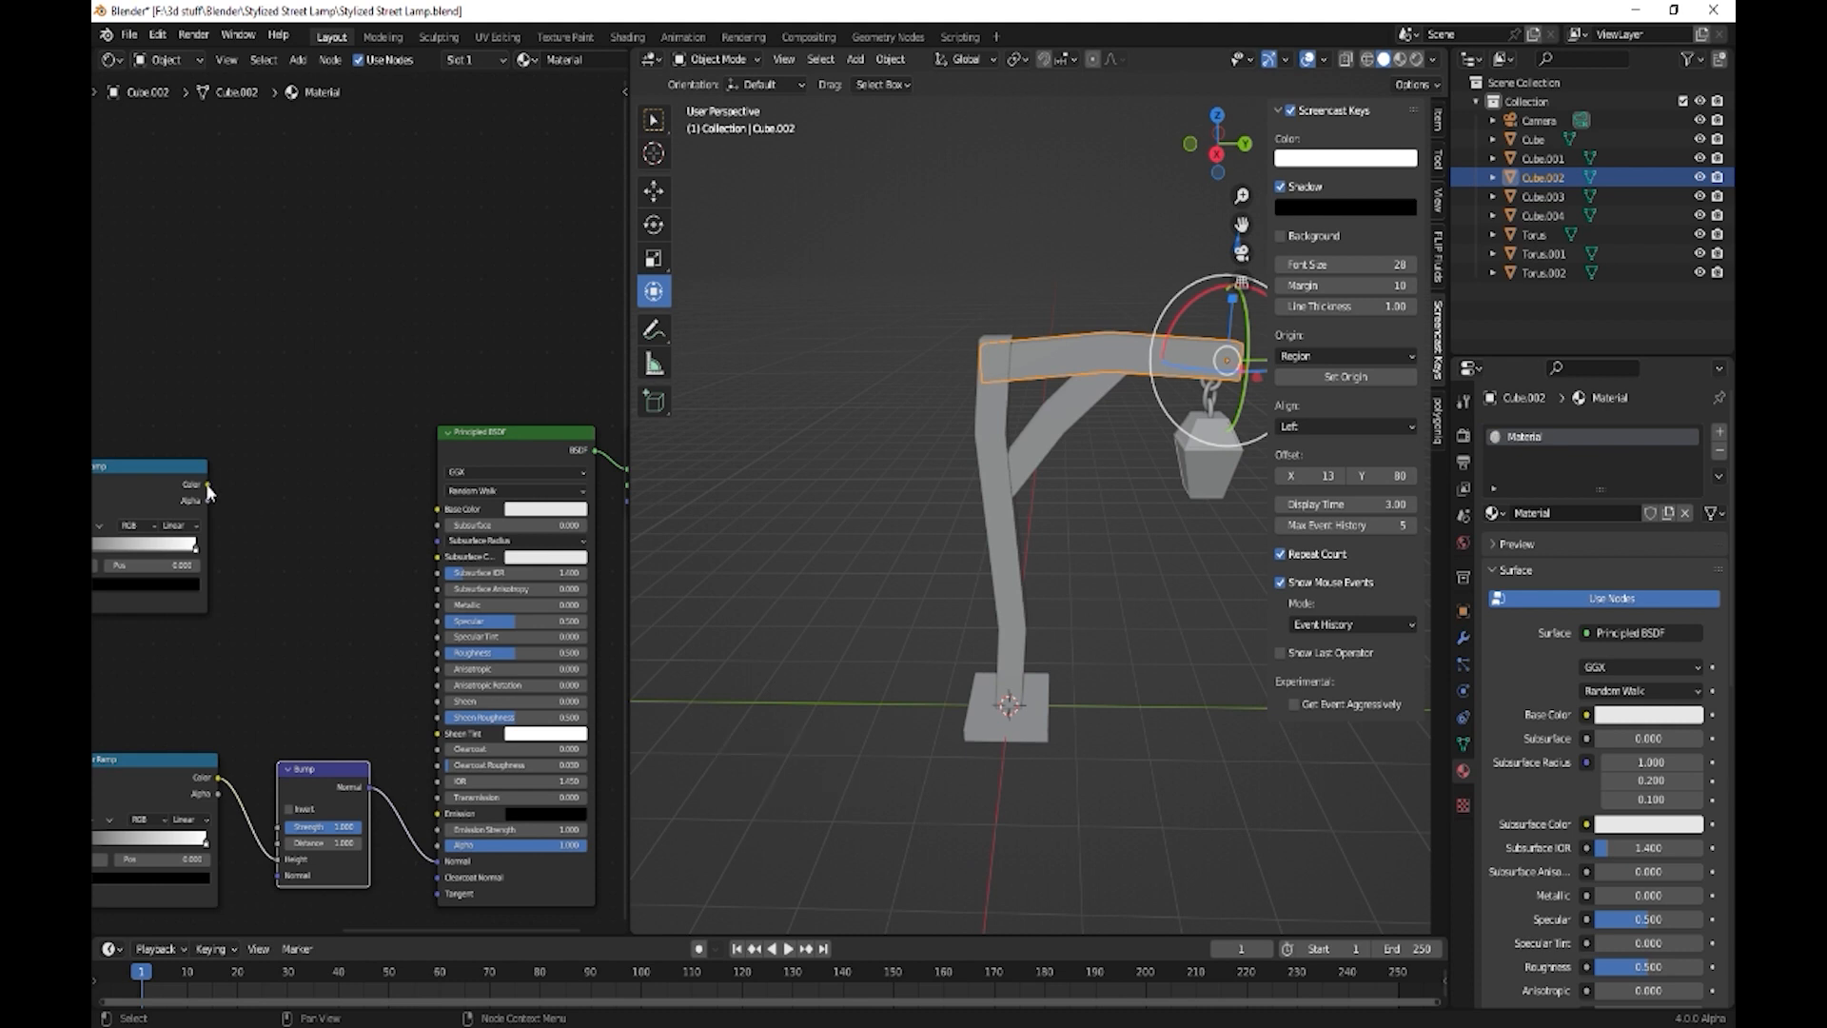
- Link the upper Color Ramp's Color output to the Principled BSDF's Base Color and Subsurface Radius inputs
{"action": "left_click_drag", "start_coordinate": [209, 485], "coordinate": [224, 485]}
{"action": "left_click_drag", "start_coordinate": [339, 509], "coordinate": [435, 509]}
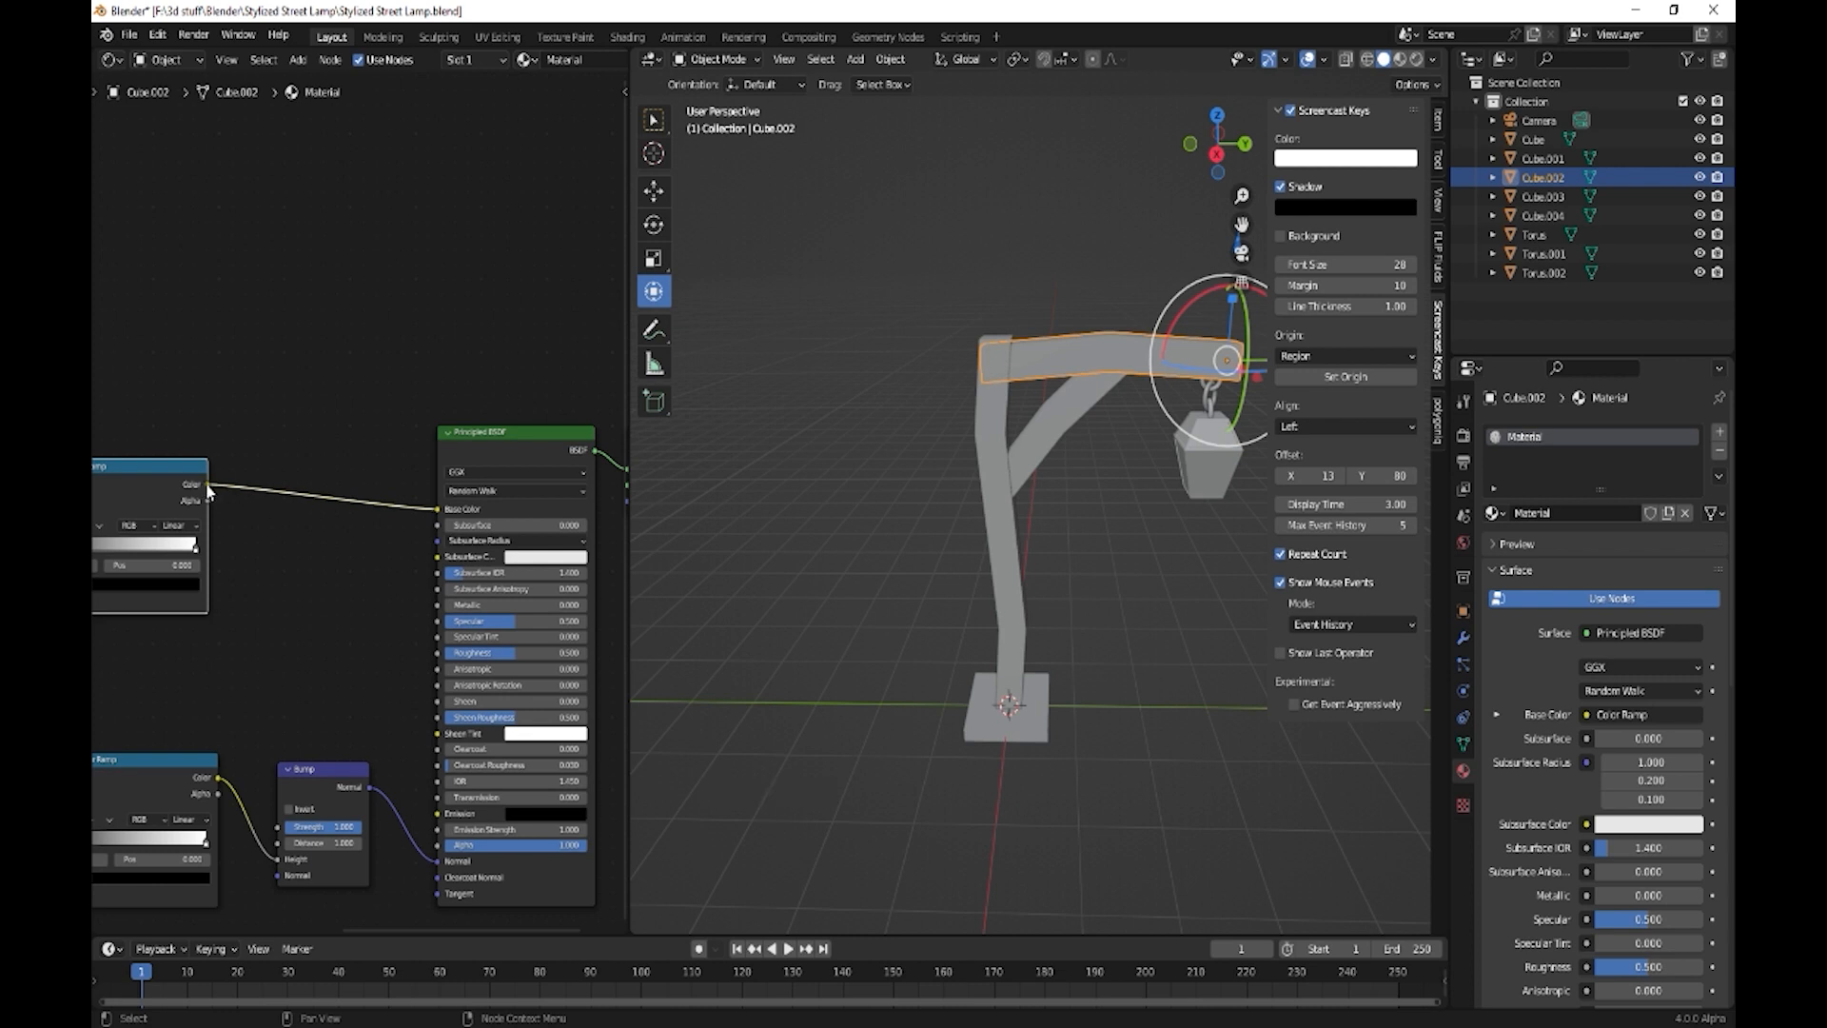
{"action": "left_click_drag", "start_coordinate": [206, 484], "coordinate": [438, 541]}
{"action": "scroll", "coordinate": [408, 613], "scroll_direction": "down", "scroll_amount": 2}
{"action": "scroll", "coordinate": [409, 627], "scroll_direction": "down", "scroll_amount": 1}
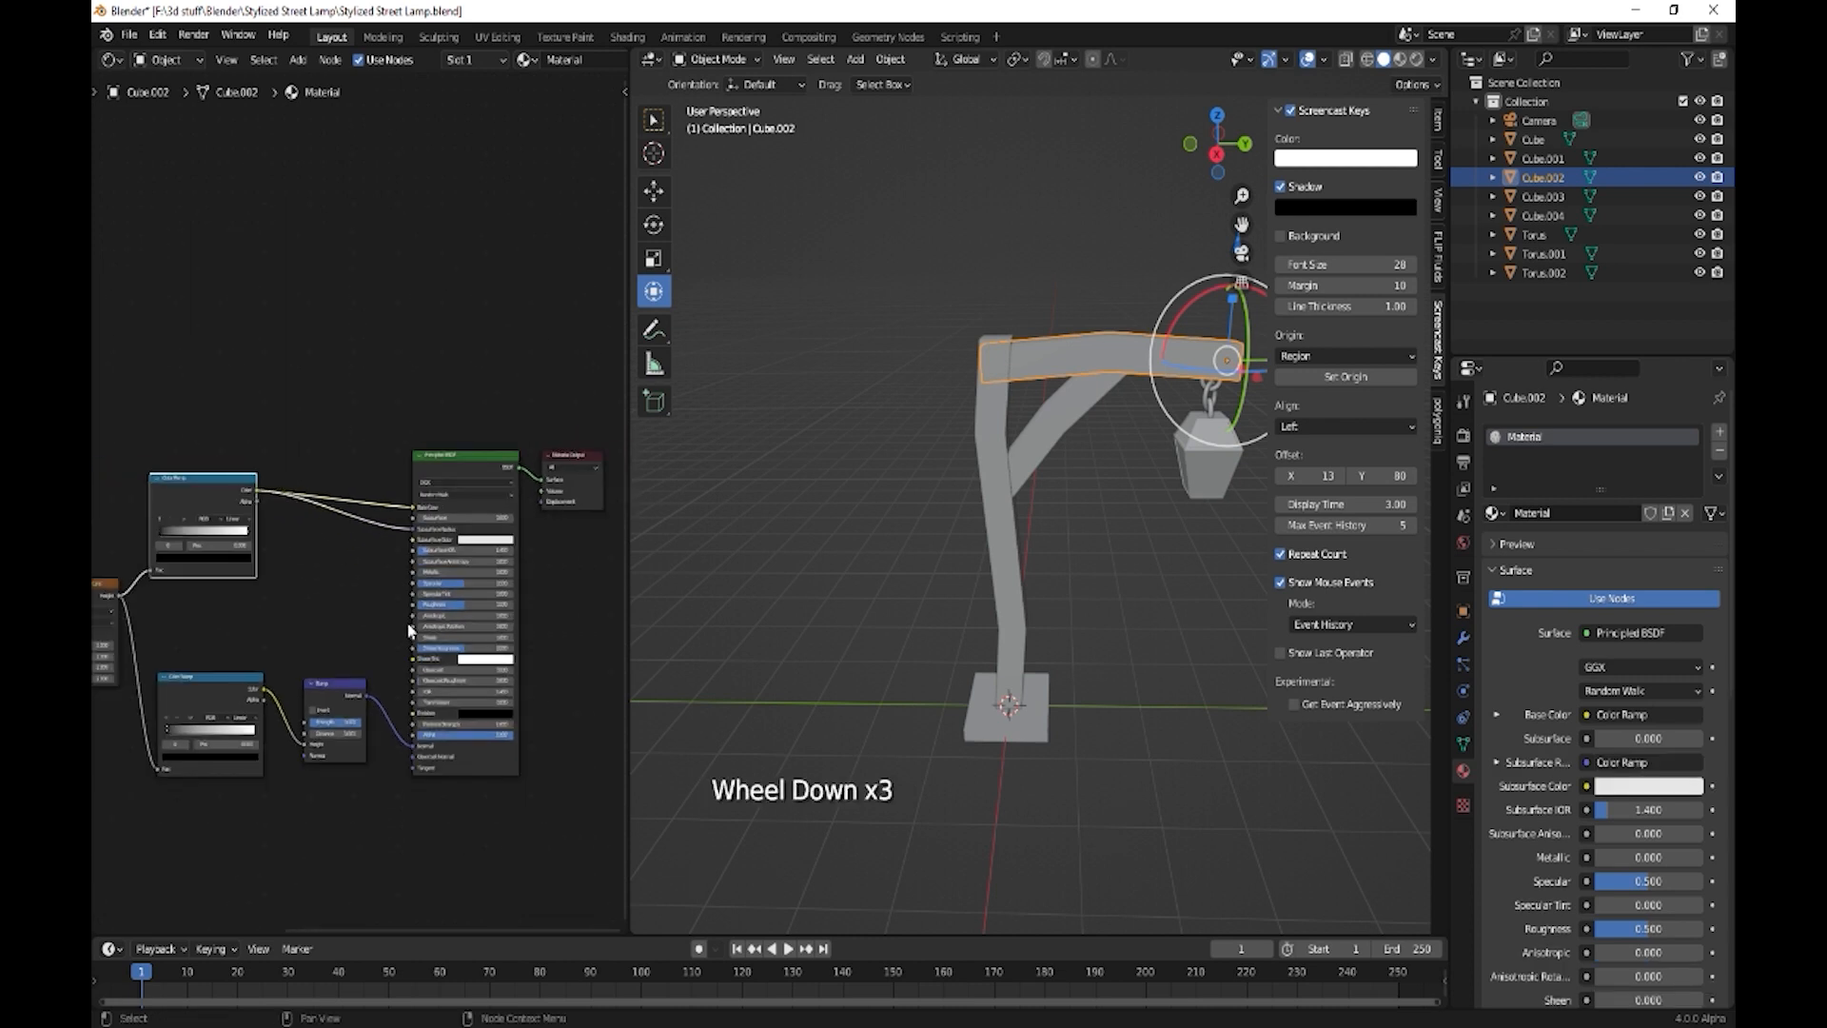
- Switch the 3D viewport to Rendered shading and frame the lamp's arm up close
{"action": "left_click", "coordinate": [1416, 59]}
{"action": "middle_click_drag", "start_coordinate": [1052, 493], "coordinate": [959, 483], "text": "shift"}
{"action": "scroll", "coordinate": [968, 385], "scroll_direction": "up", "scroll_amount": 2}
{"action": "middle_click_drag", "start_coordinate": [969, 387], "coordinate": [981, 446], "text": "shift"}
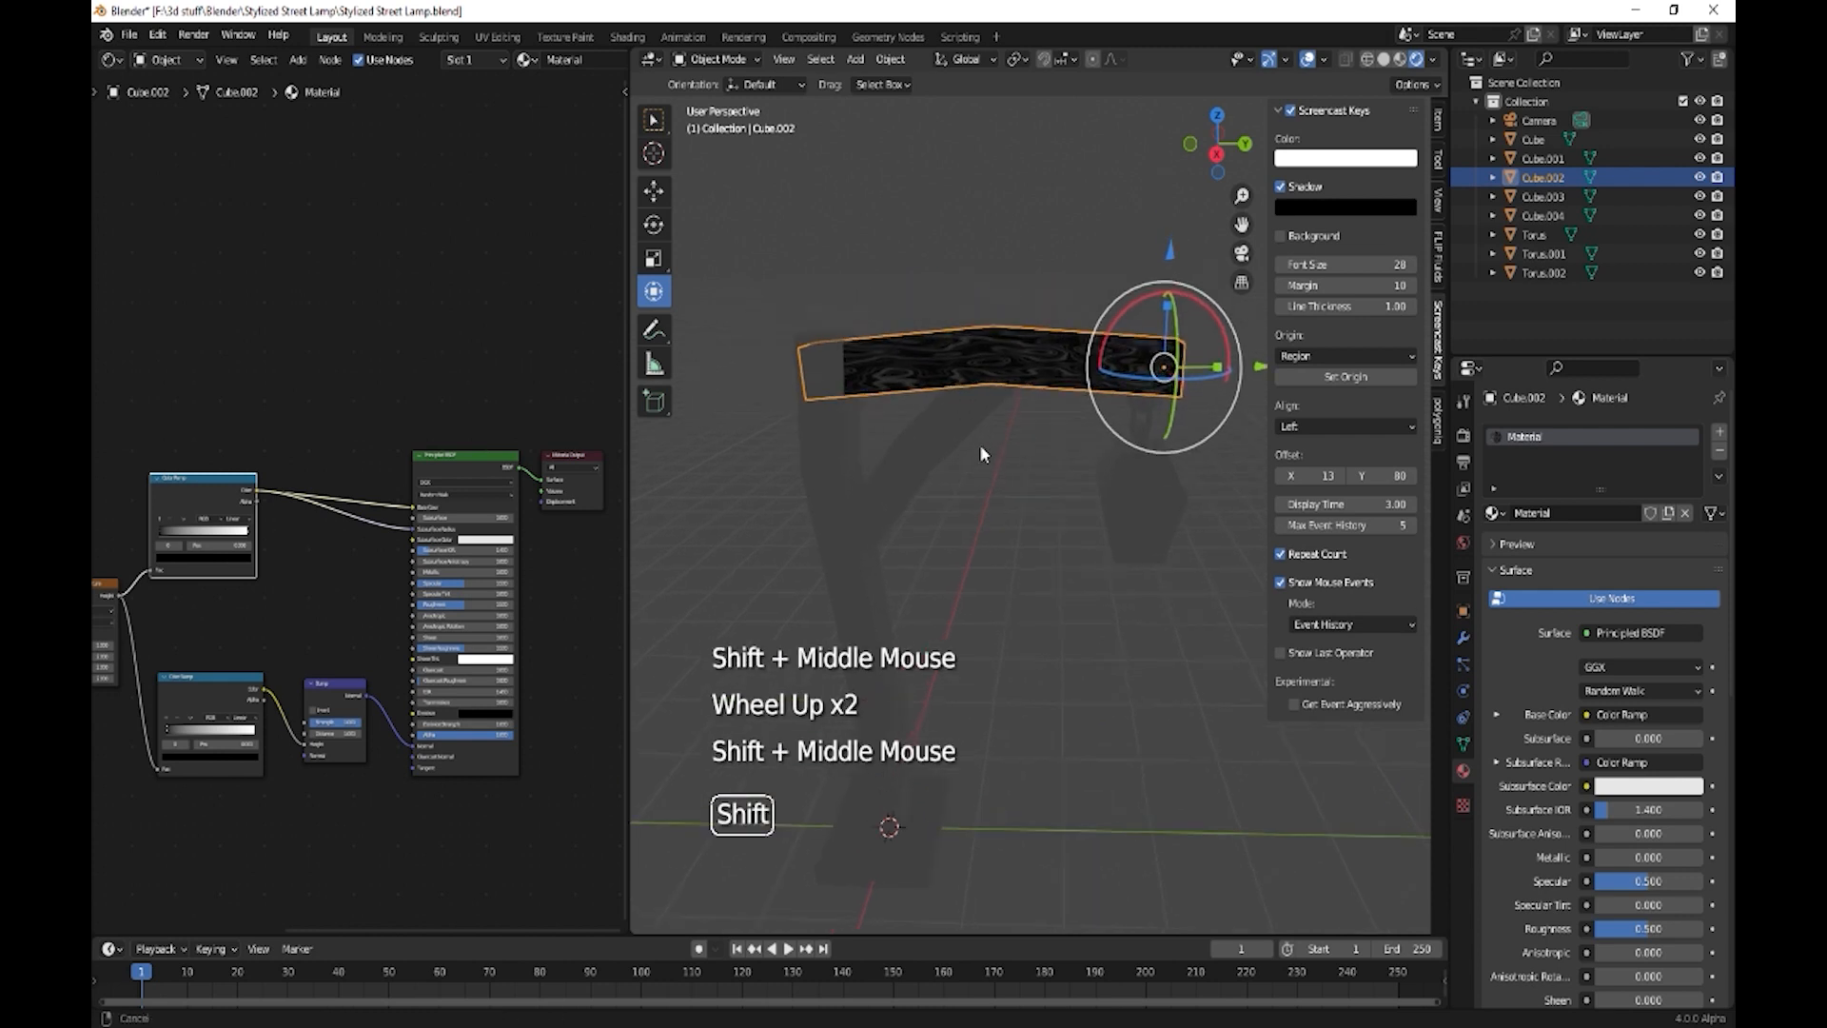
{"action": "scroll", "coordinate": [981, 446], "scroll_direction": "up", "scroll_amount": 1}
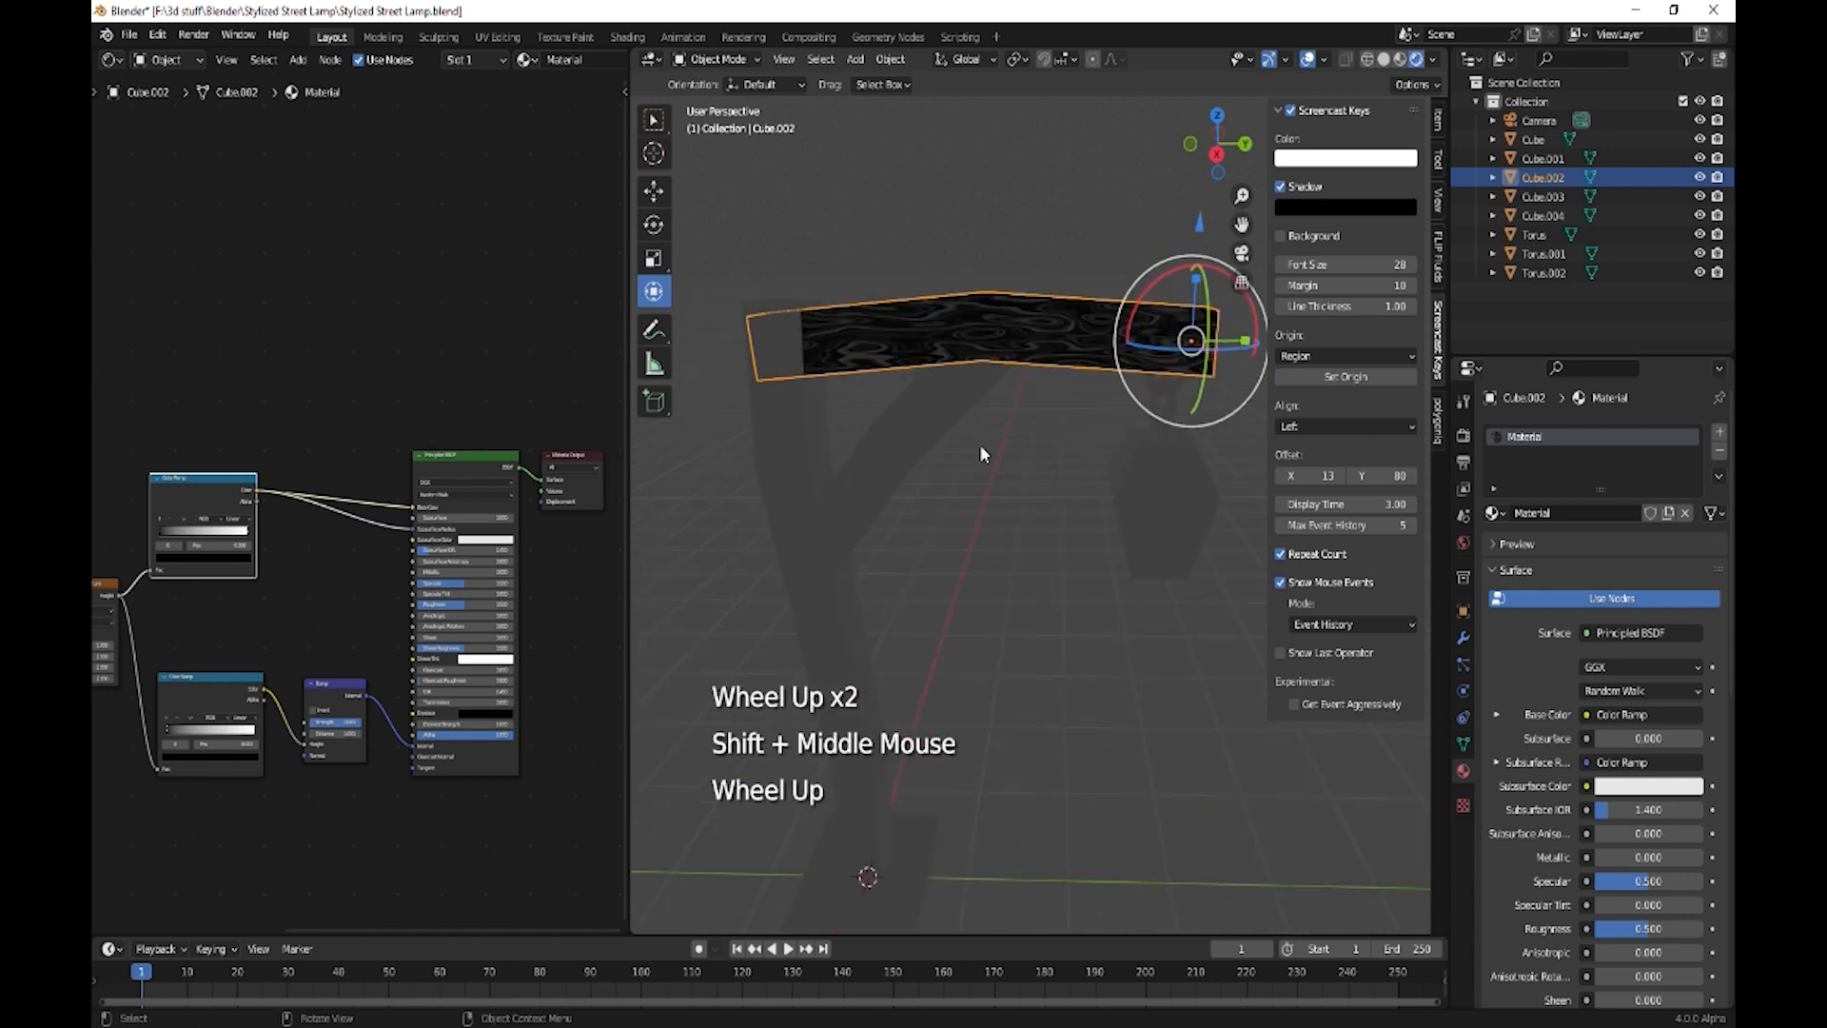
- Color the upper Color Ramp's first stop brownish red (hex 8D433D) and its last stop dark brown
{"action": "middle_click_drag", "start_coordinate": [266, 636], "coordinate": [411, 558]}
{"action": "middle_click_drag", "start_coordinate": [261, 635], "coordinate": [360, 571]}
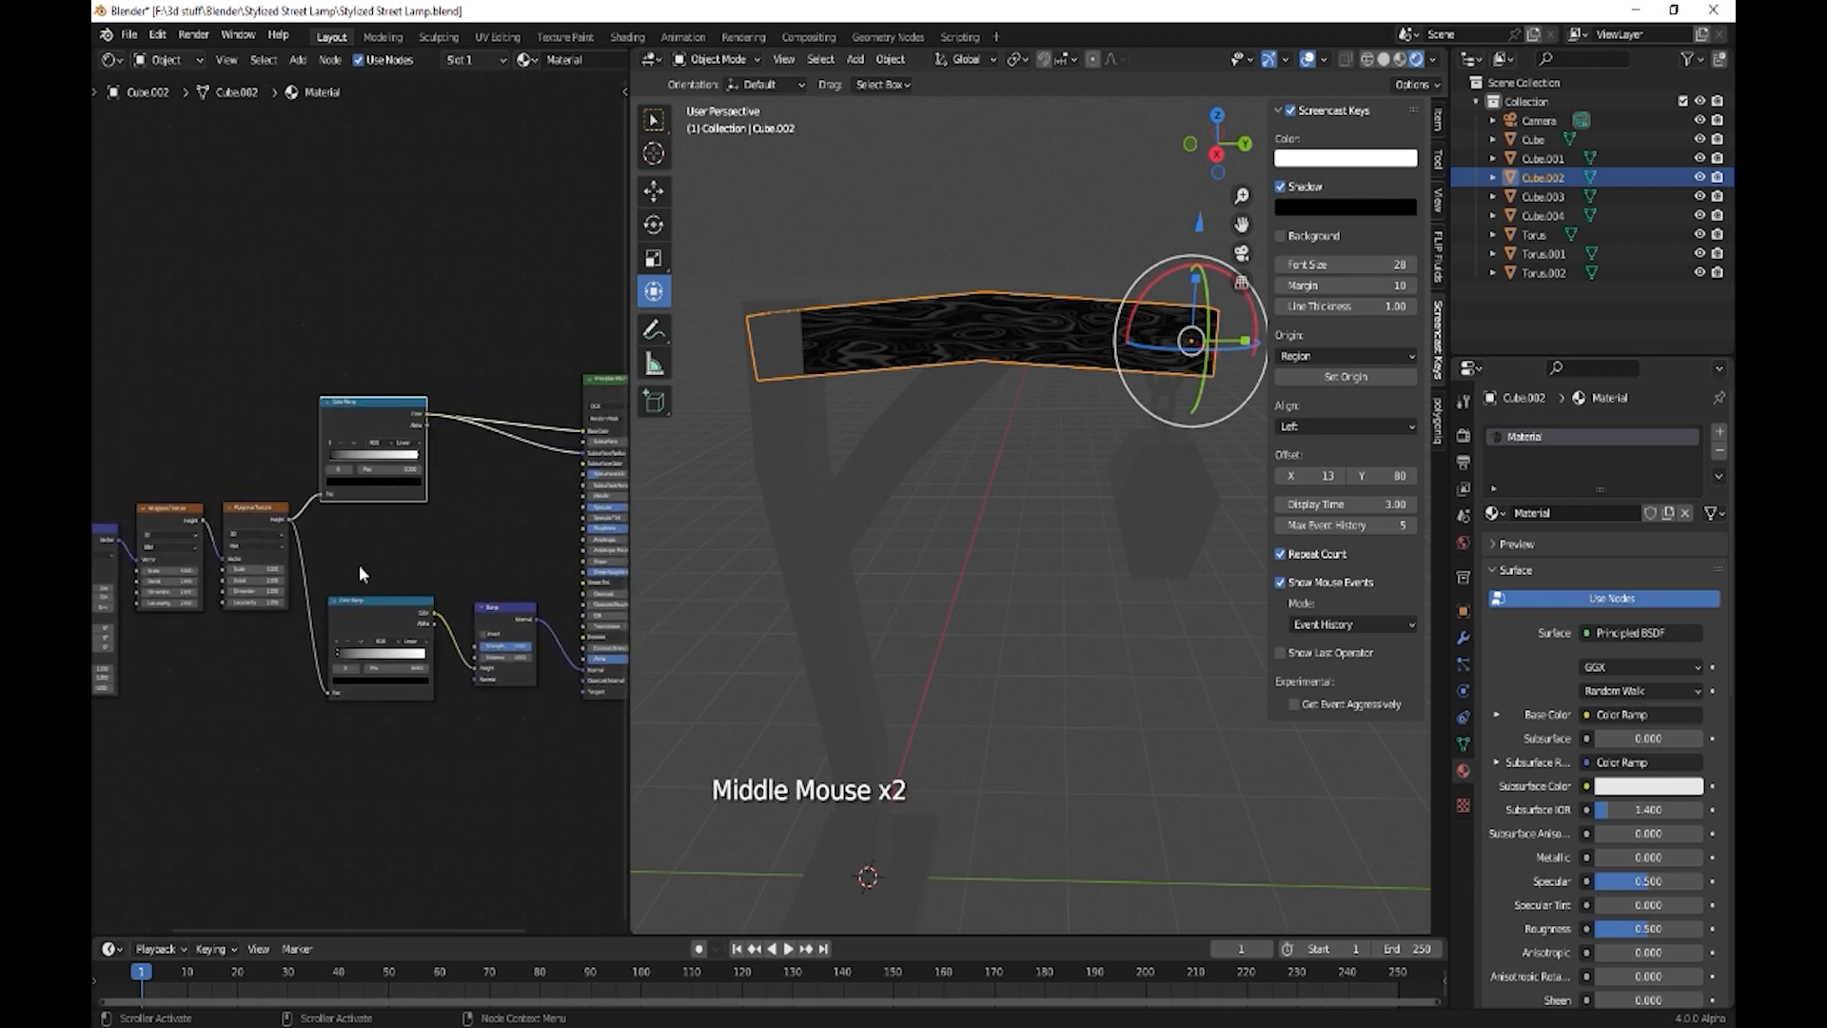
{"action": "scroll", "coordinate": [359, 479], "scroll_direction": "up", "scroll_amount": 5}
{"action": "left_click", "coordinate": [357, 461]}
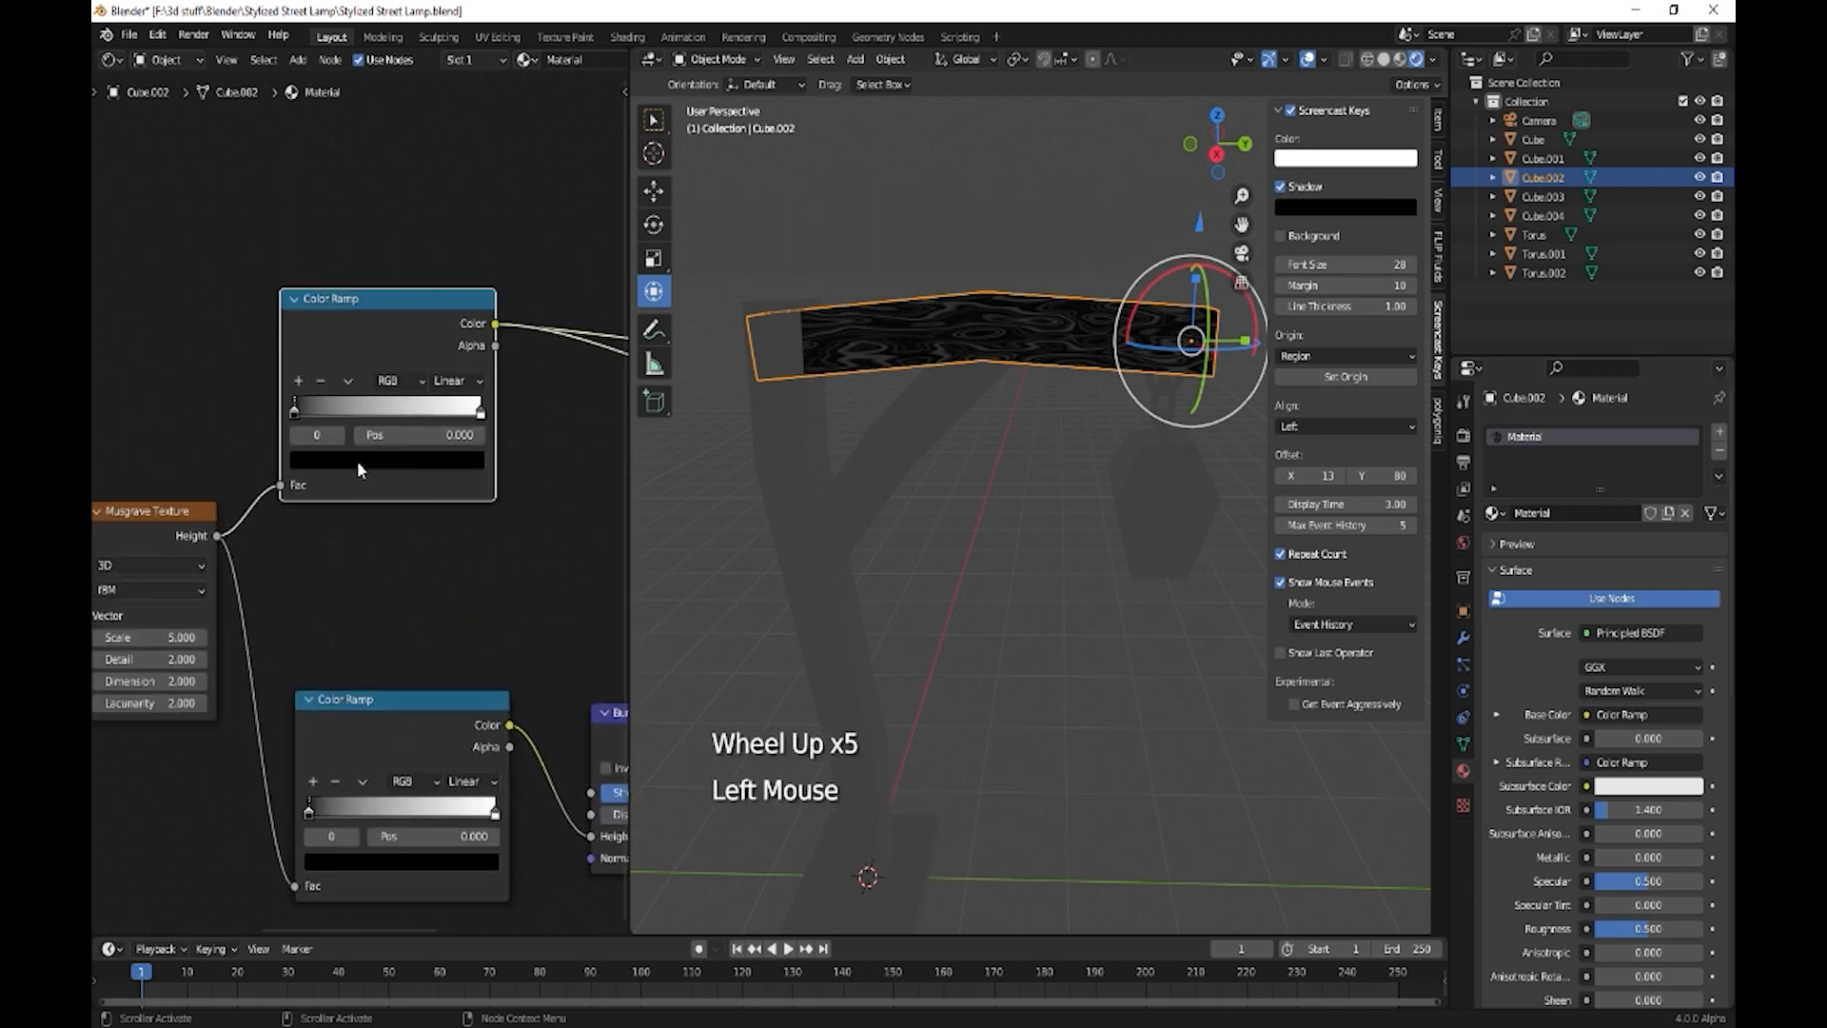
{"action": "mouse_move", "coordinate": [445, 320]}
{"action": "left_mouse_down"}
{"action": "mouse_move", "coordinate": [445, 239]}
{"action": "mouse_move", "coordinate": [354, 285]}
{"action": "left_mouse_up"}
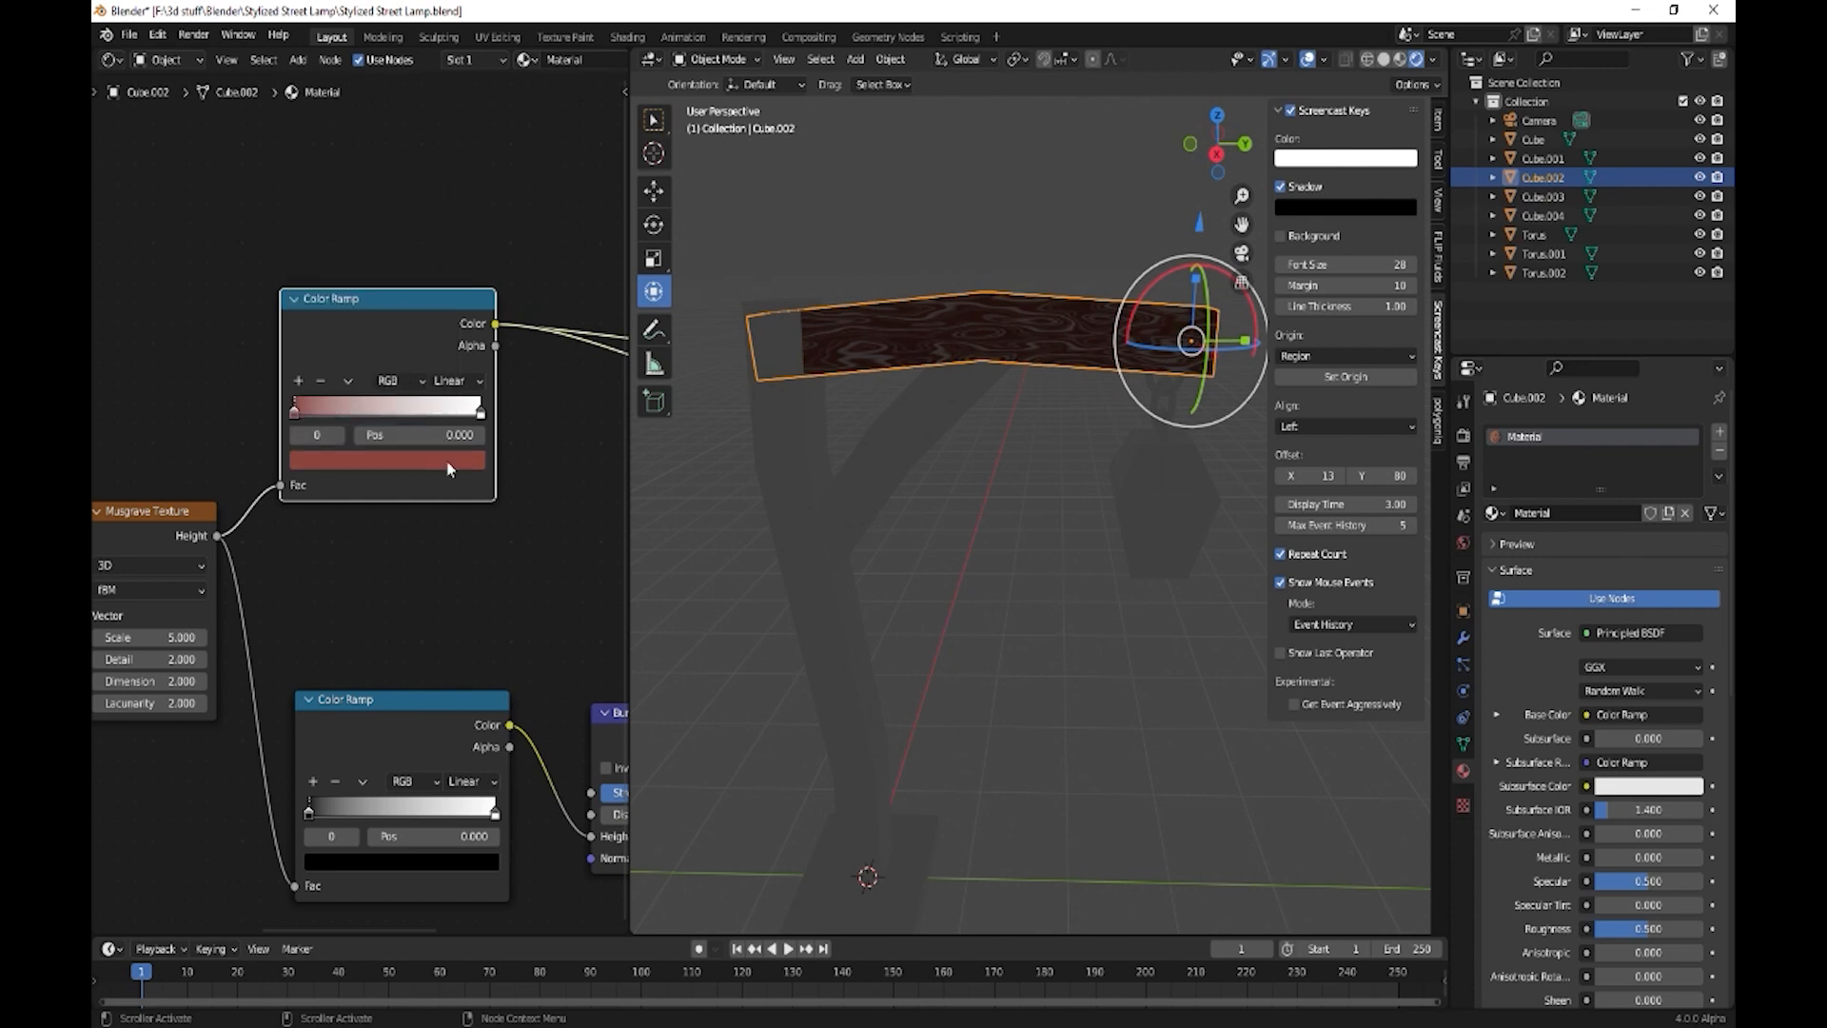
{"action": "left_click", "coordinate": [482, 422]}
{"action": "left_click", "coordinate": [472, 466]}
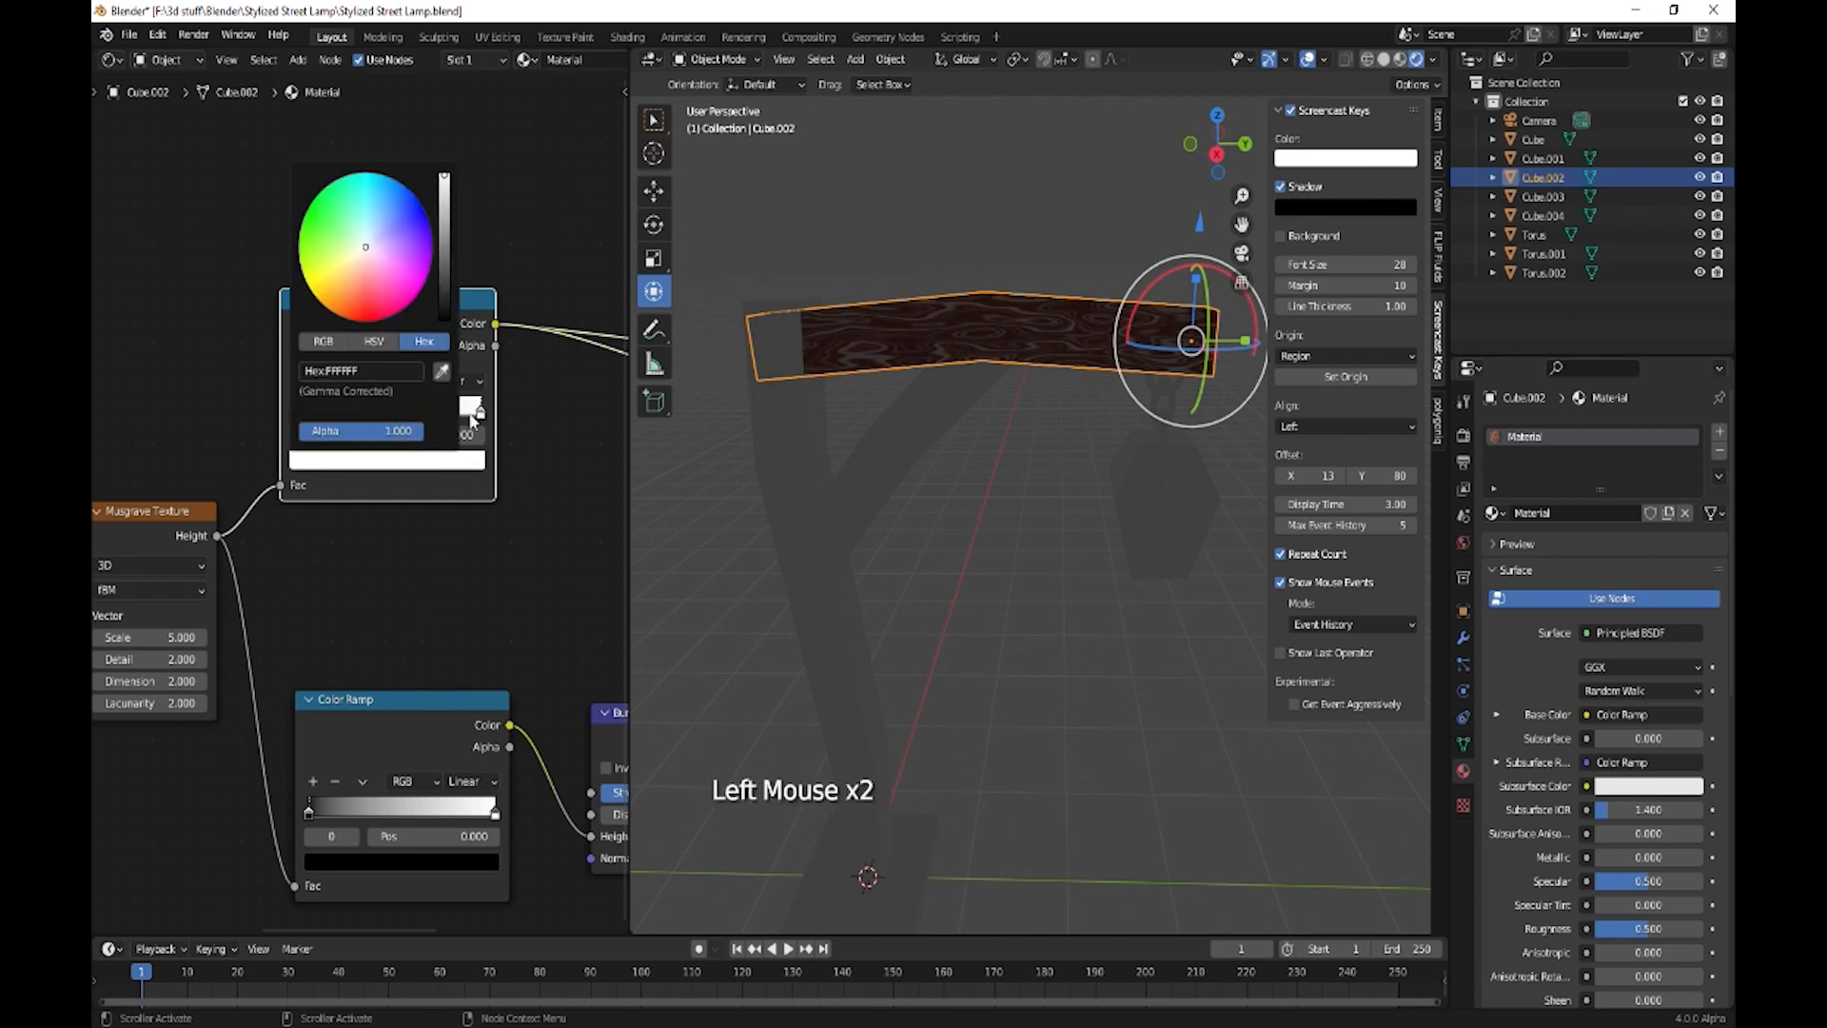
{"action": "left_click_drag", "start_coordinate": [444, 244], "coordinate": [350, 274]}
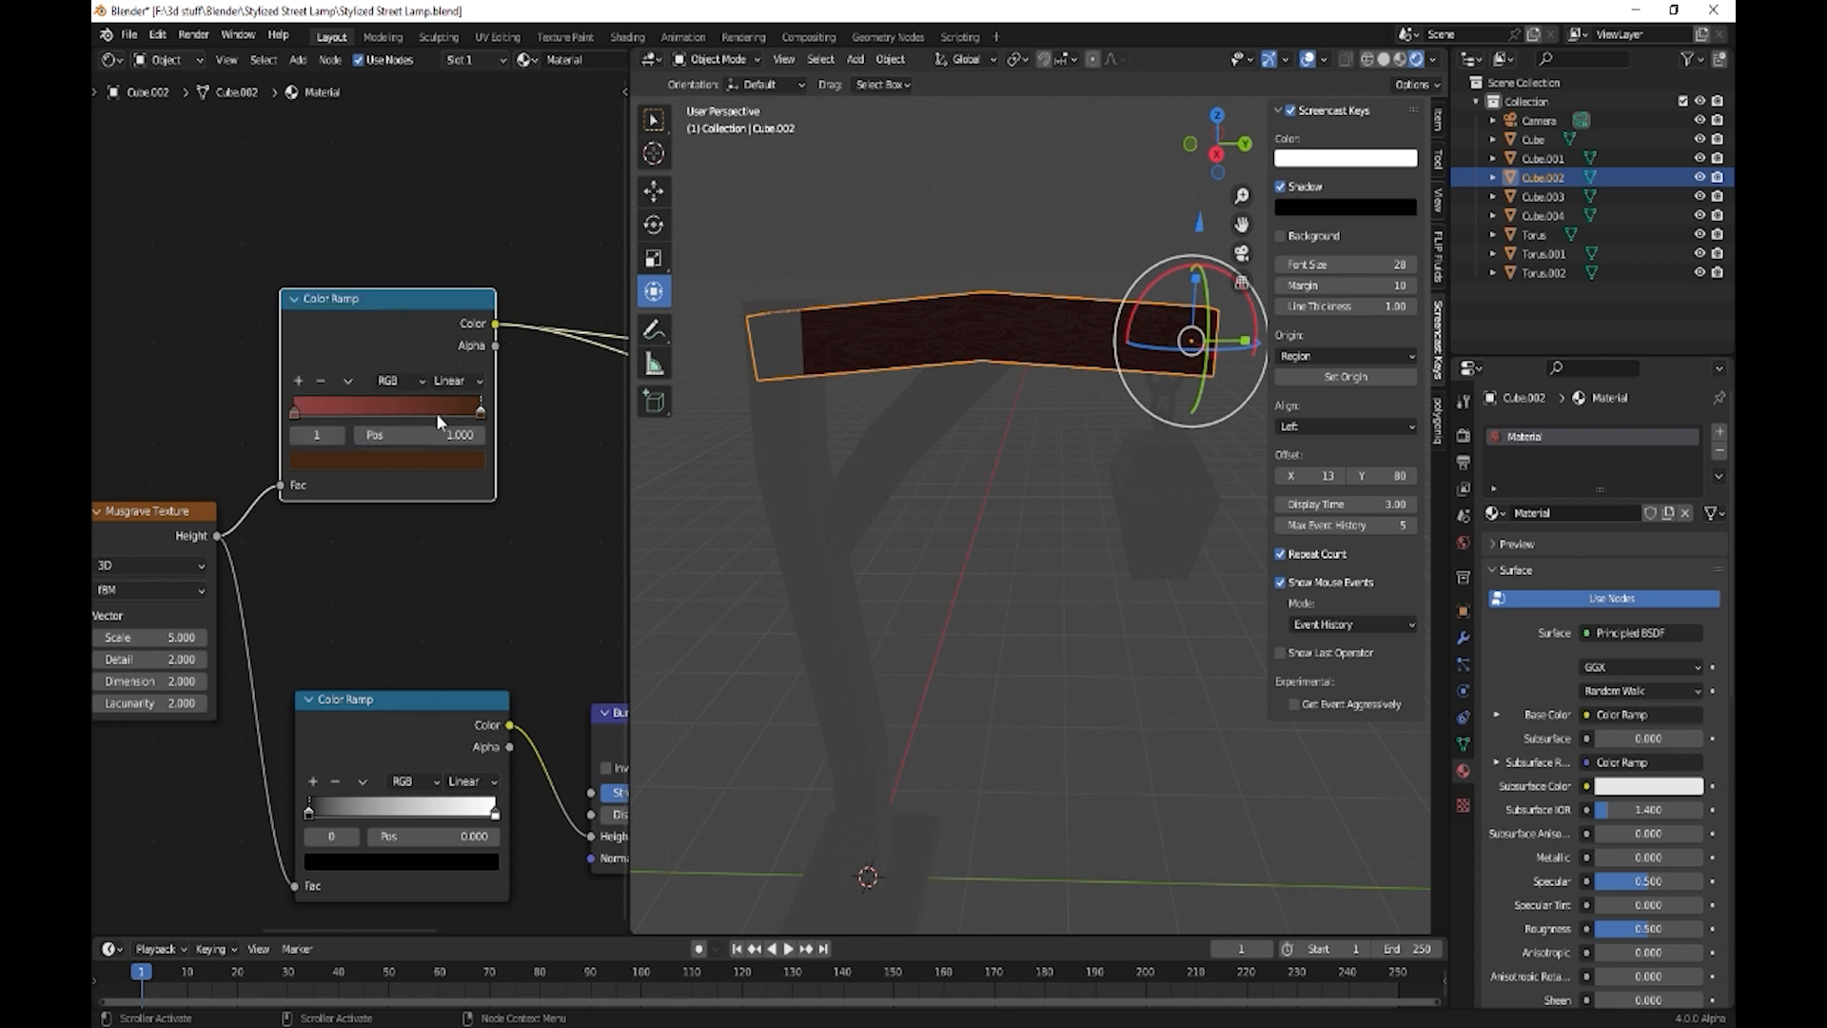
- Brighten the upper Color Ramp's first stop and shift its hue to a golden tan (hex B5924E)
{"action": "left_click", "coordinate": [293, 411]}
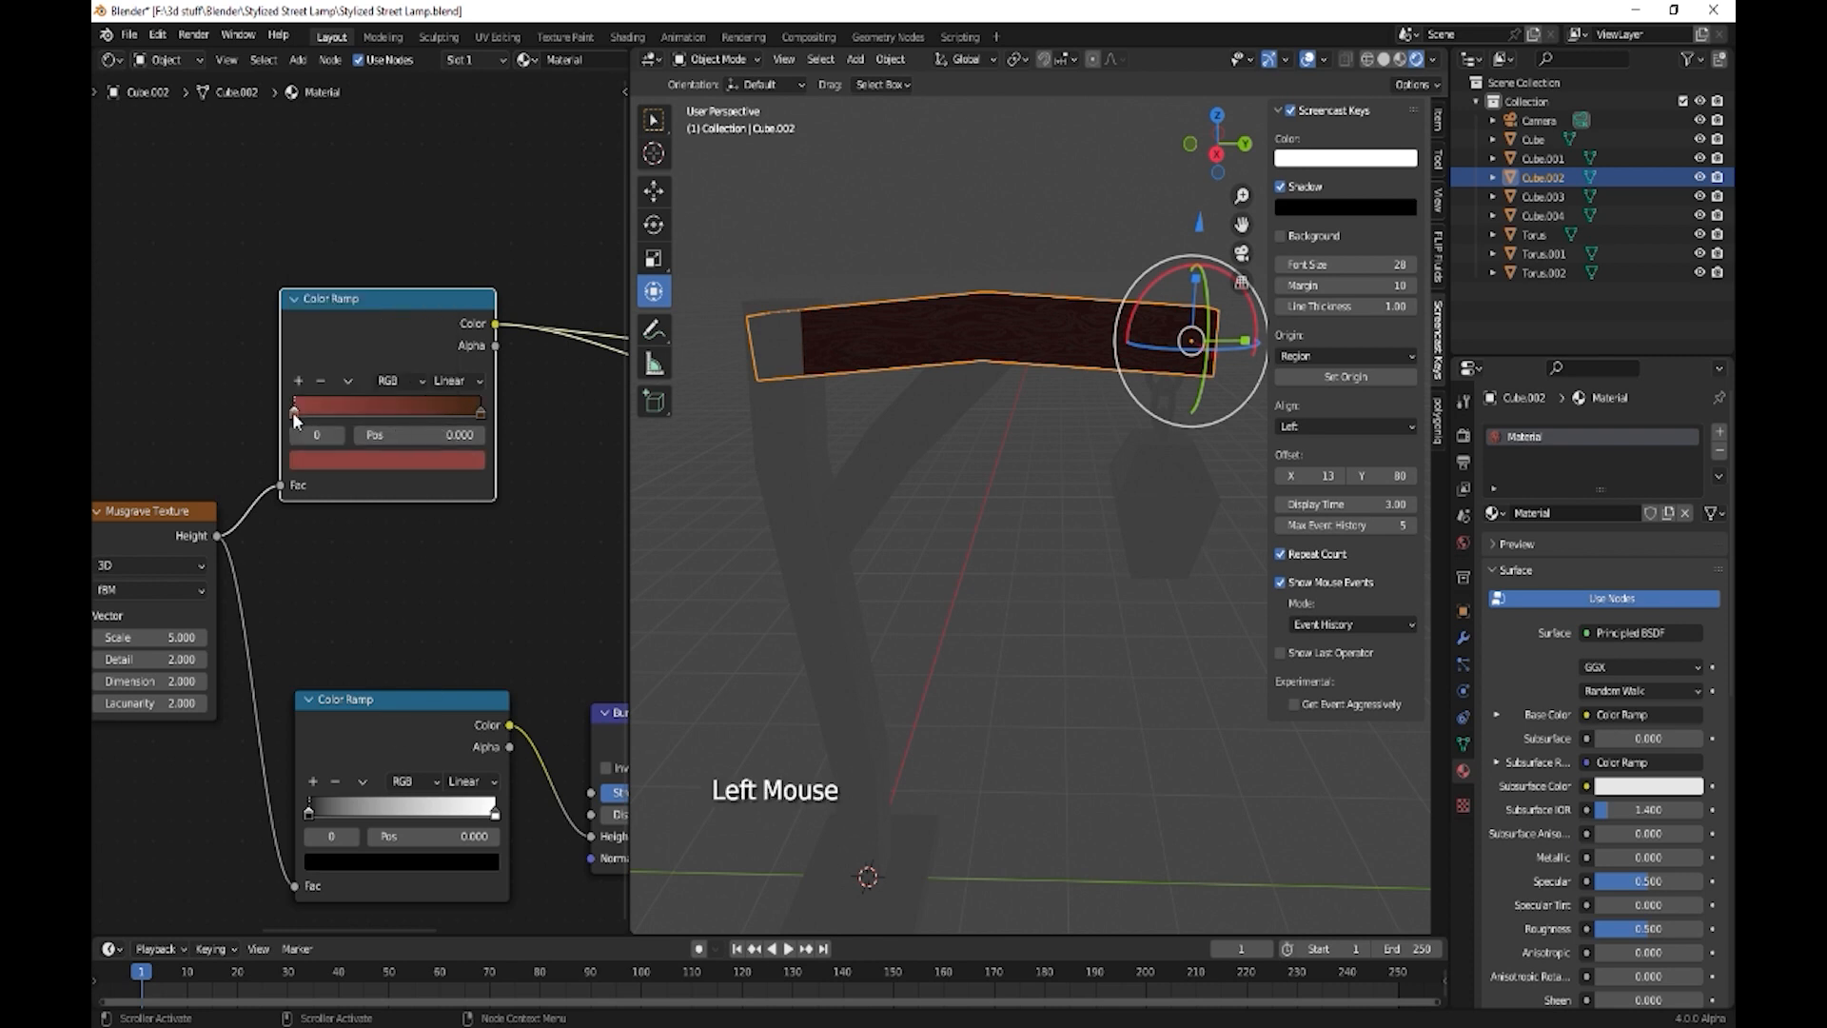
{"action": "left_click", "coordinate": [350, 459]}
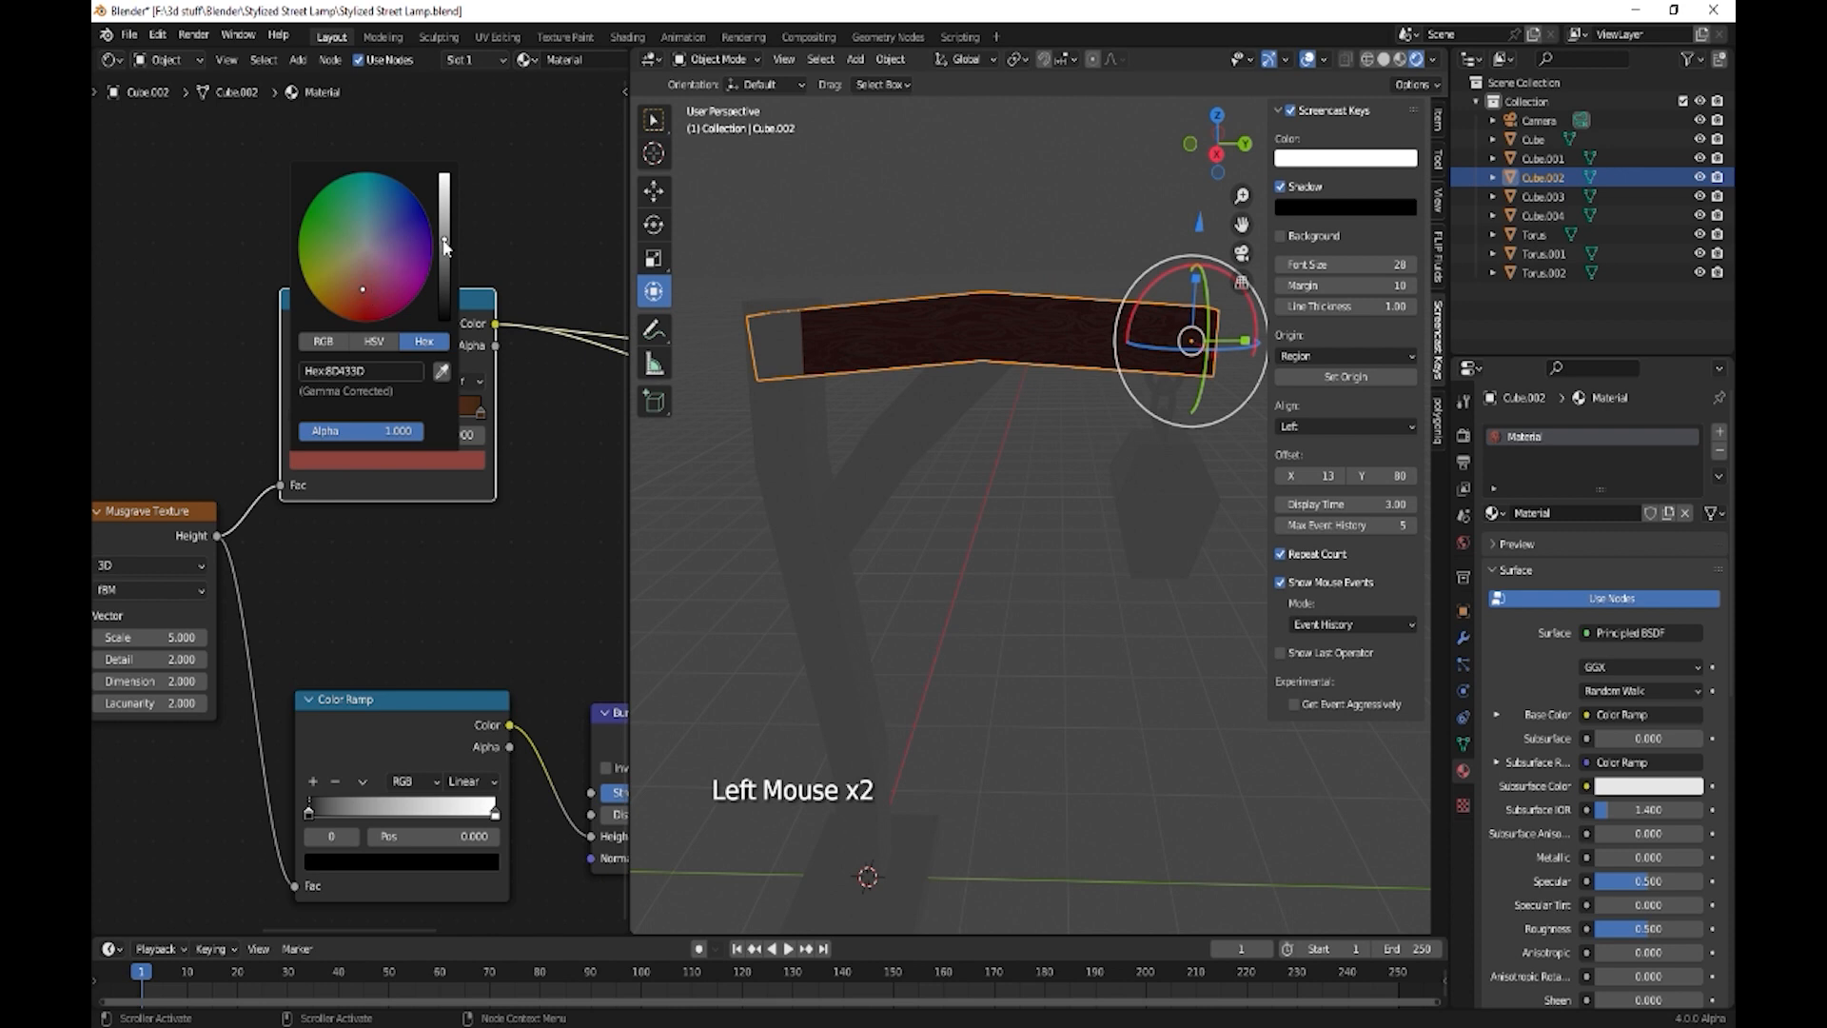
{"action": "left_click_drag", "start_coordinate": [443, 242], "coordinate": [443, 215]}
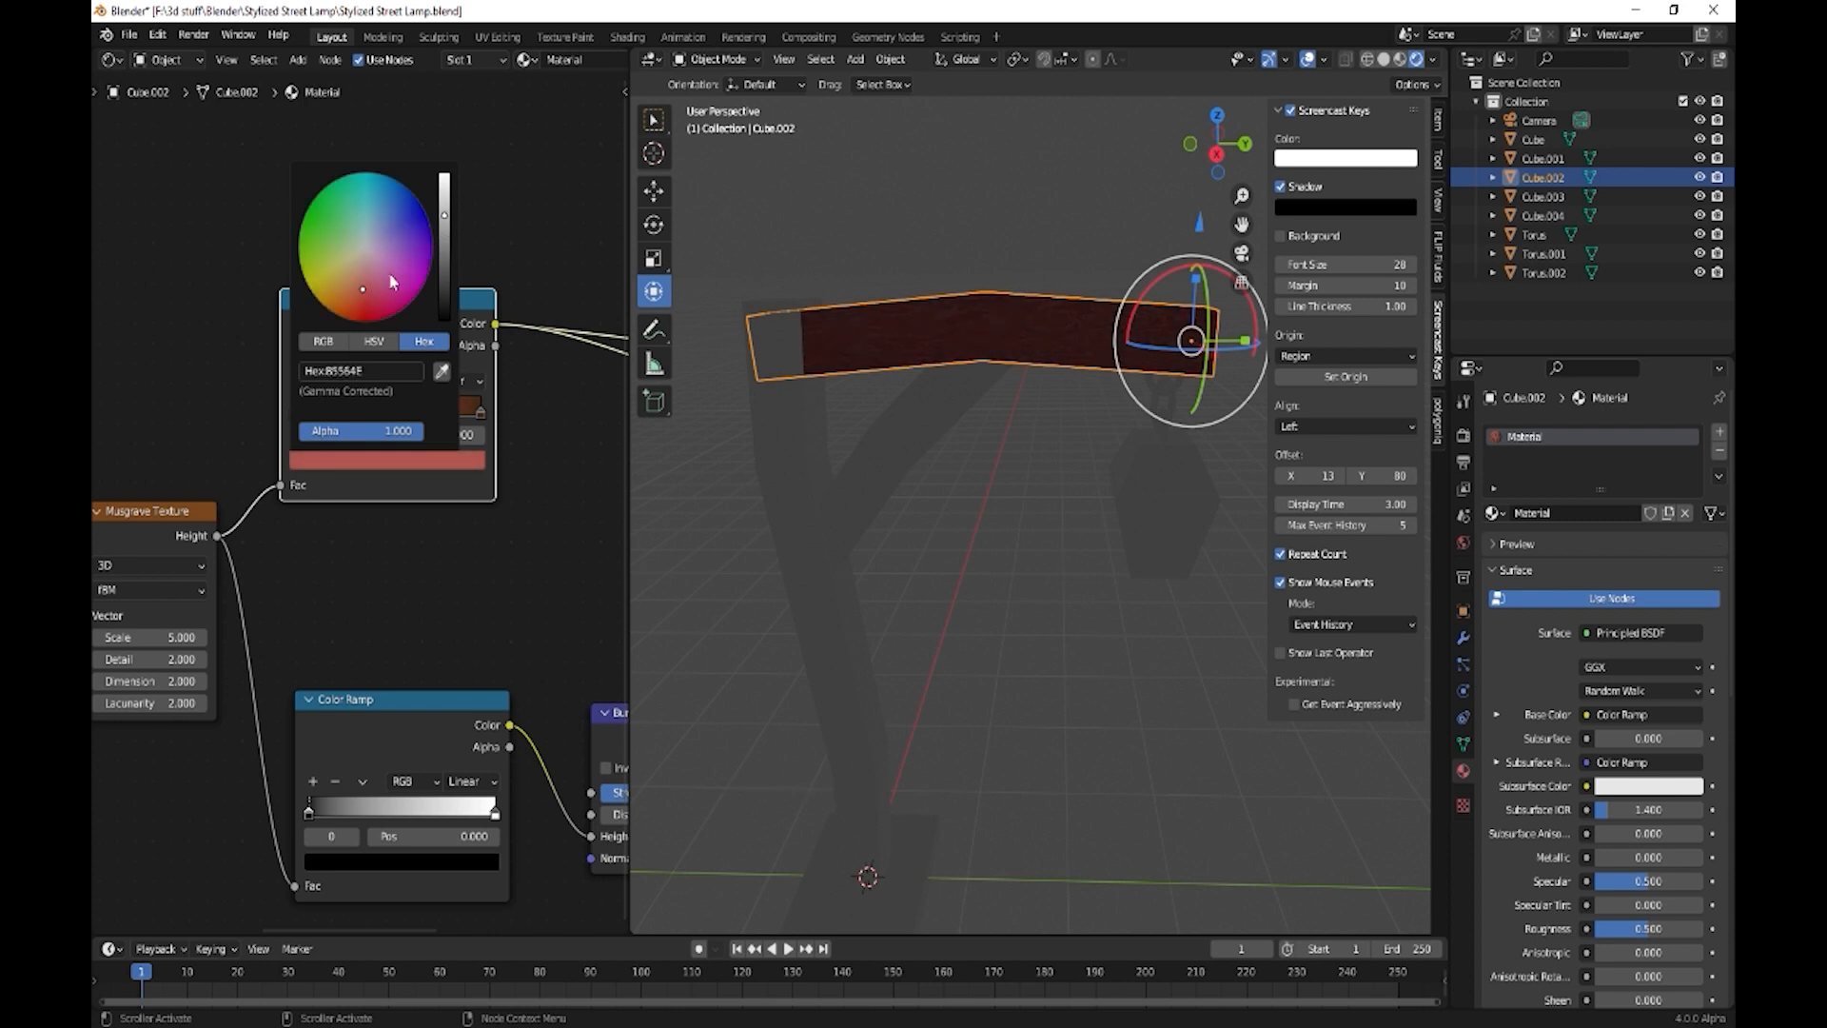
{"action": "left_click_drag", "start_coordinate": [360, 293], "coordinate": [347, 276]}
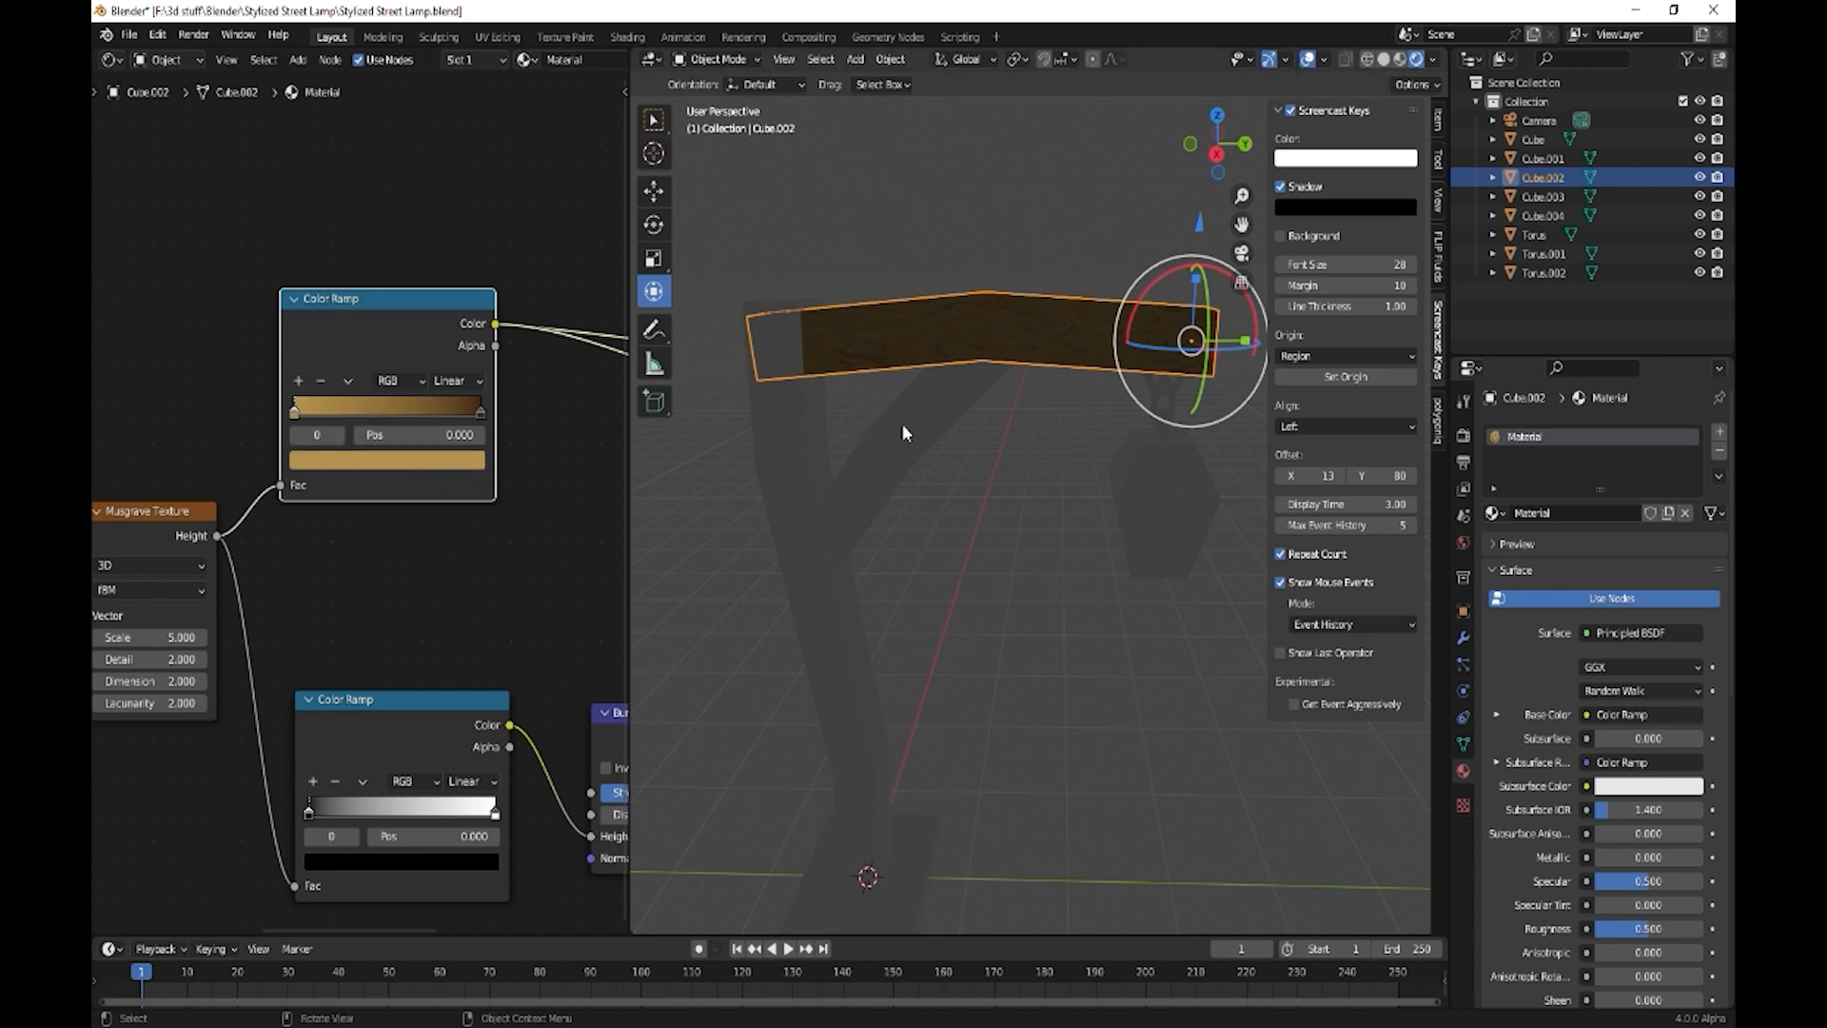
{"action": "mouse_move", "coordinate": [902, 425]}
{"action": "middle_mouse_down"}
{"action": "mouse_move", "coordinate": [944, 447]}
{"action": "mouse_move", "coordinate": [913, 437]}
{"action": "middle_mouse_up"}
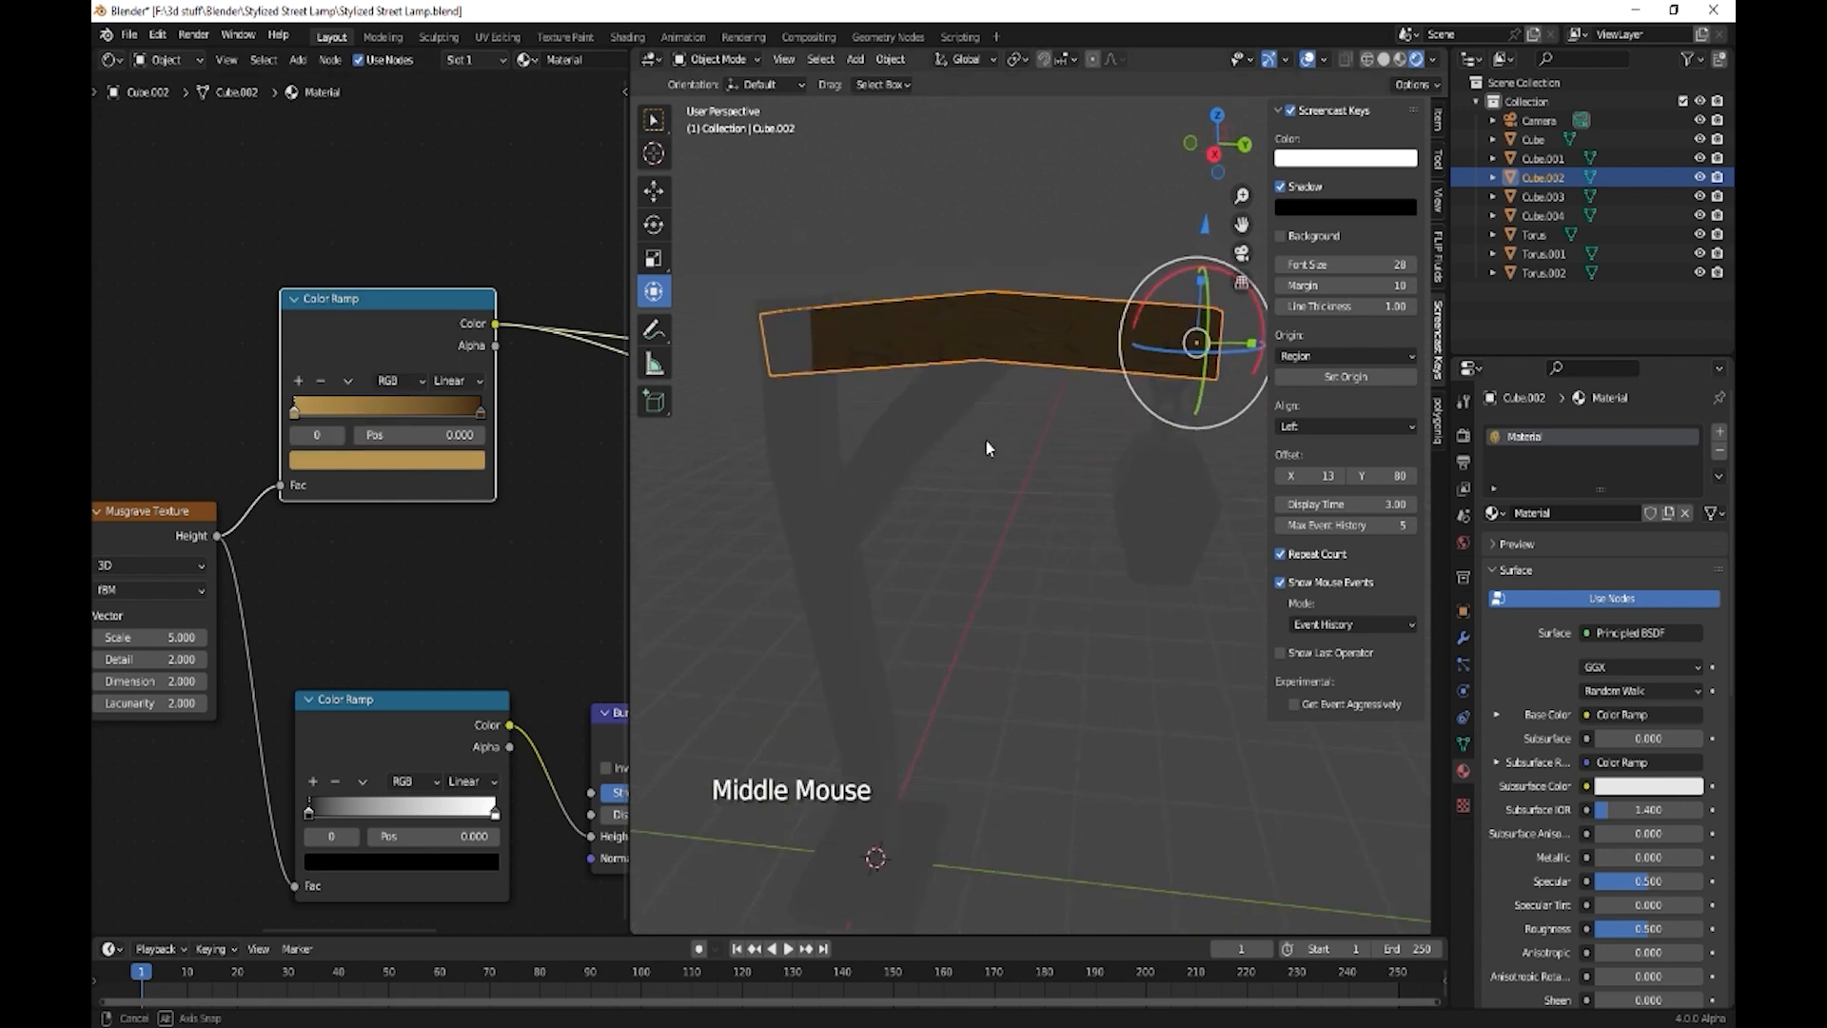
- Set the render engine to Cycles with GPU Compute as the device and enable denoising for the viewport
{"action": "left_click", "coordinate": [1462, 435]}
{"action": "left_click", "coordinate": [1617, 433]}
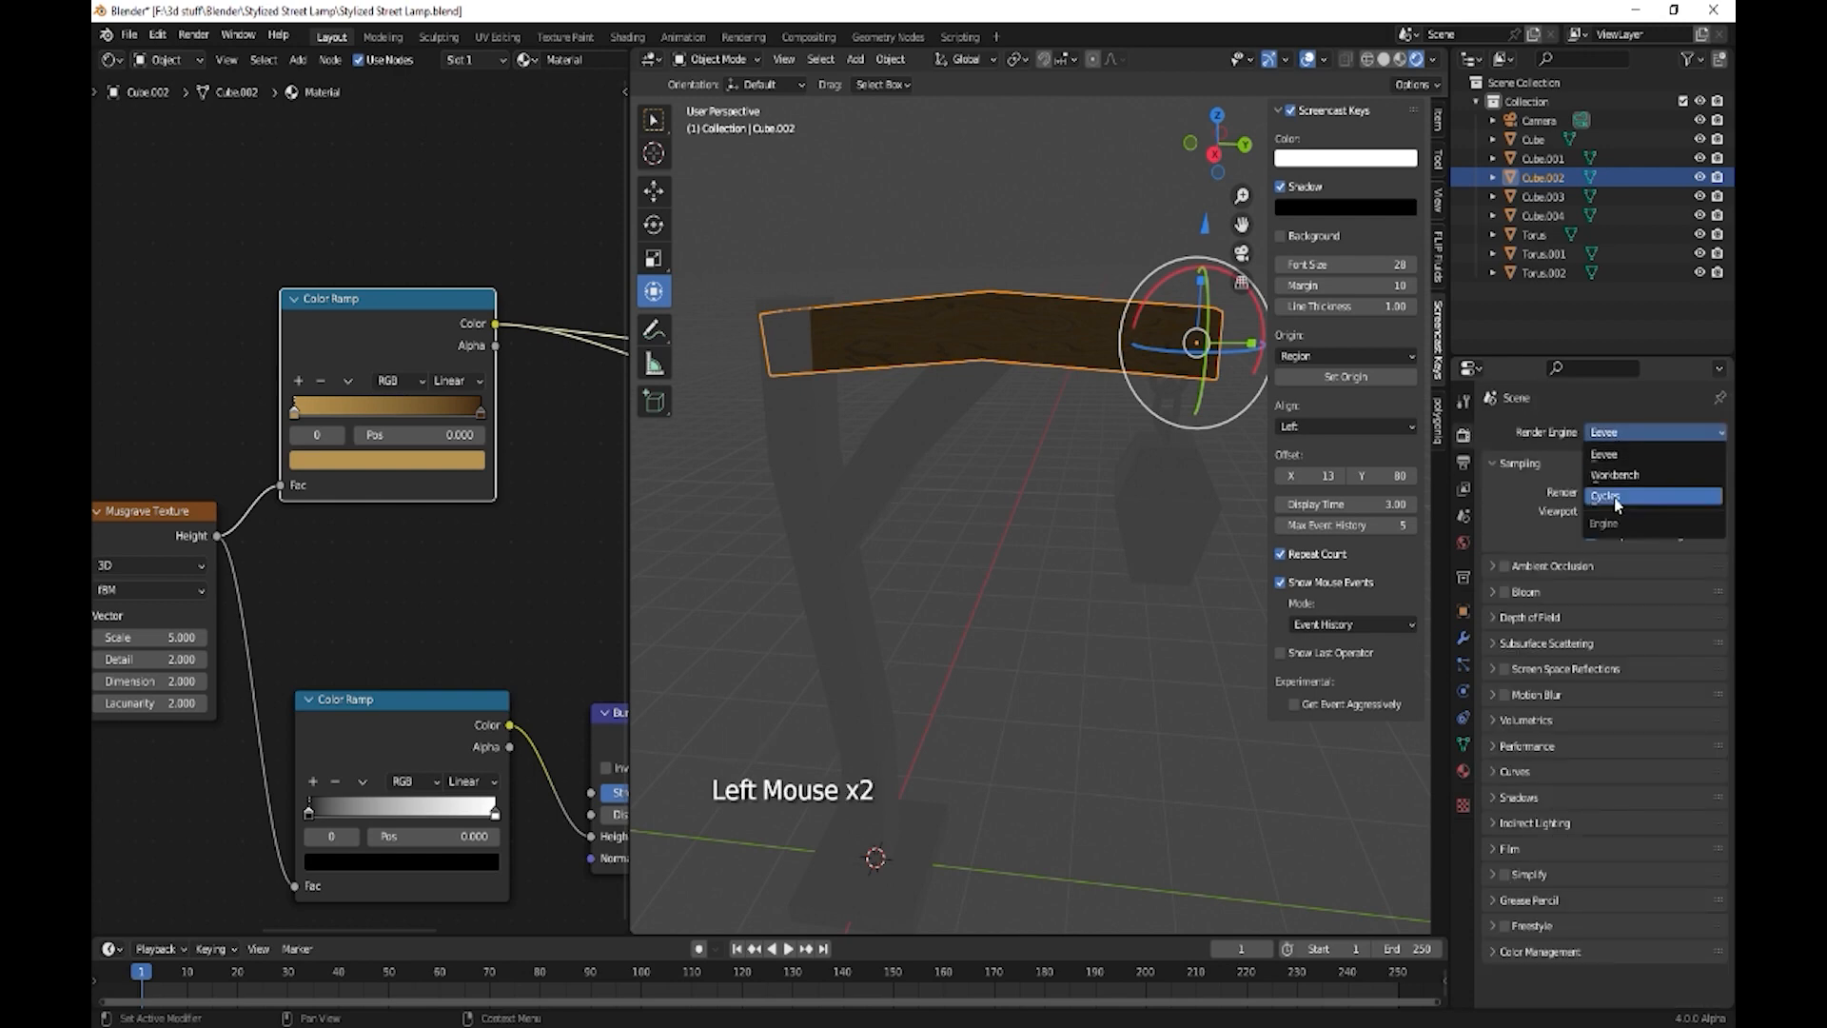
{"action": "left_click", "coordinate": [1603, 496]}
{"action": "left_click", "coordinate": [1600, 481]}
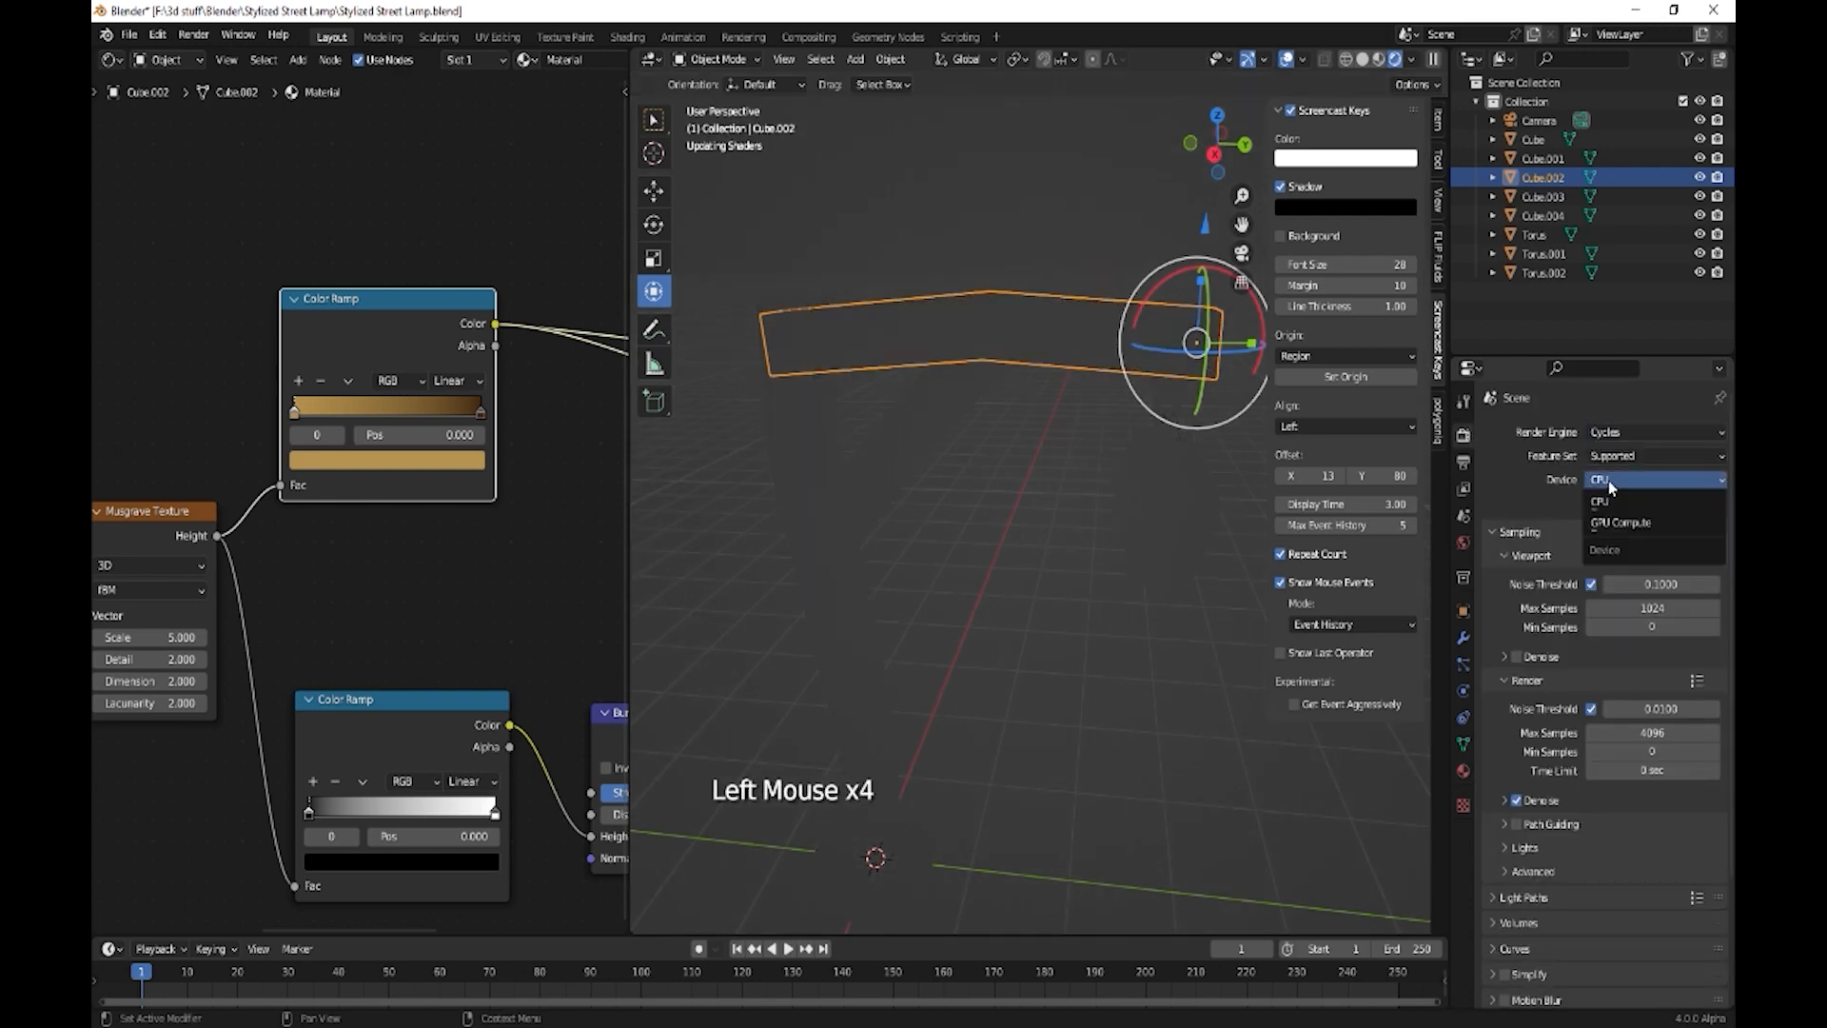
{"action": "left_click", "coordinate": [1613, 481]}
{"action": "left_click", "coordinate": [1618, 523]}
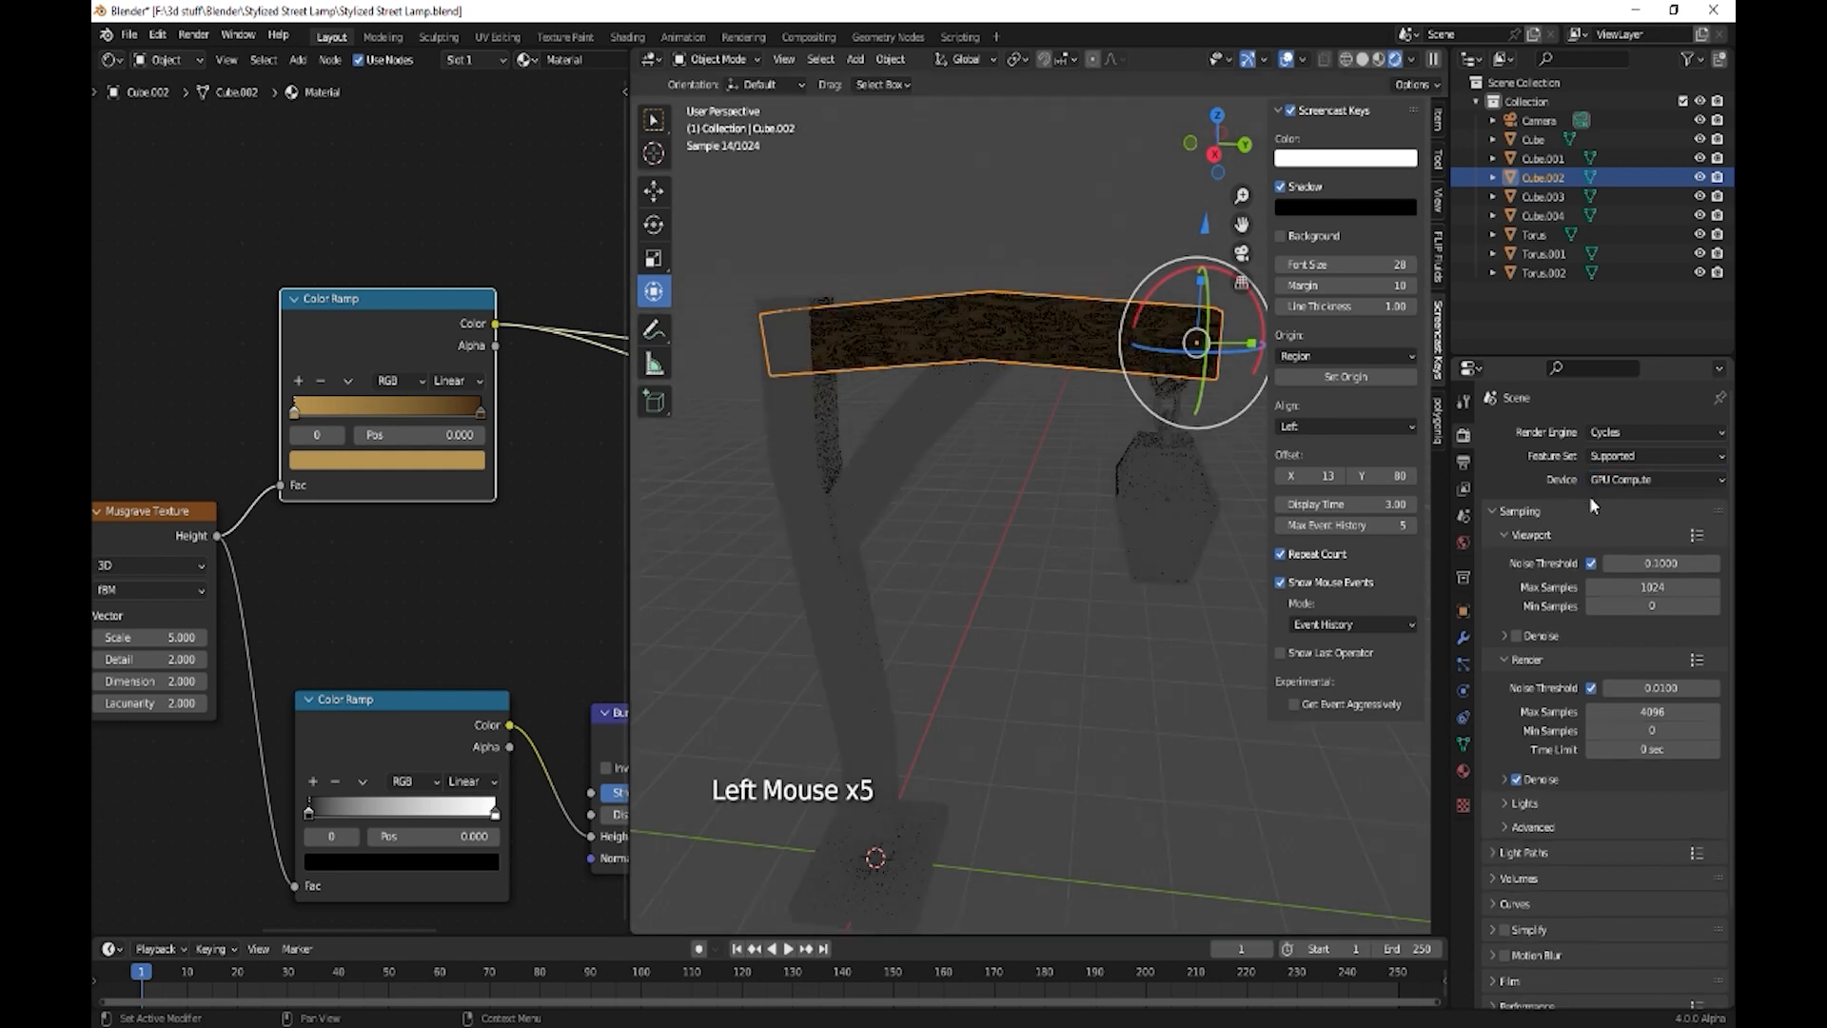
{"action": "left_click", "coordinate": [1516, 635]}
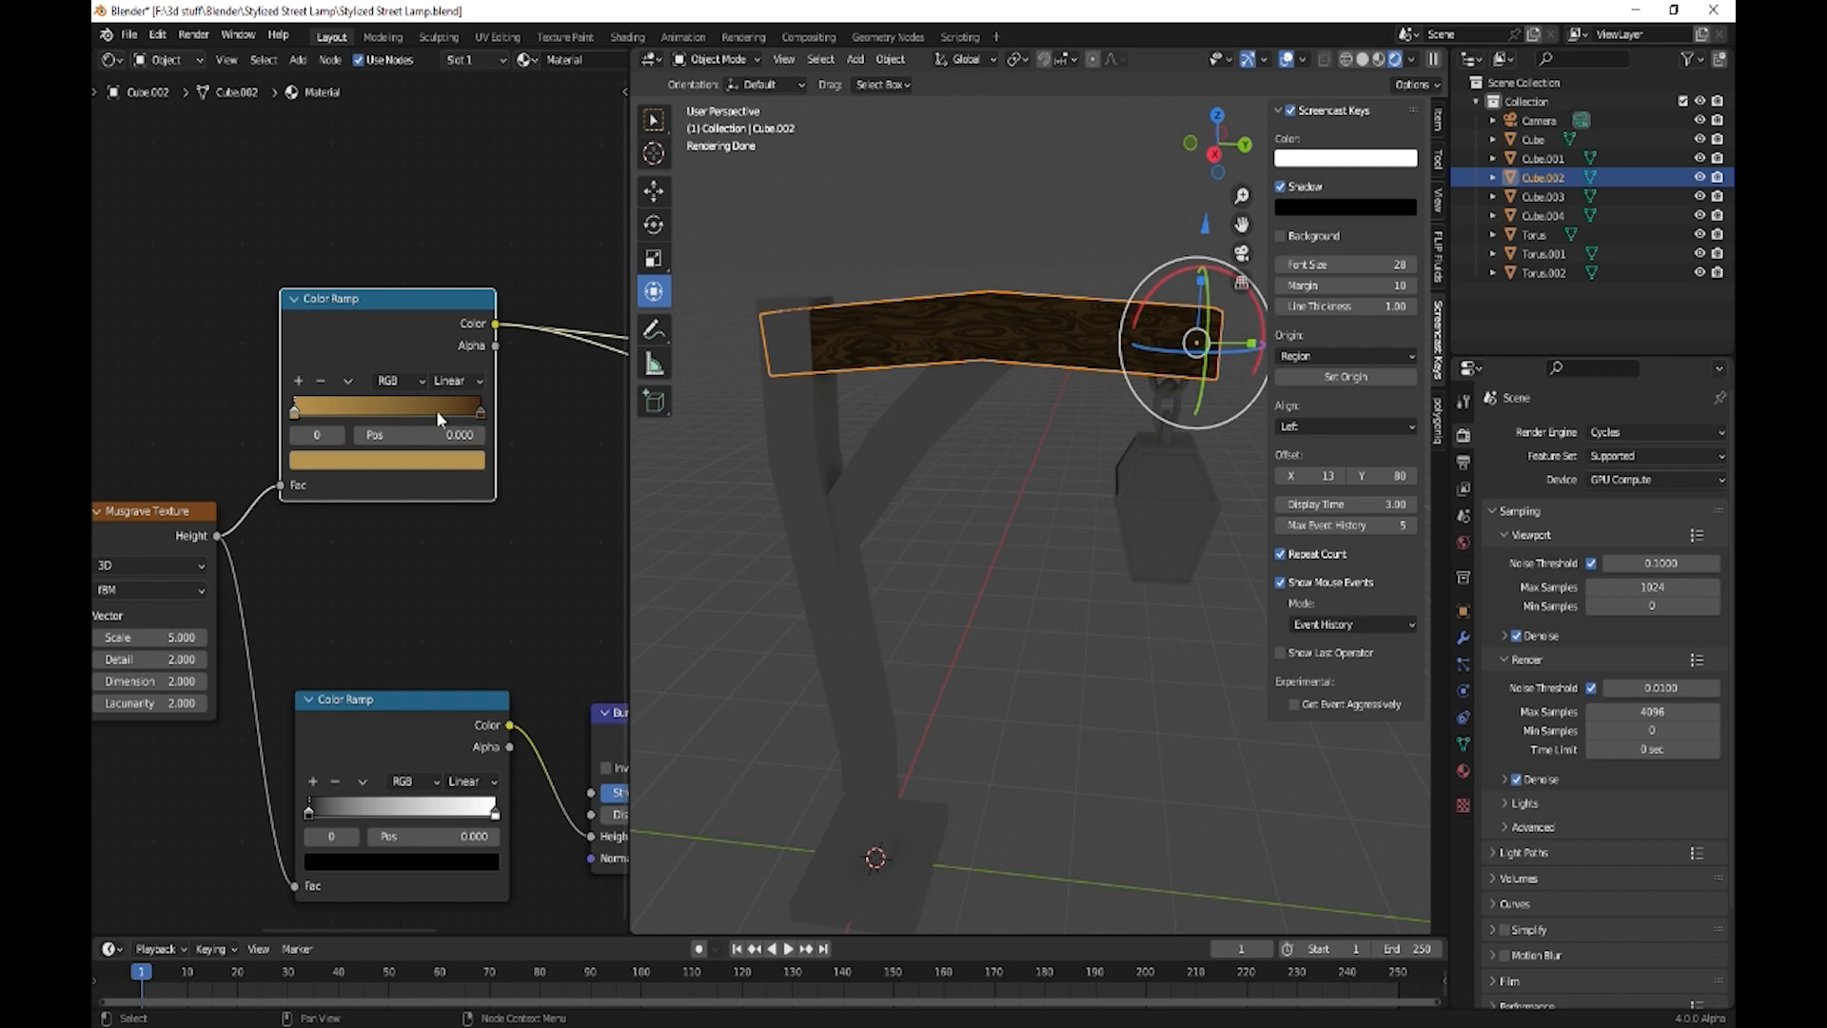
- Shift the upper Color Ramp's first stop to an orange-brown (hex B58045)
{"action": "left_click", "coordinate": [296, 414]}
{"action": "left_click", "coordinate": [344, 462]}
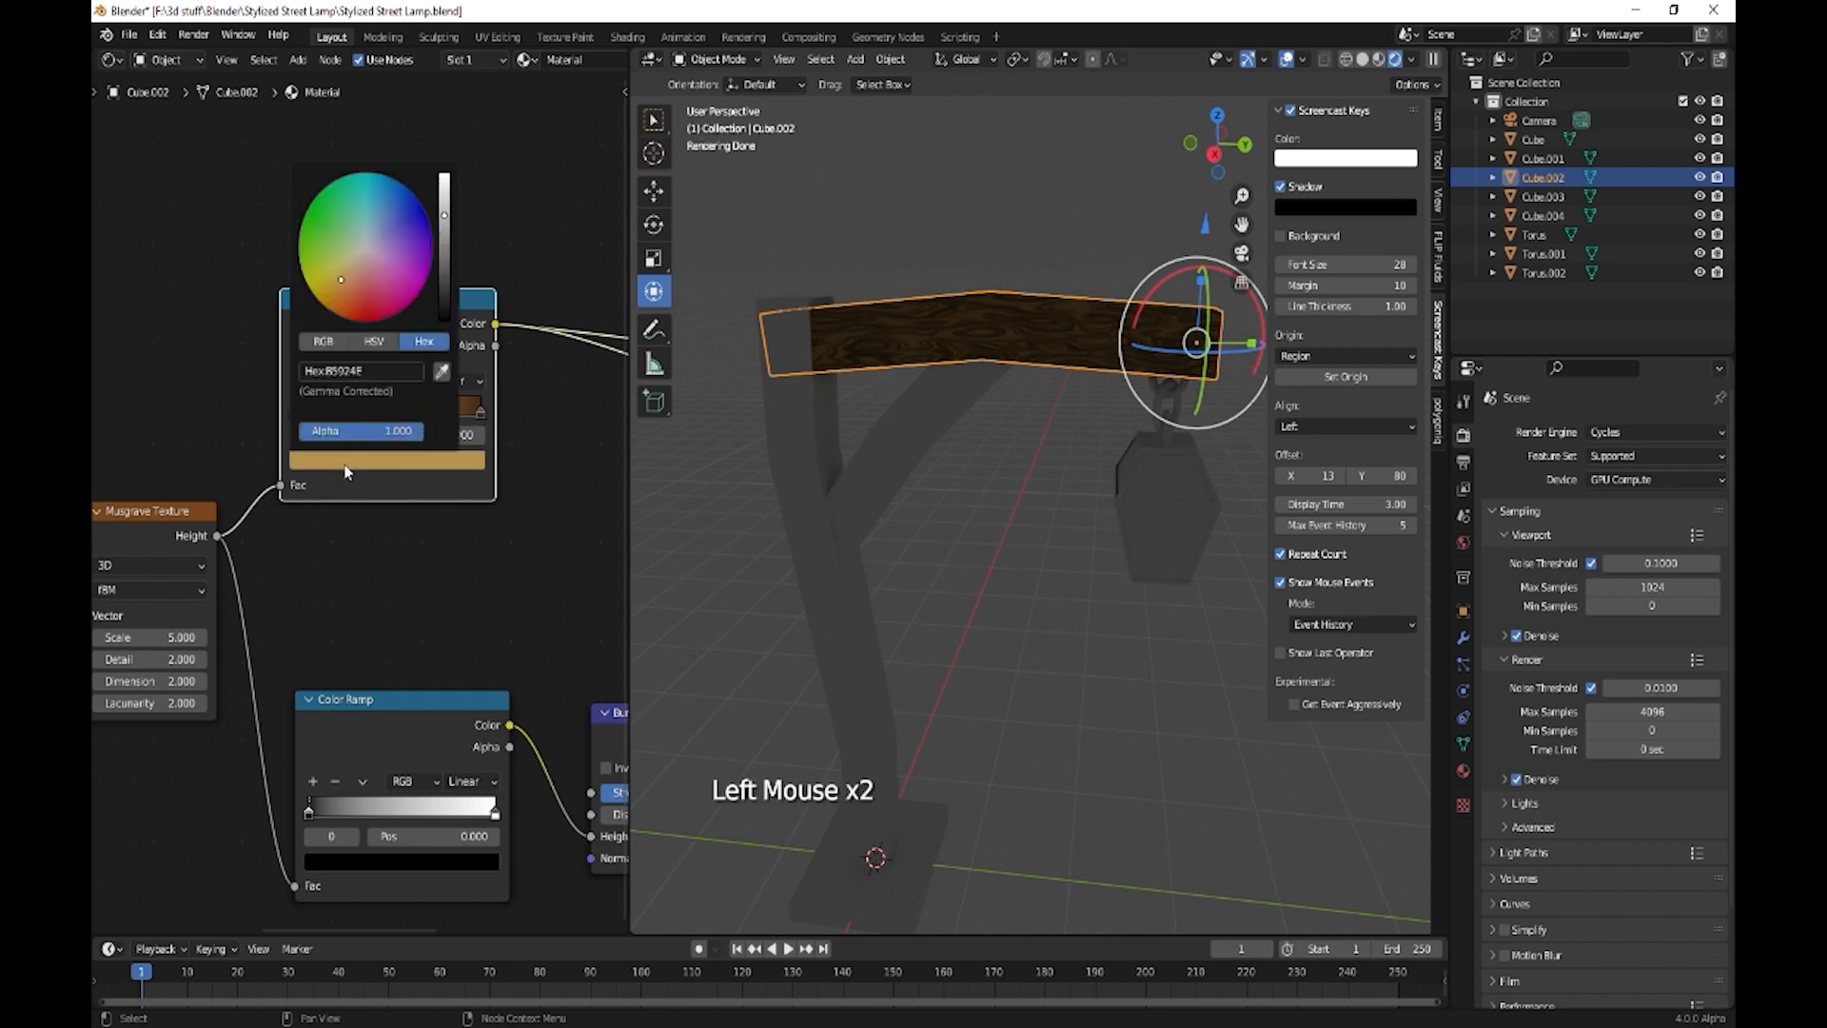
{"action": "left_click_drag", "start_coordinate": [442, 217], "coordinate": [386, 260]}
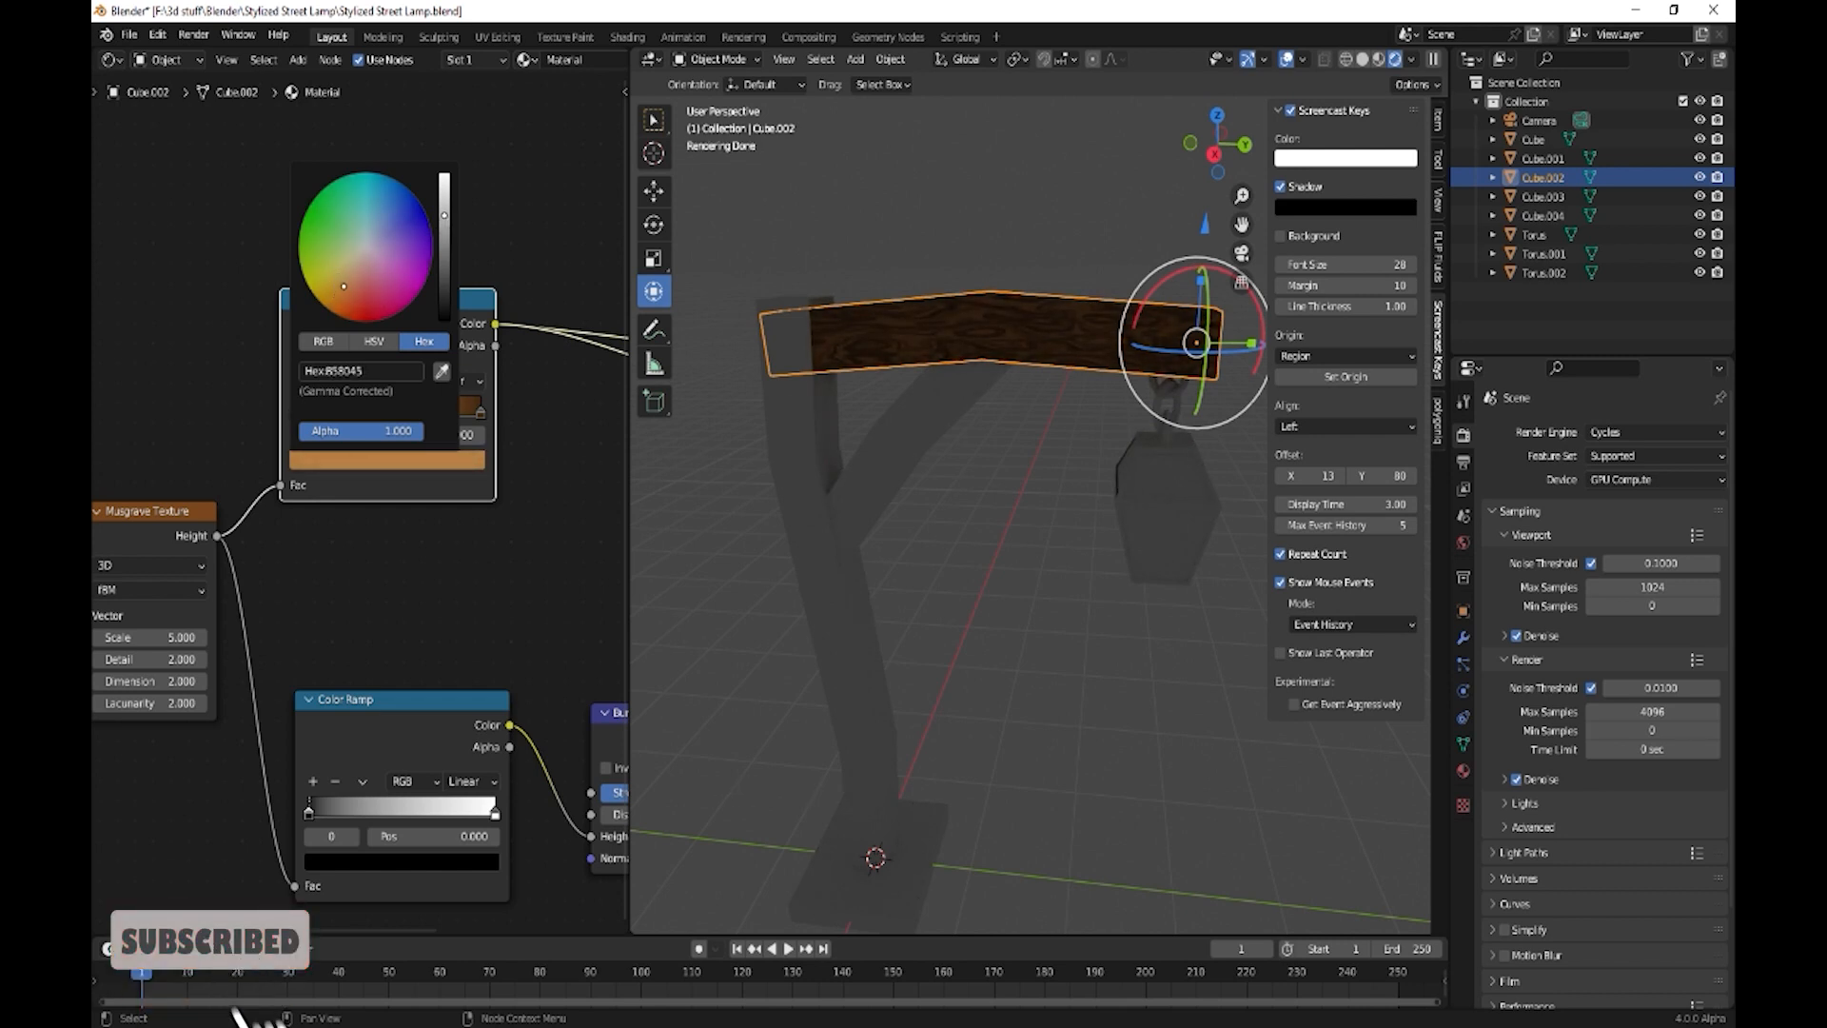
- Set the Mapping node's Scale to 0.3 on Y and 0.1 on Z to stretch the wood grain
{"action": "middle_click_drag", "start_coordinate": [218, 682], "coordinate": [399, 567]}
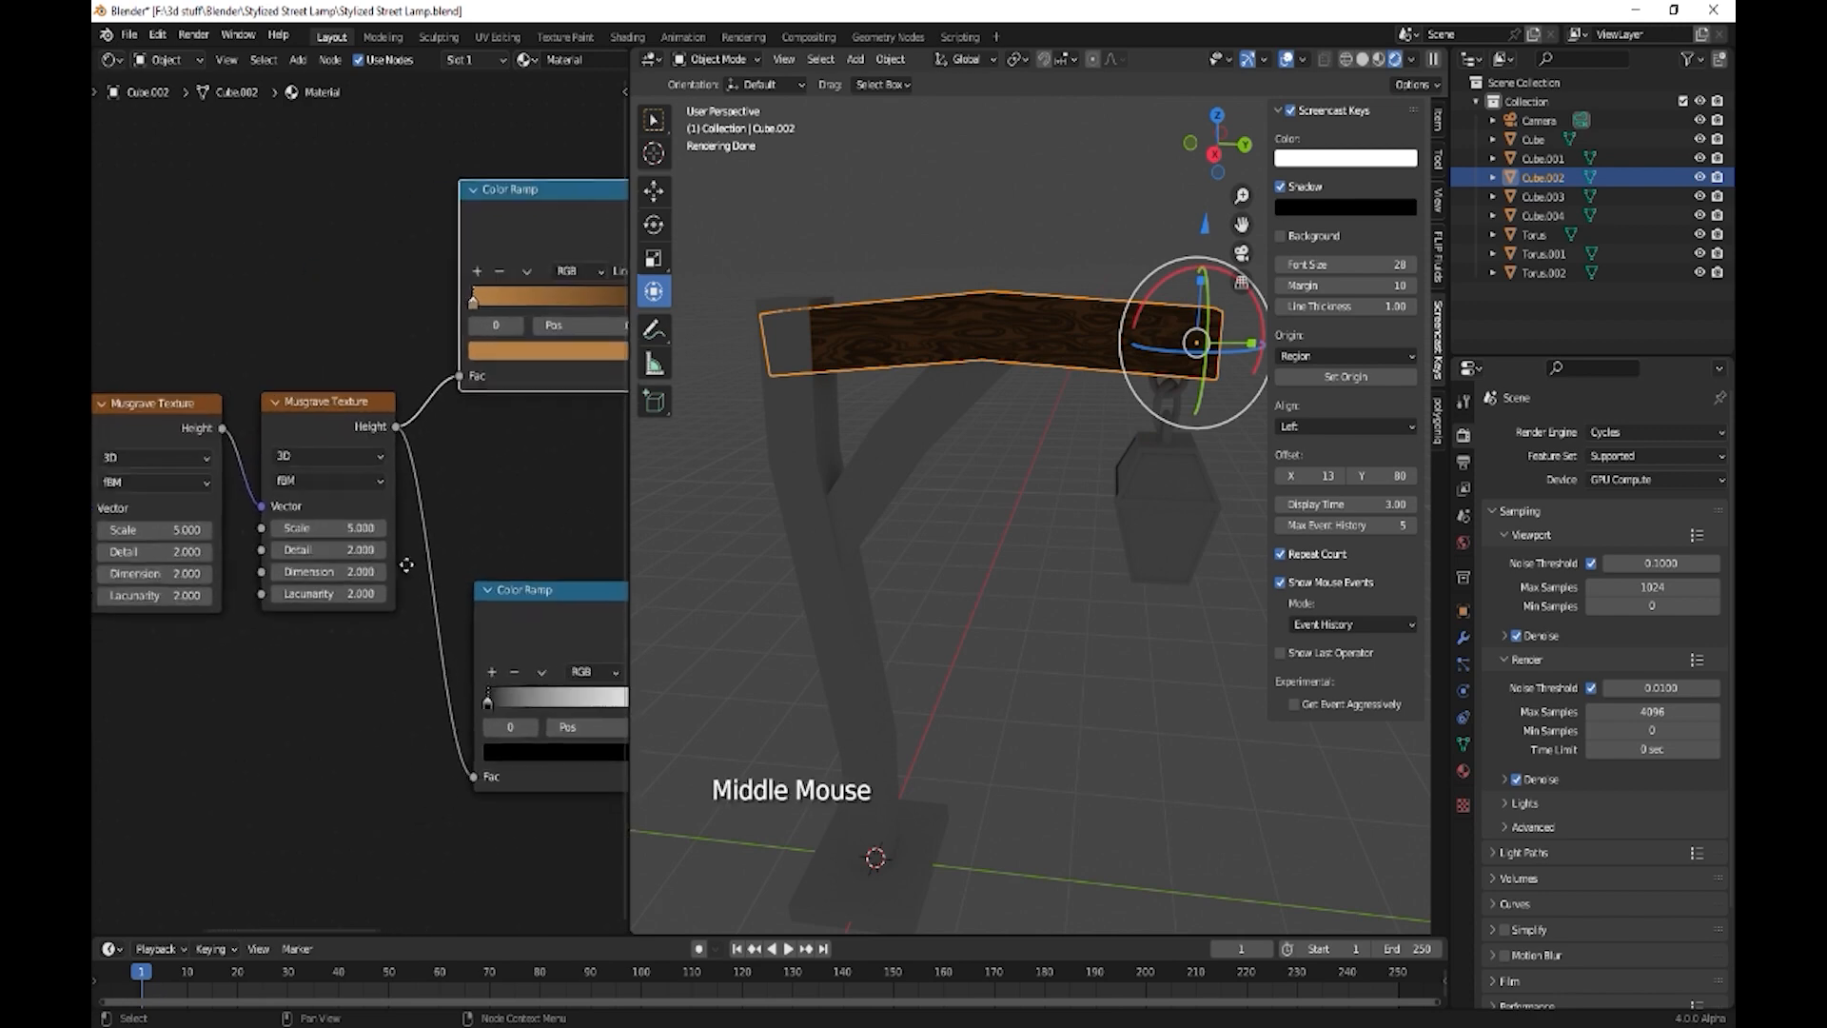
{"action": "middle_click_drag", "start_coordinate": [203, 678], "coordinate": [389, 629]}
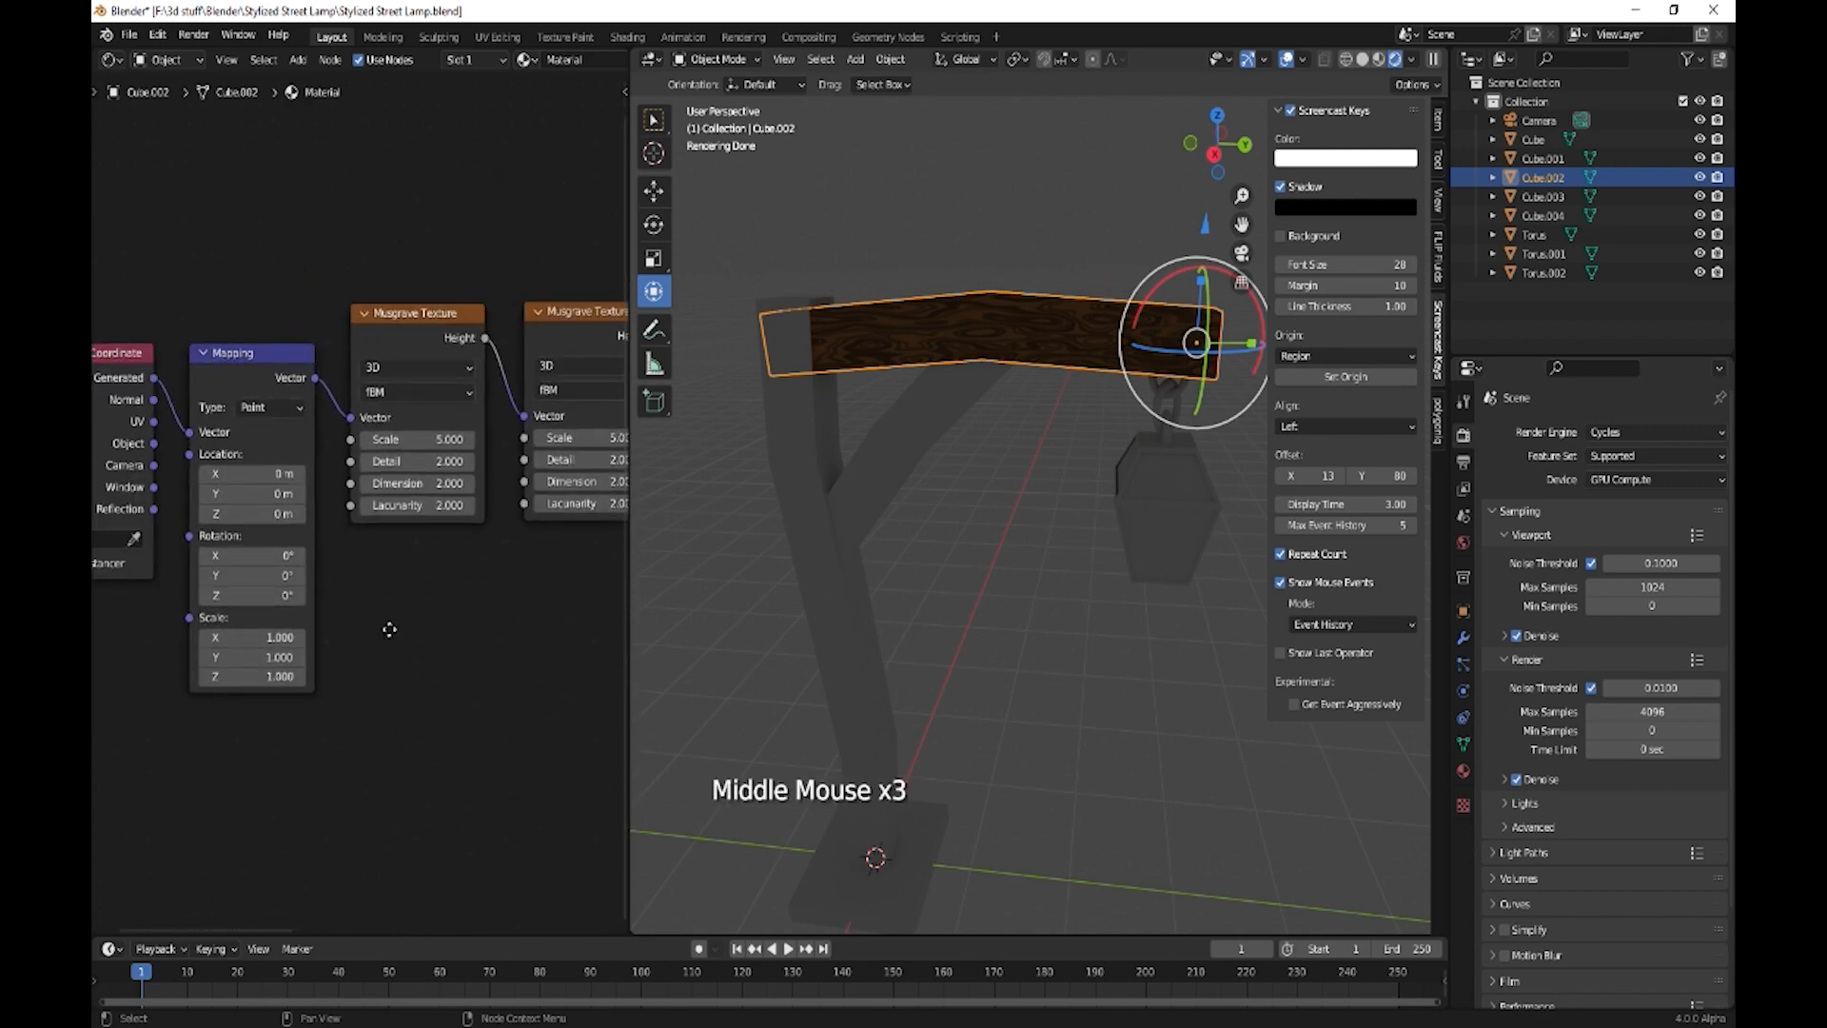
{"action": "middle_click_drag", "start_coordinate": [310, 716], "coordinate": [379, 682]}
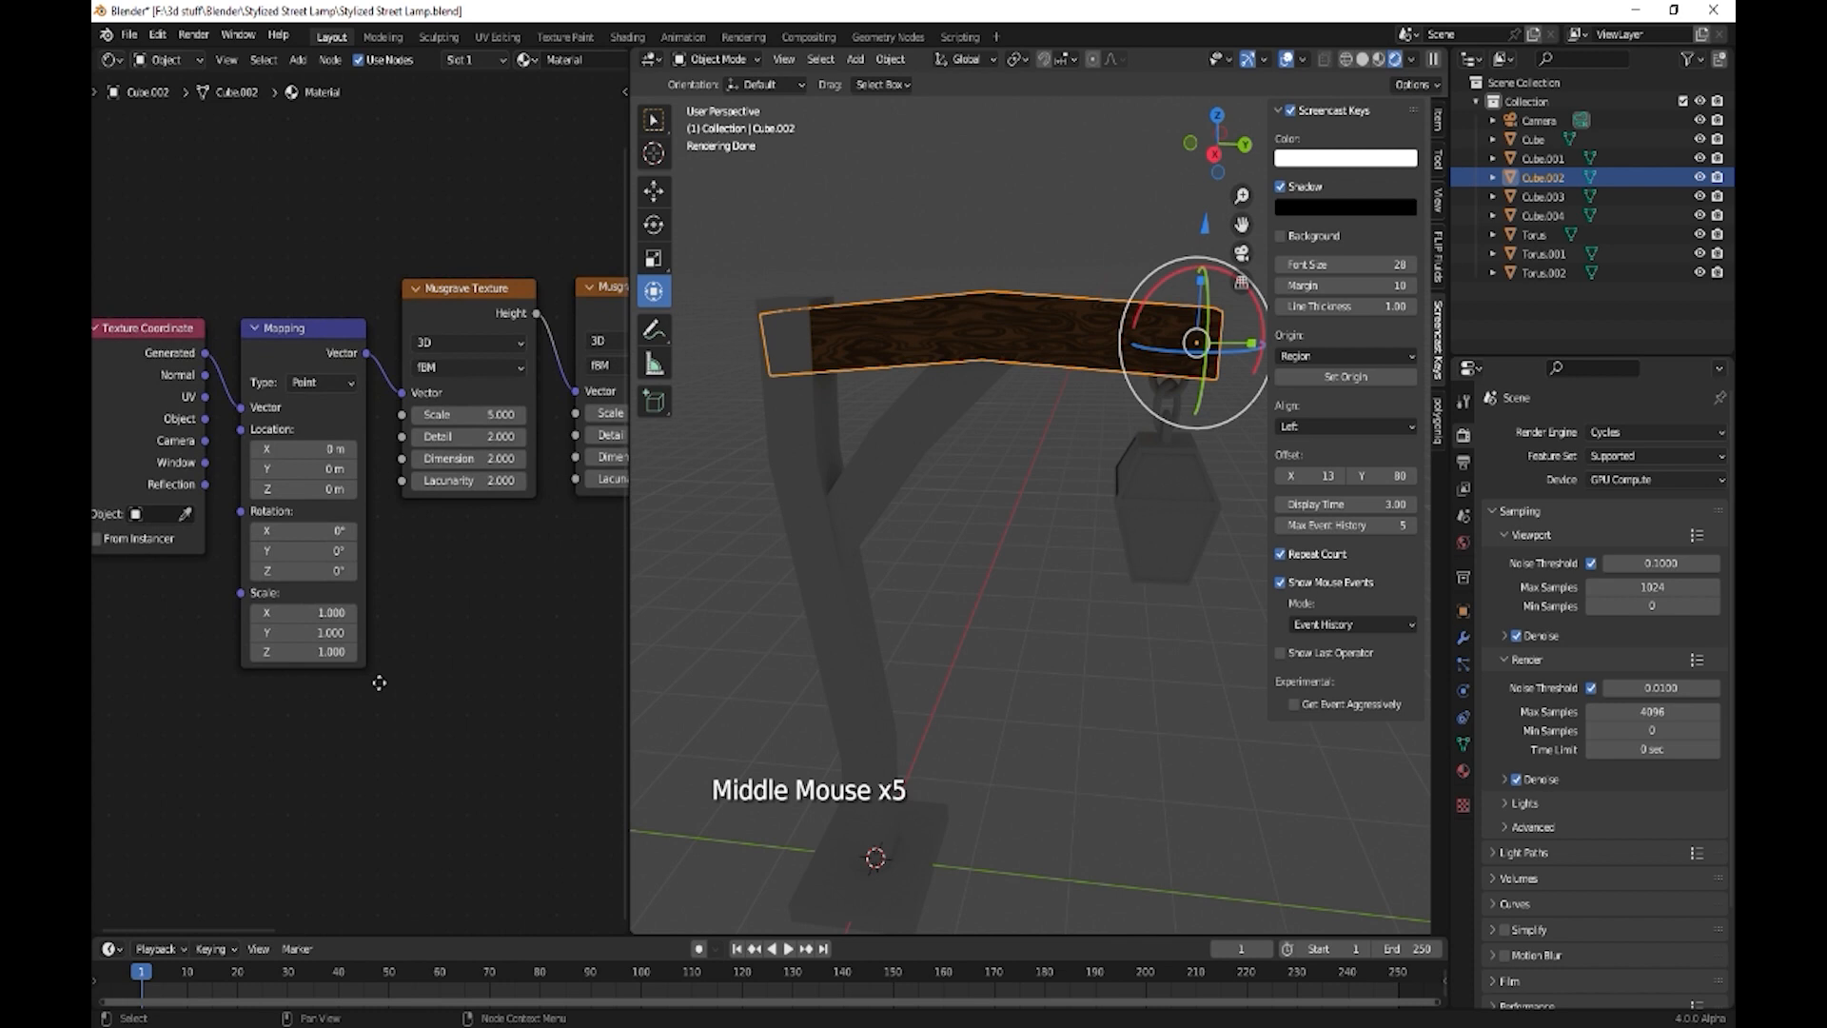
{"action": "left_click", "coordinate": [330, 632]}
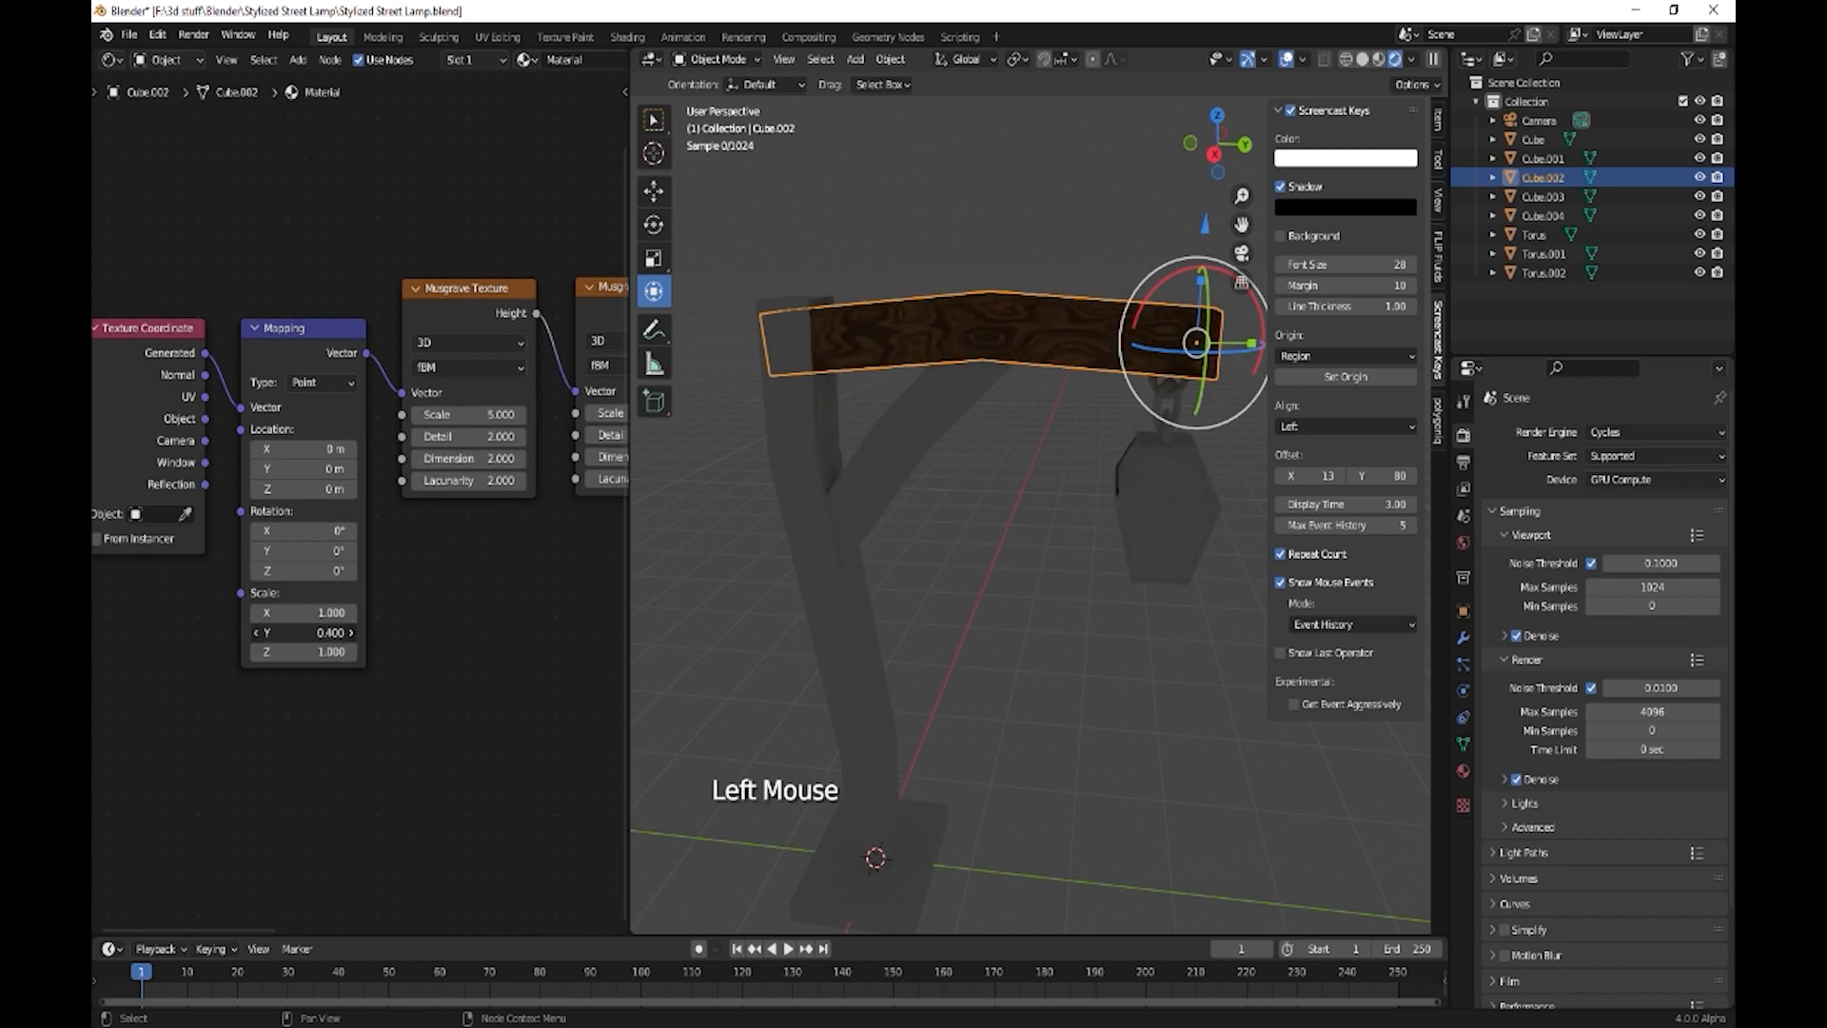
{"action": "left_click_drag", "start_coordinate": [331, 633], "coordinate": [295, 633]}
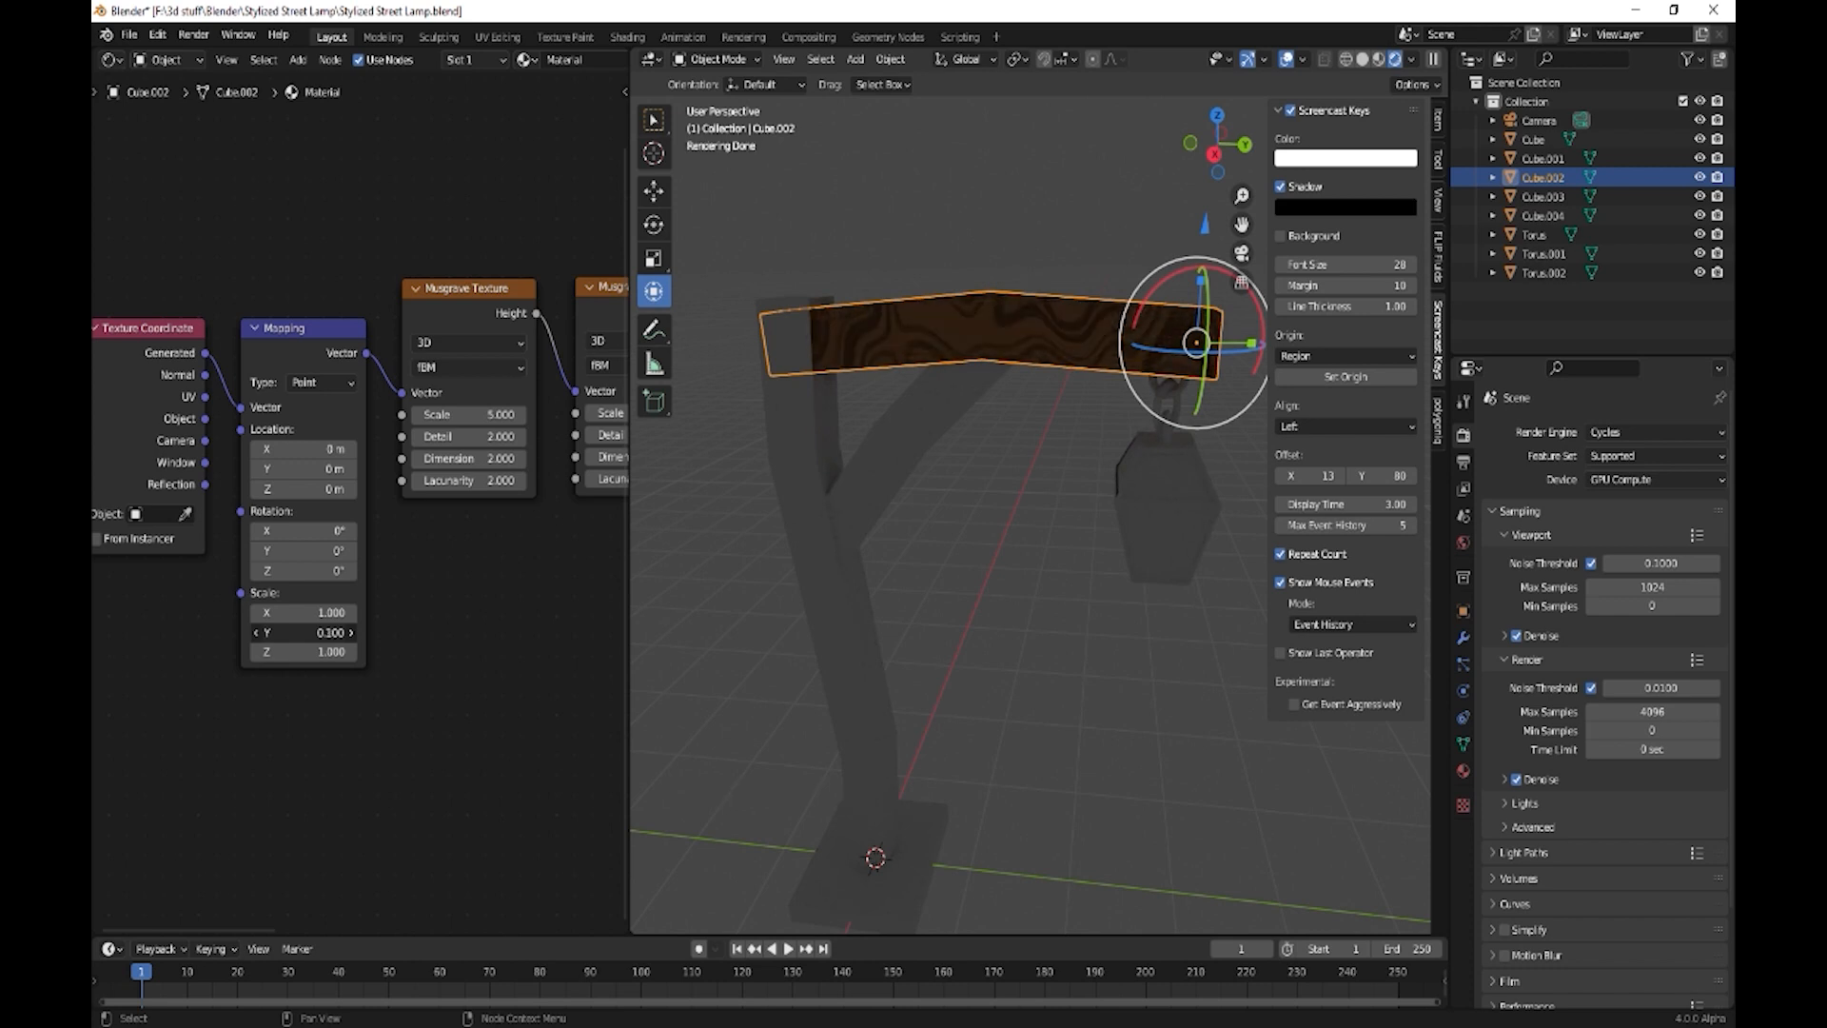
{"action": "key", "text": "ctrl+z"}
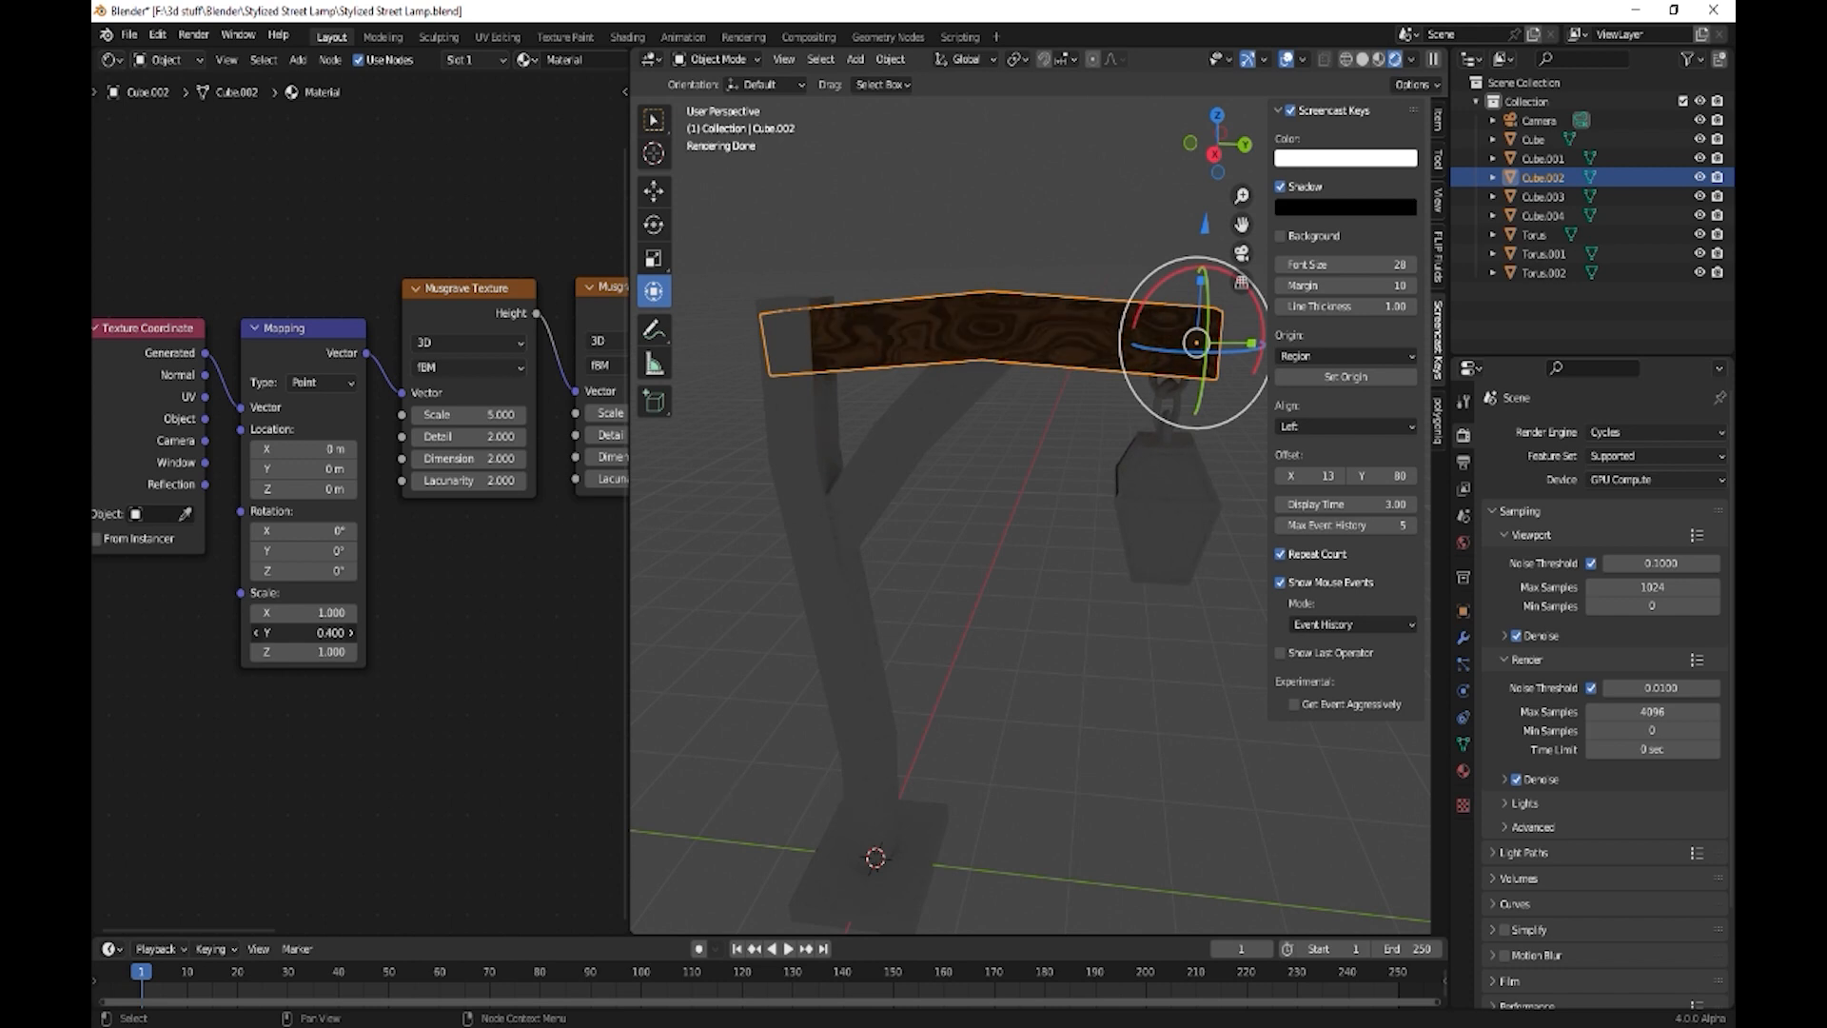
{"action": "left_click_drag", "start_coordinate": [330, 632], "coordinate": [330, 634]}
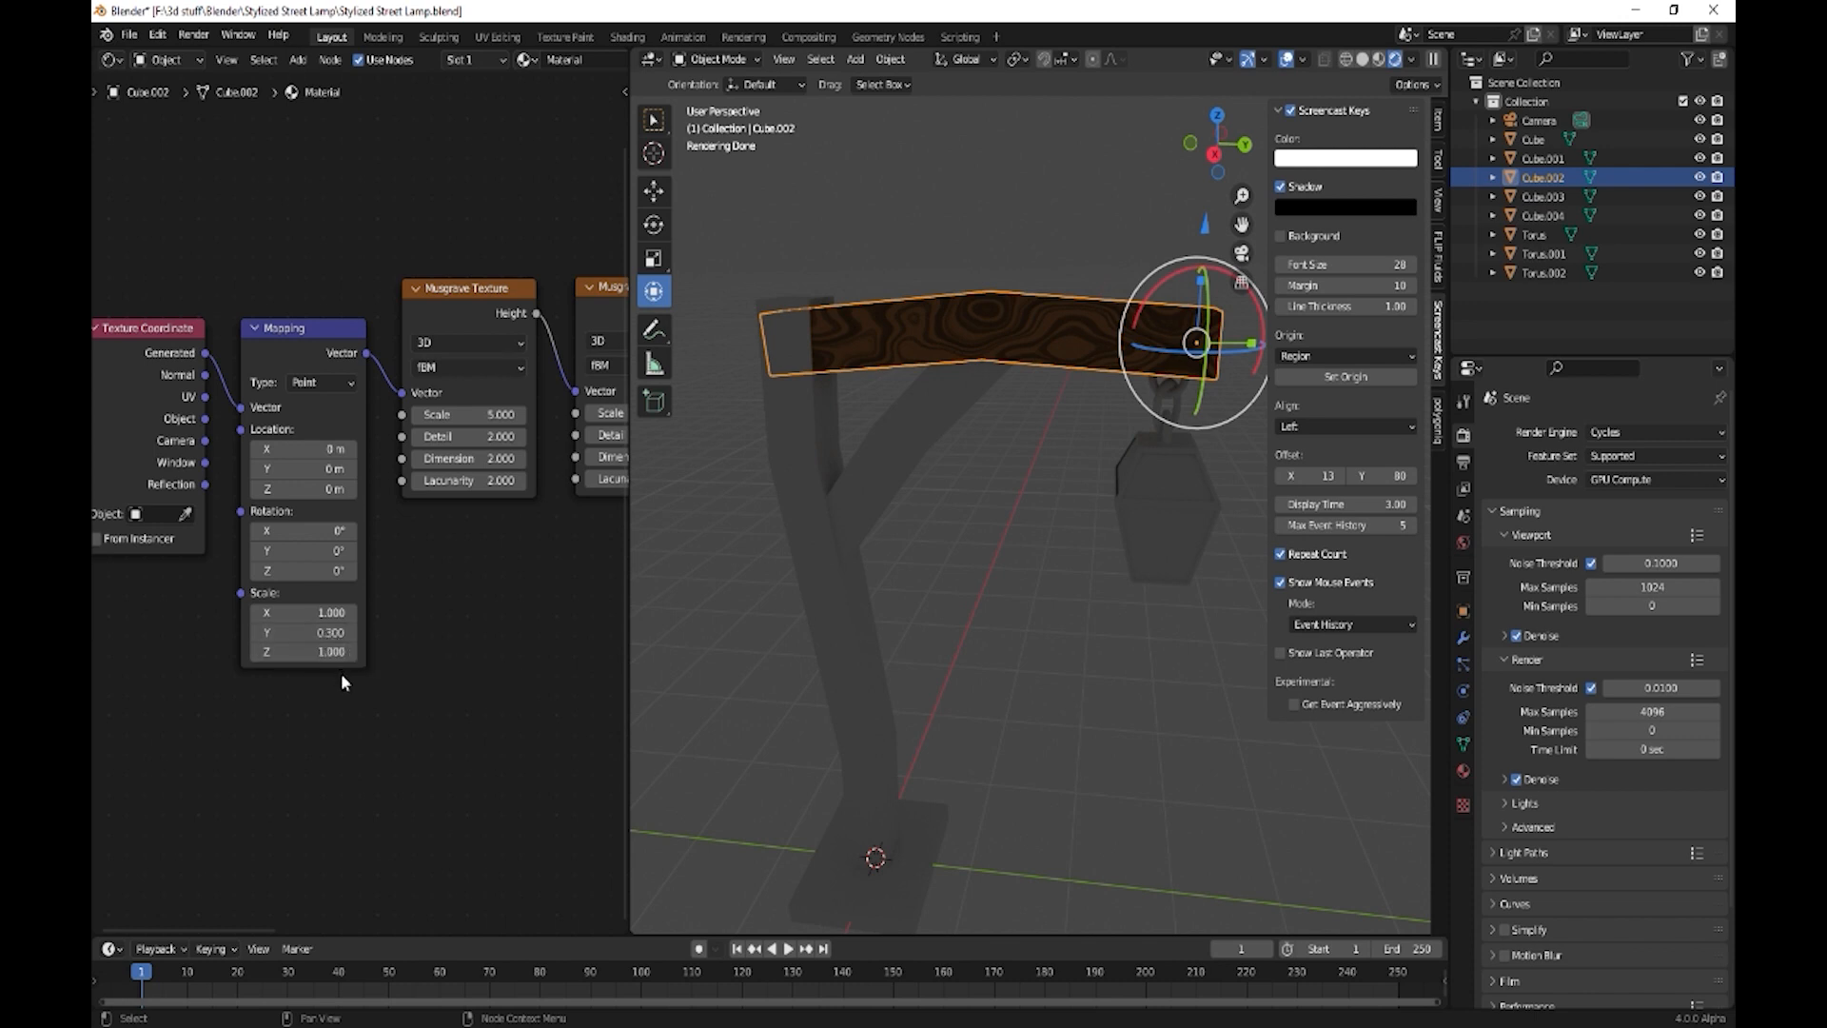
{"action": "left_click_drag", "start_coordinate": [331, 652], "coordinate": [289, 652]}
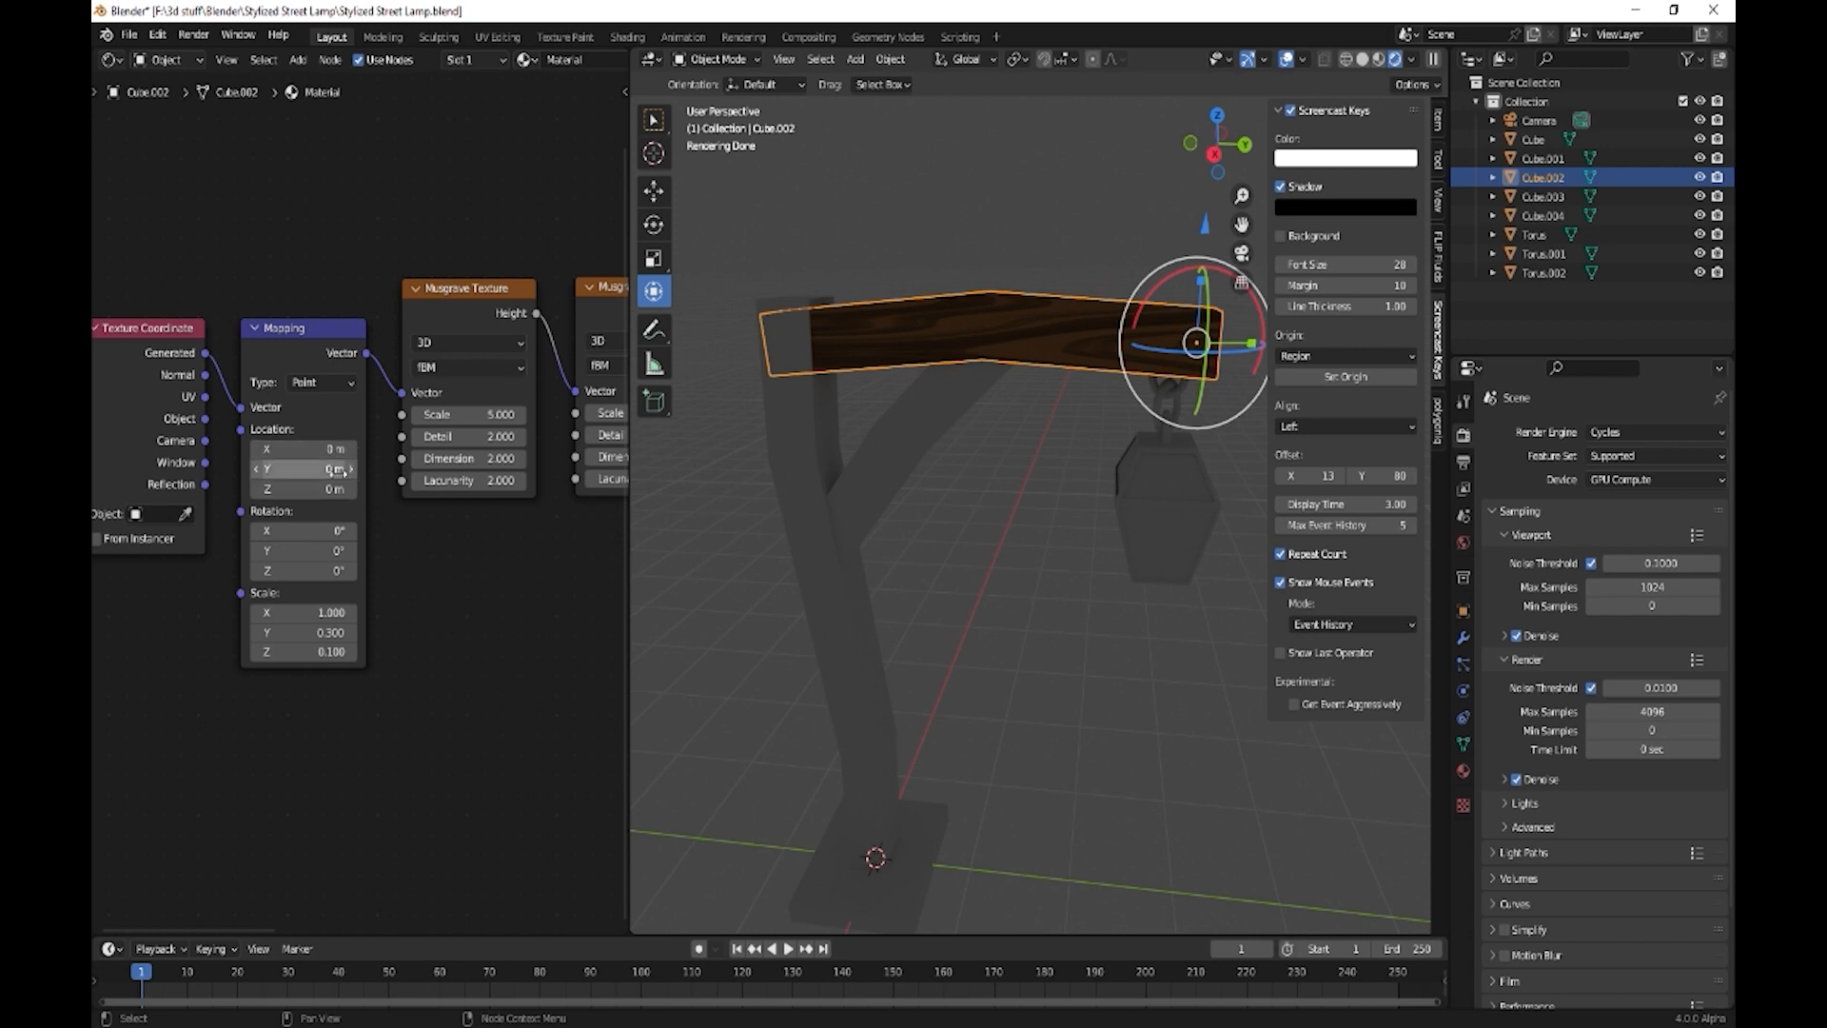
- Set the Mapping node's Z Location to 2.4 m
{"action": "left_click_drag", "start_coordinate": [333, 488], "coordinate": [349, 488]}
{"action": "middle_click", "coordinate": [464, 620]}
{"action": "middle_click_drag", "start_coordinate": [463, 620], "coordinate": [286, 647]}
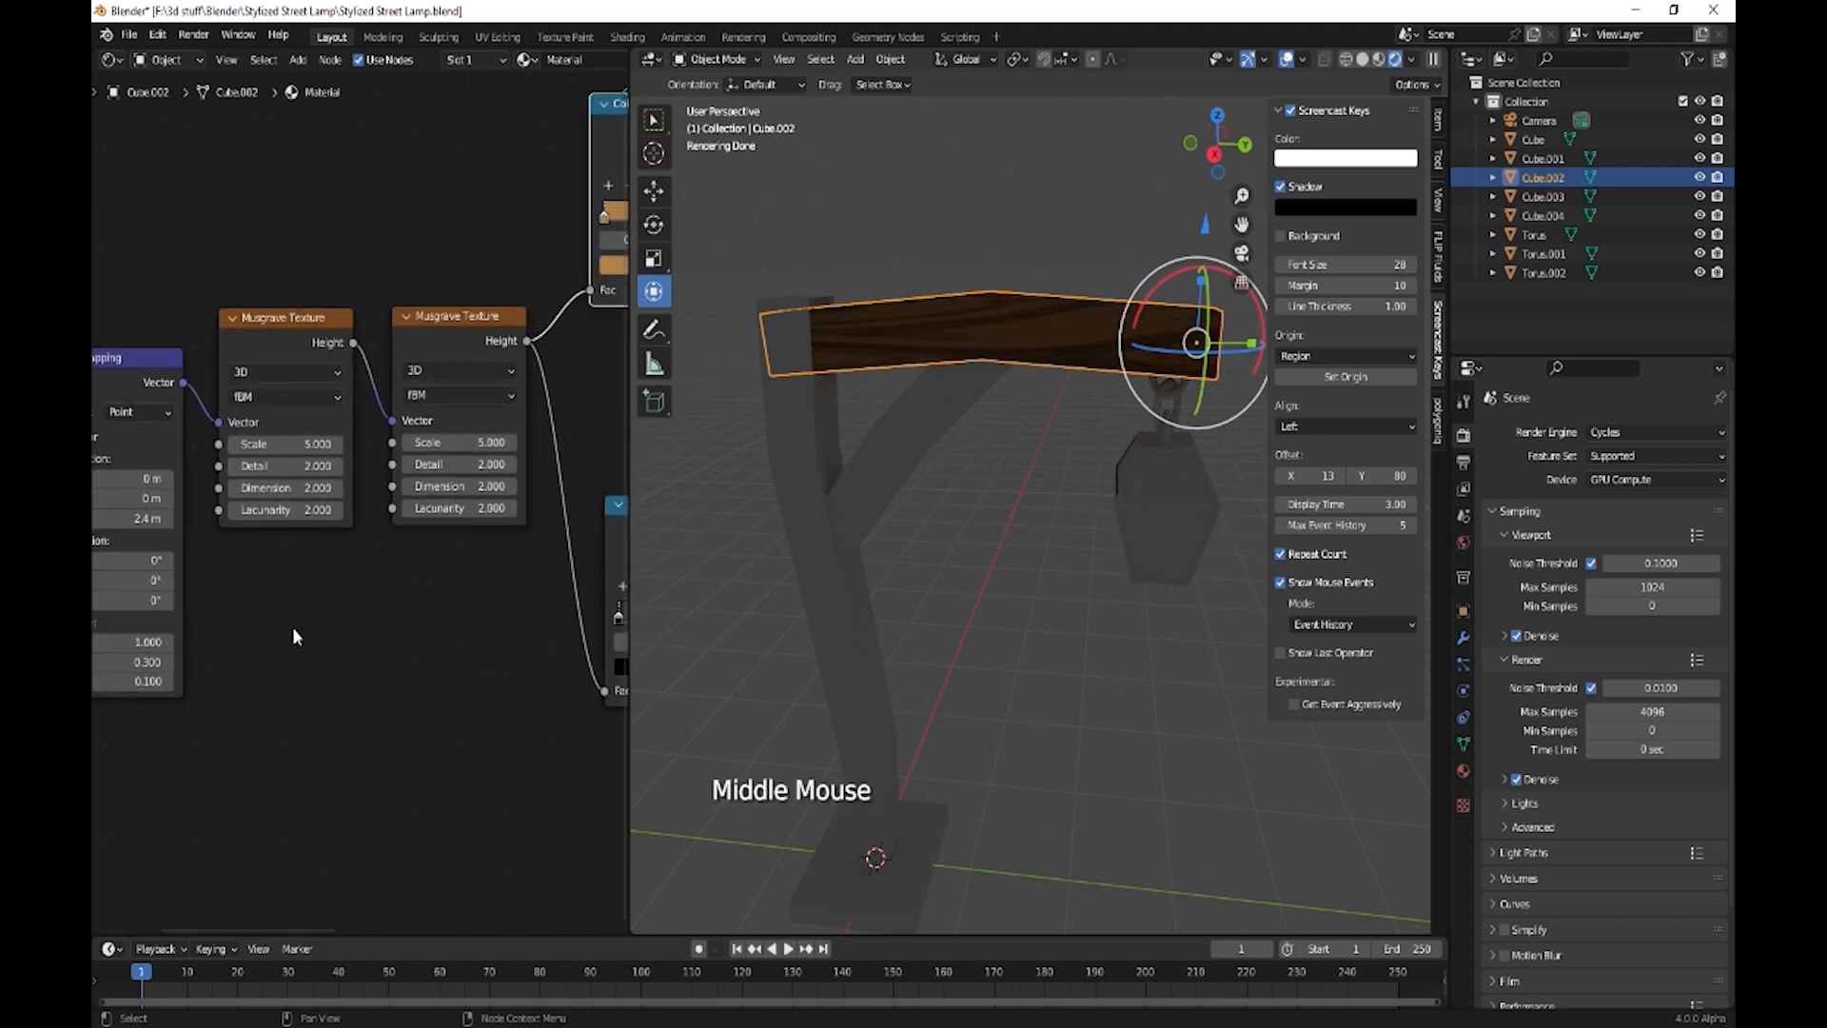
{"action": "mouse_move", "coordinate": [420, 655]}
{"action": "middle_mouse_down"}
{"action": "mouse_move", "coordinate": [330, 612]}
{"action": "mouse_move", "coordinate": [210, 592]}
{"action": "middle_mouse_up"}
{"action": "middle_click_drag", "start_coordinate": [449, 700], "coordinate": [336, 672]}
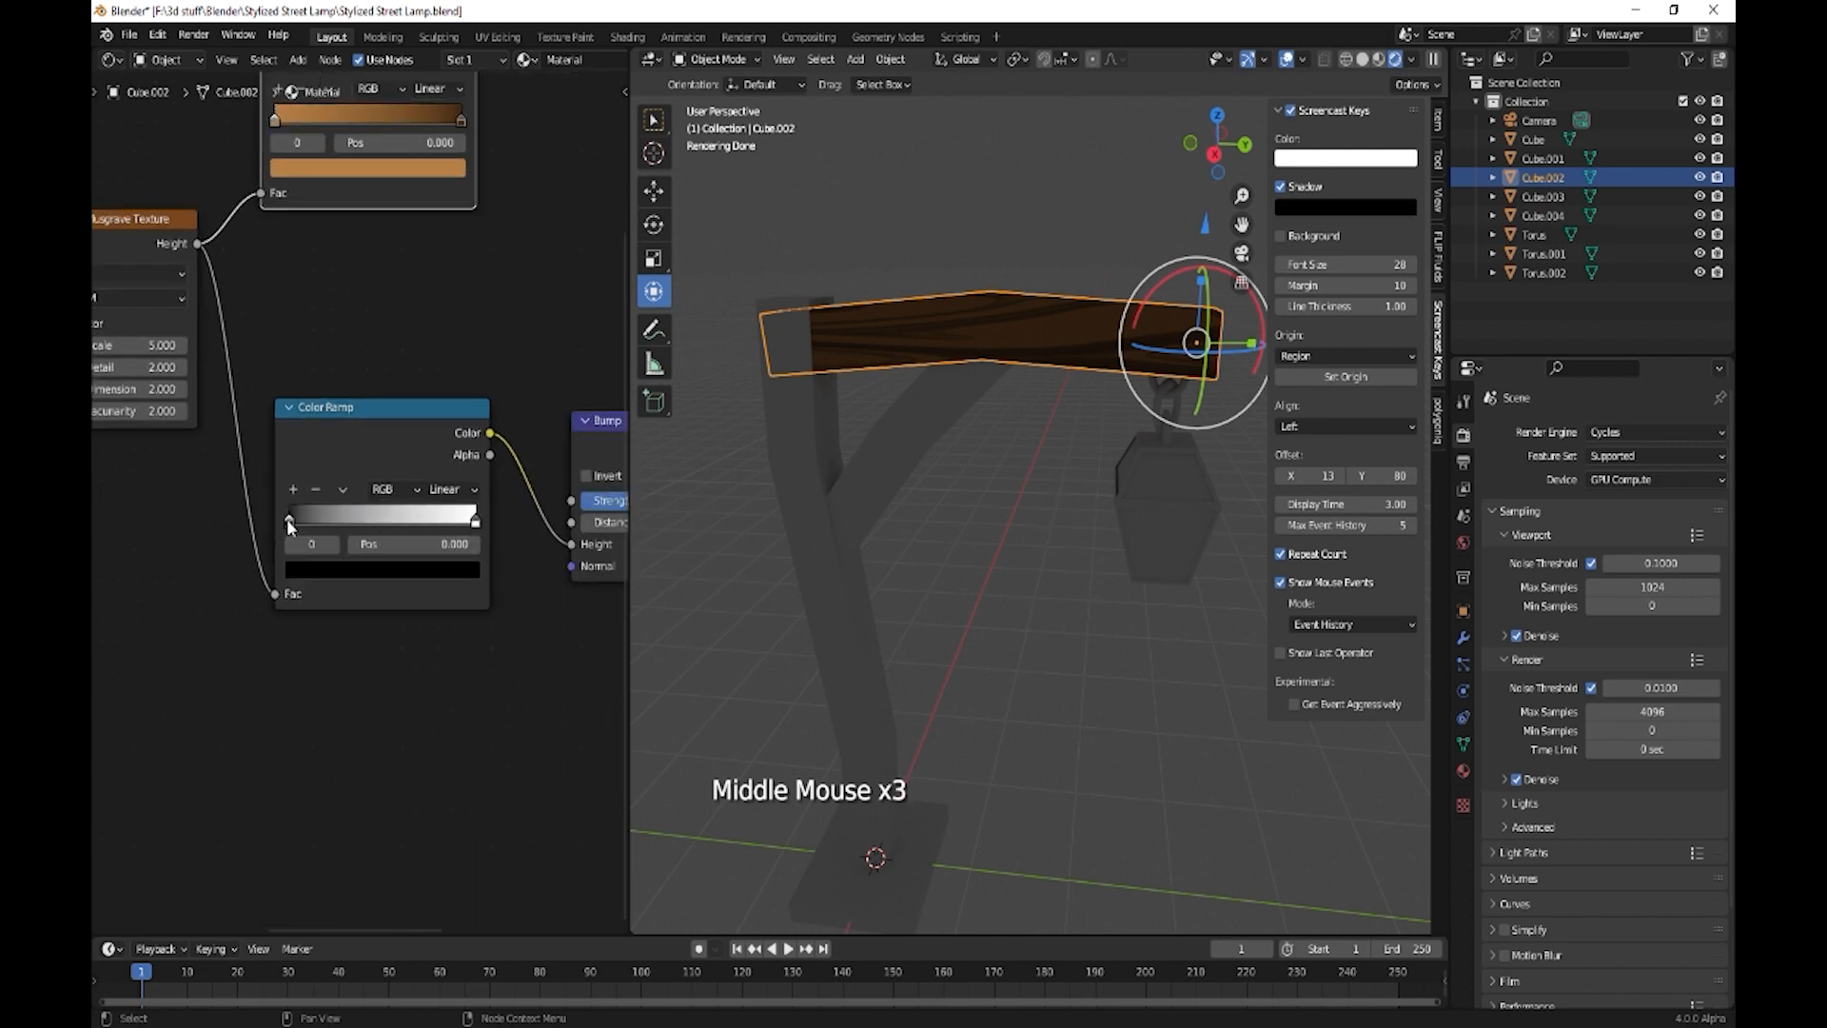
- Reverse the Color Ramp feeding the Bump node so its gradient runs from white at position 0 to black at position 1
{"action": "mouse_move", "coordinate": [289, 526]}
{"action": "left_mouse_down"}
{"action": "mouse_move", "coordinate": [419, 523]}
{"action": "mouse_move", "coordinate": [290, 526]}
{"action": "left_mouse_up"}
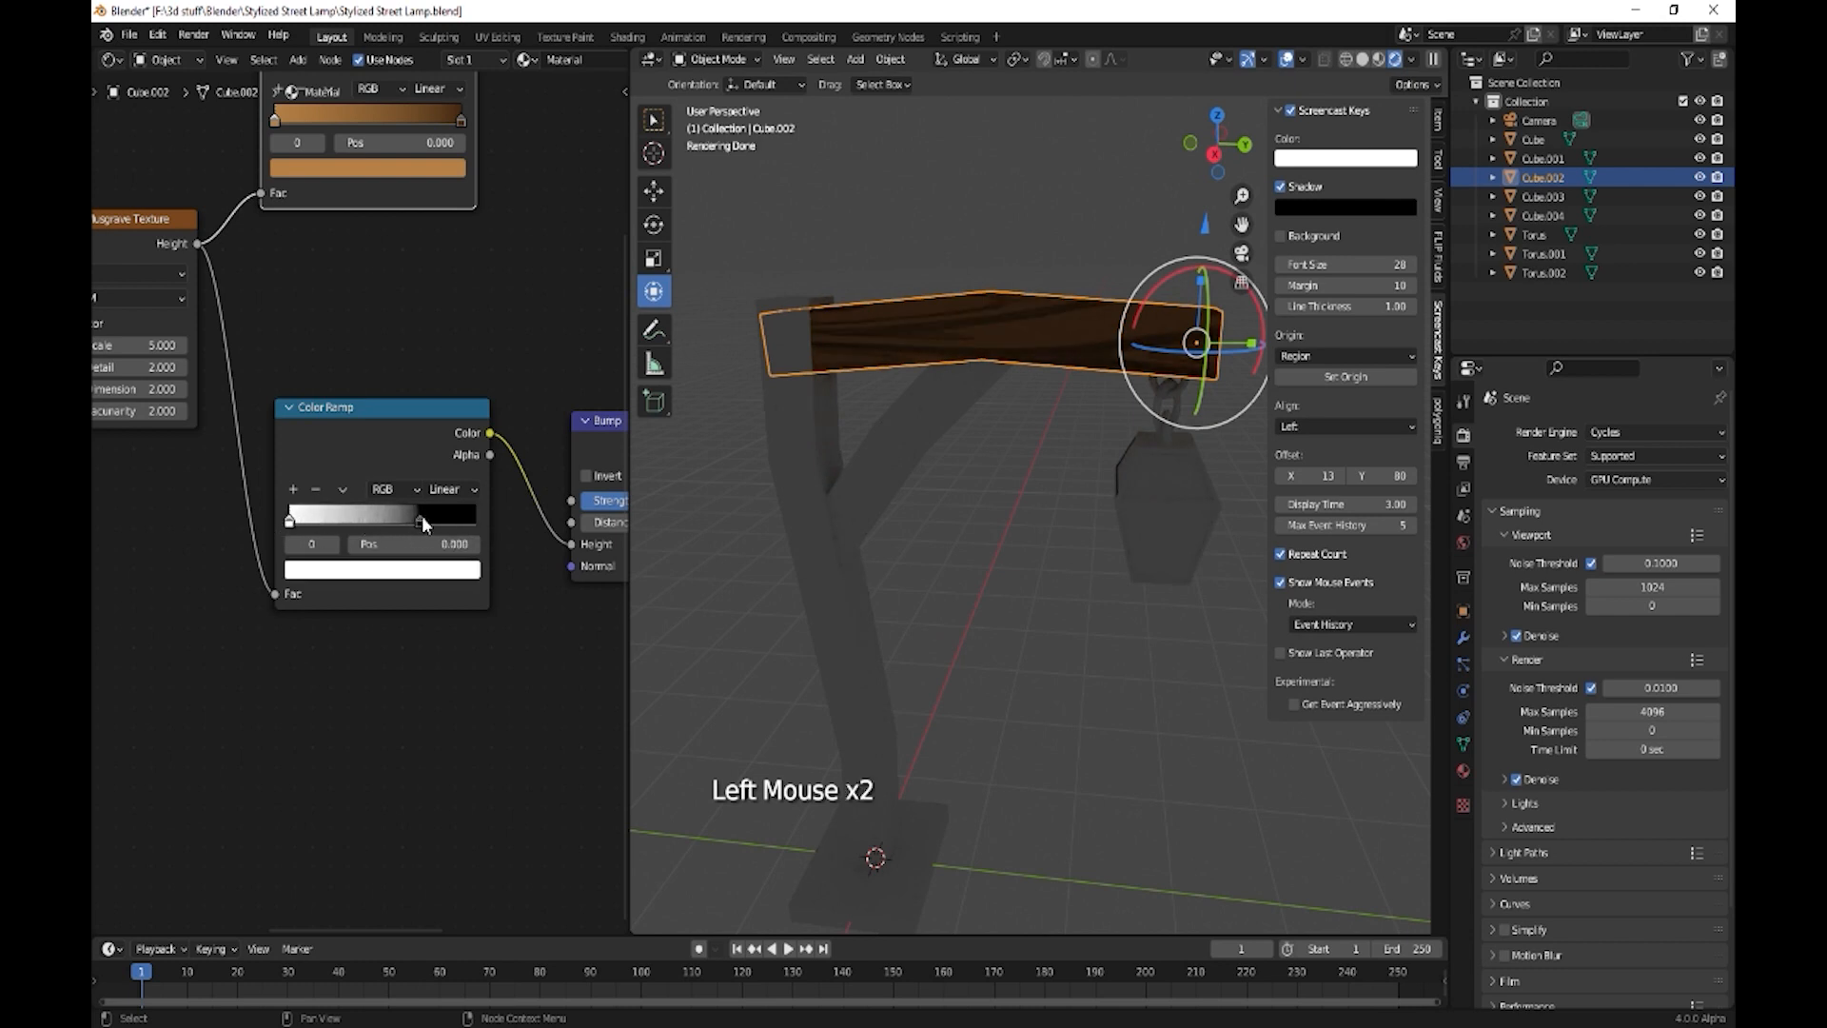
{"action": "left_click_drag", "start_coordinate": [424, 524], "coordinate": [517, 534]}
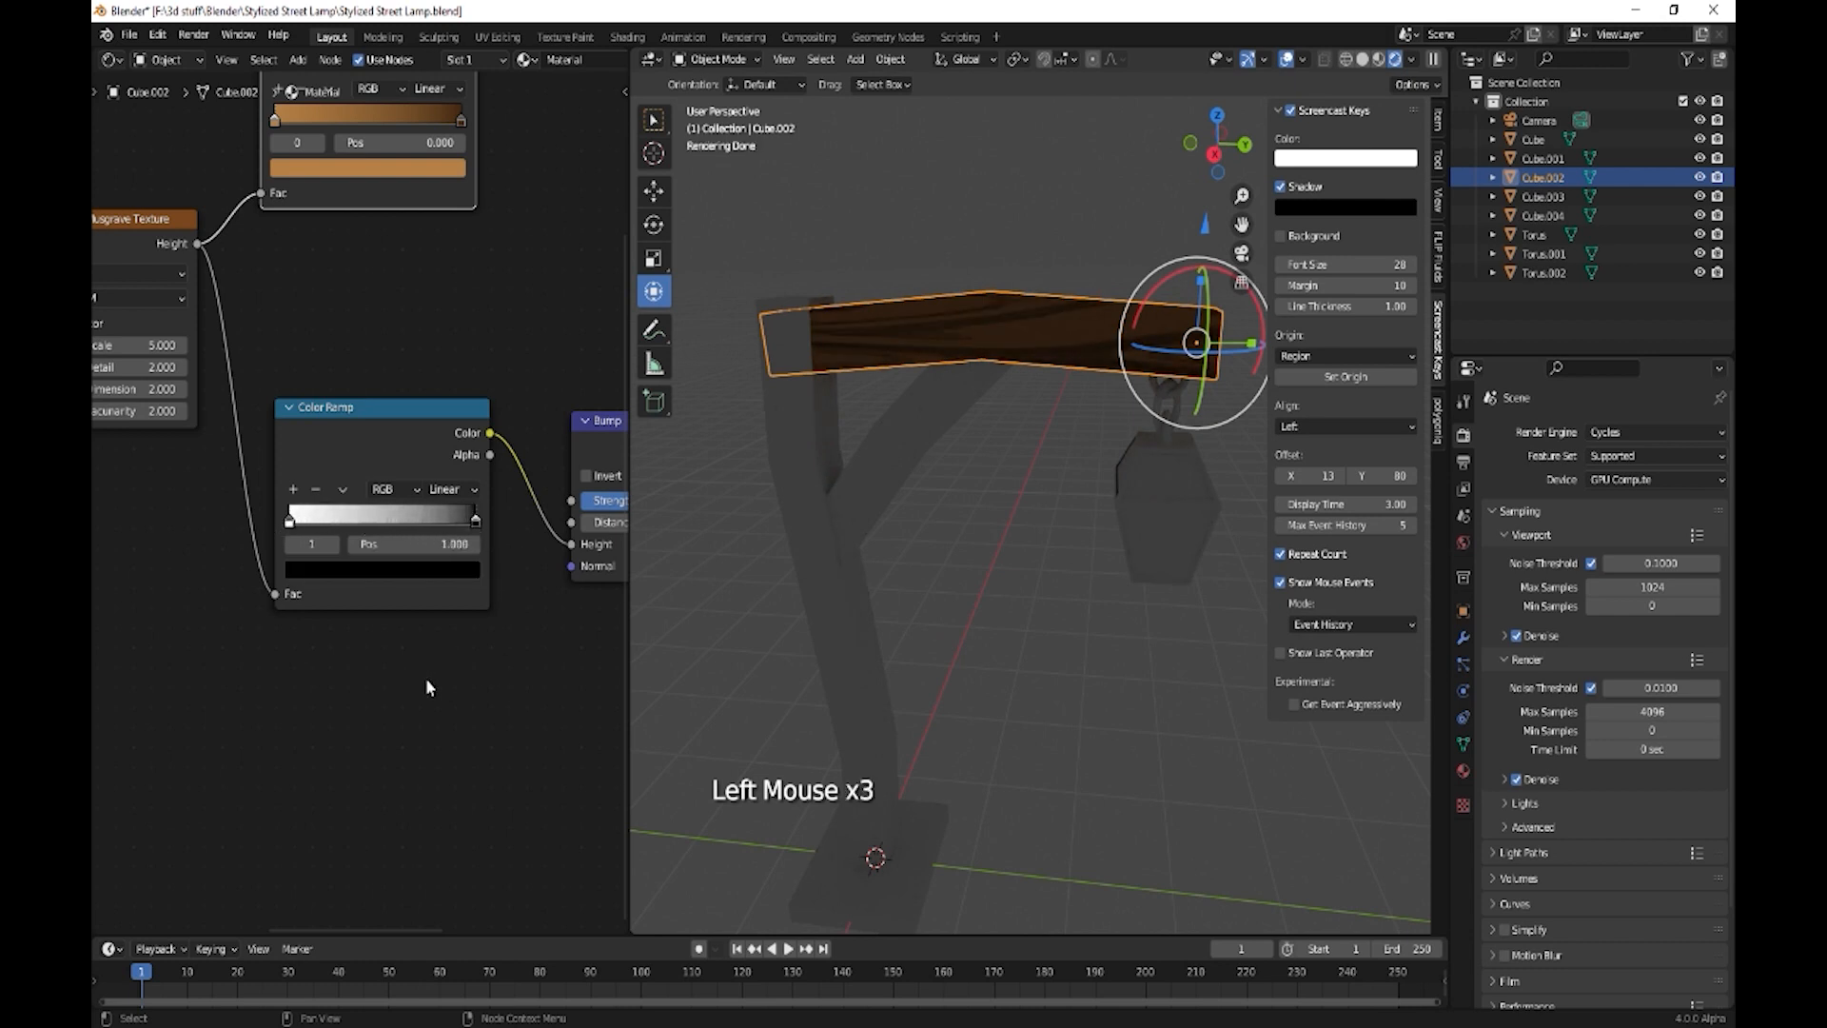
{"action": "middle_click_drag", "start_coordinate": [369, 714], "coordinate": [255, 709]}
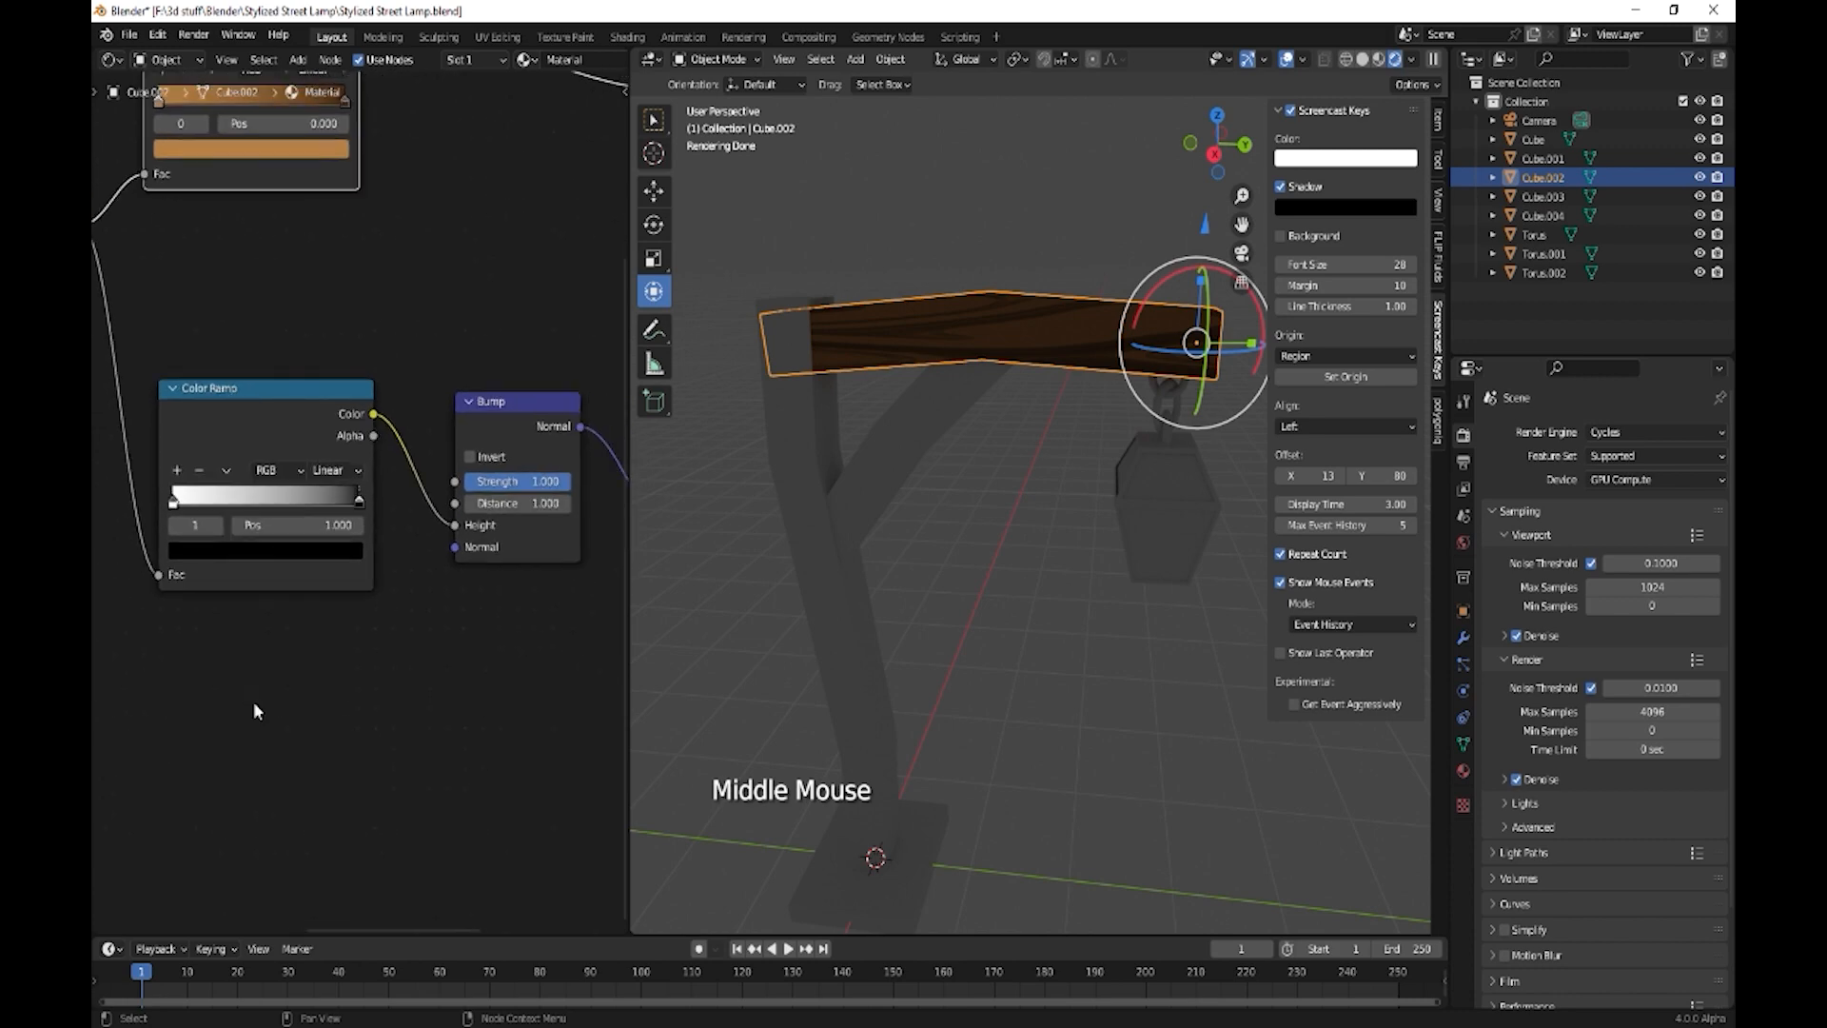
{"action": "middle_click_drag", "start_coordinate": [485, 697], "coordinate": [489, 744]}
{"action": "scroll", "coordinate": [384, 744], "scroll_direction": "down", "scroll_amount": 4}
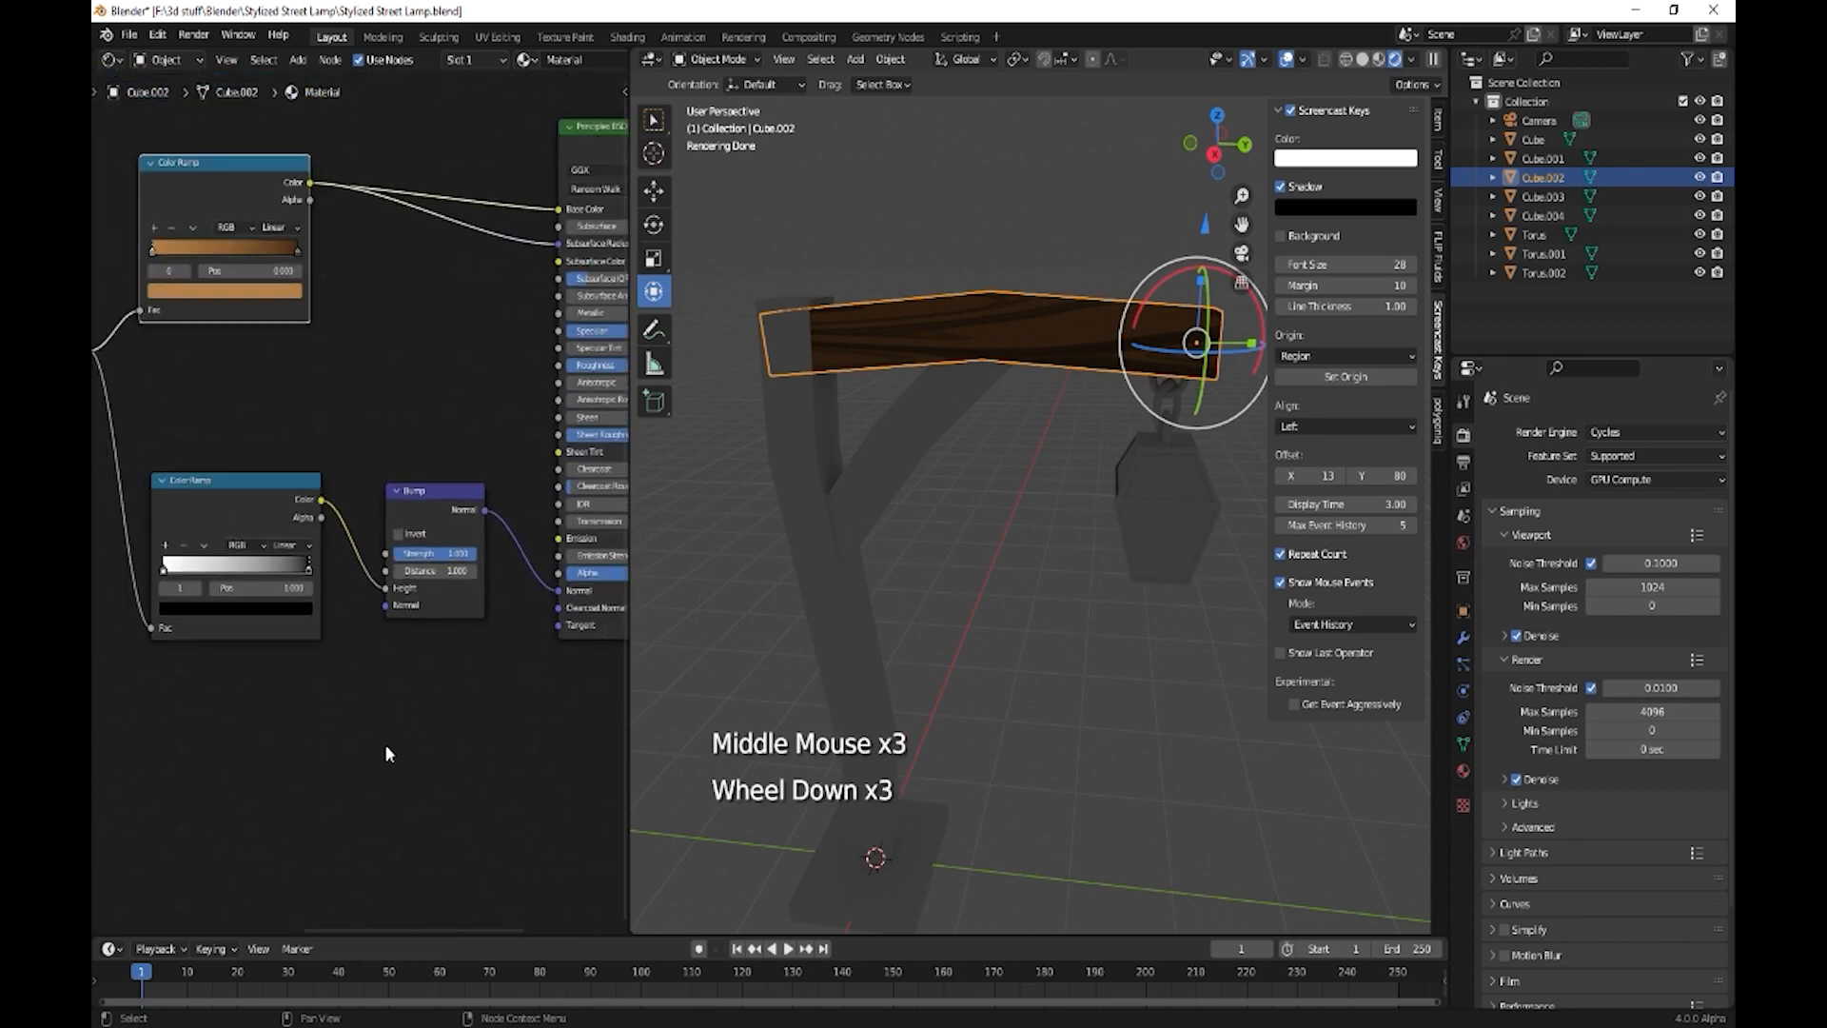
{"action": "middle_click_drag", "start_coordinate": [214, 761], "coordinate": [441, 733], "text": "shift"}
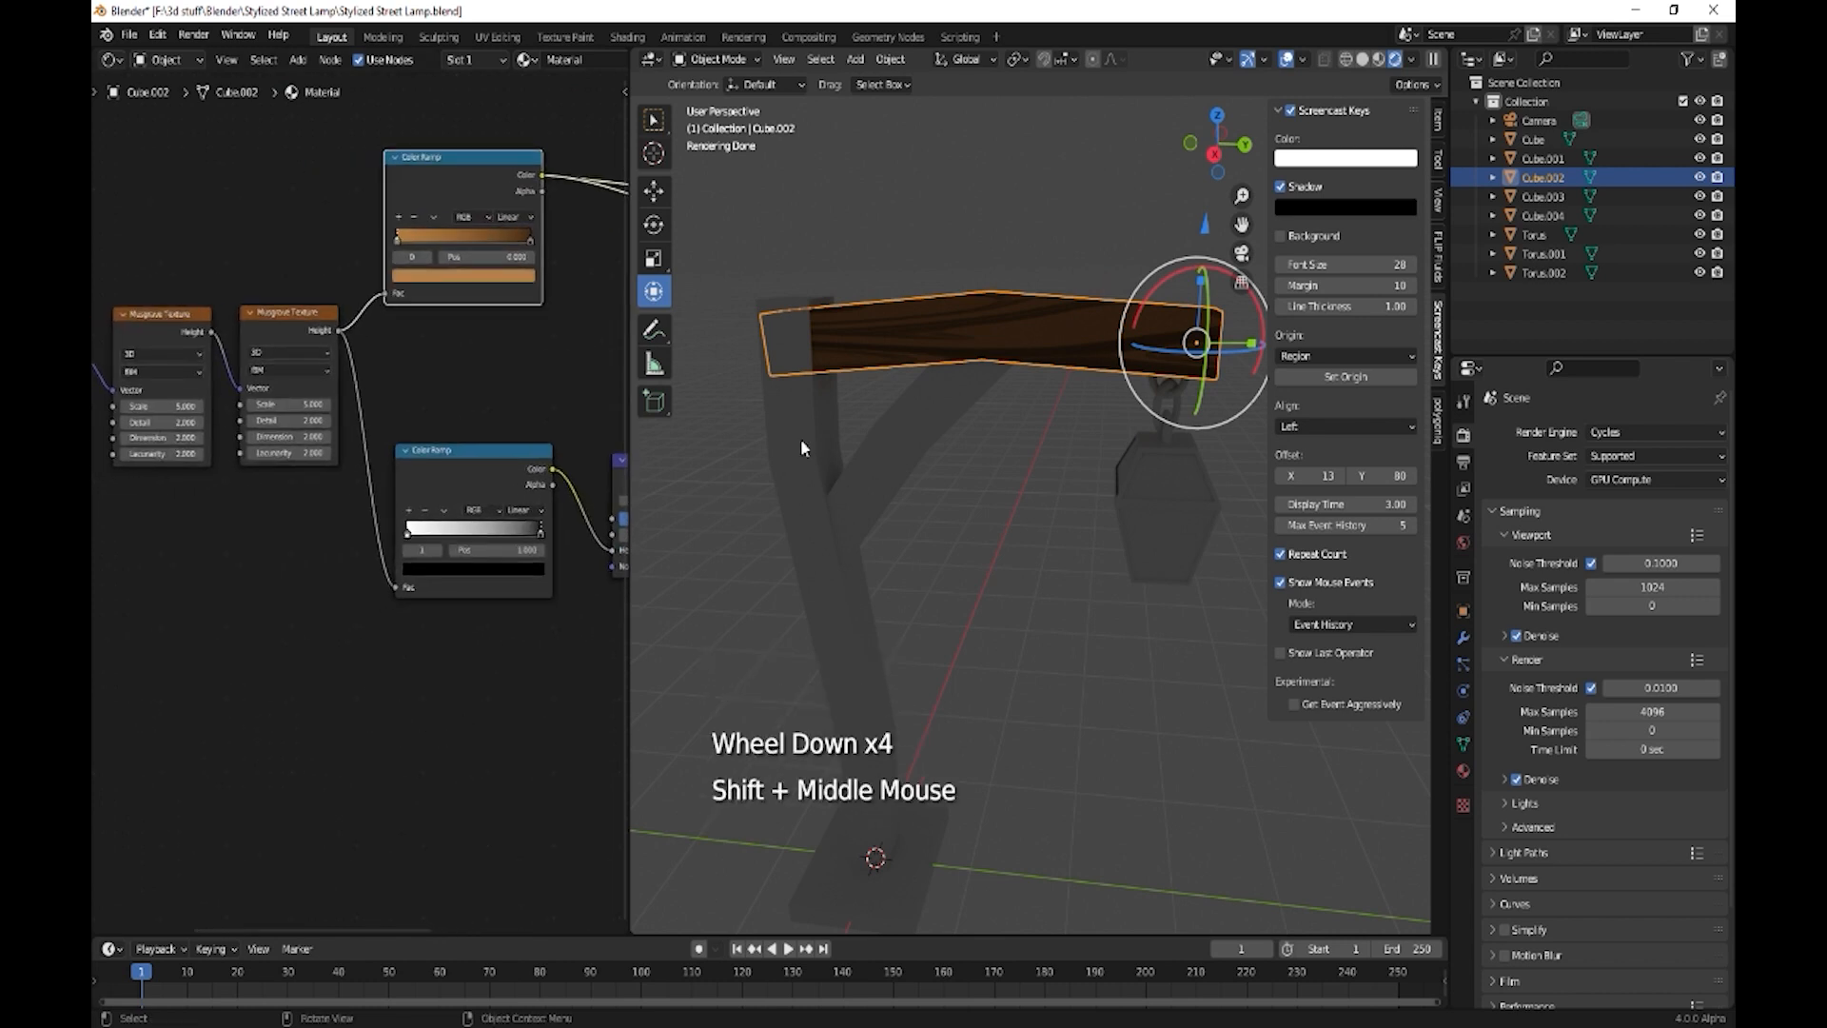
- Apply the arm's wood material to the vertical post and the diagonal brace
{"action": "left_click", "coordinate": [1463, 773]}
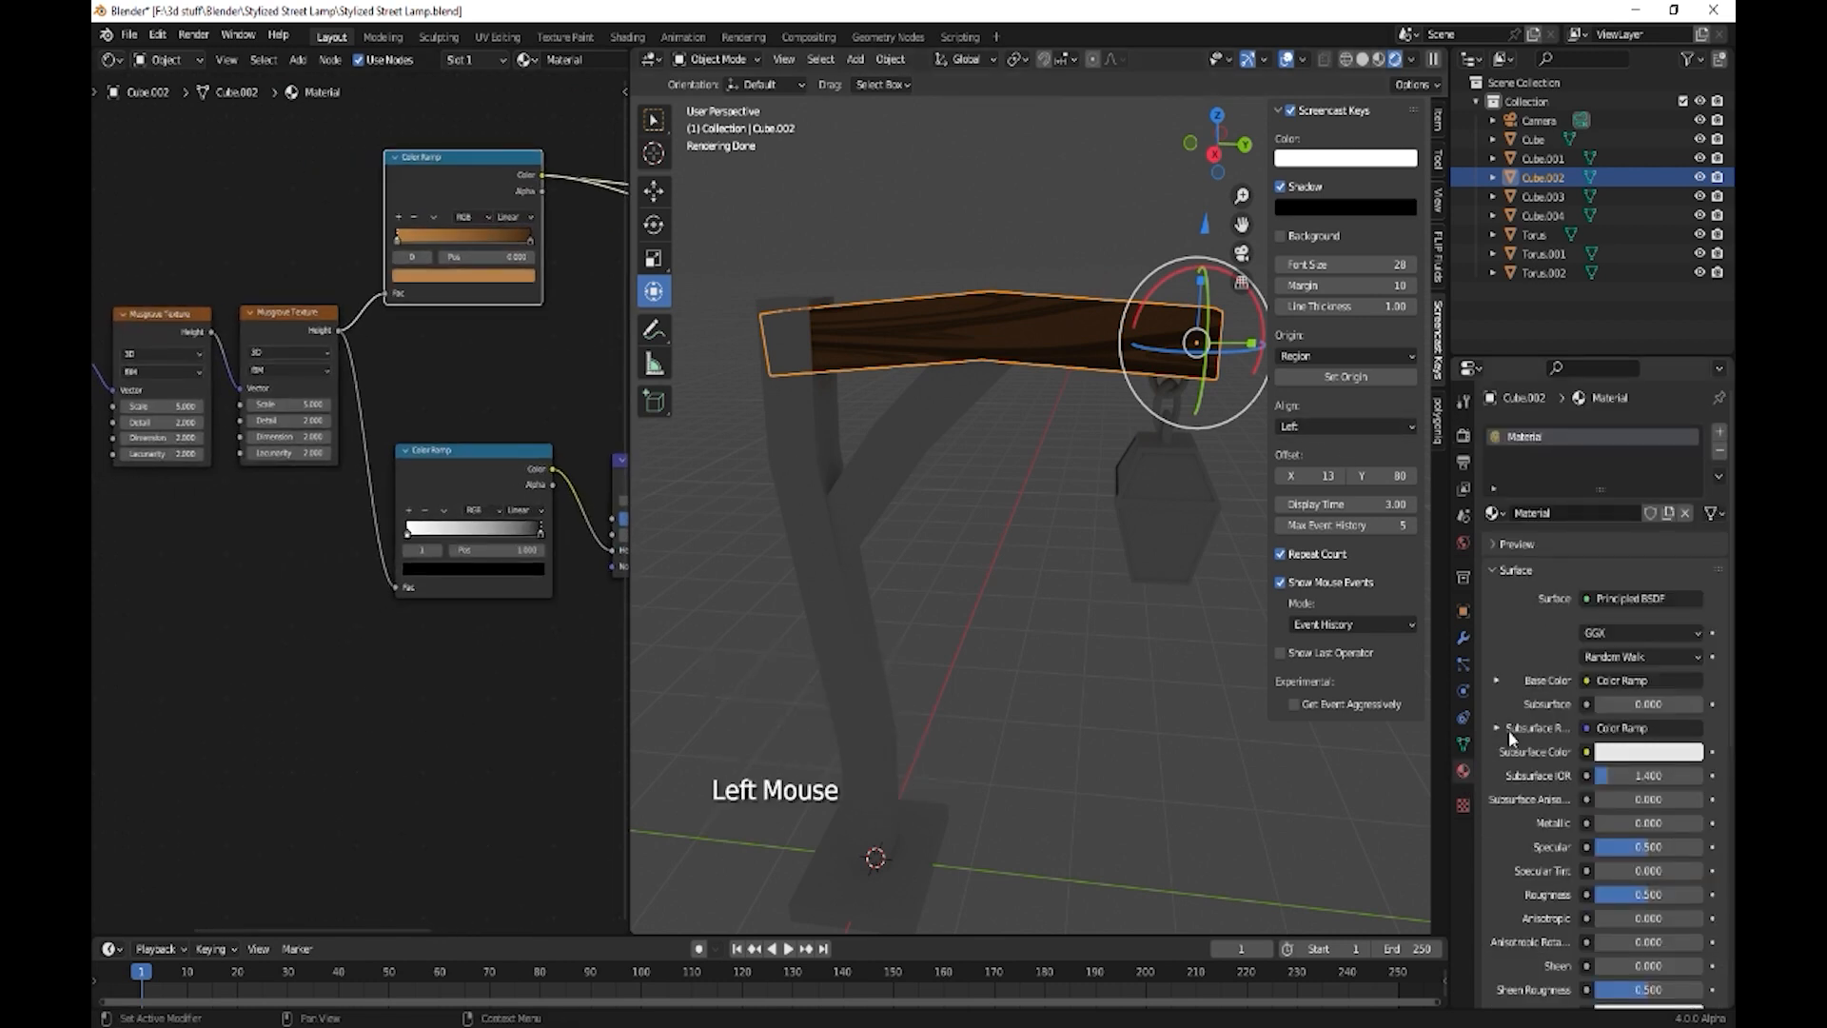
{"action": "left_click_drag", "start_coordinate": [1492, 515], "coordinate": [805, 420]}
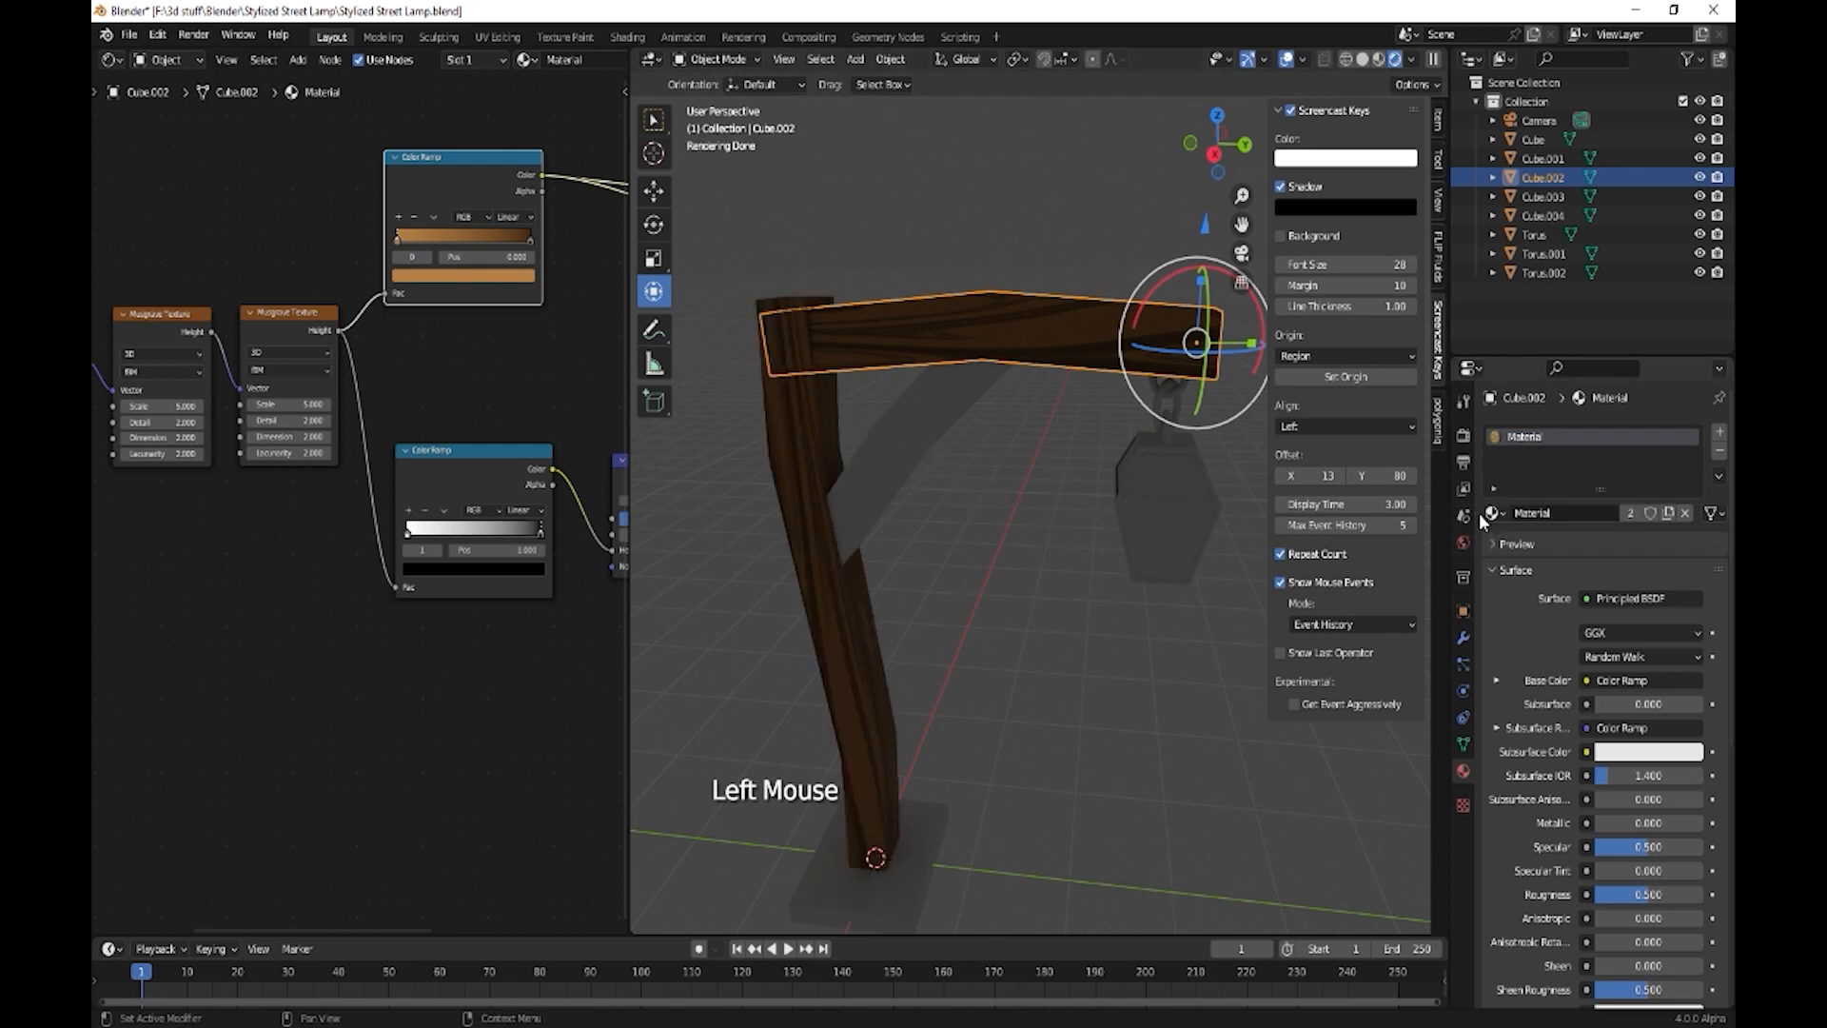
{"action": "left_click_drag", "start_coordinate": [1492, 514], "coordinate": [900, 444]}
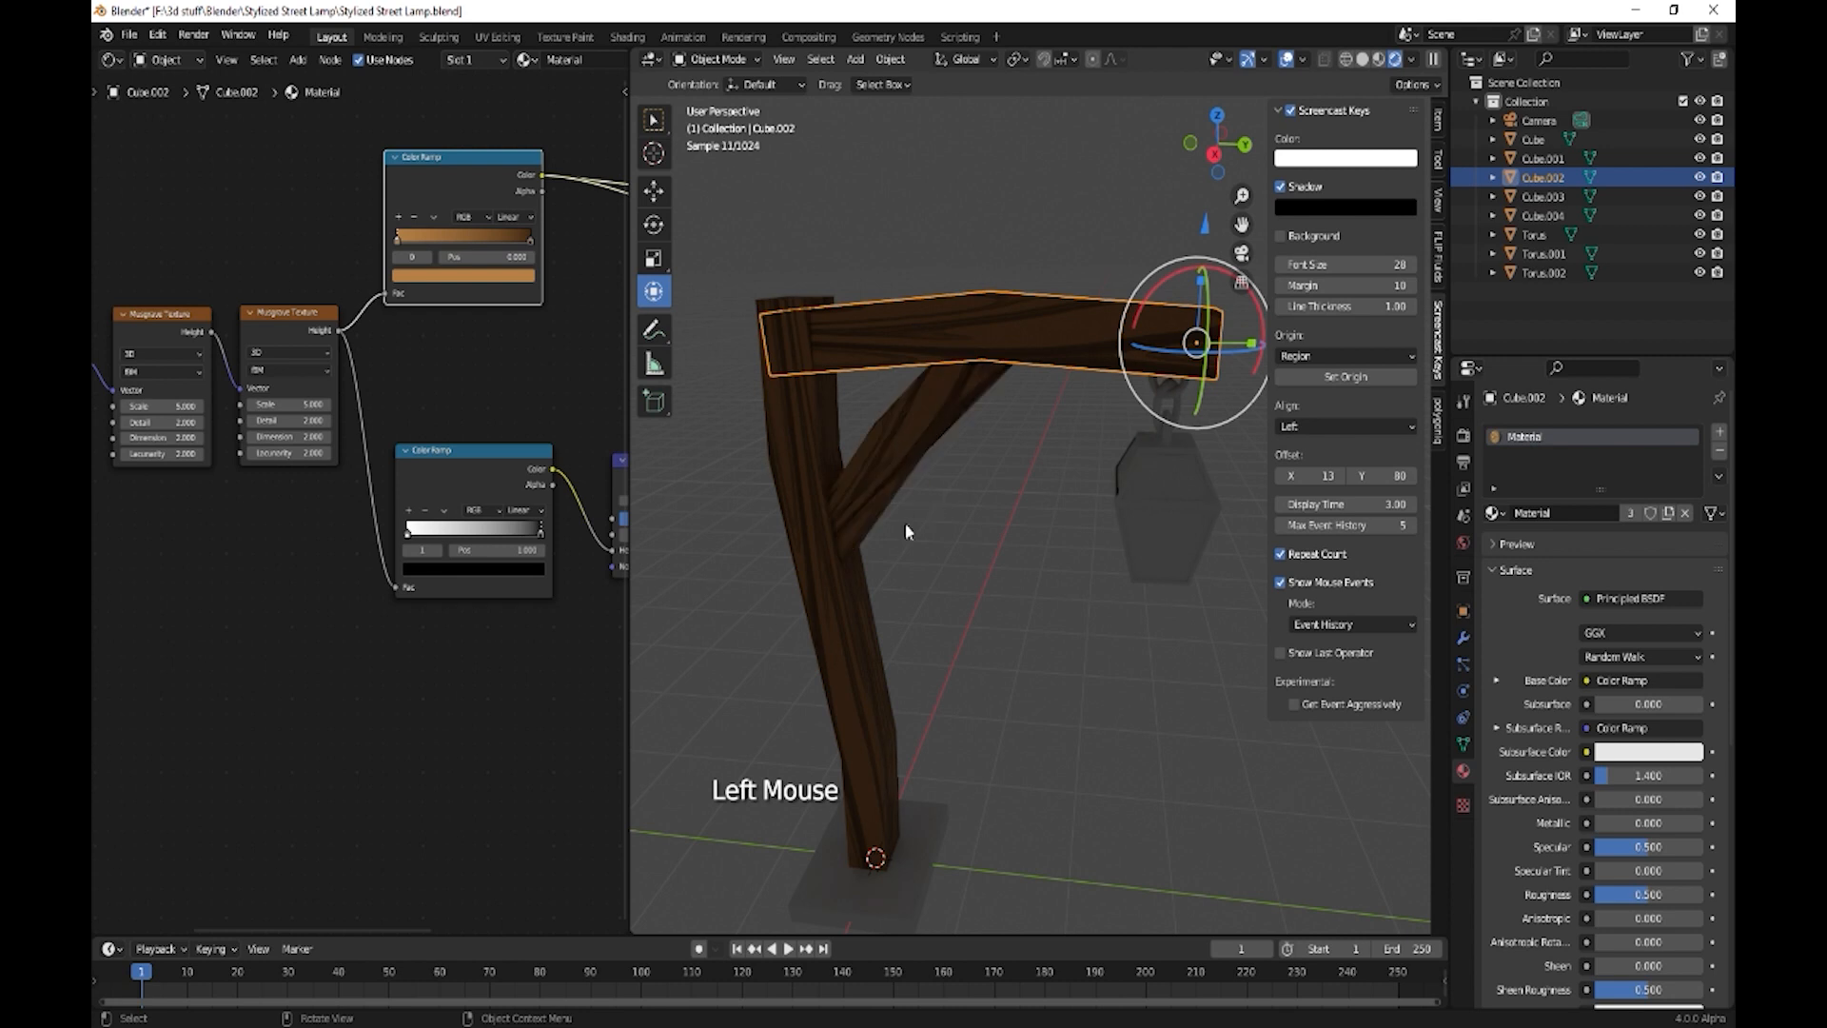
{"action": "middle_click_drag", "start_coordinate": [1010, 680], "coordinate": [816, 552]}
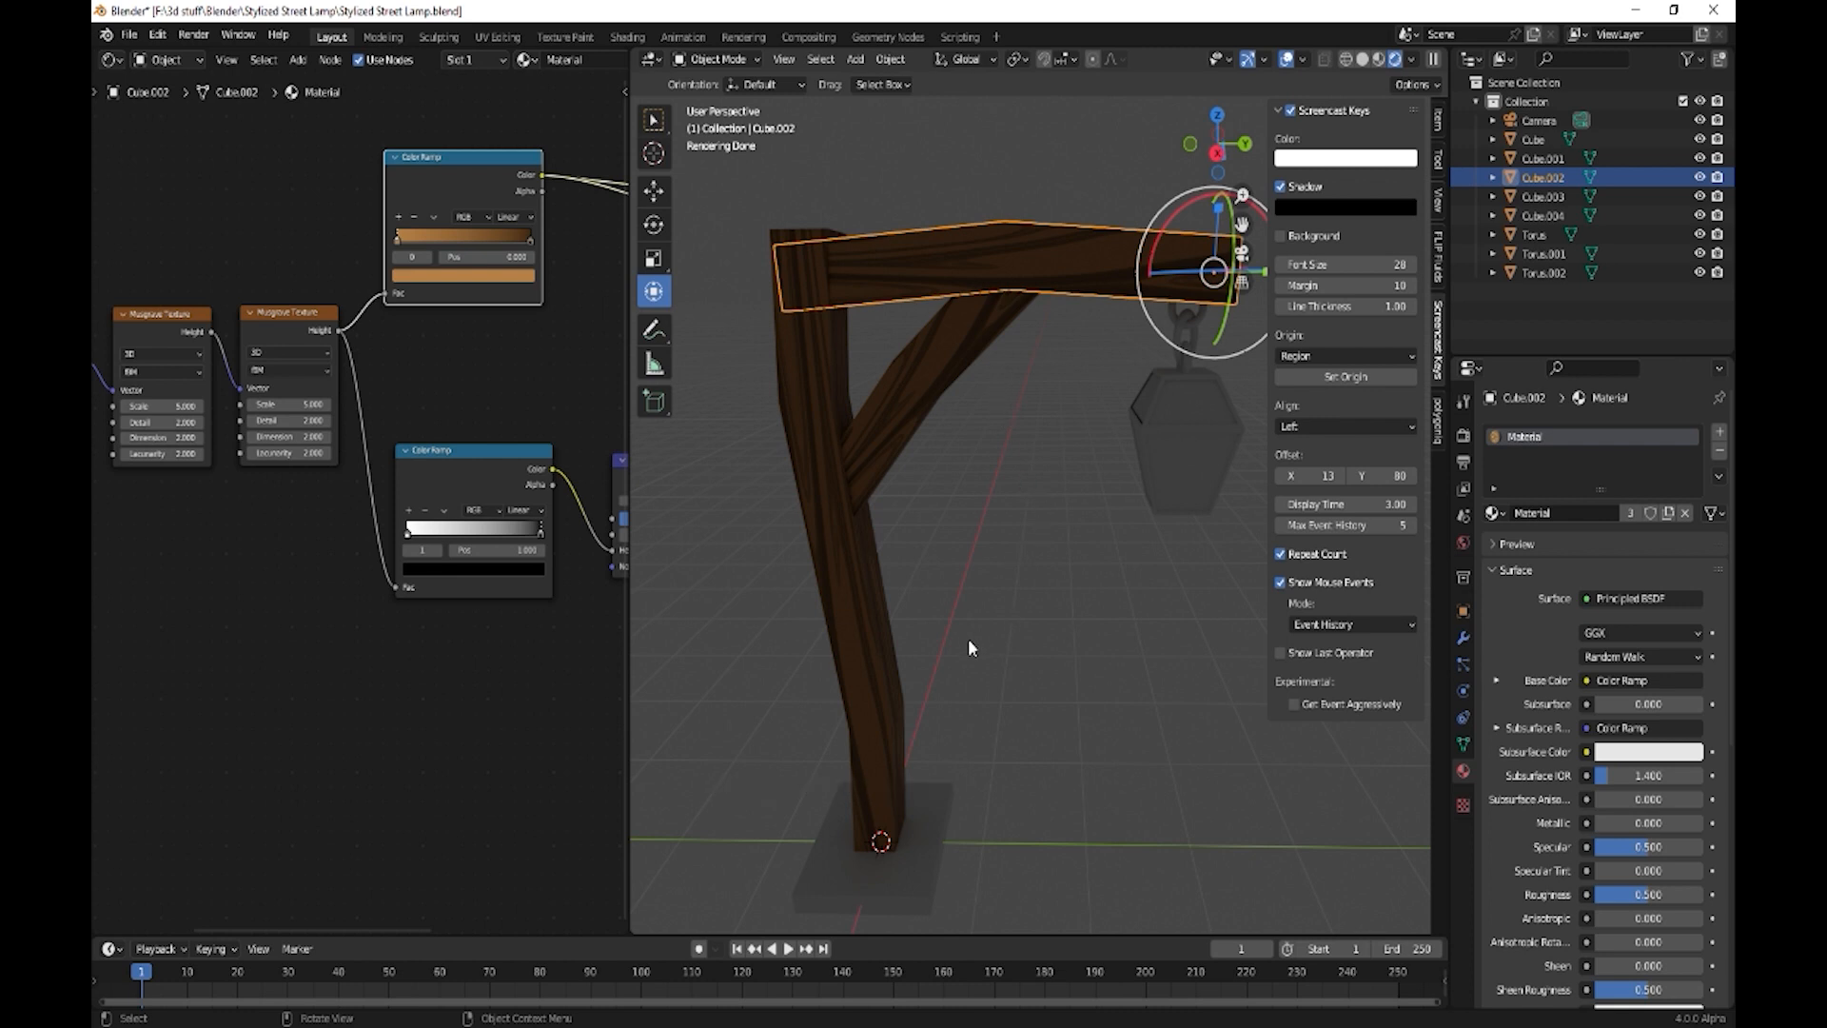
- Add two loop cuts around the horizontal arm near its lantern end and slide them slightly toward the post
{"action": "left_click", "coordinate": [1177, 435]}
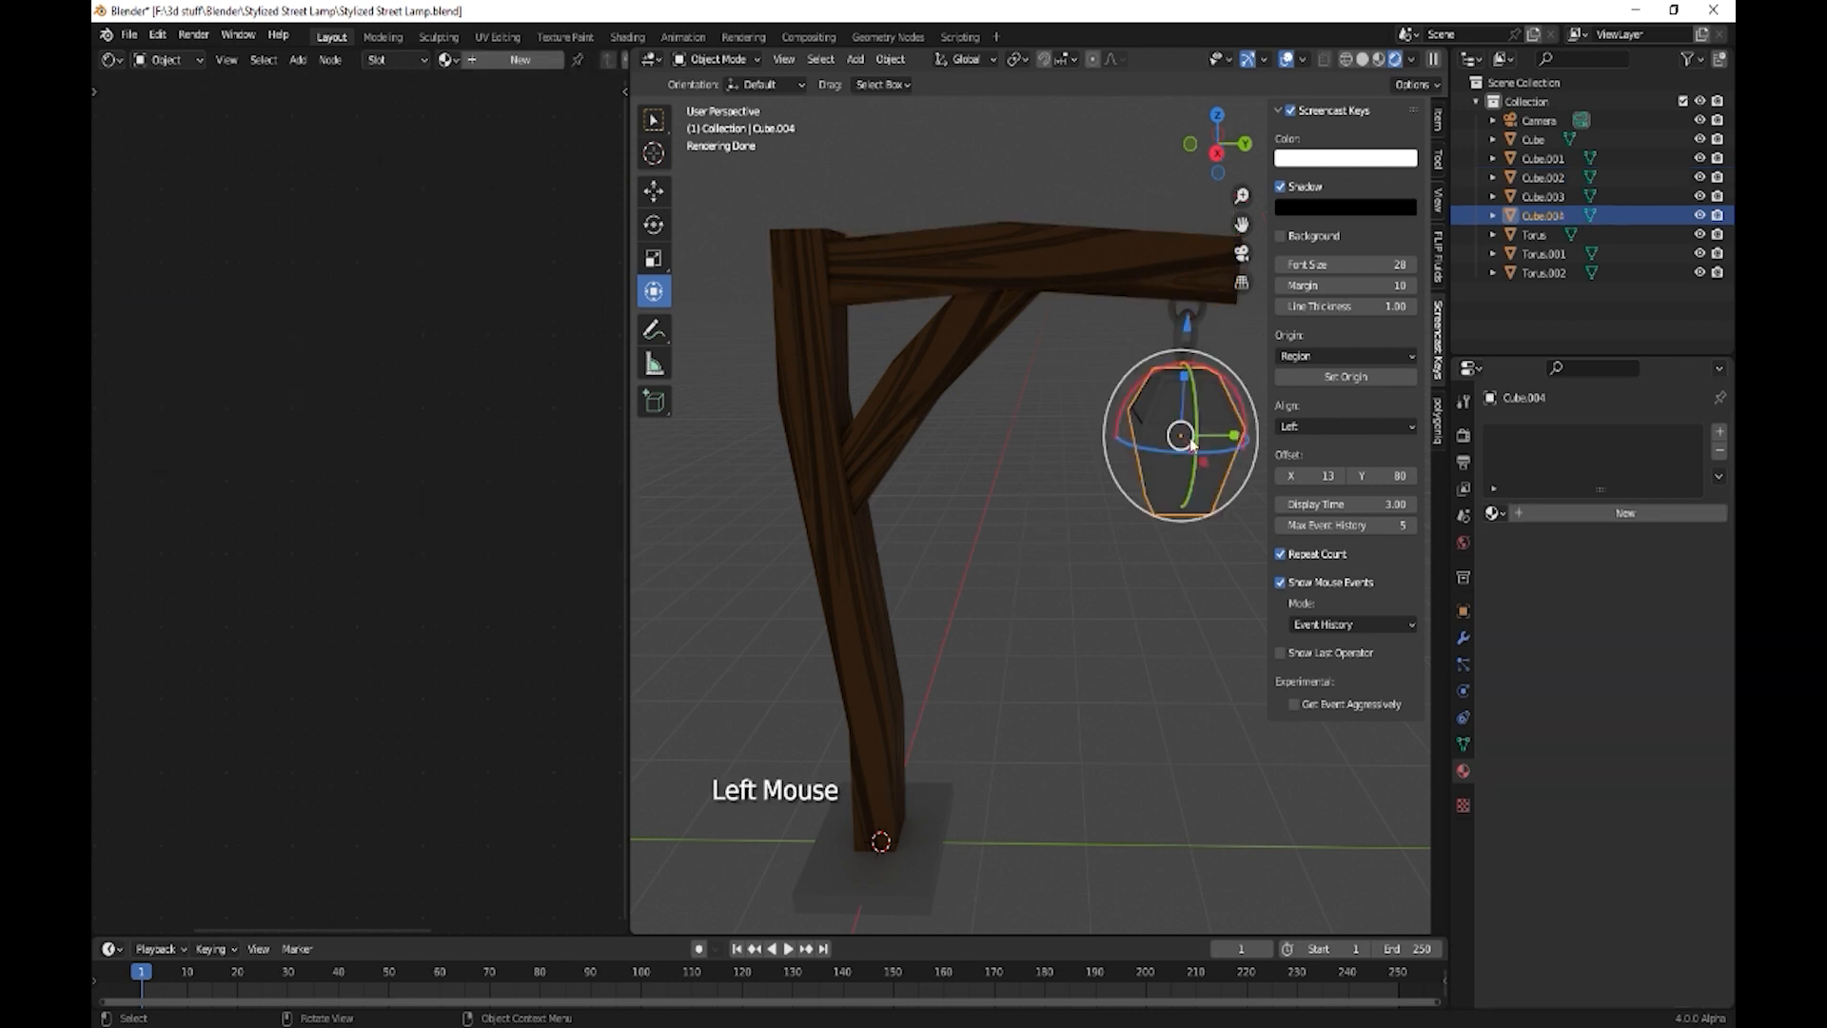
{"action": "left_click", "coordinate": [1094, 249]}
{"action": "key", "text": "Tab"}
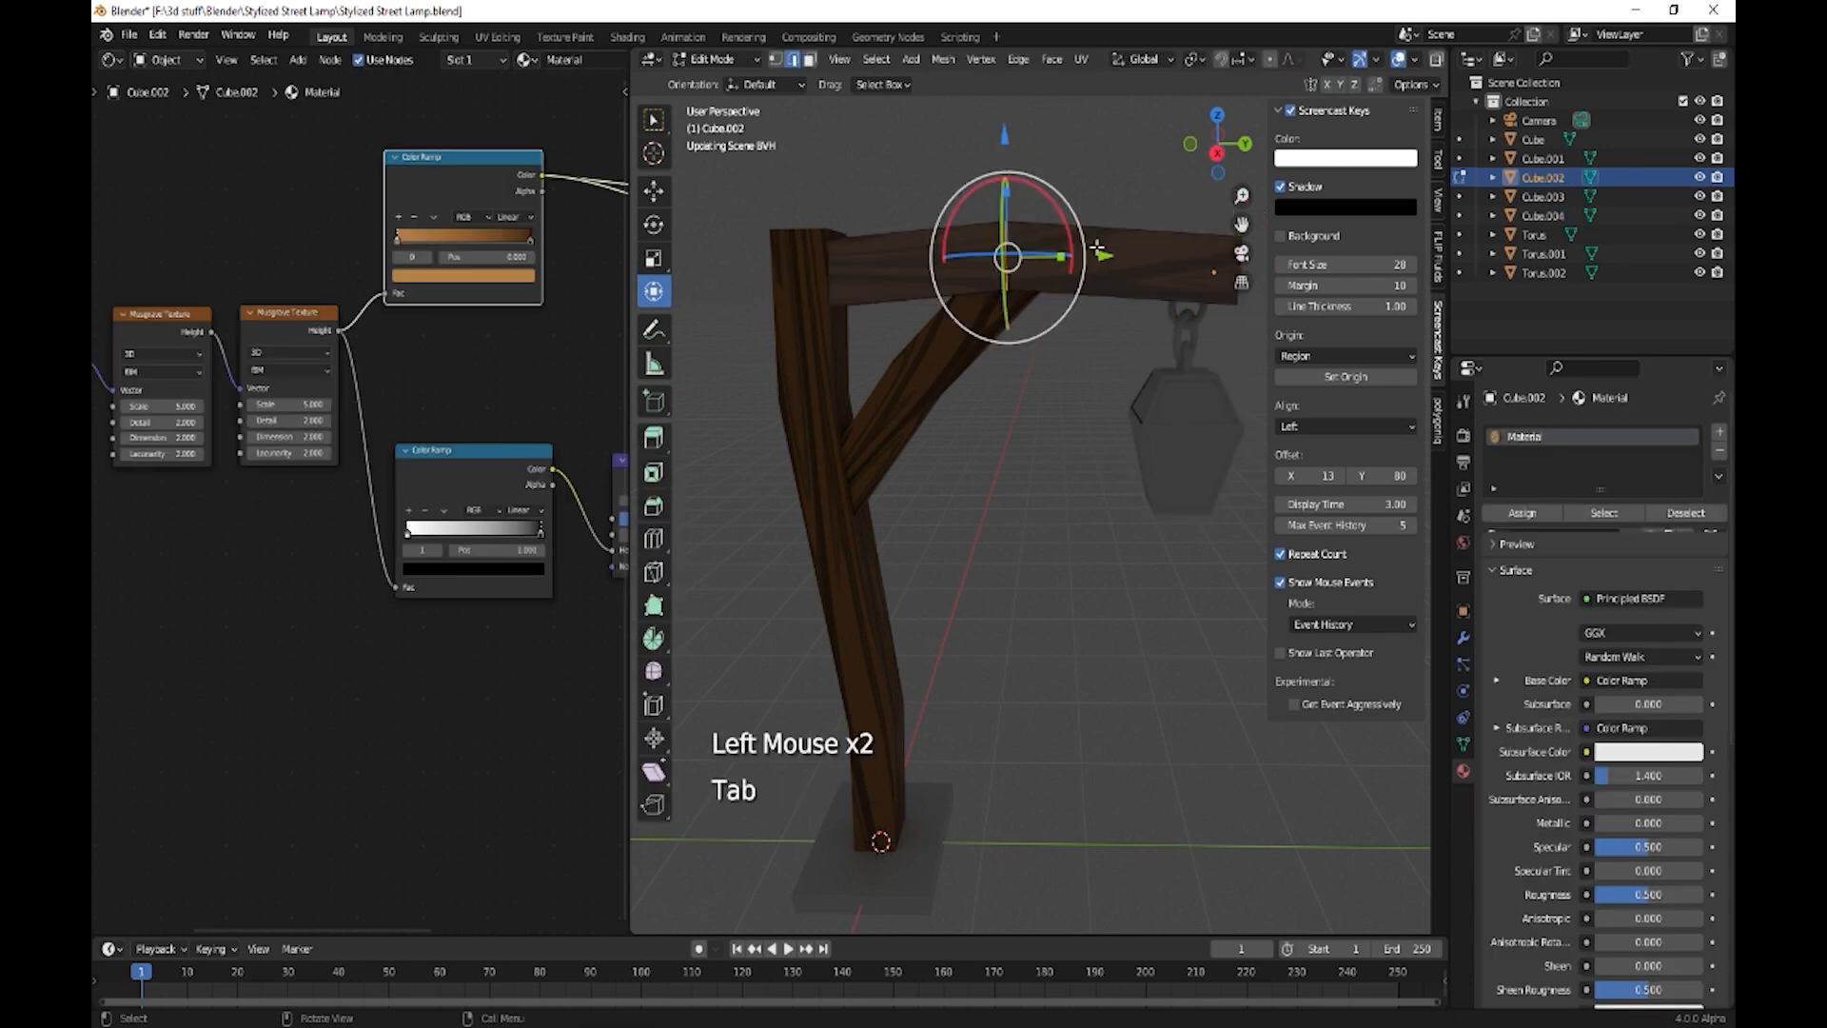
{"action": "middle_click_drag", "start_coordinate": [1095, 247], "coordinate": [1046, 308], "text": "shift"}
{"action": "scroll", "coordinate": [1068, 292], "scroll_direction": "up", "scroll_amount": 1}
{"action": "scroll", "coordinate": [1043, 308], "scroll_direction": "up", "scroll_amount": 1}
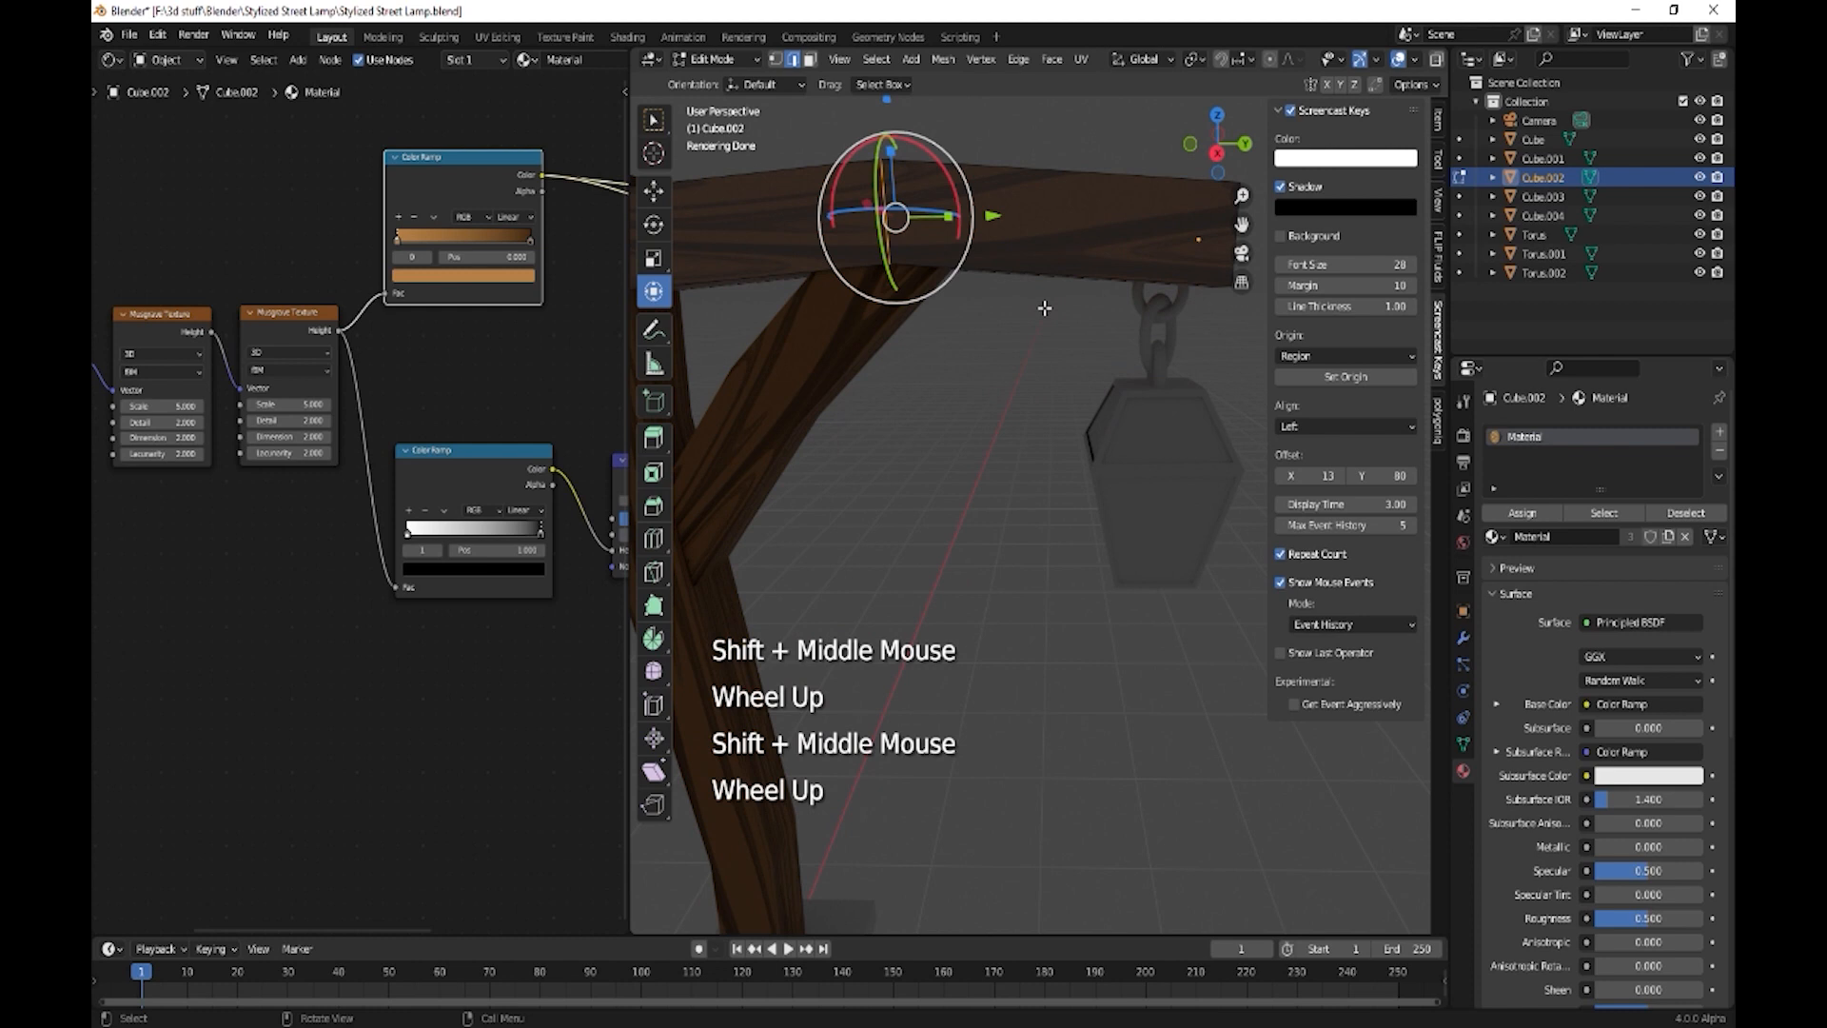
{"action": "key", "text": "ctrl+r"}
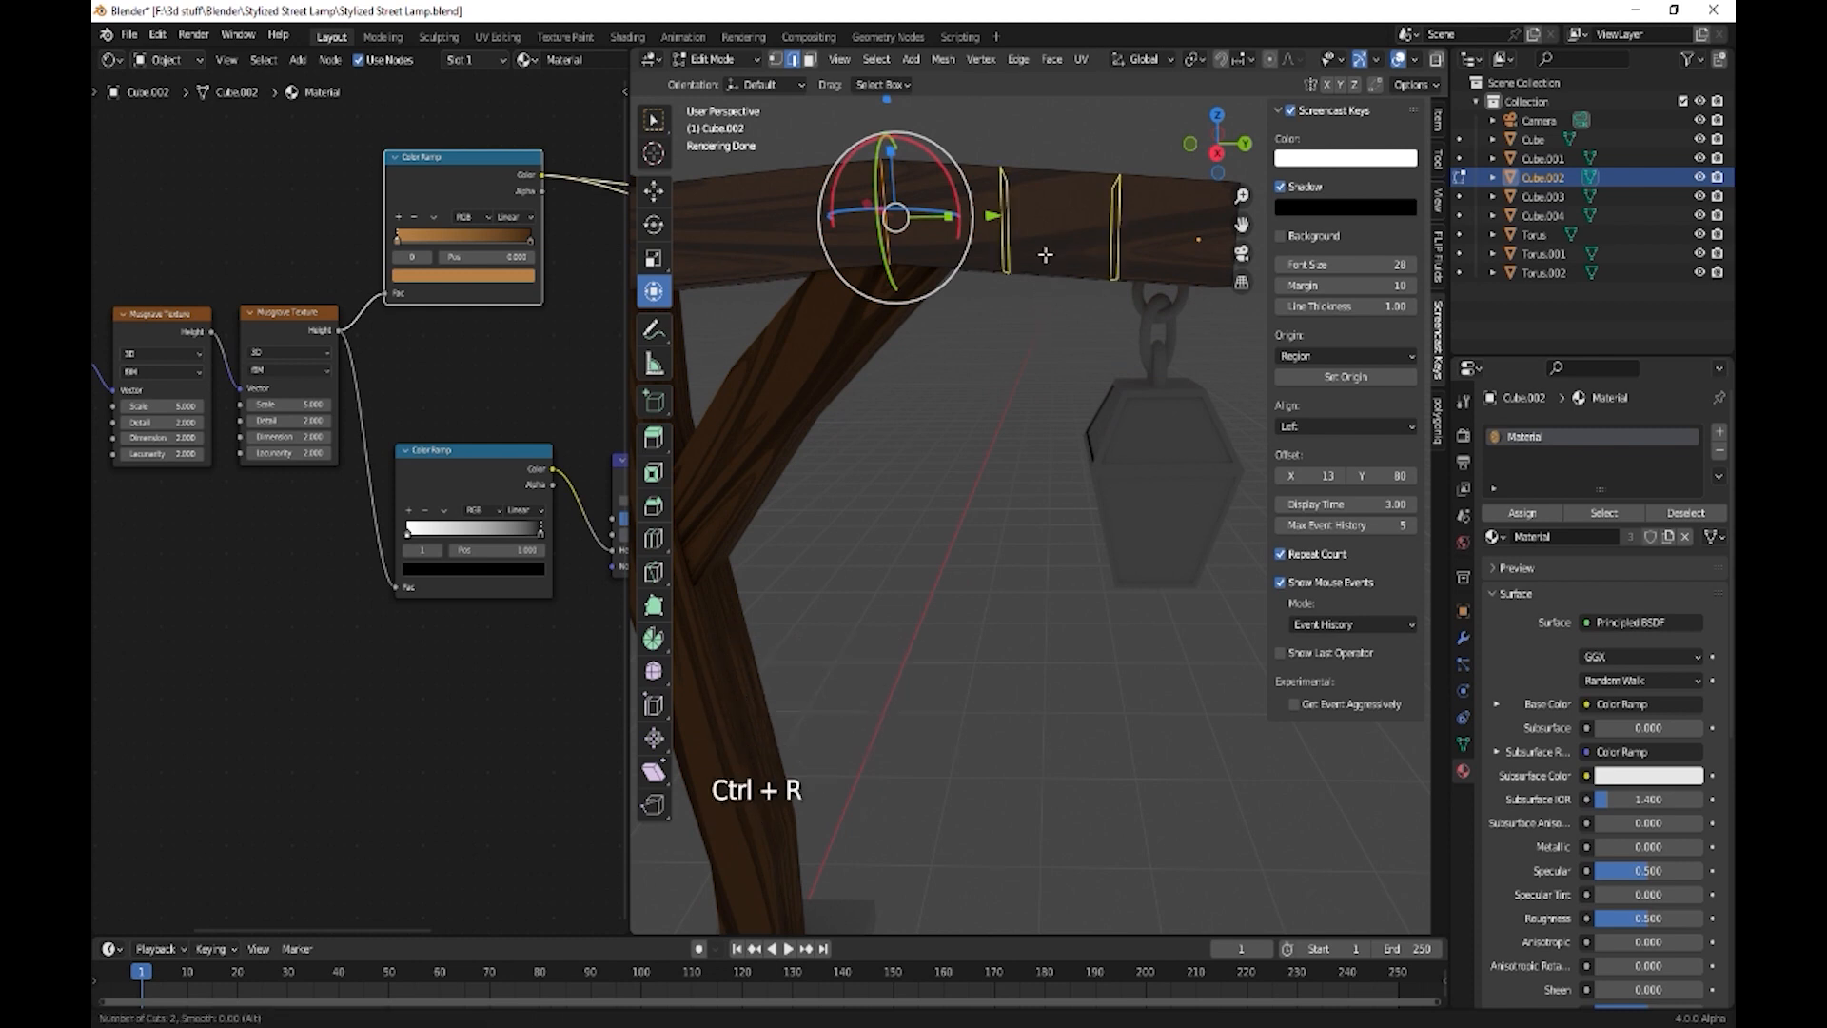
{"action": "left_click", "coordinate": [1046, 255]}
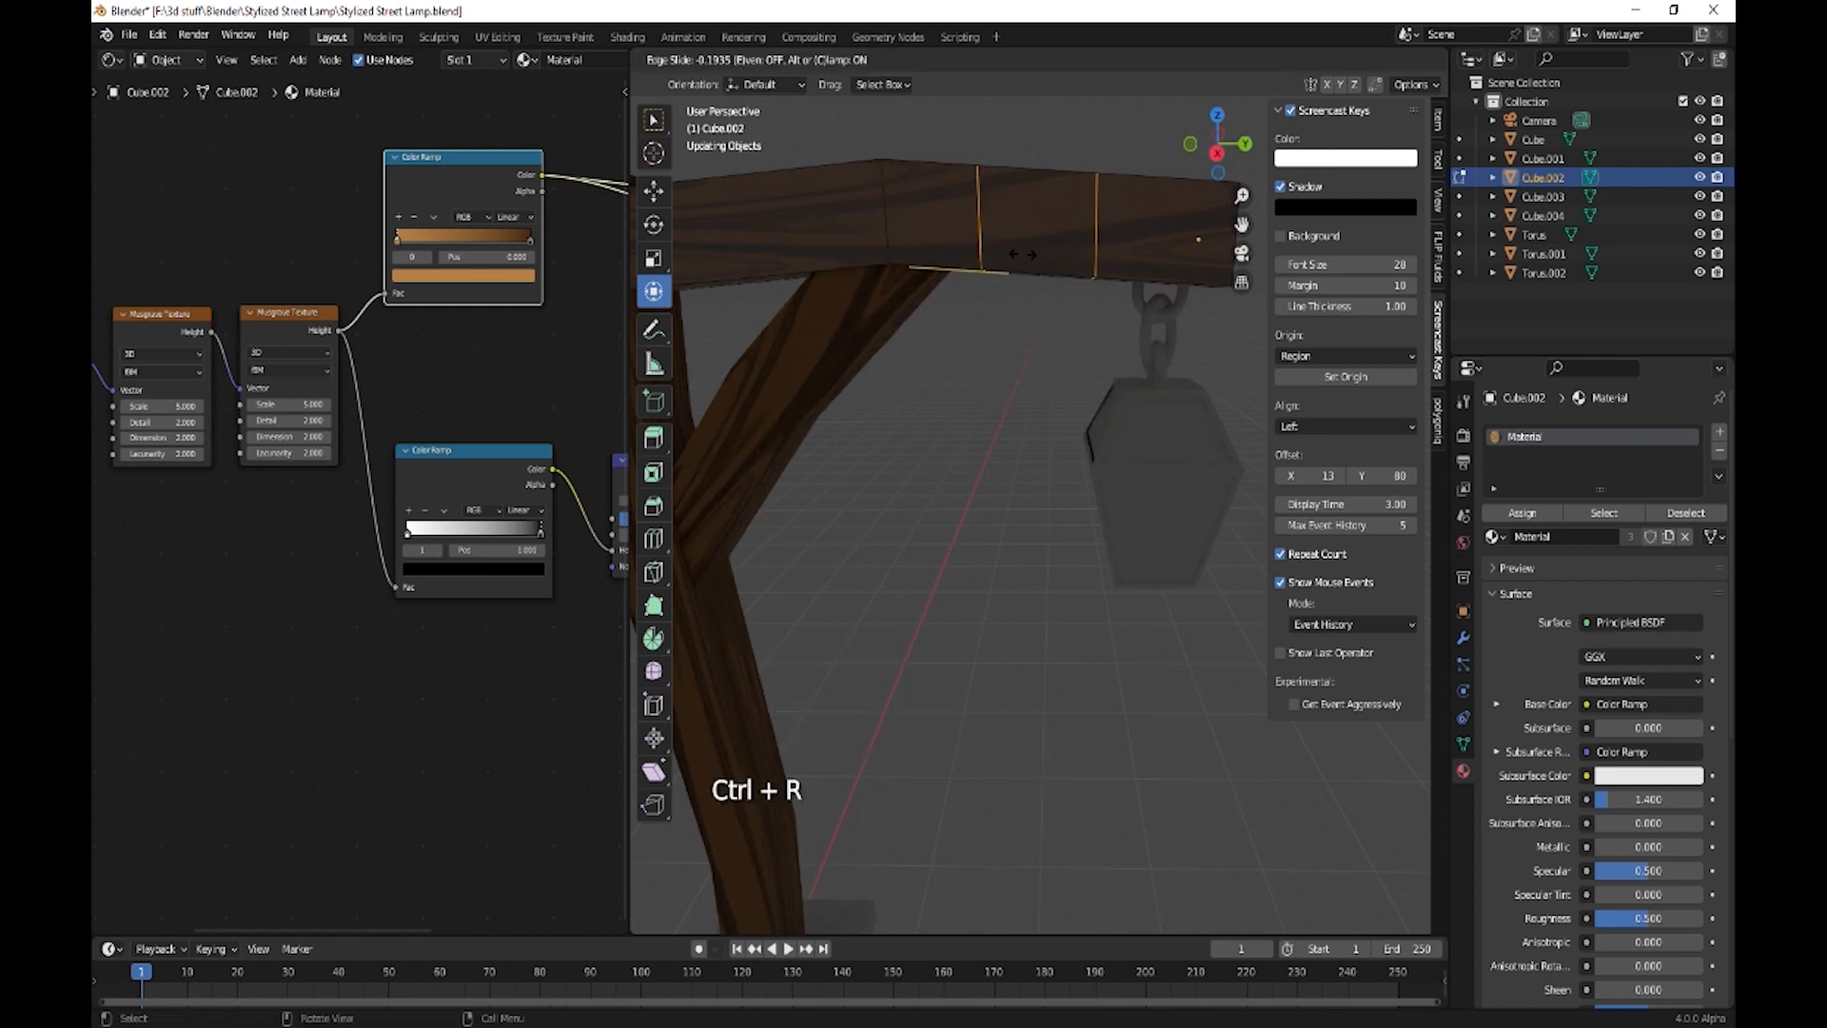
{"action": "left_click", "coordinate": [1023, 255]}
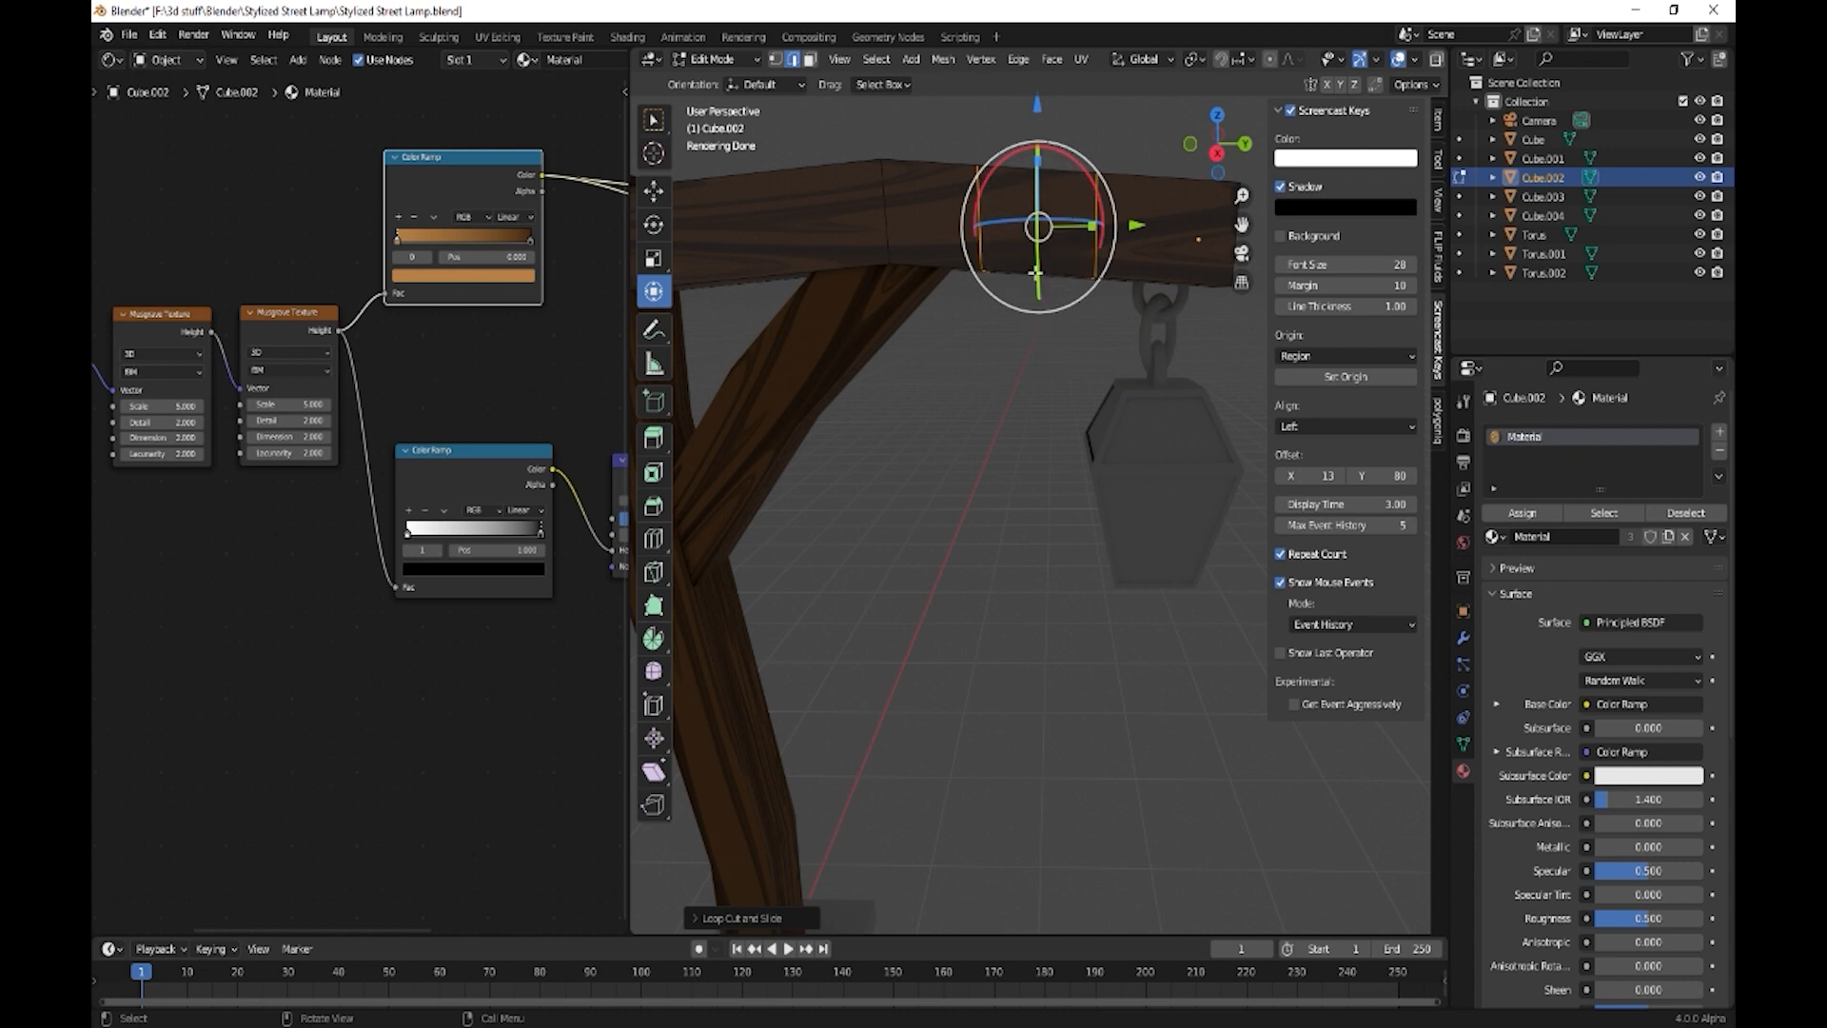
- Extrude the face band between the arm's two new loops and scale it outward to about 1.05 as a raised collar
{"action": "key", "text": "3"}
{"action": "left_click", "coordinate": [1034, 261], "text": "alt"}
{"action": "middle_click_drag", "start_coordinate": [1033, 261], "coordinate": [1131, 361]}
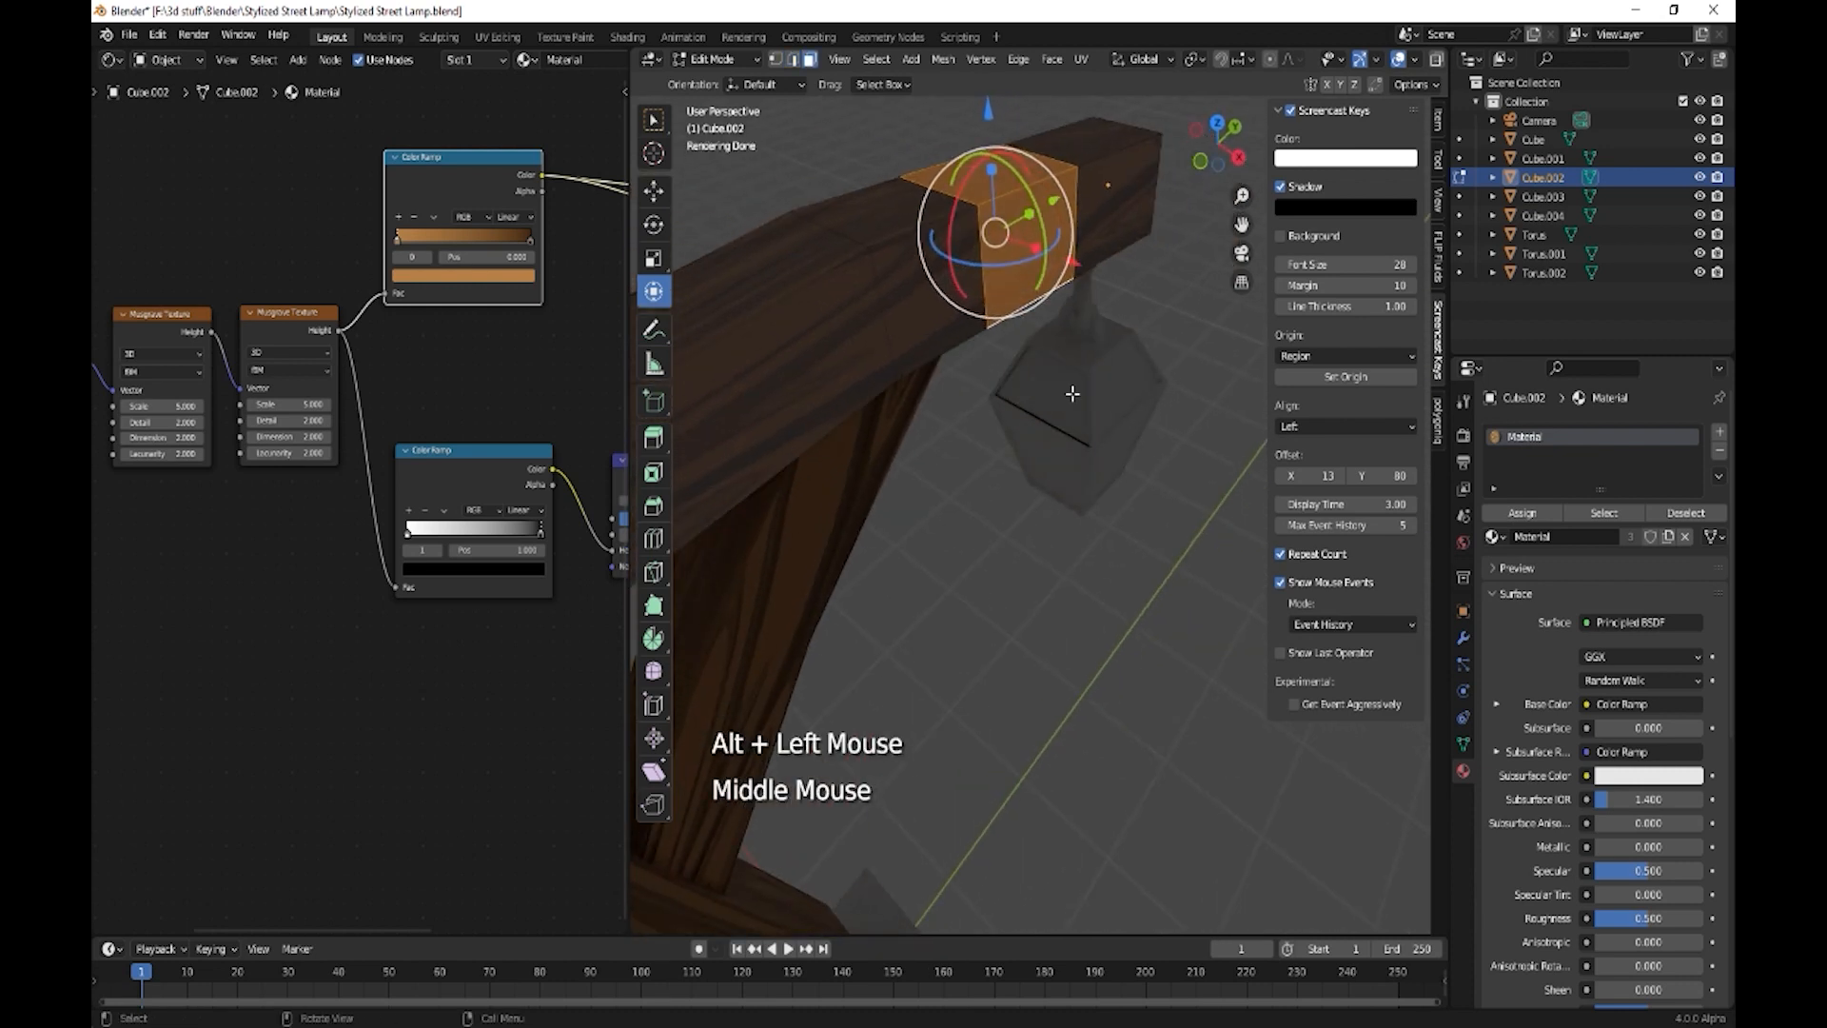
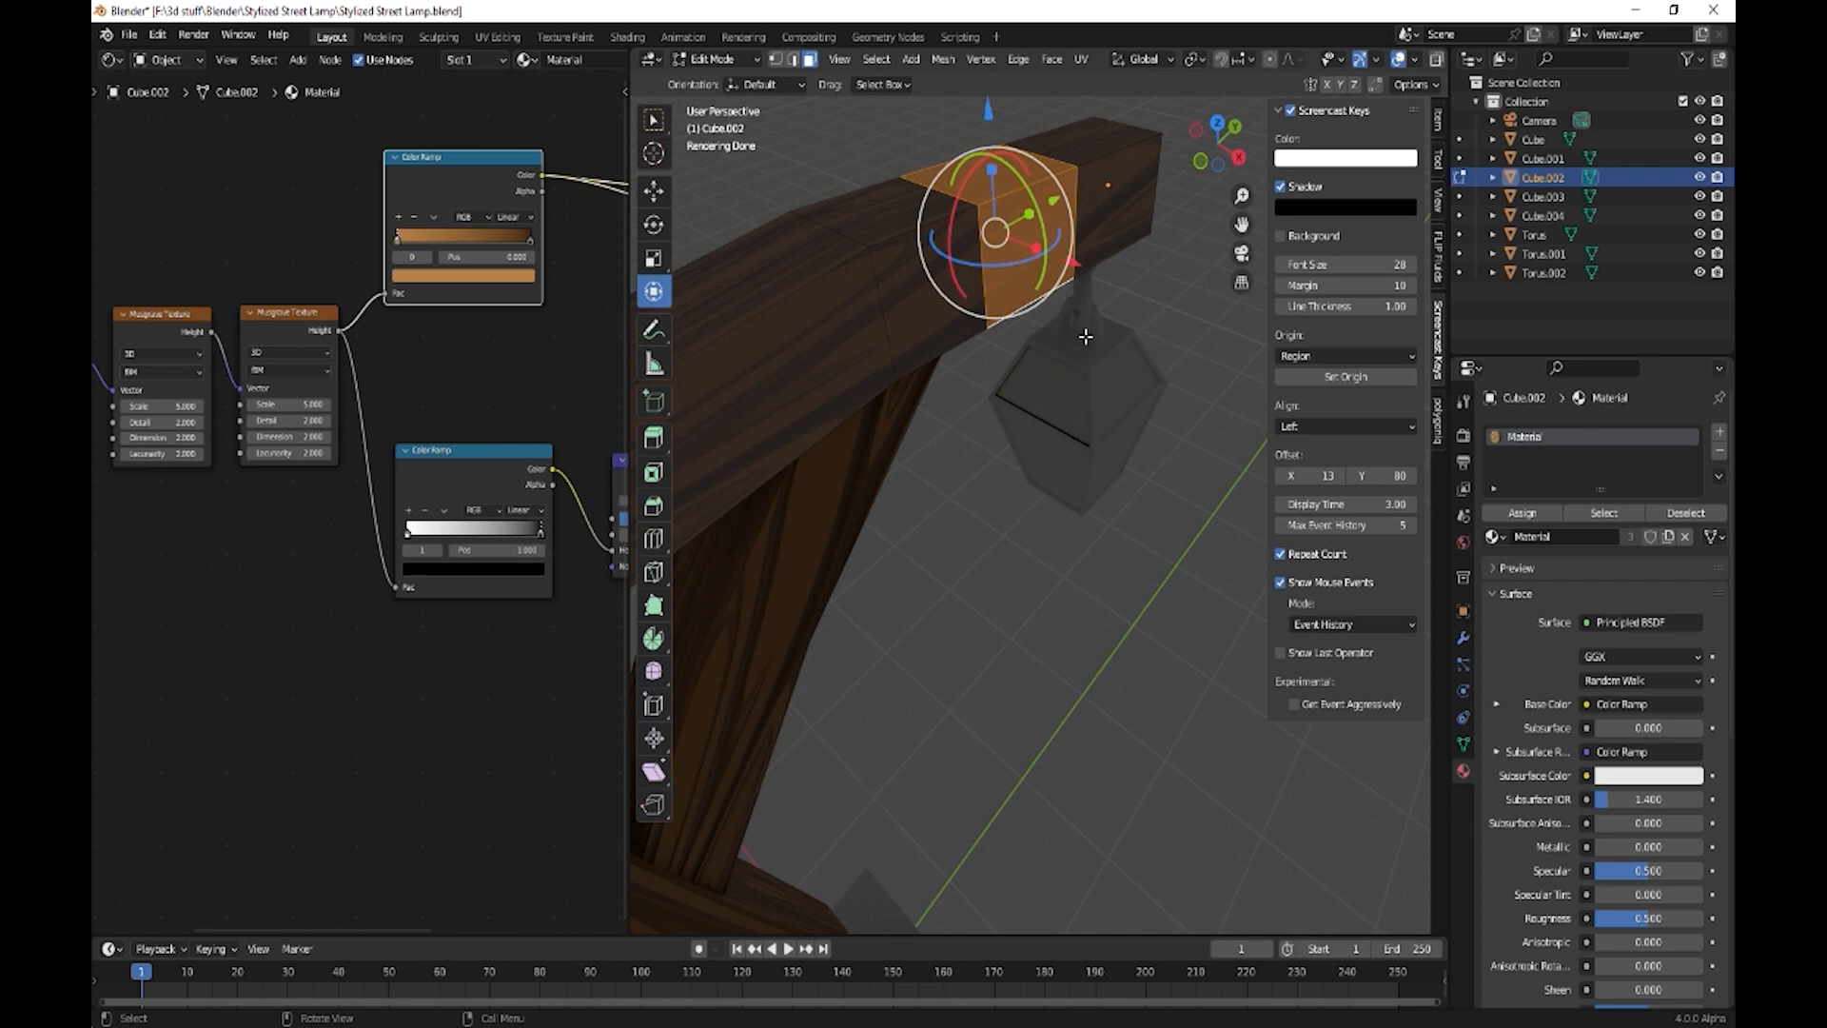
{"action": "key", "text": "e"}
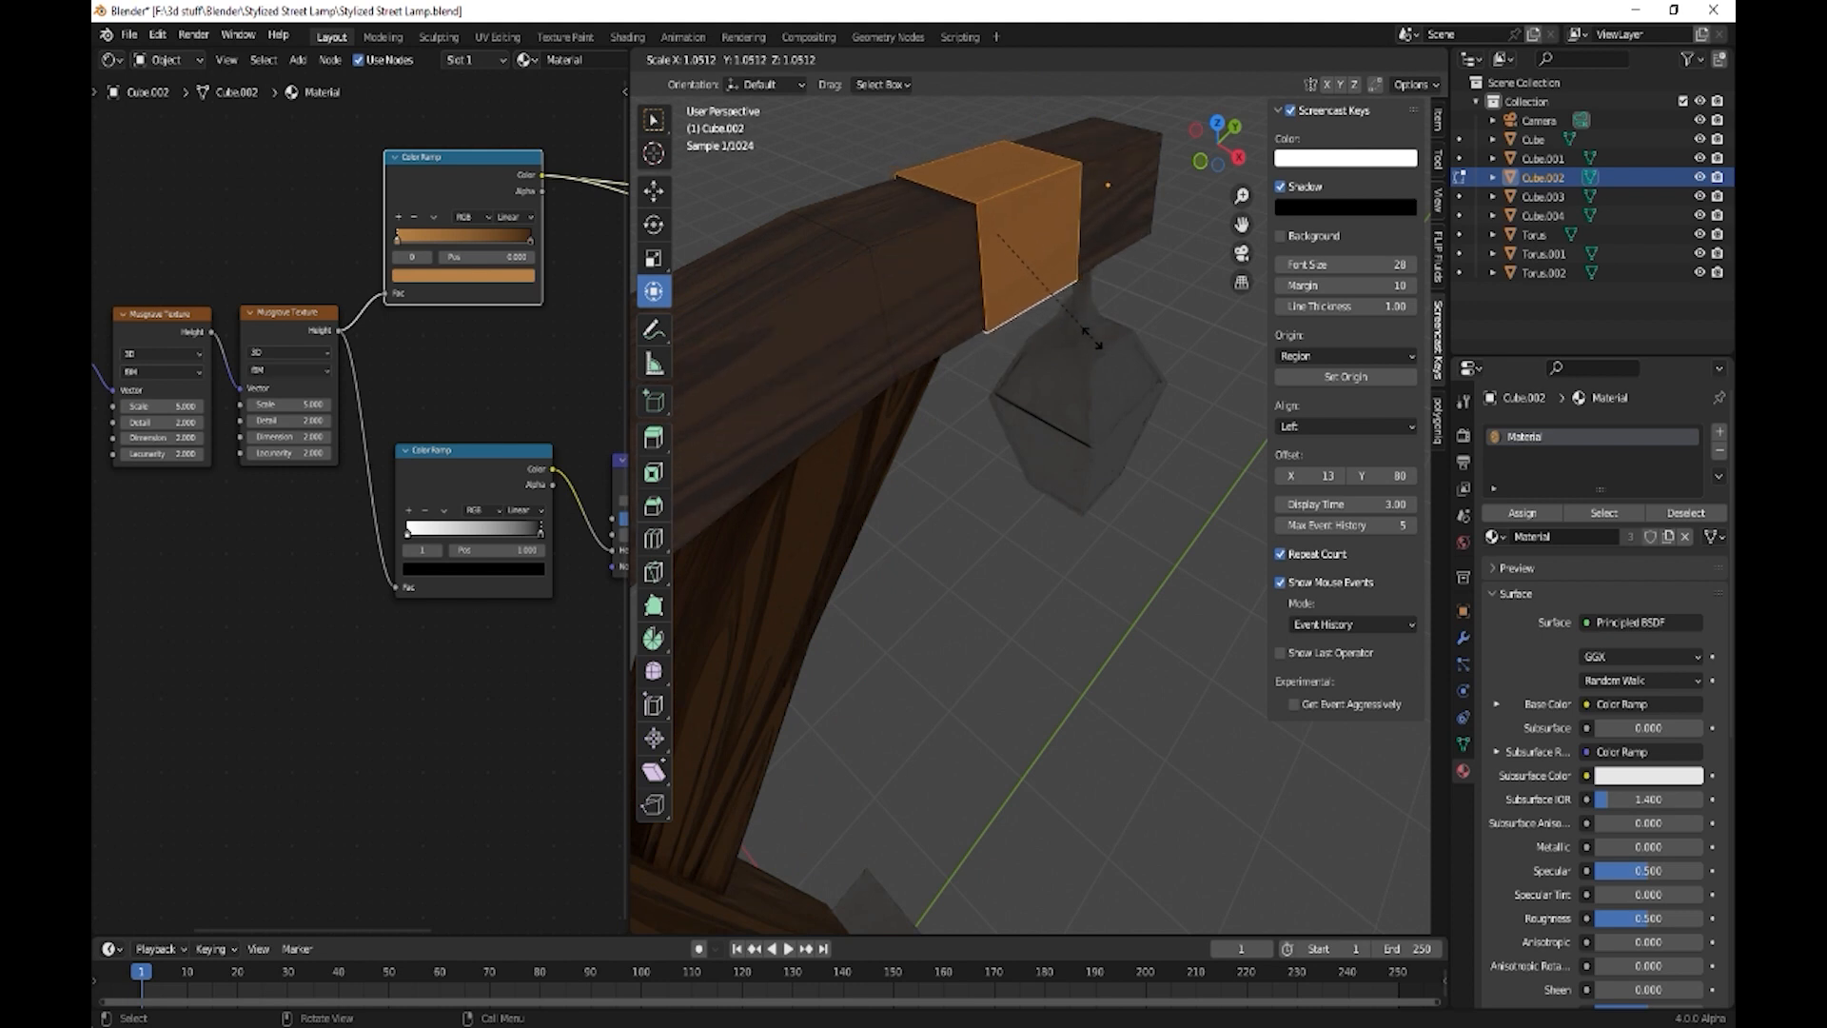
{"action": "left_click", "coordinate": [1089, 354]}
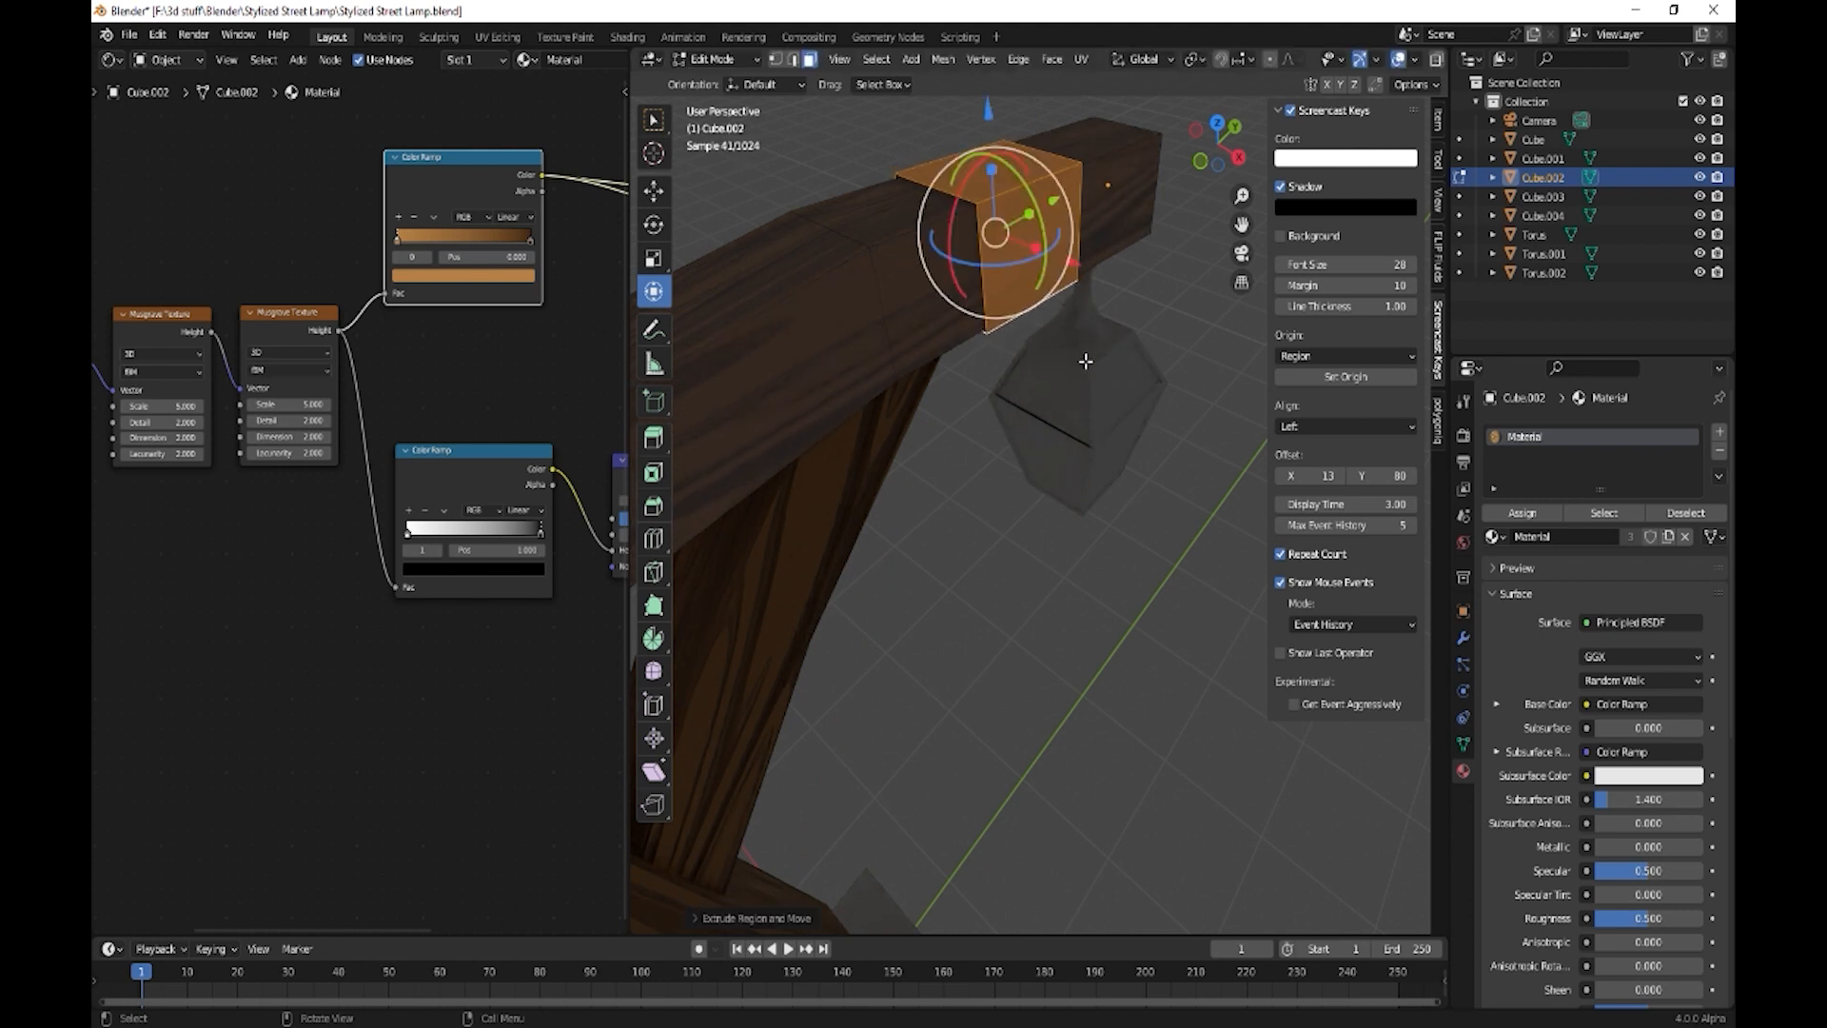
{"action": "middle_click_drag", "start_coordinate": [1089, 355], "coordinate": [864, 524]}
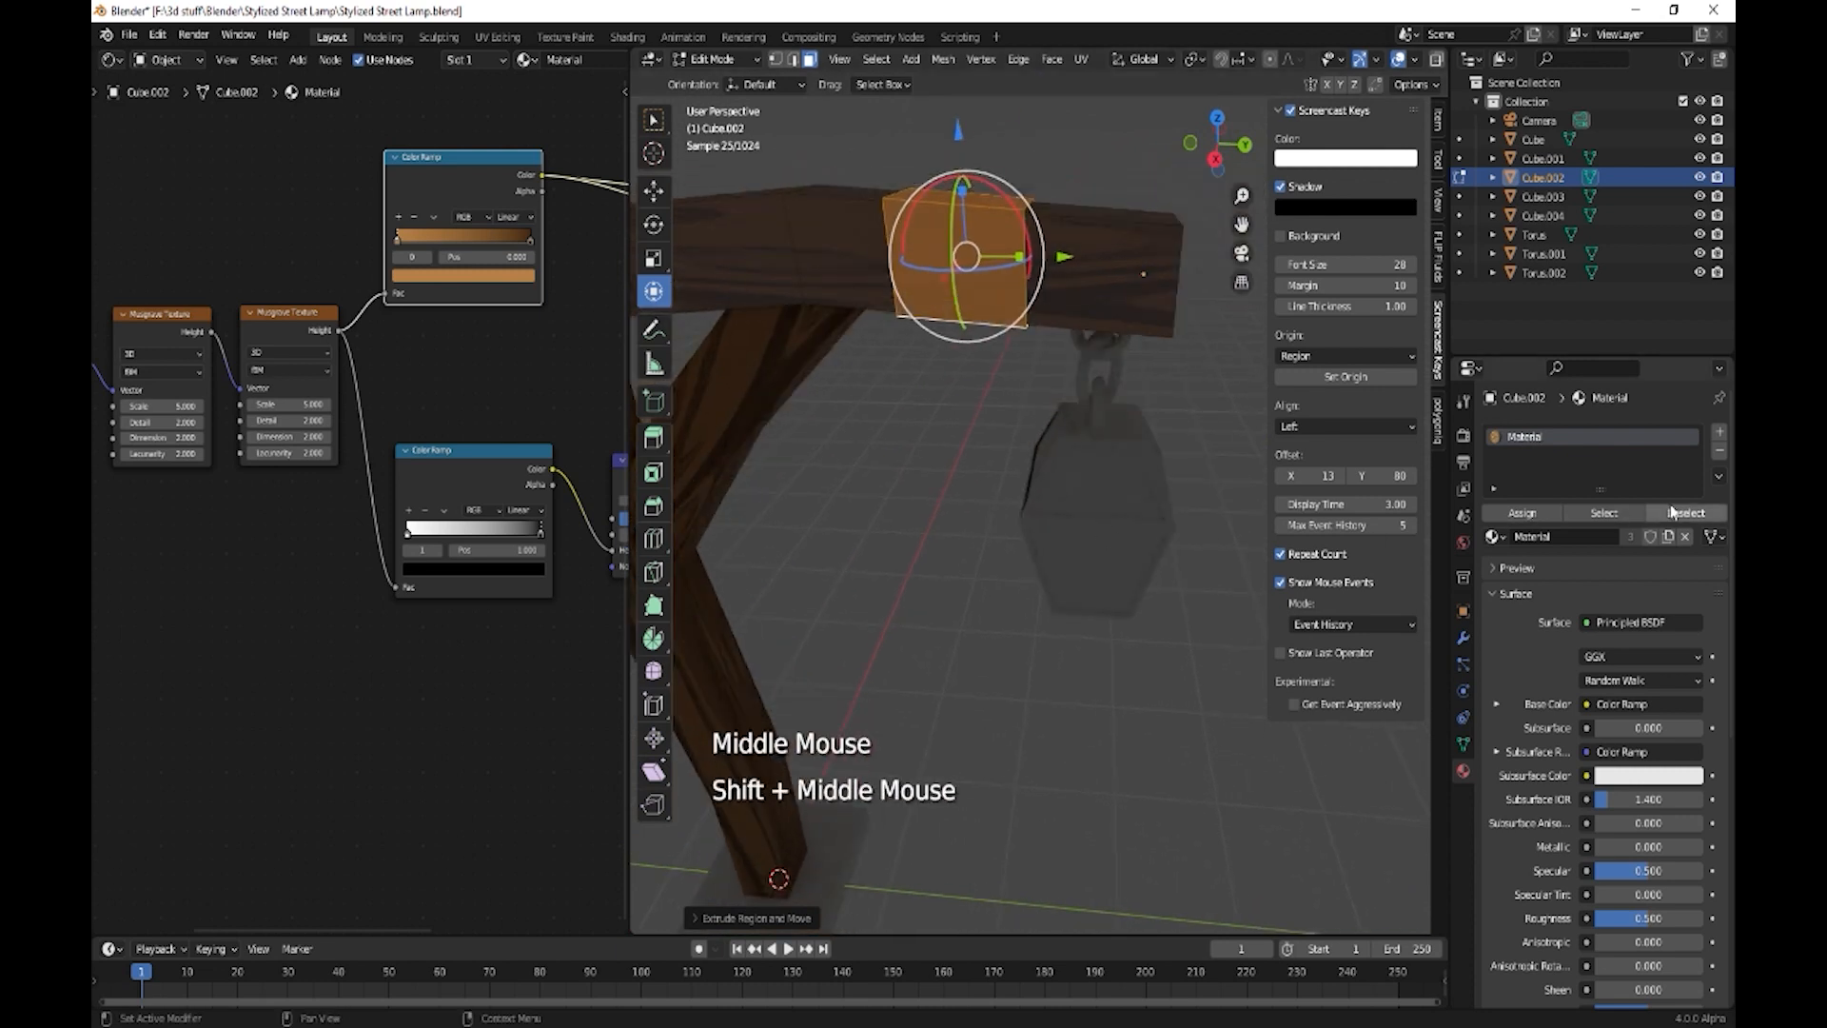
- Add a second material slot with a new grey material (hex 777777) and assign it to the arm's raised band
{"action": "left_click", "coordinate": [1718, 431]}
{"action": "left_click", "coordinate": [1608, 567]}
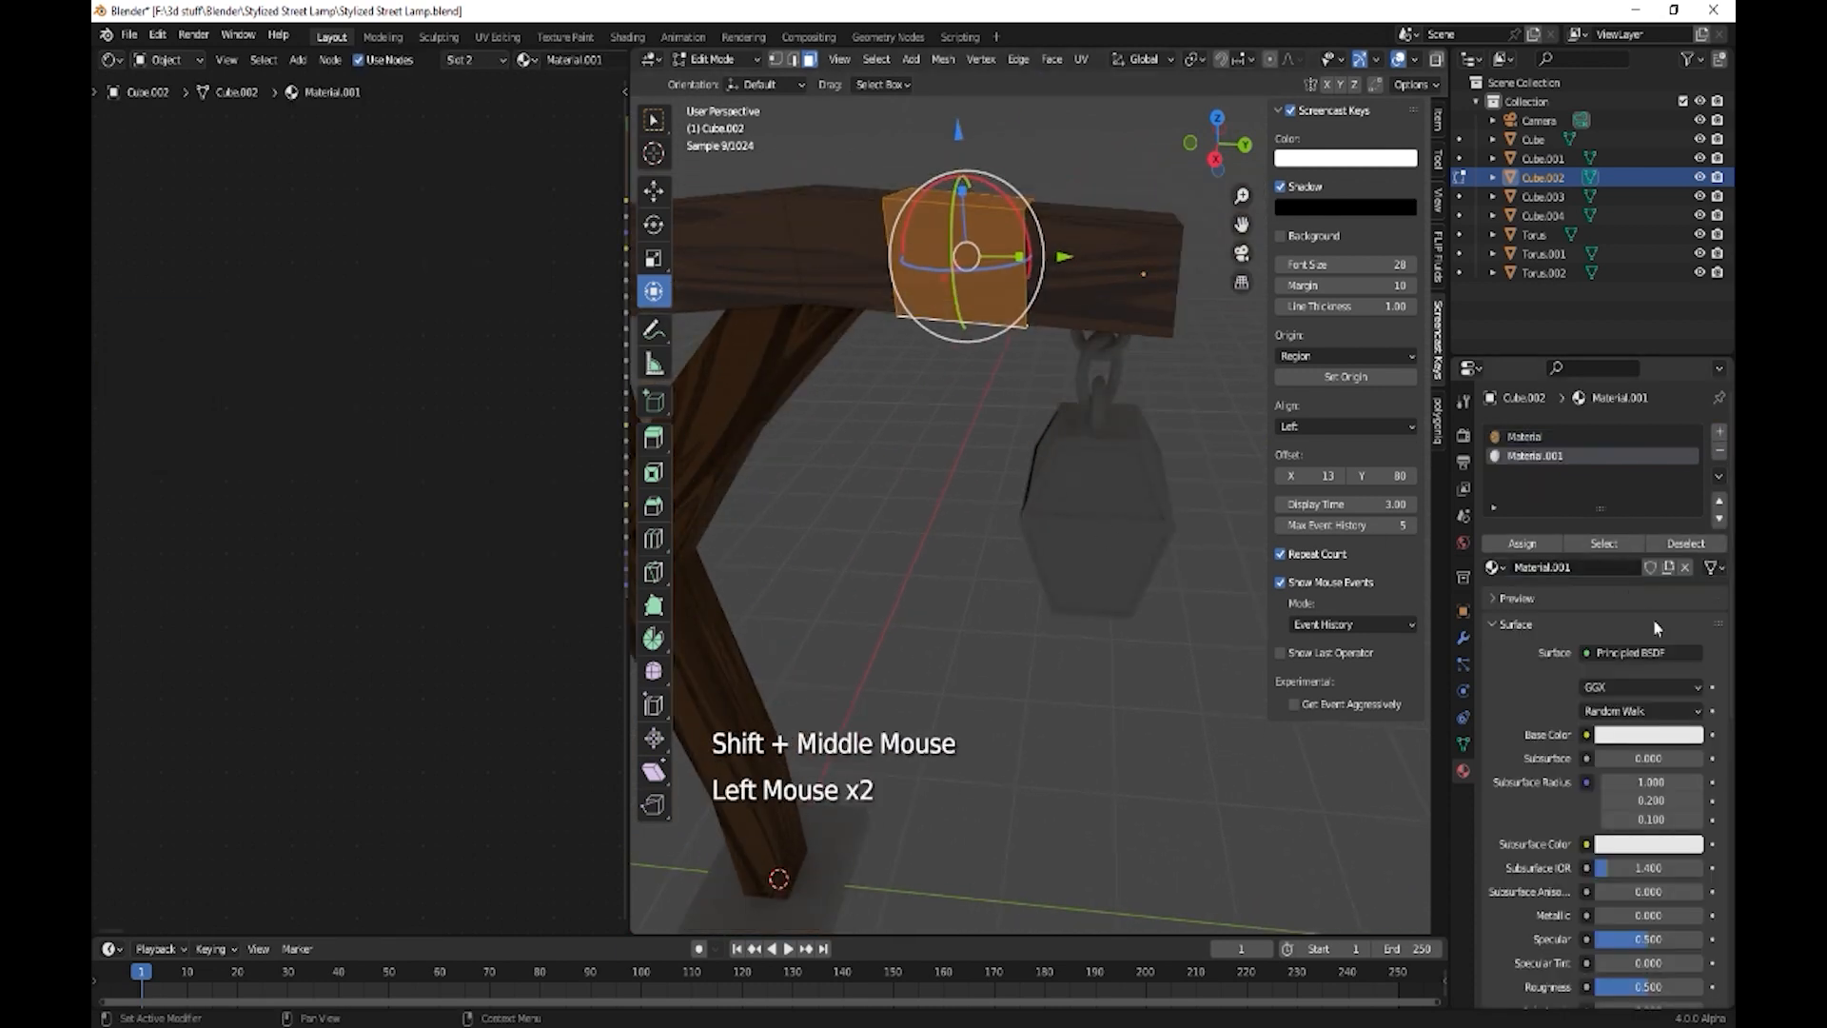
{"action": "left_click", "coordinate": [1665, 736]}
{"action": "left_click", "coordinate": [1691, 543]}
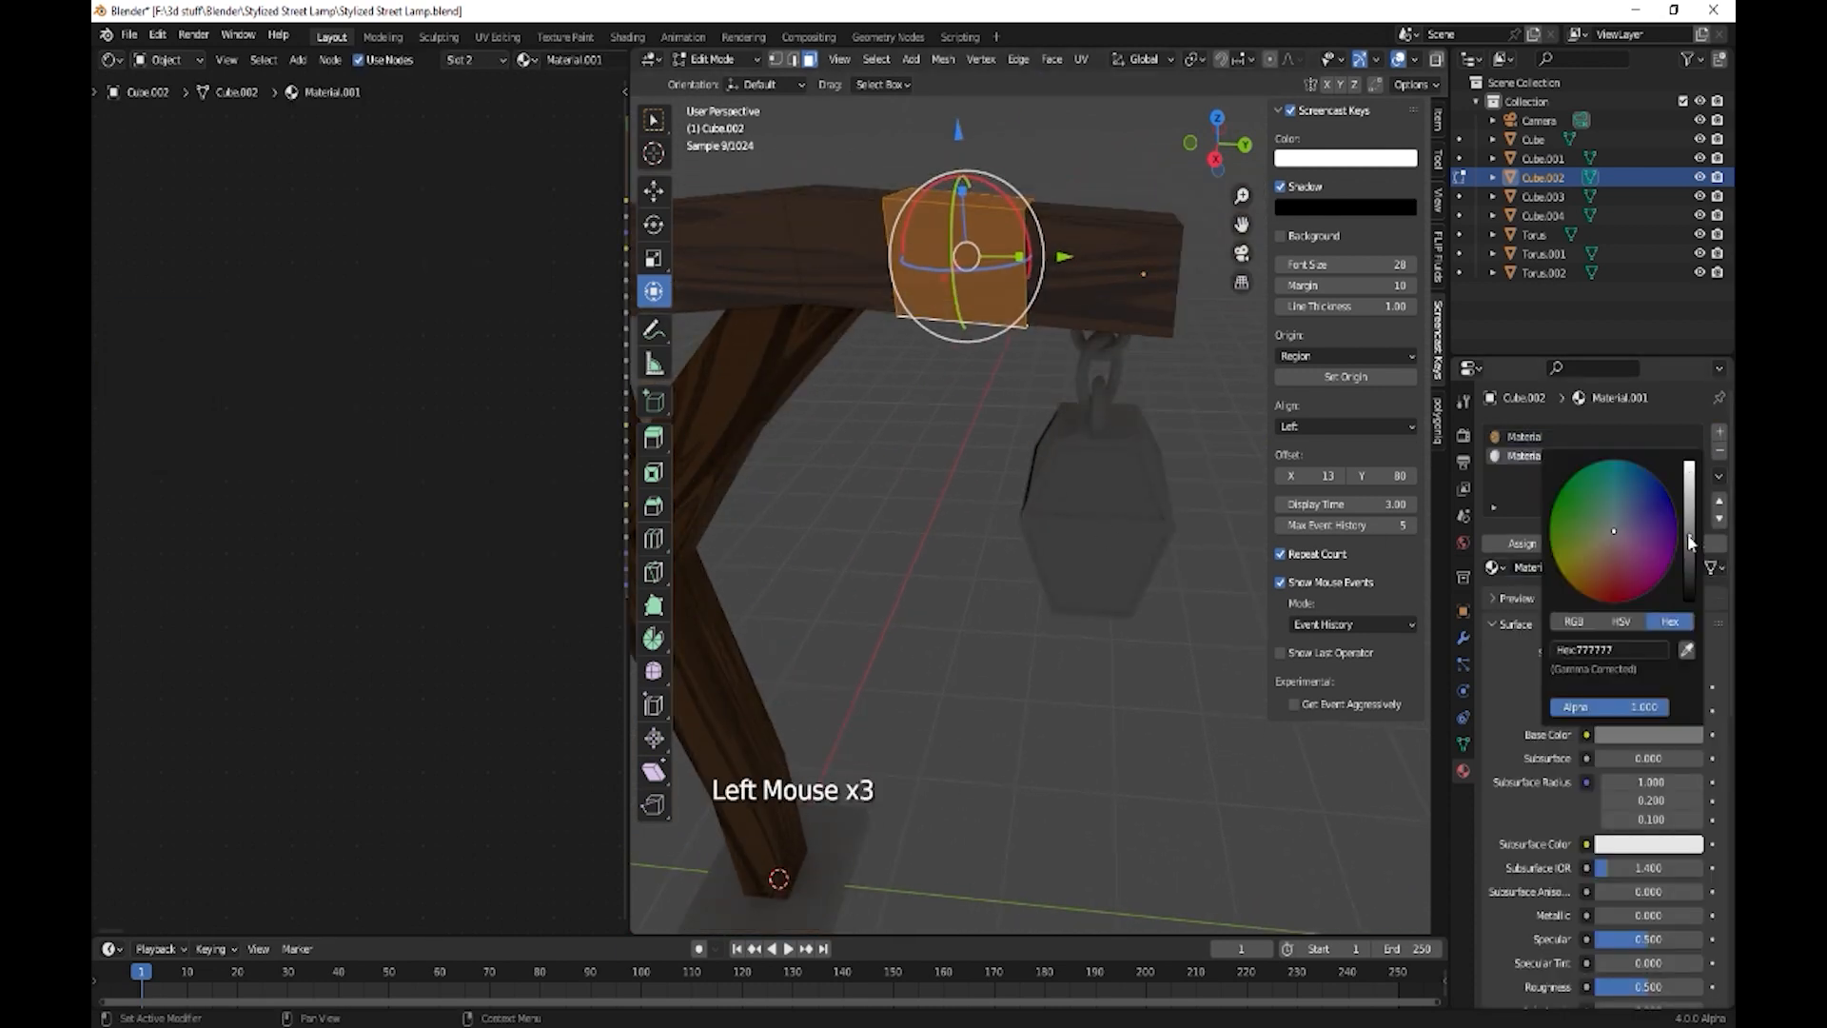
{"action": "left_click", "coordinate": [1521, 546]}
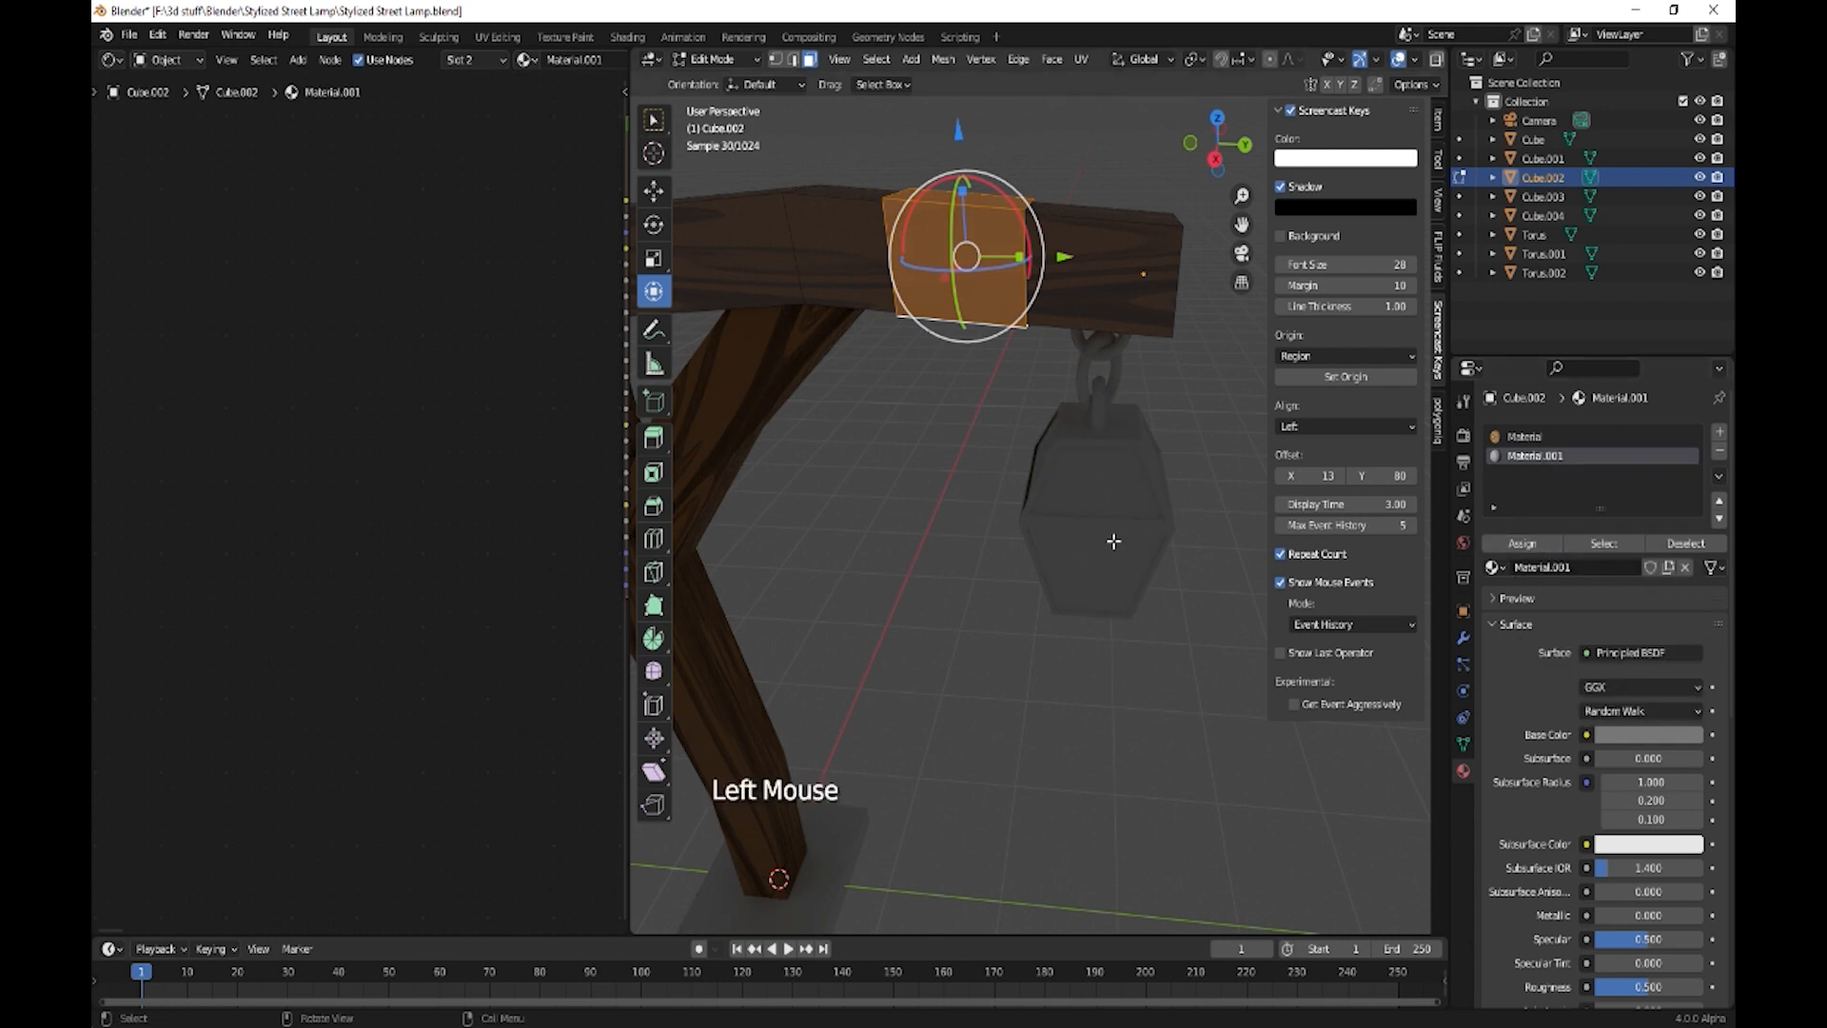
{"action": "key", "text": "Tab"}
{"action": "key", "text": "Tab"}
- Add two loop cuts around the middle section of the vertical post and slide them slightly along it
{"action": "middle_click_drag", "start_coordinate": [930, 693], "coordinate": [1060, 628], "text": "shift"}
{"action": "left_click", "coordinate": [918, 559]}
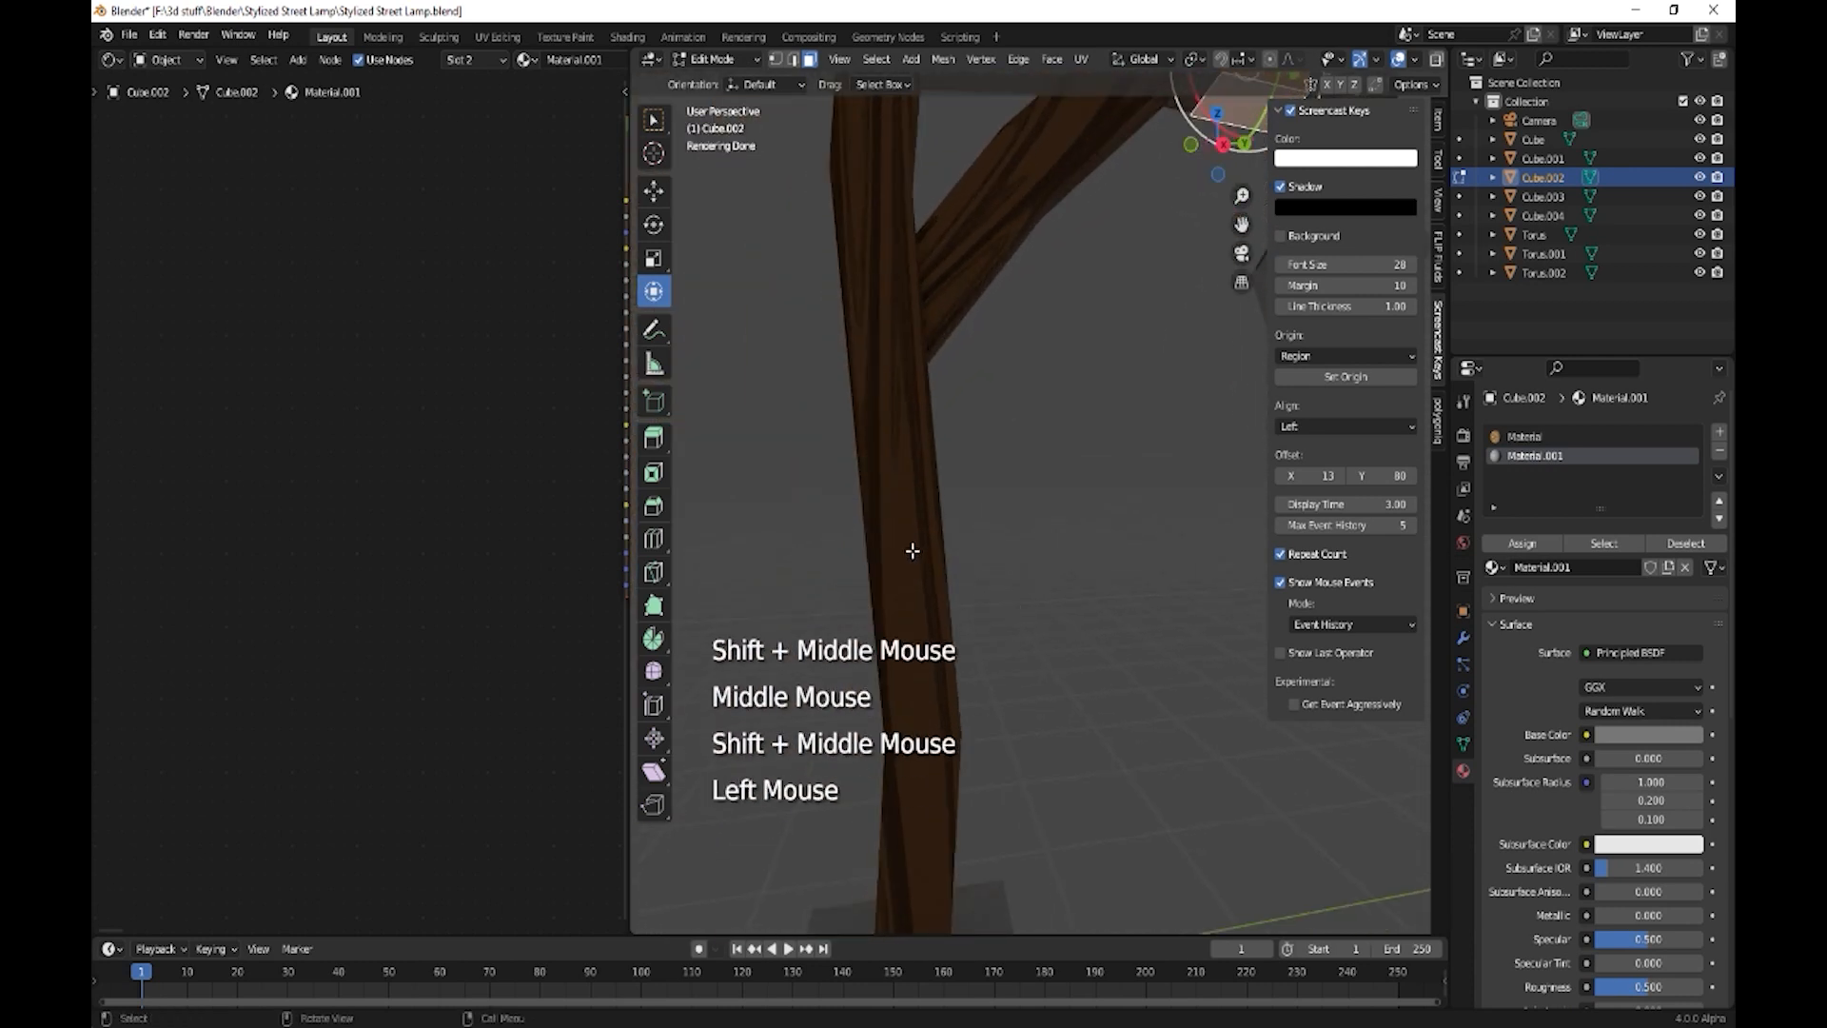
{"action": "key", "text": "Tab"}
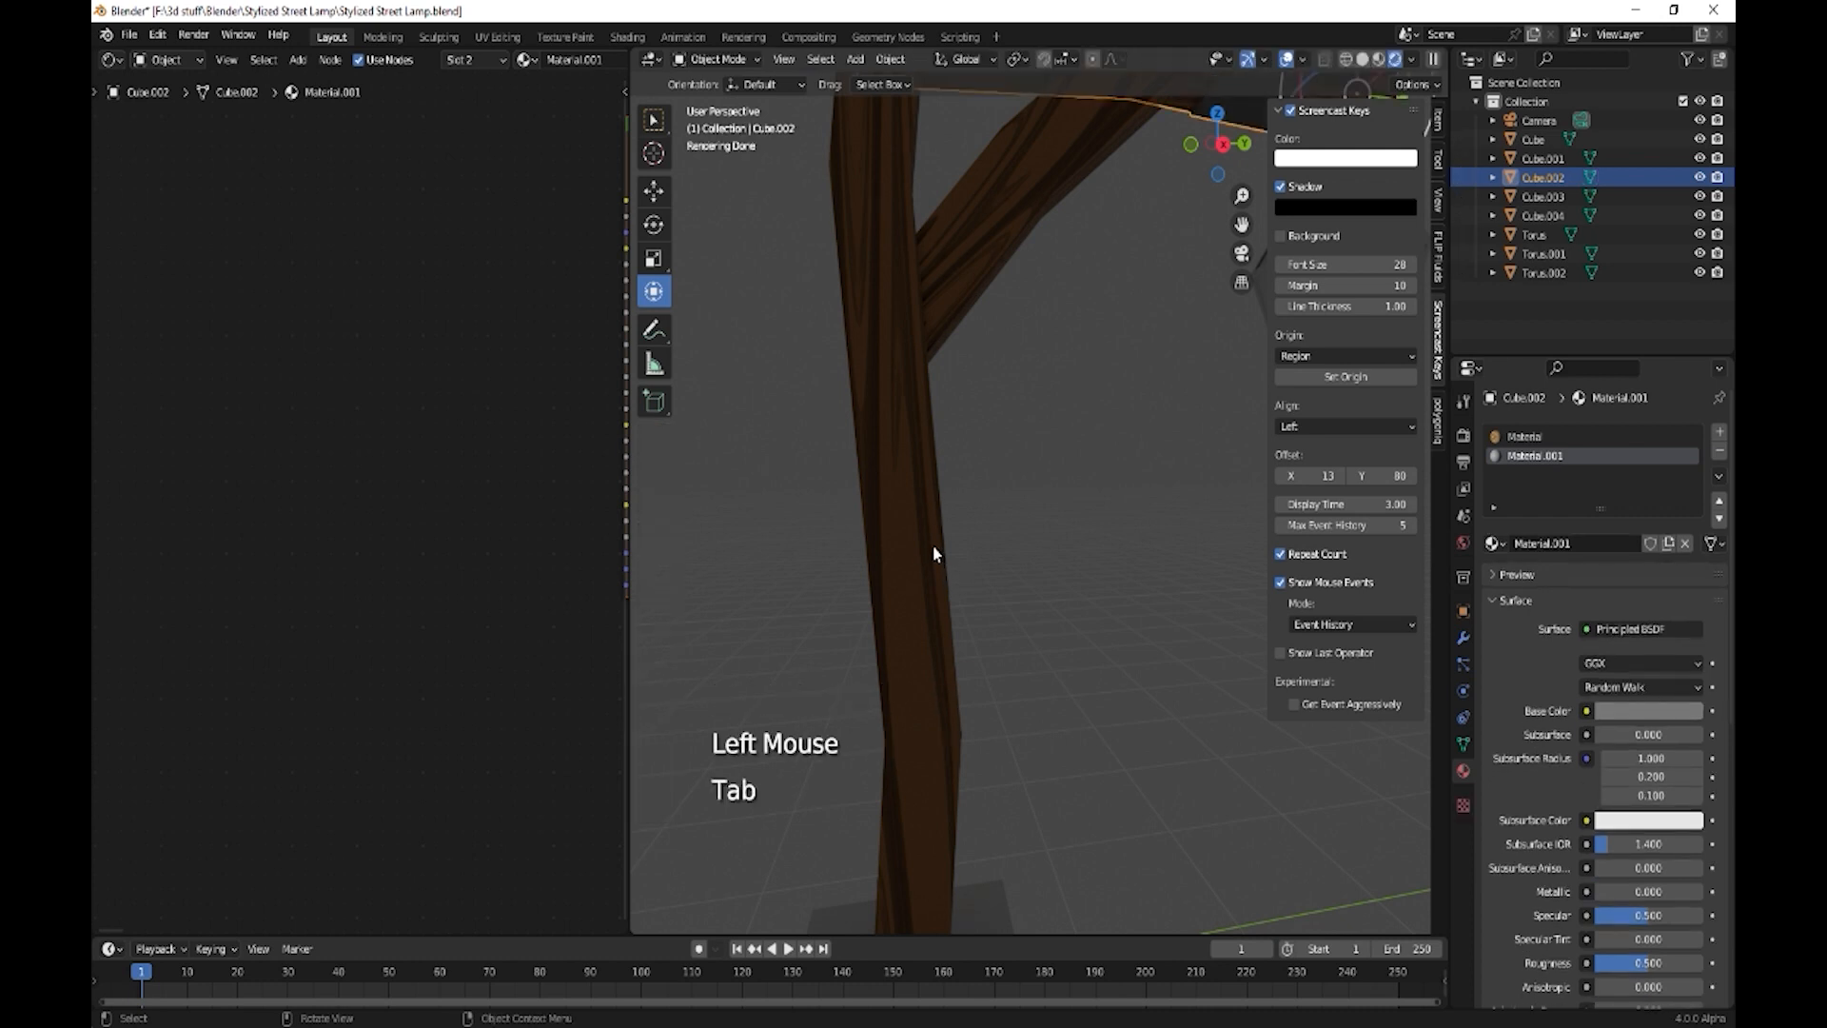
{"action": "left_click", "coordinate": [941, 569]}
{"action": "key", "text": "Tab"}
{"action": "key", "text": "ctrl+r"}
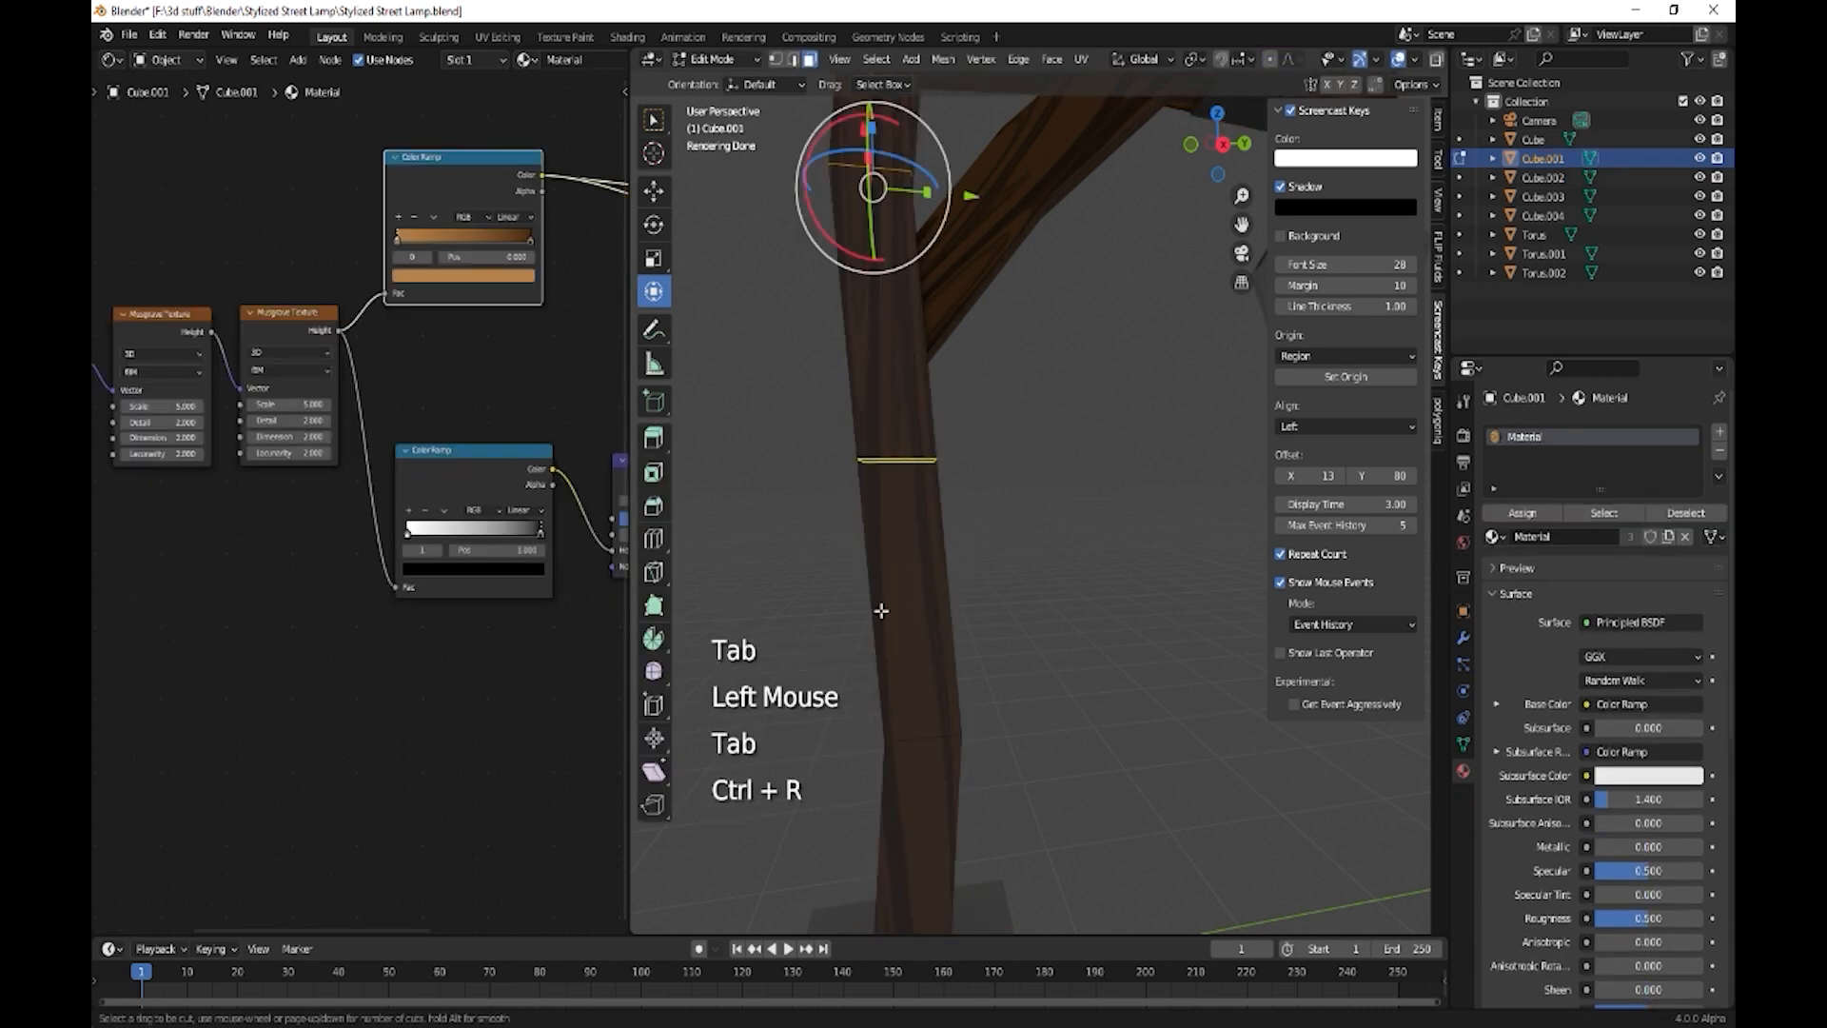
{"action": "scroll", "coordinate": [885, 604], "scroll_direction": "up", "scroll_amount": 1}
{"action": "left_click", "coordinate": [881, 611]}
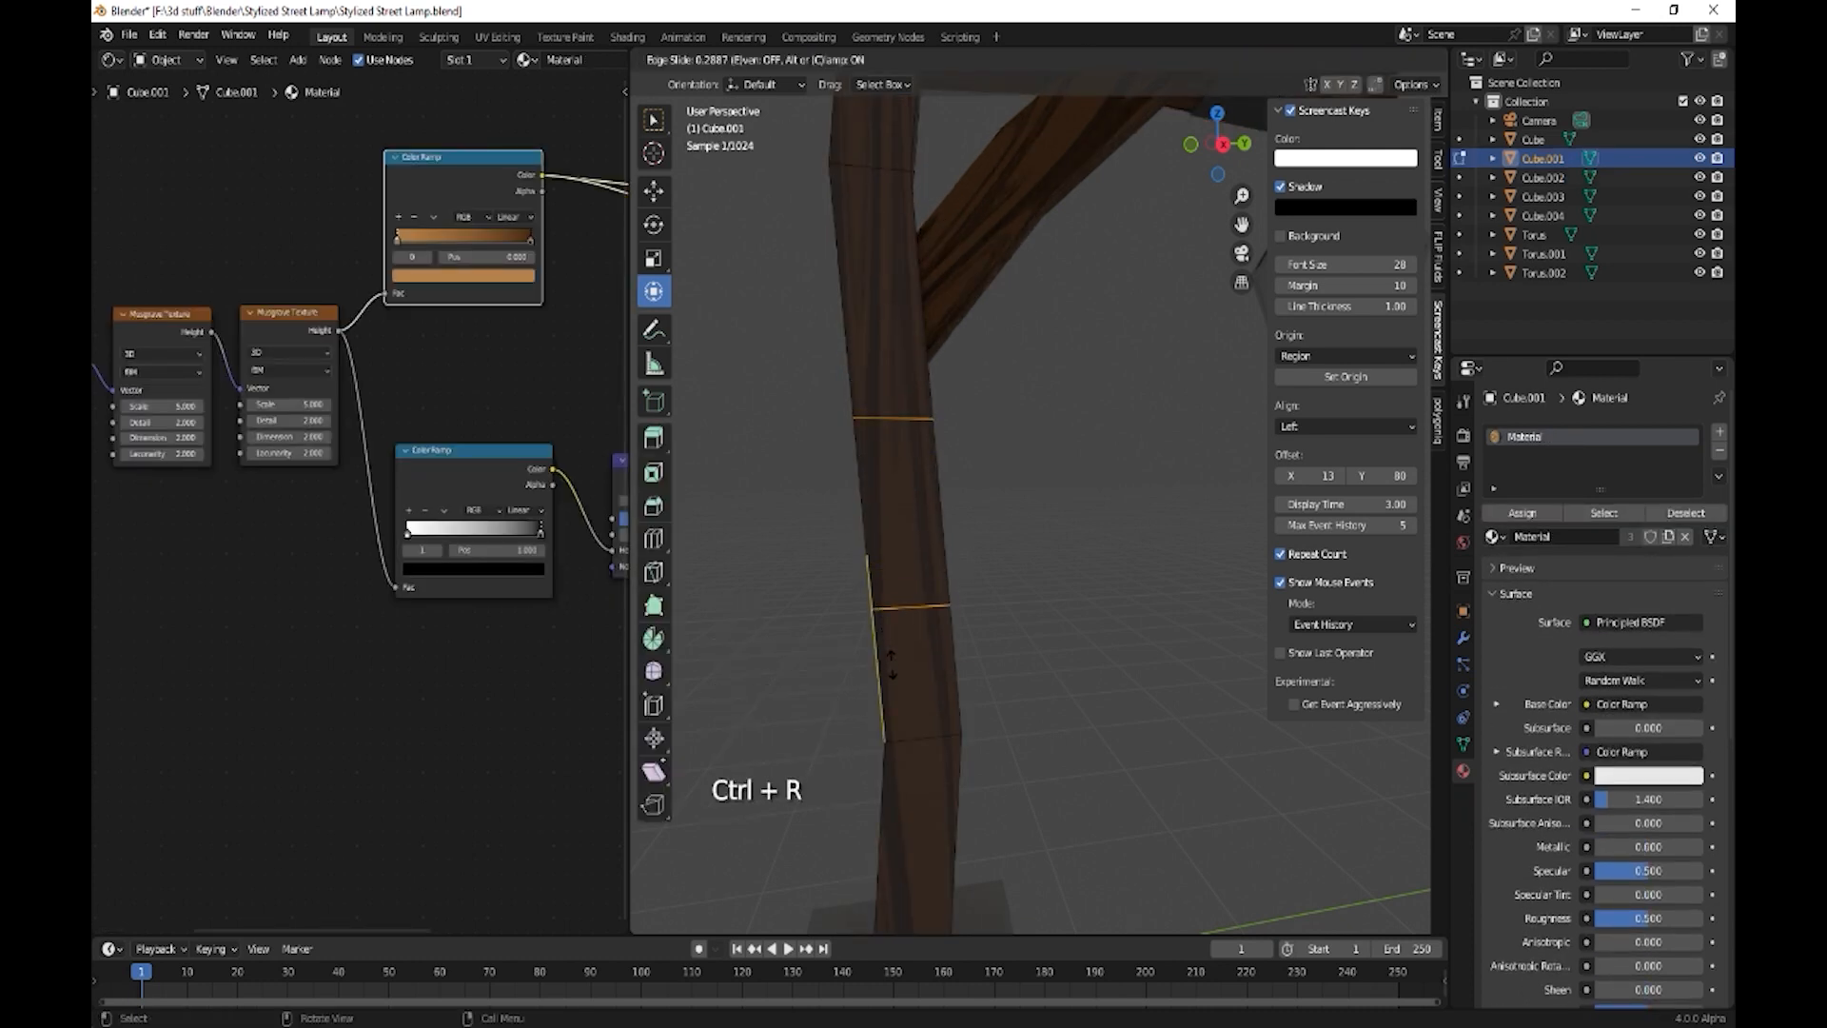
{"action": "left_click", "coordinate": [889, 670]}
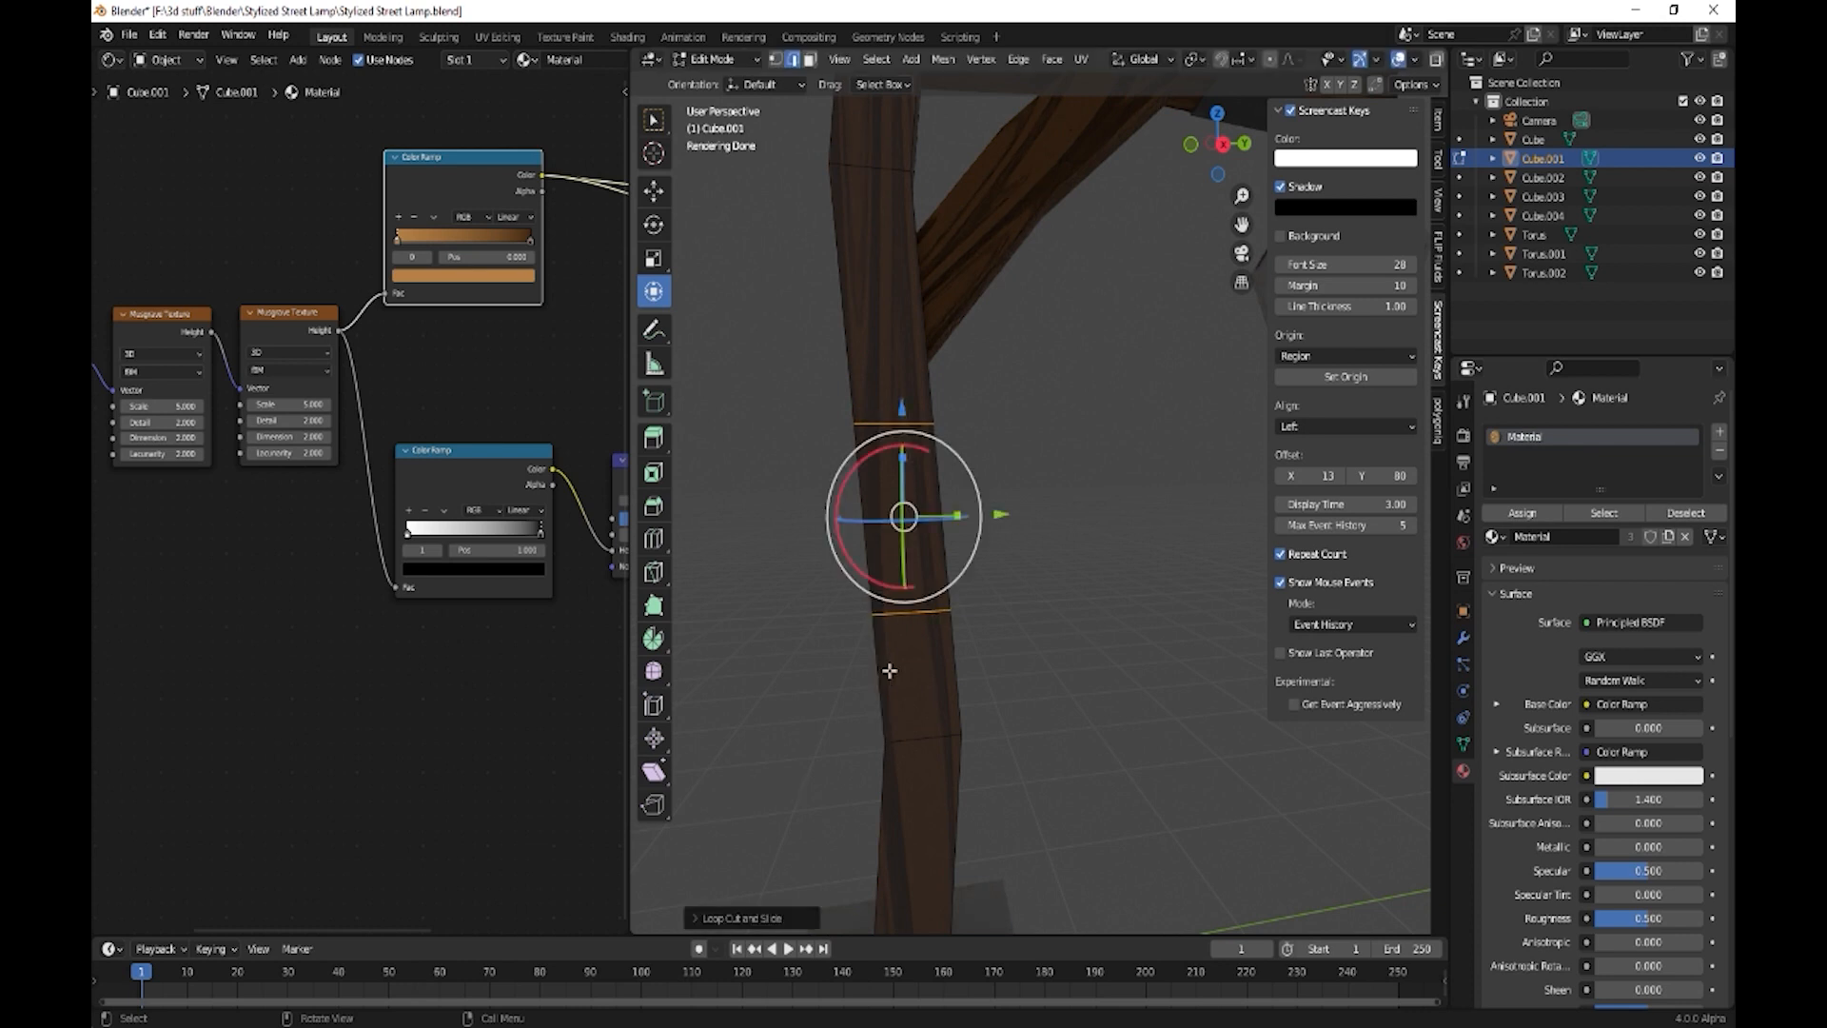
- Edge-slide the post's lower new loop upward to narrow the band between the two loops
{"action": "left_click", "coordinate": [931, 625], "text": "alt"}
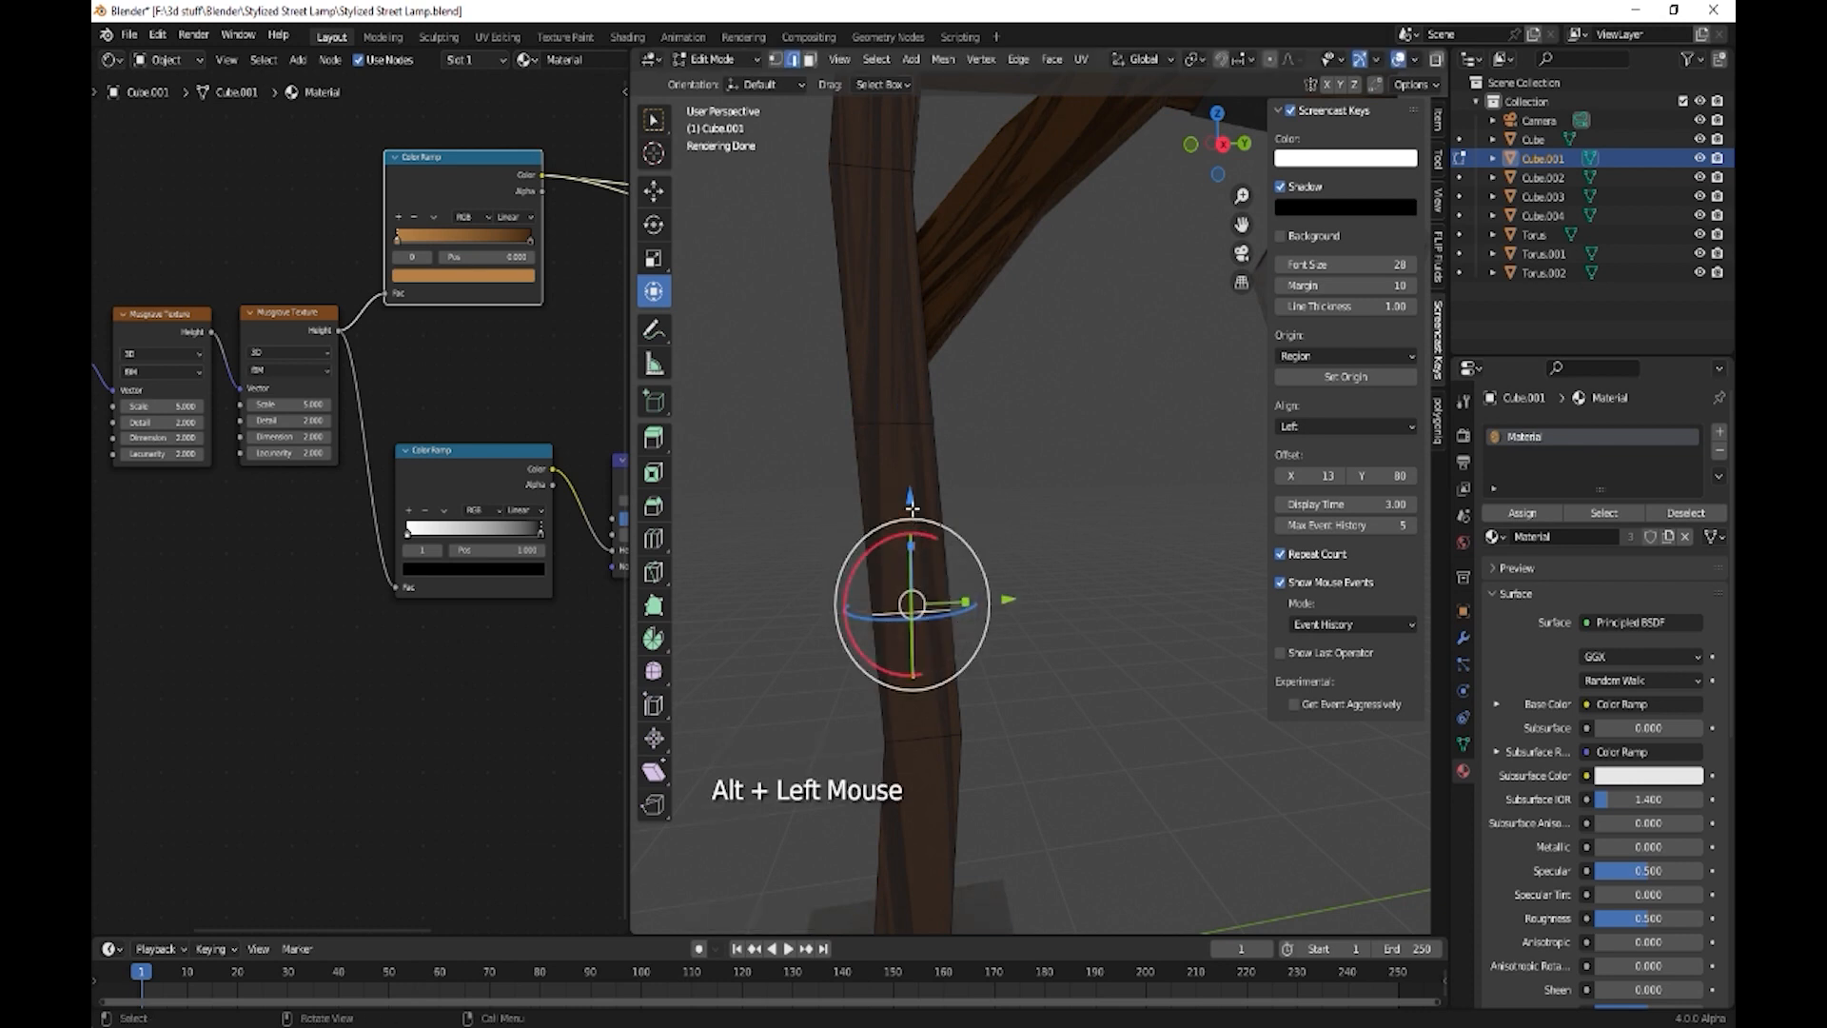
{"action": "key", "text": "g"}
{"action": "key", "text": "g"}
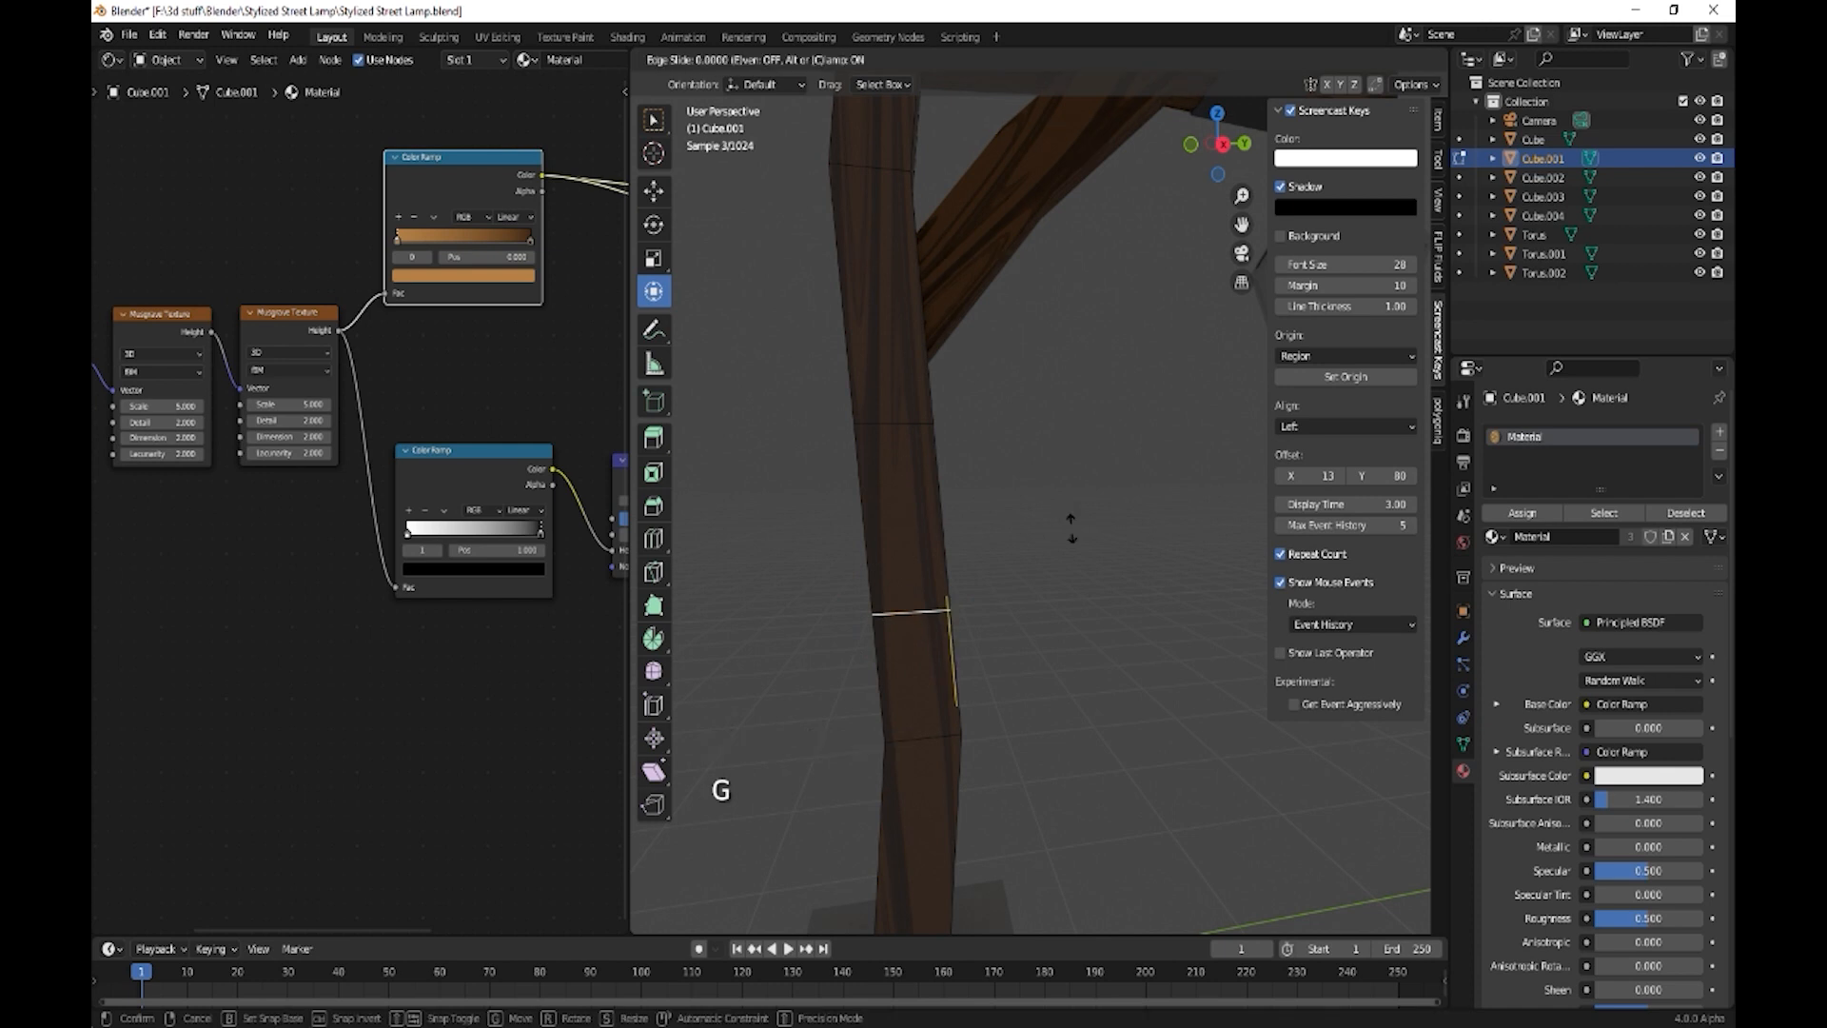
{"action": "left_click", "coordinate": [1060, 457]}
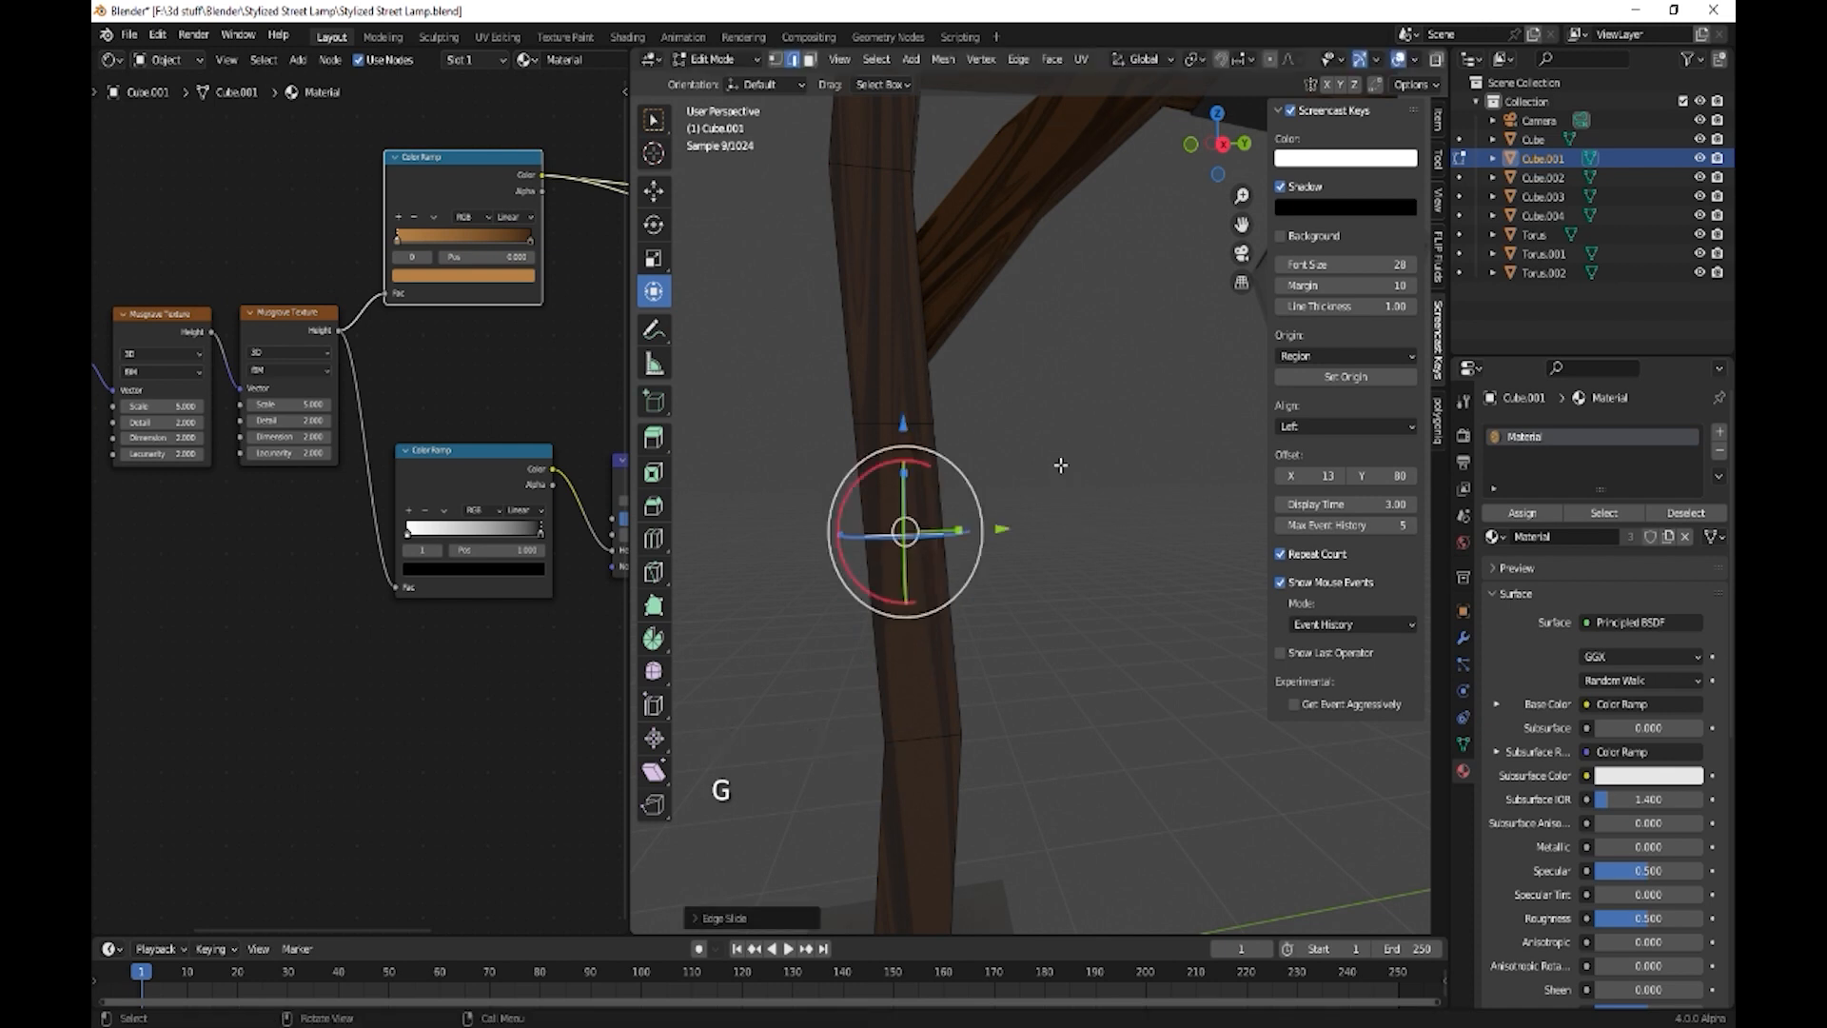
- Extrude the face band between the post's two new loops and scale it outward to about 1.07 as a raised collar
{"action": "left_click", "coordinate": [937, 476], "text": "alt"}
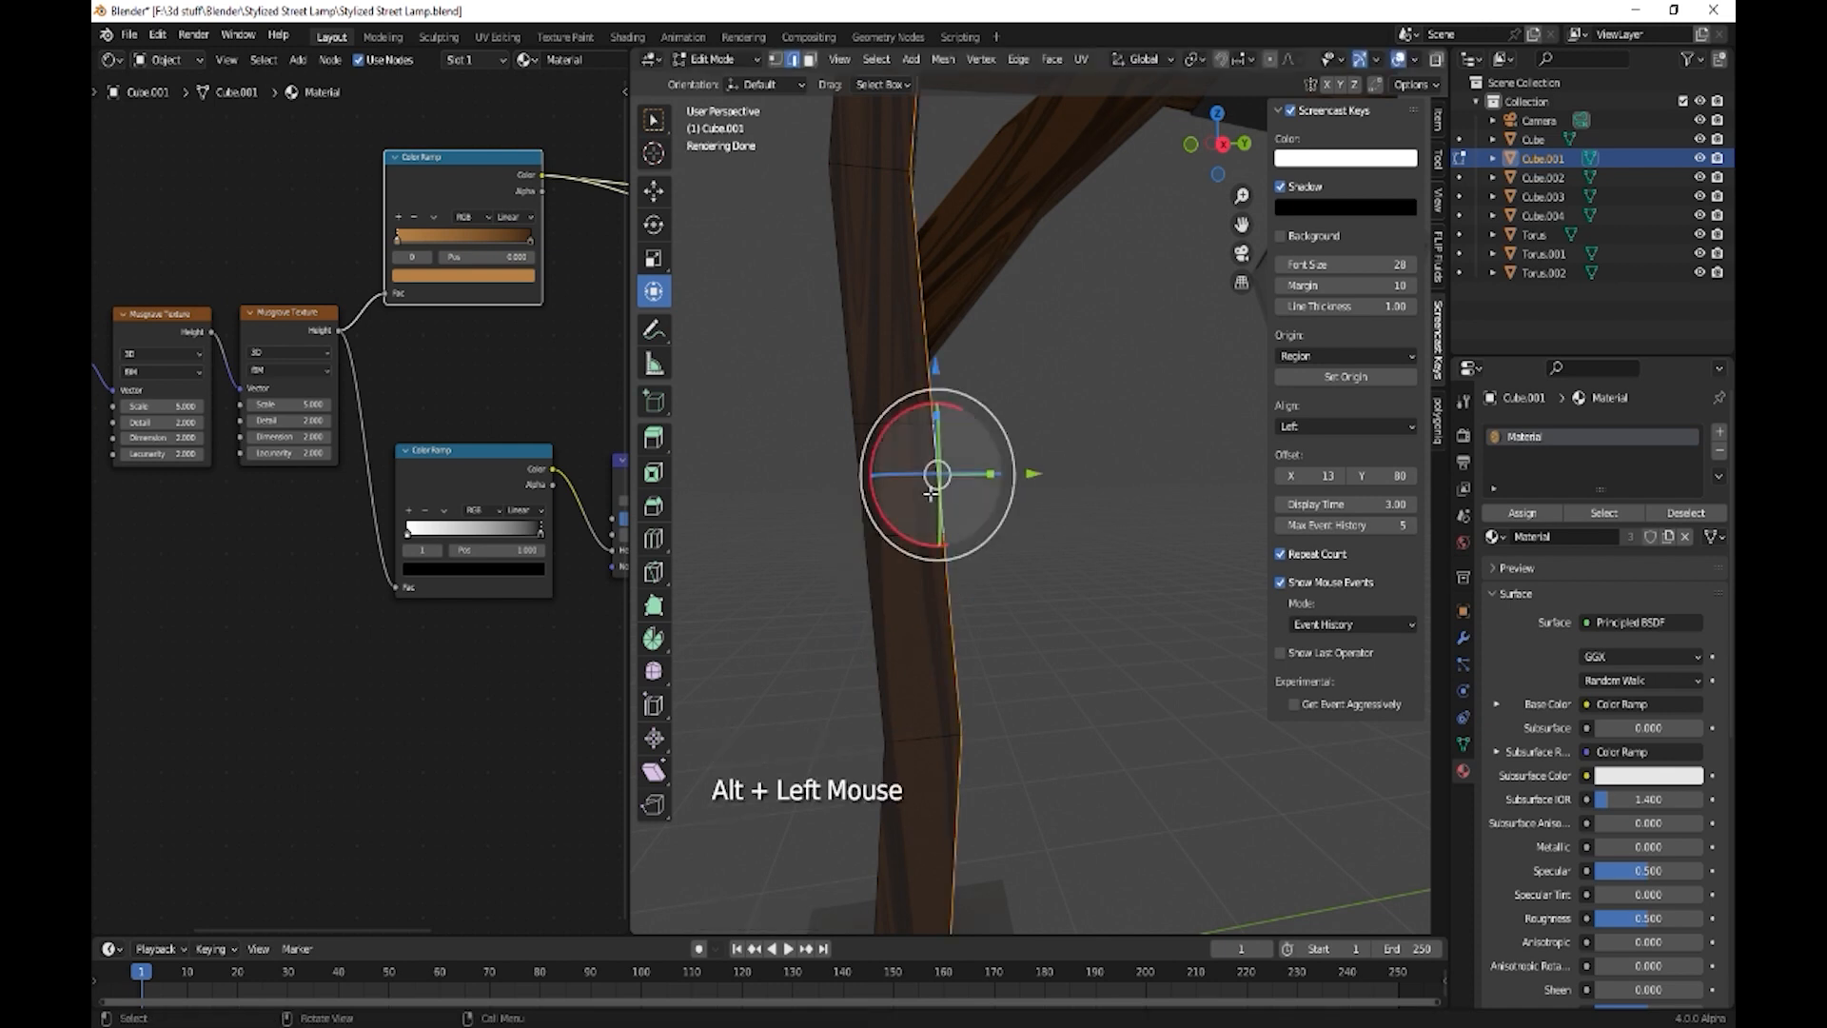
{"action": "key", "text": "3"}
{"action": "left_click", "coordinate": [930, 494], "text": "alt"}
{"action": "middle_click_drag", "start_coordinate": [980, 541], "coordinate": [1137, 578]}
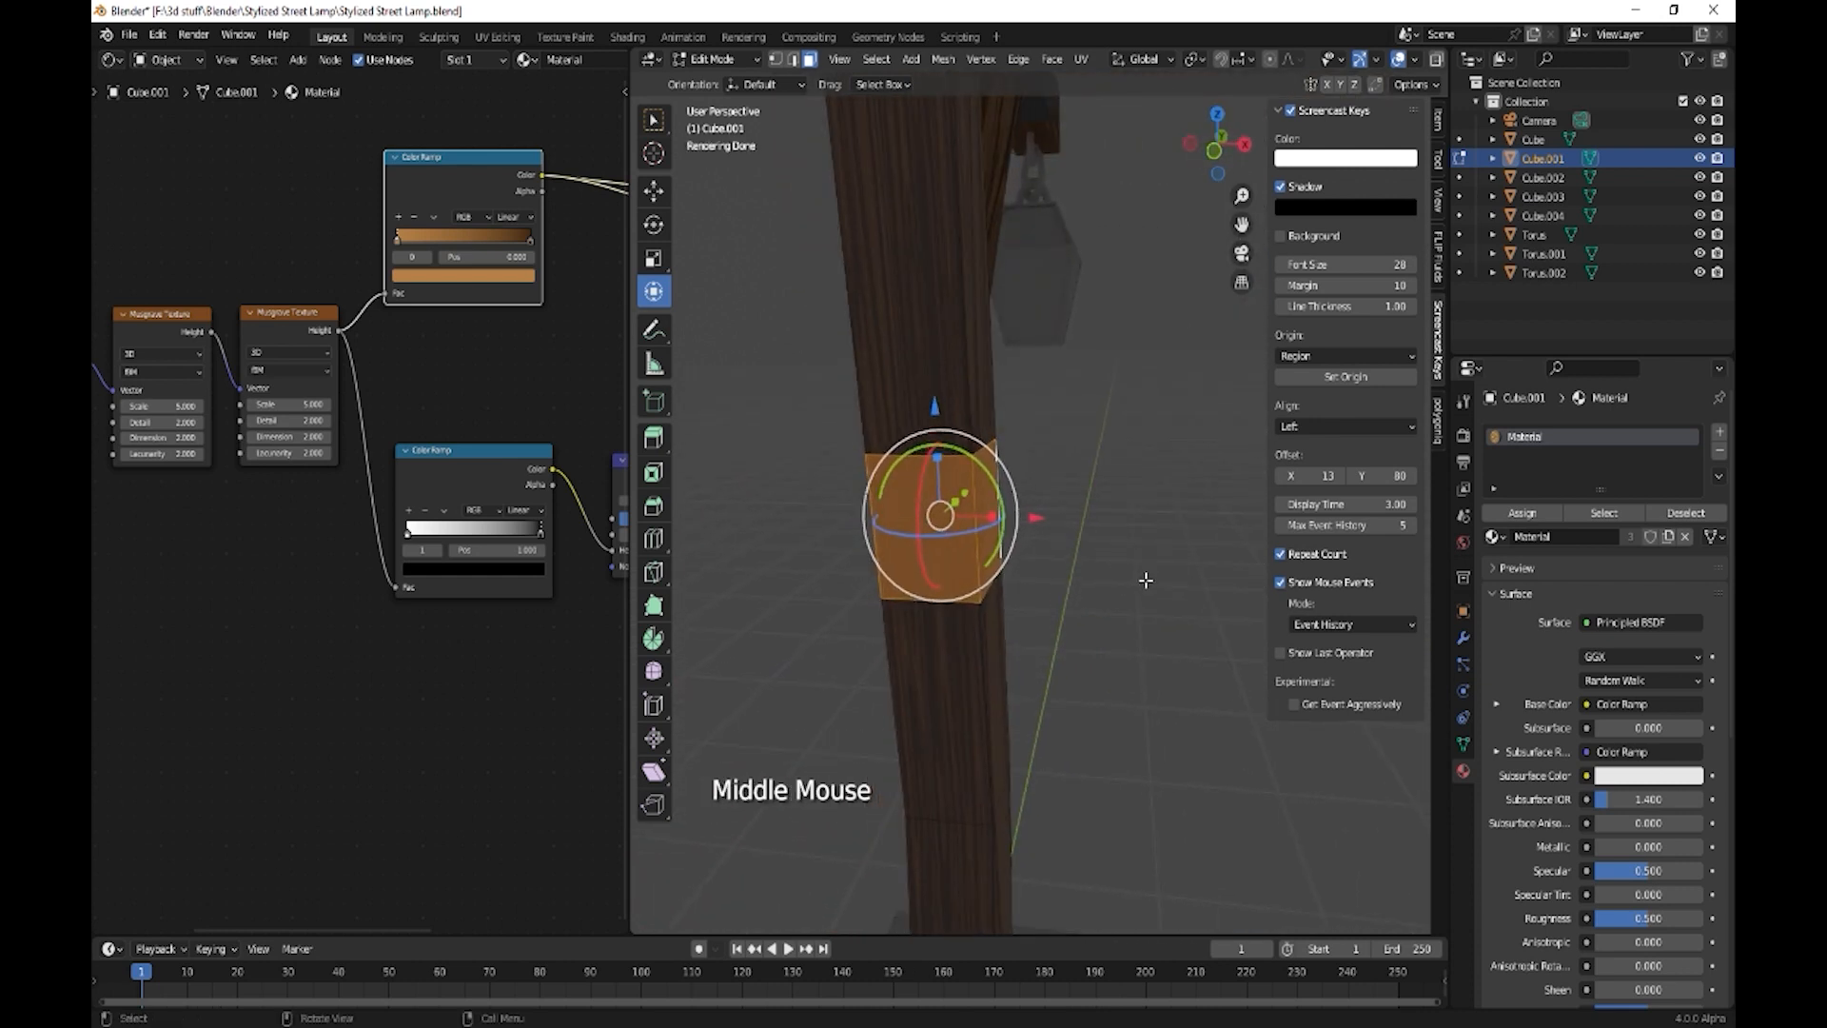
{"action": "key", "text": "e"}
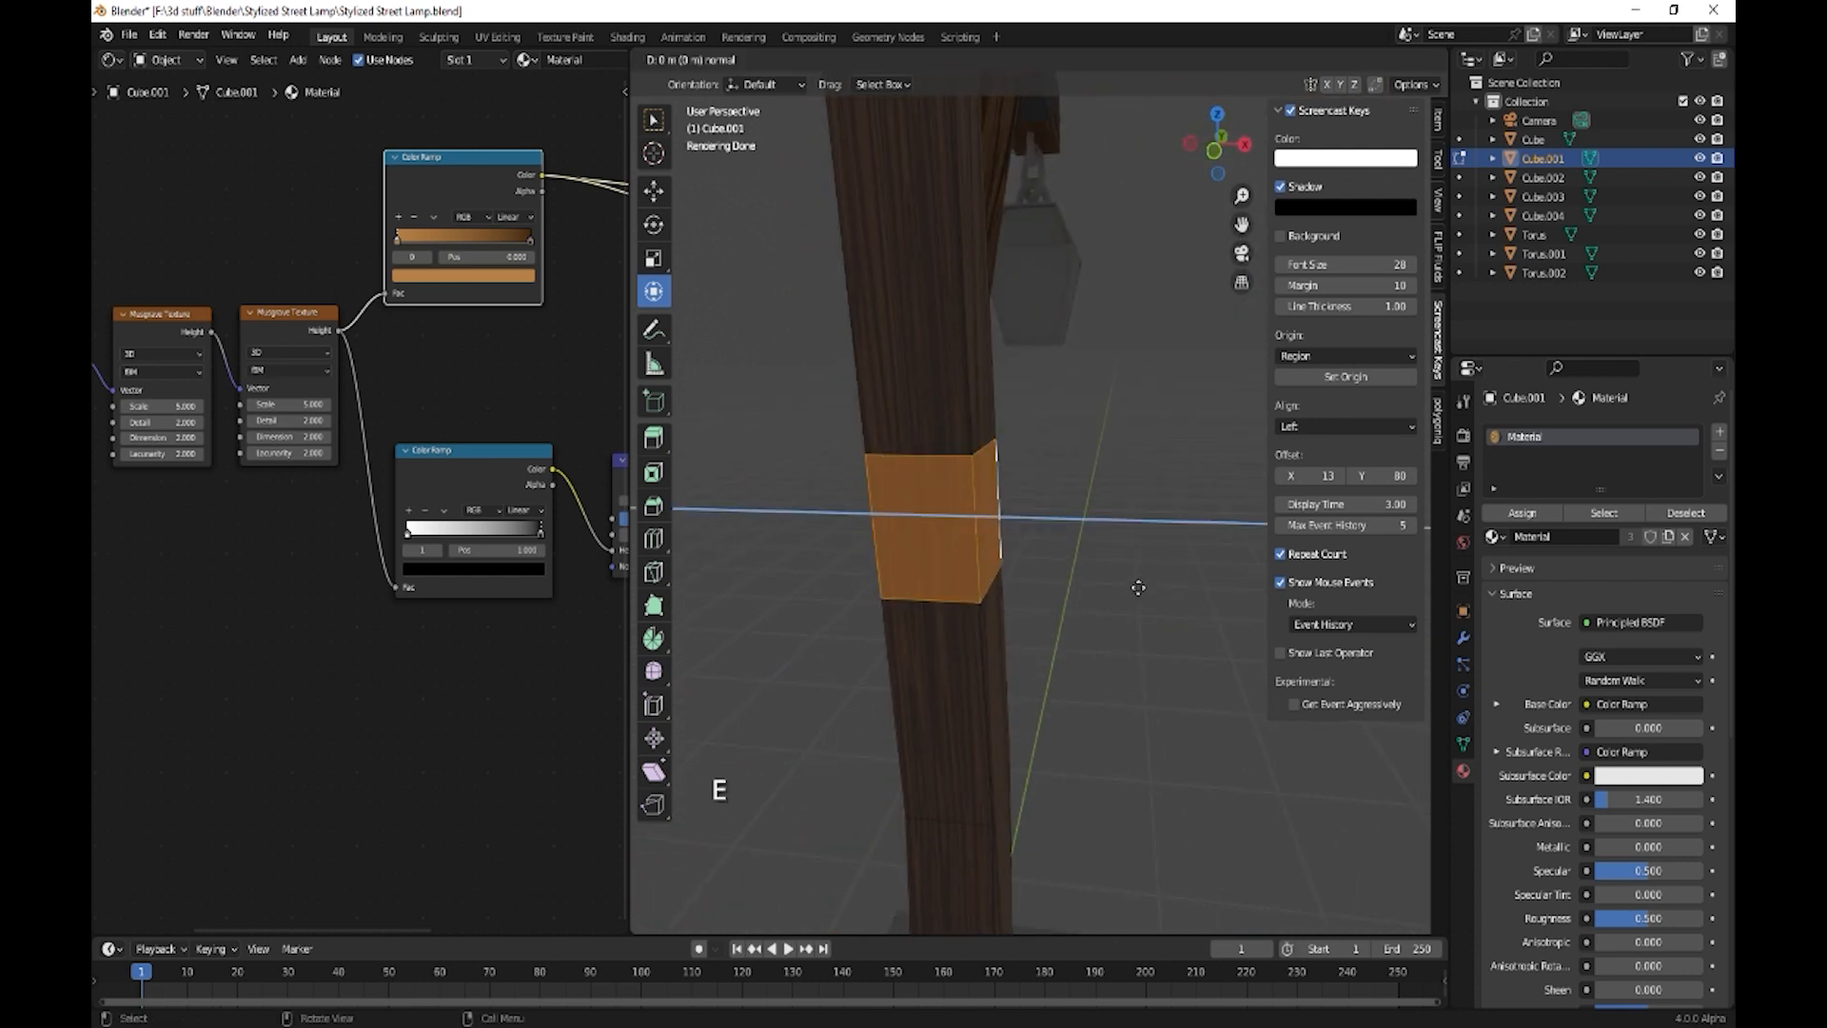
{"action": "key", "text": "s"}
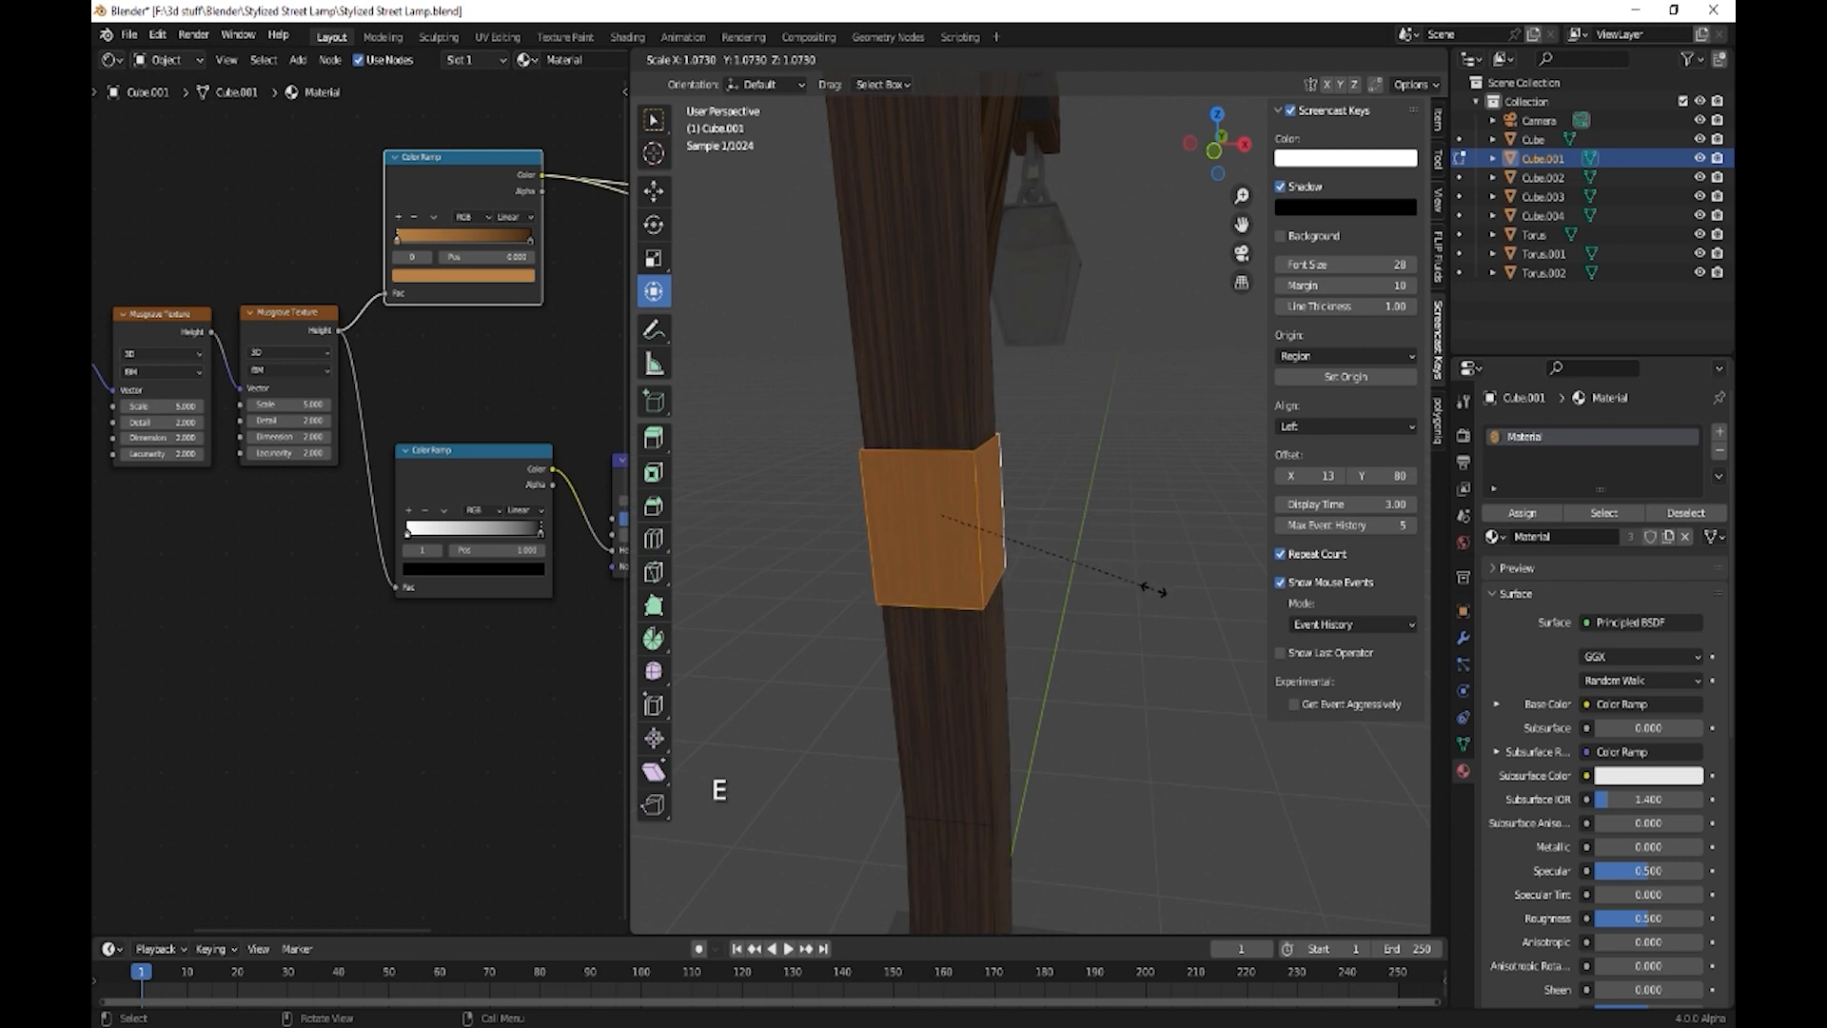
{"action": "left_click", "coordinate": [1151, 588]}
- Add a second material slot with a new grey material (hex 6B6B6B) and assign it to the post's raised band
{"action": "middle_click_drag", "start_coordinate": [1151, 588], "coordinate": [1391, 526]}
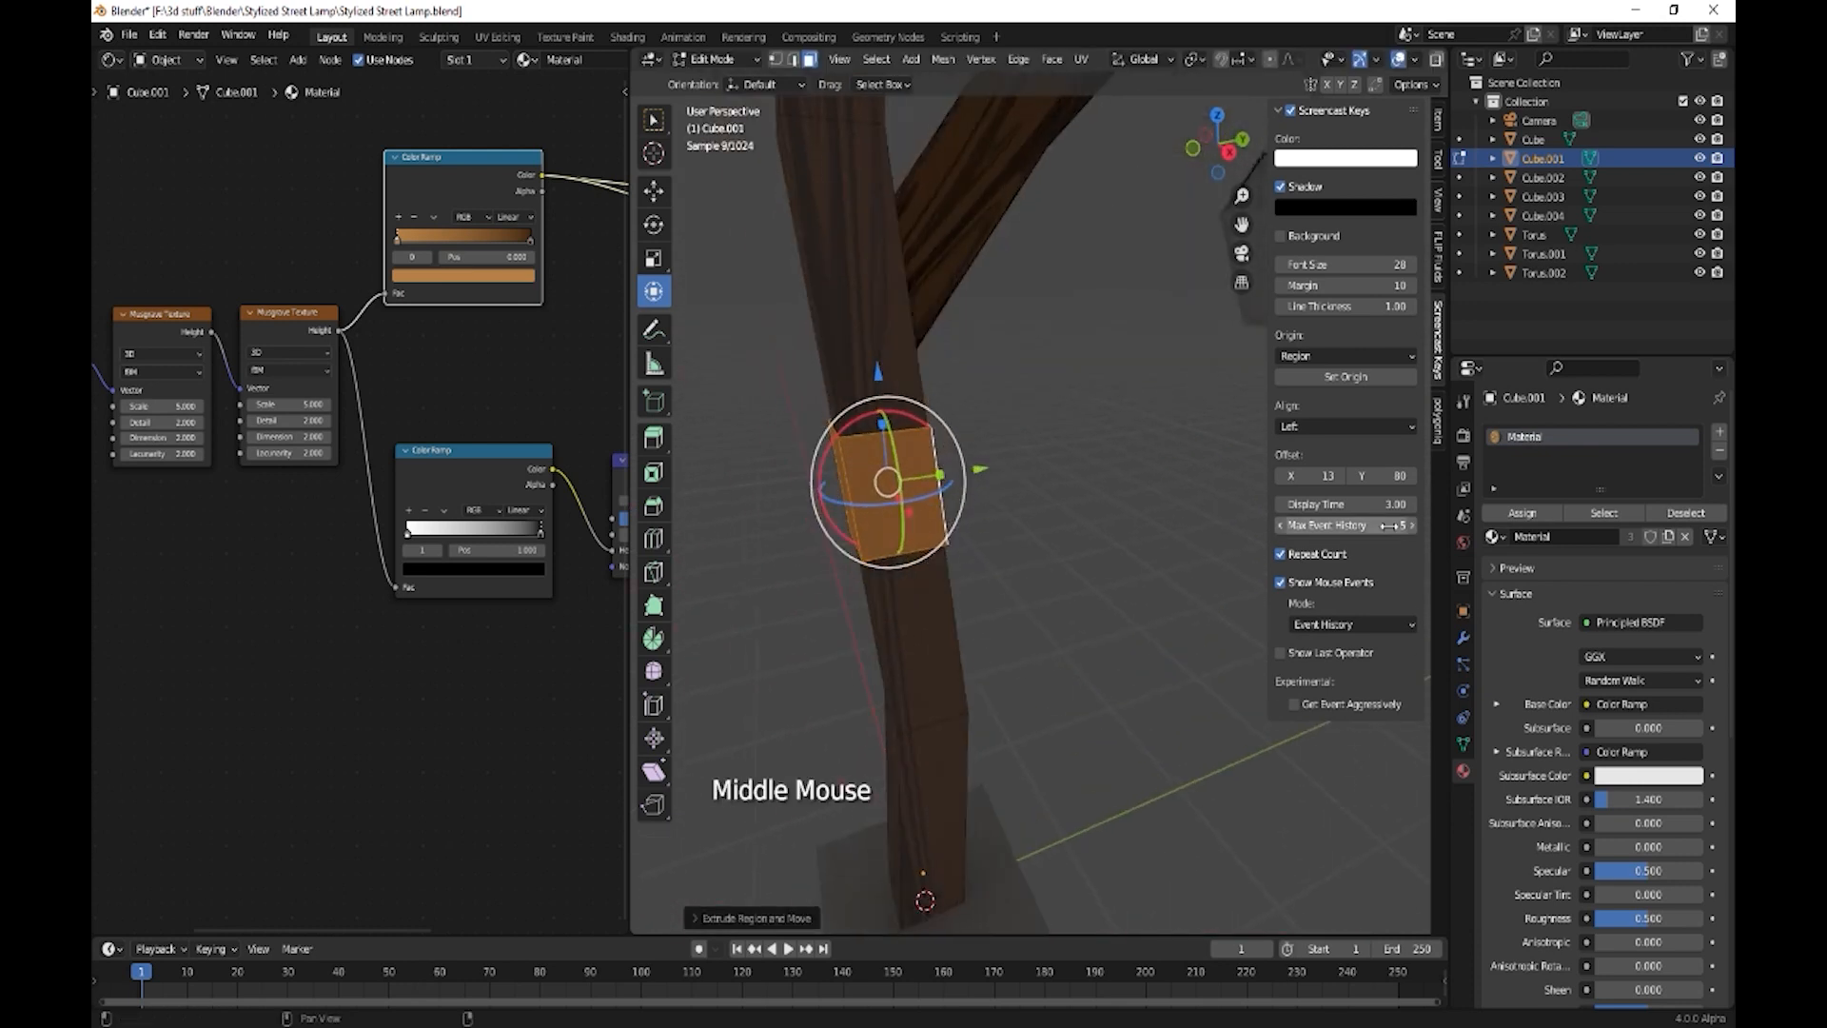
{"action": "left_click", "coordinate": [1718, 431]}
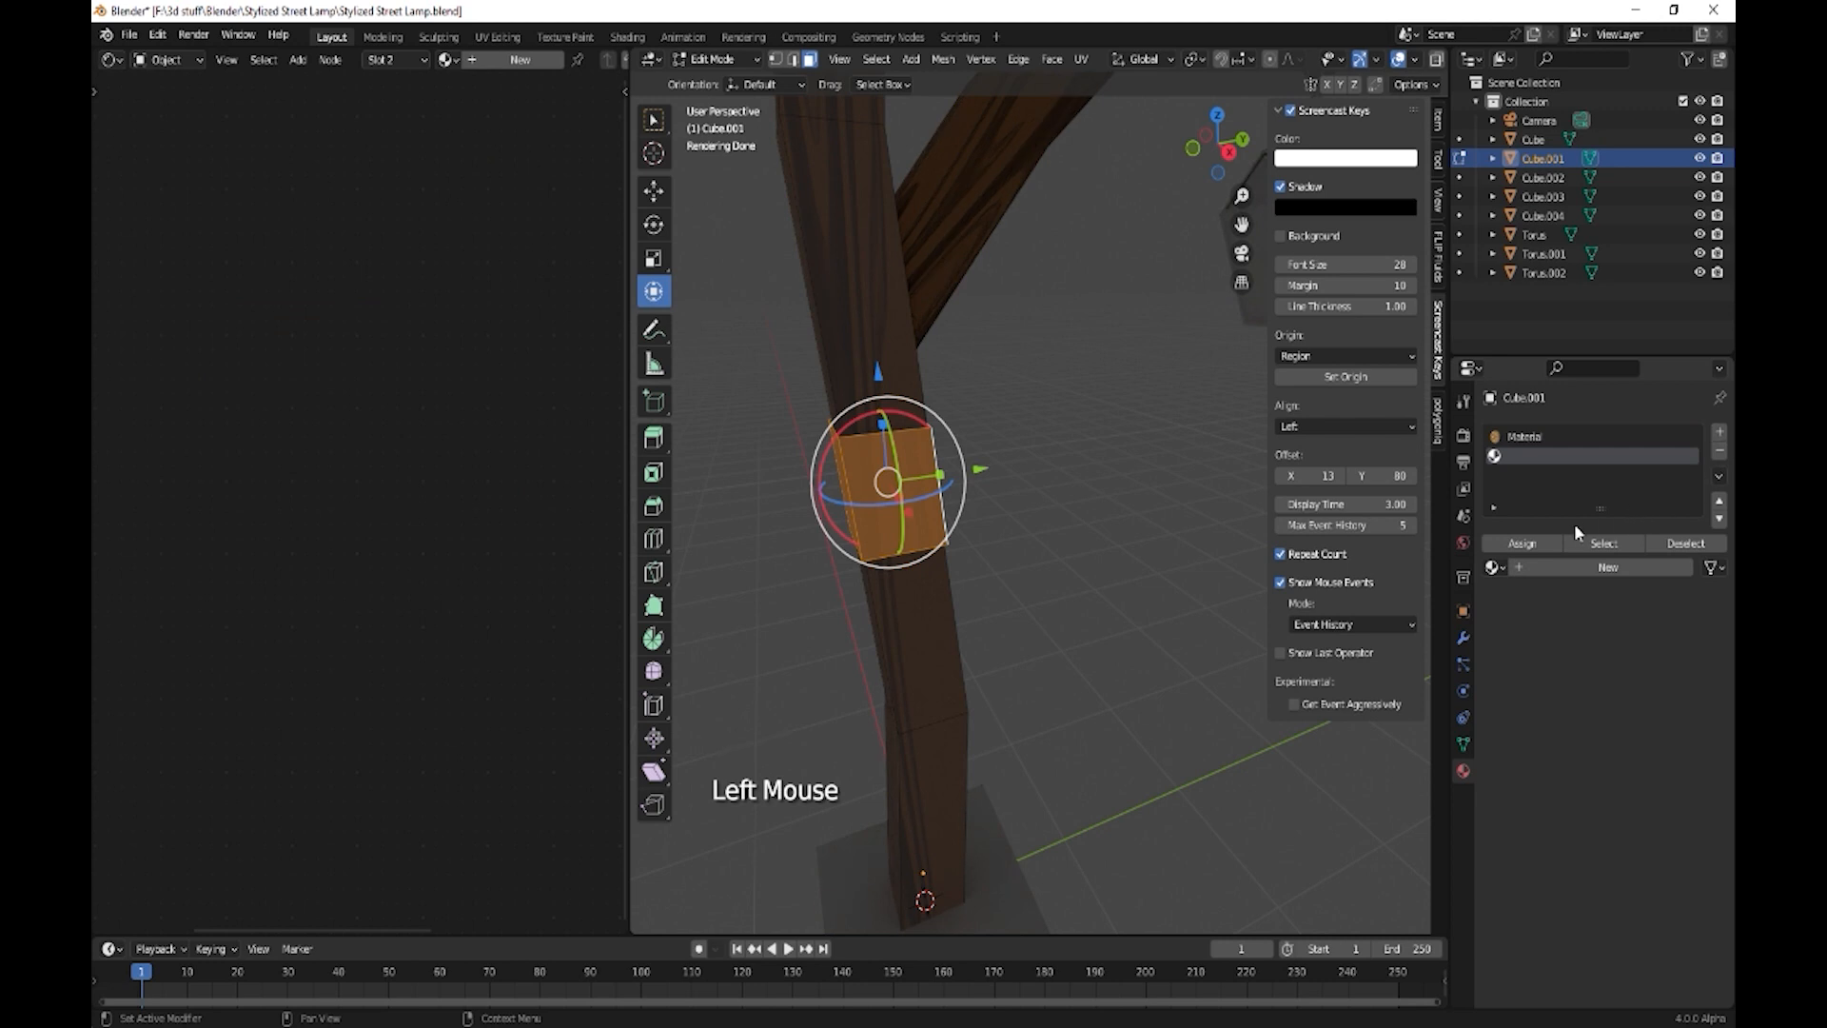
{"action": "left_click", "coordinate": [1615, 567]}
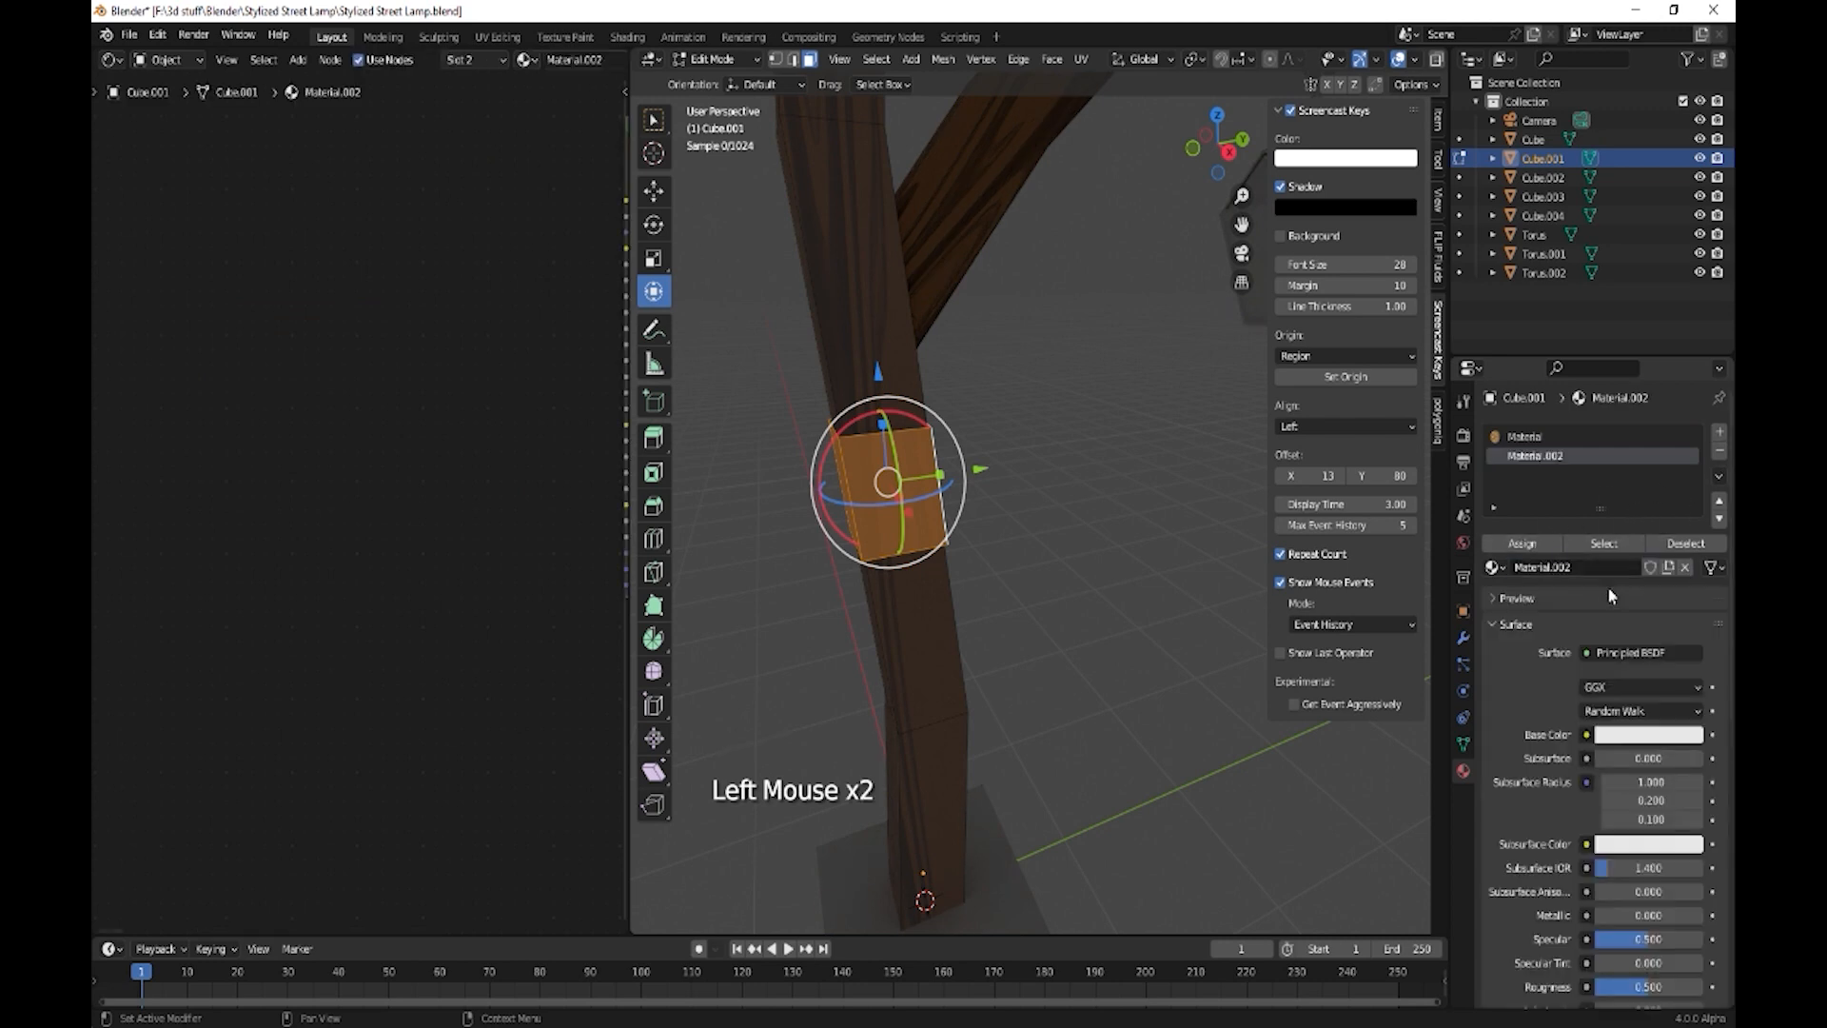
{"action": "left_click", "coordinate": [1662, 734]}
{"action": "left_click_drag", "start_coordinate": [1692, 536], "coordinate": [1688, 543]}
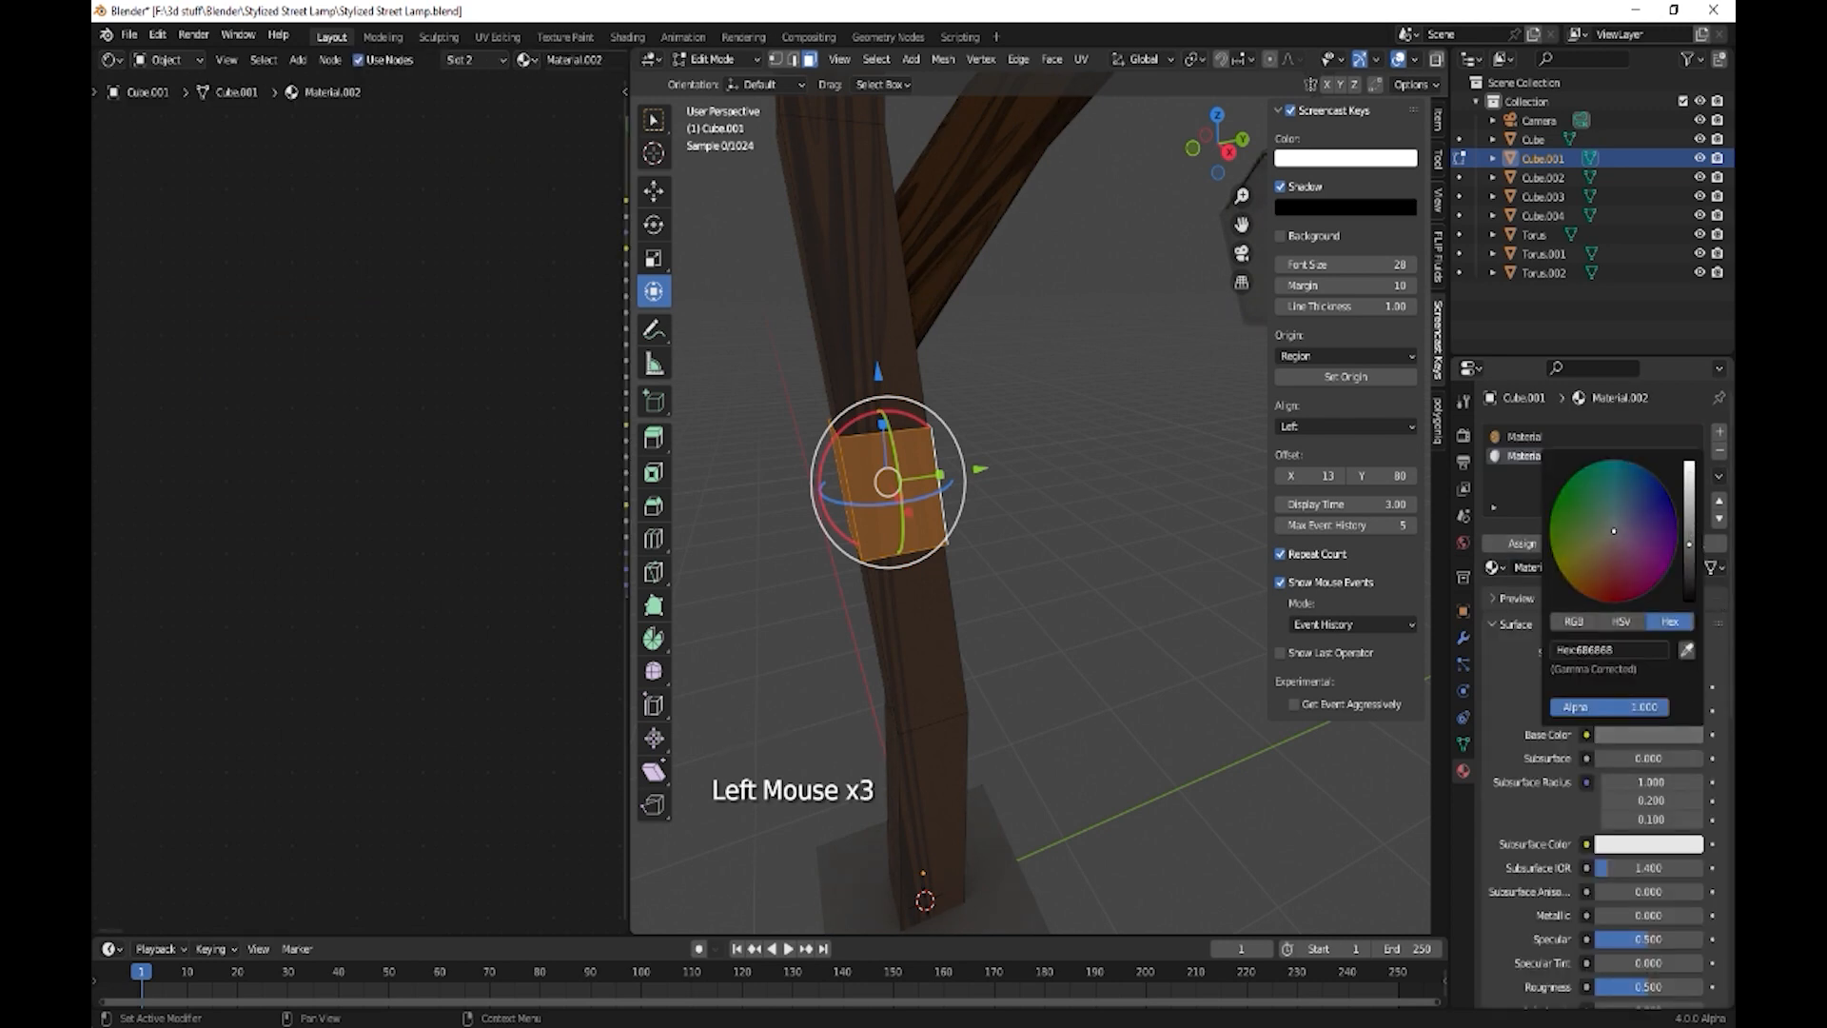
{"action": "left_click", "coordinate": [1521, 544]}
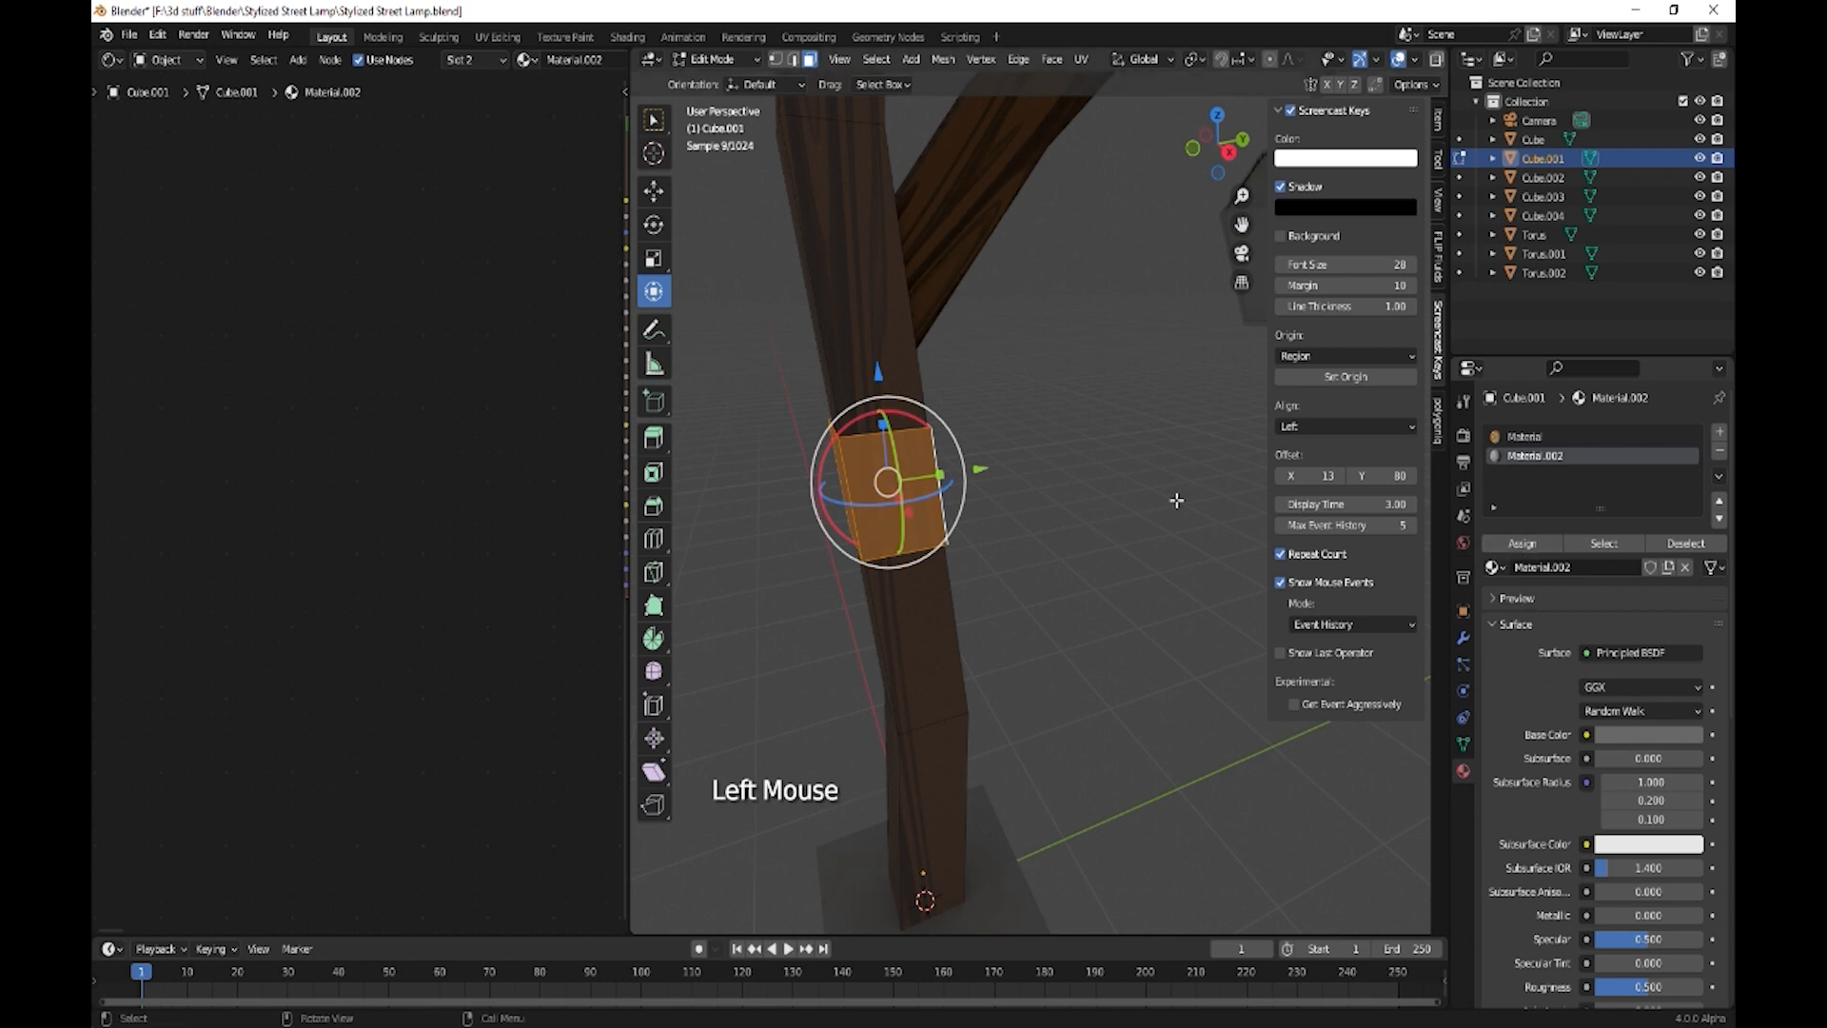
{"action": "key", "text": "Tab"}
{"action": "middle_click_drag", "start_coordinate": [1163, 523], "coordinate": [1122, 611]}
{"action": "scroll", "coordinate": [1122, 611], "scroll_direction": "down", "scroll_amount": 2}
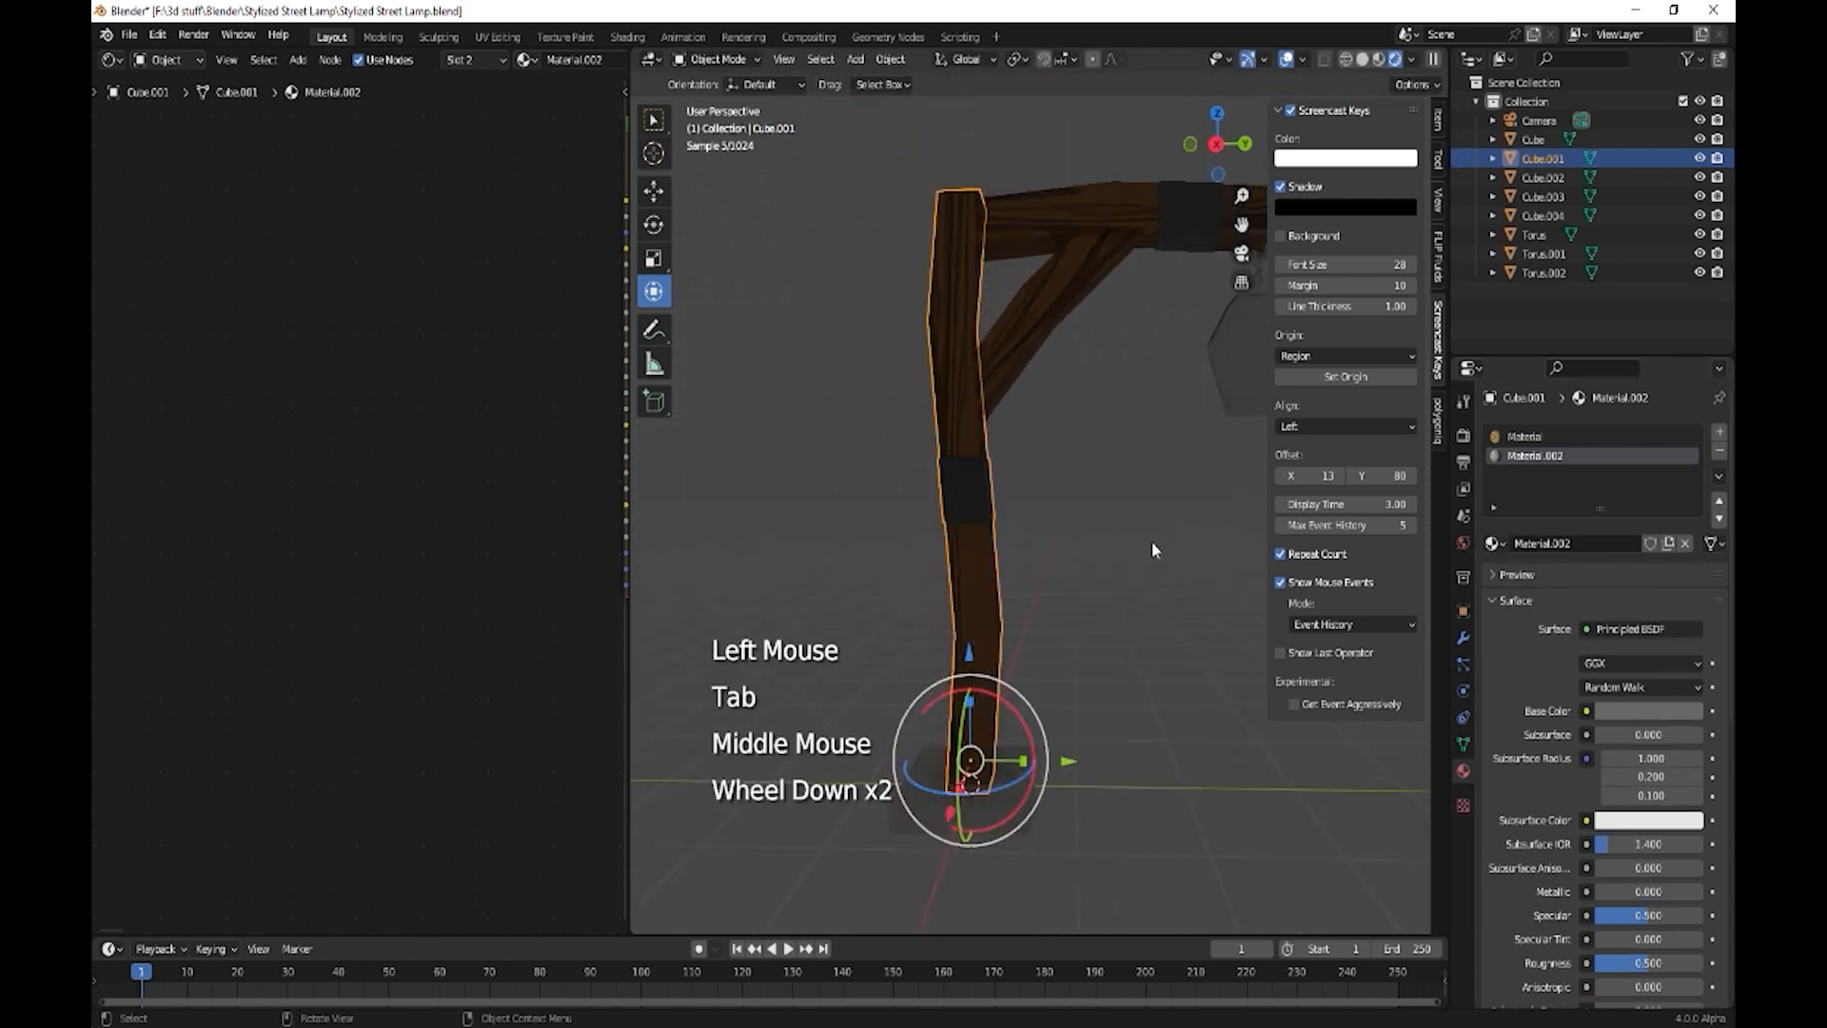
- Collapse the node editor area so the 3D viewport fills its space, with the hanging lantern and chain in view
{"action": "middle_click_drag", "start_coordinate": [1151, 540], "coordinate": [980, 628], "text": "shift"}
{"action": "scroll", "coordinate": [1140, 374], "scroll_direction": "up", "scroll_amount": 2}
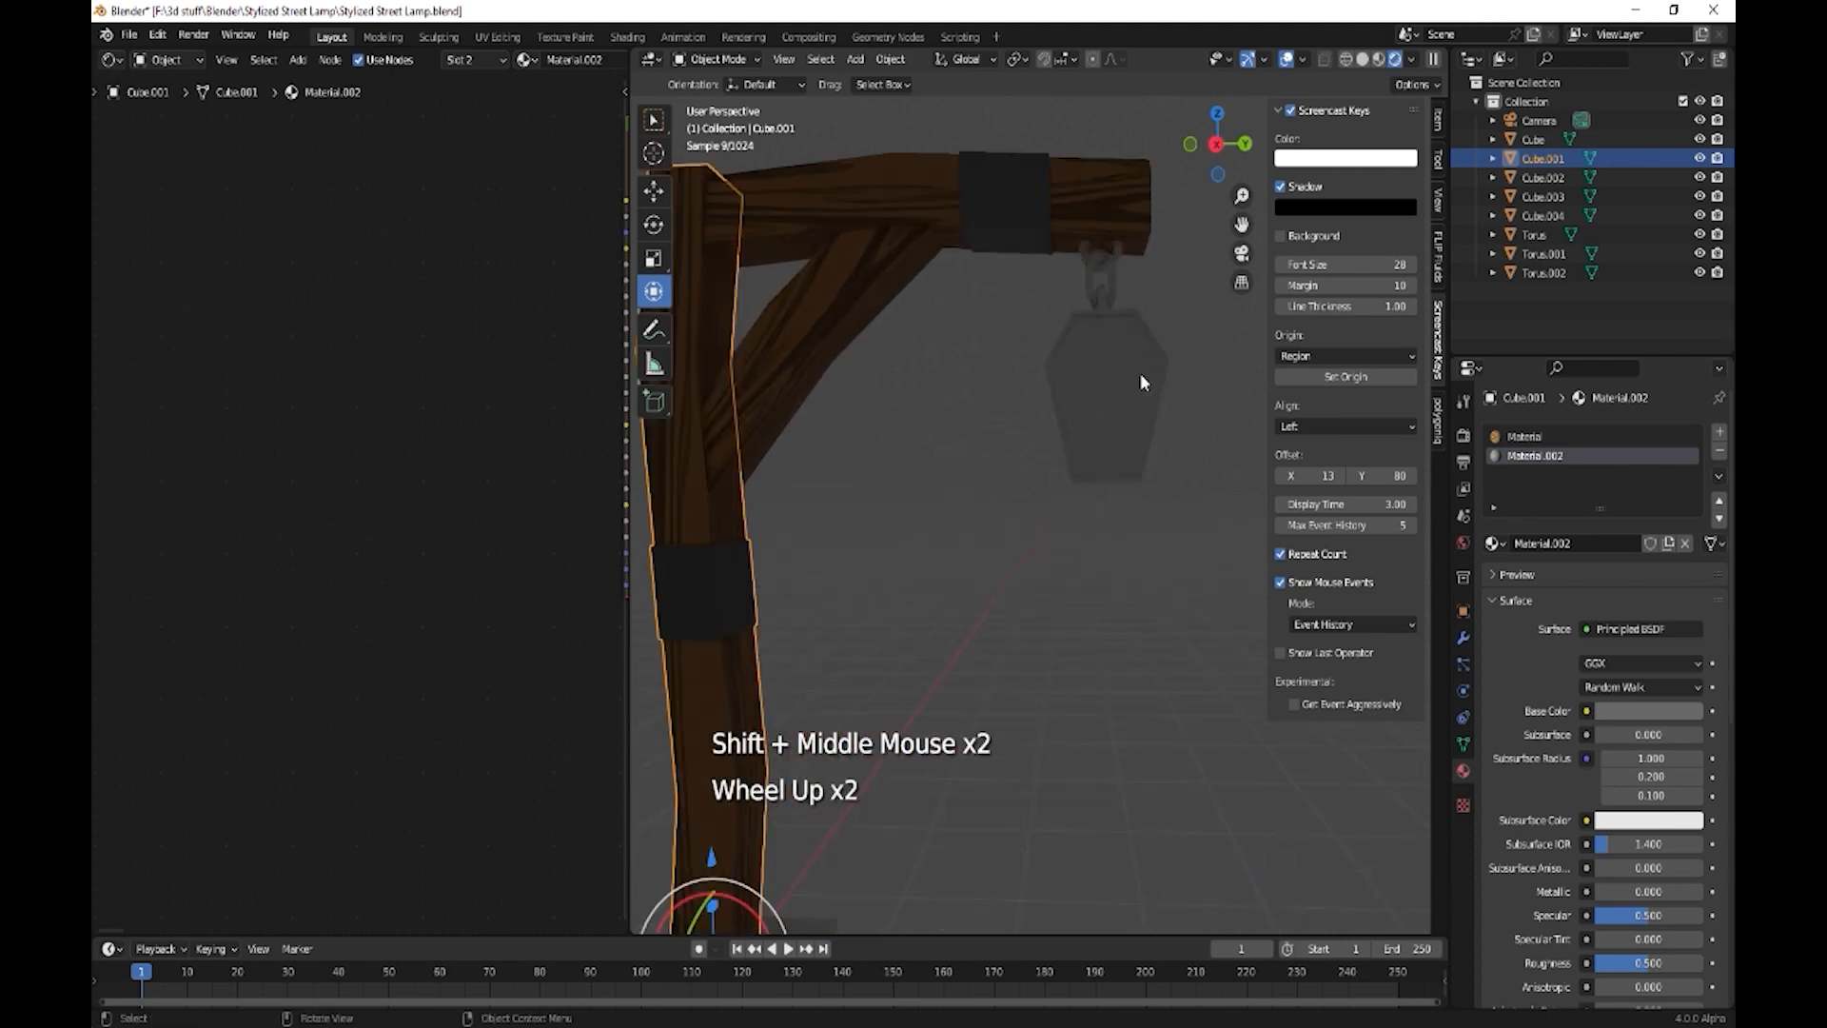
{"action": "left_click_drag", "start_coordinate": [633, 54], "coordinate": [567, 80]}
{"action": "middle_click_drag", "start_coordinate": [895, 385], "coordinate": [929, 489], "text": "shift"}
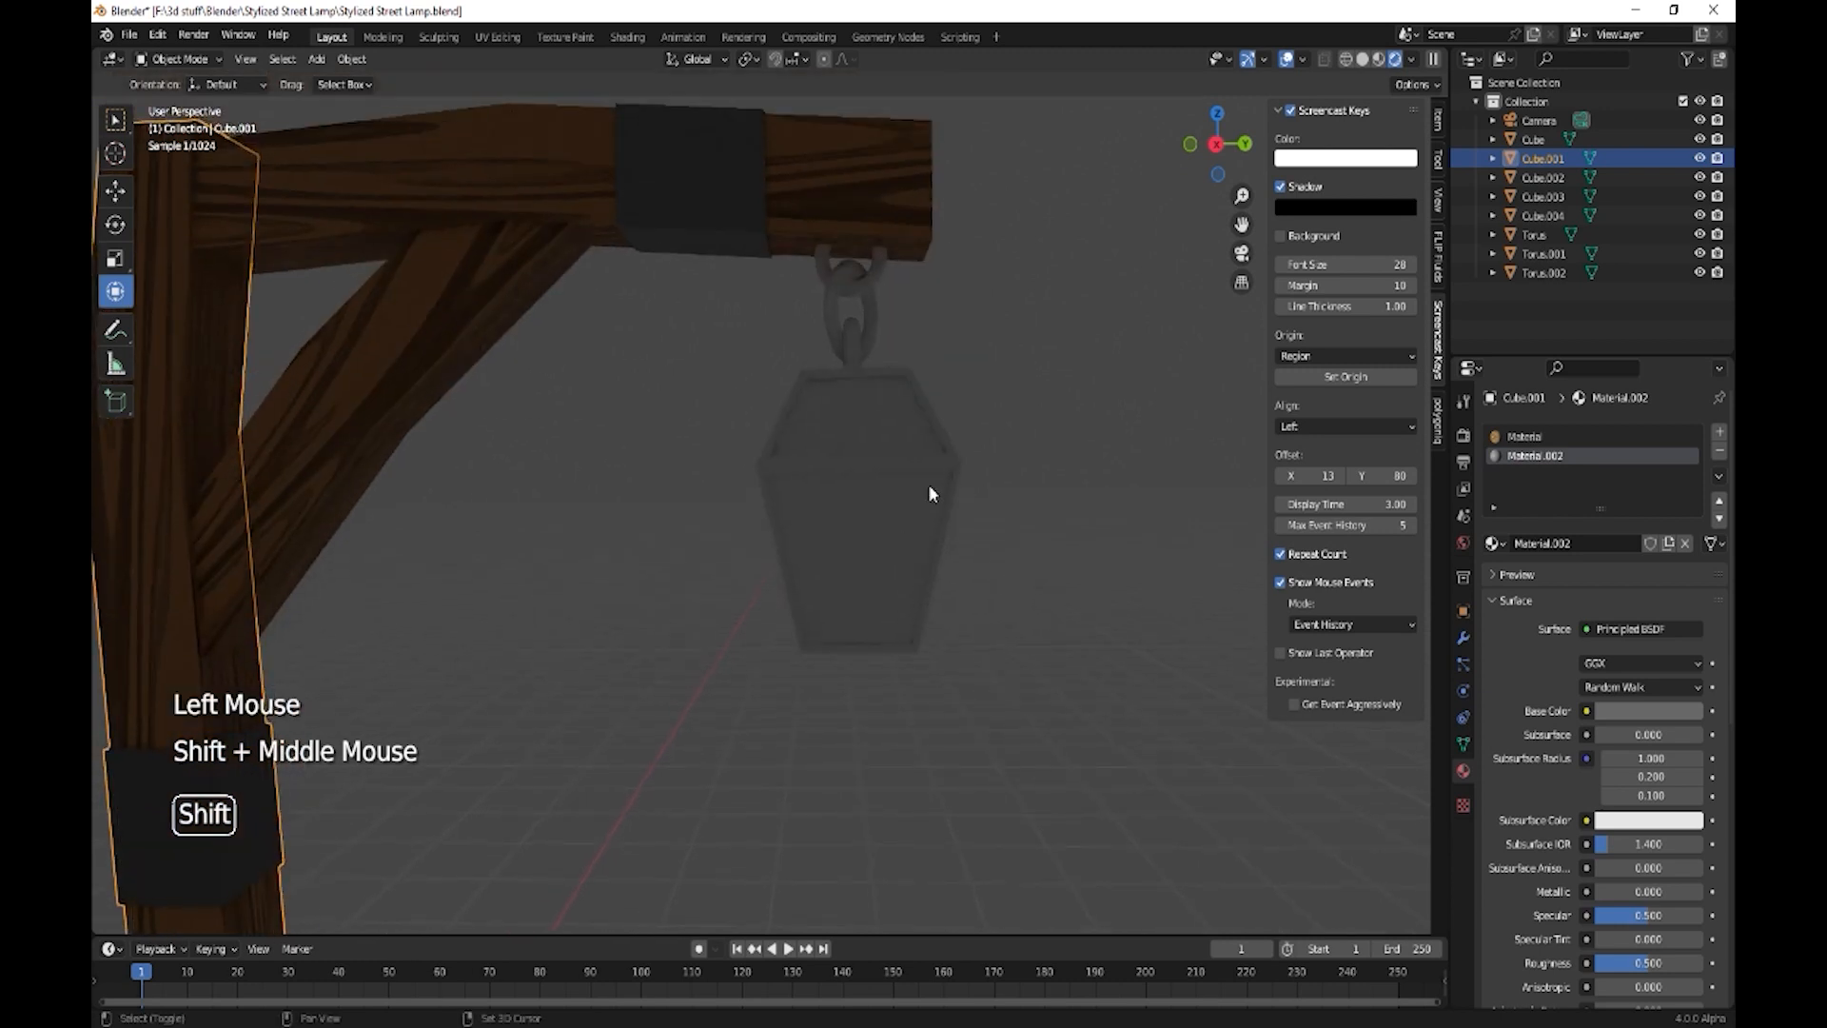
- Give the top chain link a new material with grey base color 858585 and metallic about 0.787
{"action": "left_click", "coordinate": [873, 267]}
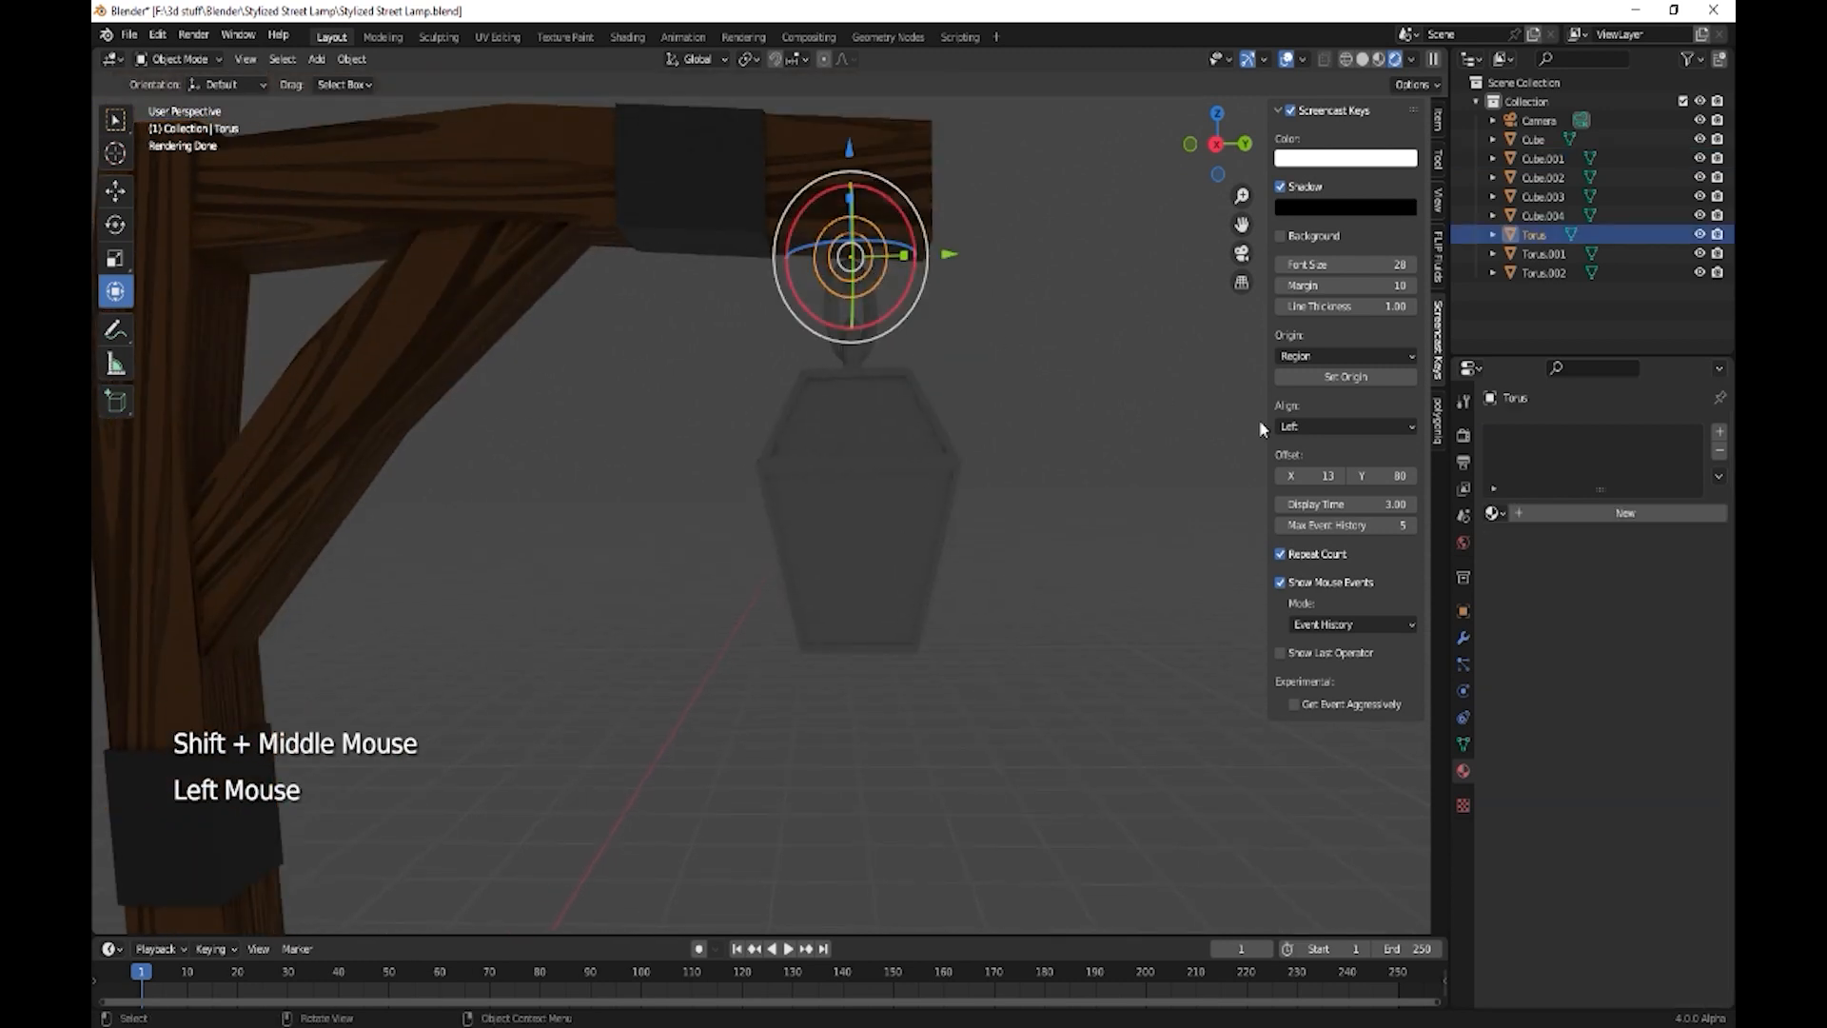
{"action": "left_click", "coordinate": [1623, 511]}
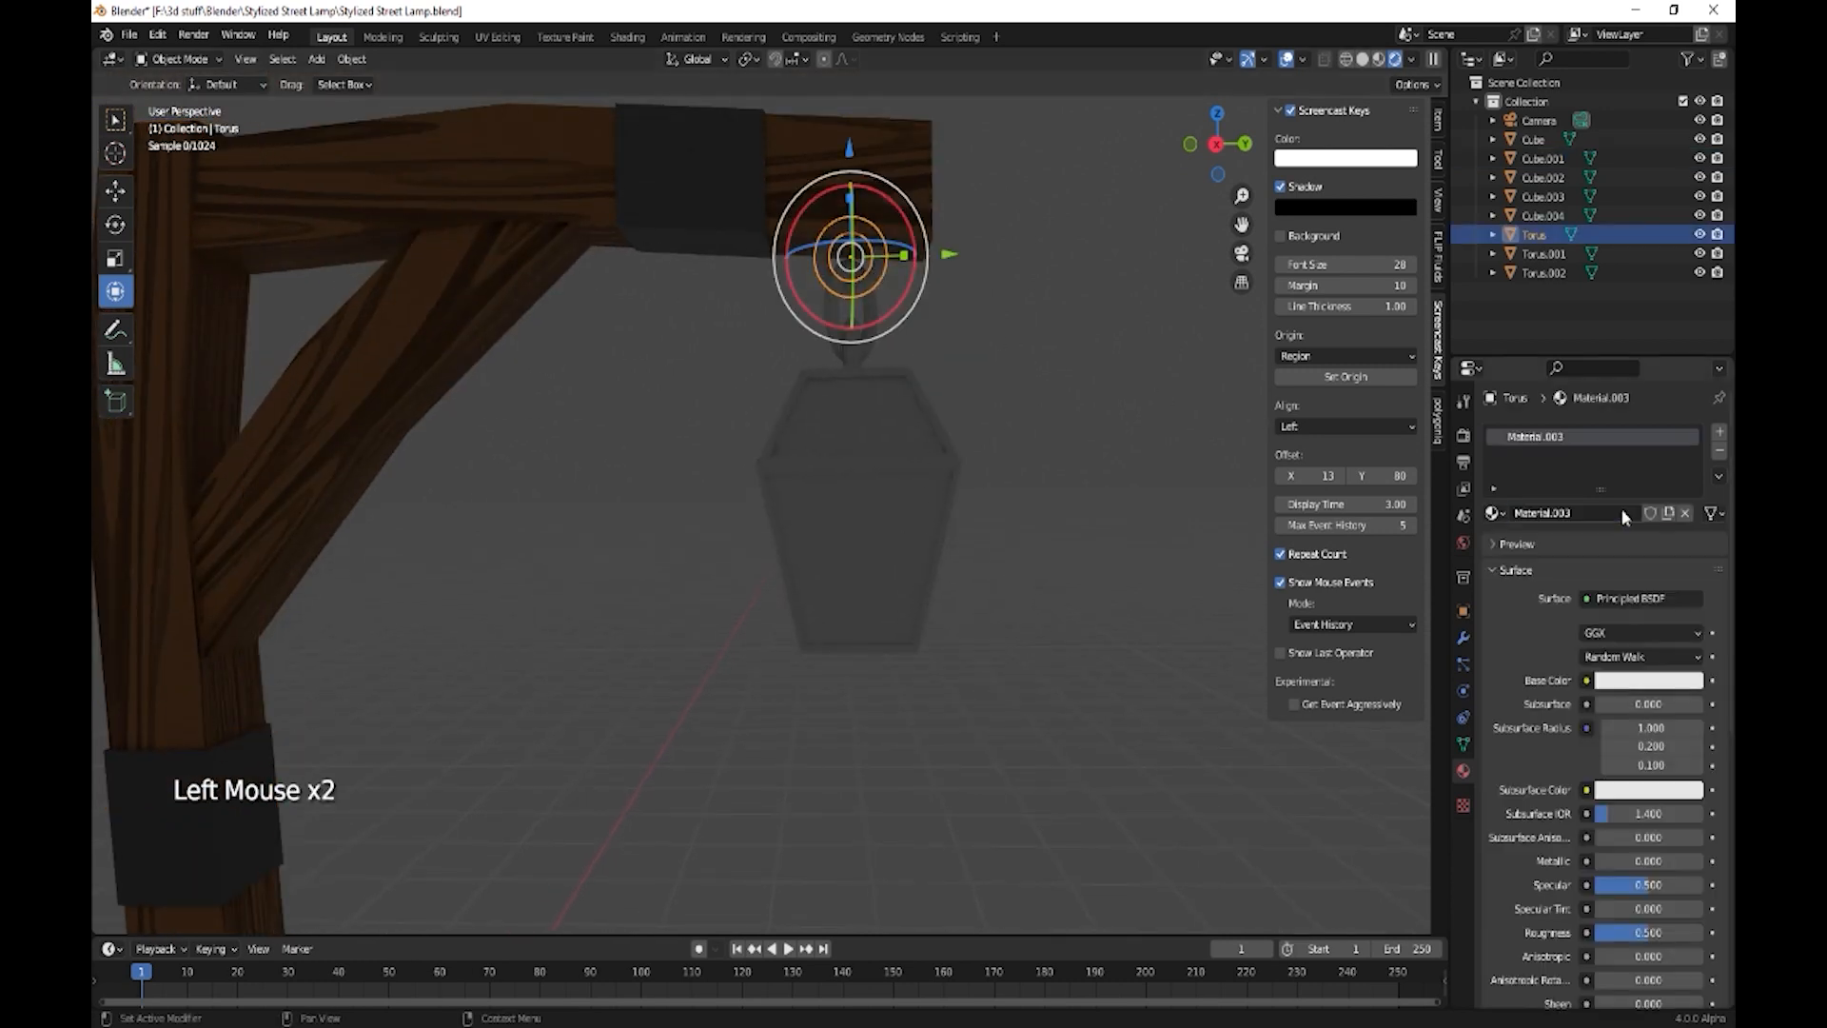
{"action": "left_click", "coordinate": [1657, 682]}
{"action": "mouse_move", "coordinate": [1688, 479]}
{"action": "left_mouse_down"}
{"action": "mouse_move", "coordinate": [1689, 498]}
{"action": "mouse_move", "coordinate": [1689, 481]}
{"action": "left_mouse_up"}
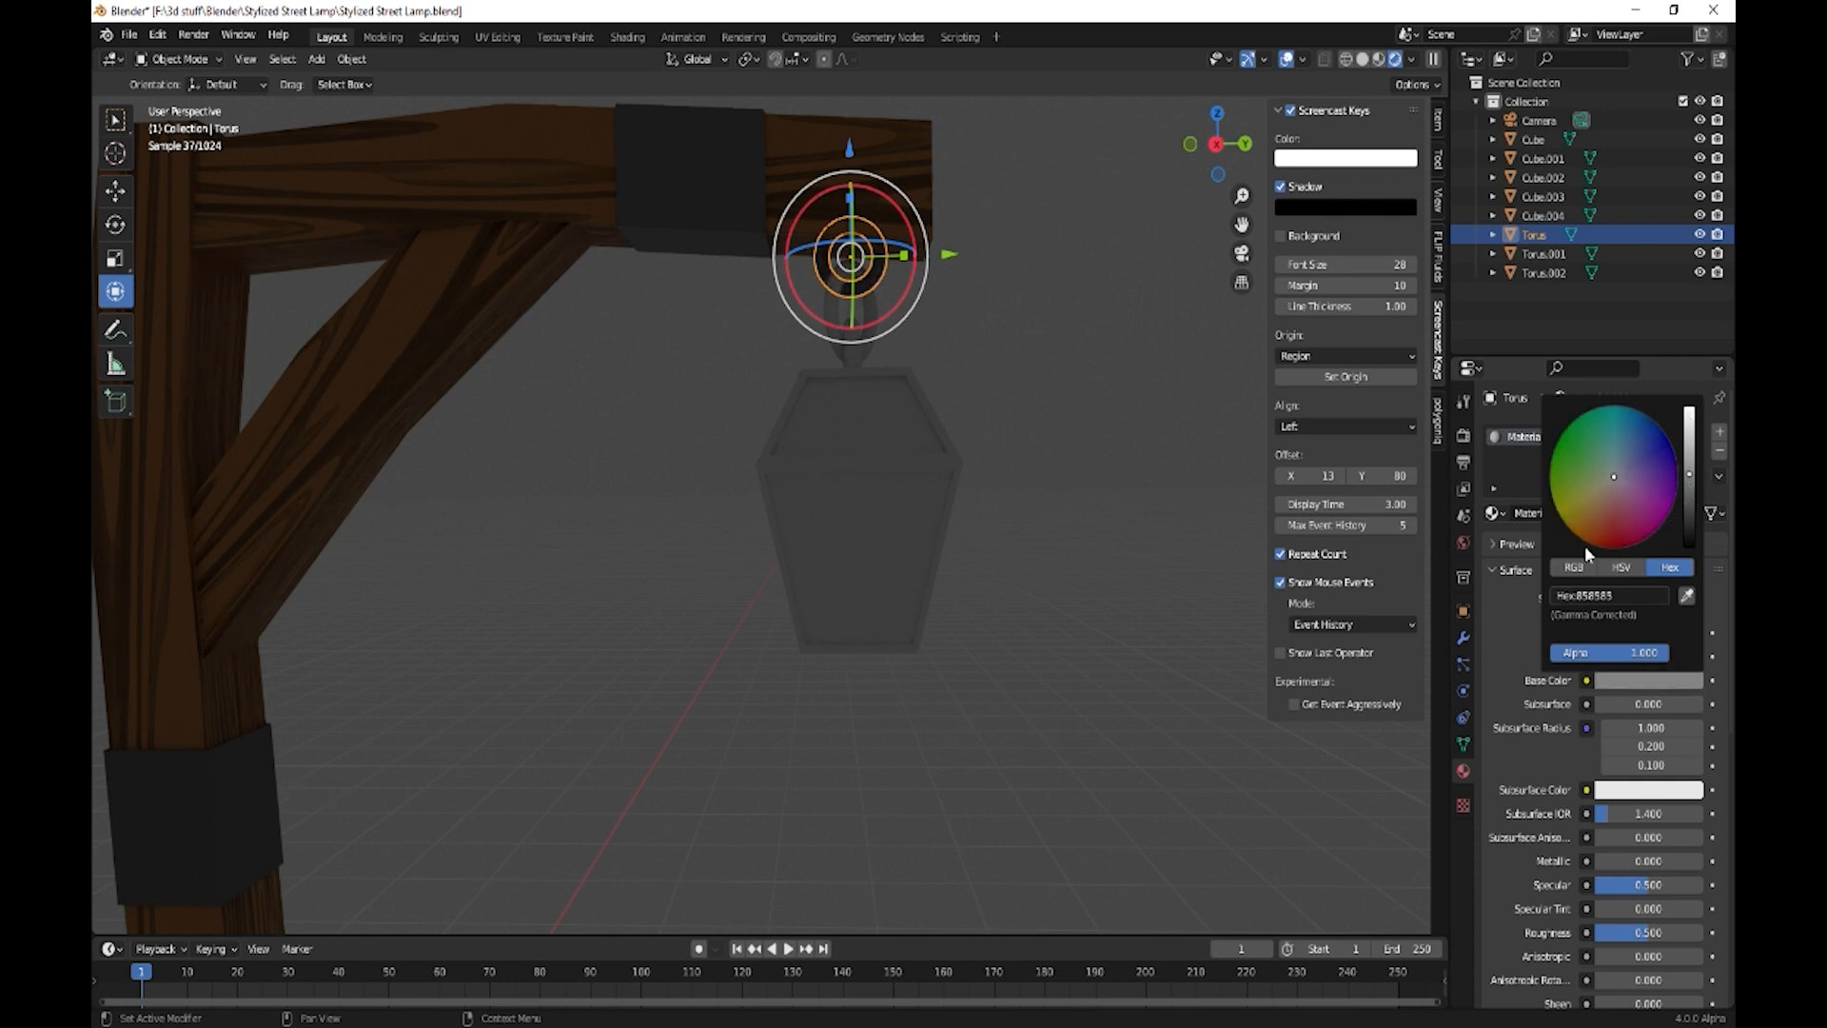
{"action": "left_click_drag", "start_coordinate": [1612, 860], "coordinate": [1703, 860]}
- Apply the top chain link's grey metallic material to the other two chain links
{"action": "left_click", "coordinate": [833, 317]}
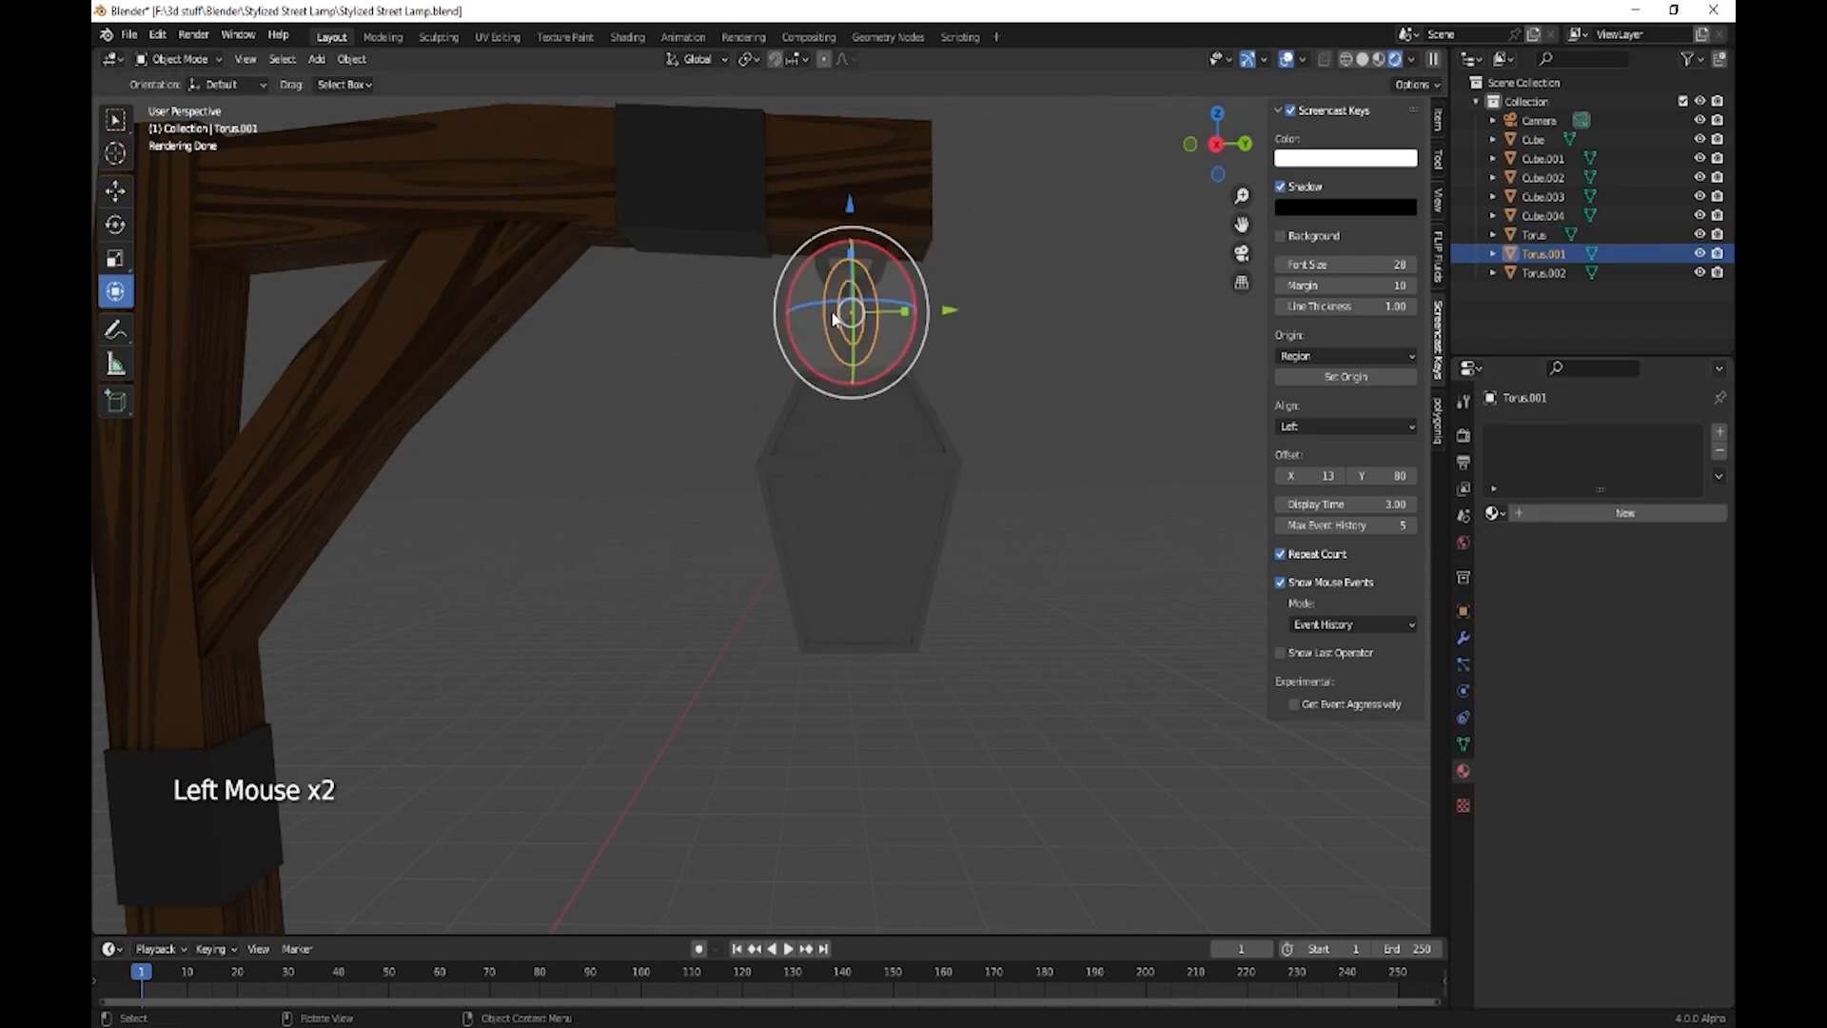
{"action": "left_click", "coordinate": [833, 281]}
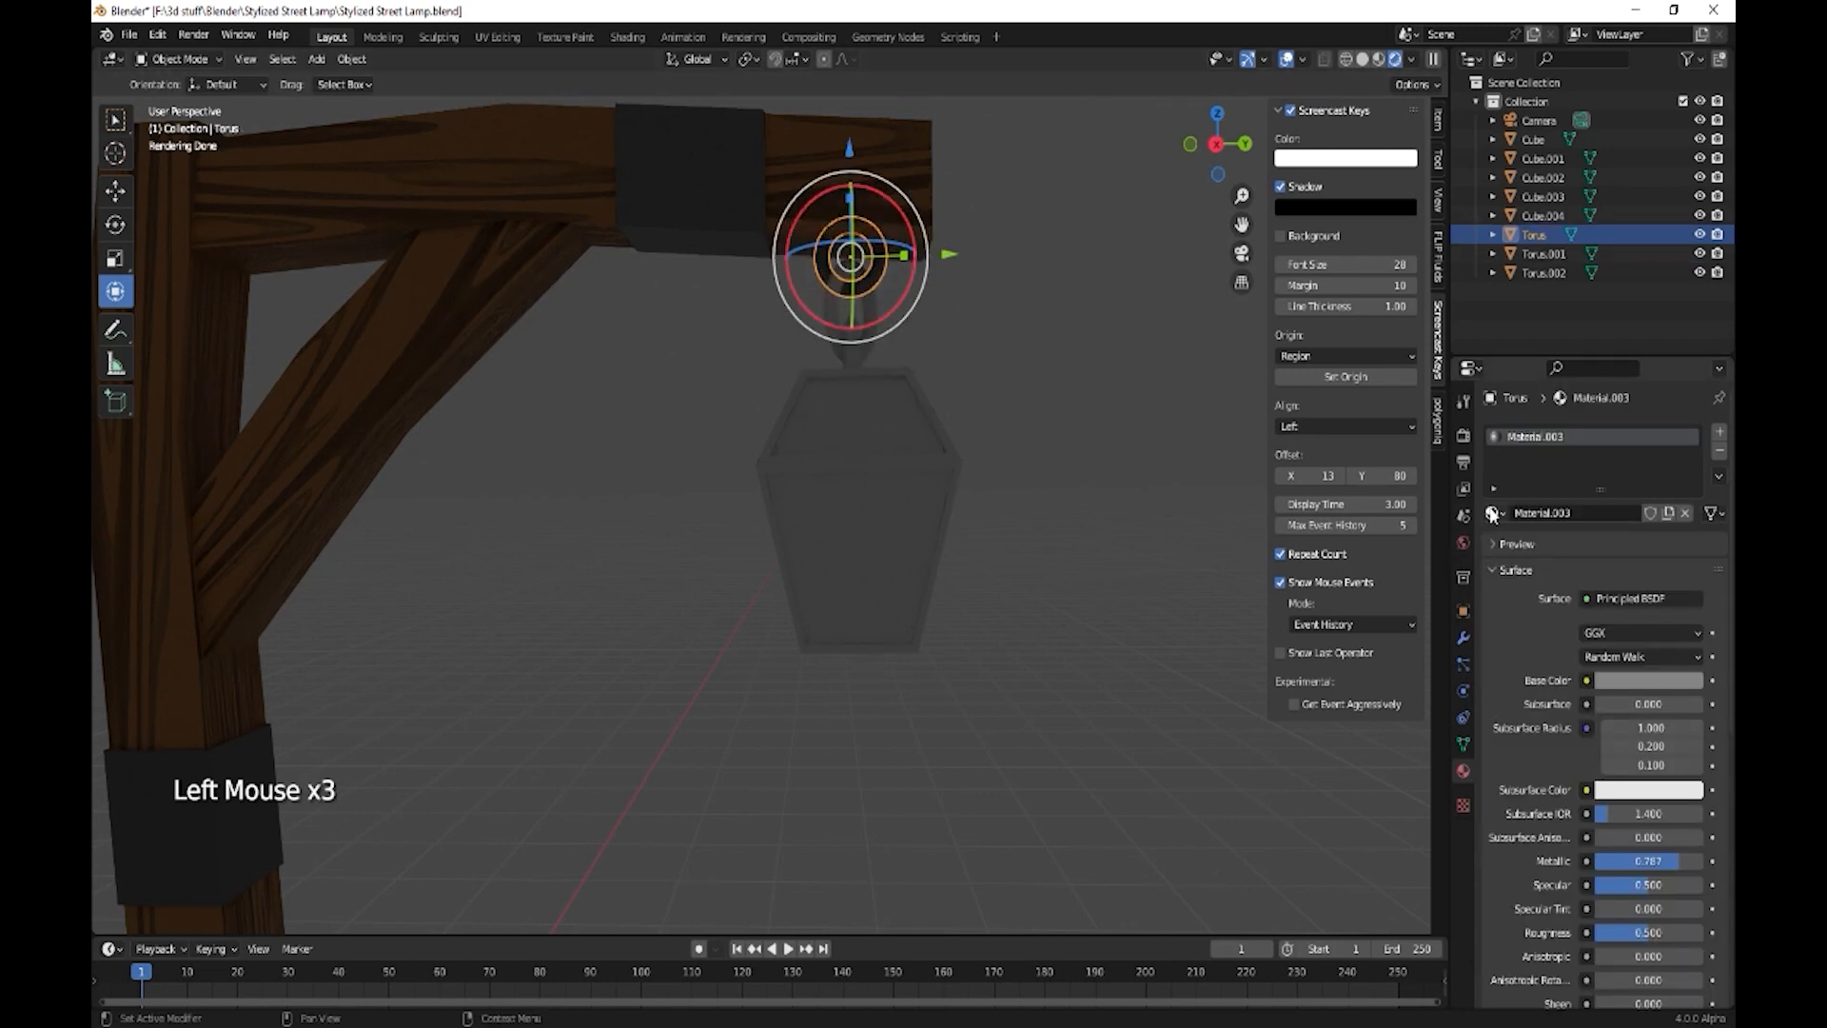
{"action": "left_click_drag", "start_coordinate": [1498, 513], "coordinate": [832, 304]}
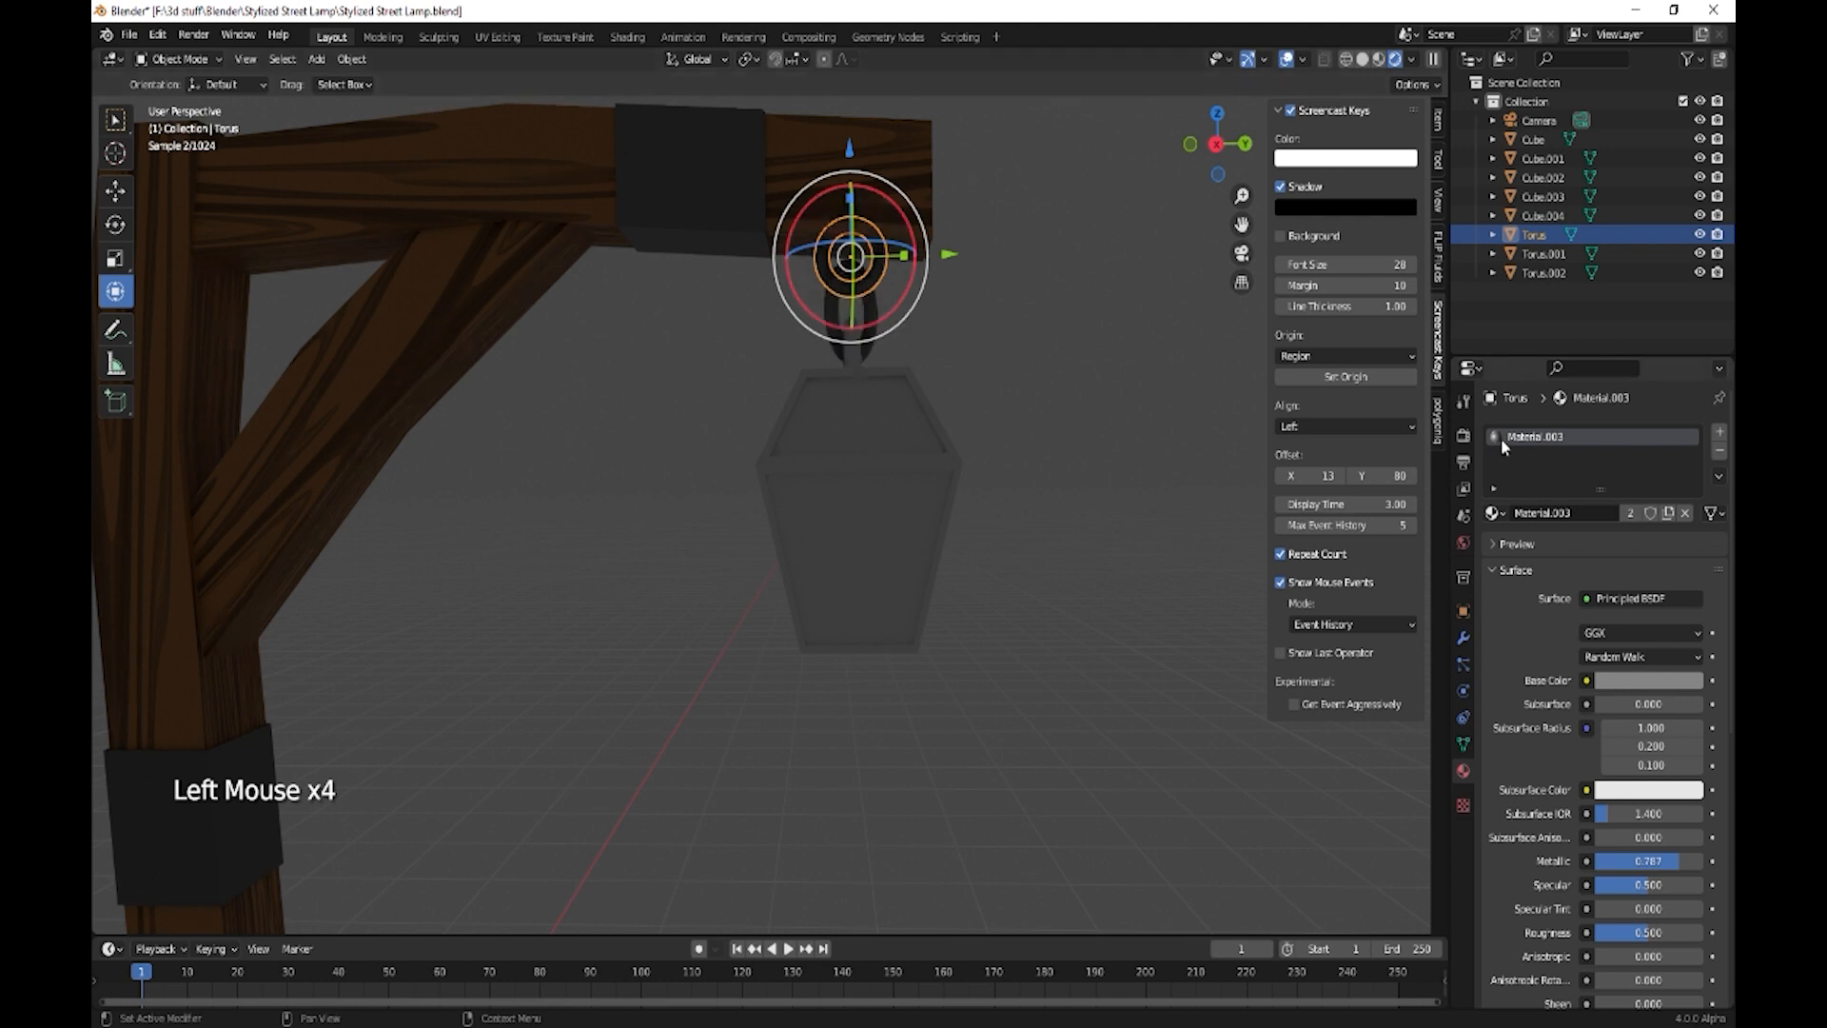
{"action": "left_click_drag", "start_coordinate": [1496, 501], "coordinate": [859, 351]}
- Give the lantern a new material with a darkened orange-brown base color
{"action": "left_click", "coordinate": [953, 525]}
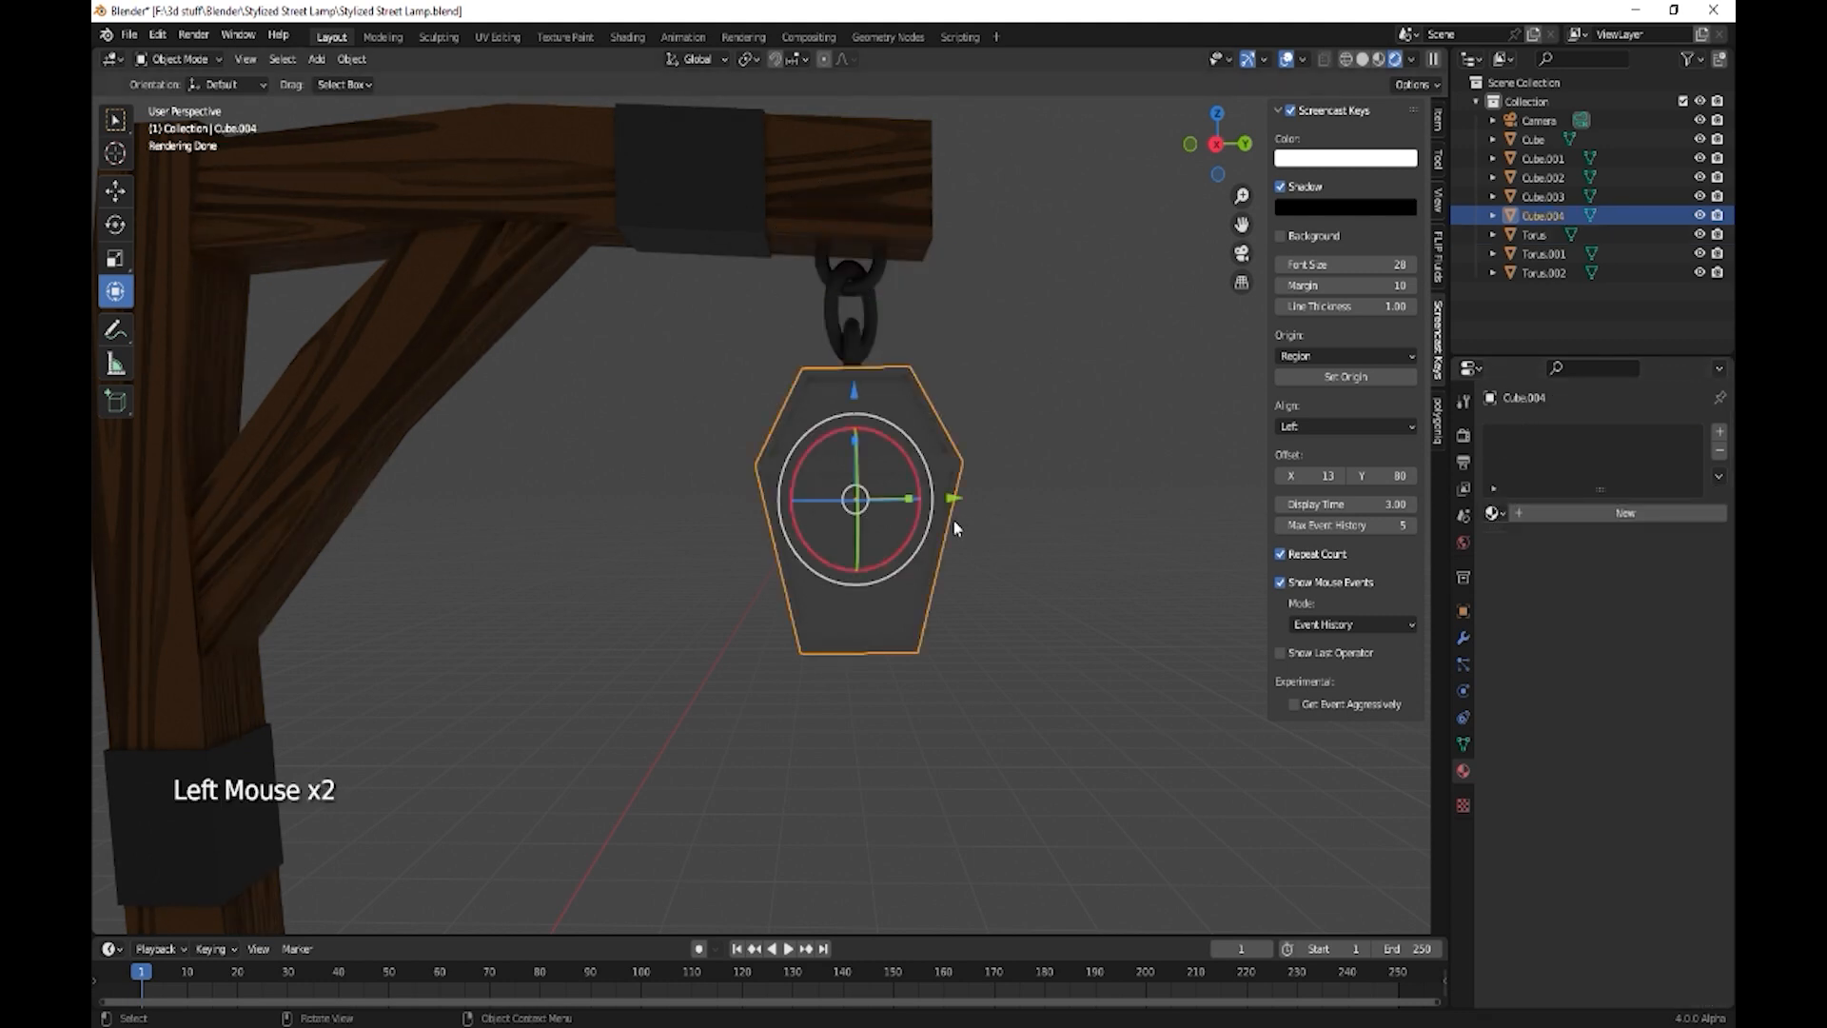
{"action": "left_click", "coordinate": [1720, 434]}
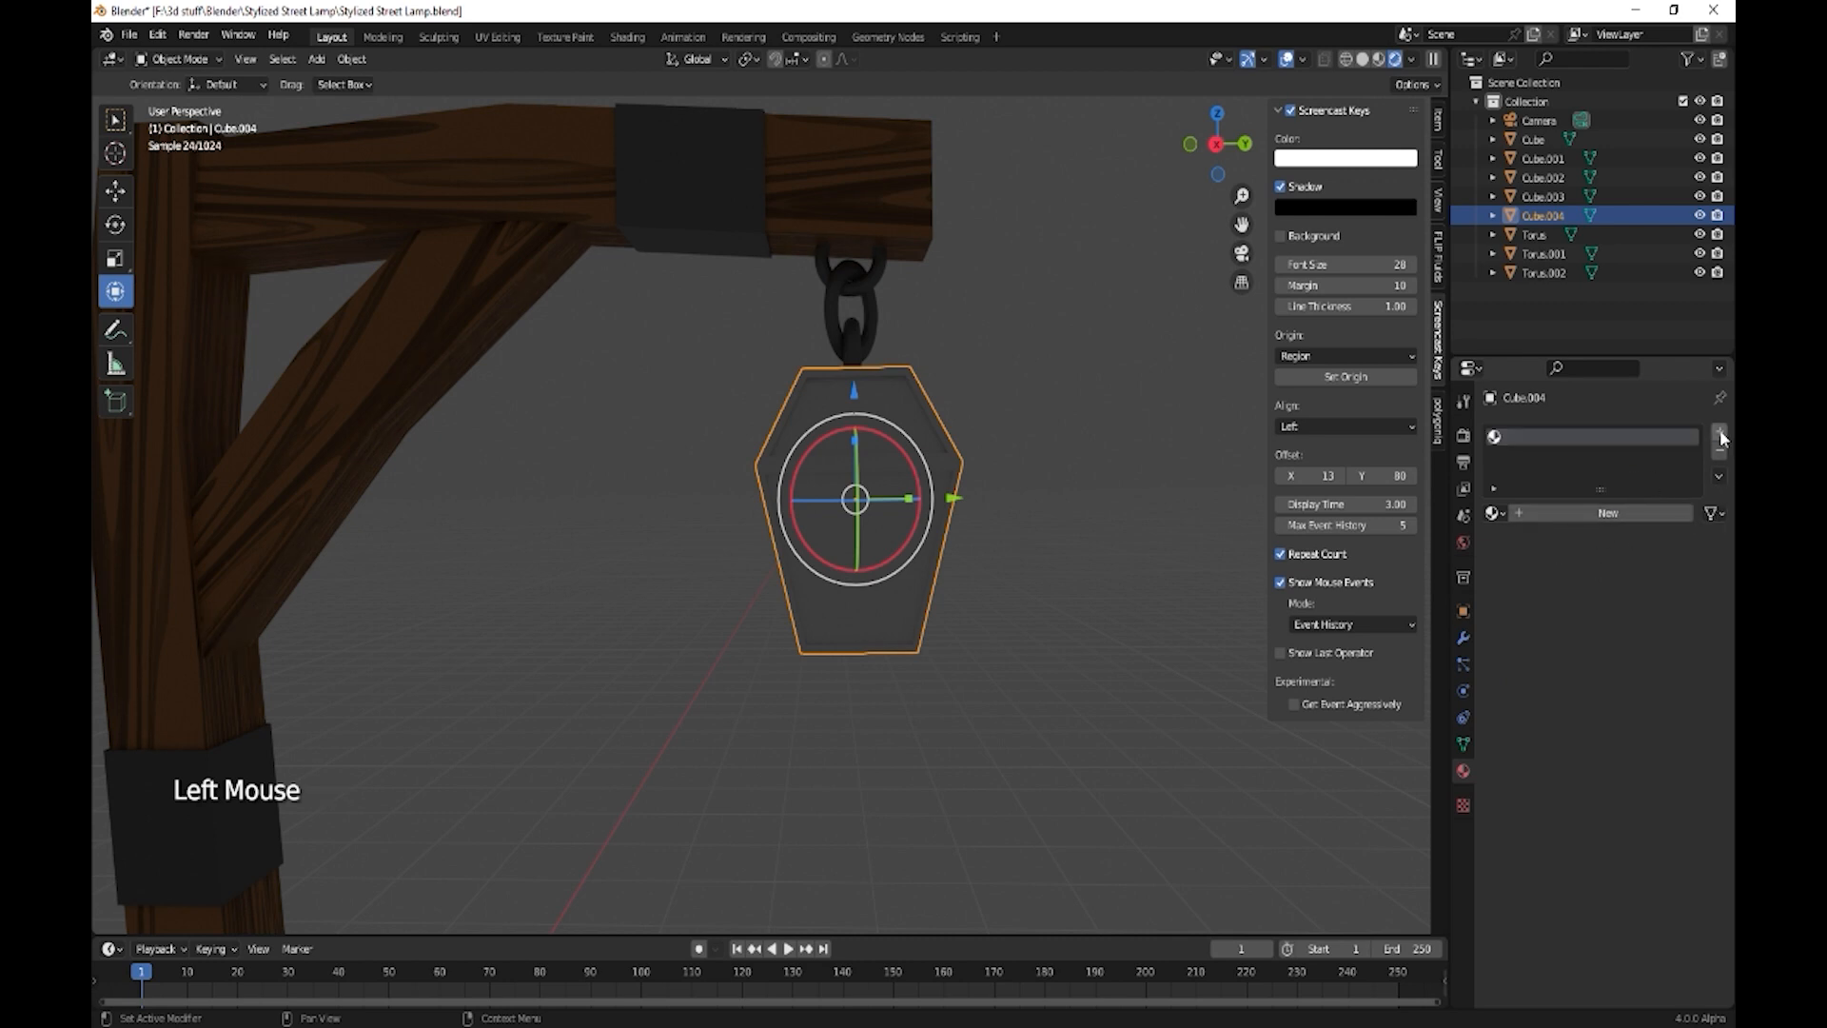
{"action": "left_click", "coordinate": [1602, 514]}
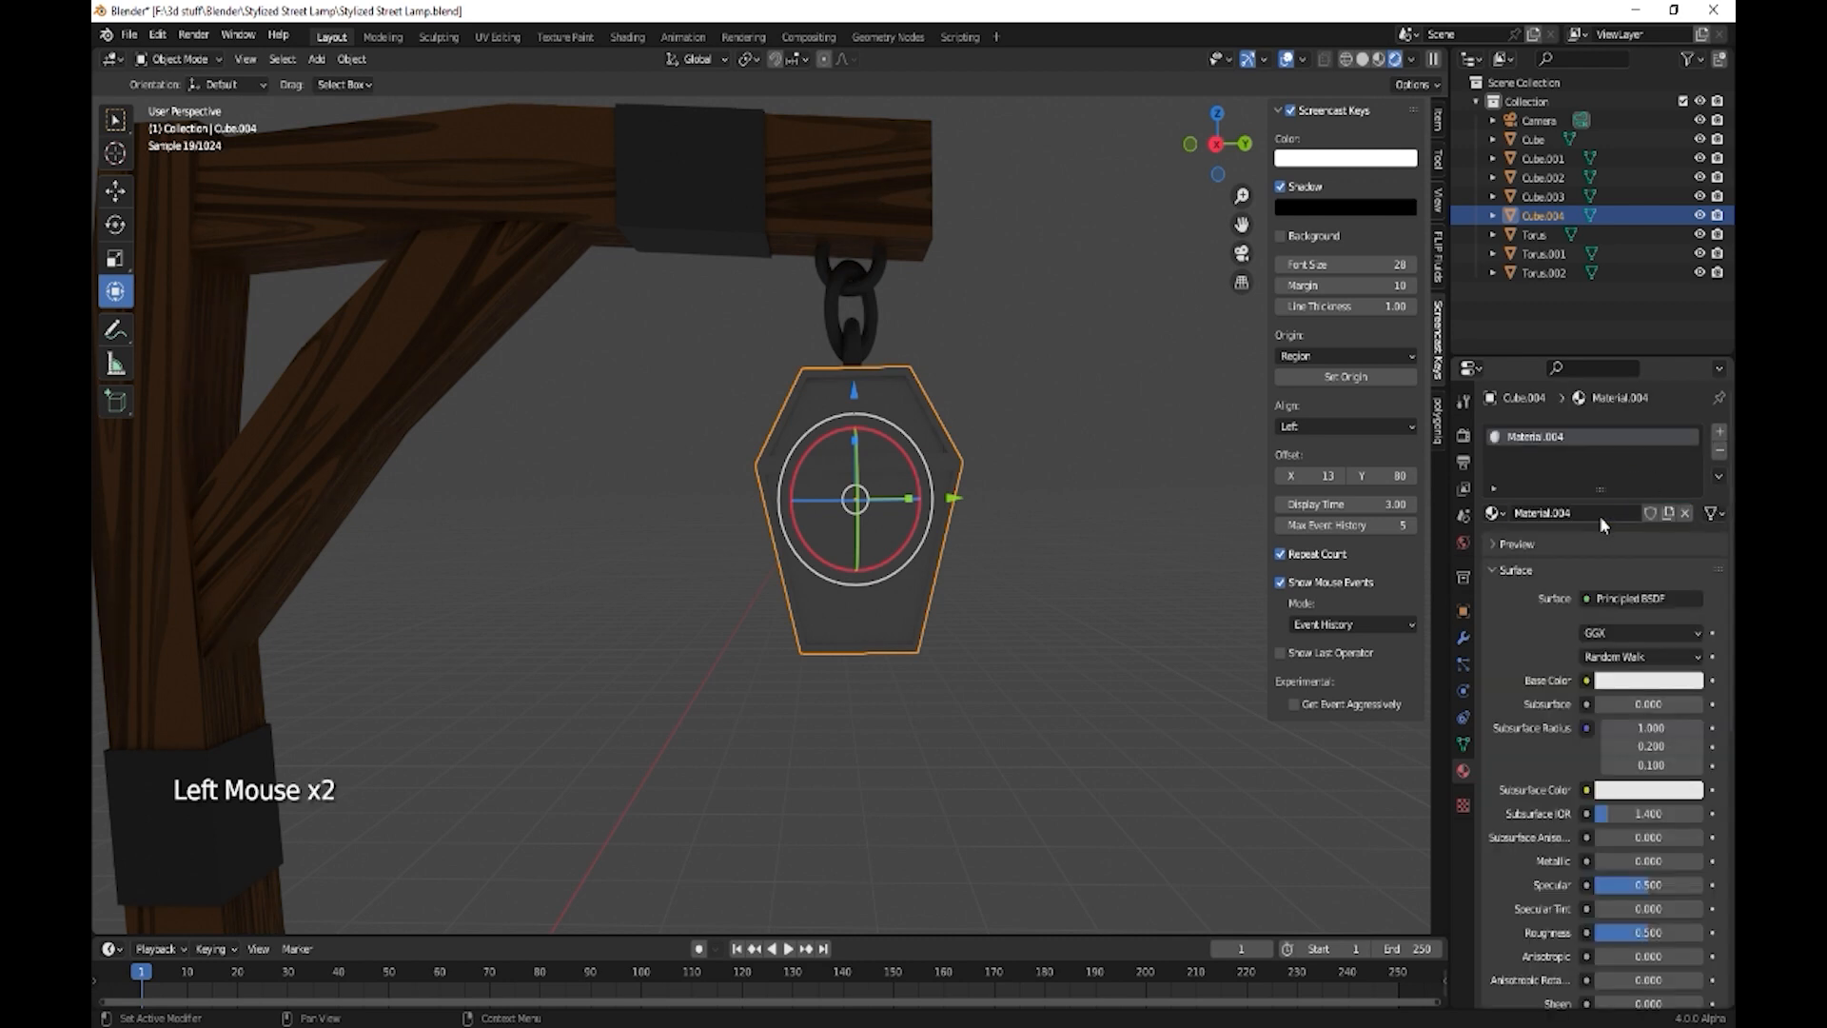
{"action": "left_click", "coordinate": [1630, 682]}
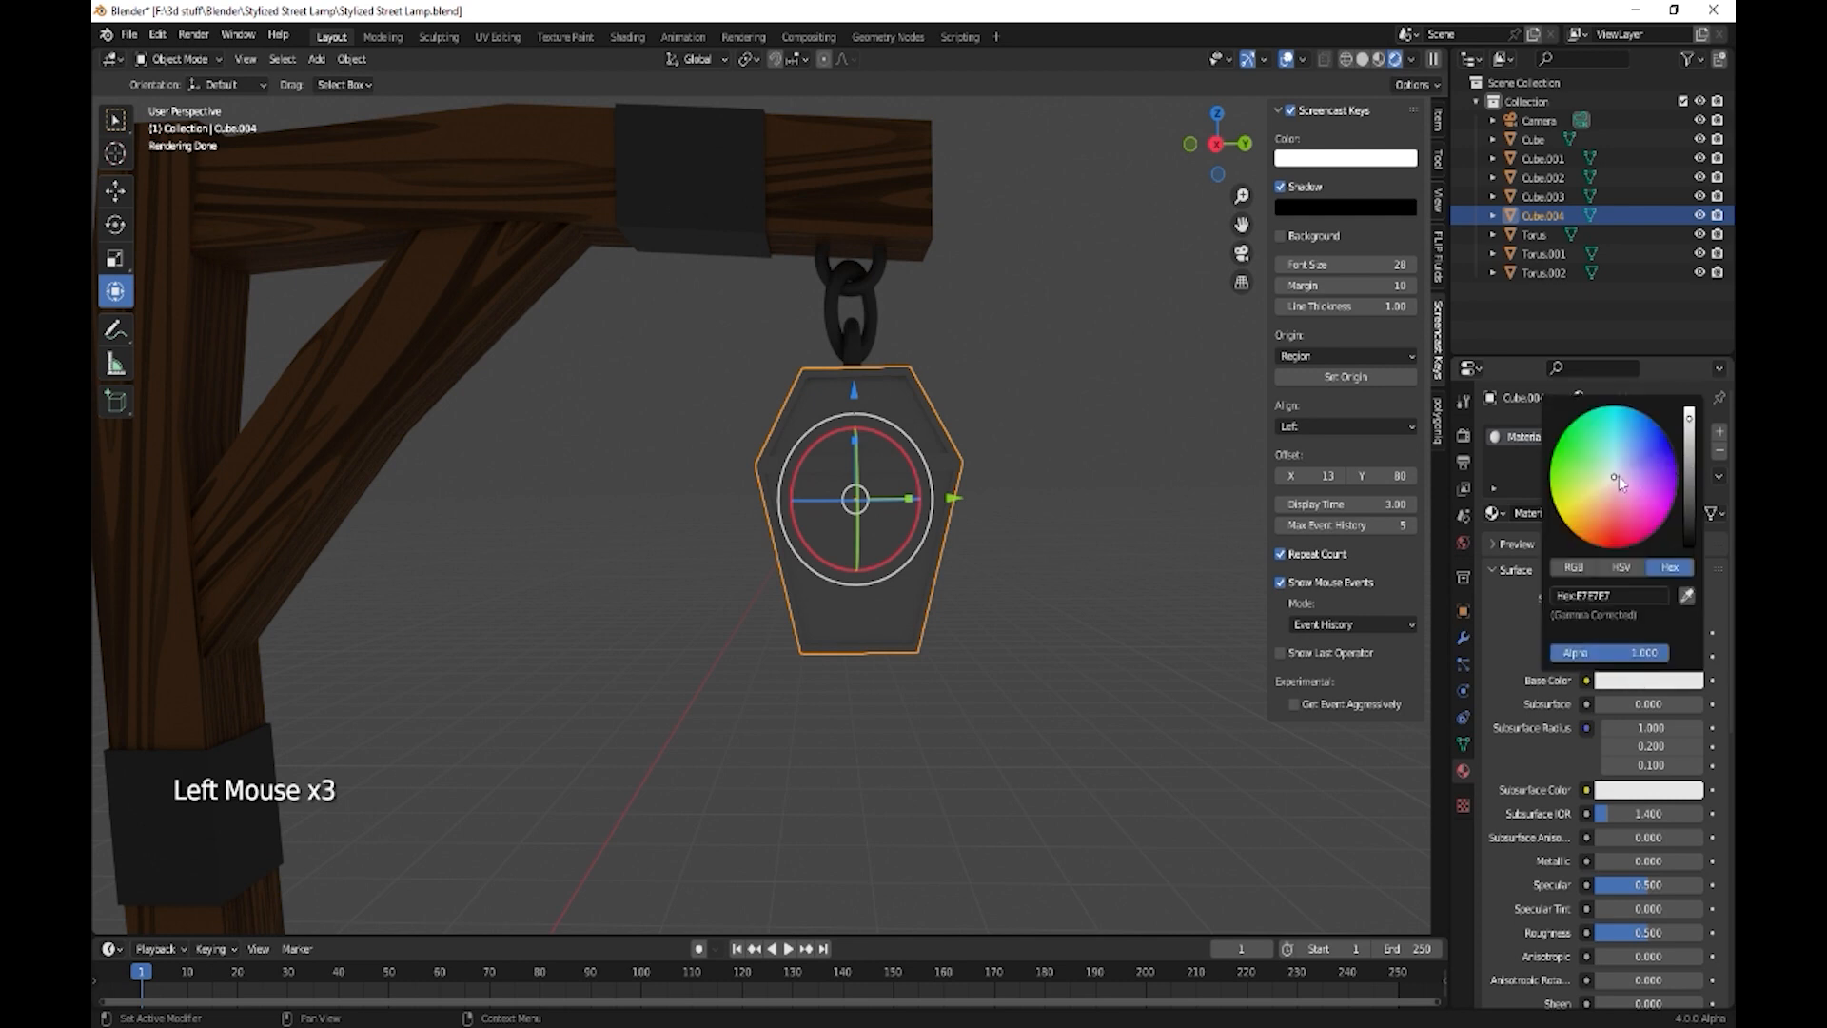
{"action": "left_click_drag", "start_coordinate": [1618, 476], "coordinate": [1593, 507]}
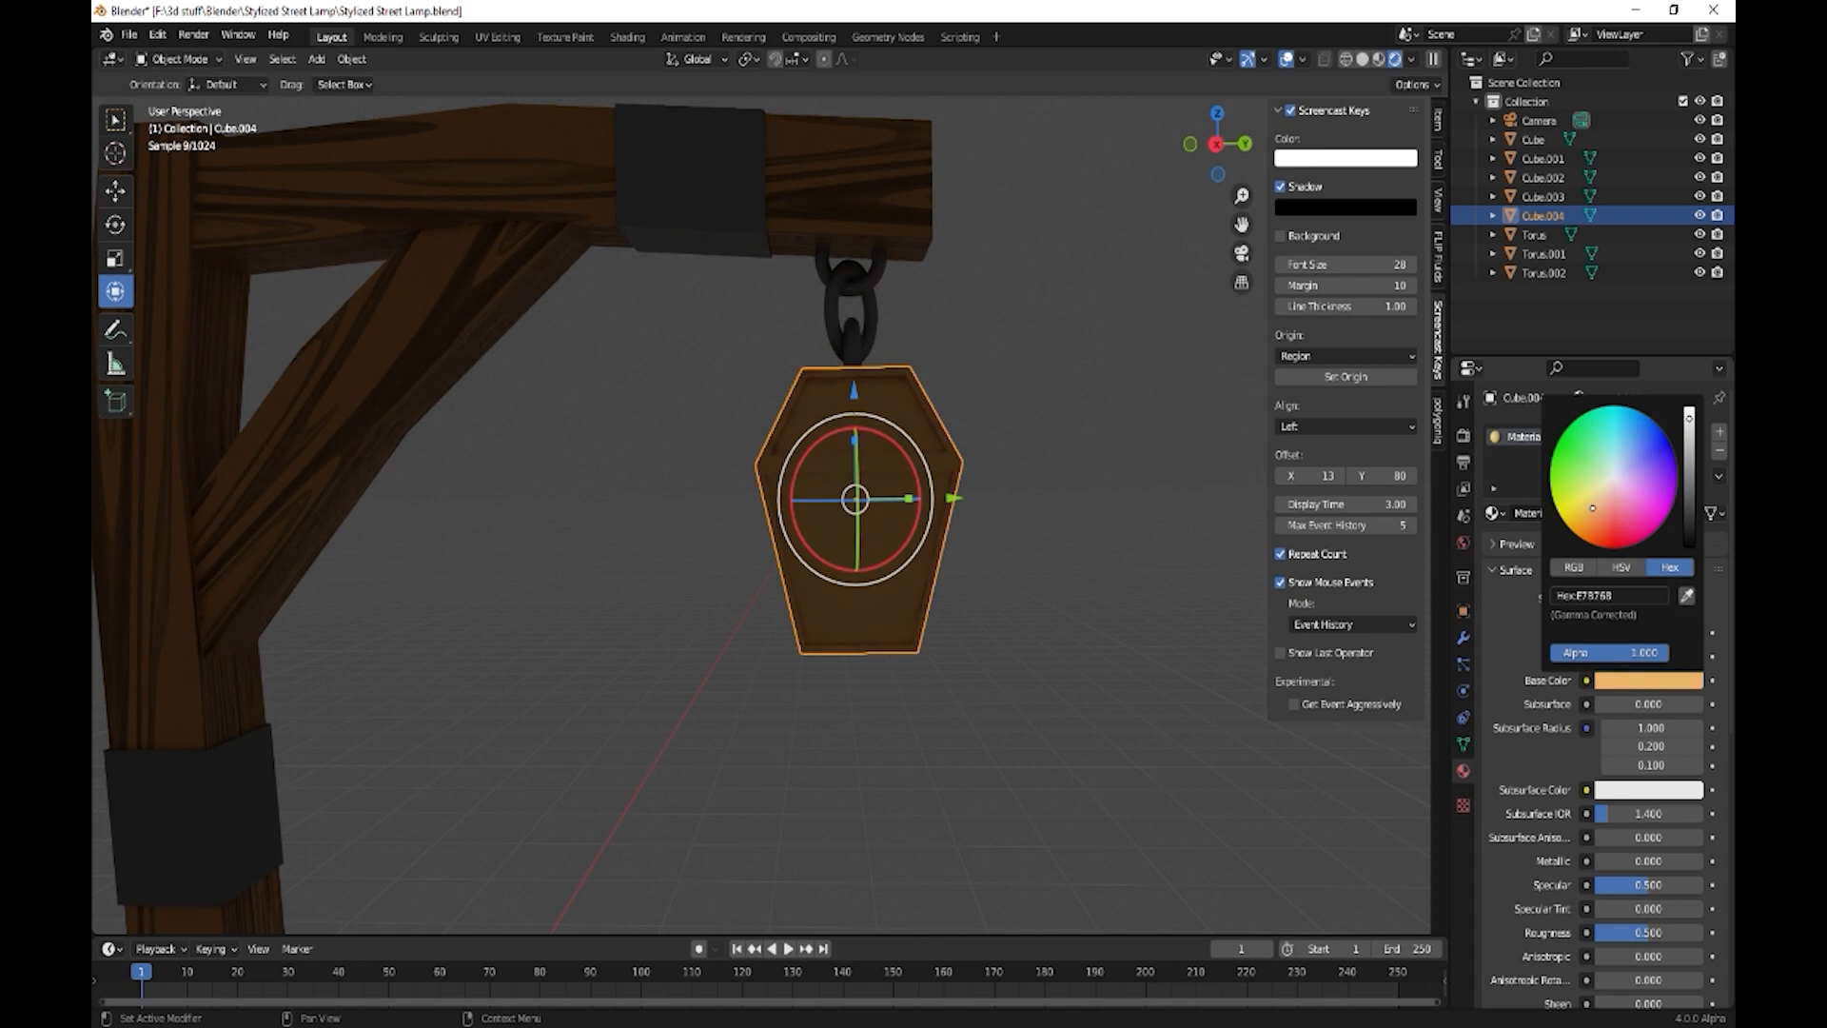
{"action": "left_click", "coordinate": [1665, 679]}
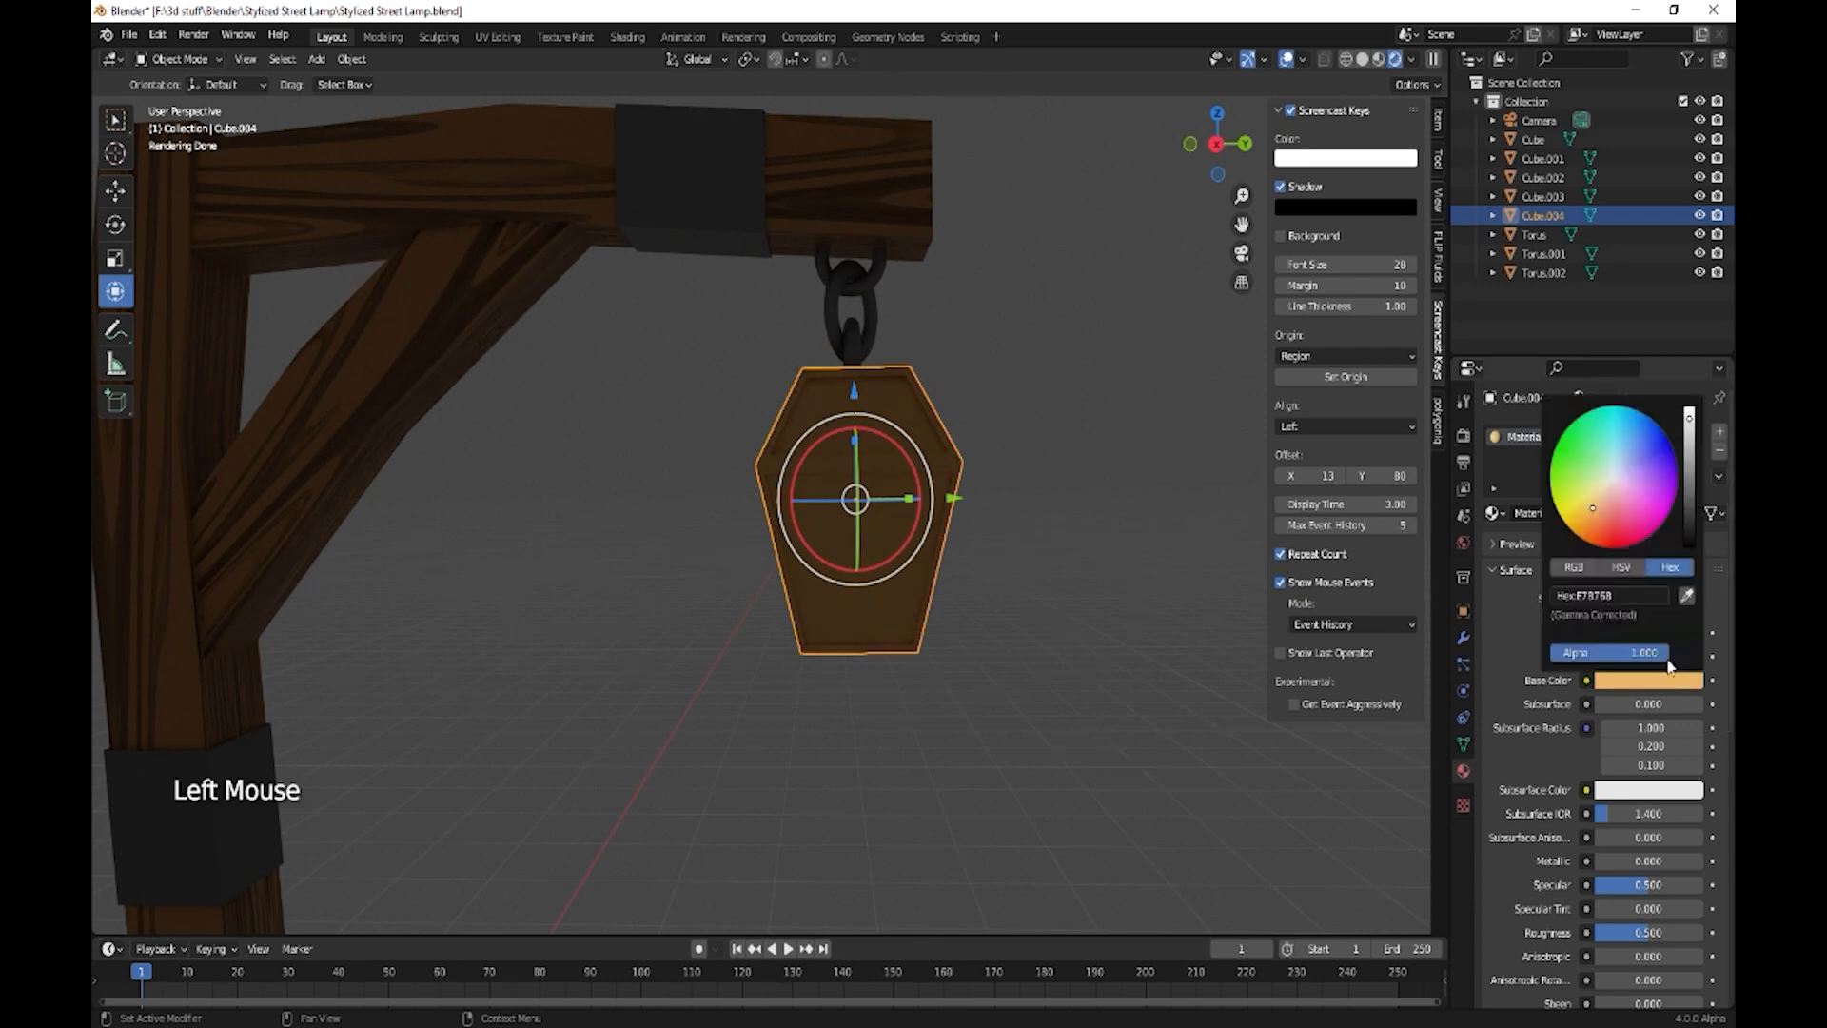
{"action": "left_click_drag", "start_coordinate": [1689, 418], "coordinate": [1689, 457]}
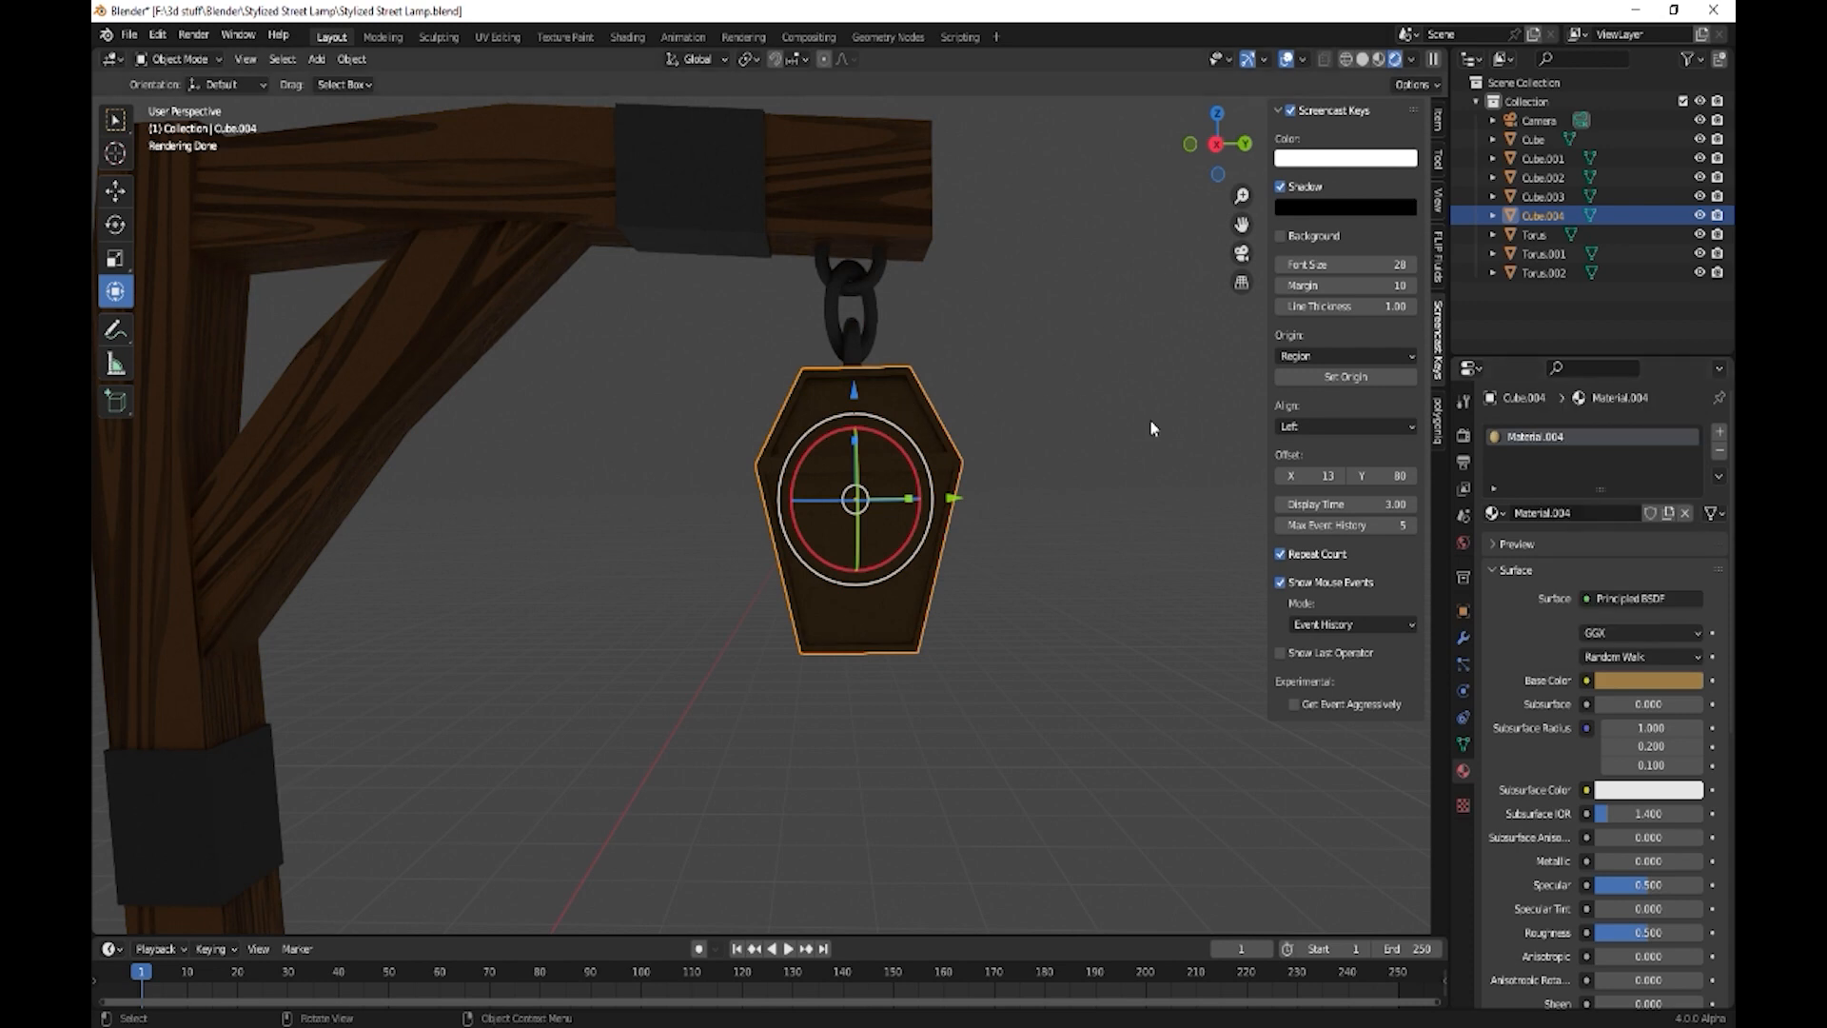
- Select the upper and lower inset pane faces on all sides of the lantern in Edit Mode
{"action": "key", "text": "Tab"}
{"action": "left_click", "coordinate": [889, 416]}
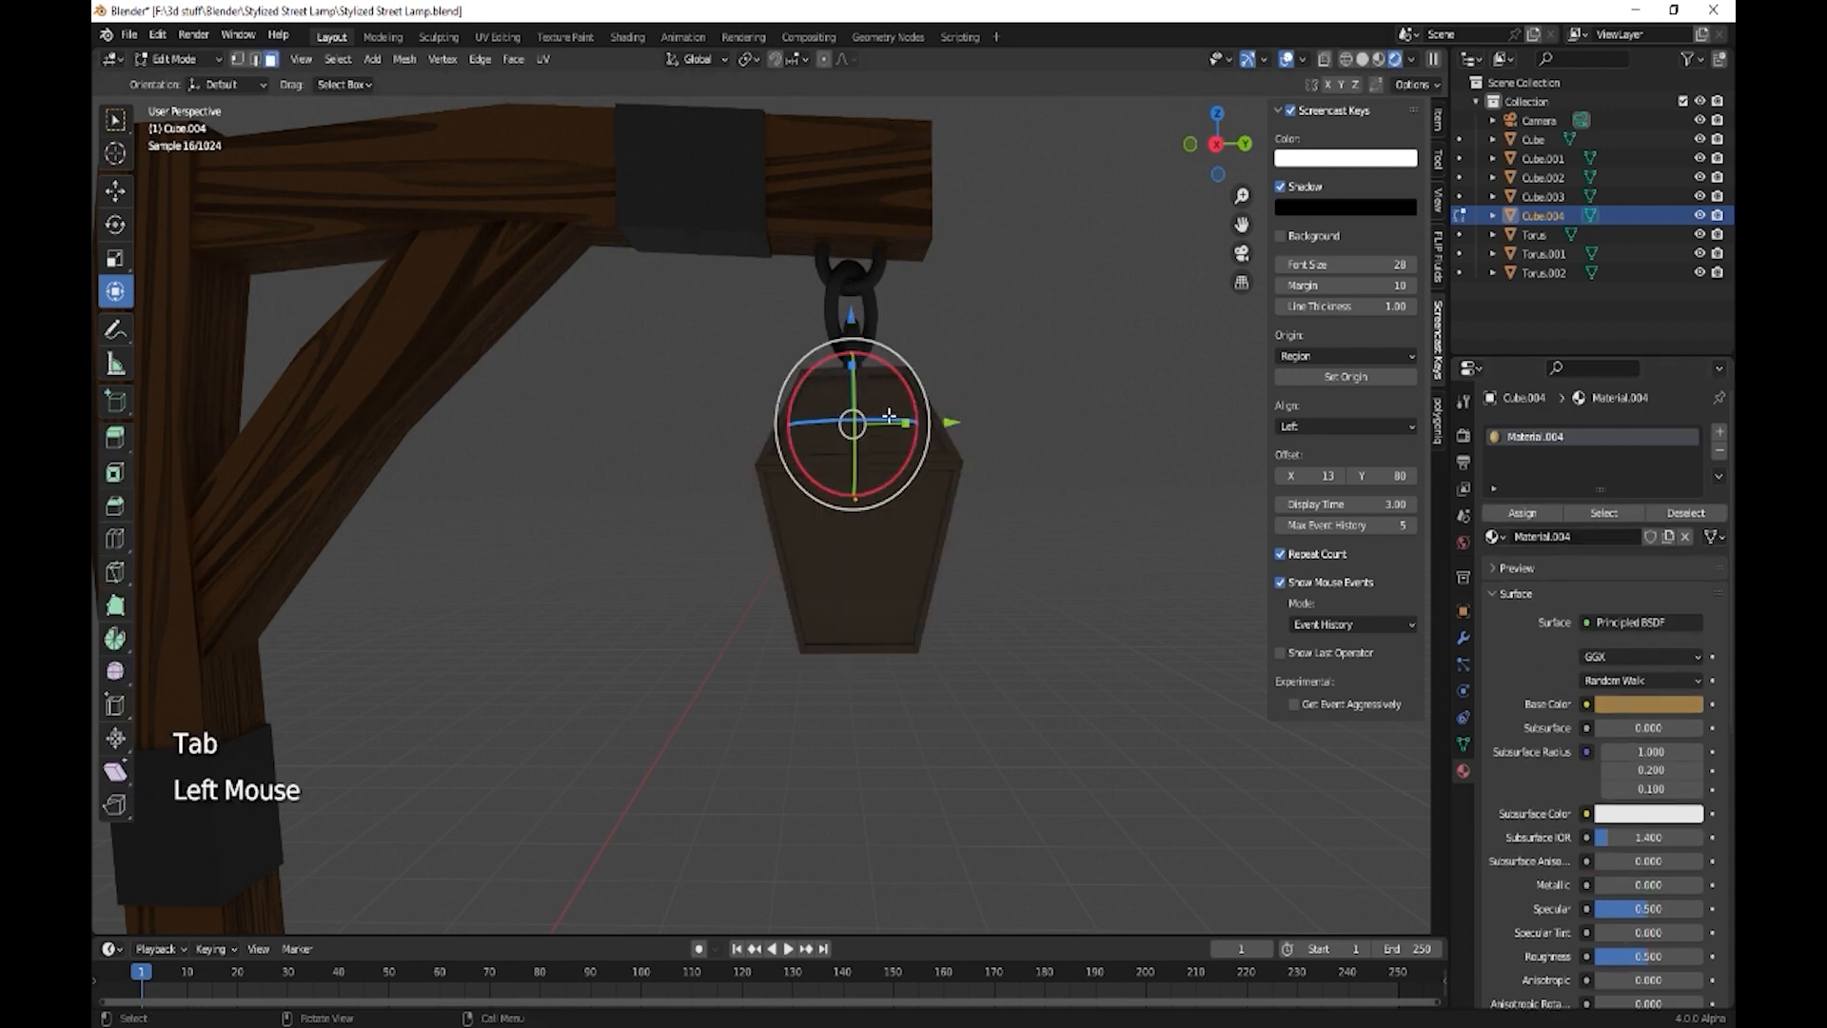
{"action": "left_click", "coordinate": [898, 534], "text": "shift"}
{"action": "middle_click_drag", "start_coordinate": [1068, 596], "coordinate": [847, 594]}
{"action": "left_click", "coordinate": [847, 562], "text": "shift"}
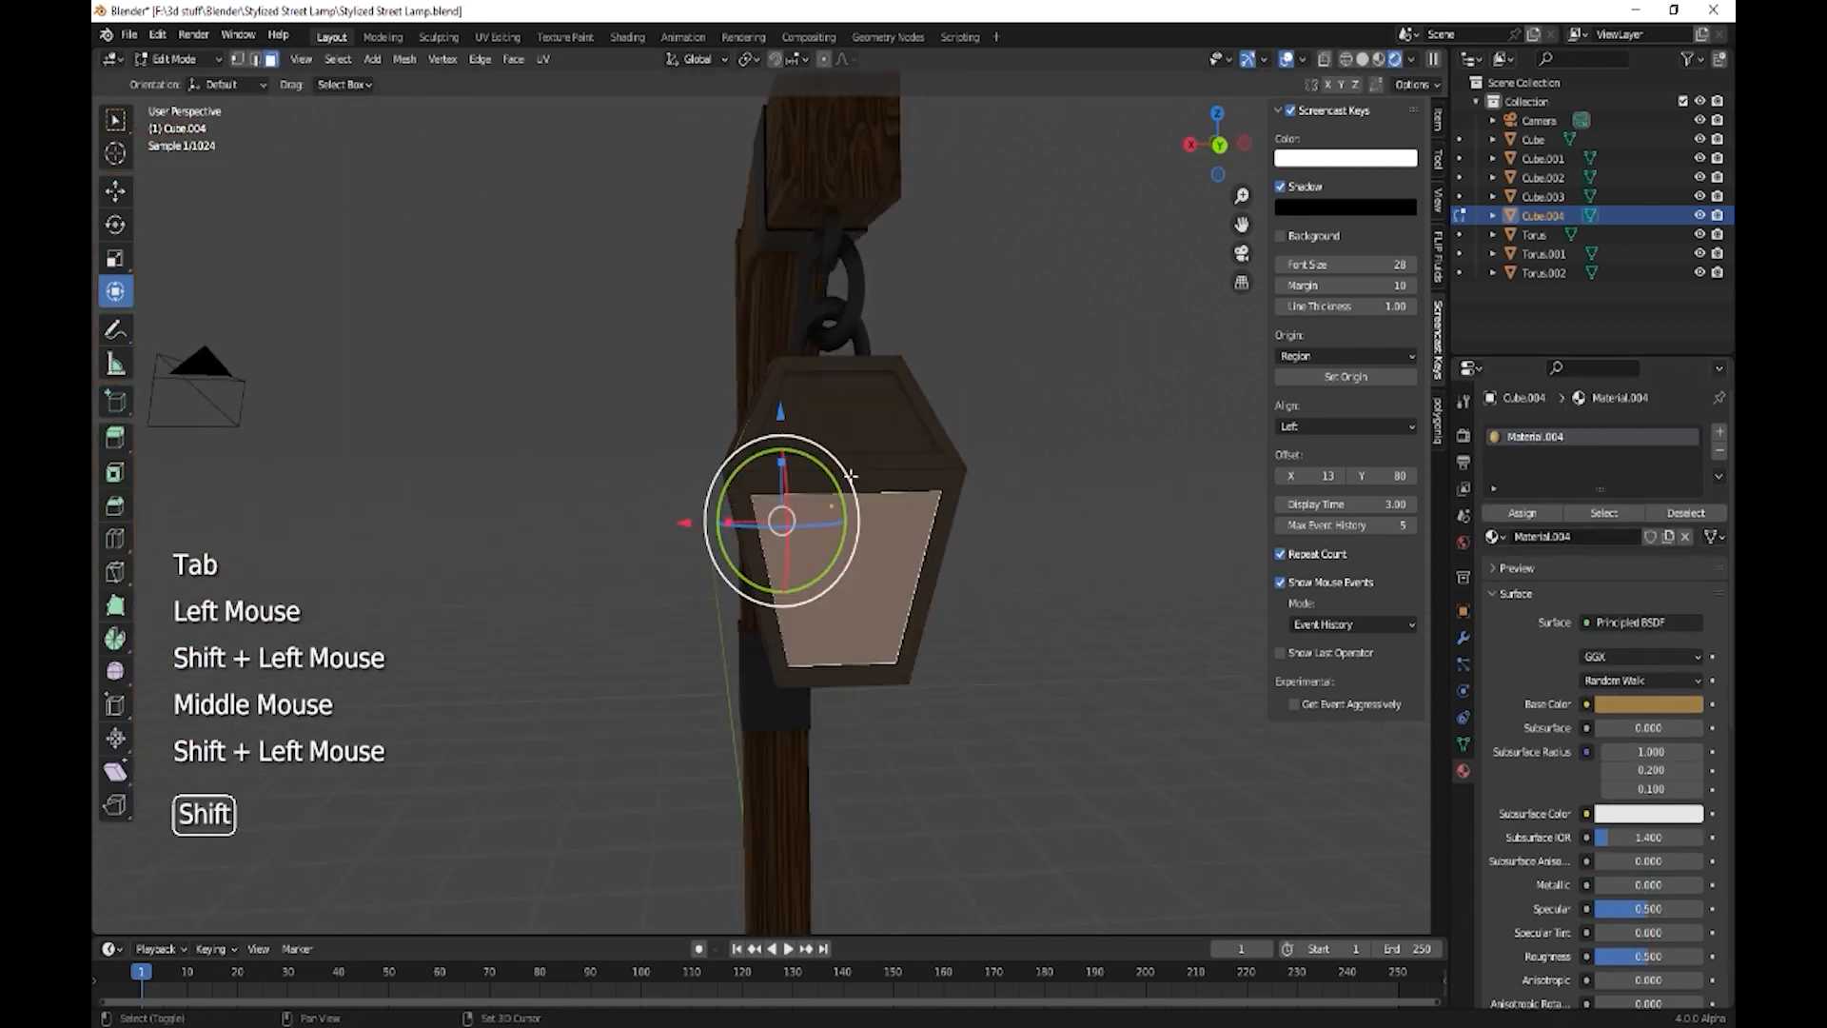
{"action": "left_click", "coordinate": [850, 430], "text": "shift"}
{"action": "middle_click_drag", "start_coordinate": [949, 552], "coordinate": [692, 522]}
{"action": "left_click", "coordinate": [738, 532], "text": "shift"}
{"action": "left_click", "coordinate": [745, 453], "text": "shift"}
{"action": "left_click", "coordinate": [745, 464], "text": "shift"}
{"action": "left_click", "coordinate": [746, 434], "text": "shift"}
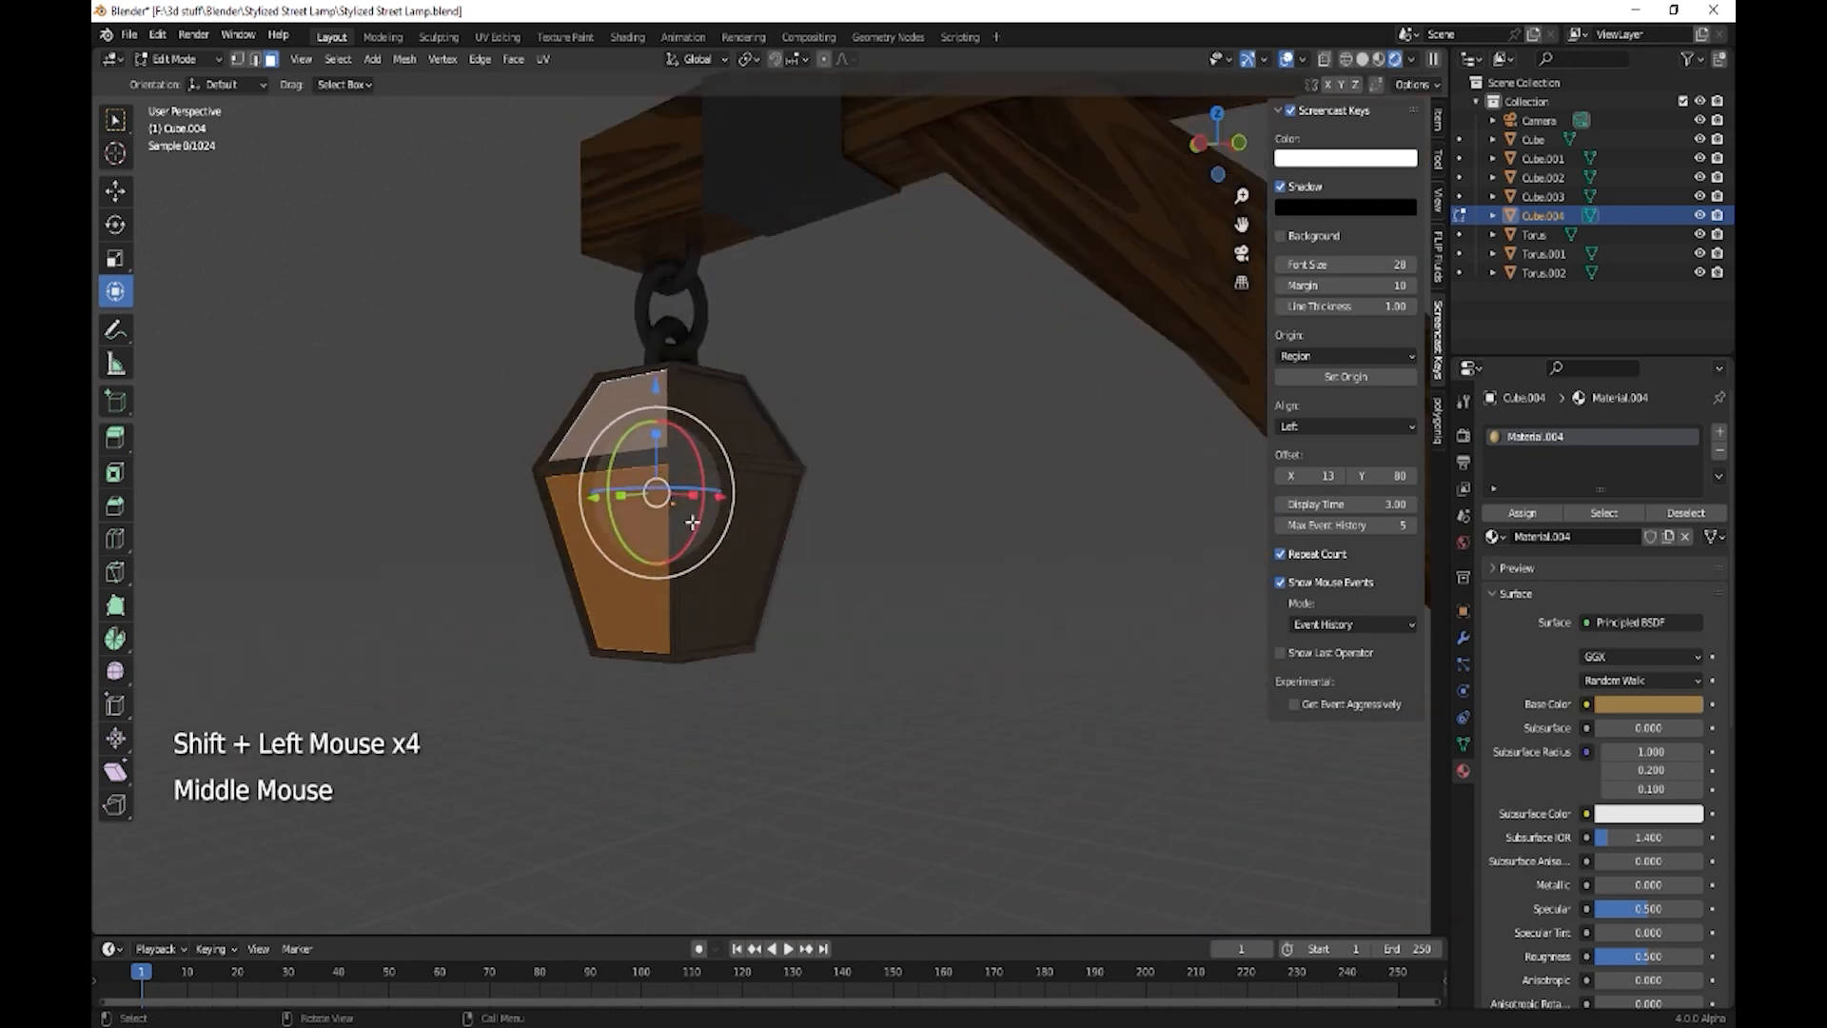
{"action": "left_click", "coordinate": [696, 525], "text": "shift"}
{"action": "left_click", "coordinate": [736, 437], "text": "shift"}
{"action": "middle_click_drag", "start_coordinate": [788, 508], "coordinate": [1127, 503]}
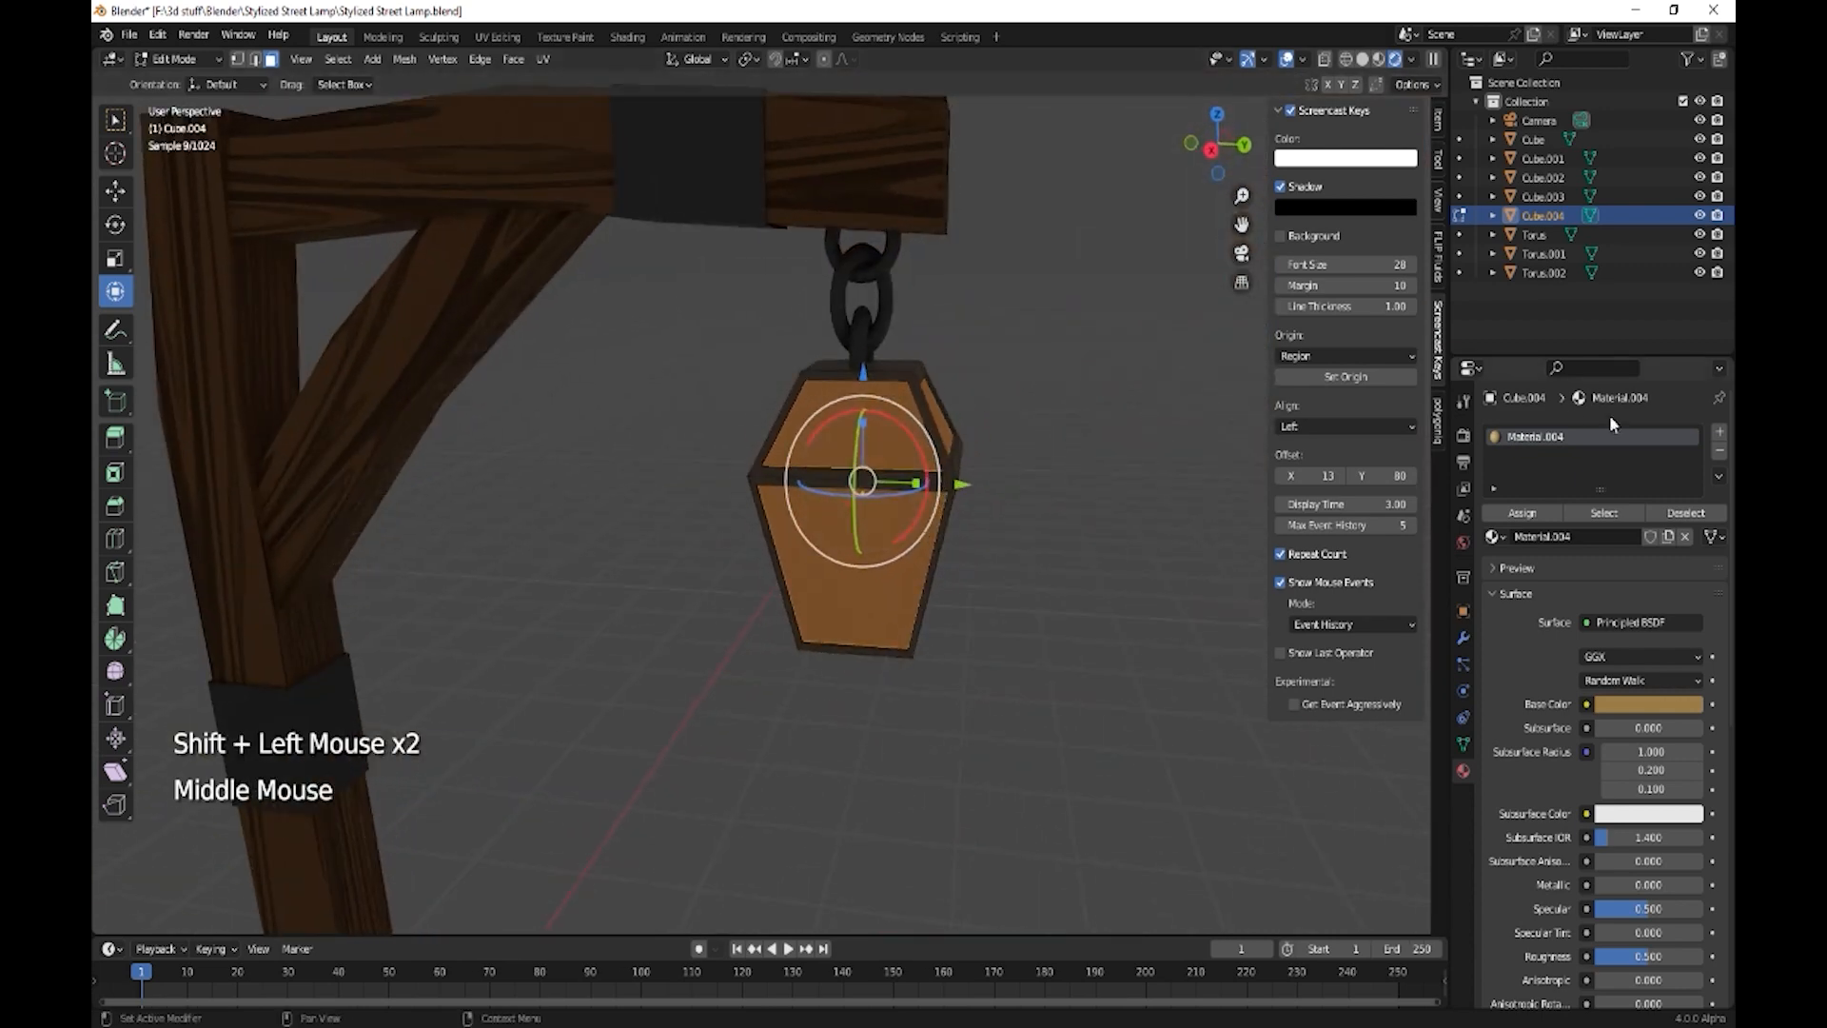
- Add a second material slot with a new yellow material (hex E7C943) and assign it to the lantern's selected pane faces
{"action": "left_click", "coordinate": [1720, 434]}
{"action": "left_click", "coordinate": [1598, 566]}
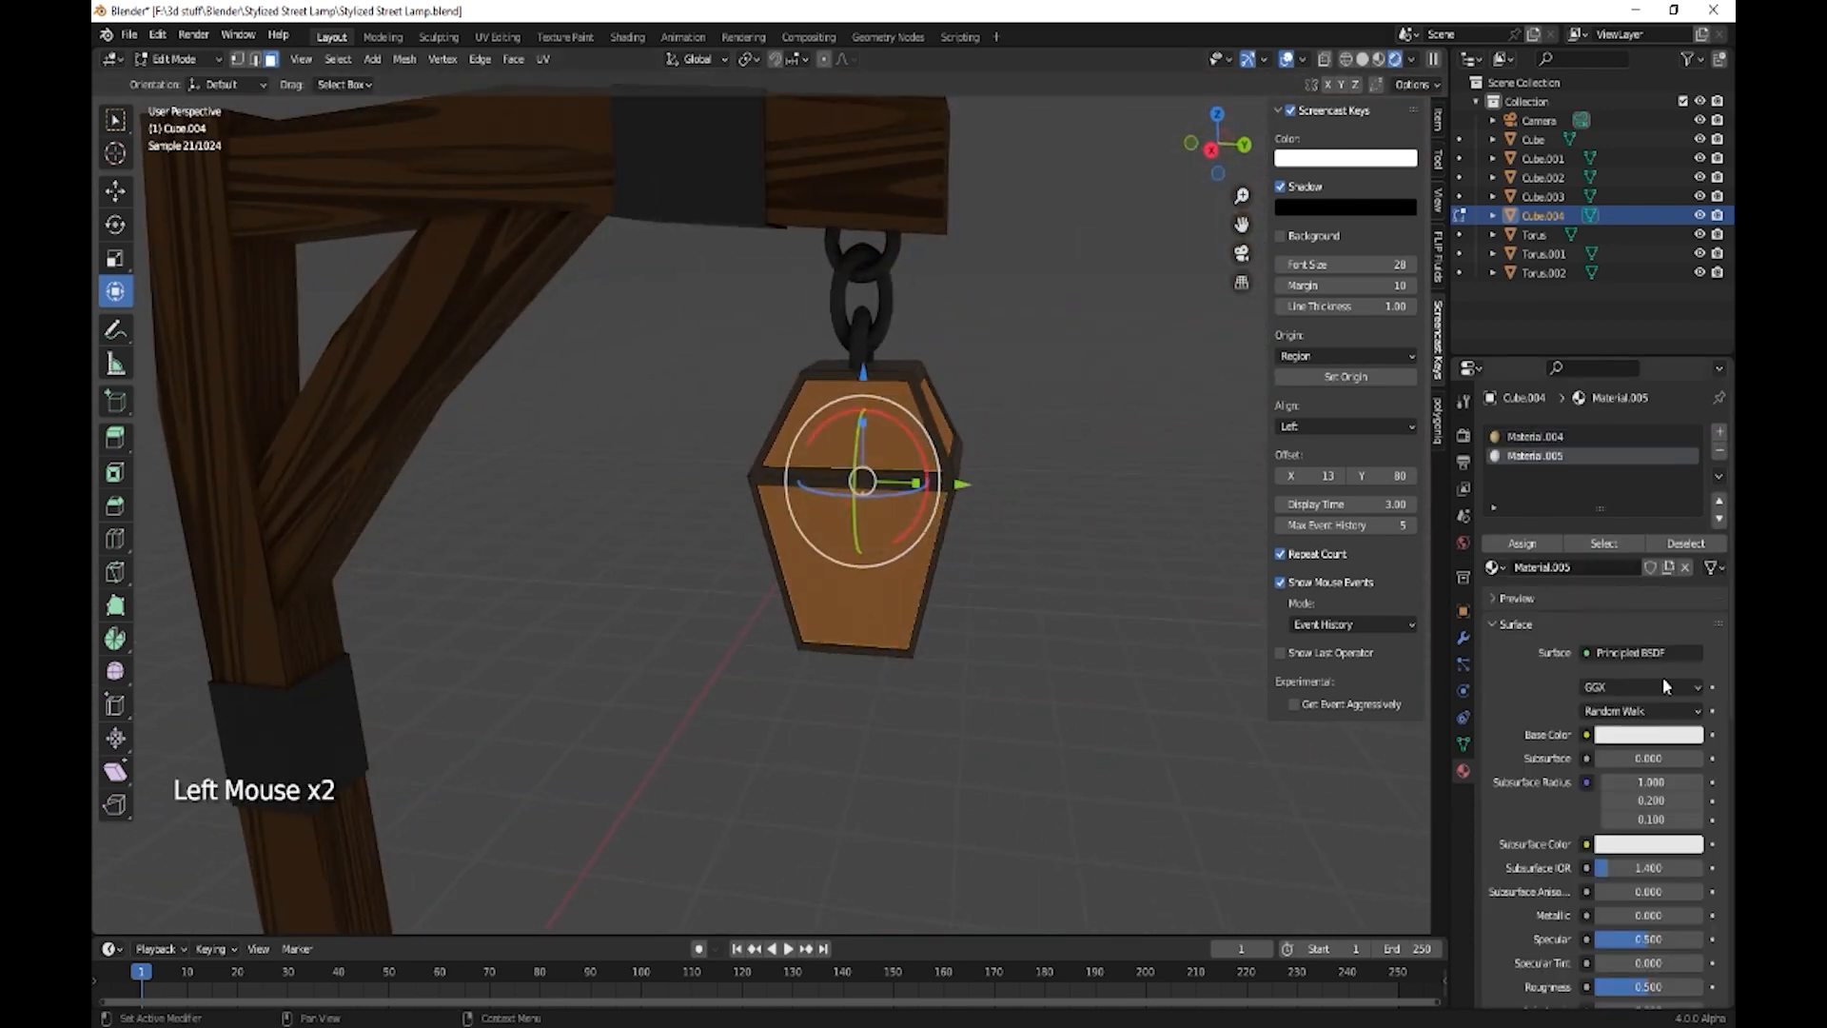
{"action": "left_click", "coordinate": [1649, 734]}
{"action": "left_click_drag", "start_coordinate": [1617, 536], "coordinate": [1593, 554]}
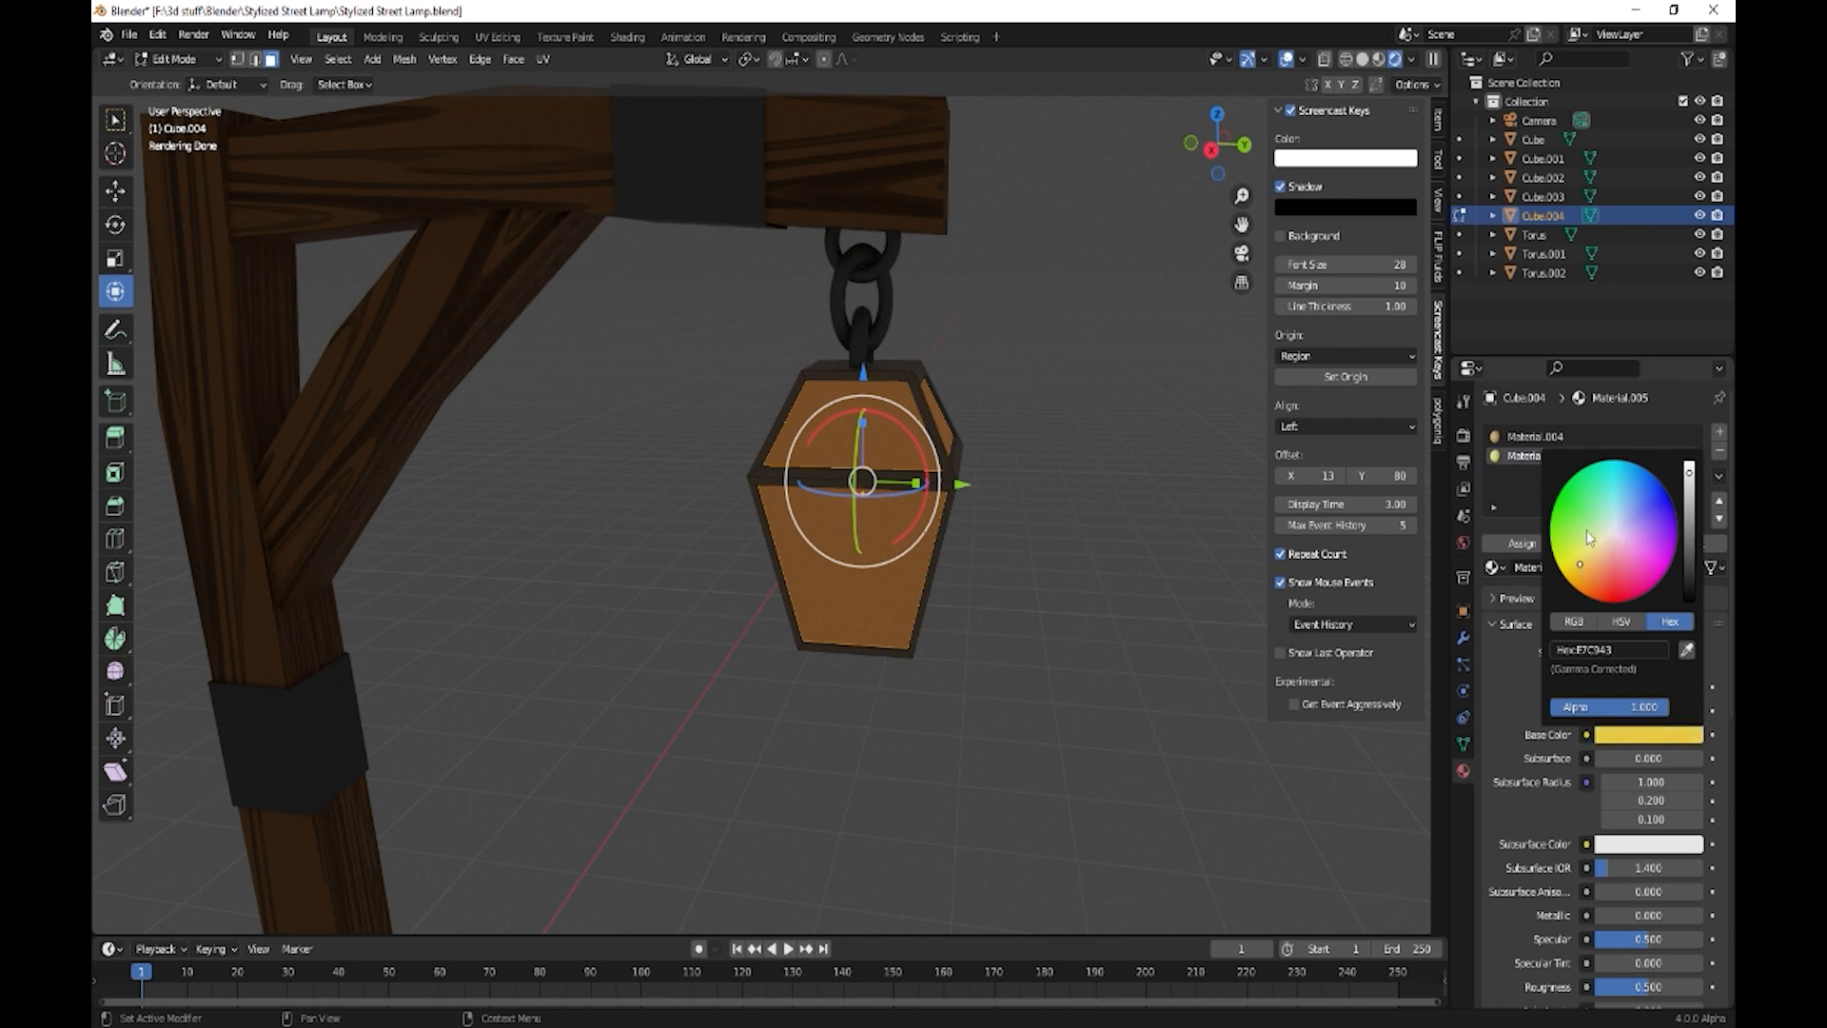
{"action": "left_click", "coordinate": [1520, 545]}
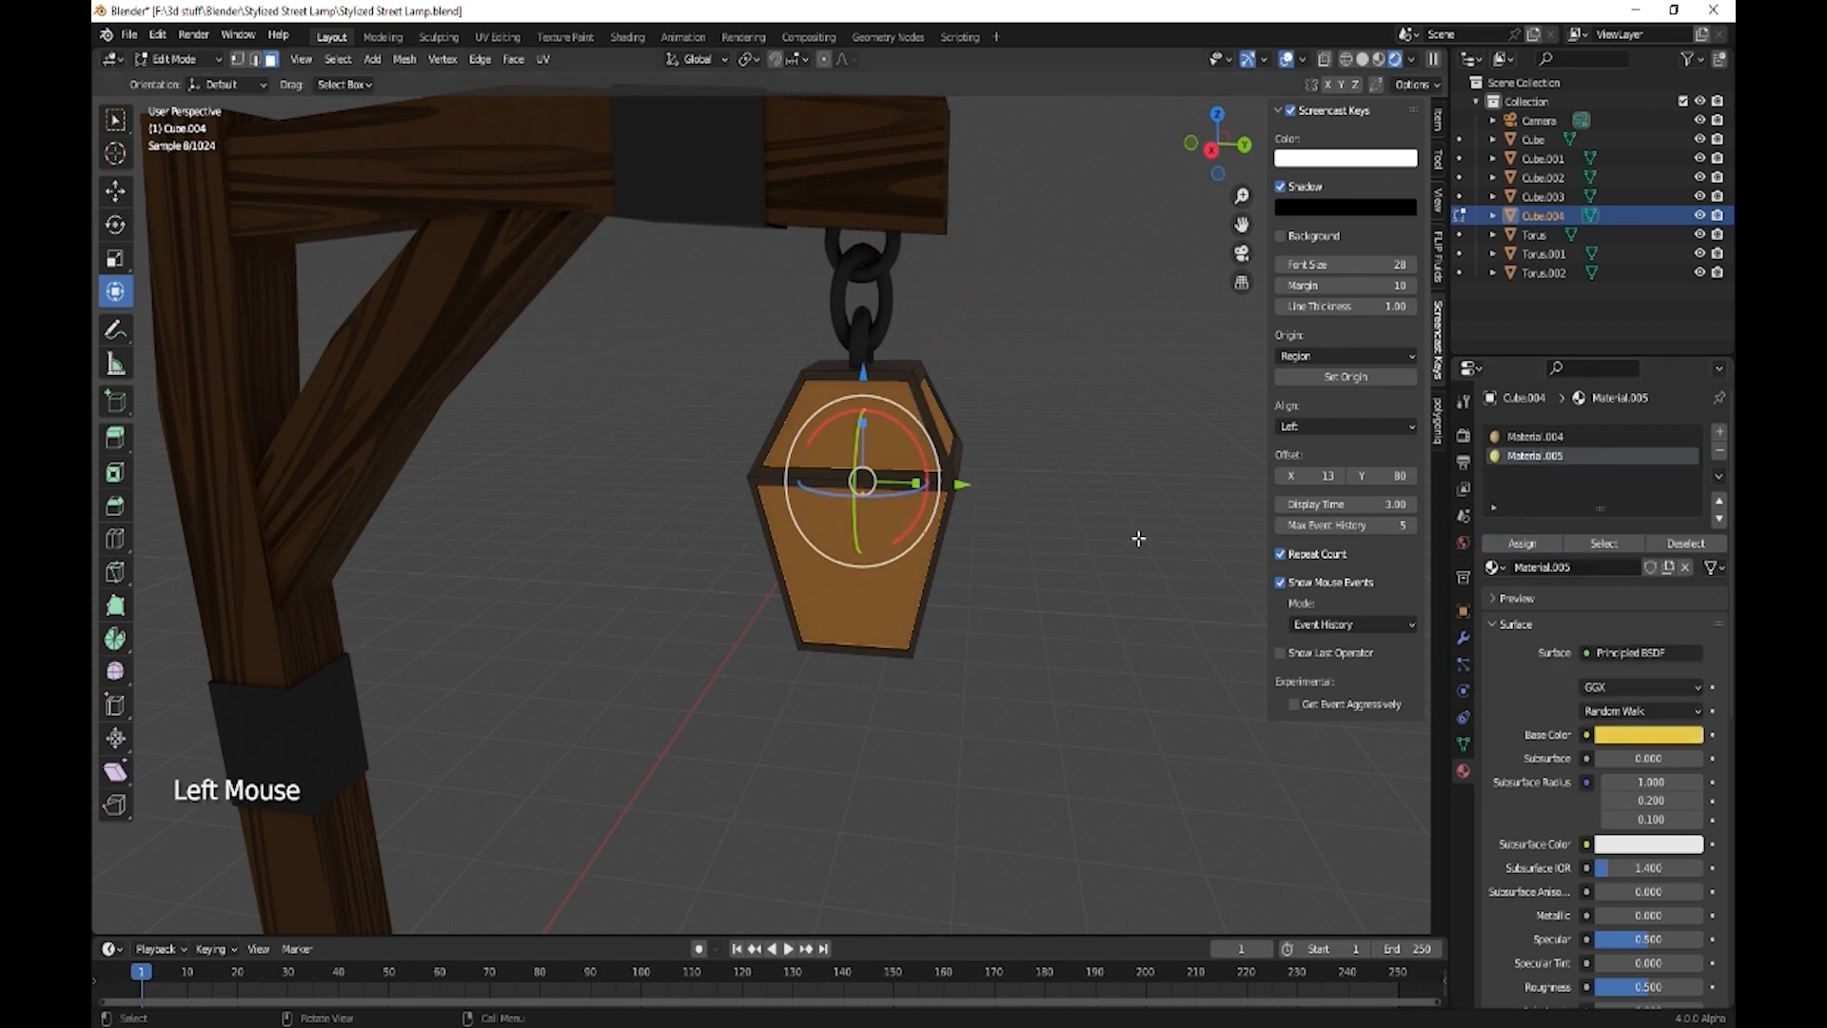
{"action": "key", "text": "Tab"}
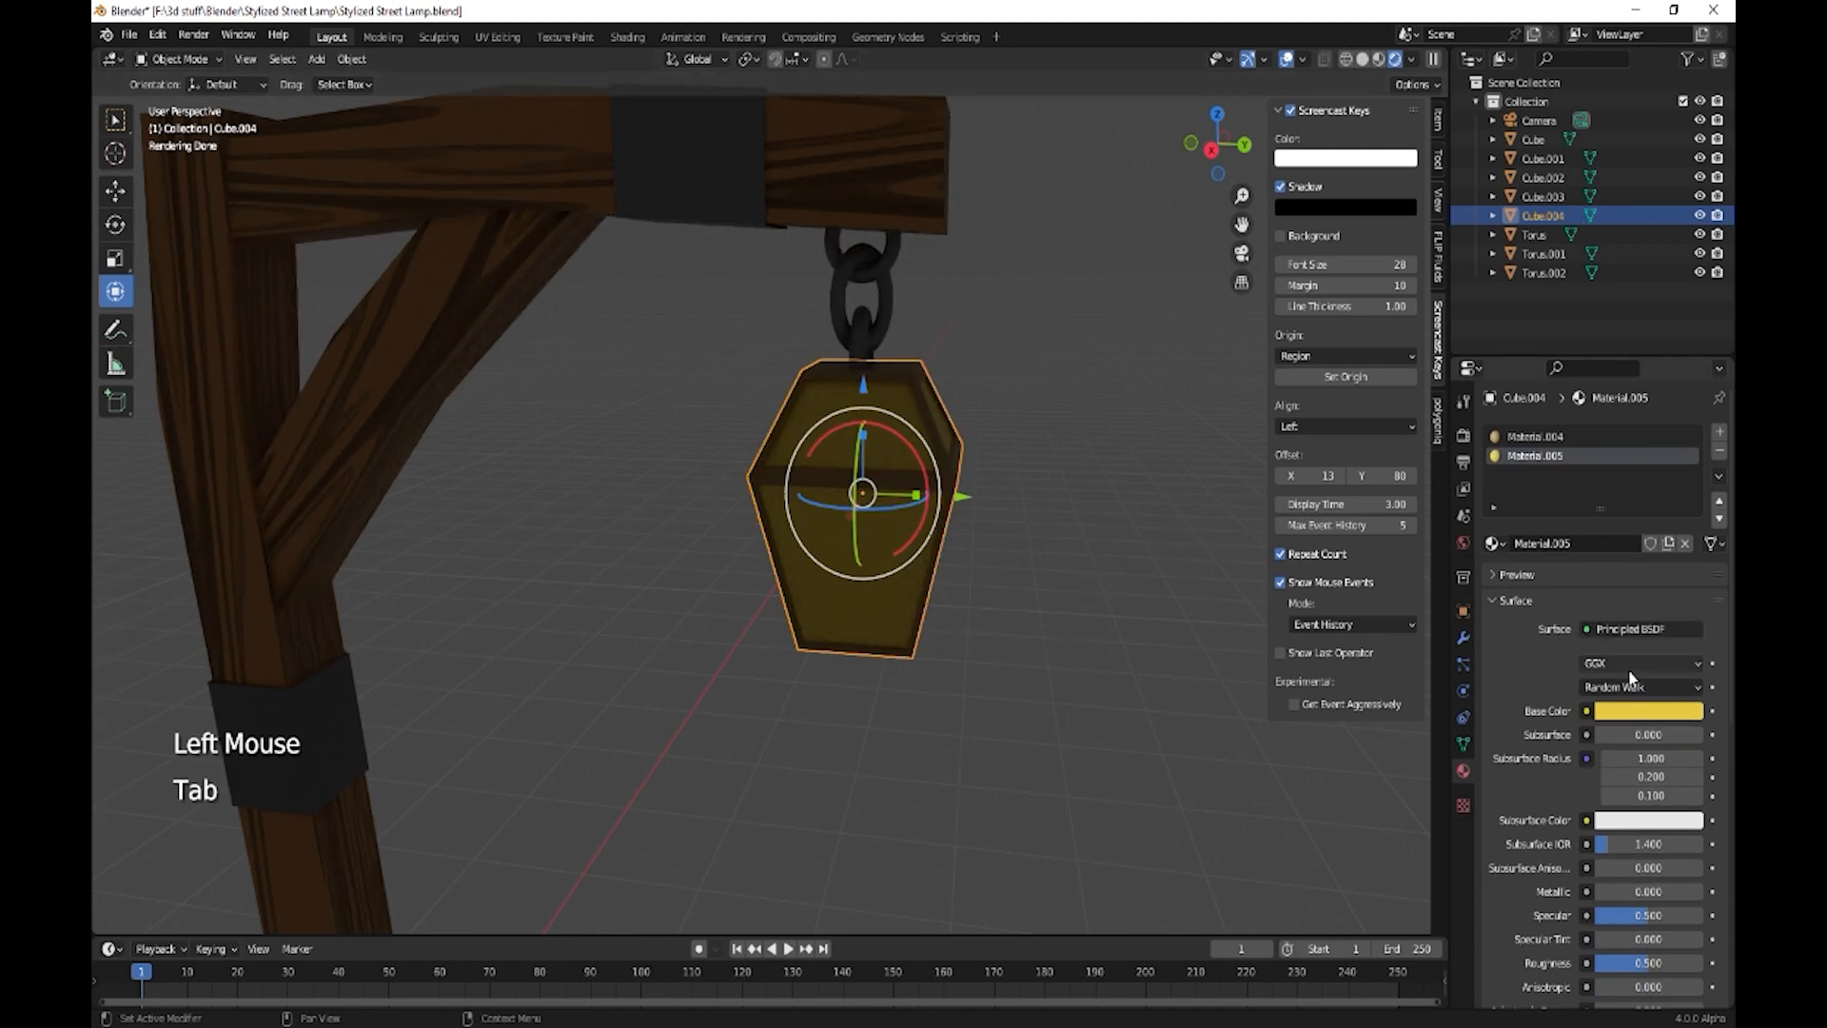
- Change the lantern pane material's surface shader to Emission and set its emission color to yellow
{"action": "left_click", "coordinate": [1585, 711]}
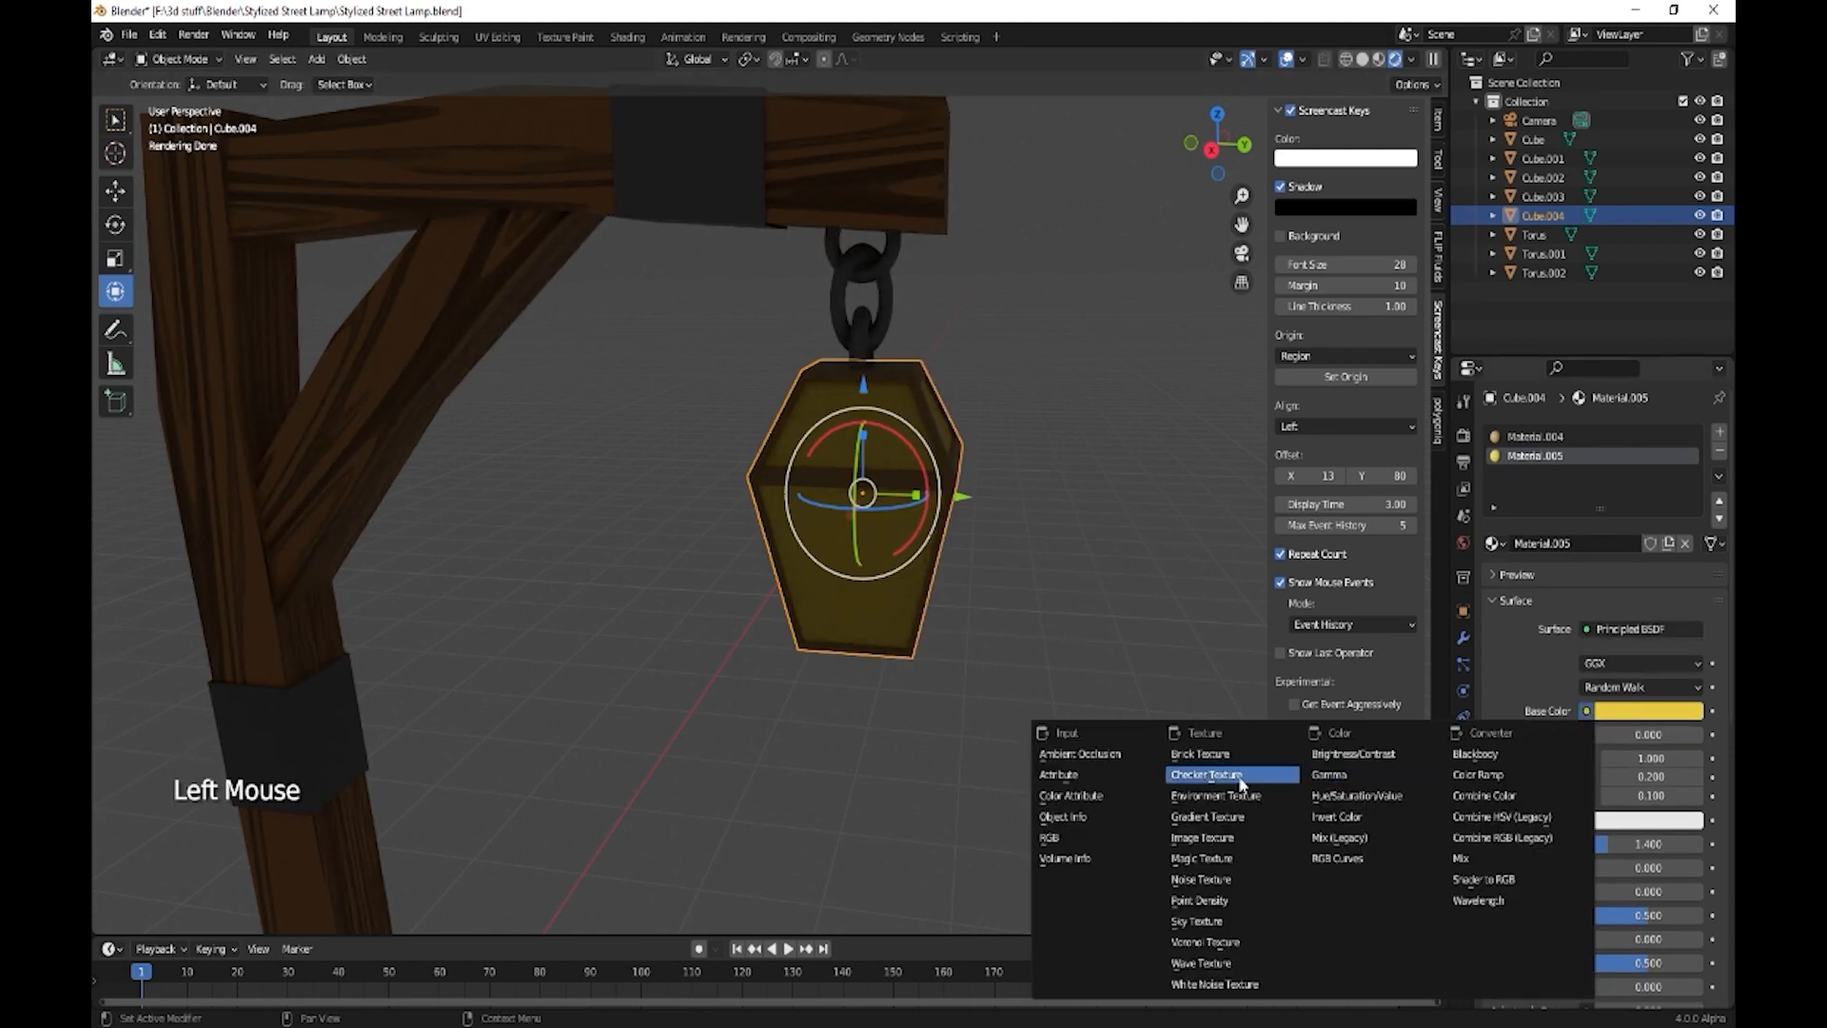
{"action": "left_click", "coordinate": [1587, 630]}
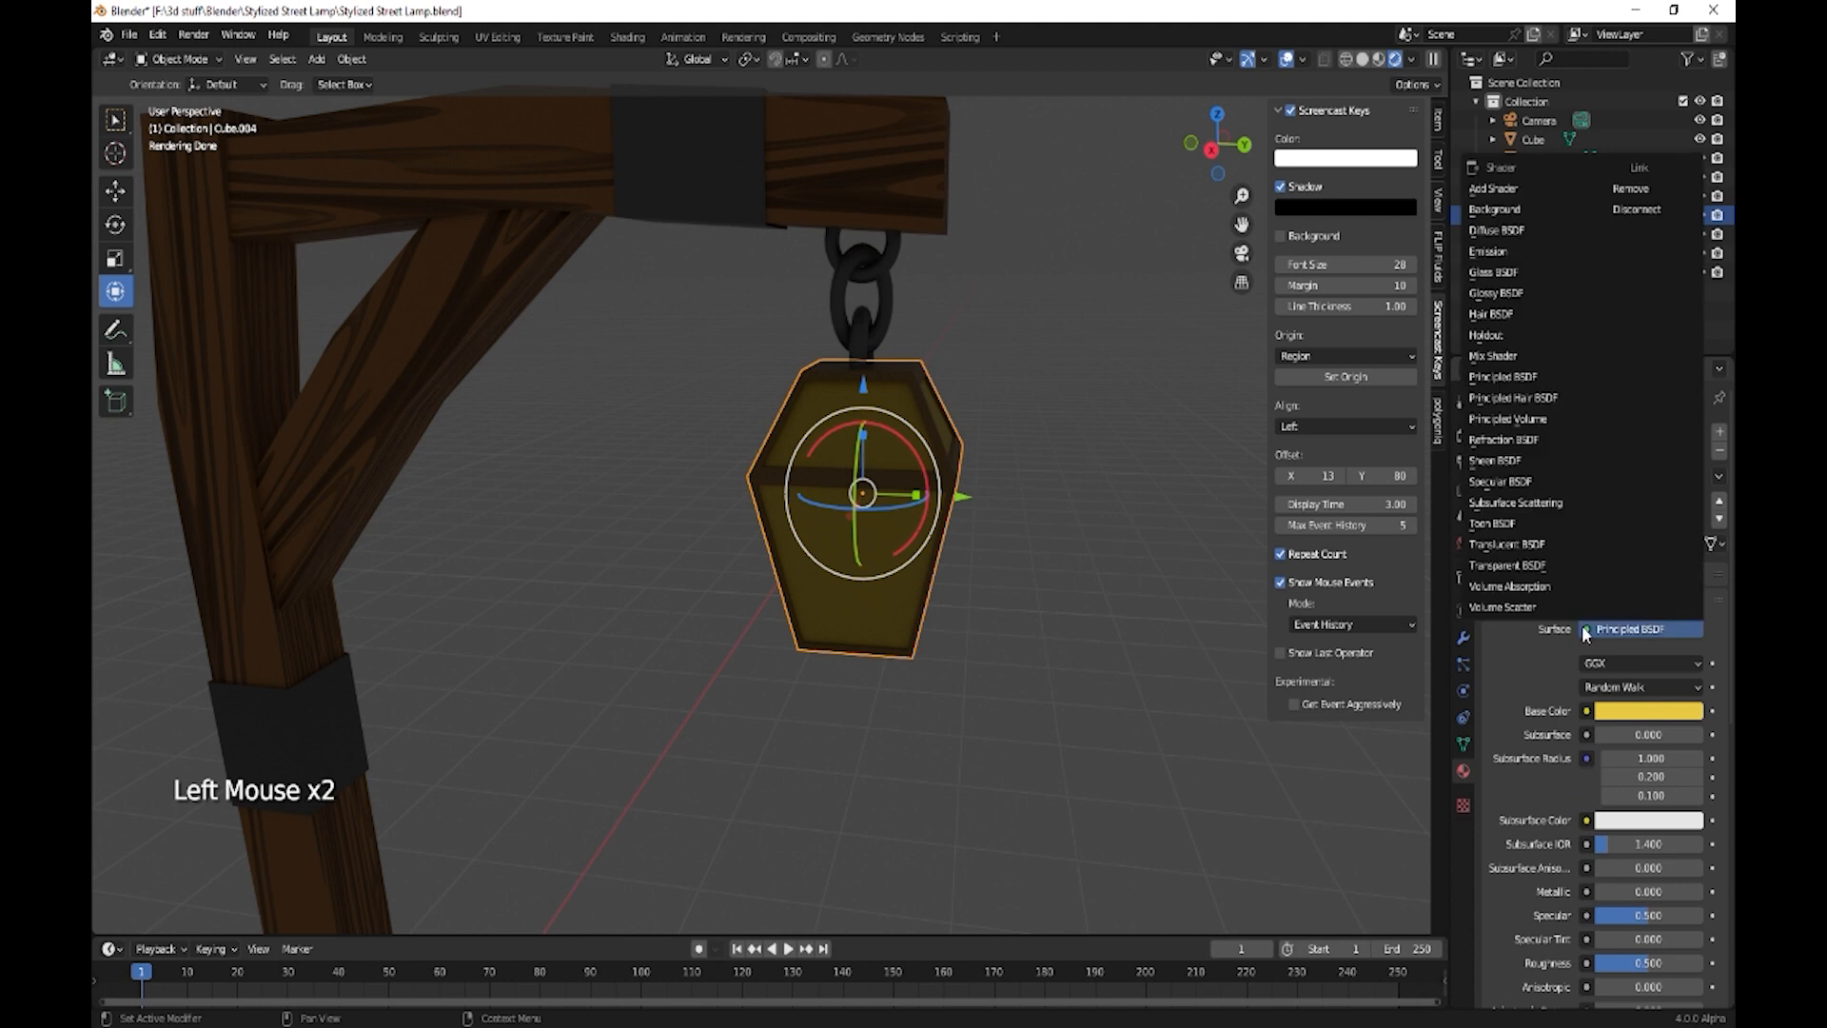
{"action": "left_click", "coordinate": [1482, 252]}
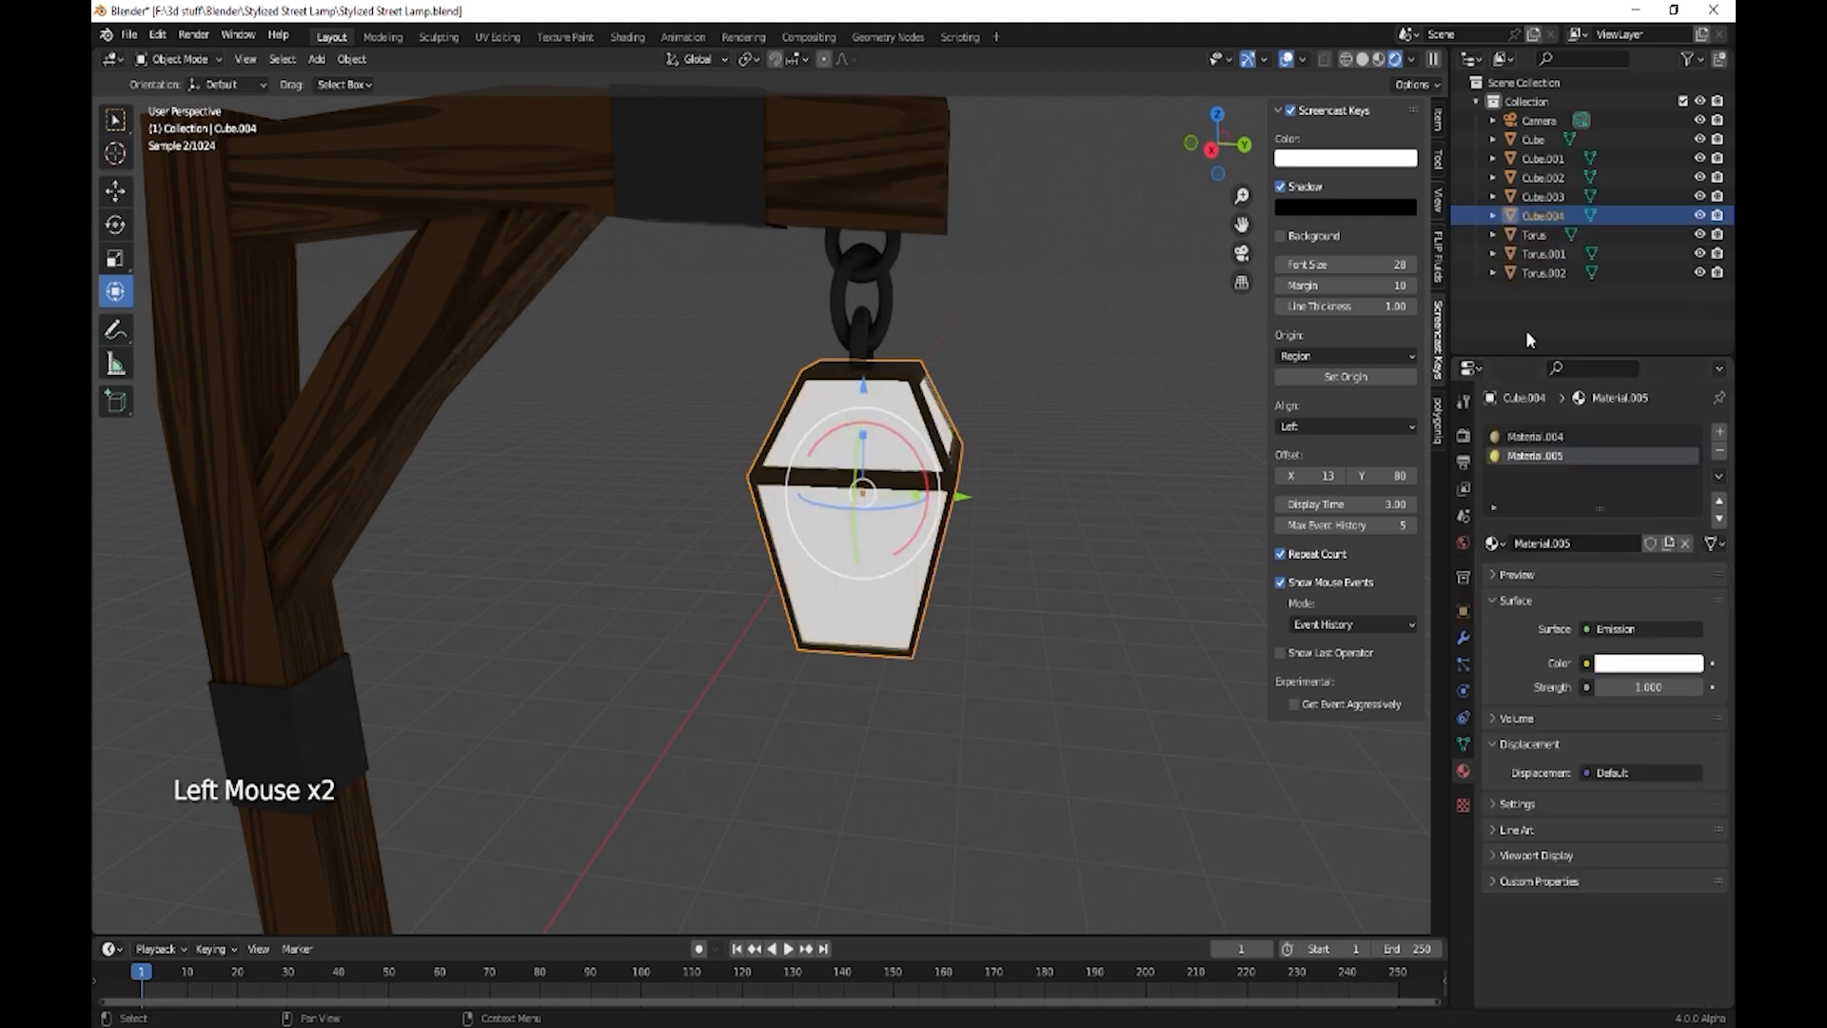
{"action": "left_click", "coordinate": [1648, 665]}
{"action": "left_click_drag", "start_coordinate": [1615, 462], "coordinate": [1571, 494]}
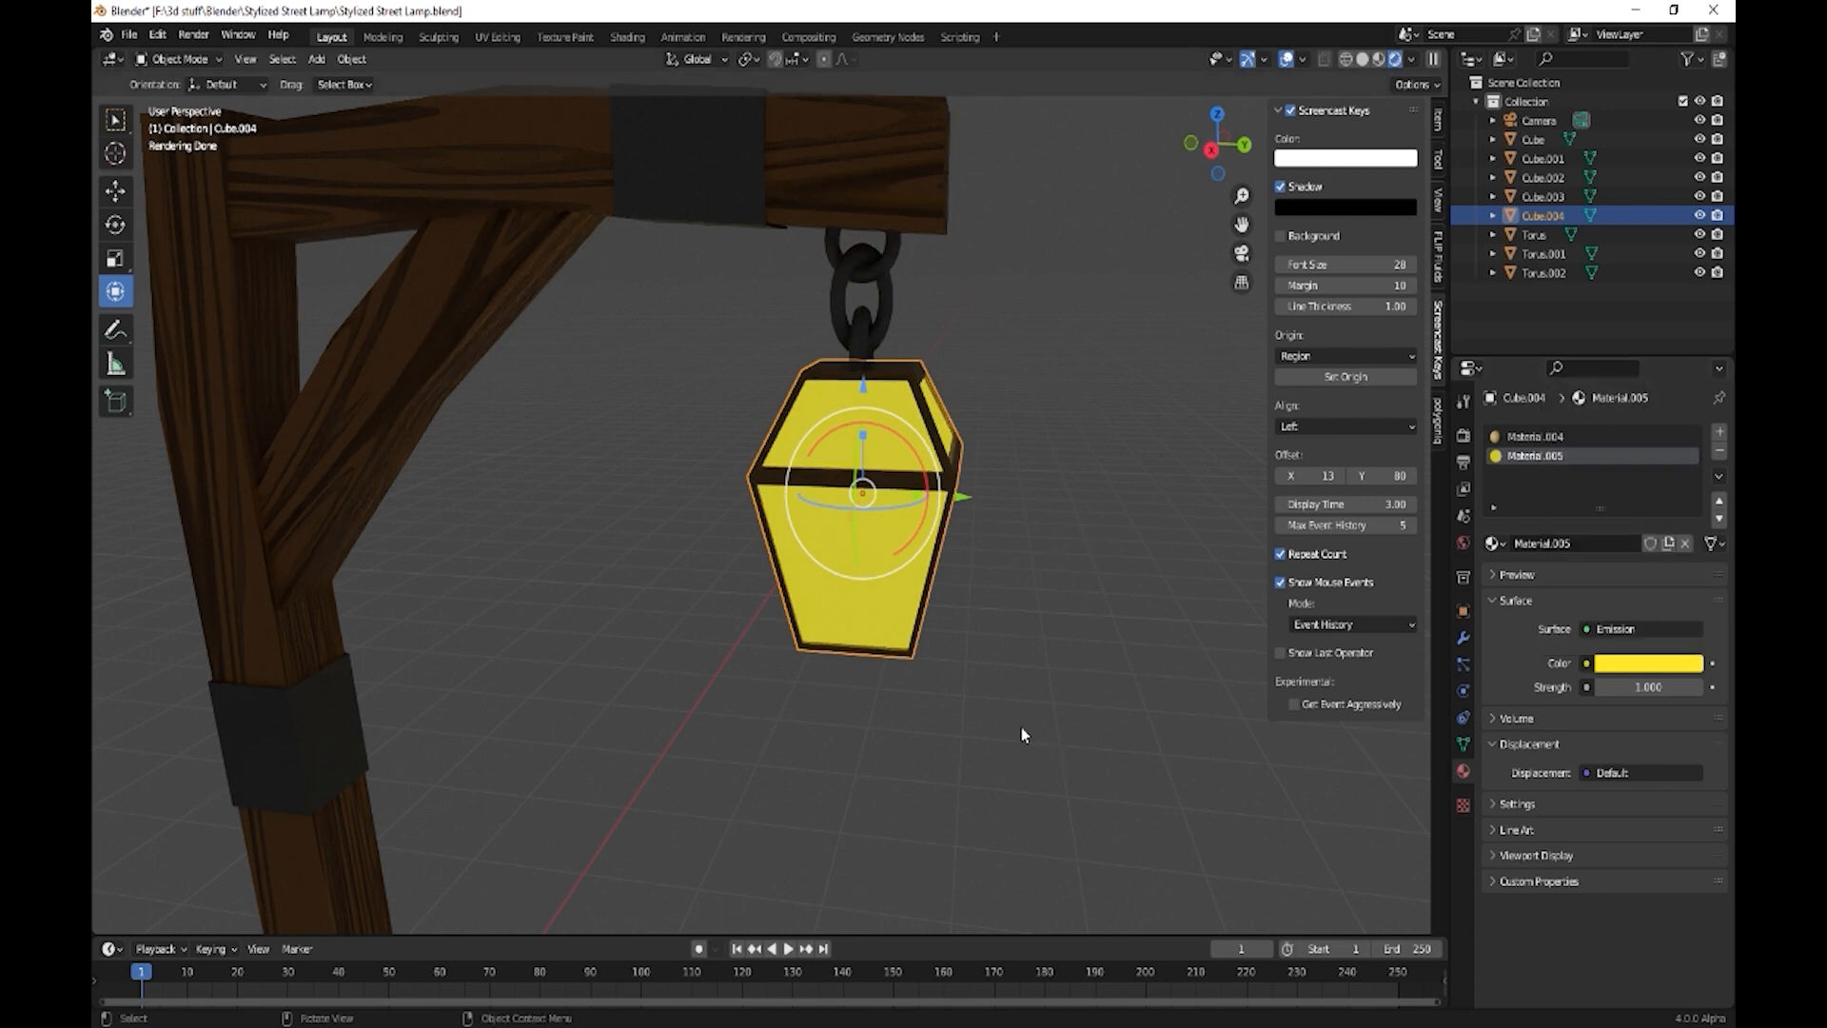
- Give the square base block under the post a new material with a grey base color (hex 7A7A7A)
{"action": "key", "text": "Tab"}
{"action": "scroll", "coordinate": [1049, 723], "scroll_direction": "down", "scroll_amount": 3}
{"action": "middle_click_drag", "start_coordinate": [905, 733], "coordinate": [951, 666], "text": "shift"}
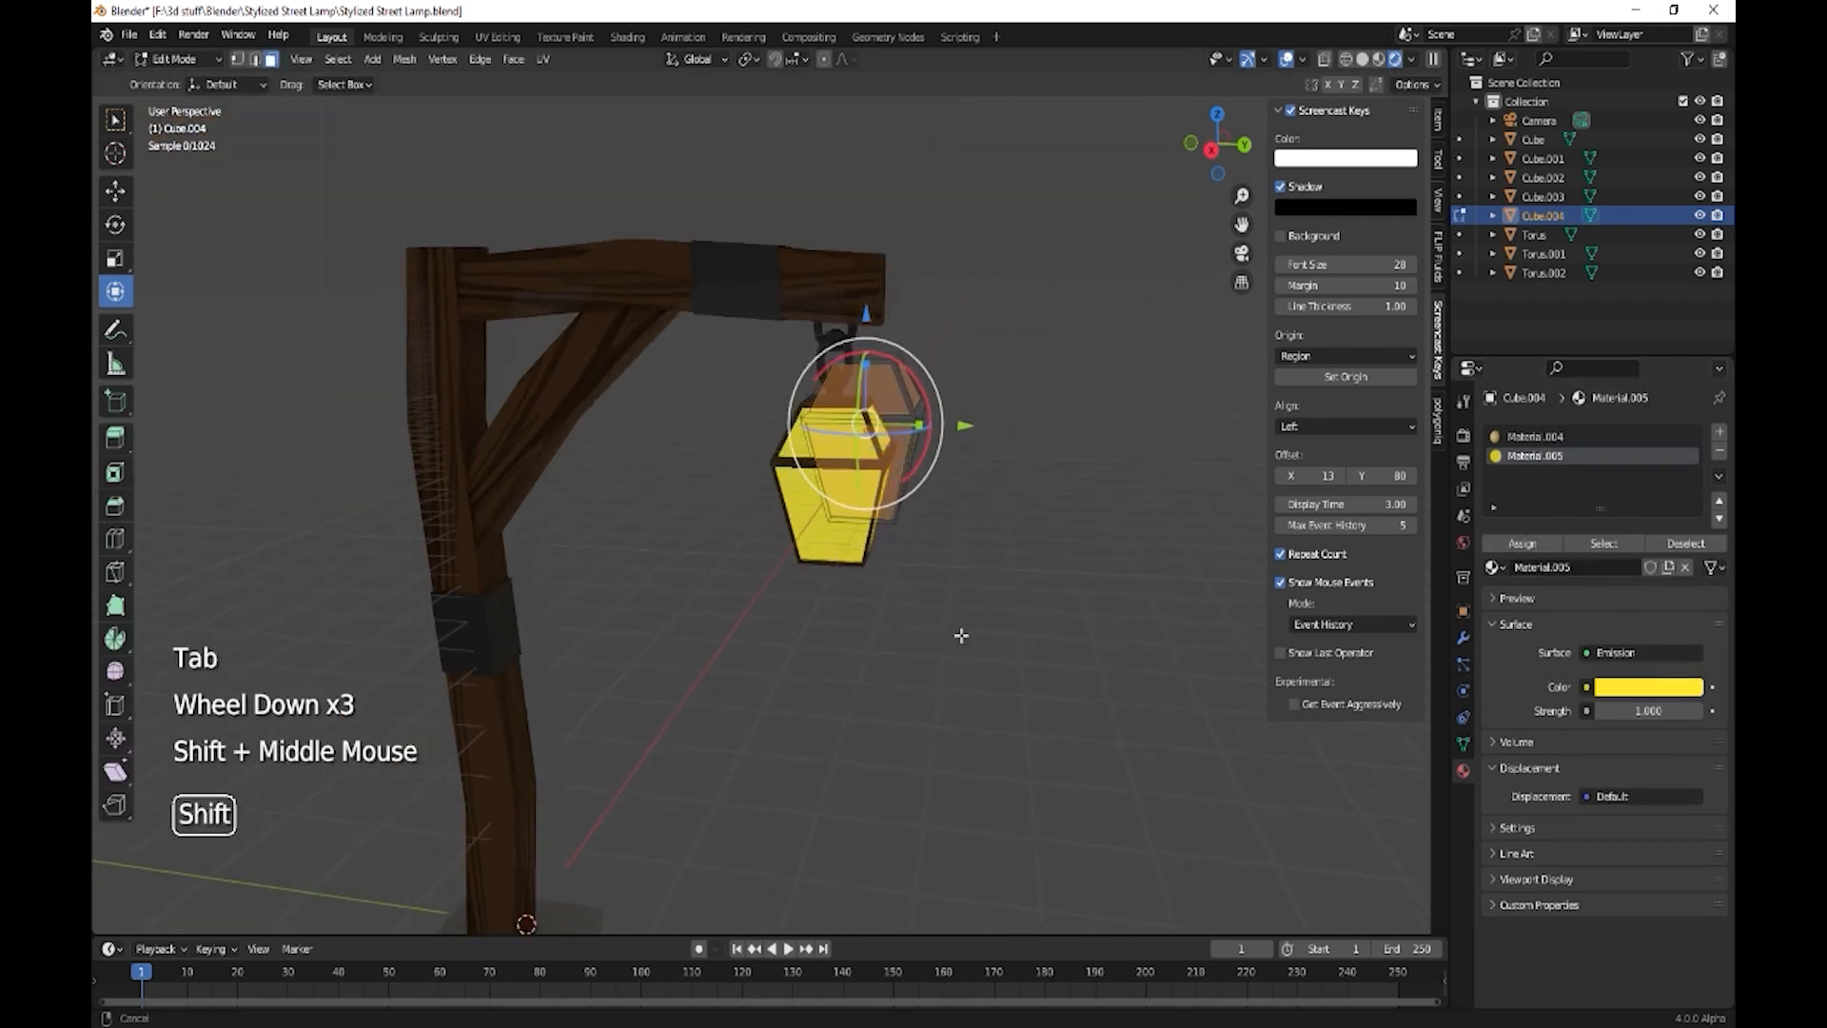
{"action": "scroll", "coordinate": [956, 654], "scroll_direction": "down", "scroll_amount": 2}
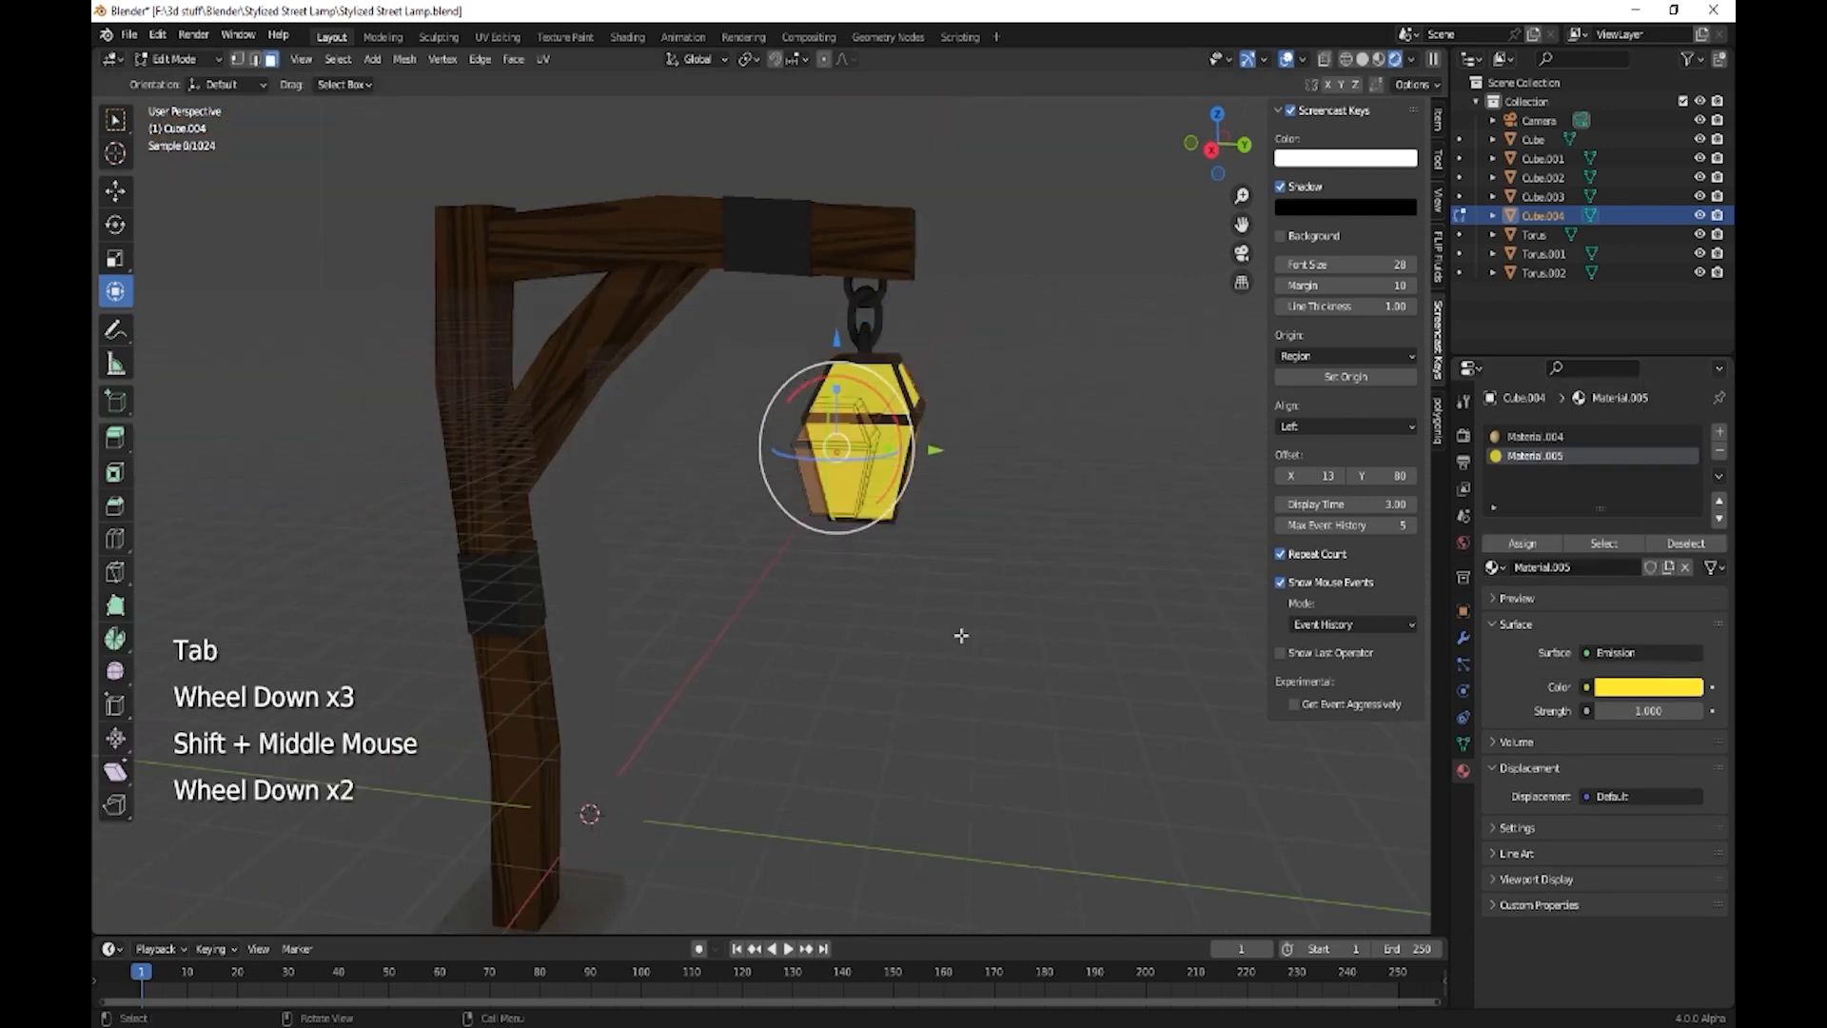
{"action": "key", "text": "Tab"}
{"action": "left_click", "coordinate": [633, 824]}
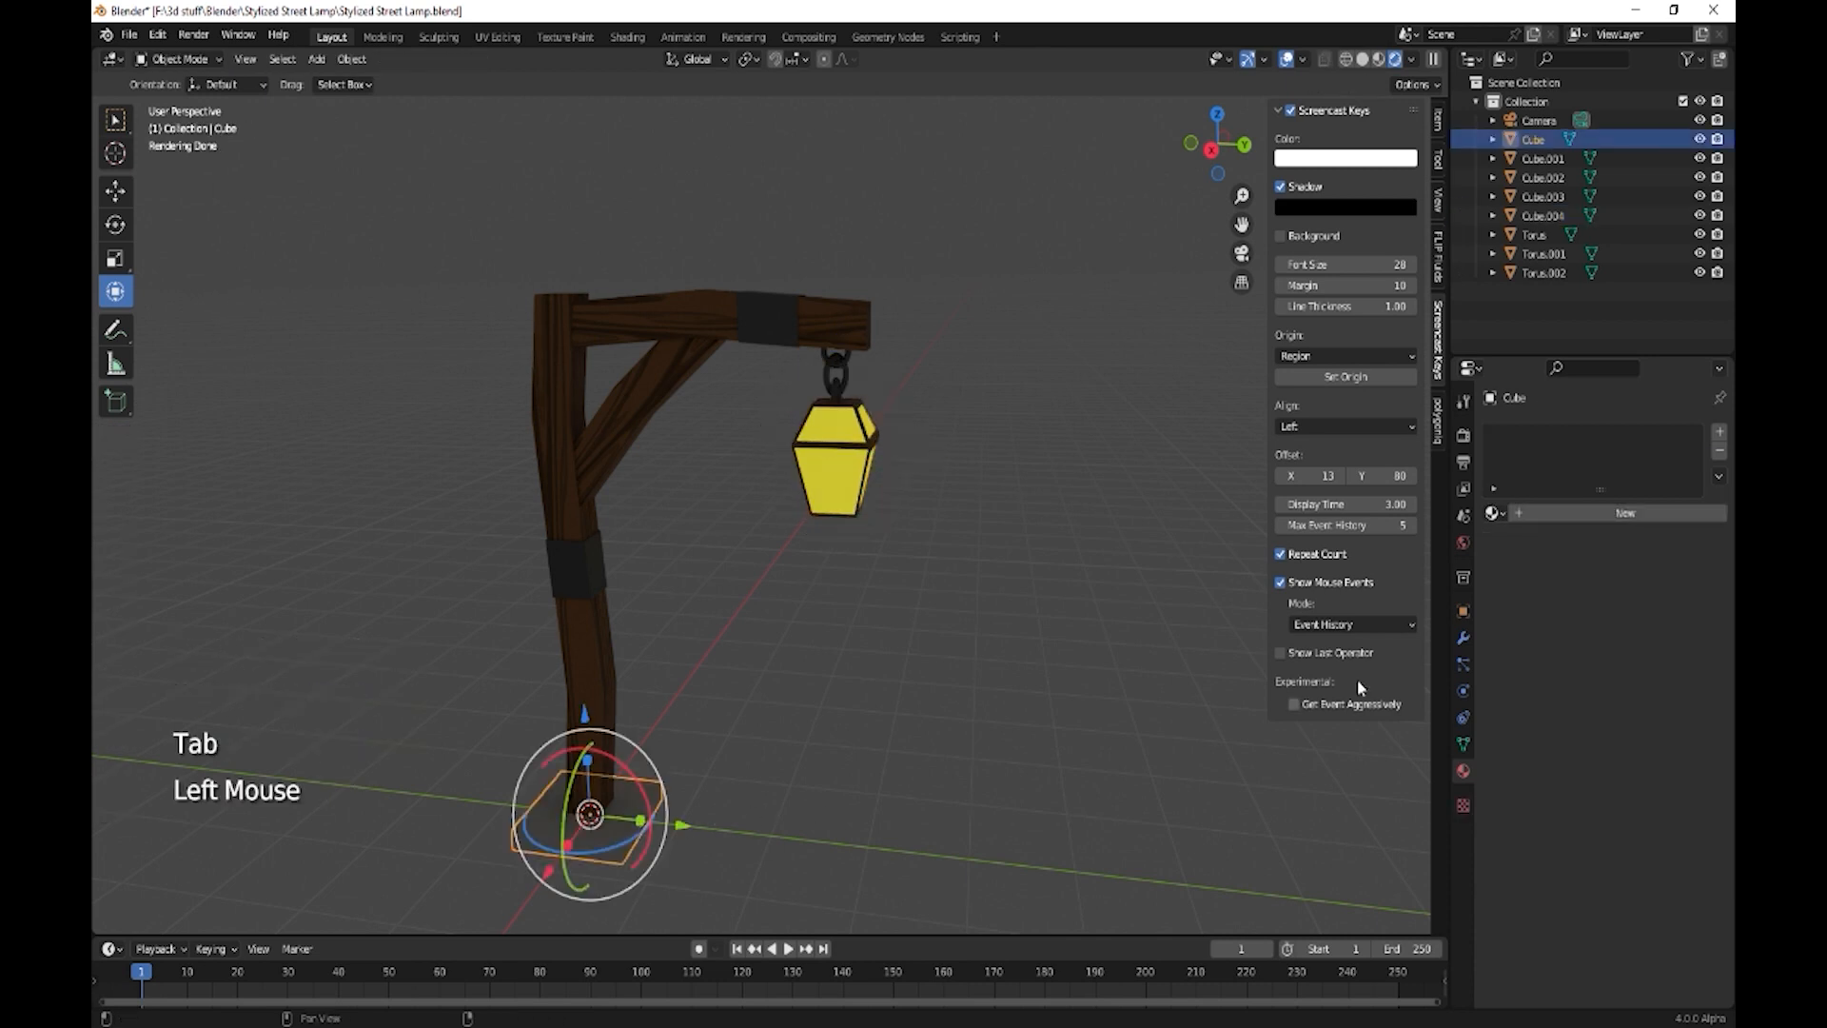
{"action": "left_click", "coordinate": [1628, 512]}
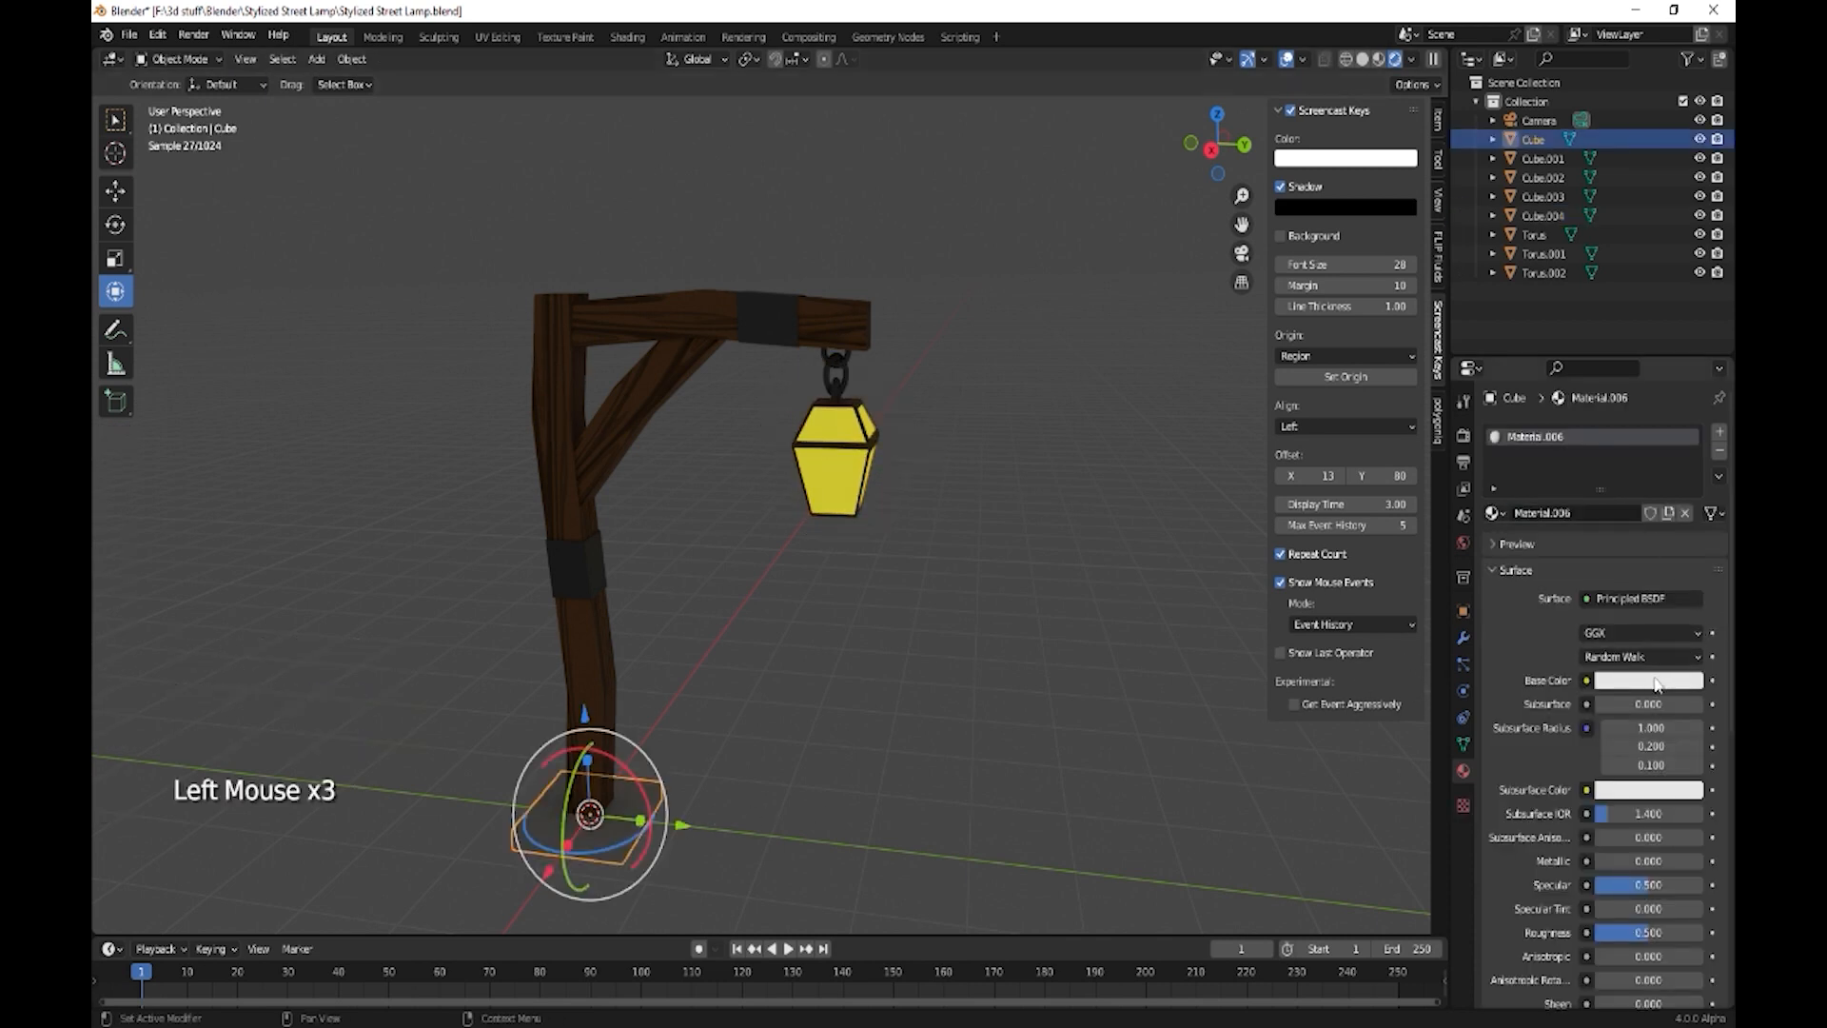
{"action": "left_click", "coordinate": [1656, 681]}
{"action": "left_click_drag", "start_coordinate": [1681, 451], "coordinate": [1688, 480]}
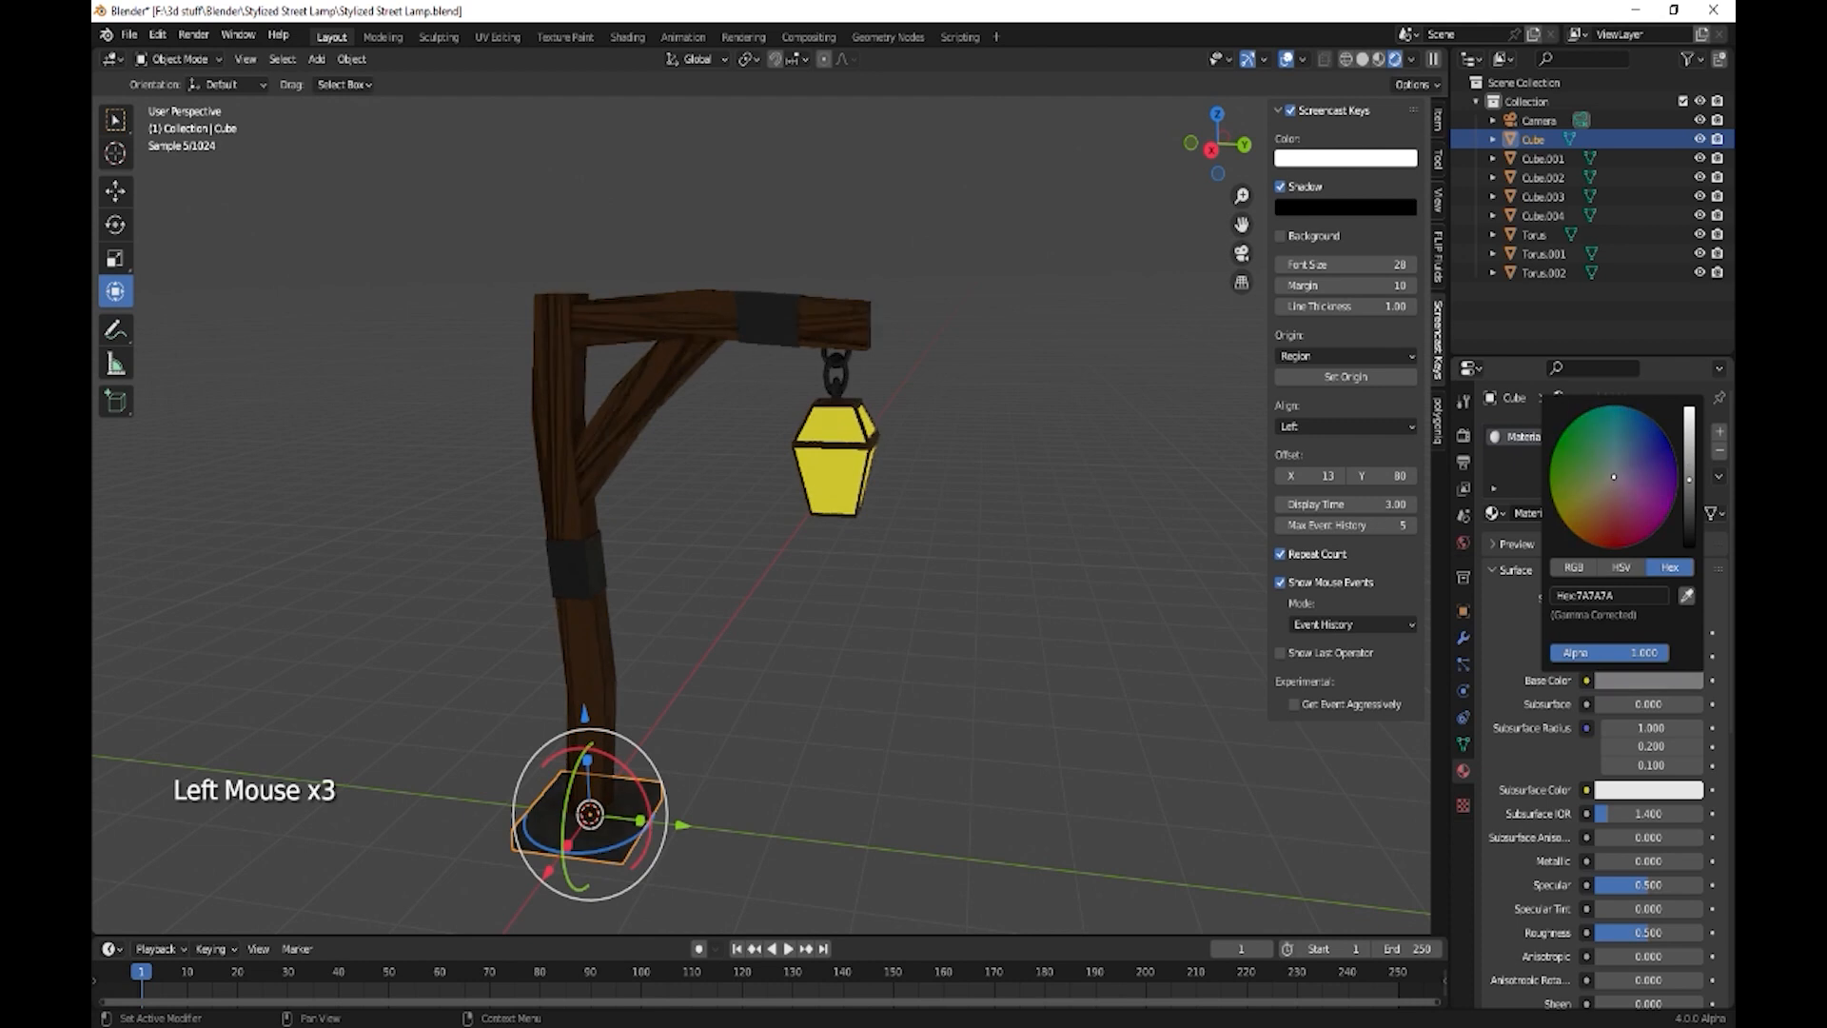
{"action": "key", "text": "Tab"}
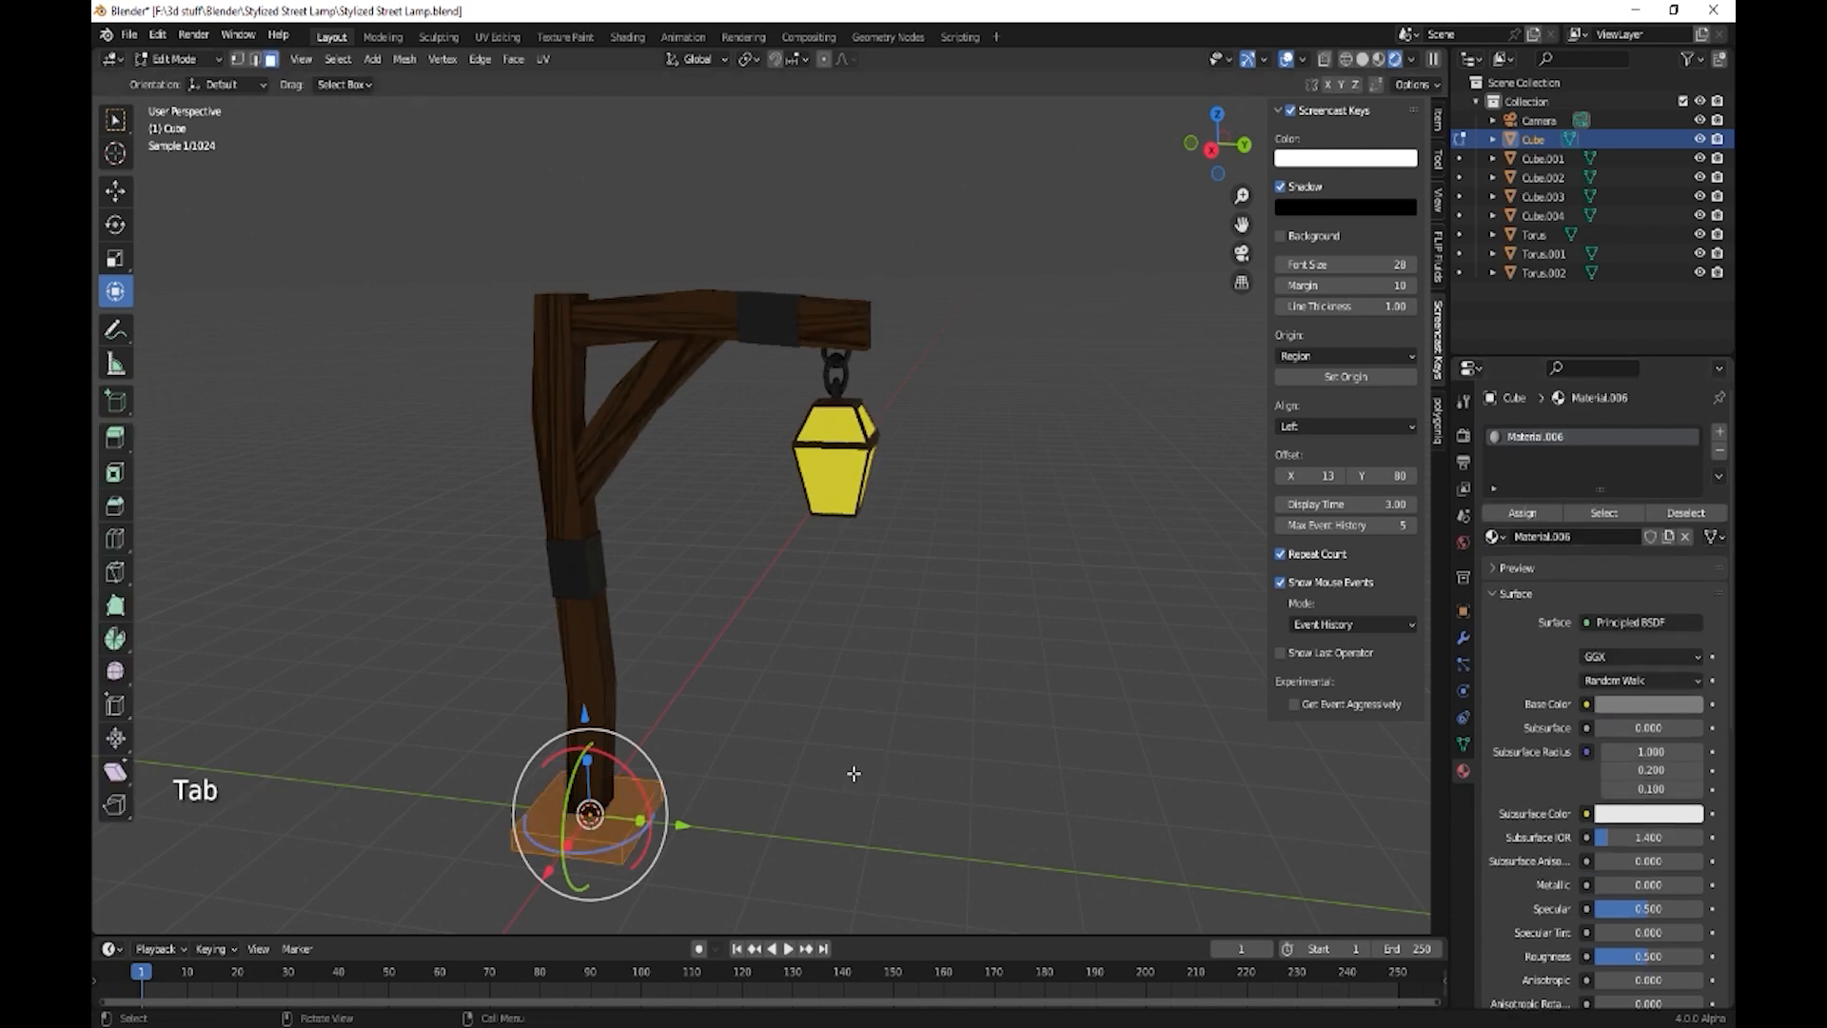
{"action": "key", "text": "Tab"}
- Switch the viewport to solid shading and add a Subdivision Surface modifier to the base block with viewport level 2
{"action": "scroll", "coordinate": [715, 845], "scroll_direction": "up", "scroll_amount": 1}
{"action": "middle_click_drag", "start_coordinate": [706, 856], "coordinate": [877, 737], "text": "shift"}
{"action": "scroll", "coordinate": [807, 784], "scroll_direction": "down", "scroll_amount": 1}
{"action": "scroll", "coordinate": [804, 761], "scroll_direction": "up", "scroll_amount": 1}
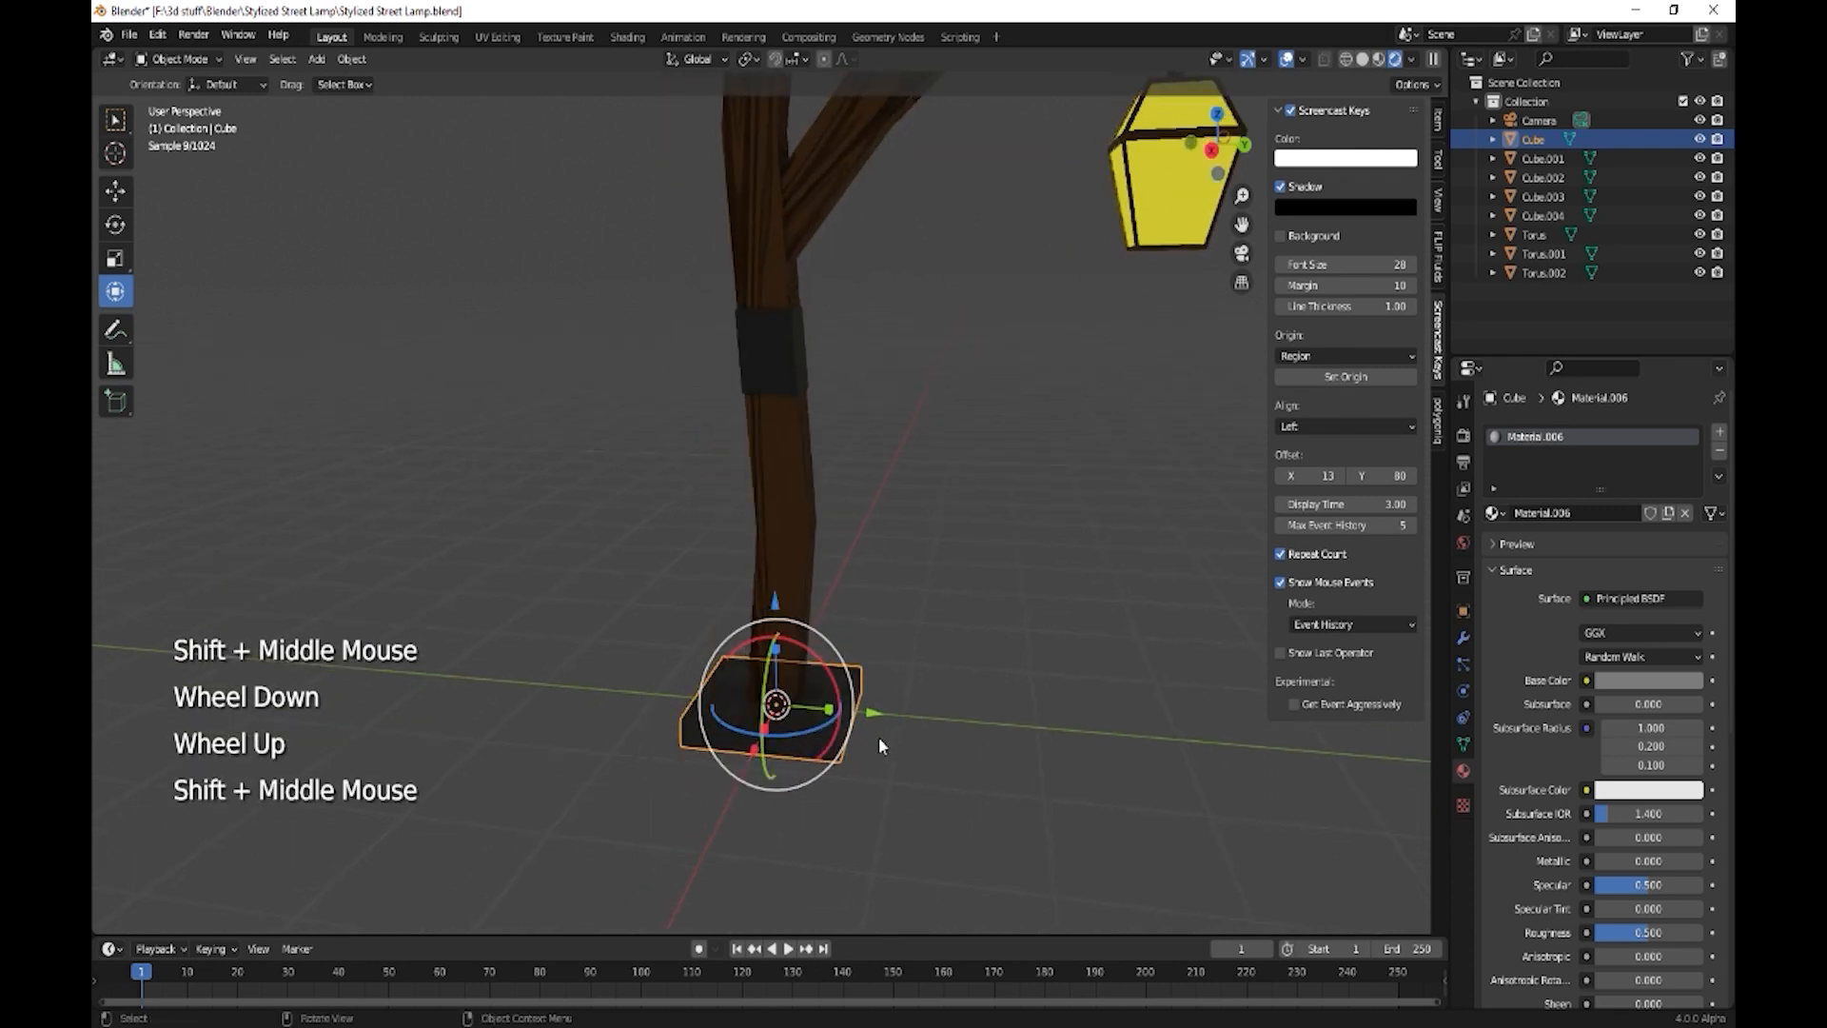
{"action": "left_click", "coordinate": [1363, 59]}
{"action": "middle_click_drag", "start_coordinate": [994, 639], "coordinate": [922, 653]}
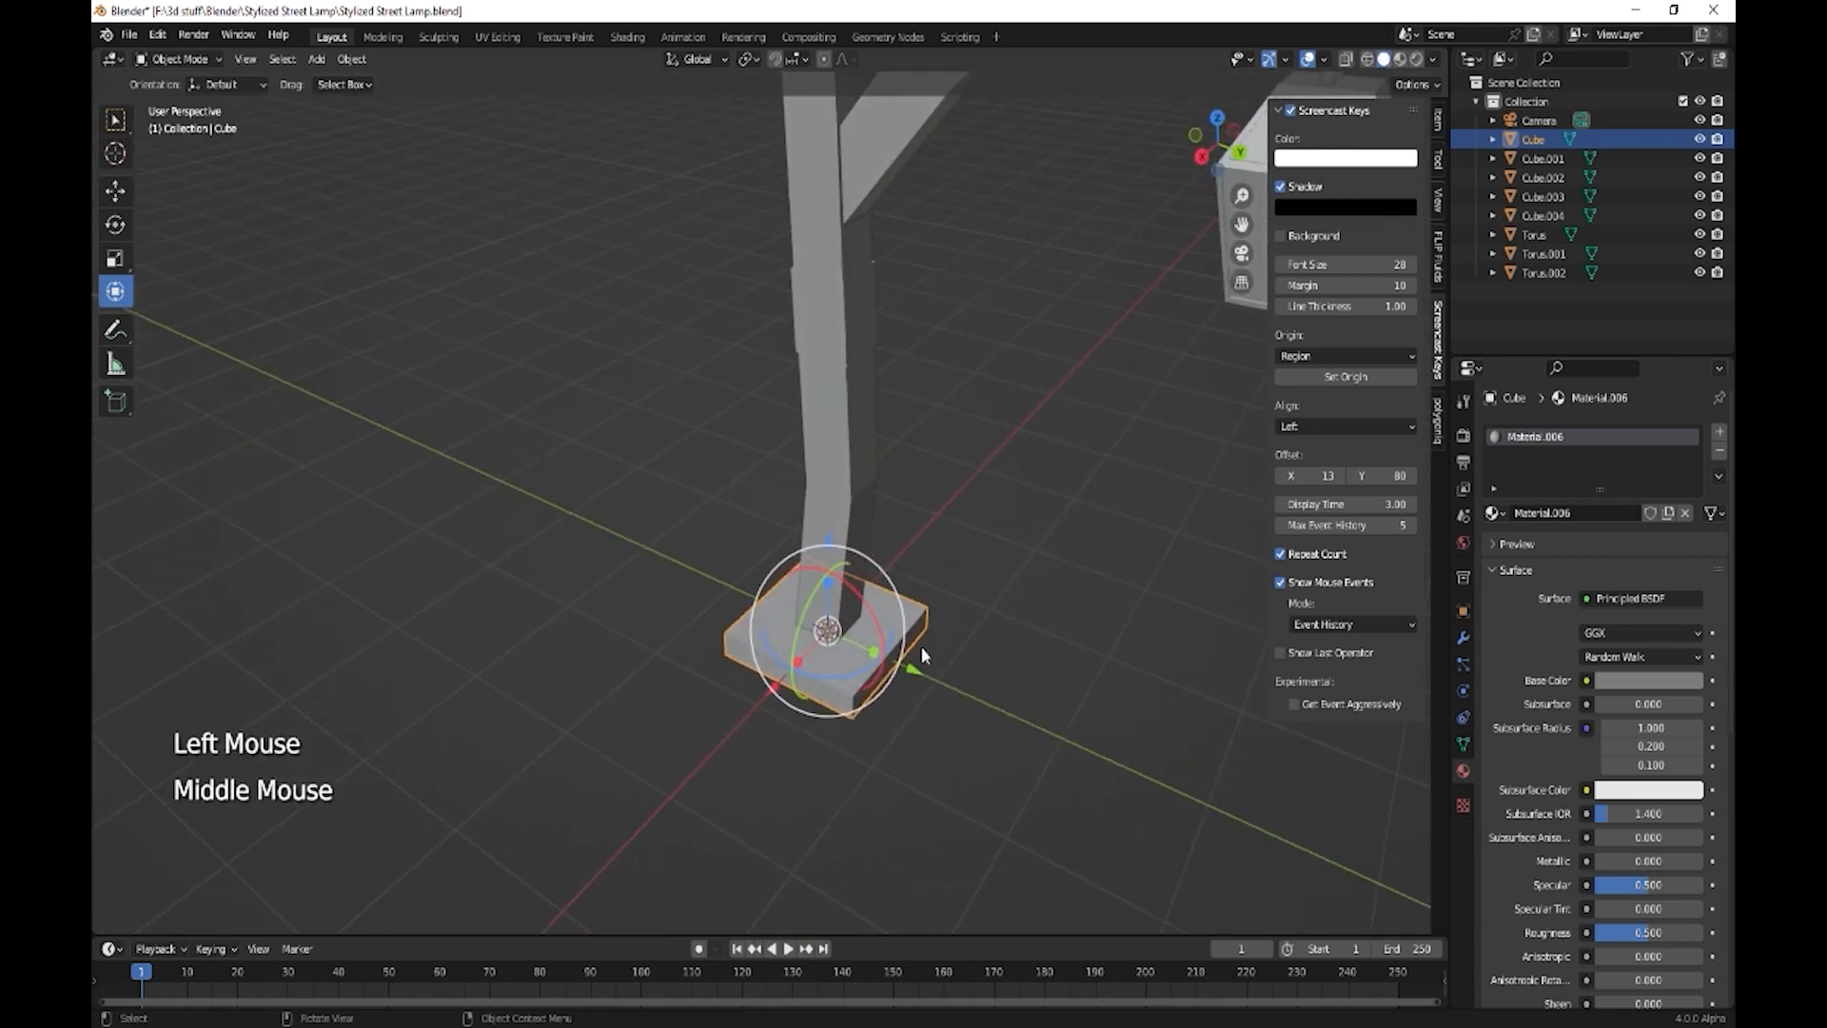
{"action": "left_click", "coordinate": [918, 623]}
{"action": "left_click", "coordinate": [1521, 658]}
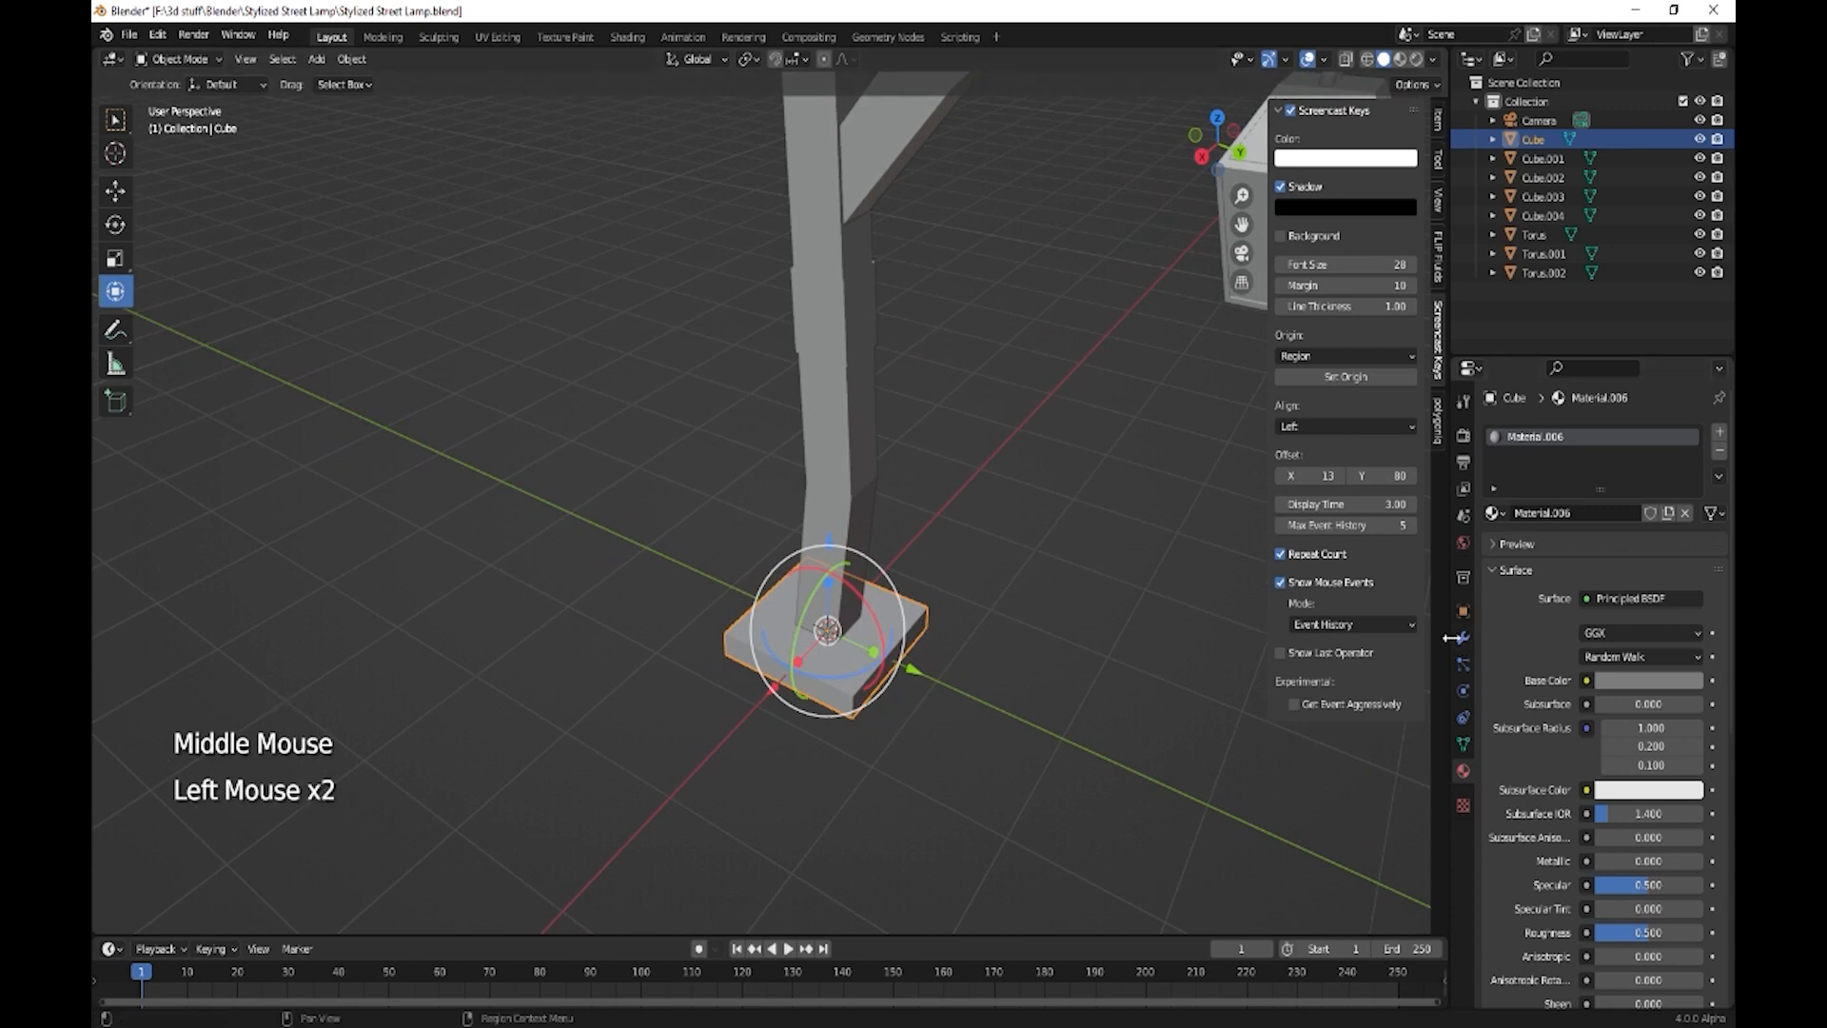
{"action": "left_click", "coordinate": [1463, 637]}
{"action": "left_click", "coordinate": [1531, 432]}
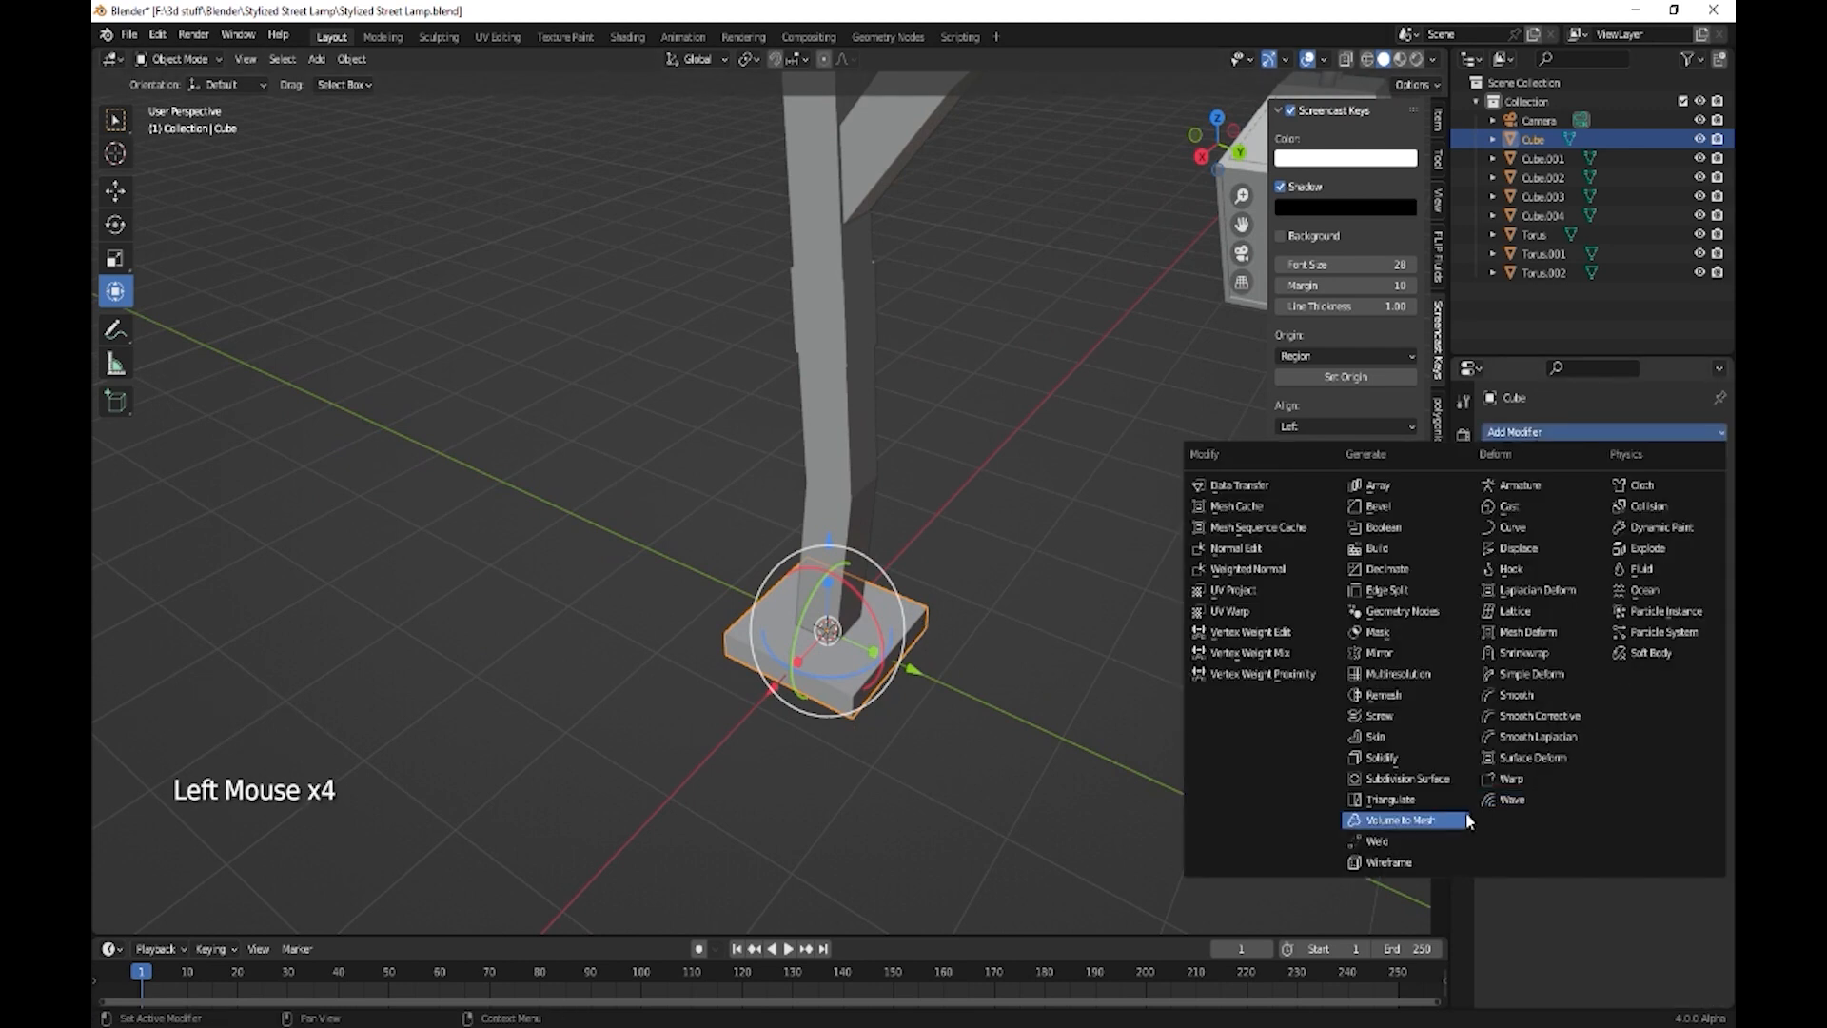
{"action": "left_click", "coordinate": [1406, 778]}
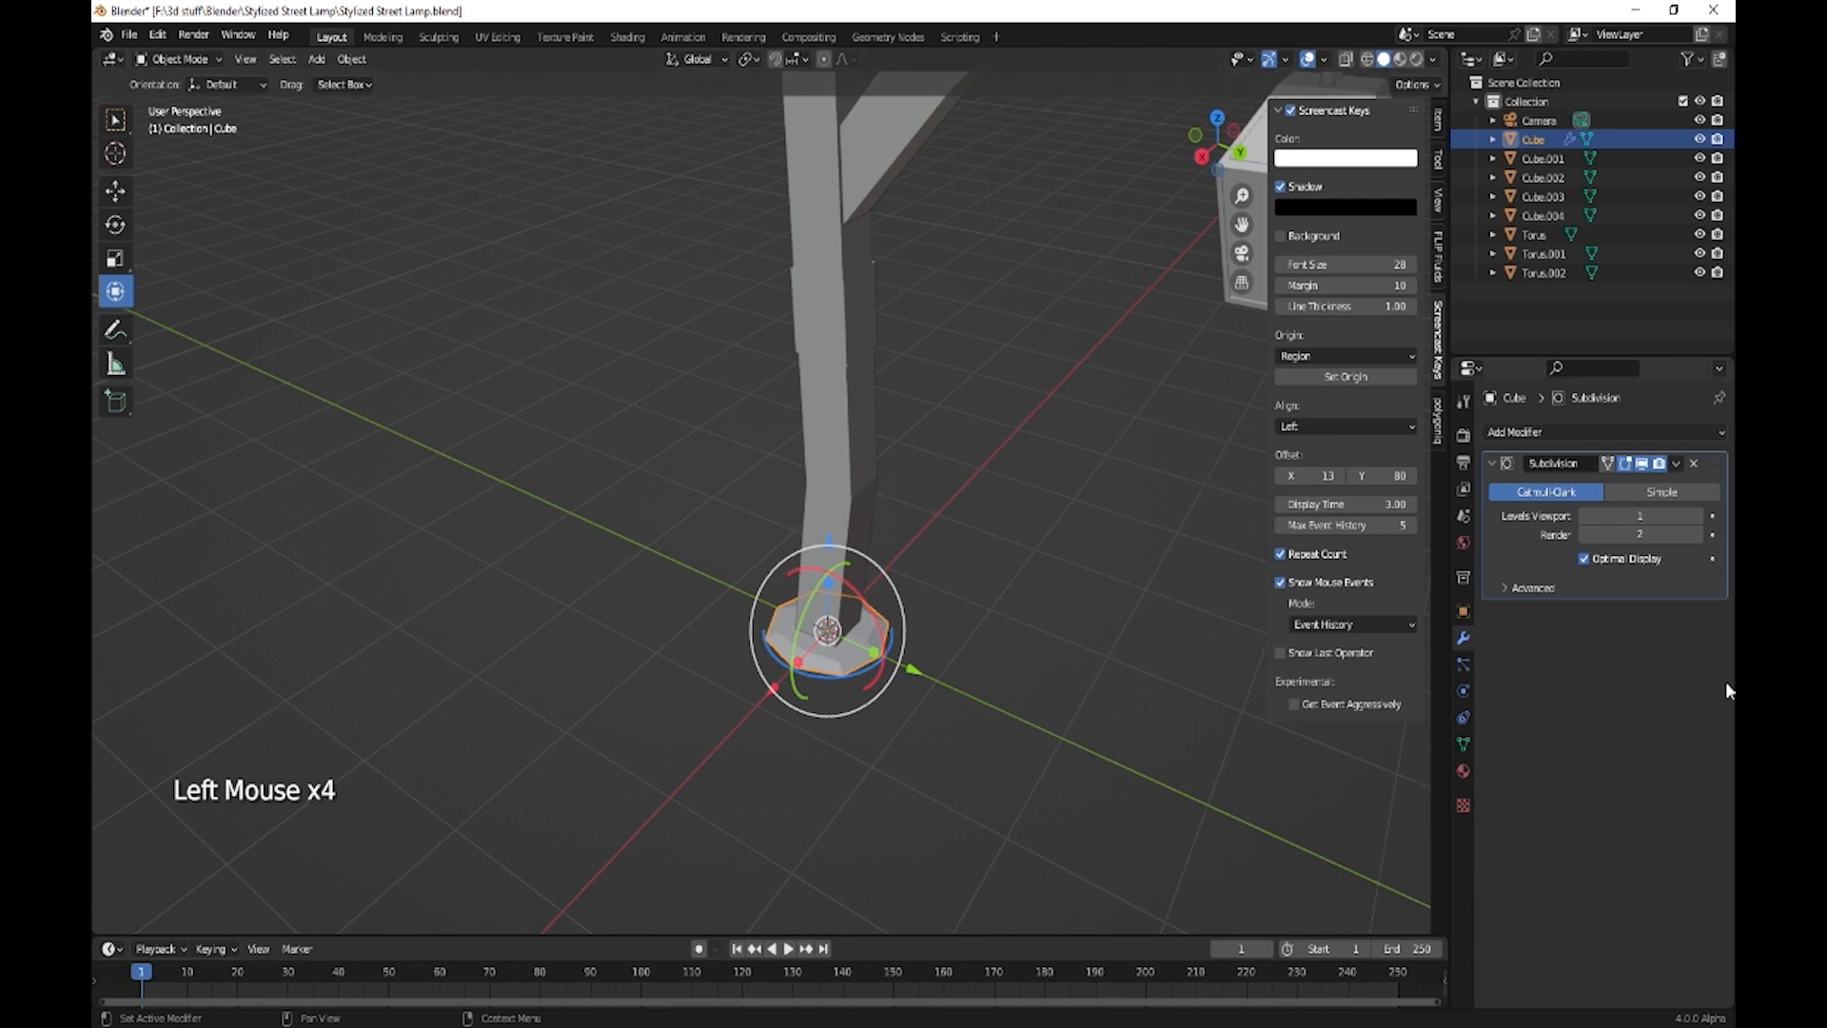
{"action": "left_click", "coordinate": [1698, 516]}
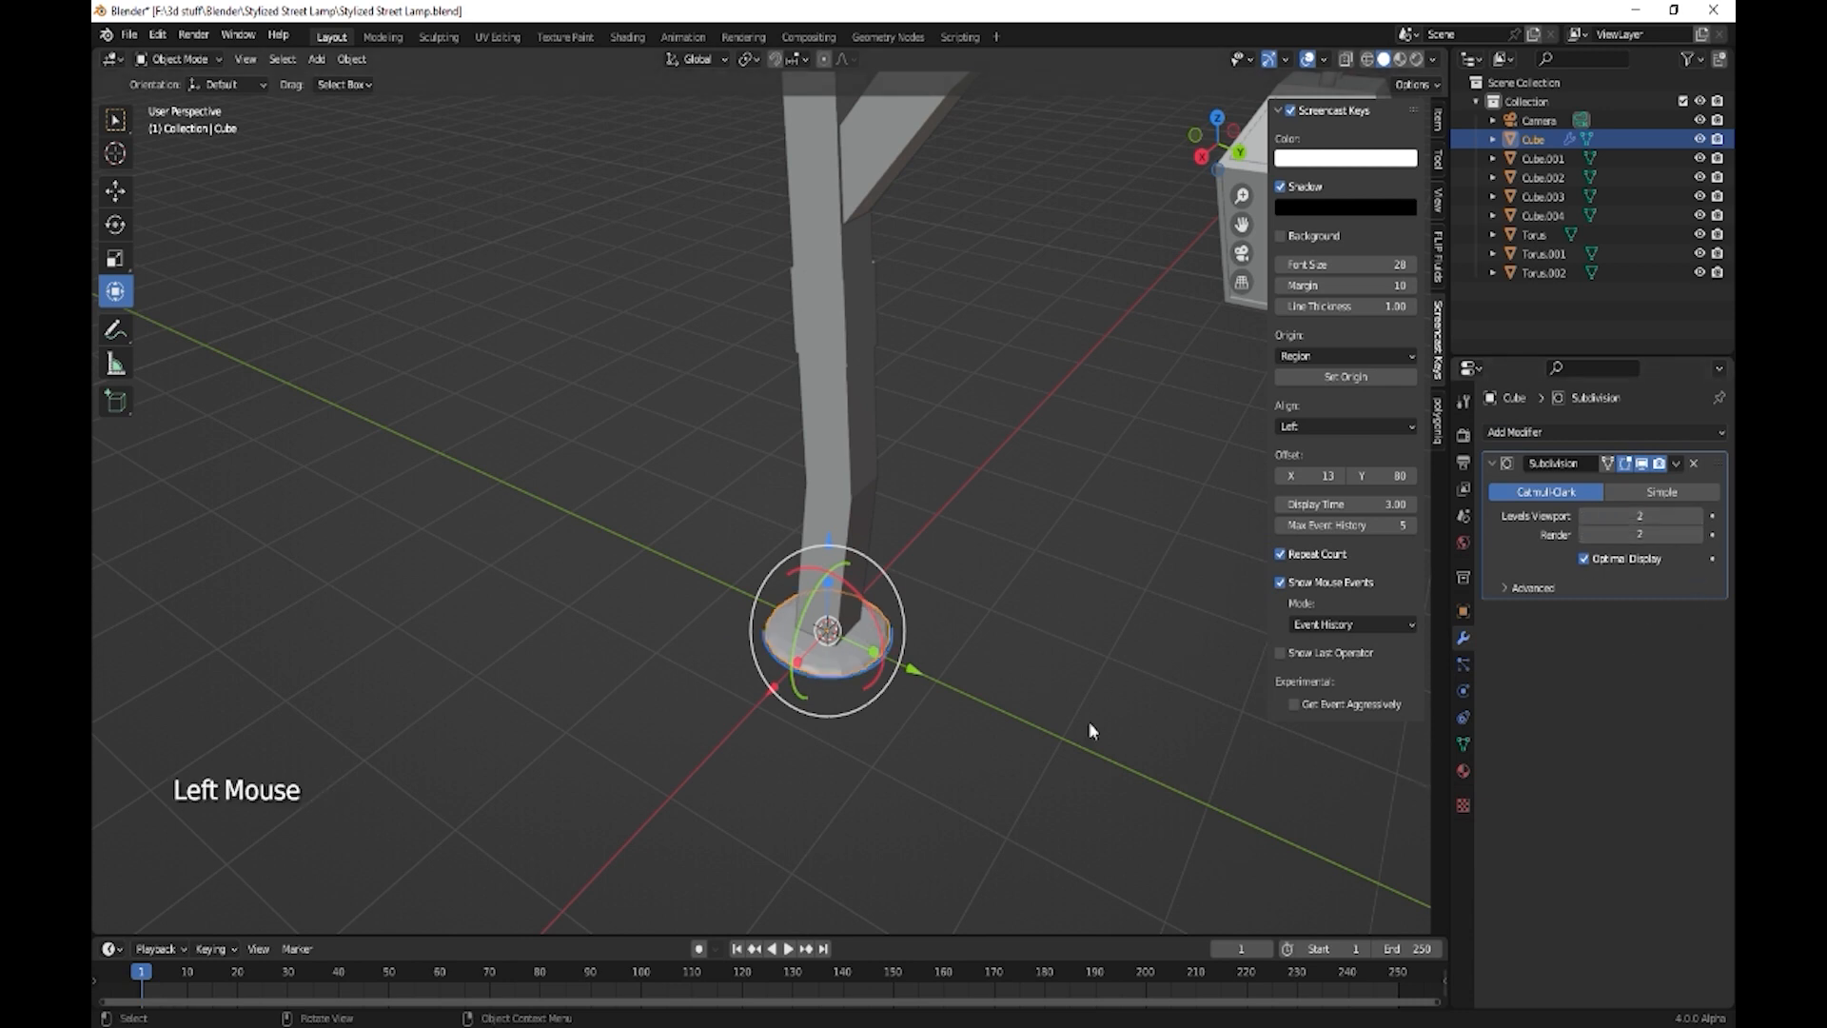
- Add two loop cuts across the base block in Edit Mode and spread them toward its edges by scaling along Y
{"action": "key", "text": "Tab"}
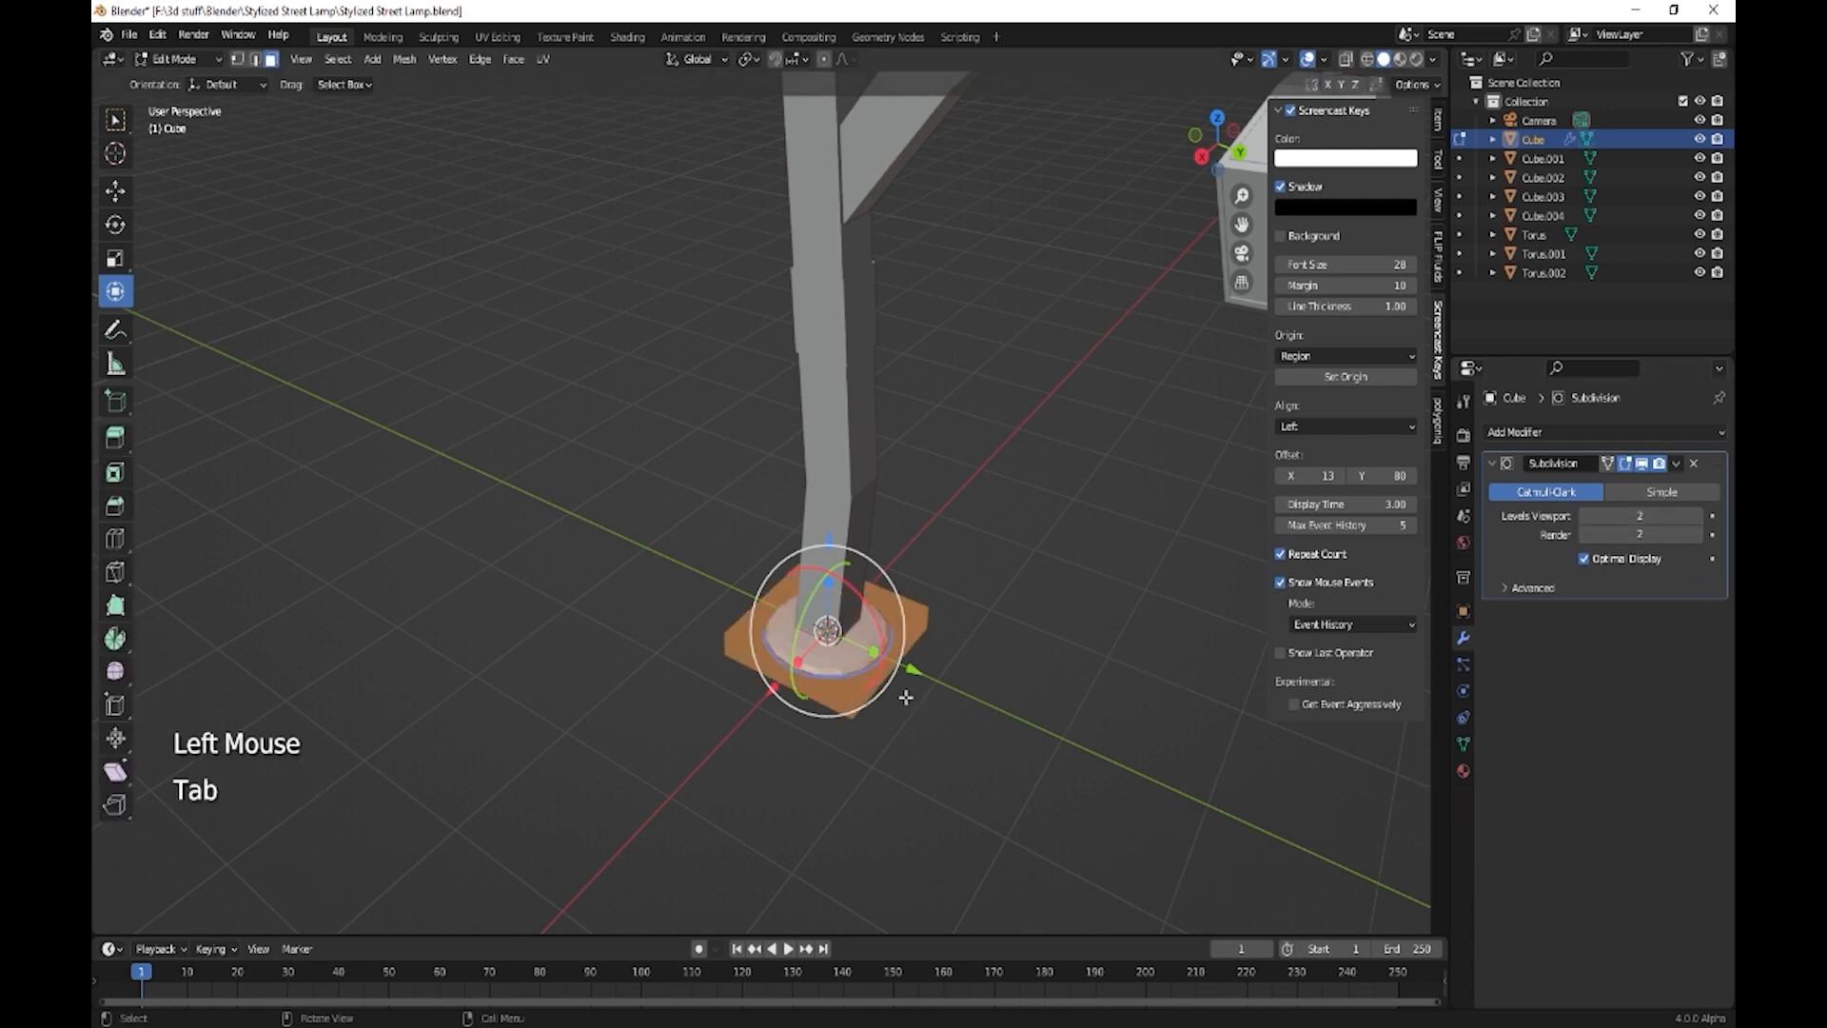
{"action": "key", "text": "ctrl+r"}
{"action": "left_click", "coordinate": [833, 692]}
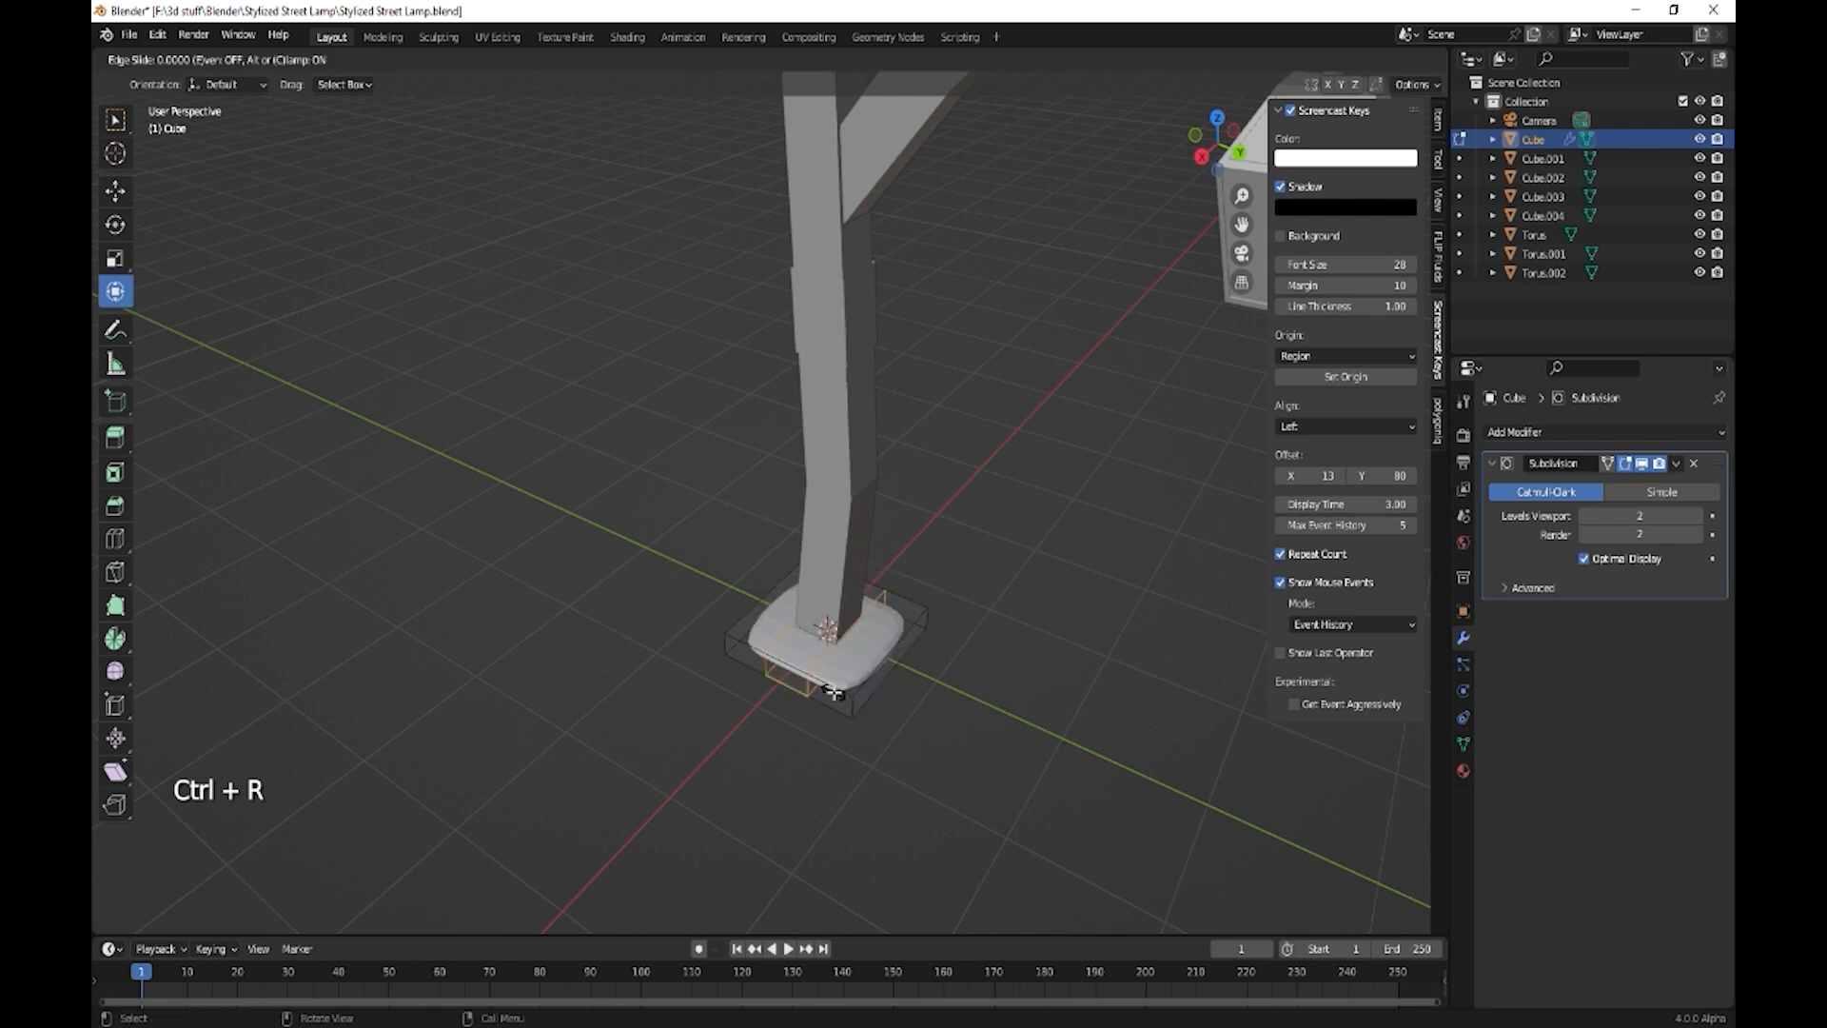
{"action": "left_click", "coordinate": [902, 739]}
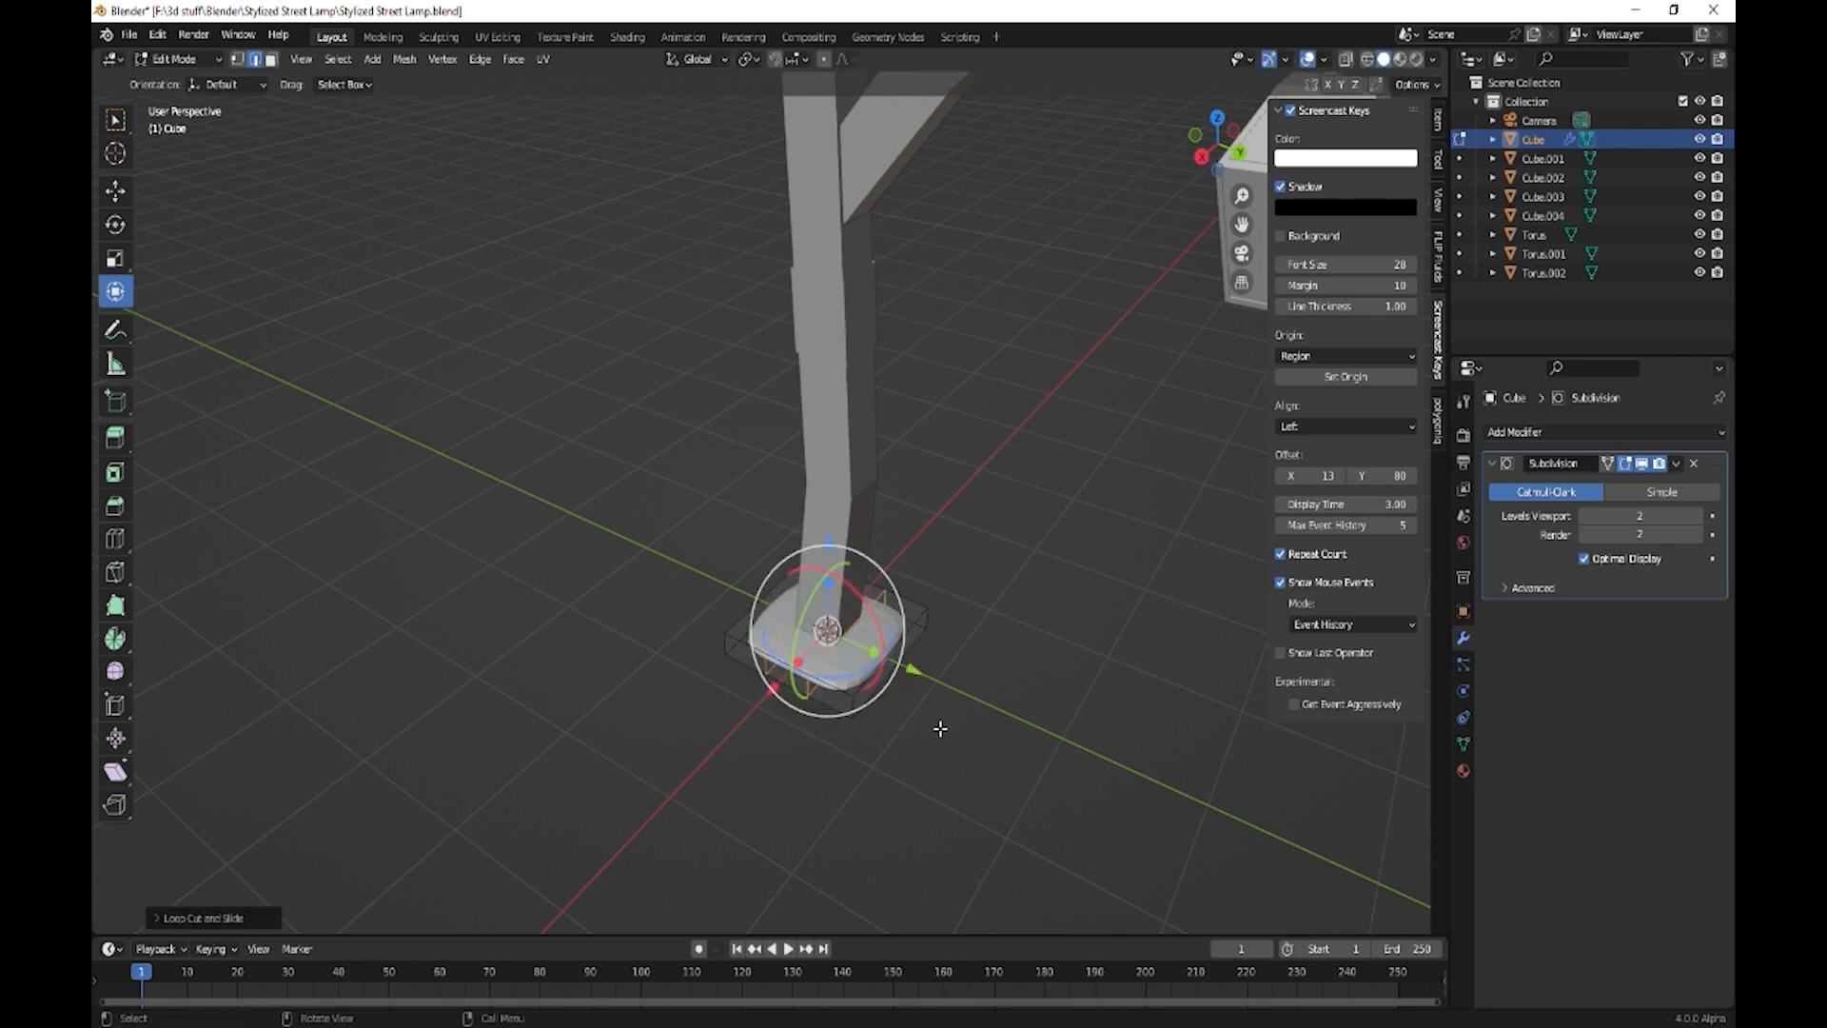
{"action": "key", "text": "s"}
{"action": "key", "text": "y"}
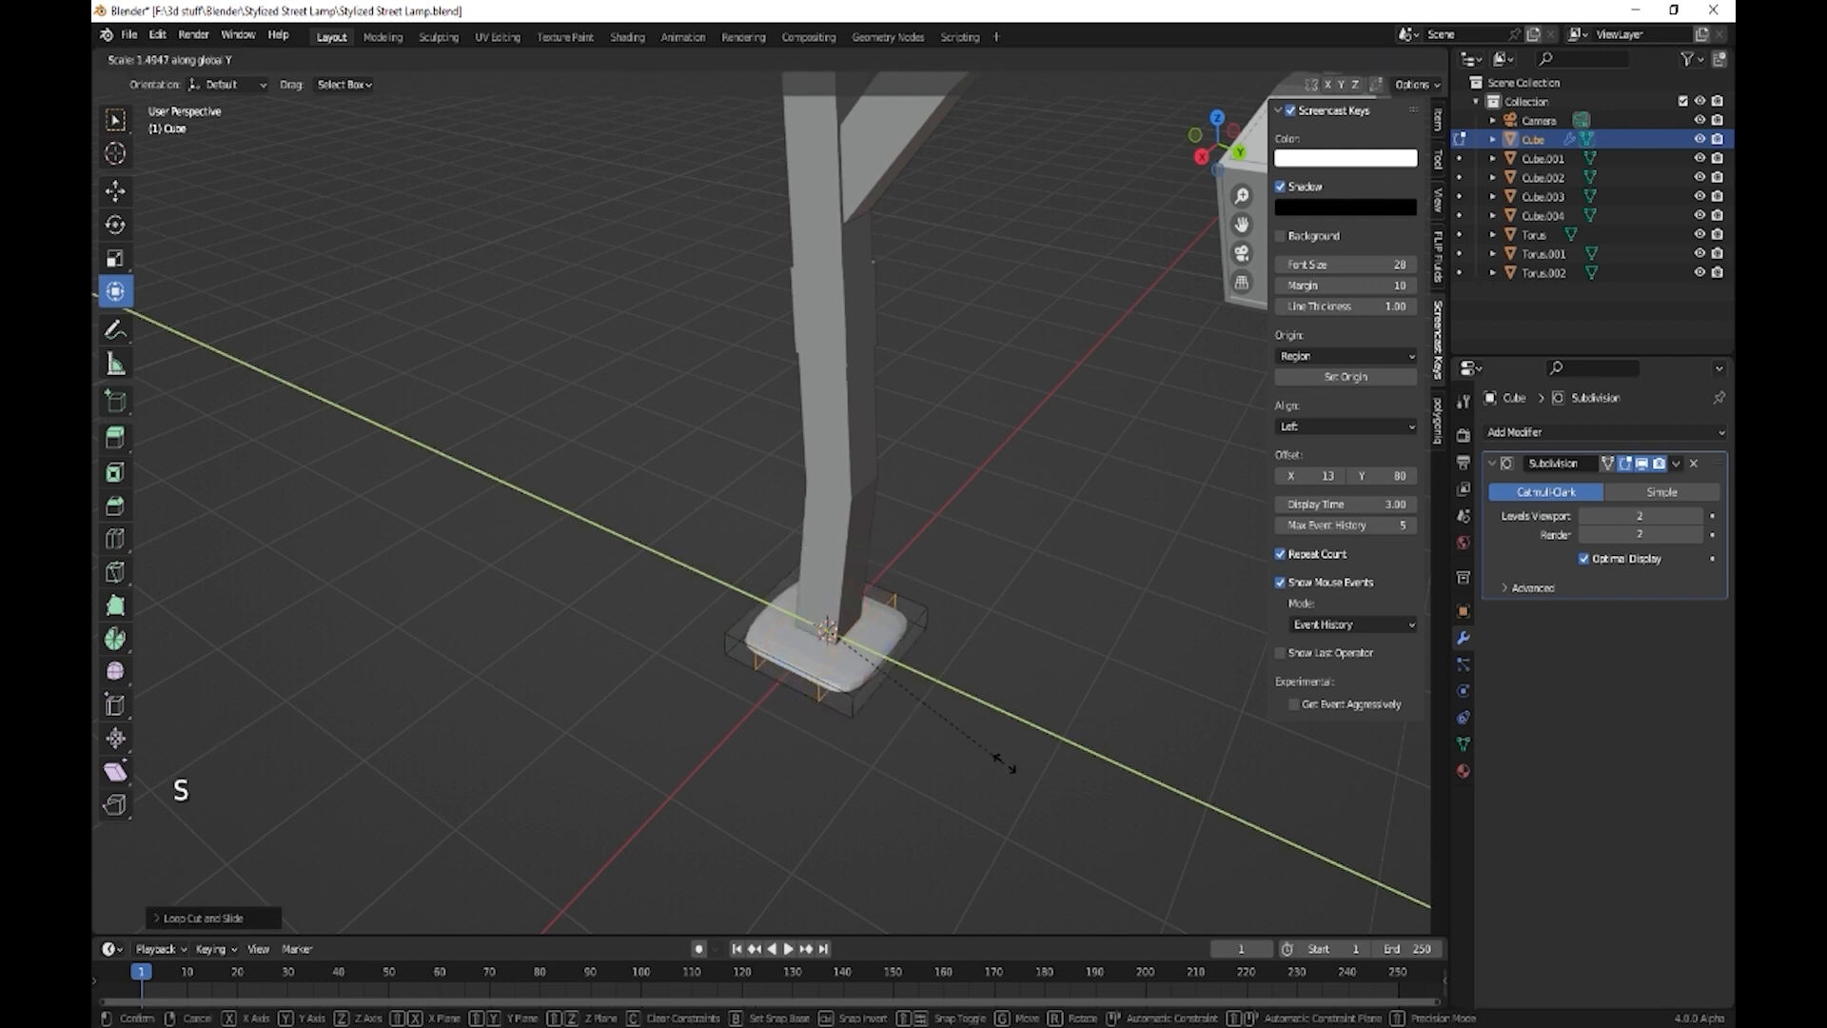
{"action": "left_click", "coordinate": [1066, 802]}
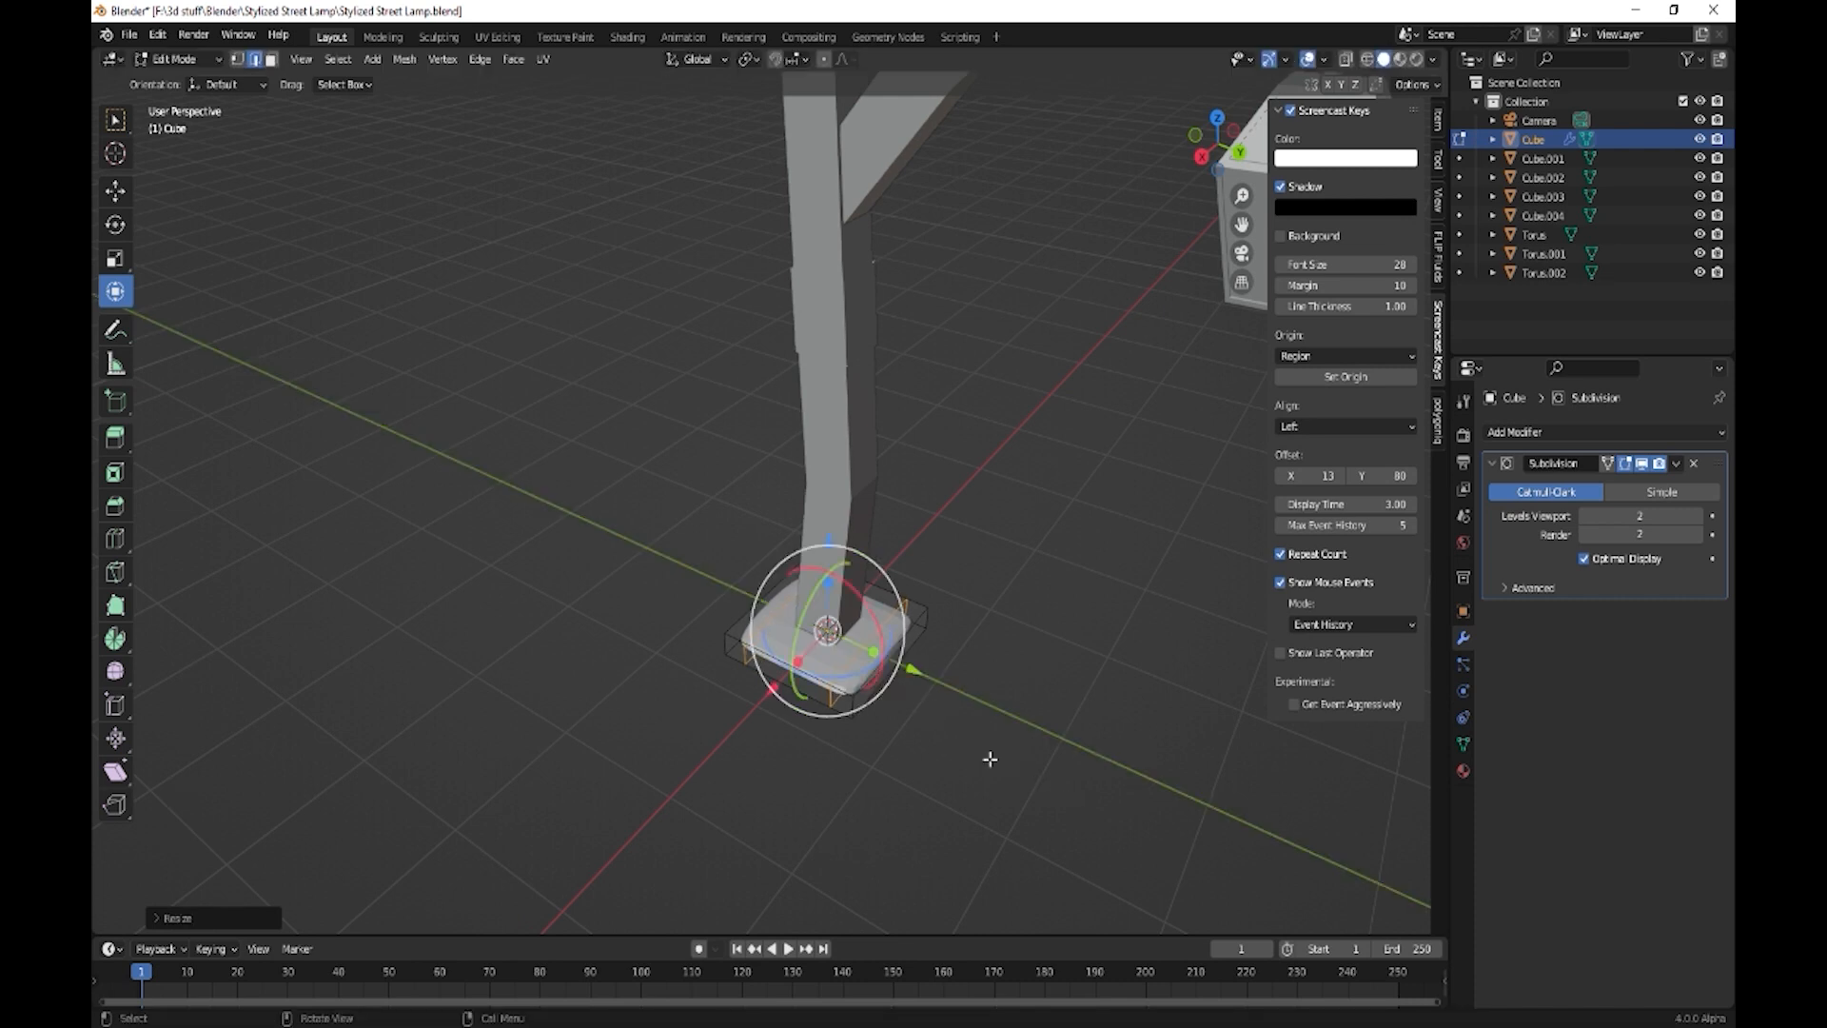
- Add two crosswise loop cuts to the base block, spread them toward its edges along X, and return to Object Mode
{"action": "key", "text": "ctrl+r"}
{"action": "left_click", "coordinate": [885, 678]}
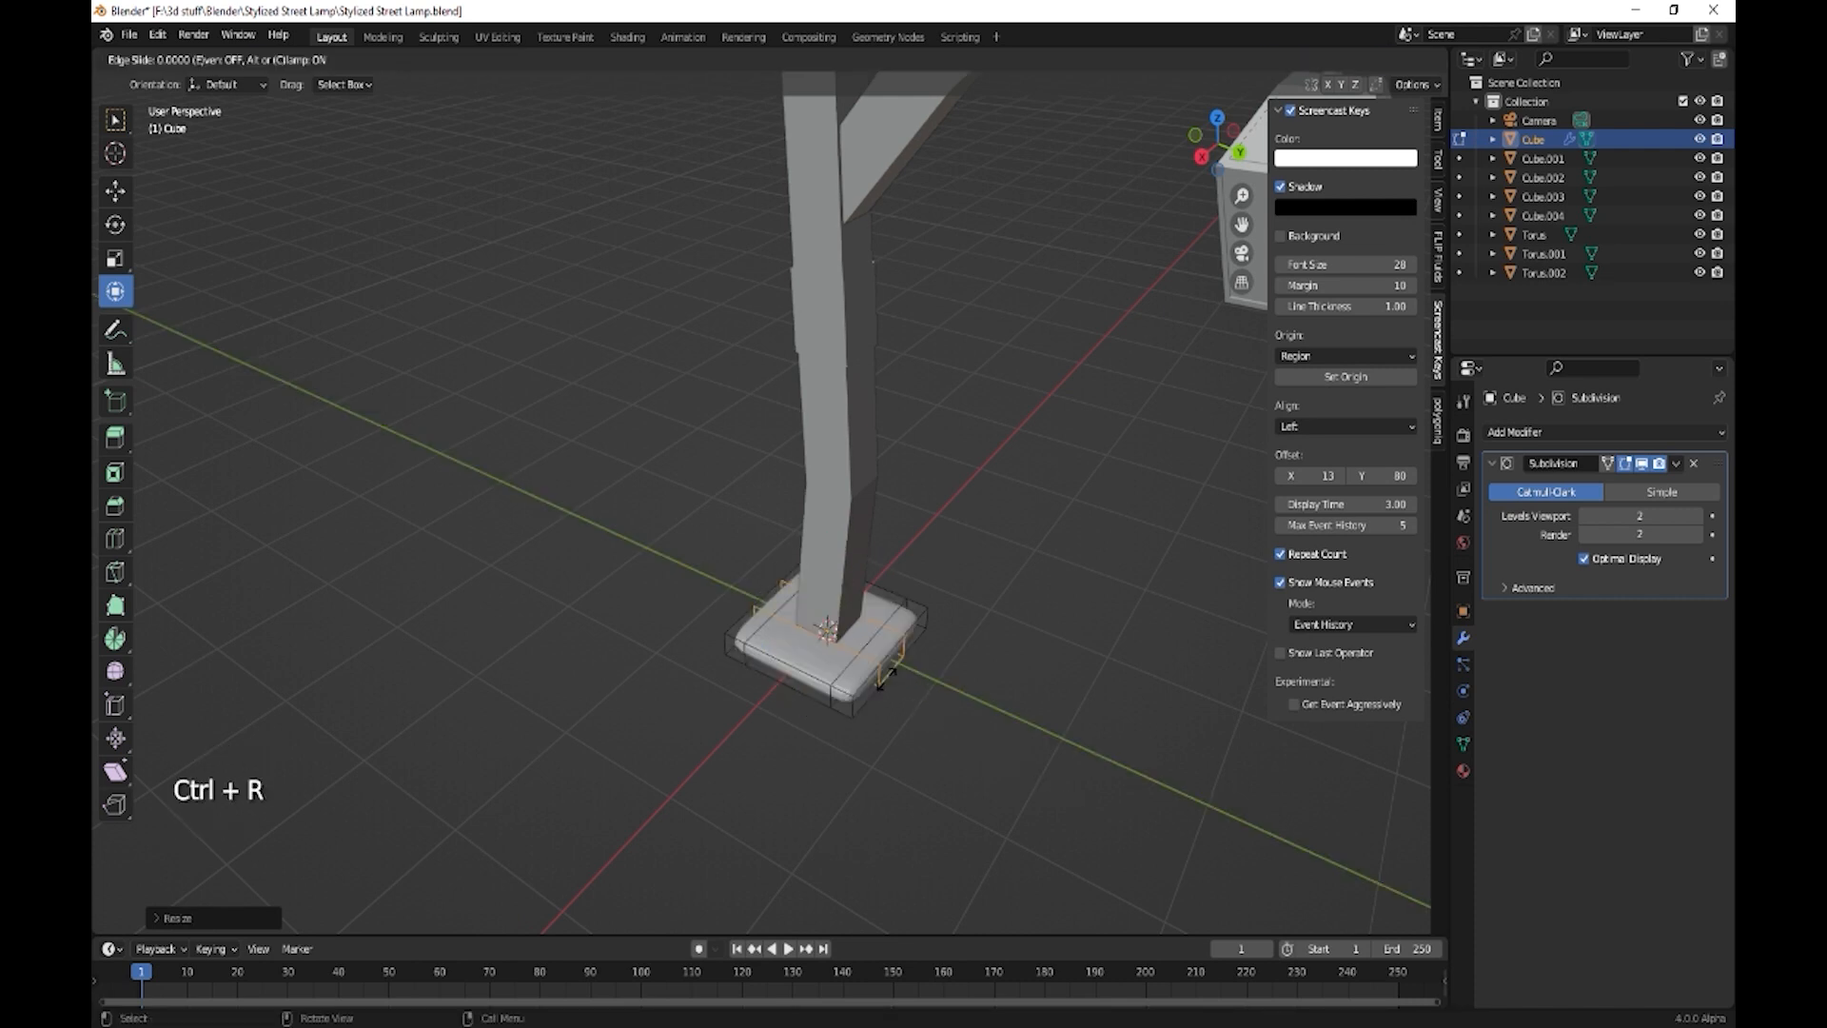
{"action": "left_click", "coordinate": [884, 678]}
{"action": "key", "text": "s"}
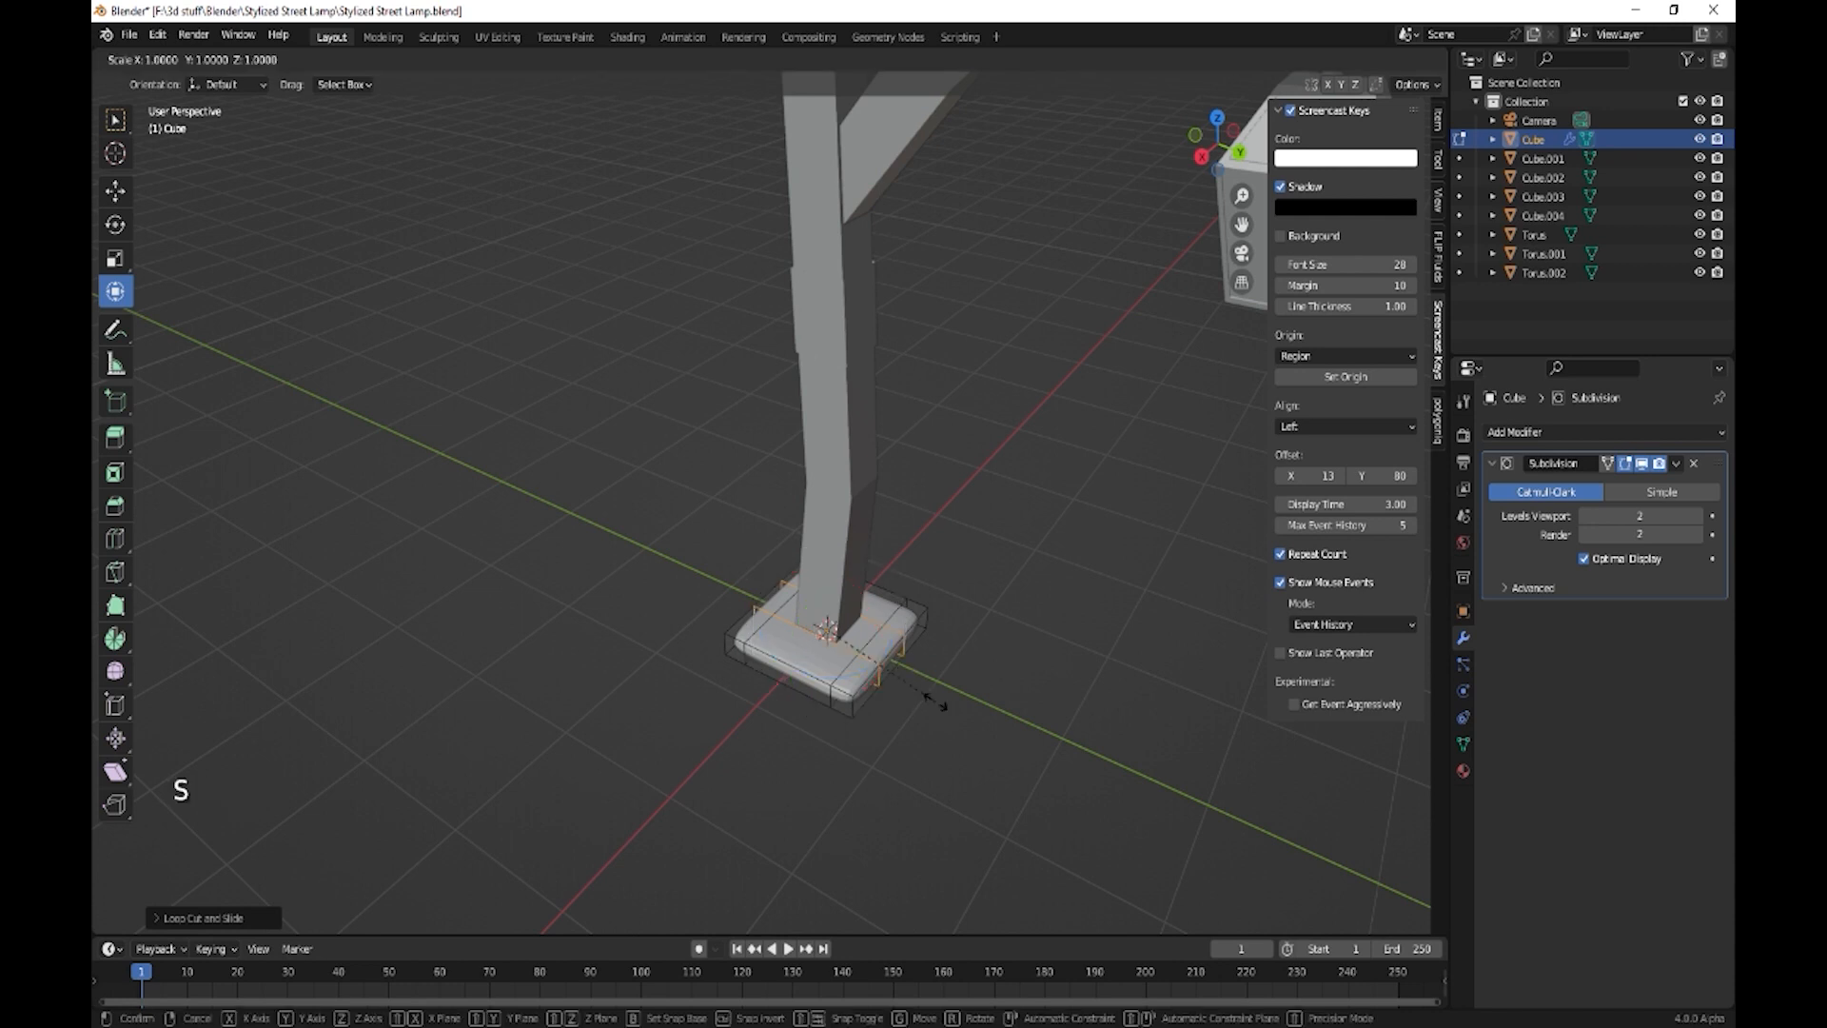
{"action": "key", "text": "x"}
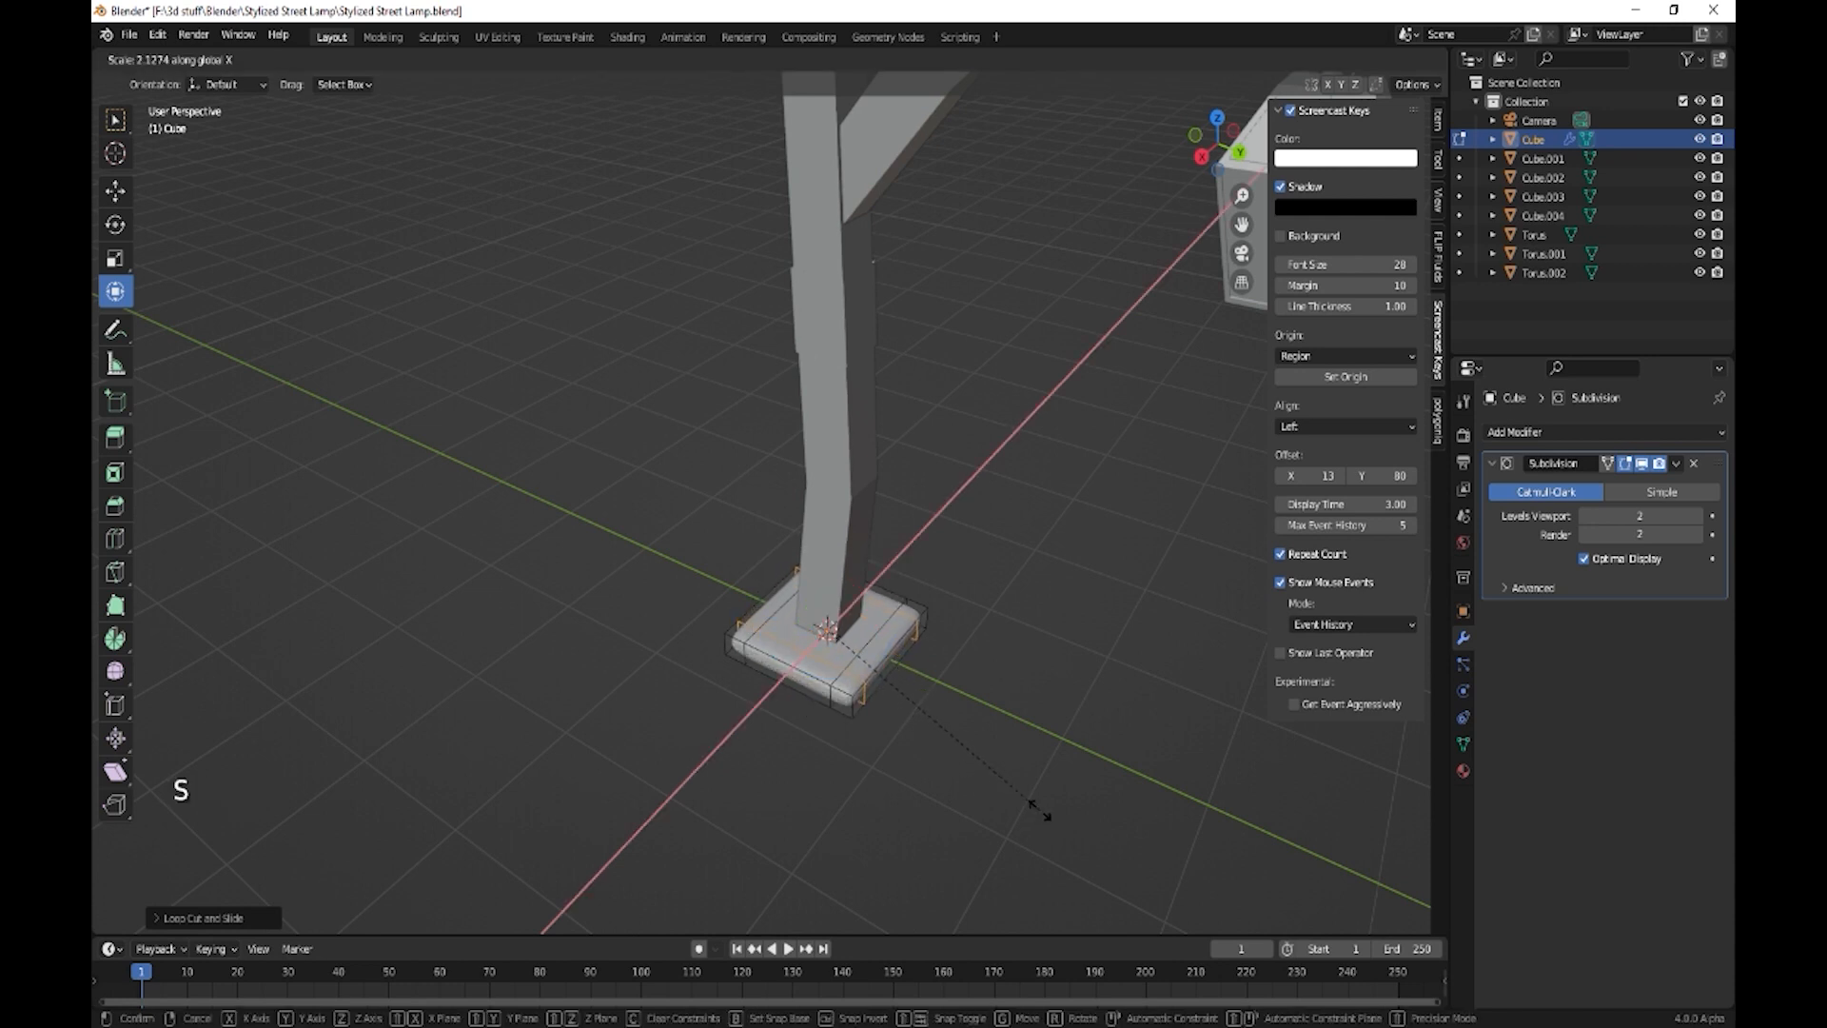
{"action": "left_click", "coordinate": [994, 799]}
{"action": "middle_click_drag", "start_coordinate": [979, 780], "coordinate": [946, 803]}
{"action": "mouse_move", "coordinate": [1031, 756]}
{"action": "middle_mouse_down"}
{"action": "mouse_move", "coordinate": [1008, 807]}
{"action": "mouse_move", "coordinate": [1014, 748]}
{"action": "middle_mouse_up"}
{"action": "key", "text": "Tab"}
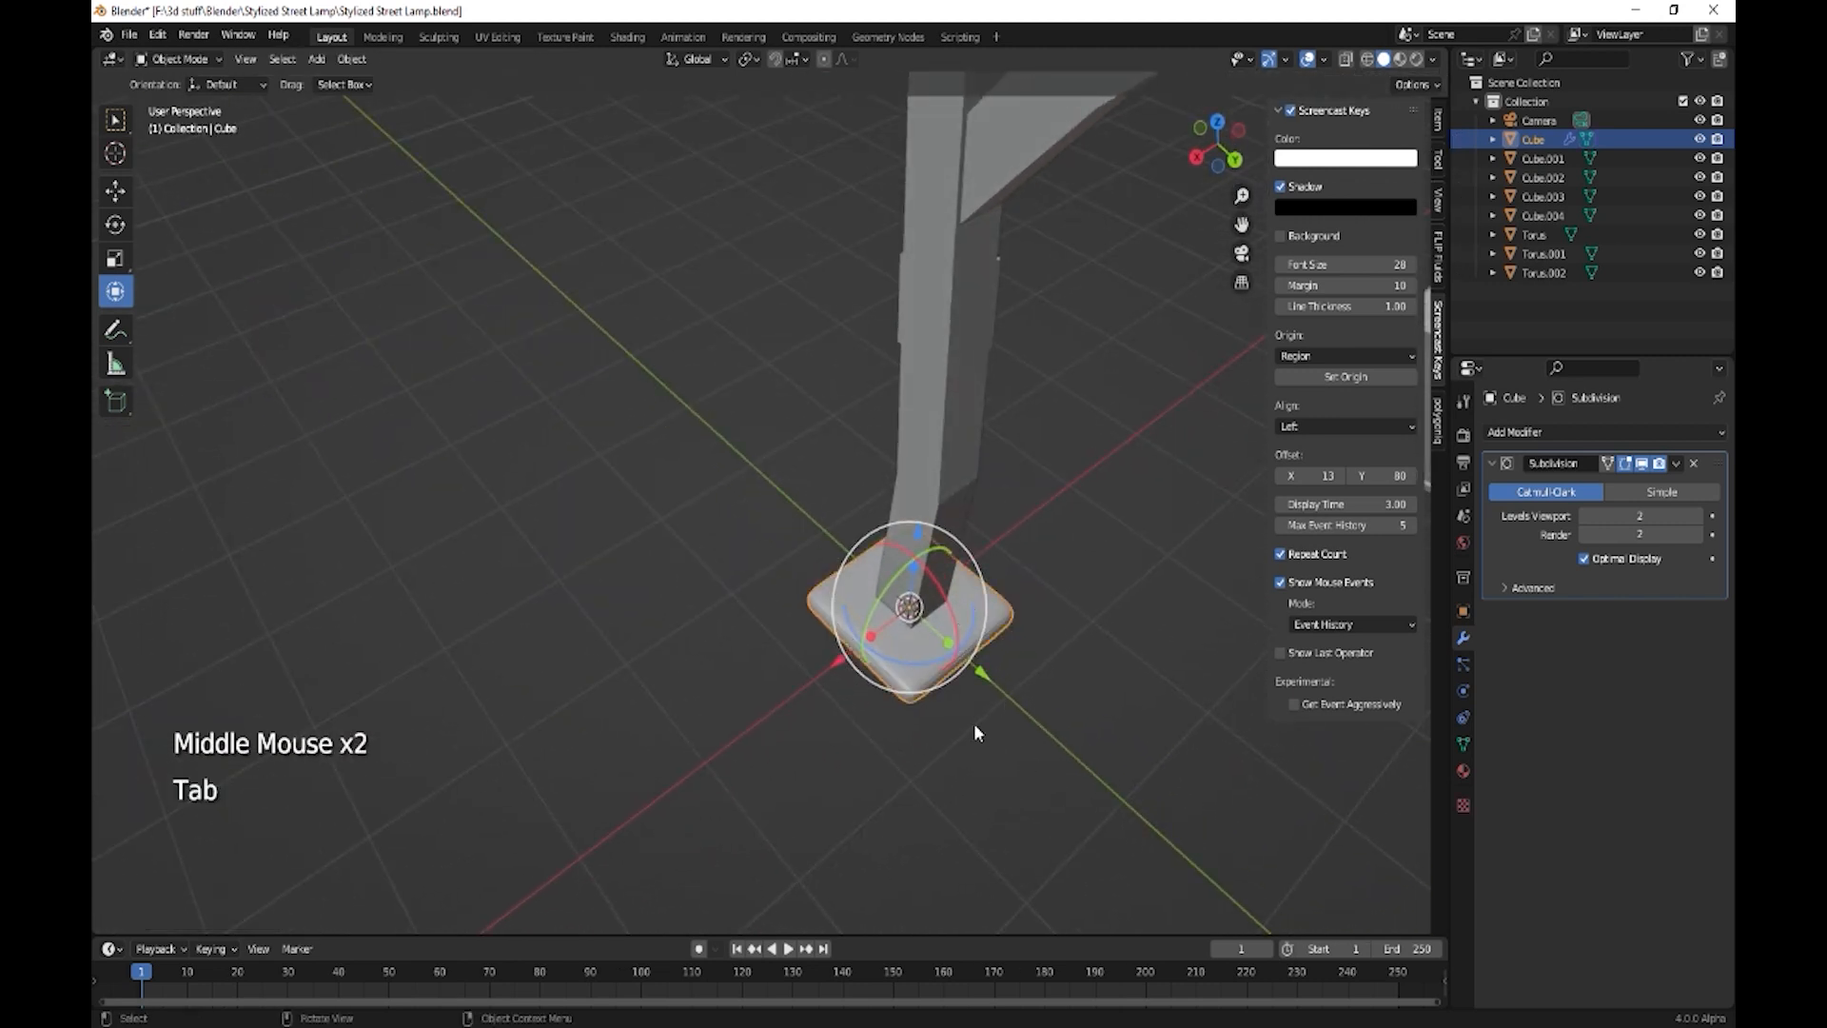
- Duplicate the base block about 1.2 m along Y and scale the copy to about 0.29 on X and Y, keeping its height
{"action": "key", "text": "shift"}
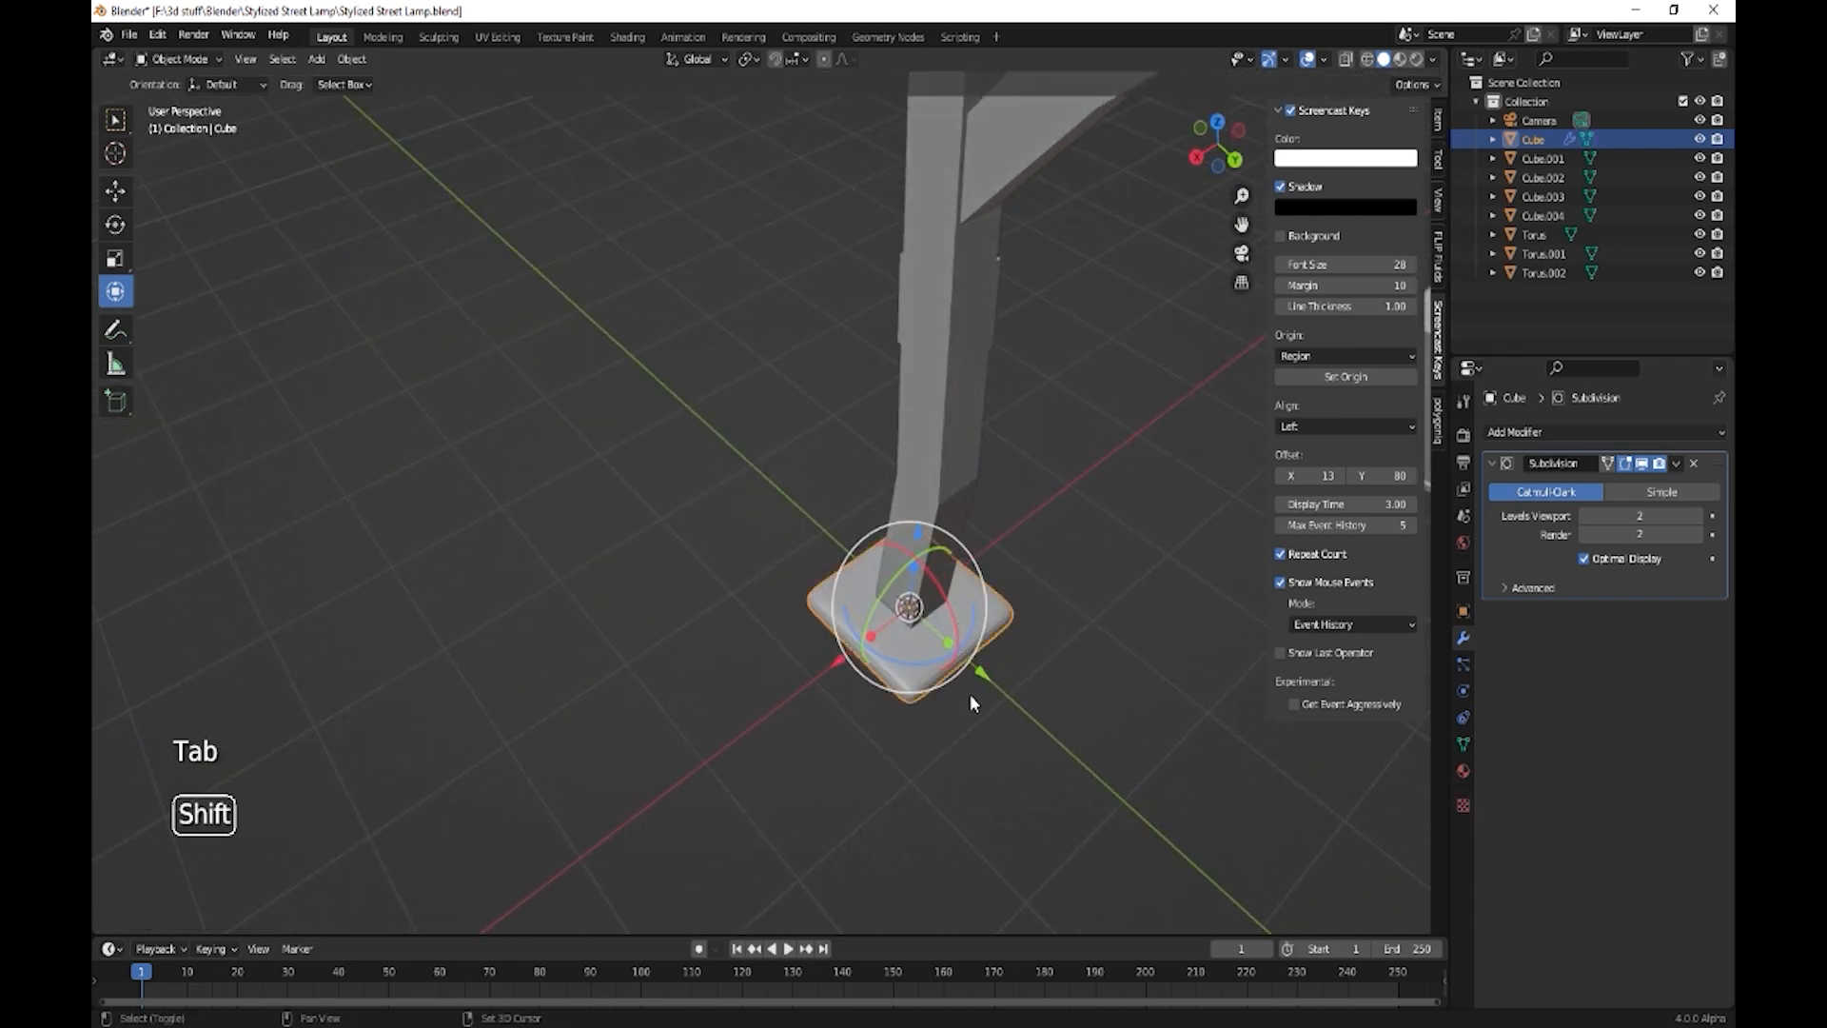
{"action": "key", "text": "shift+d"}
{"action": "key", "text": "y"}
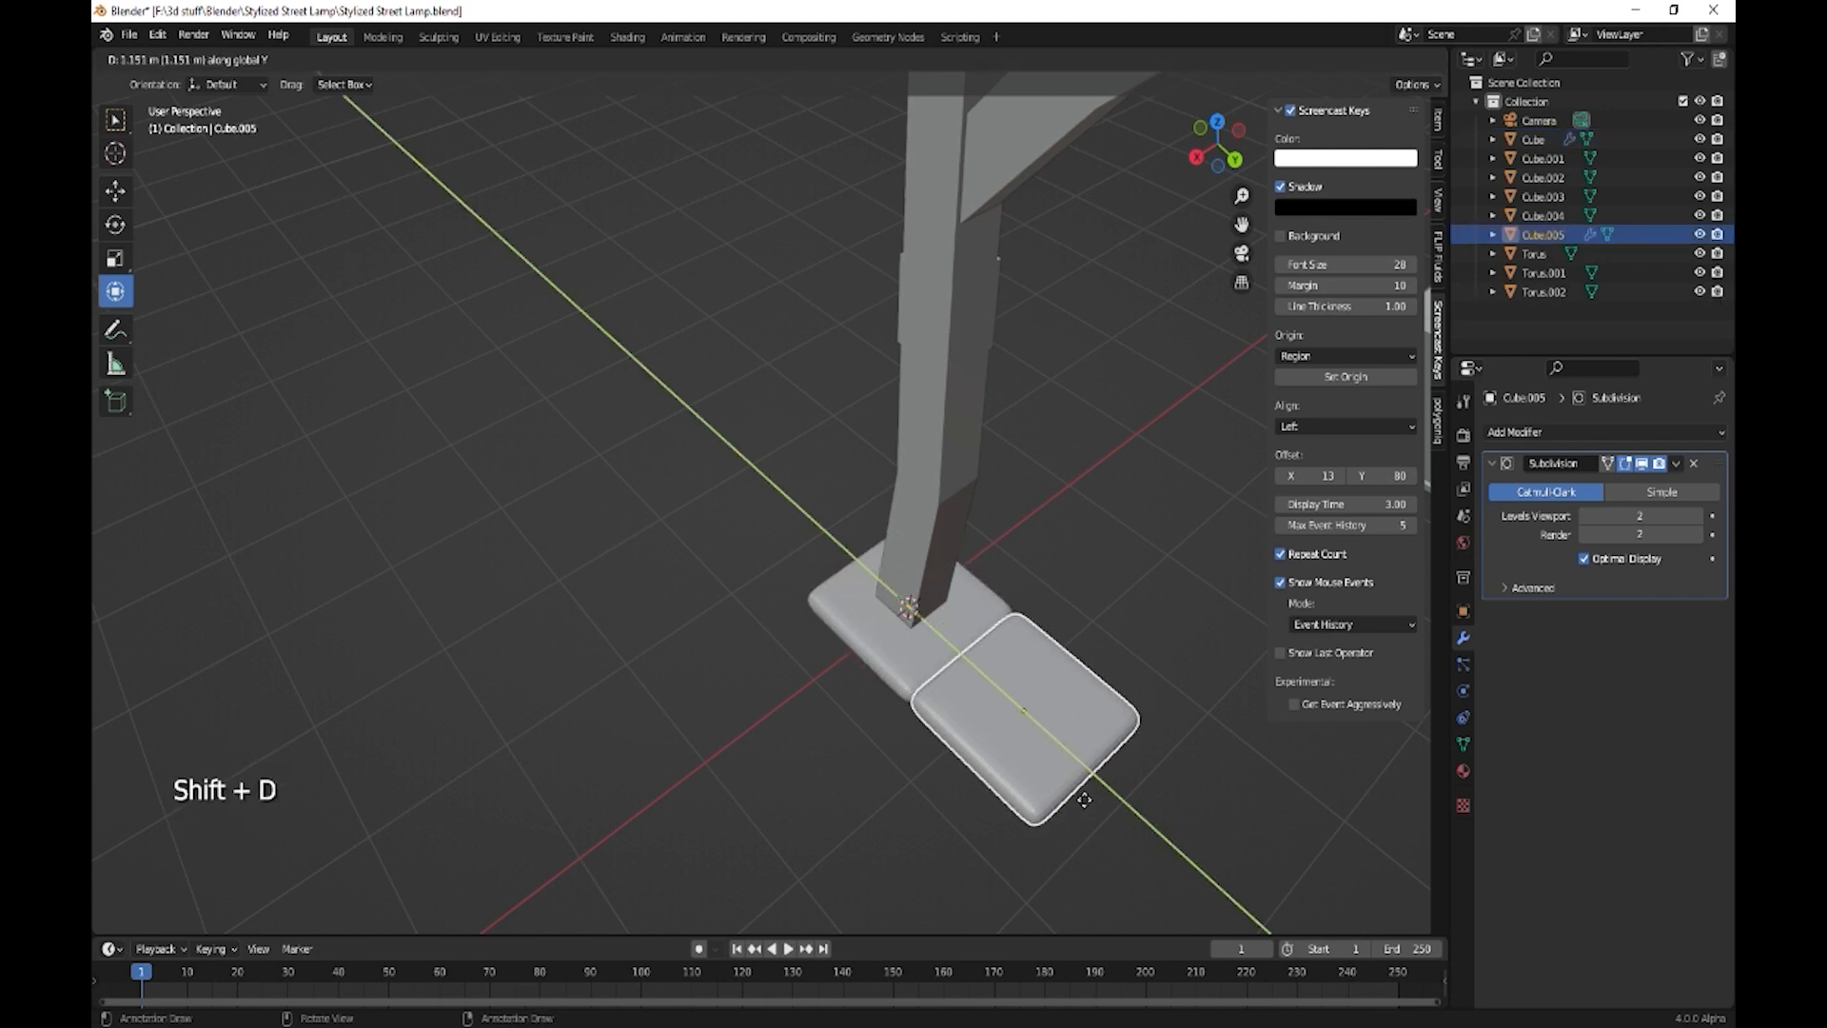
{"action": "left_click", "coordinate": [1104, 807]}
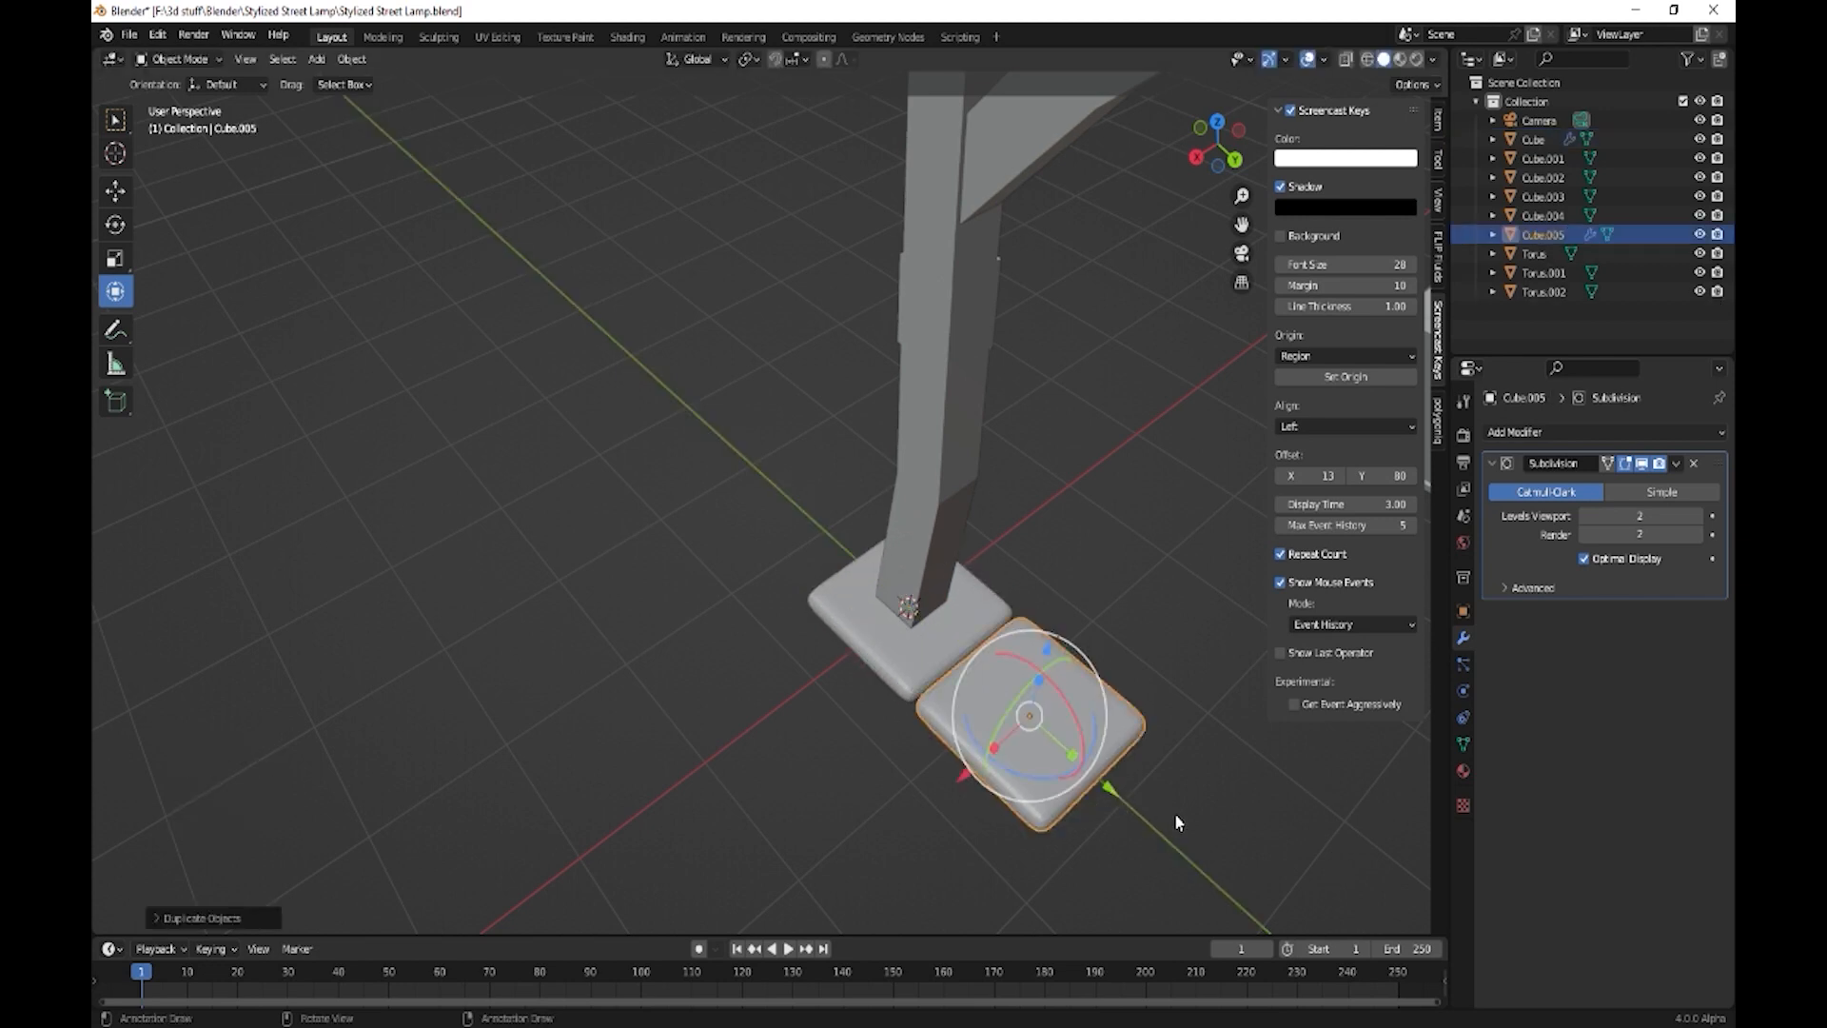
{"action": "key", "text": "s"}
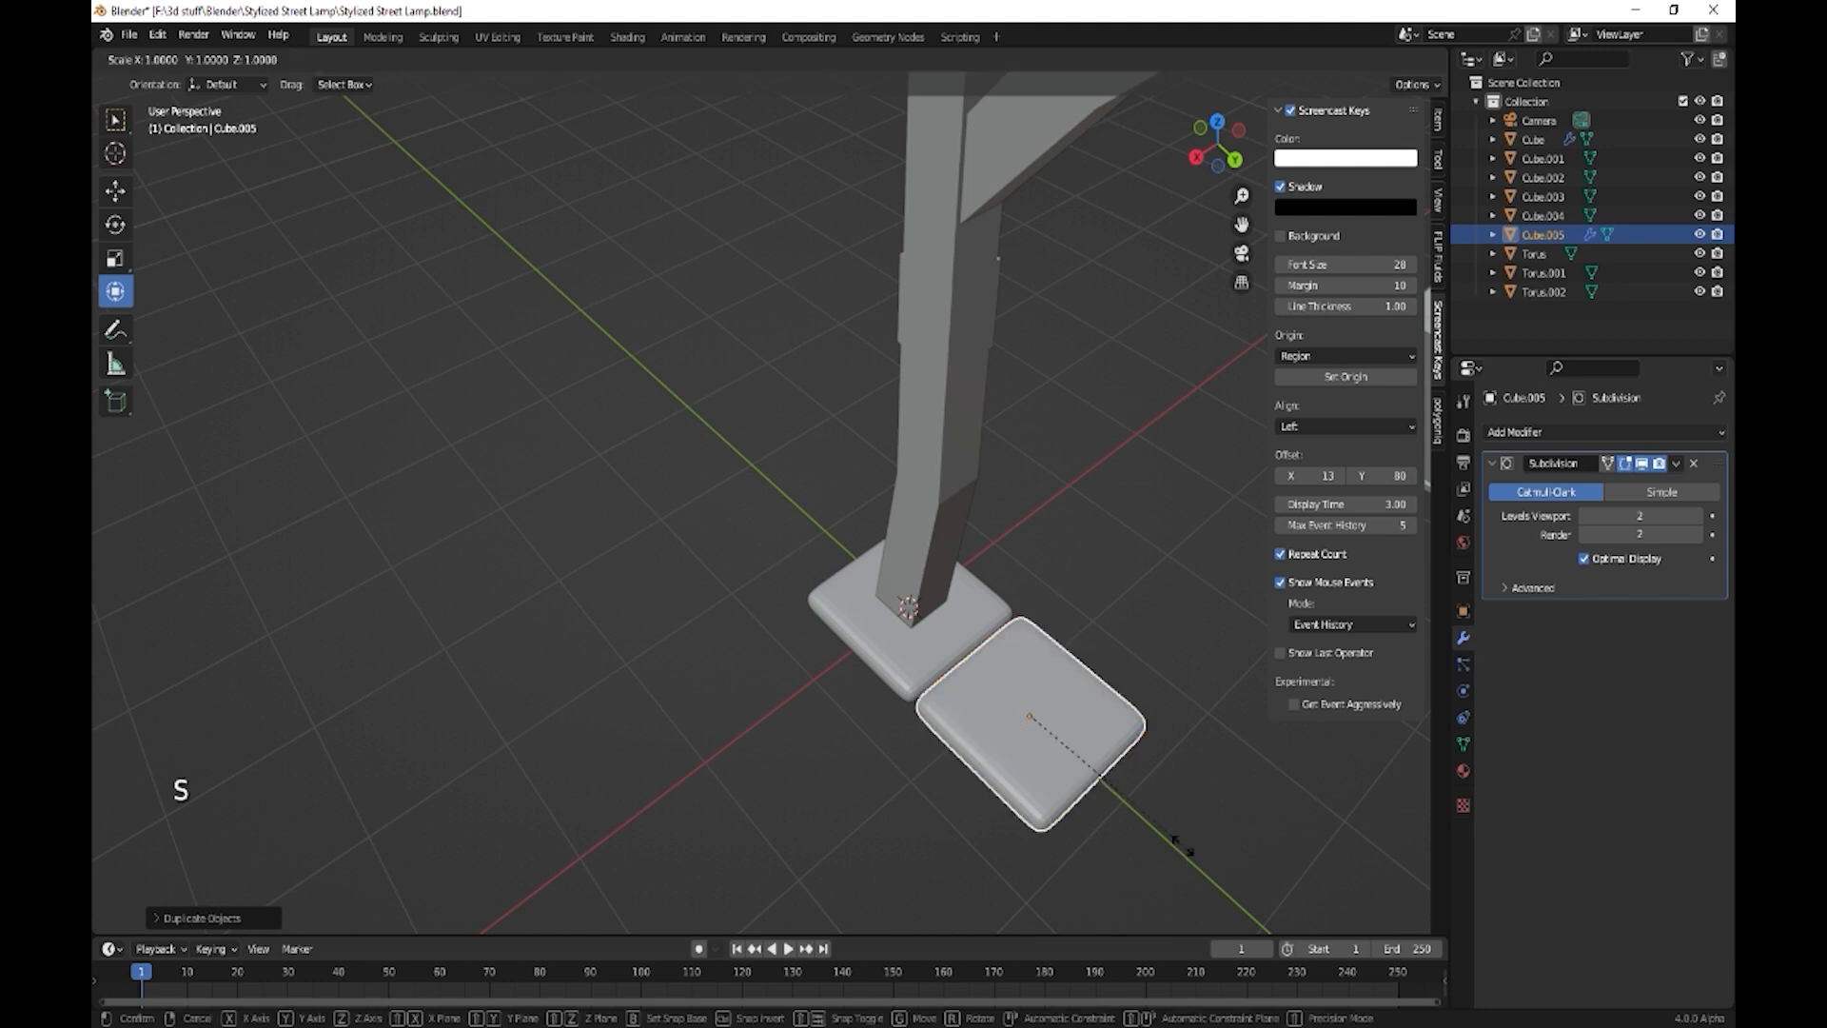
{"action": "key", "text": "shift+z"}
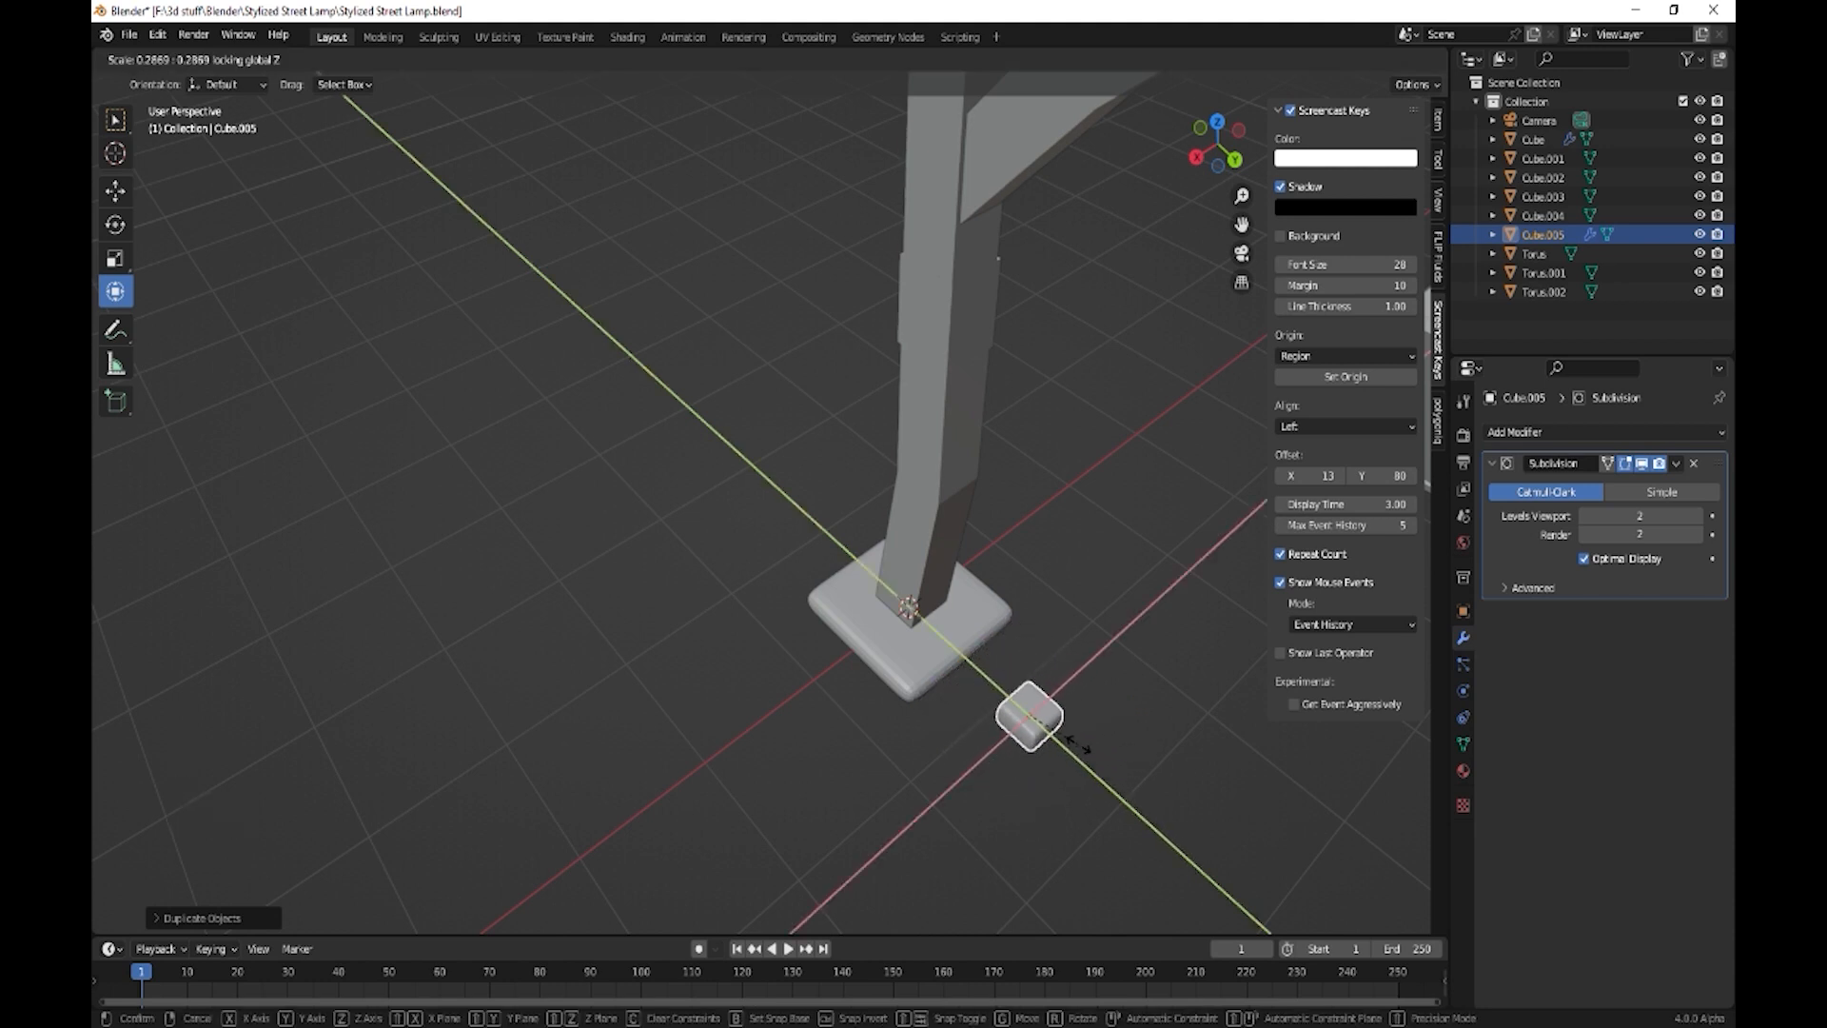
{"action": "left_click", "coordinate": [1077, 748]}
- Move the small block along Y and X so it sits against the base block's edge near one corner
{"action": "left_click_drag", "start_coordinate": [1113, 787], "coordinate": [1069, 769]}
{"action": "middle_click_drag", "start_coordinate": [1069, 769], "coordinate": [977, 799]}
{"action": "left_click_drag", "start_coordinate": [883, 832], "coordinate": [824, 831]}
- Duplicate the small block twice along X, about 0.38 m apart, to make a row of three along the base's edge
{"action": "key", "text": "shift"}
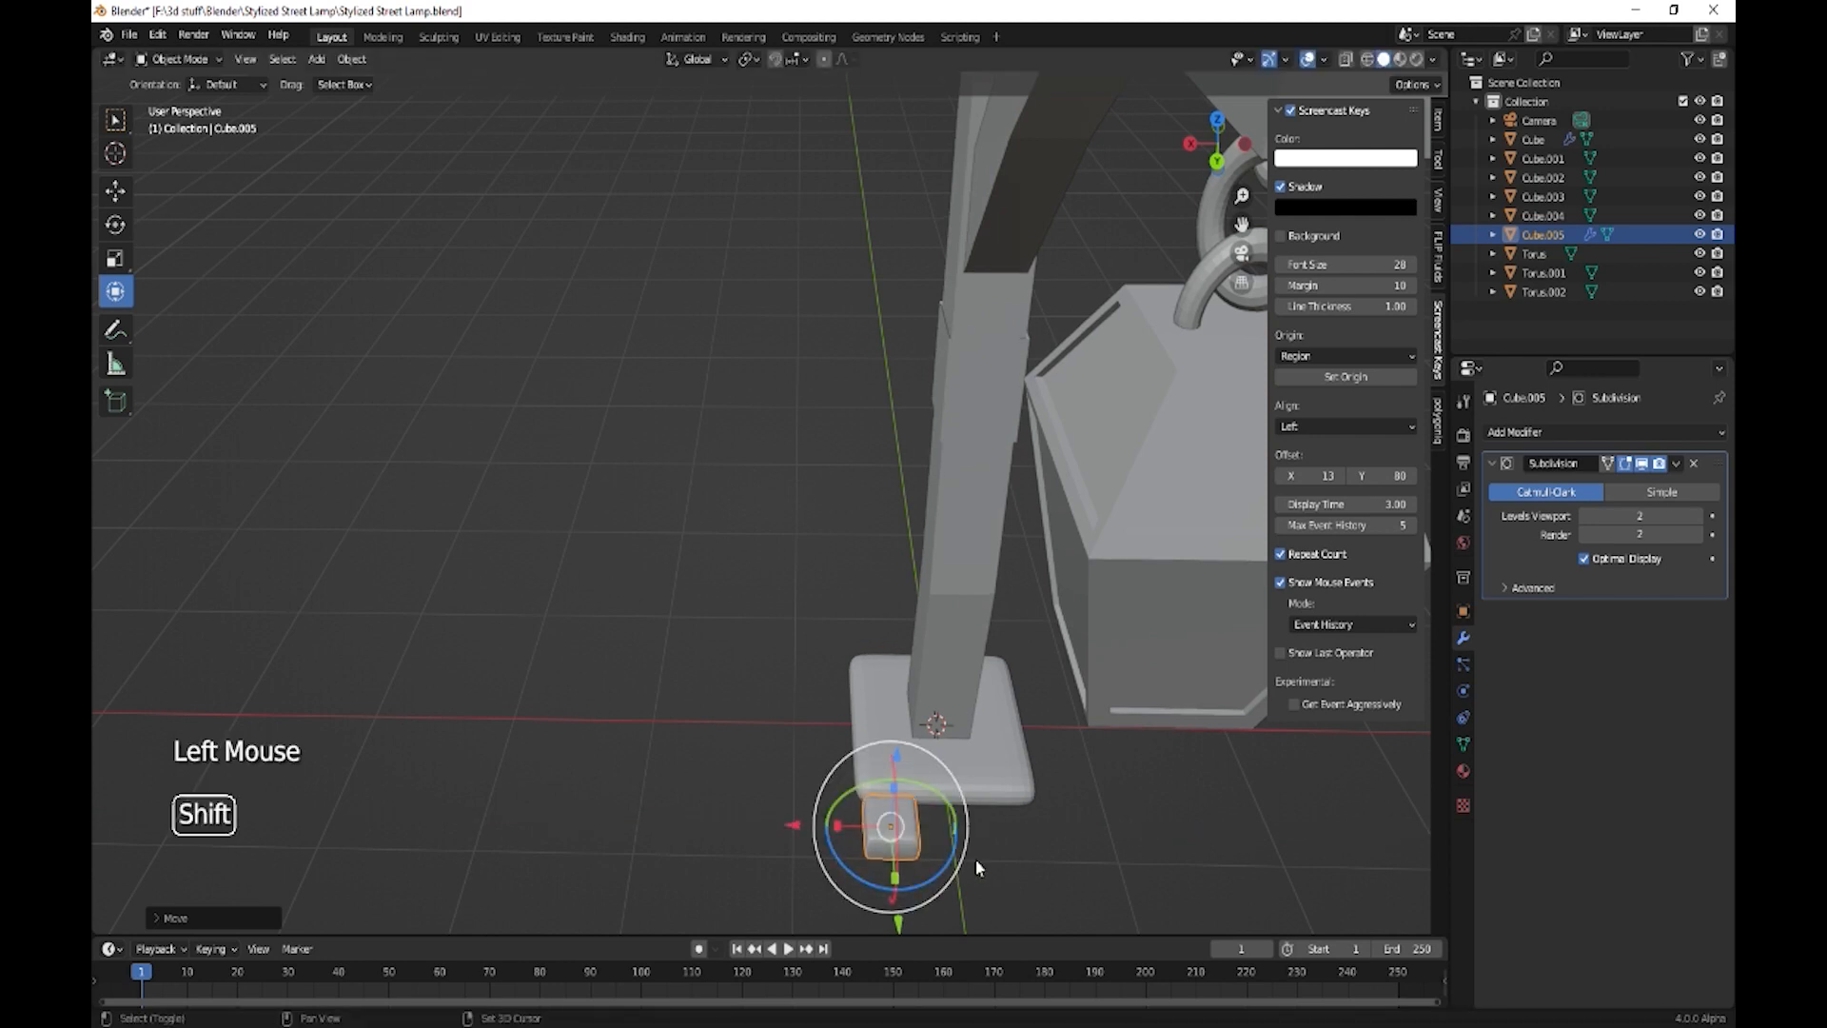
{"action": "key", "text": "shift+d"}
{"action": "key", "text": "x"}
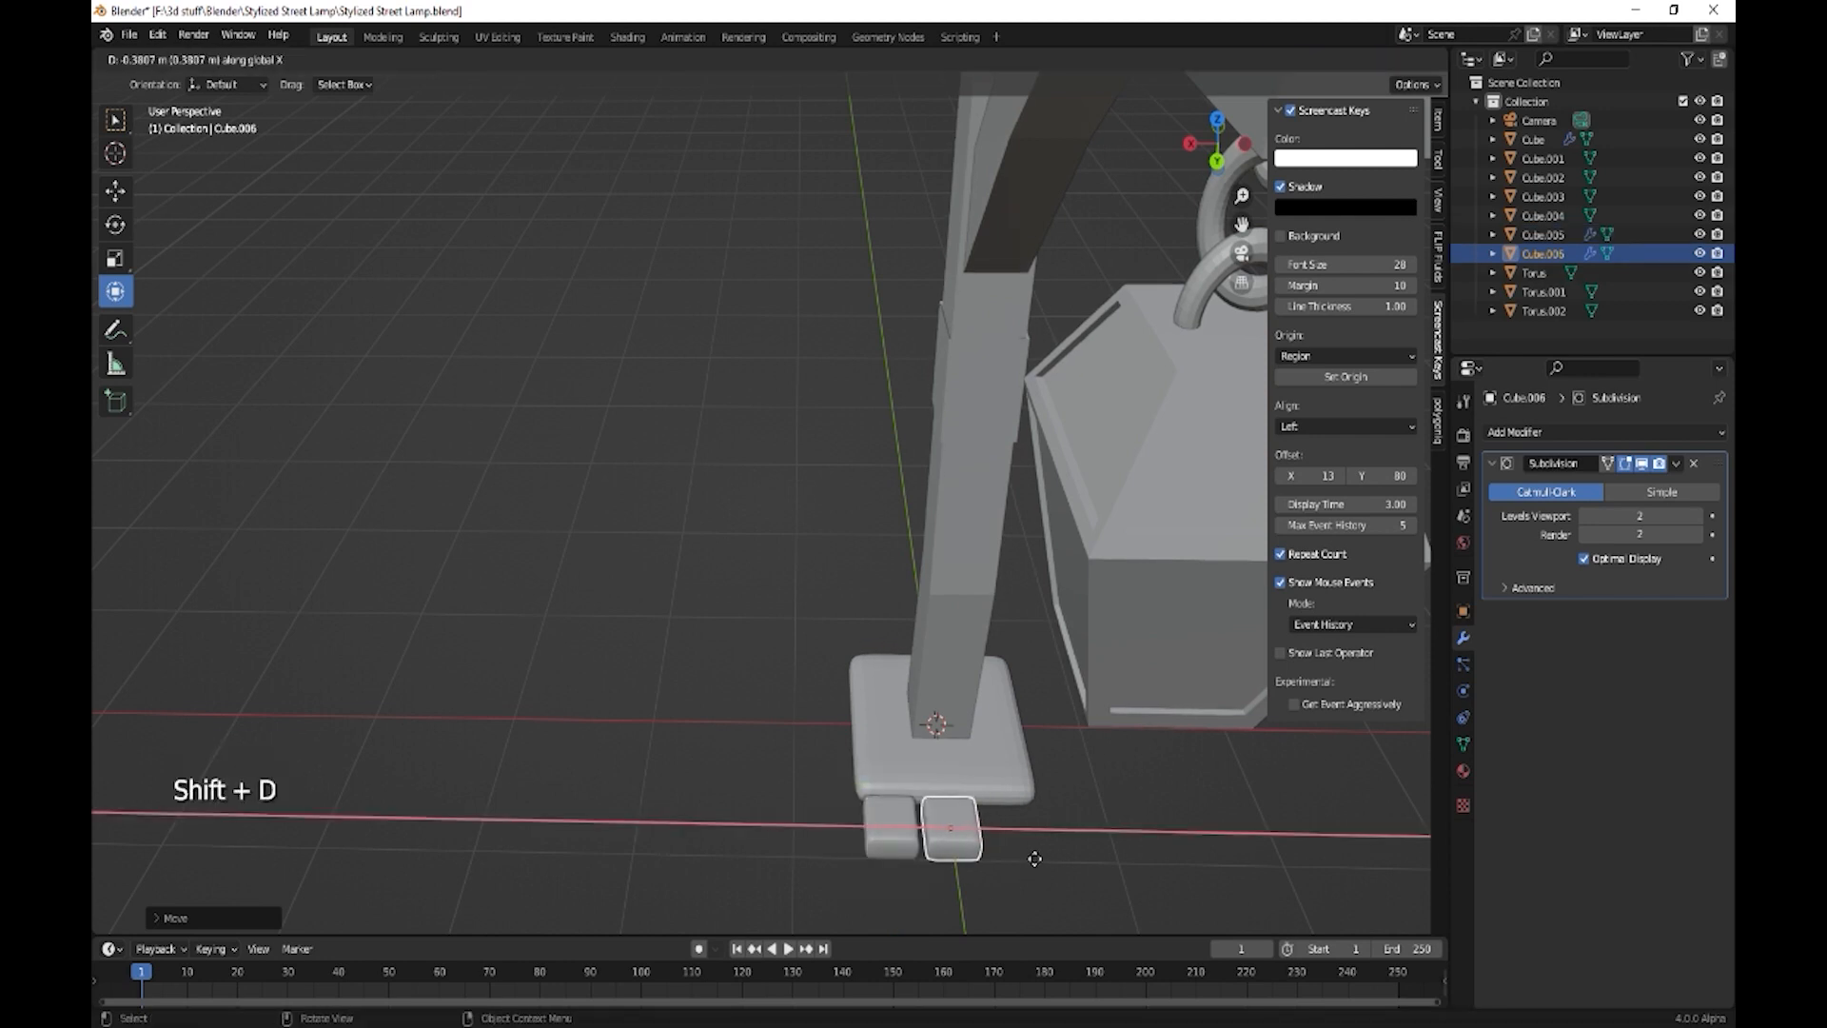
{"action": "left_click", "coordinate": [1032, 861]}
{"action": "key", "text": "shift+d"}
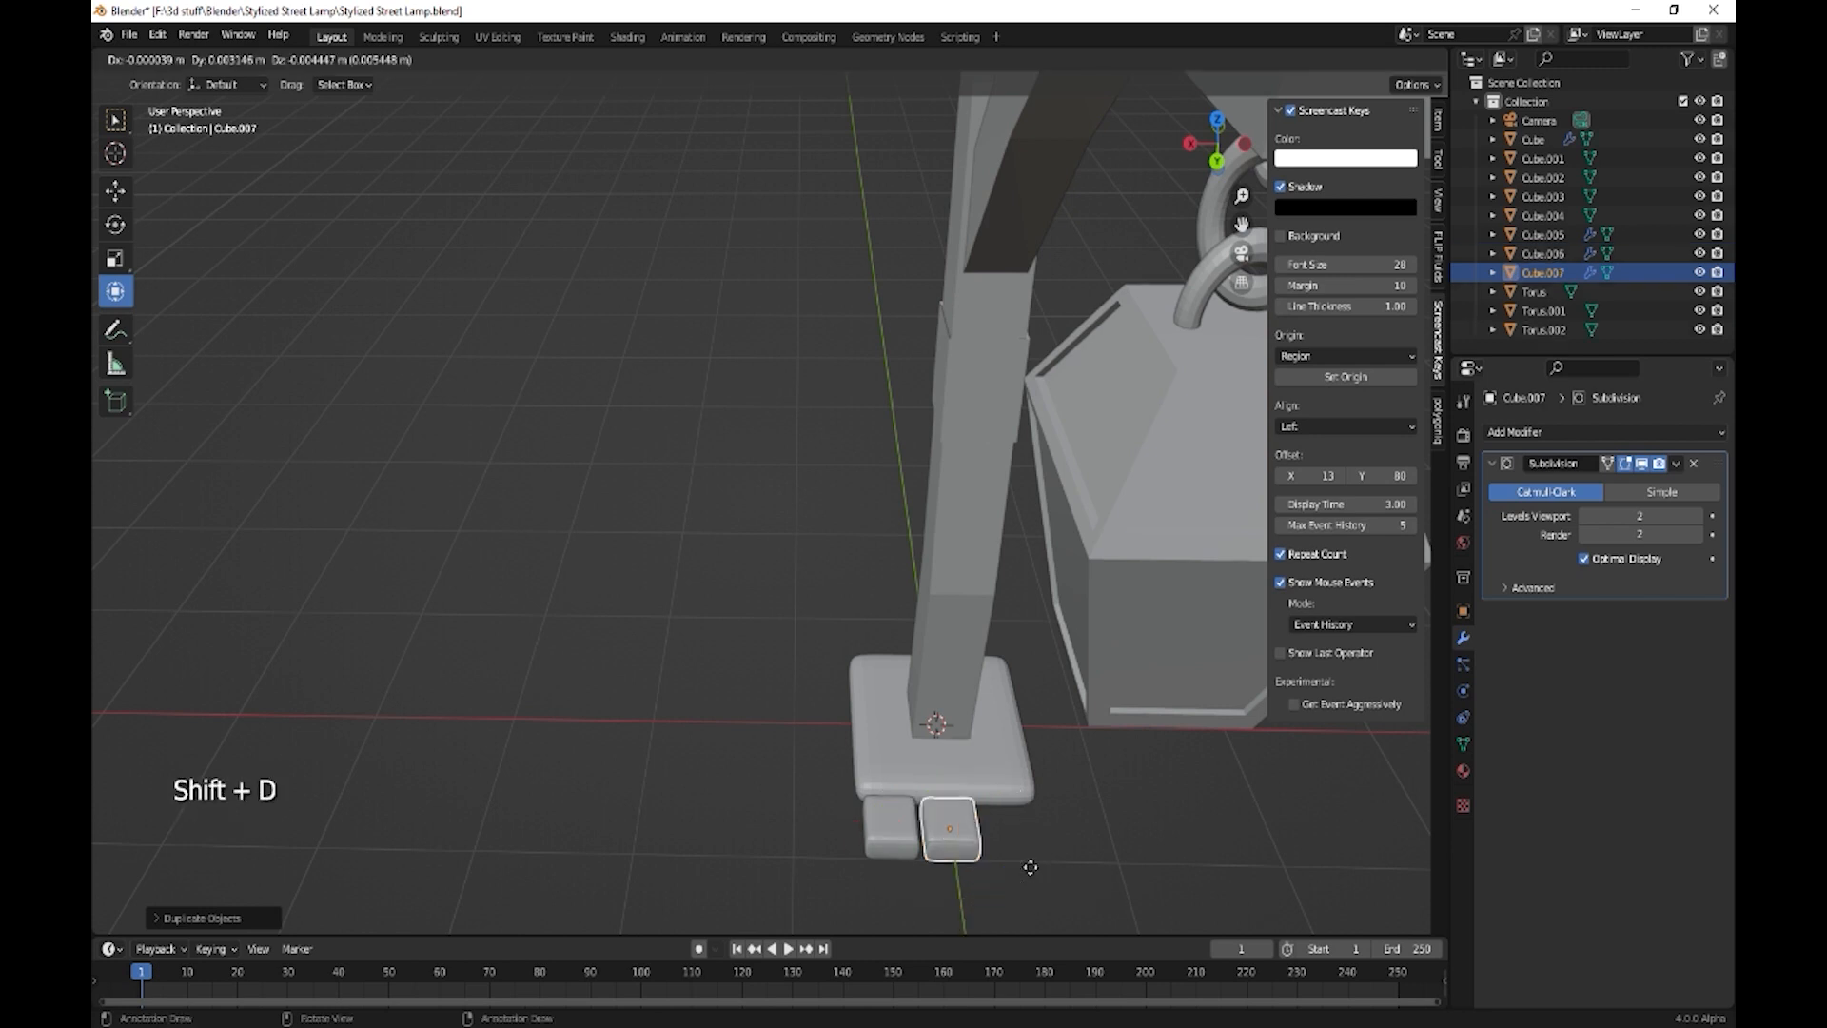
{"action": "left_click", "coordinate": [1091, 883]}
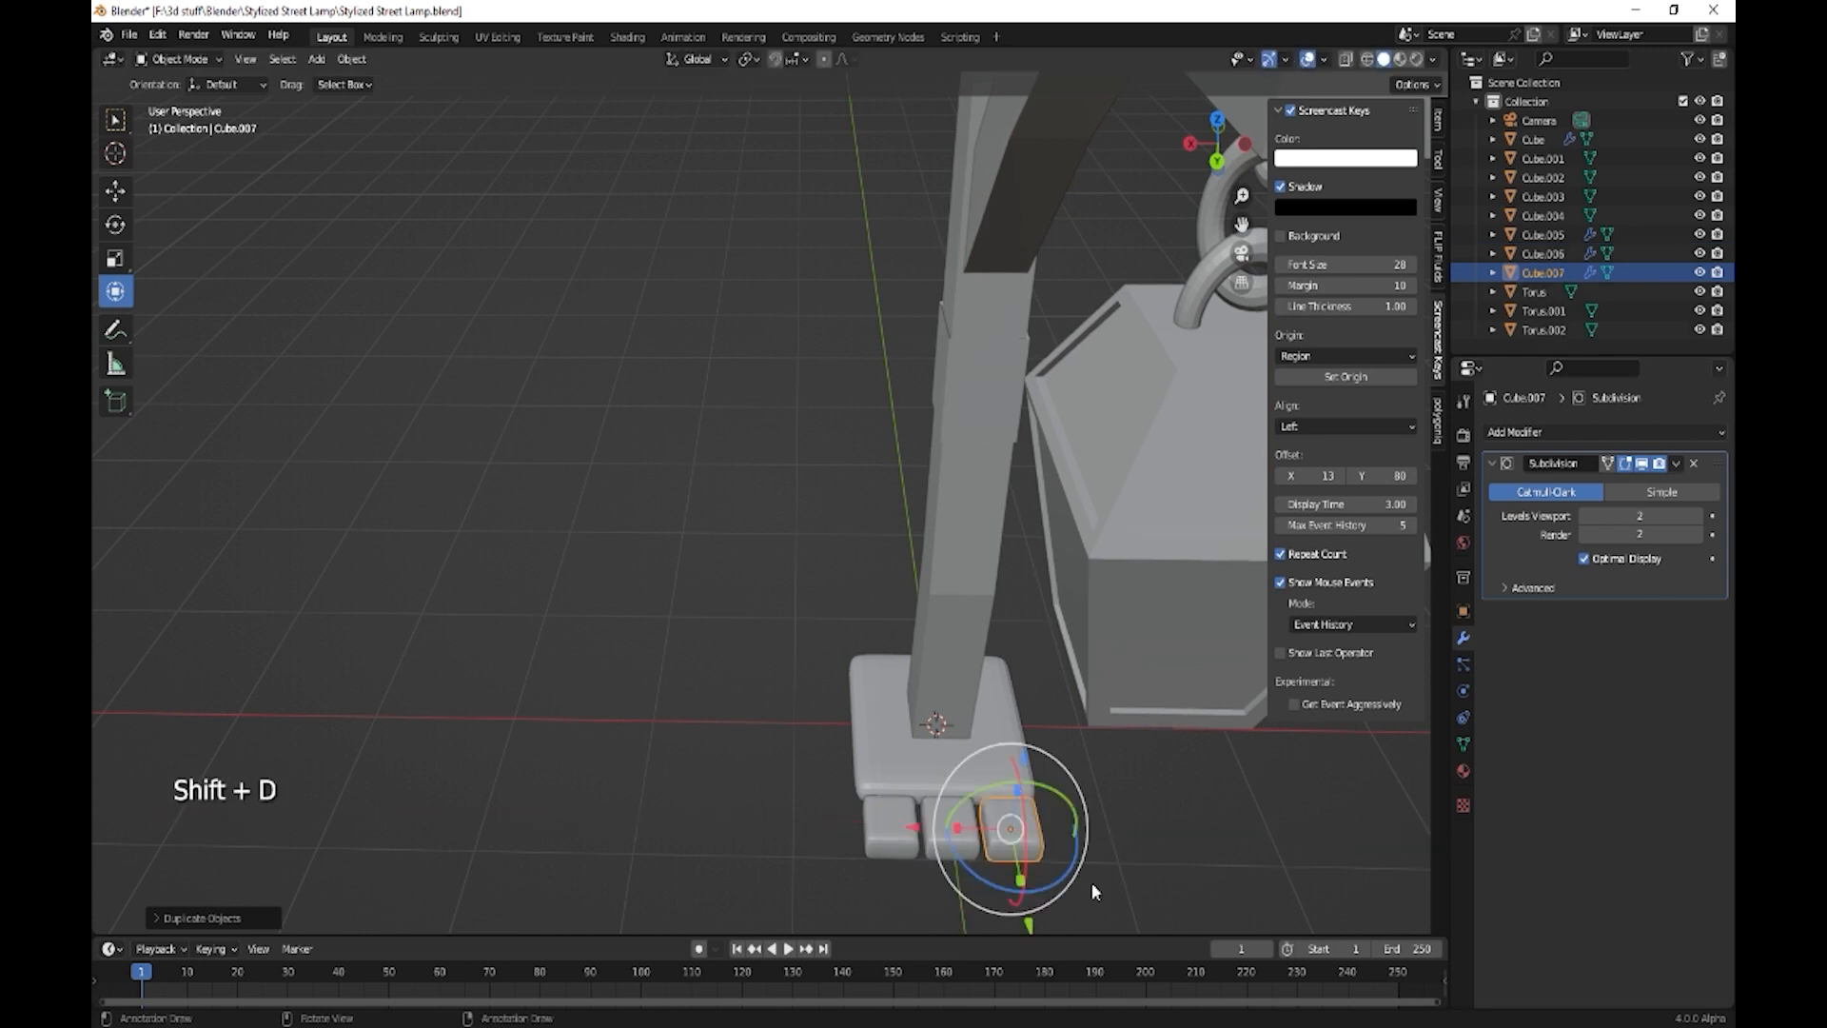
{"action": "middle_click_drag", "start_coordinate": [842, 818], "coordinate": [1011, 840]}
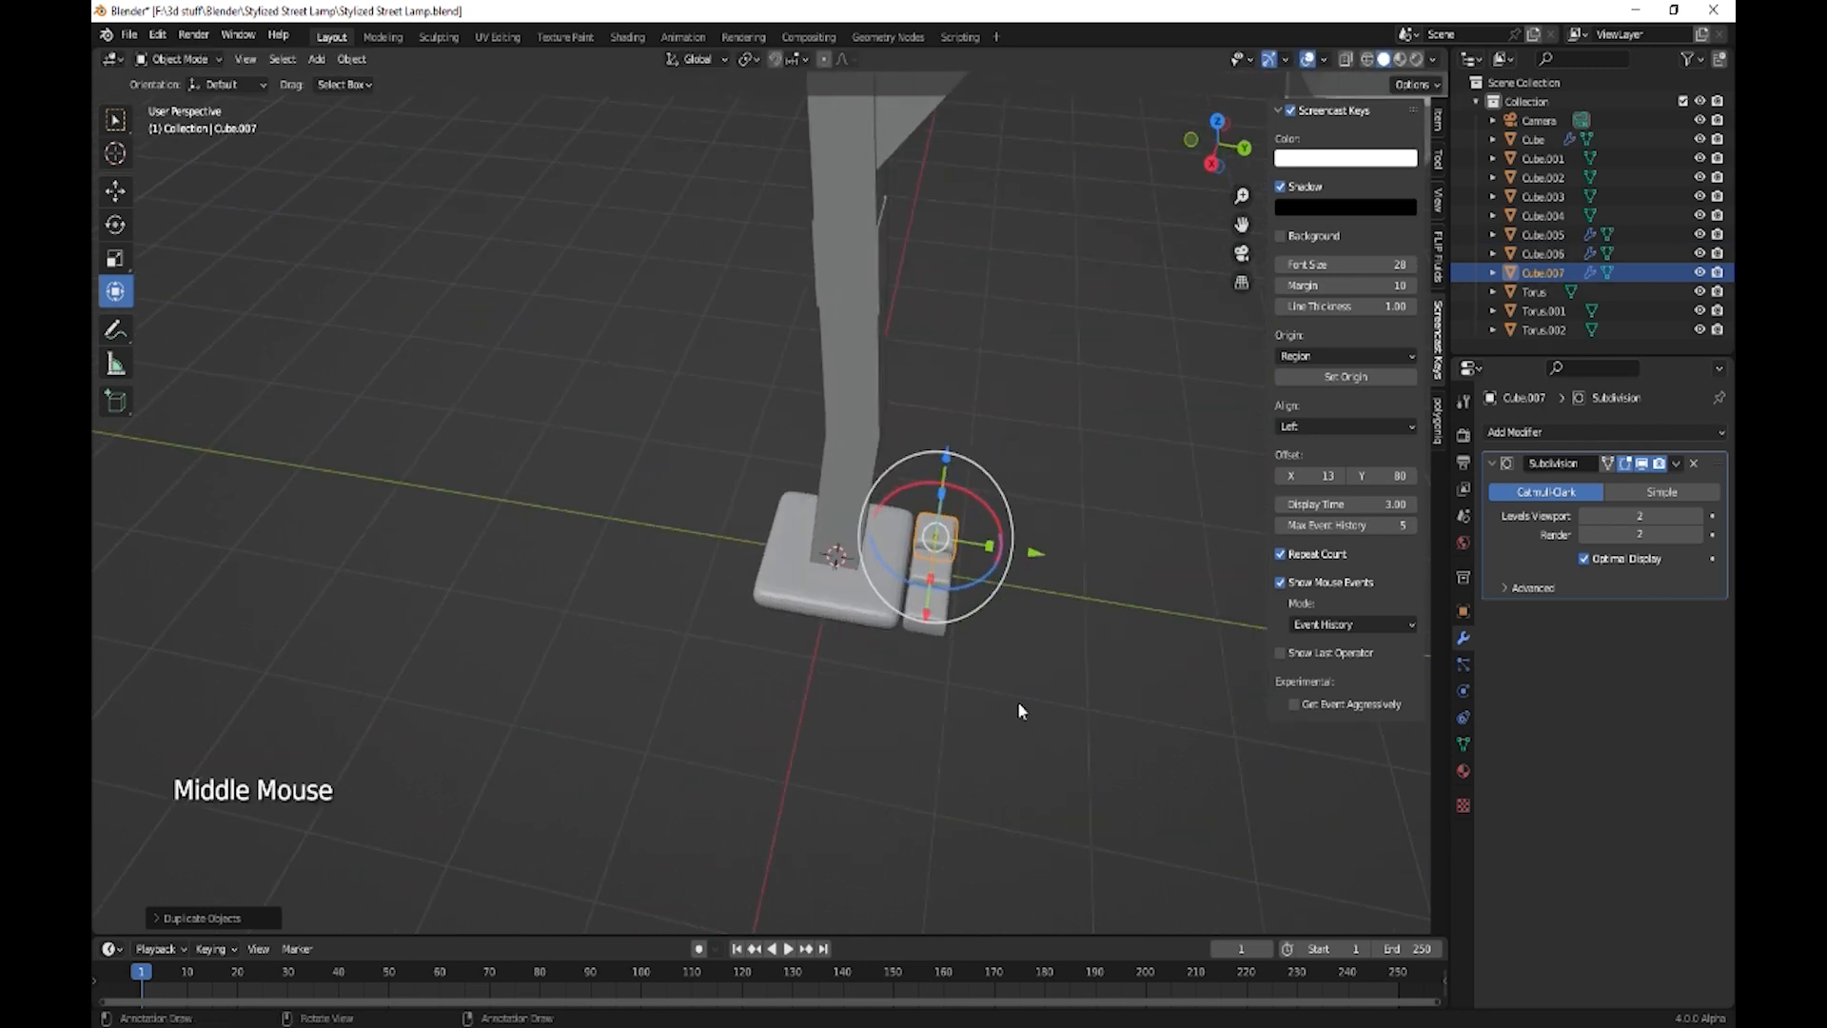
- Duplicate the row of three small blocks about 1.54 m along negative Y to the base block's opposite edge
{"action": "left_click", "coordinate": [944, 607]}
{"action": "left_click", "coordinate": [928, 611]}
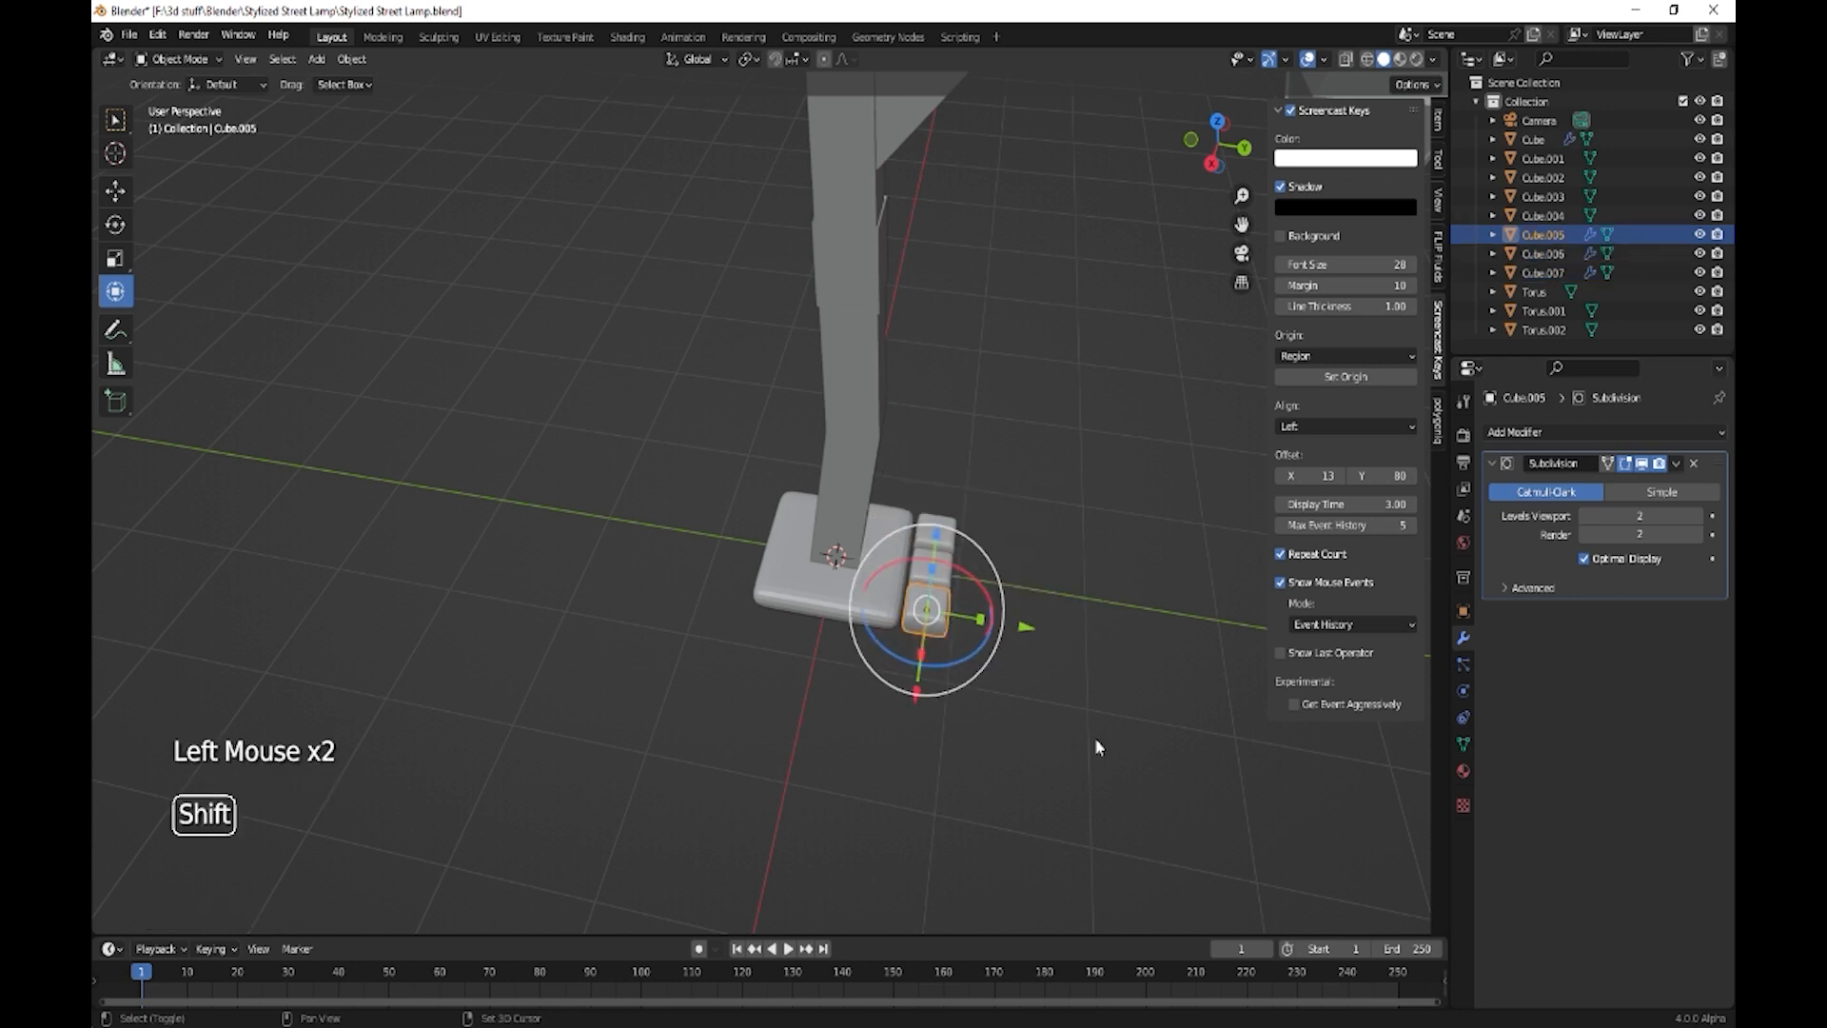
{"action": "left_click", "coordinate": [953, 571]}
{"action": "left_click", "coordinate": [952, 569]}
{"action": "left_click", "coordinate": [950, 573], "text": "shift"}
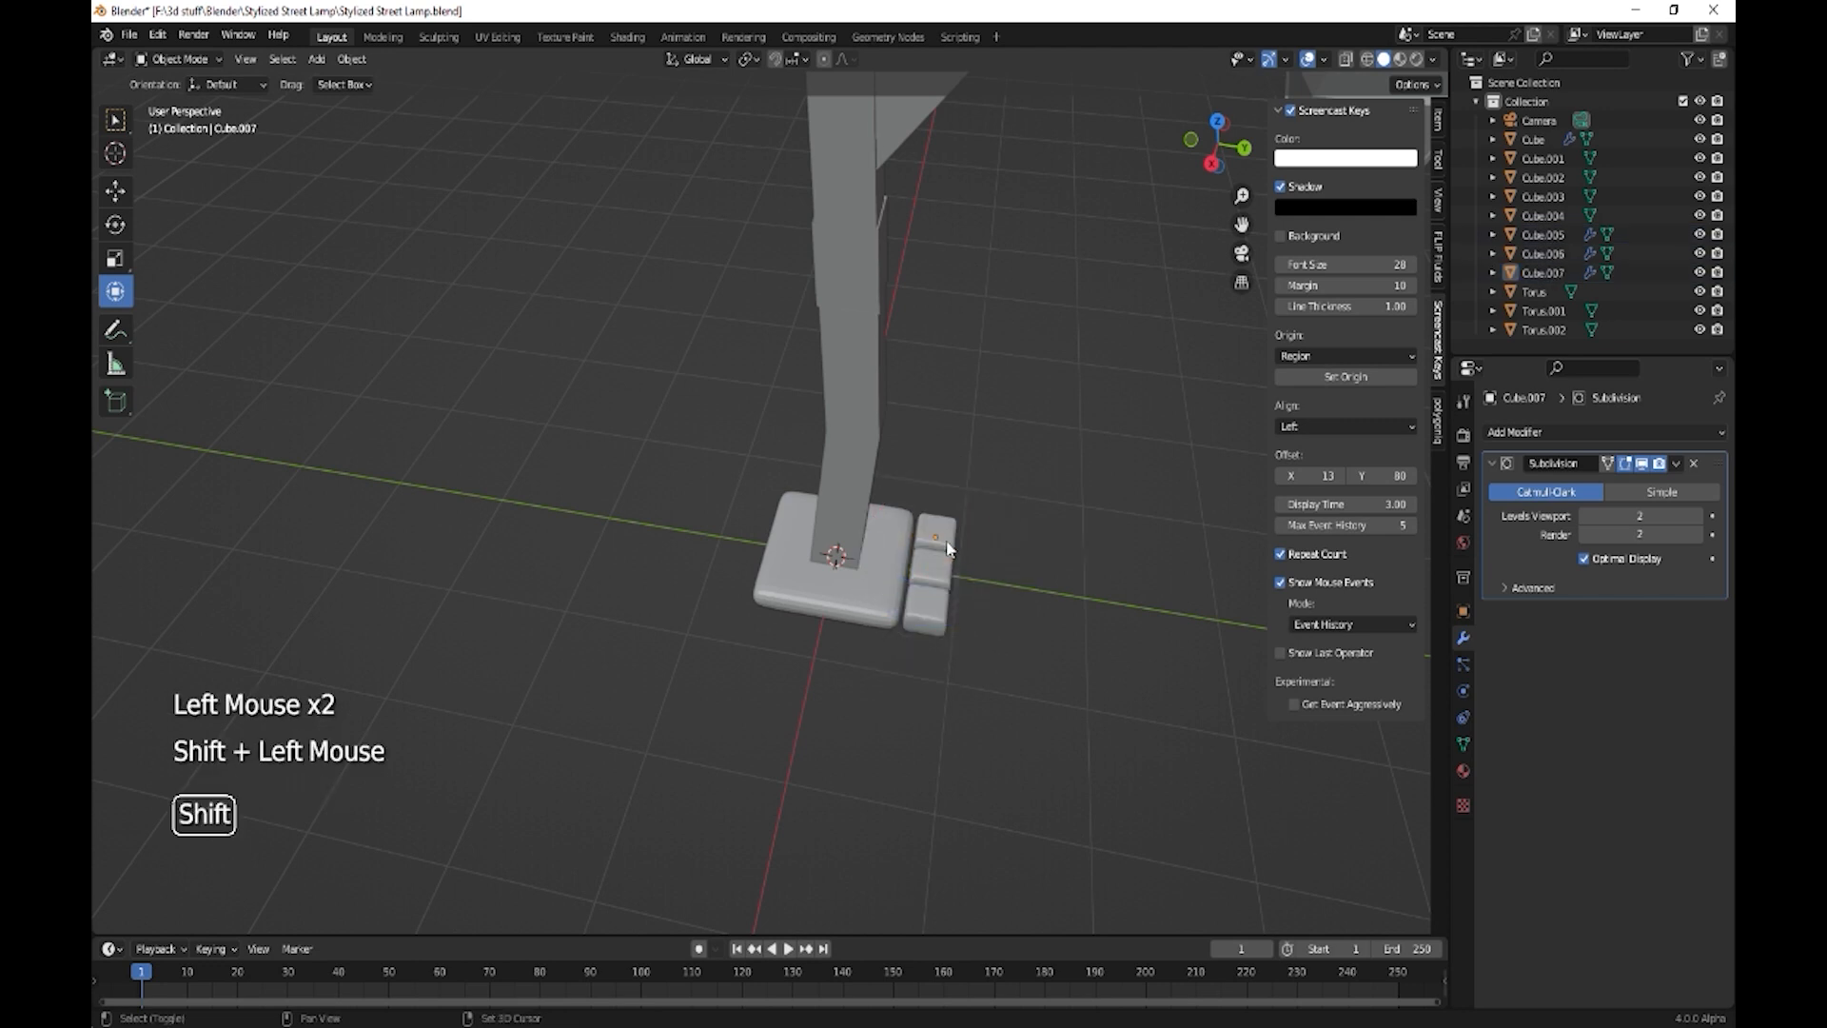
{"action": "left_click", "coordinate": [949, 575], "text": "shift"}
{"action": "left_click", "coordinate": [949, 539], "text": "shift"}
{"action": "left_click", "coordinate": [948, 627], "text": "shift"}
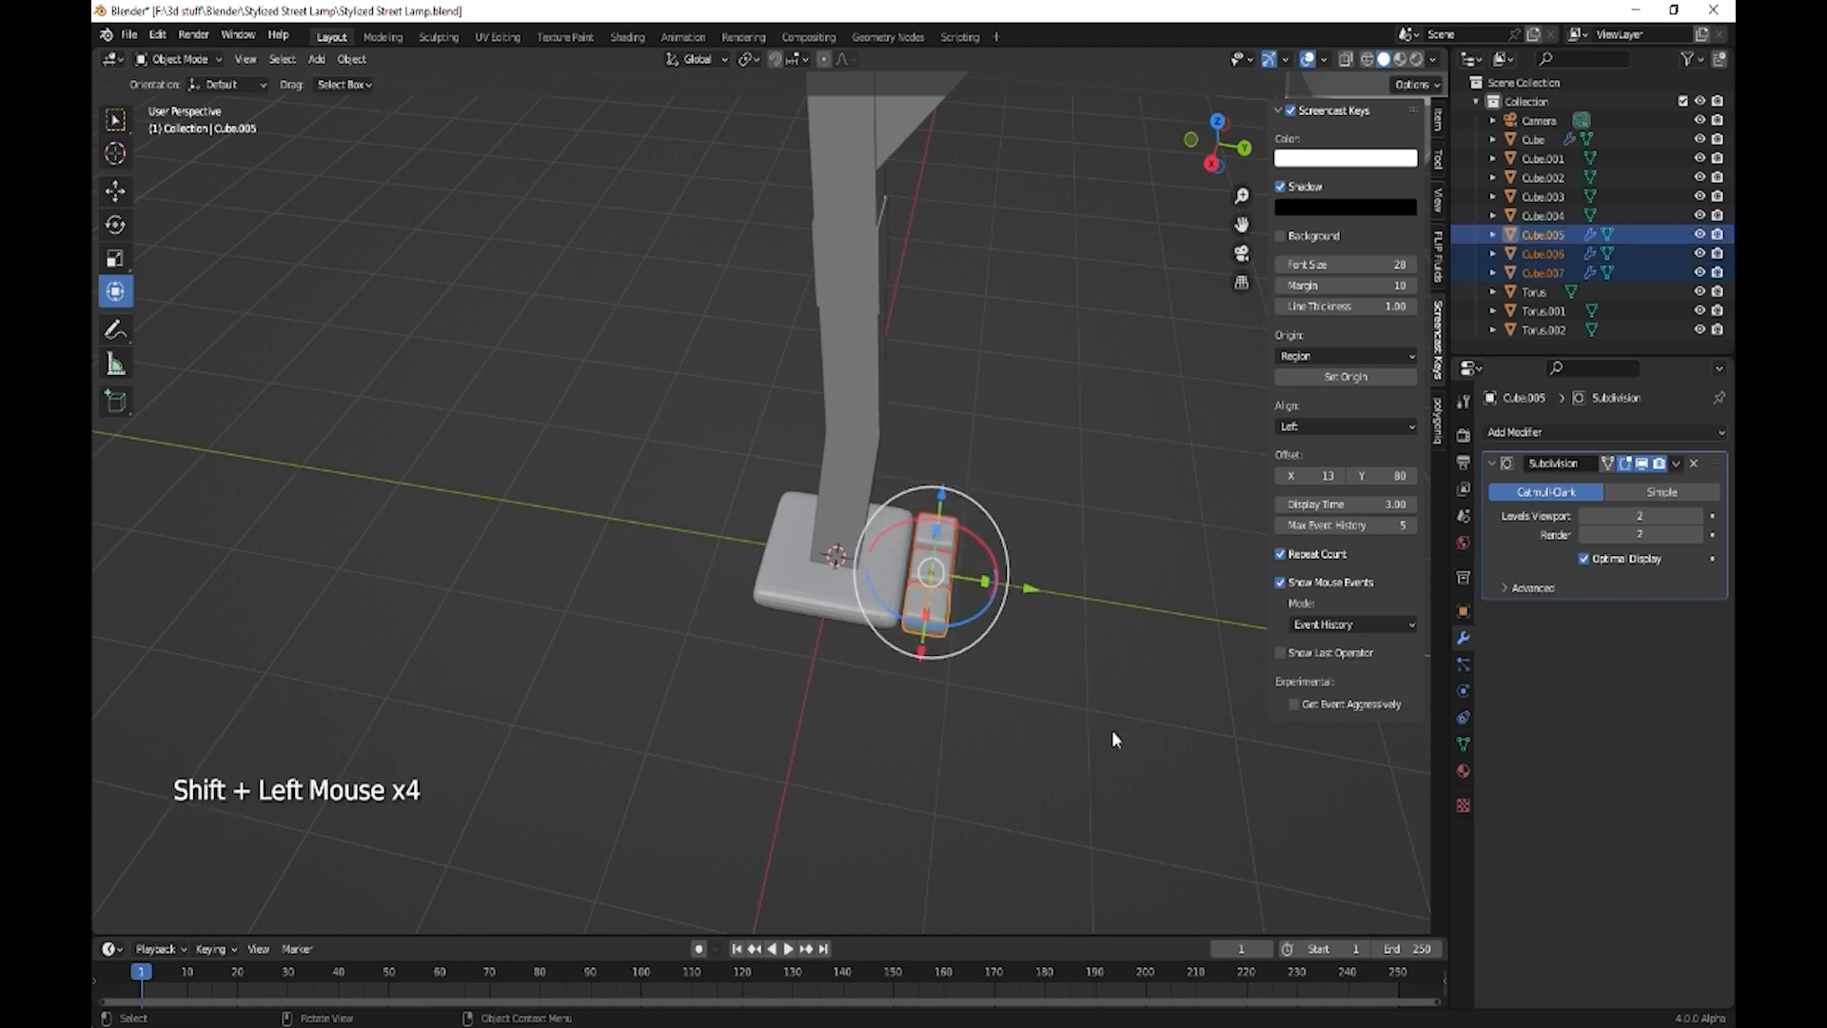
{"action": "key", "text": "shift+d"}
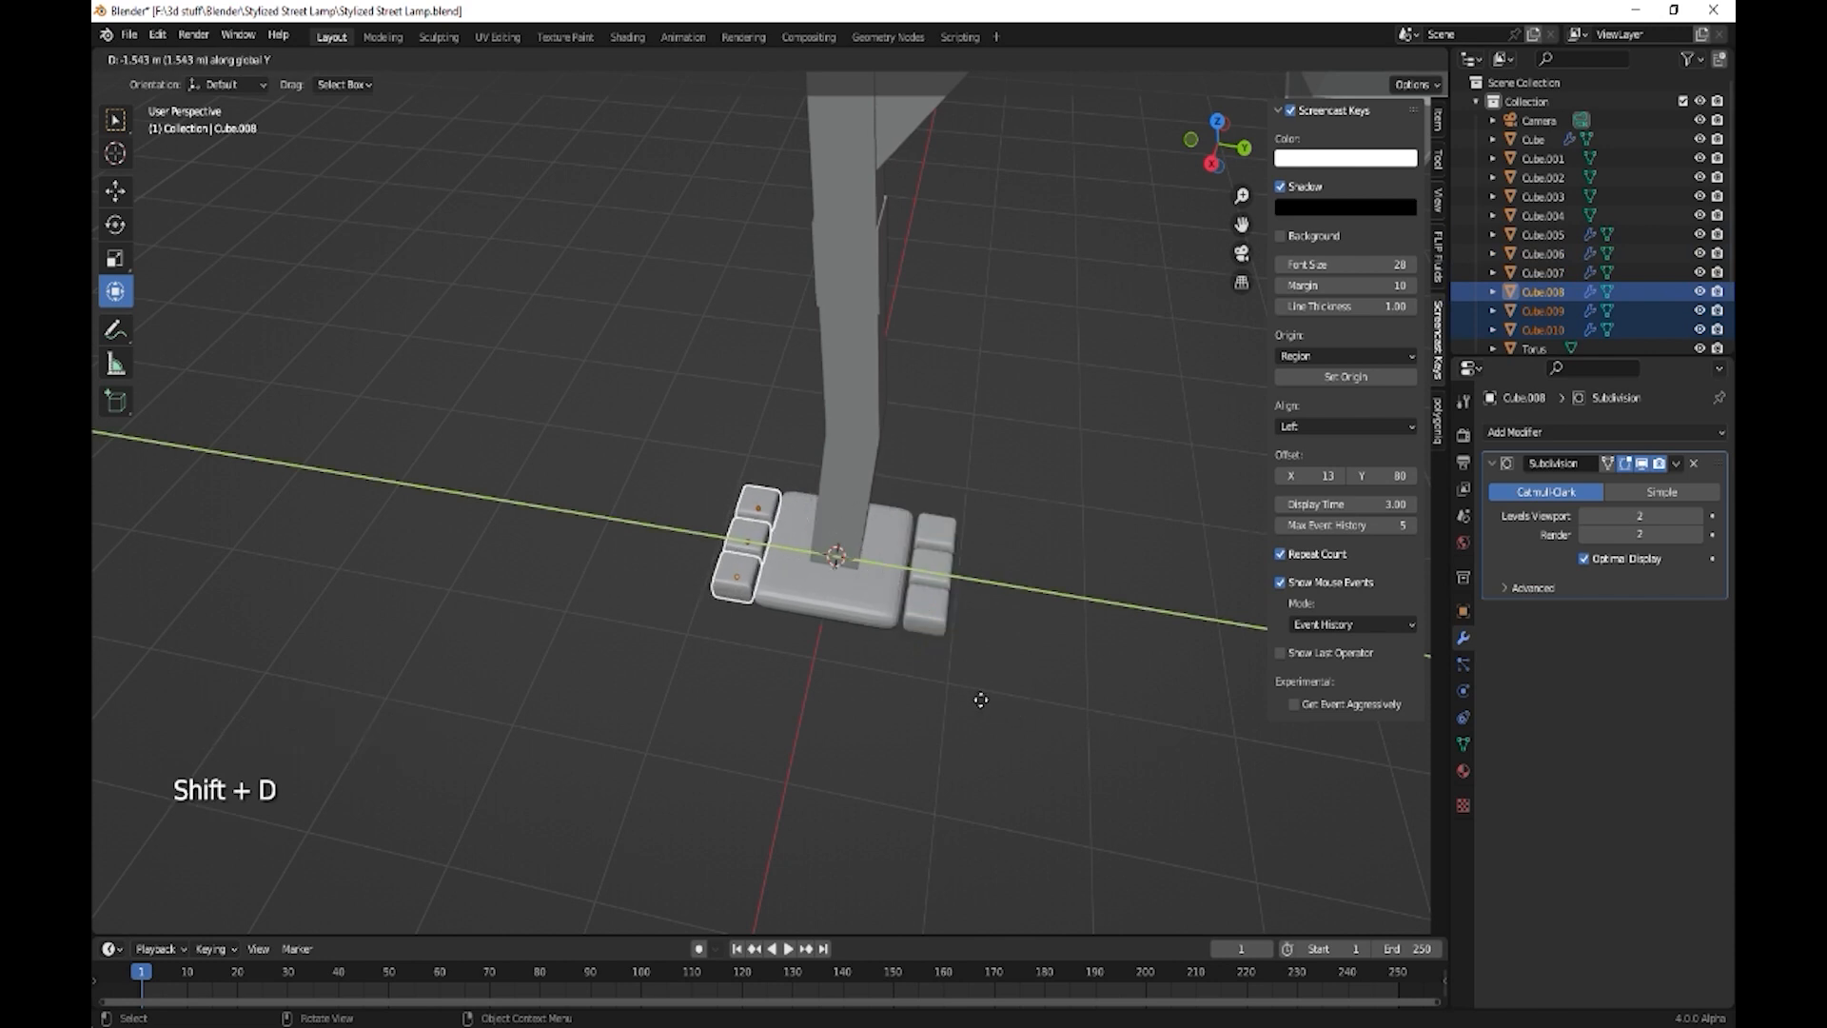
{"action": "left_click", "coordinate": [996, 703]}
- Duplicate both rows of three small blocks and rotate the copies 90 degrees about Z to line the remaining two edges
{"action": "left_click", "coordinate": [938, 623], "text": "shift"}
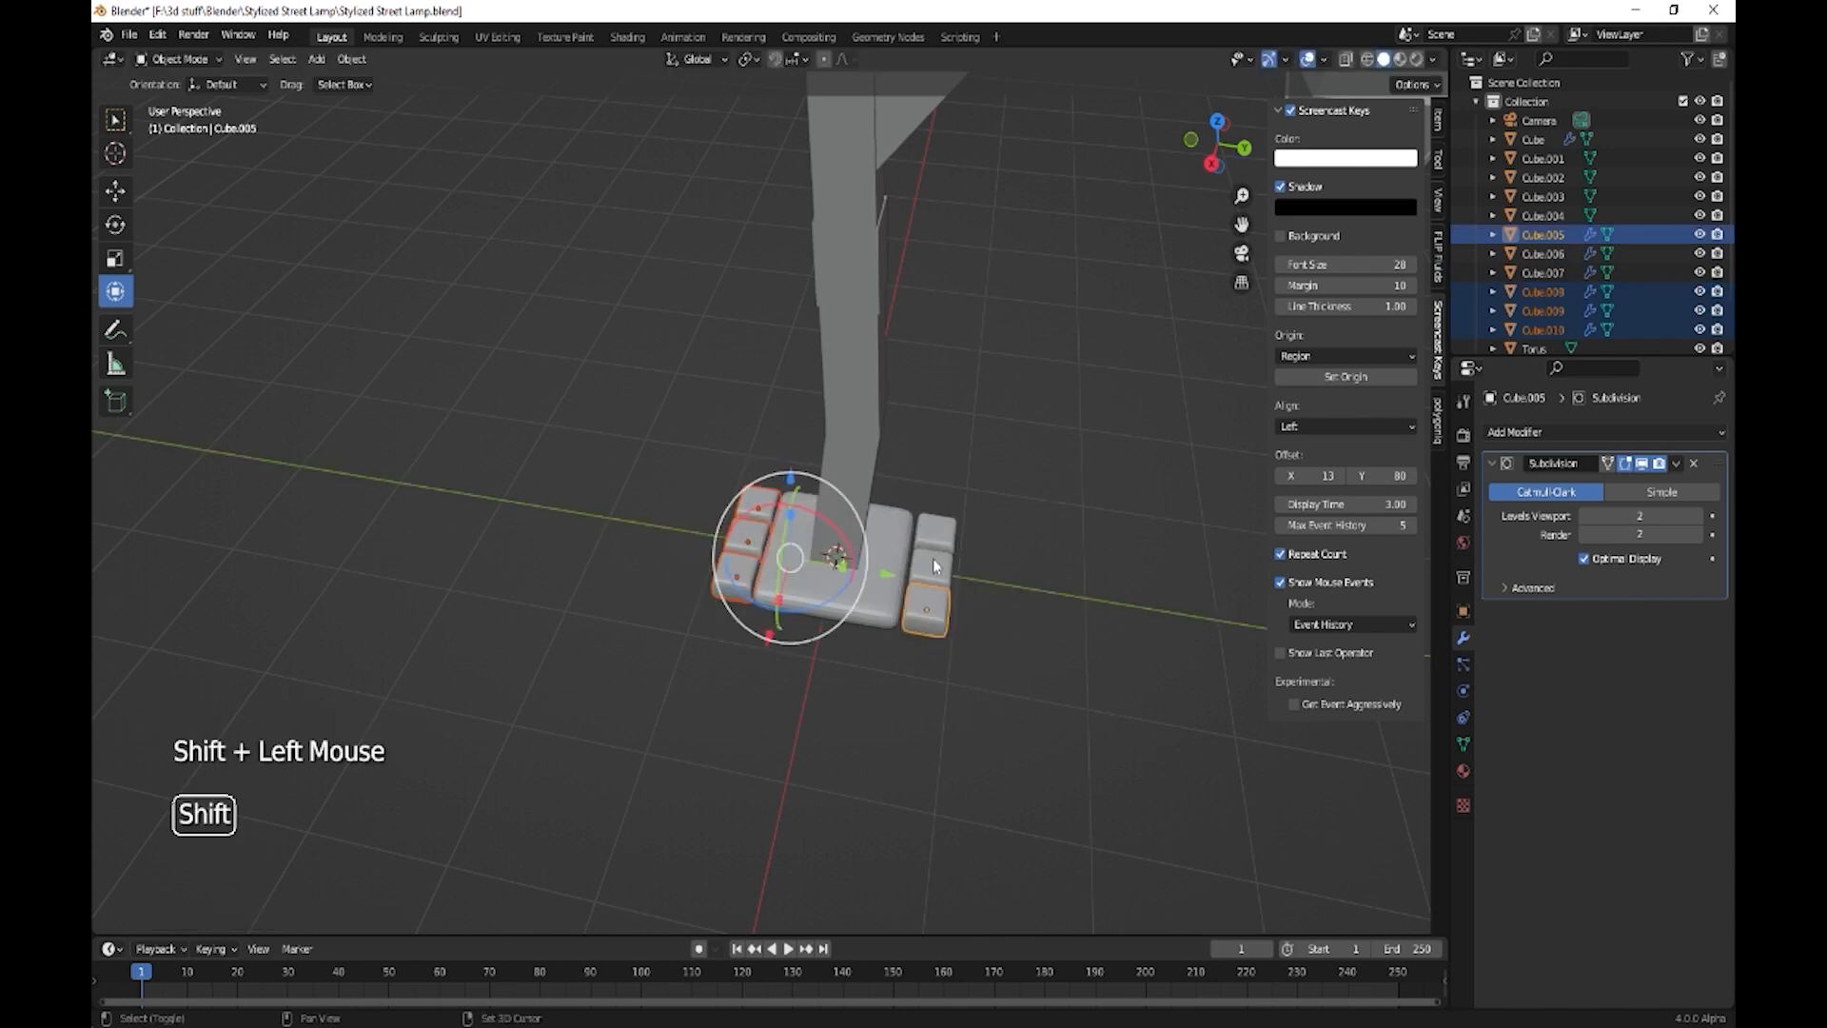
{"action": "left_click", "coordinate": [932, 556], "text": "shift"}
{"action": "left_click", "coordinate": [933, 516], "text": "shift"}
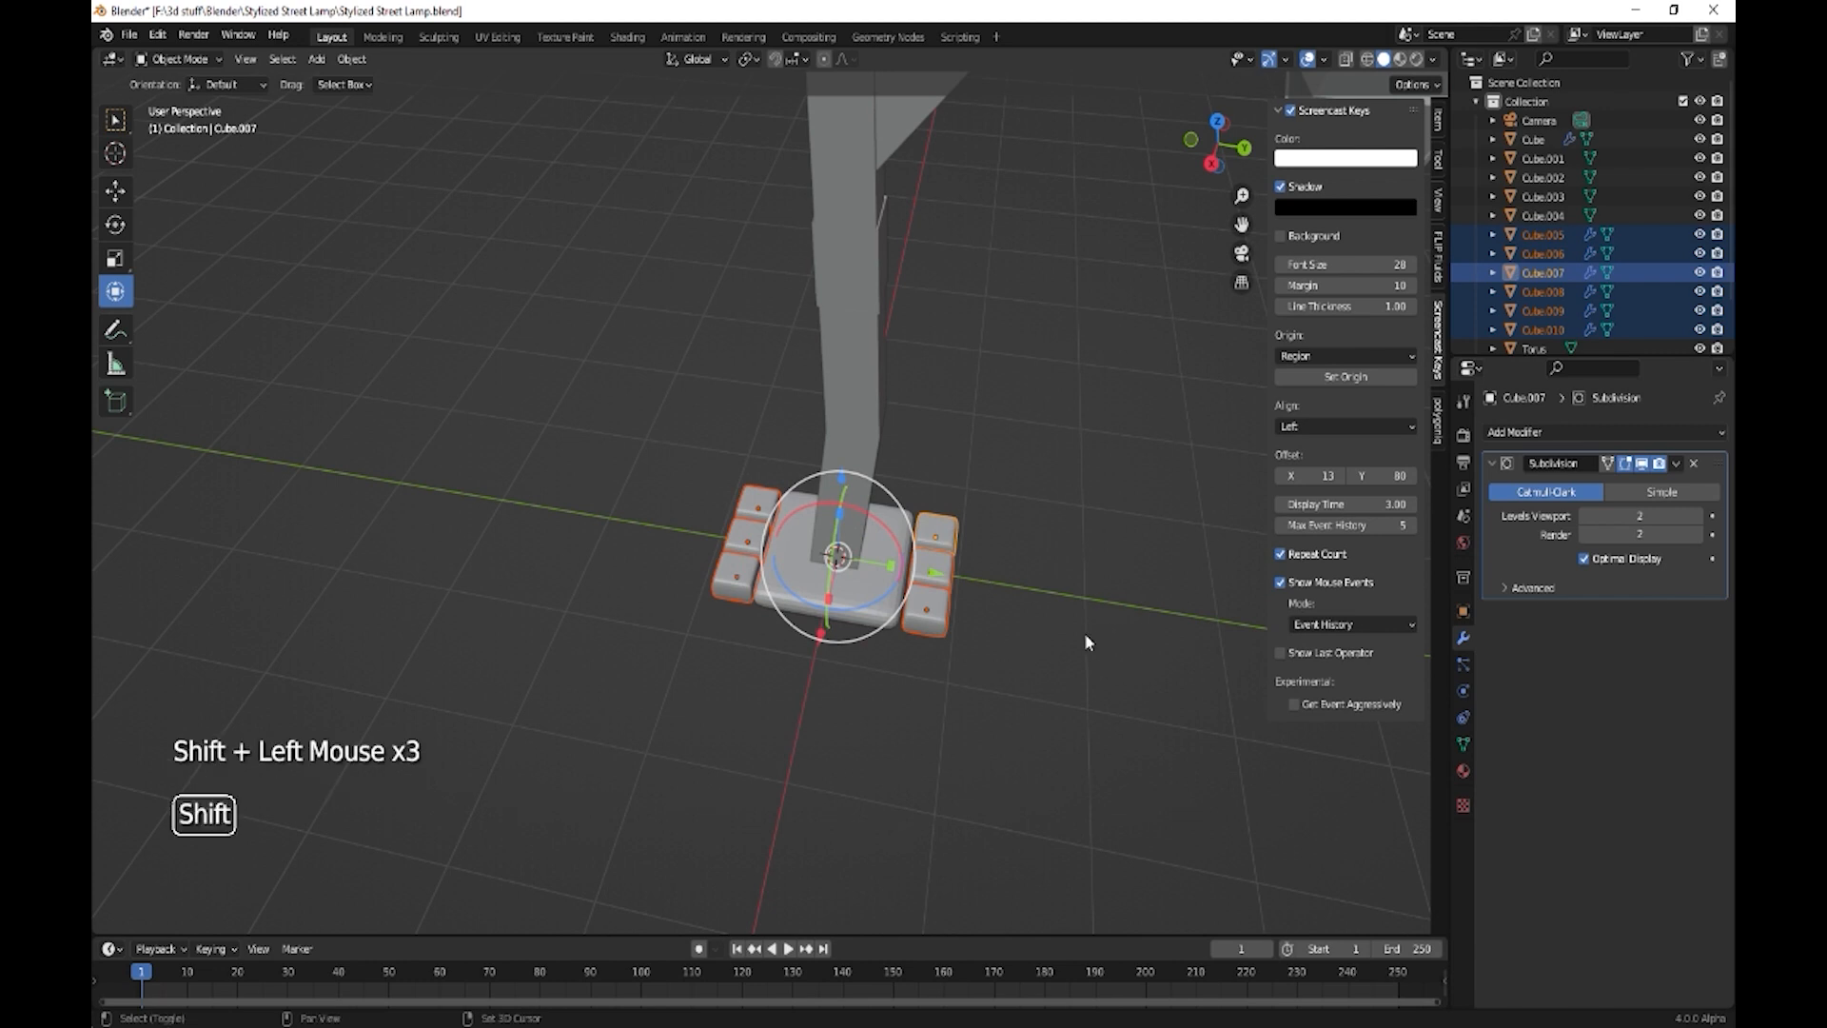
{"action": "key", "text": "shift+d"}
{"action": "type", "text": "rz"}
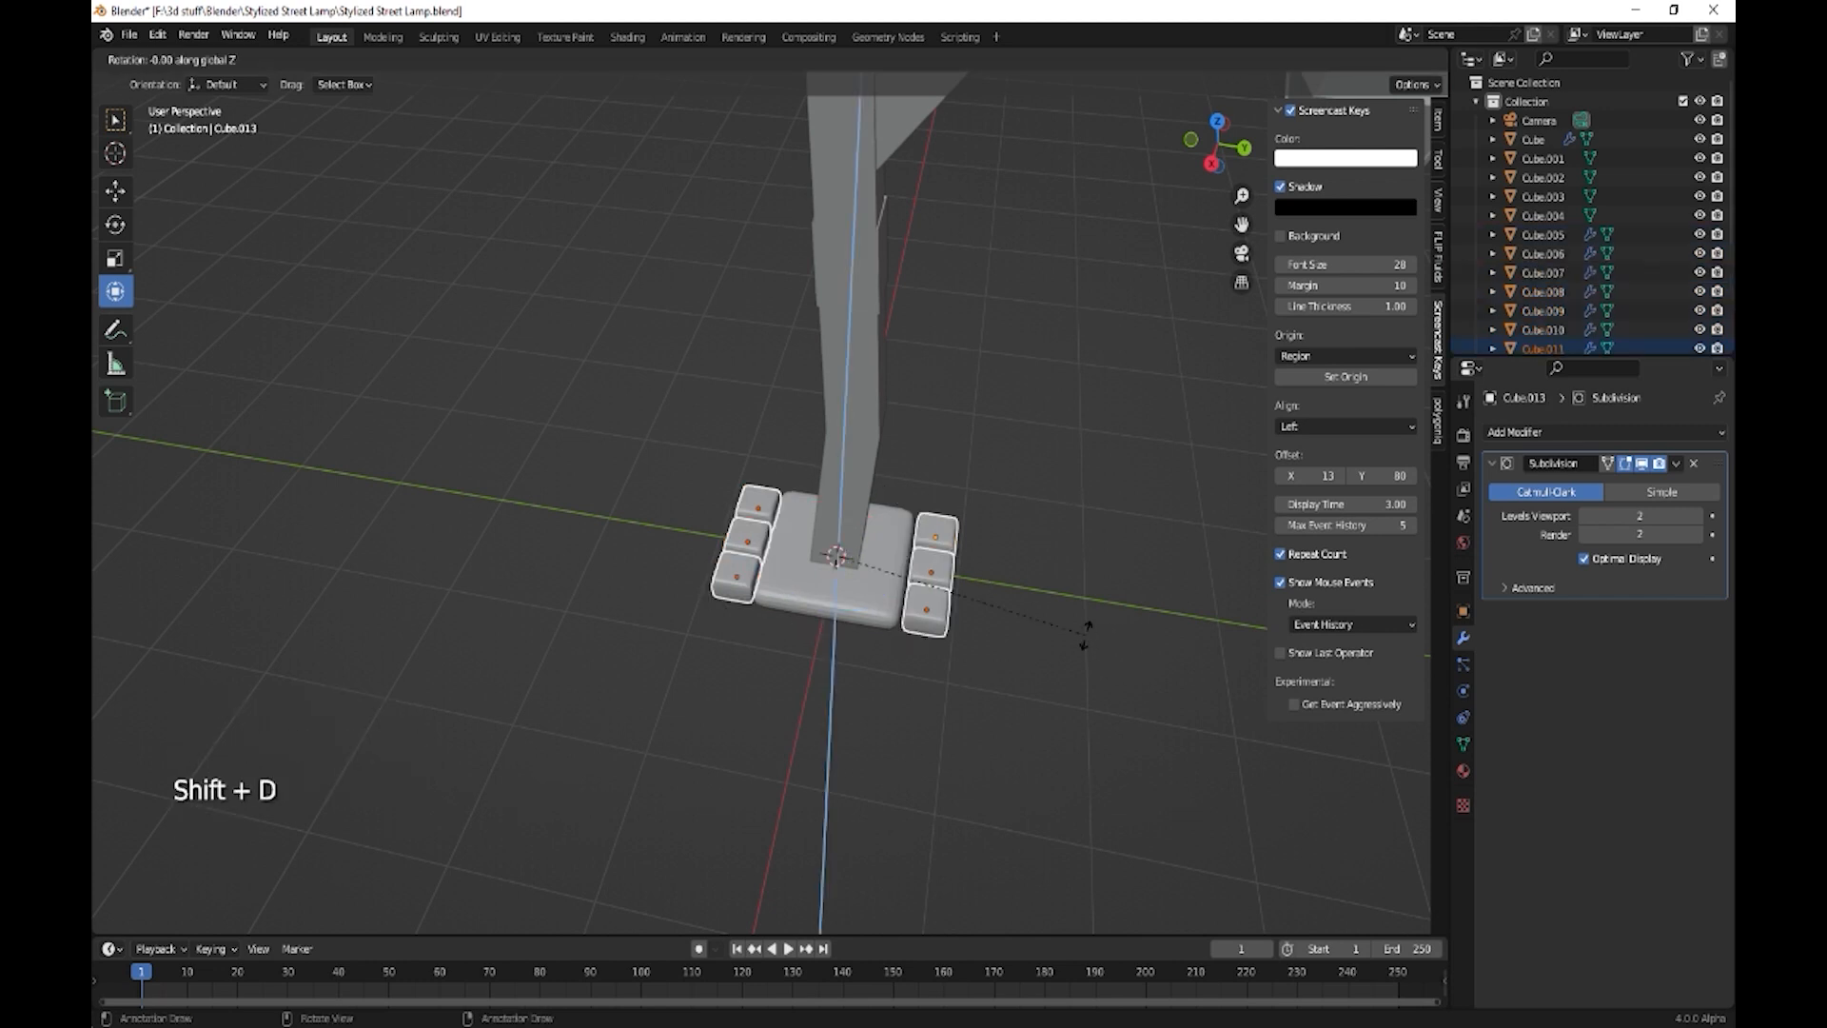
{"action": "type", "text": "90"}
{"action": "key", "text": "Return"}
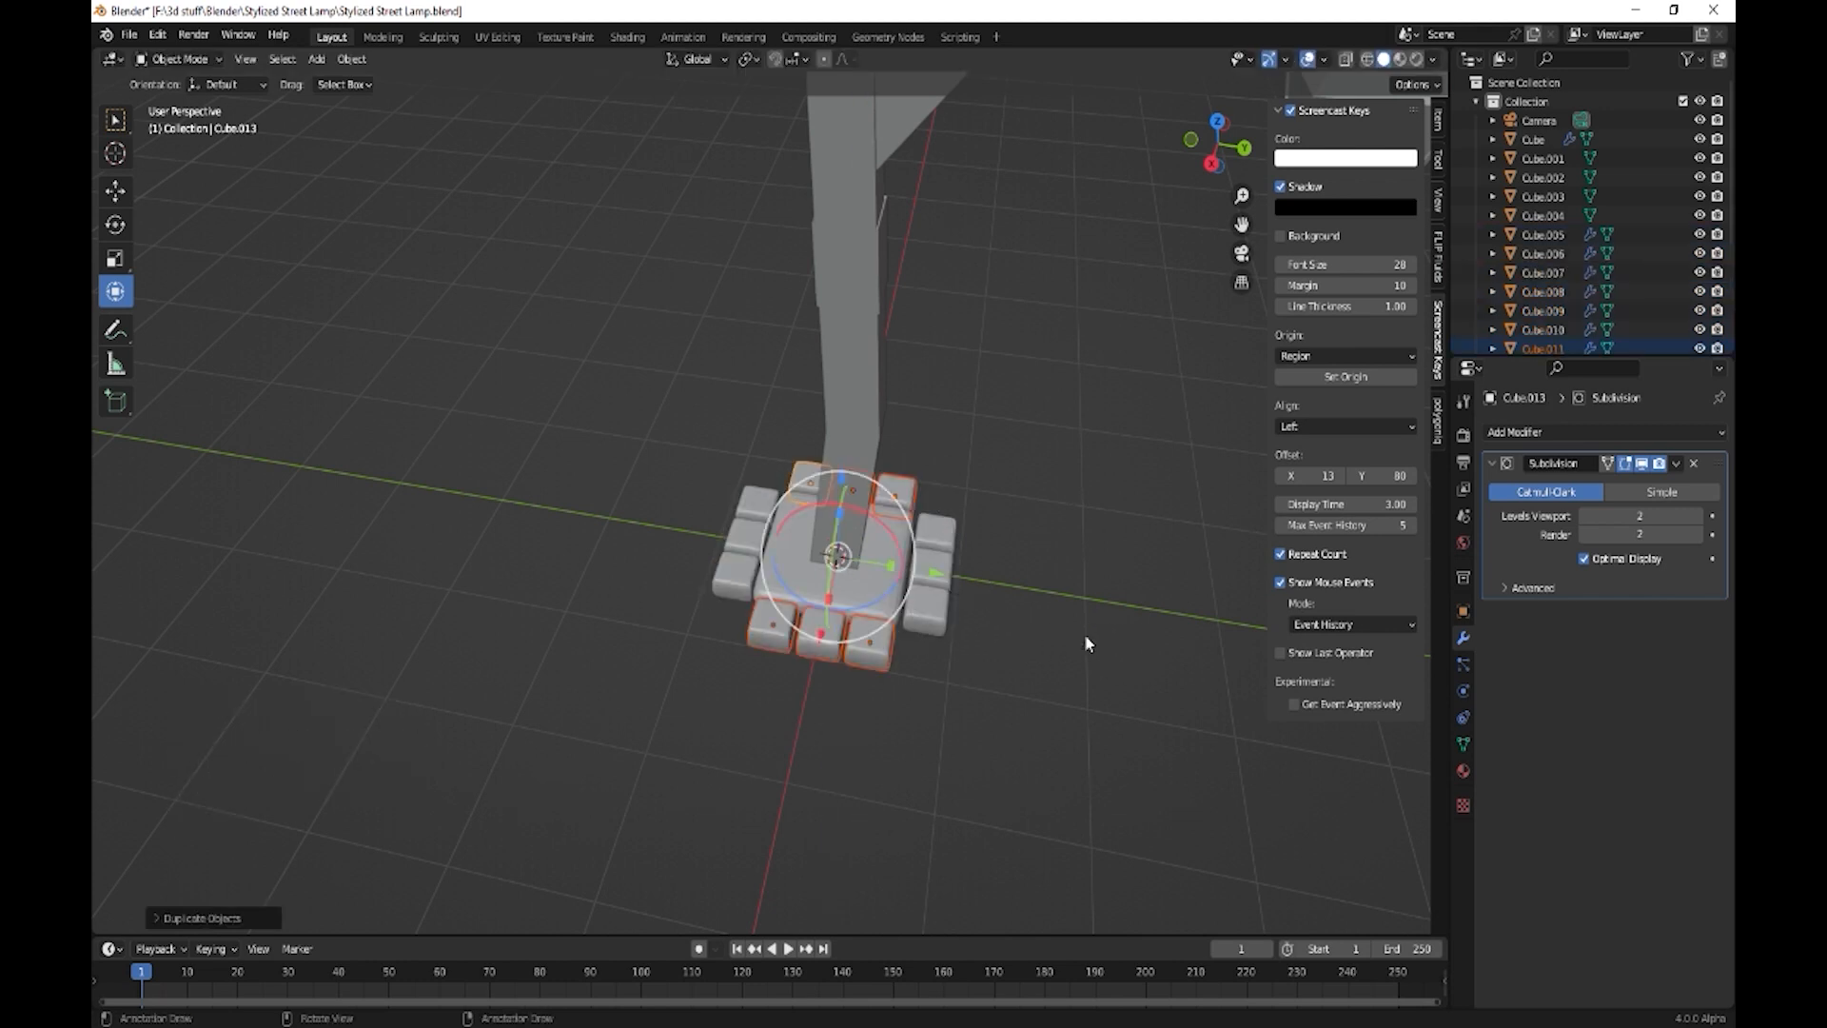
- Duplicate each end block of the front row outward along Y, about 0.38 m and 0.4 m, to fill the two front corners
{"action": "left_click", "coordinate": [884, 655]}
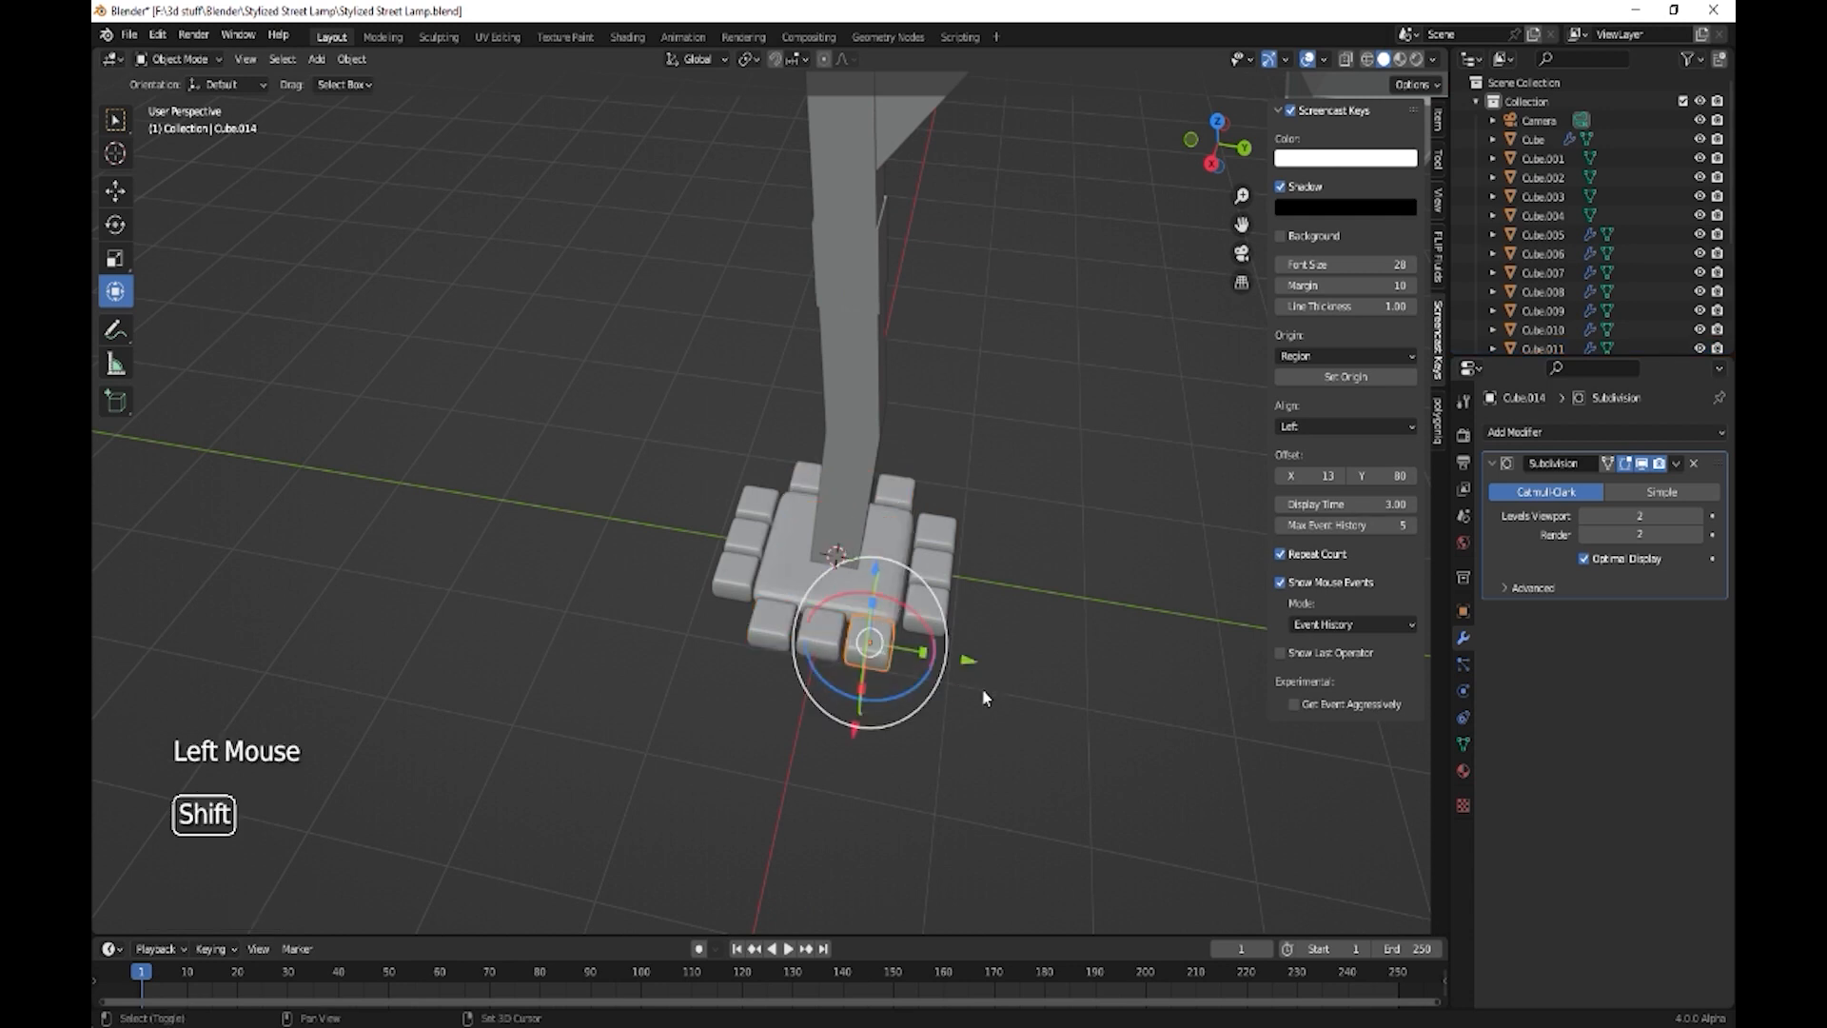
{"action": "key", "text": "shift+d"}
{"action": "key", "text": "y"}
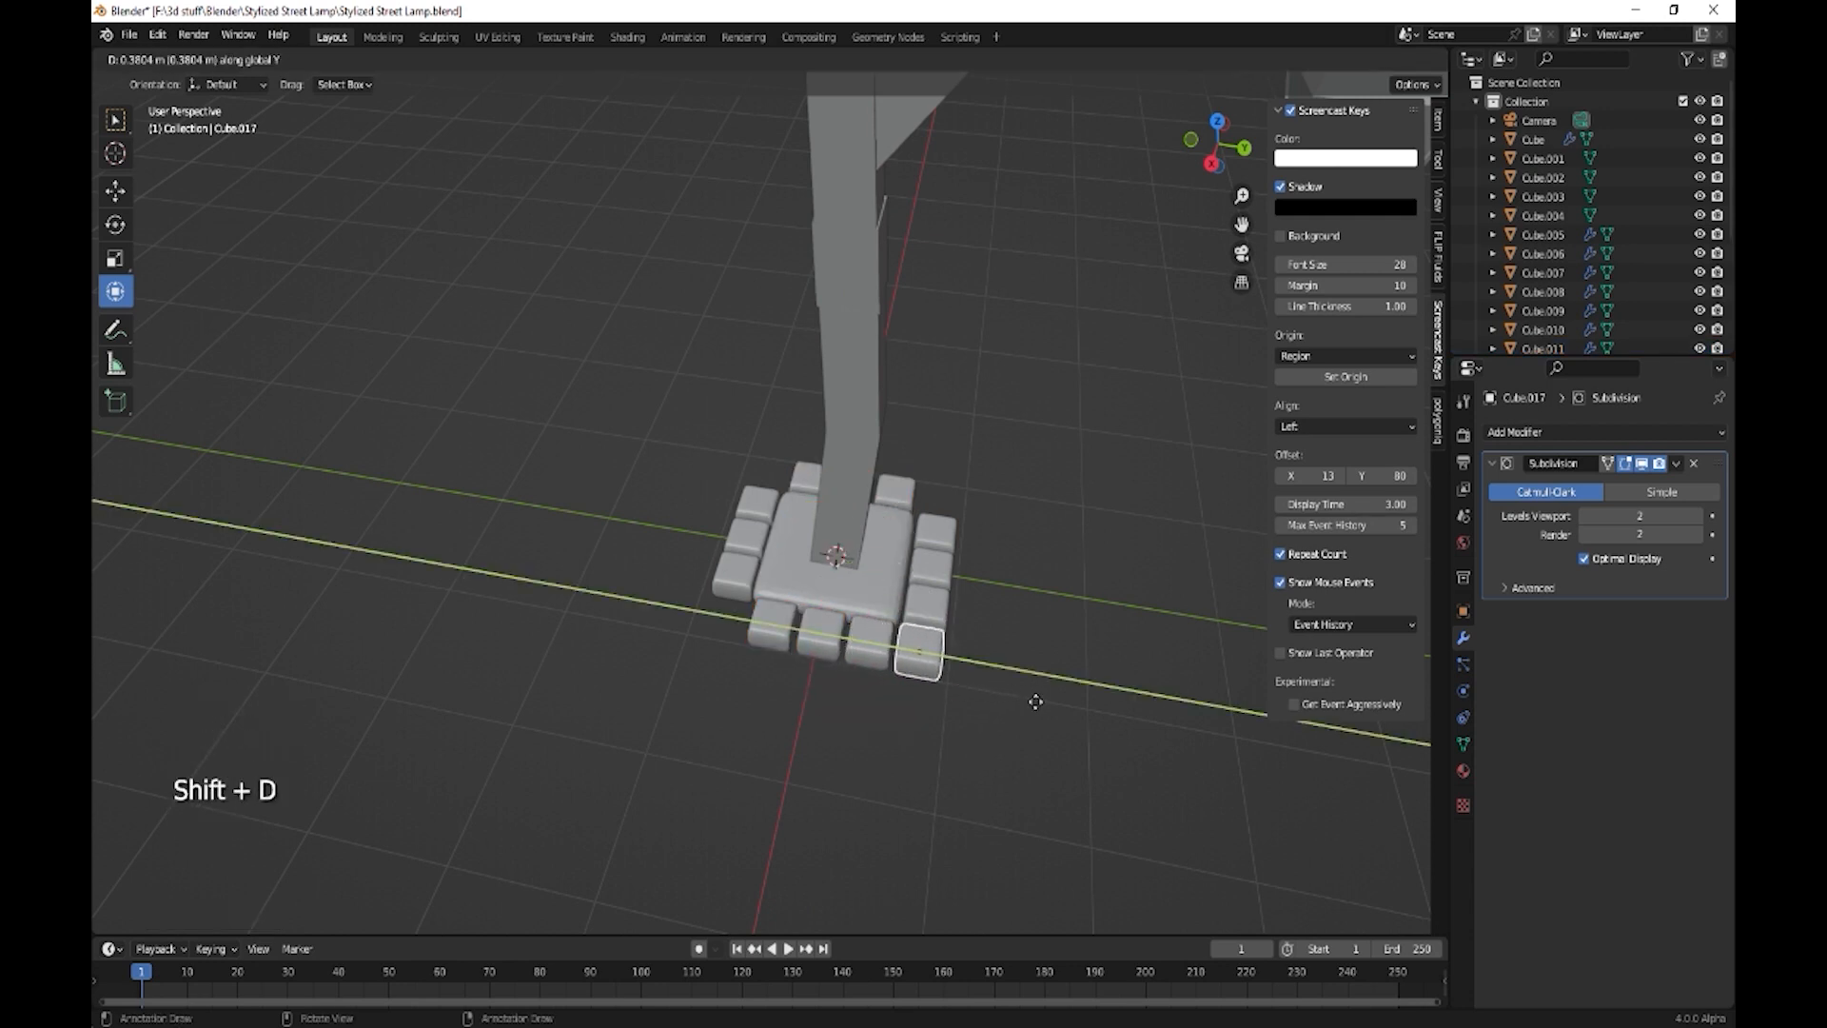
{"action": "left_click", "coordinate": [904, 691]}
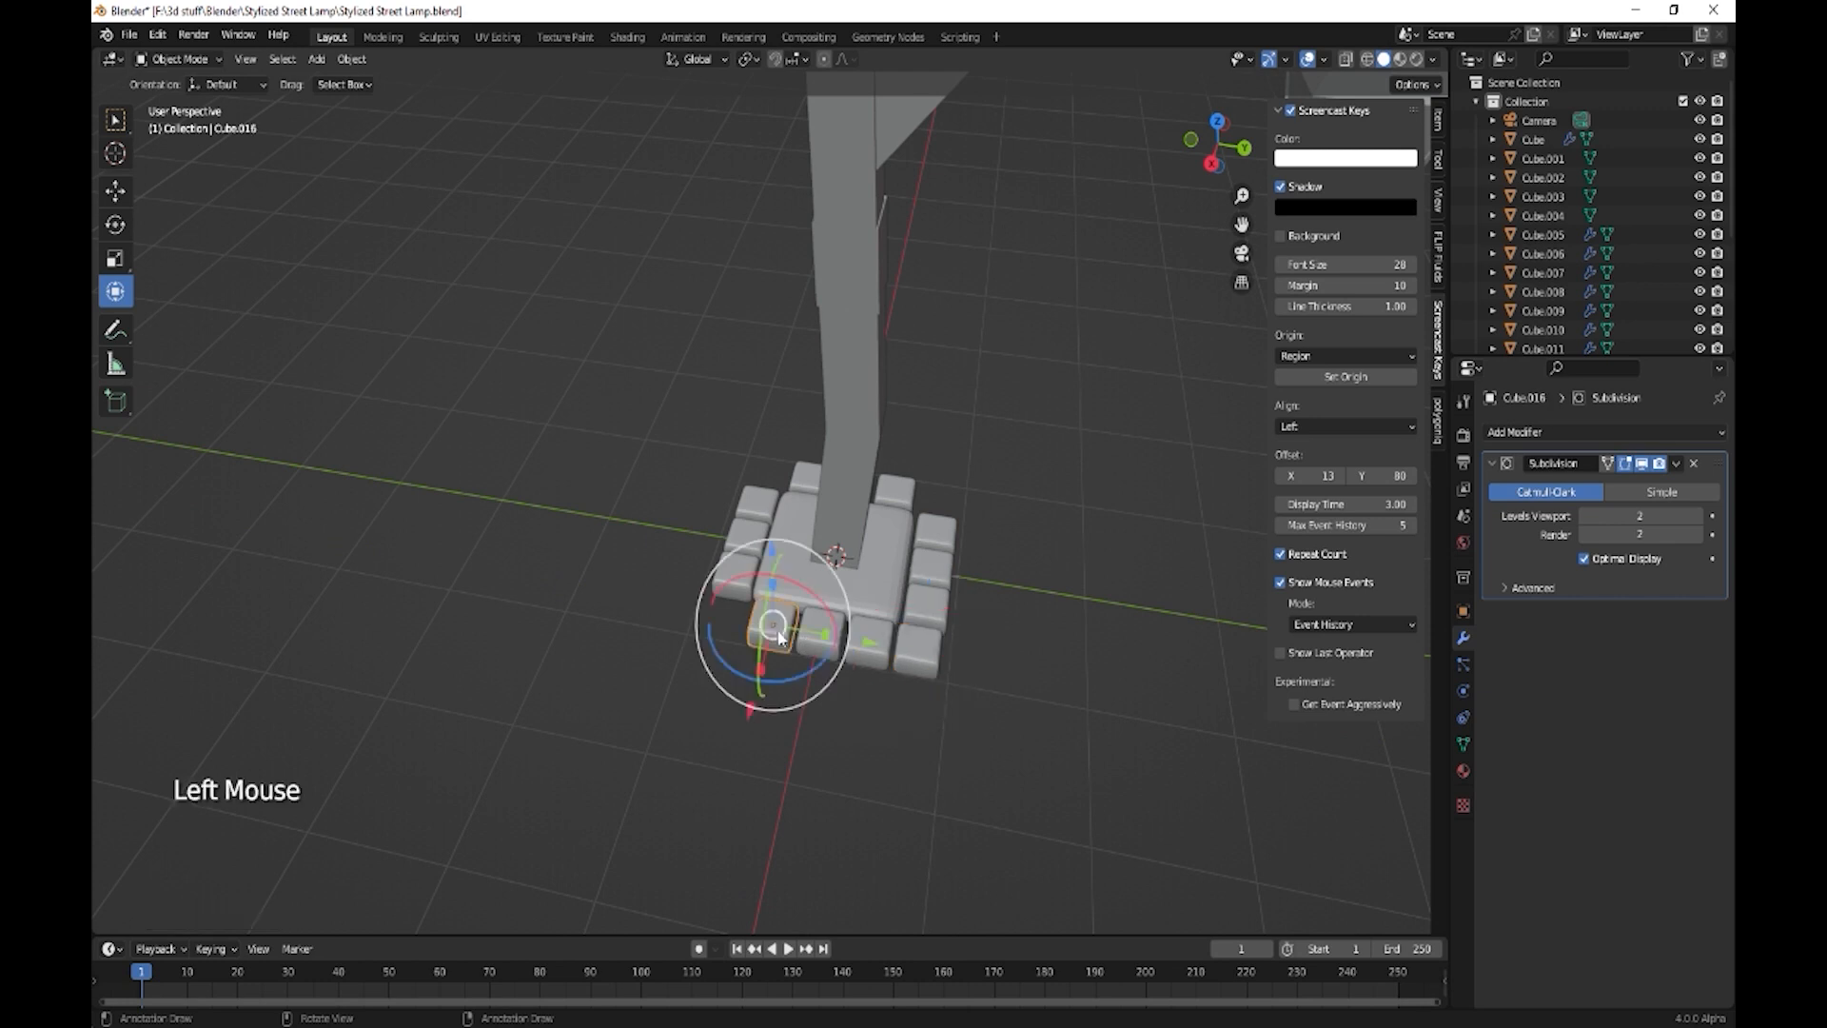
{"action": "key", "text": "shift+d"}
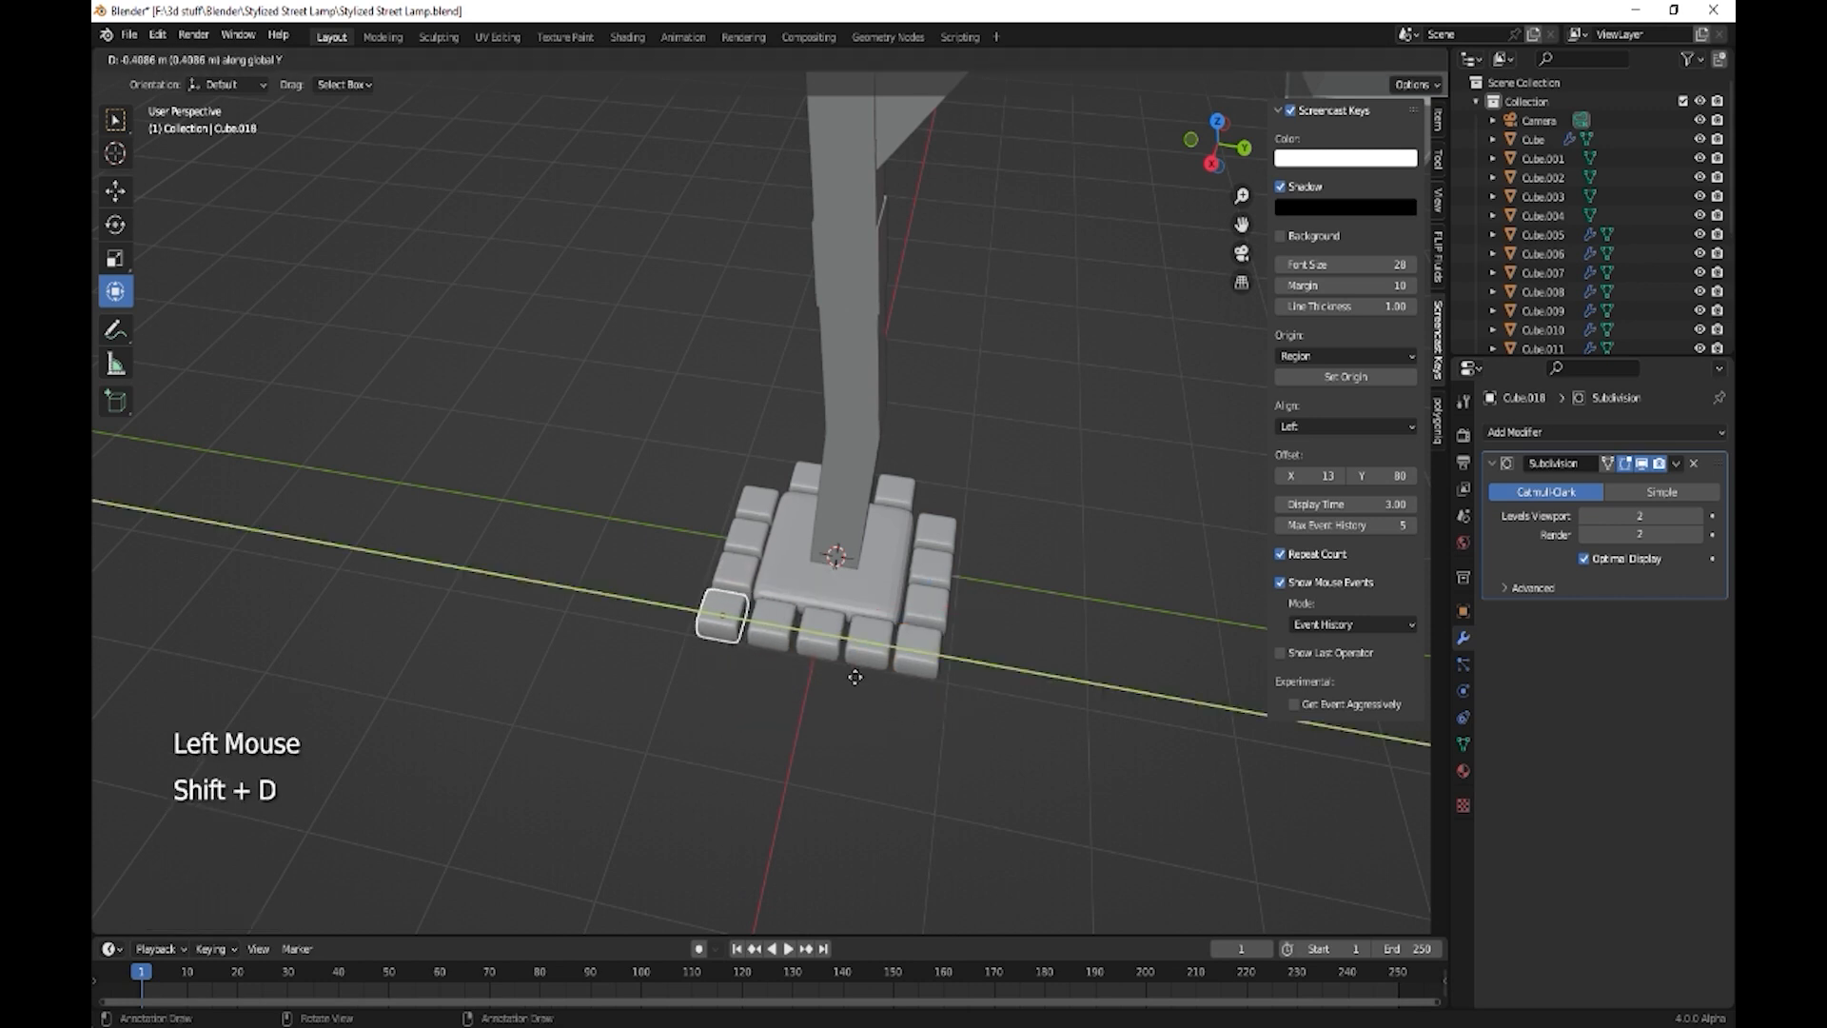
{"action": "left_click", "coordinate": [859, 677]}
- Duplicate the two front corner blocks along negative X to fill the two back corners
{"action": "left_click", "coordinate": [916, 654], "text": "shift"}
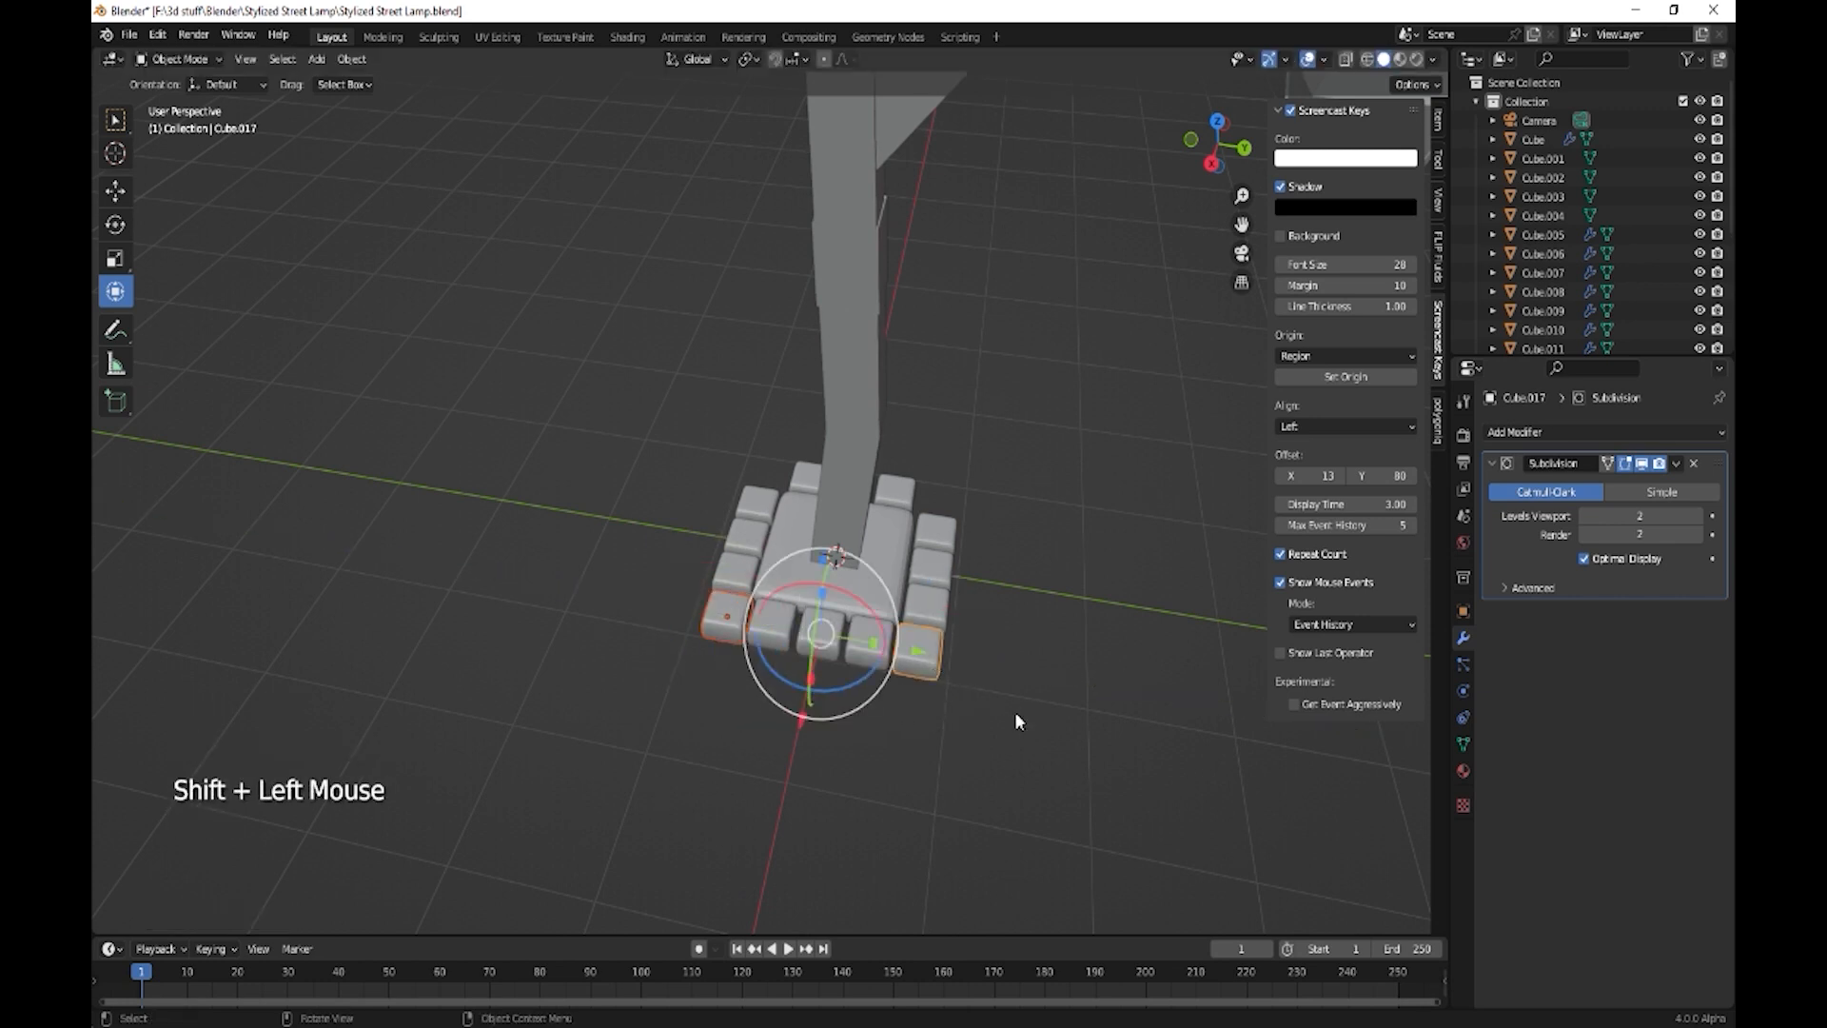
{"action": "key", "text": "shift+d"}
{"action": "key", "text": "x"}
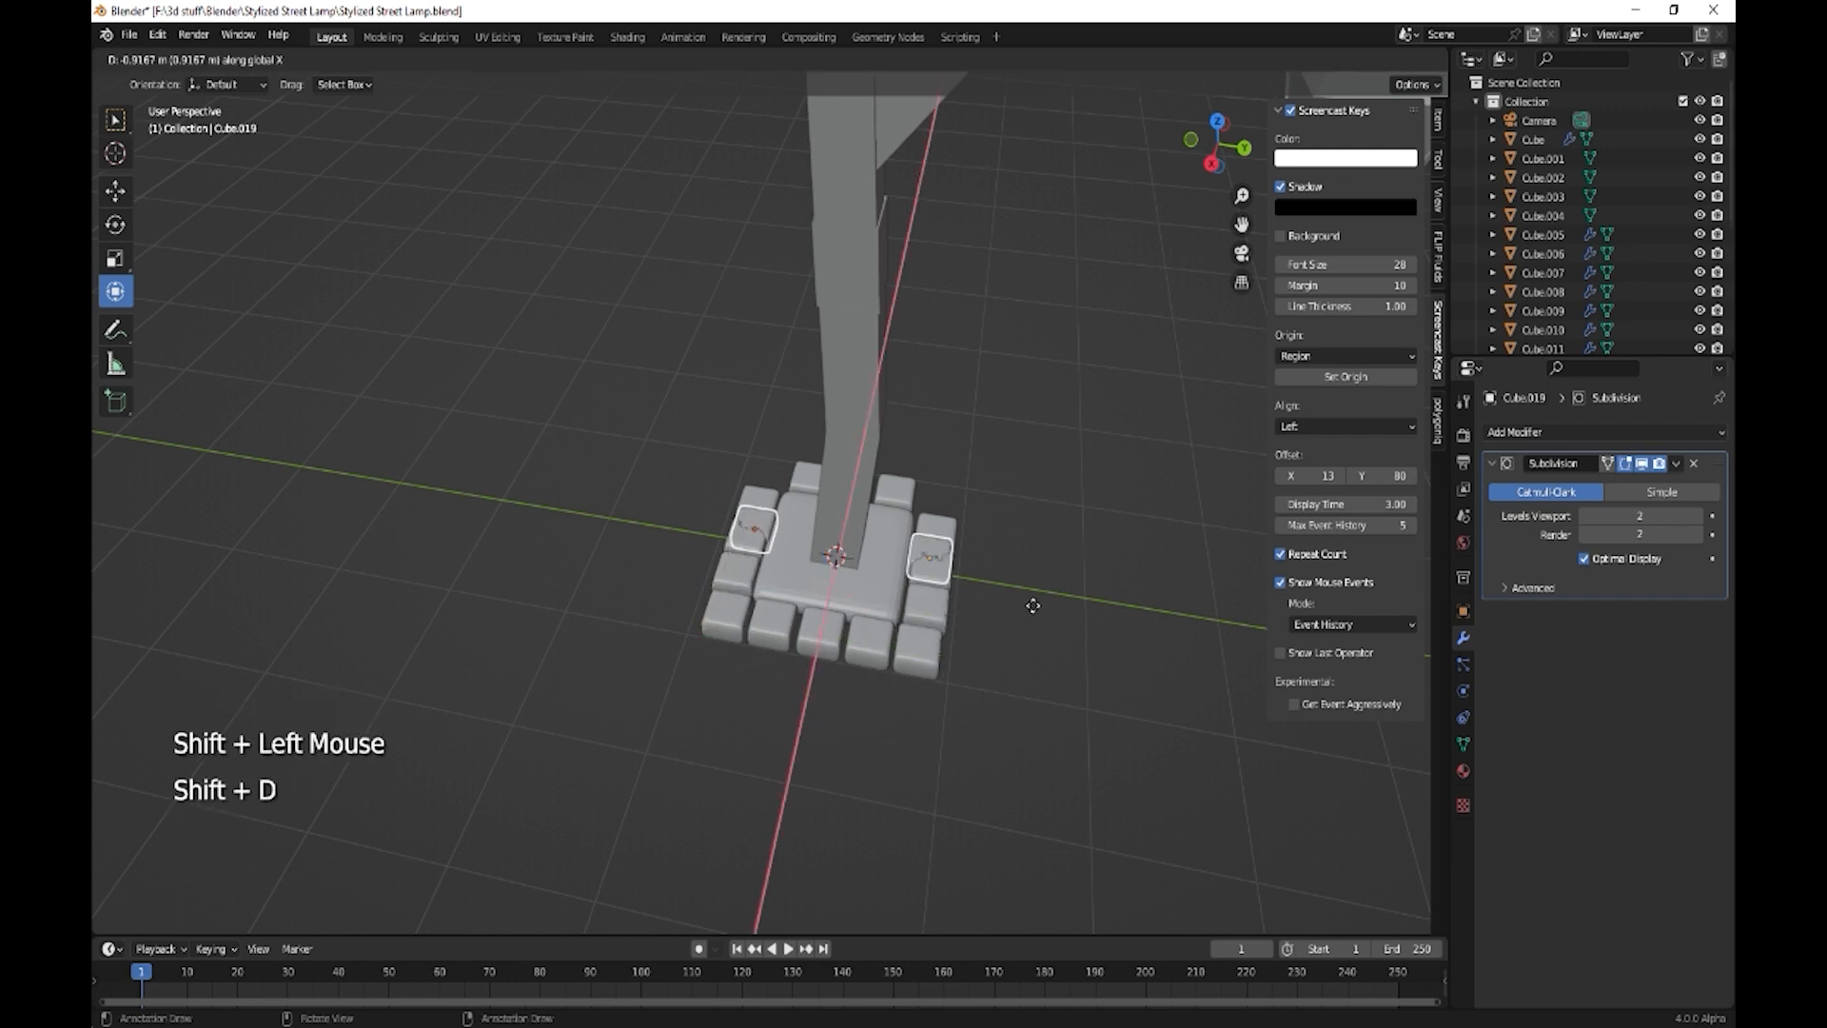
{"action": "left_click", "coordinate": [1038, 559]}
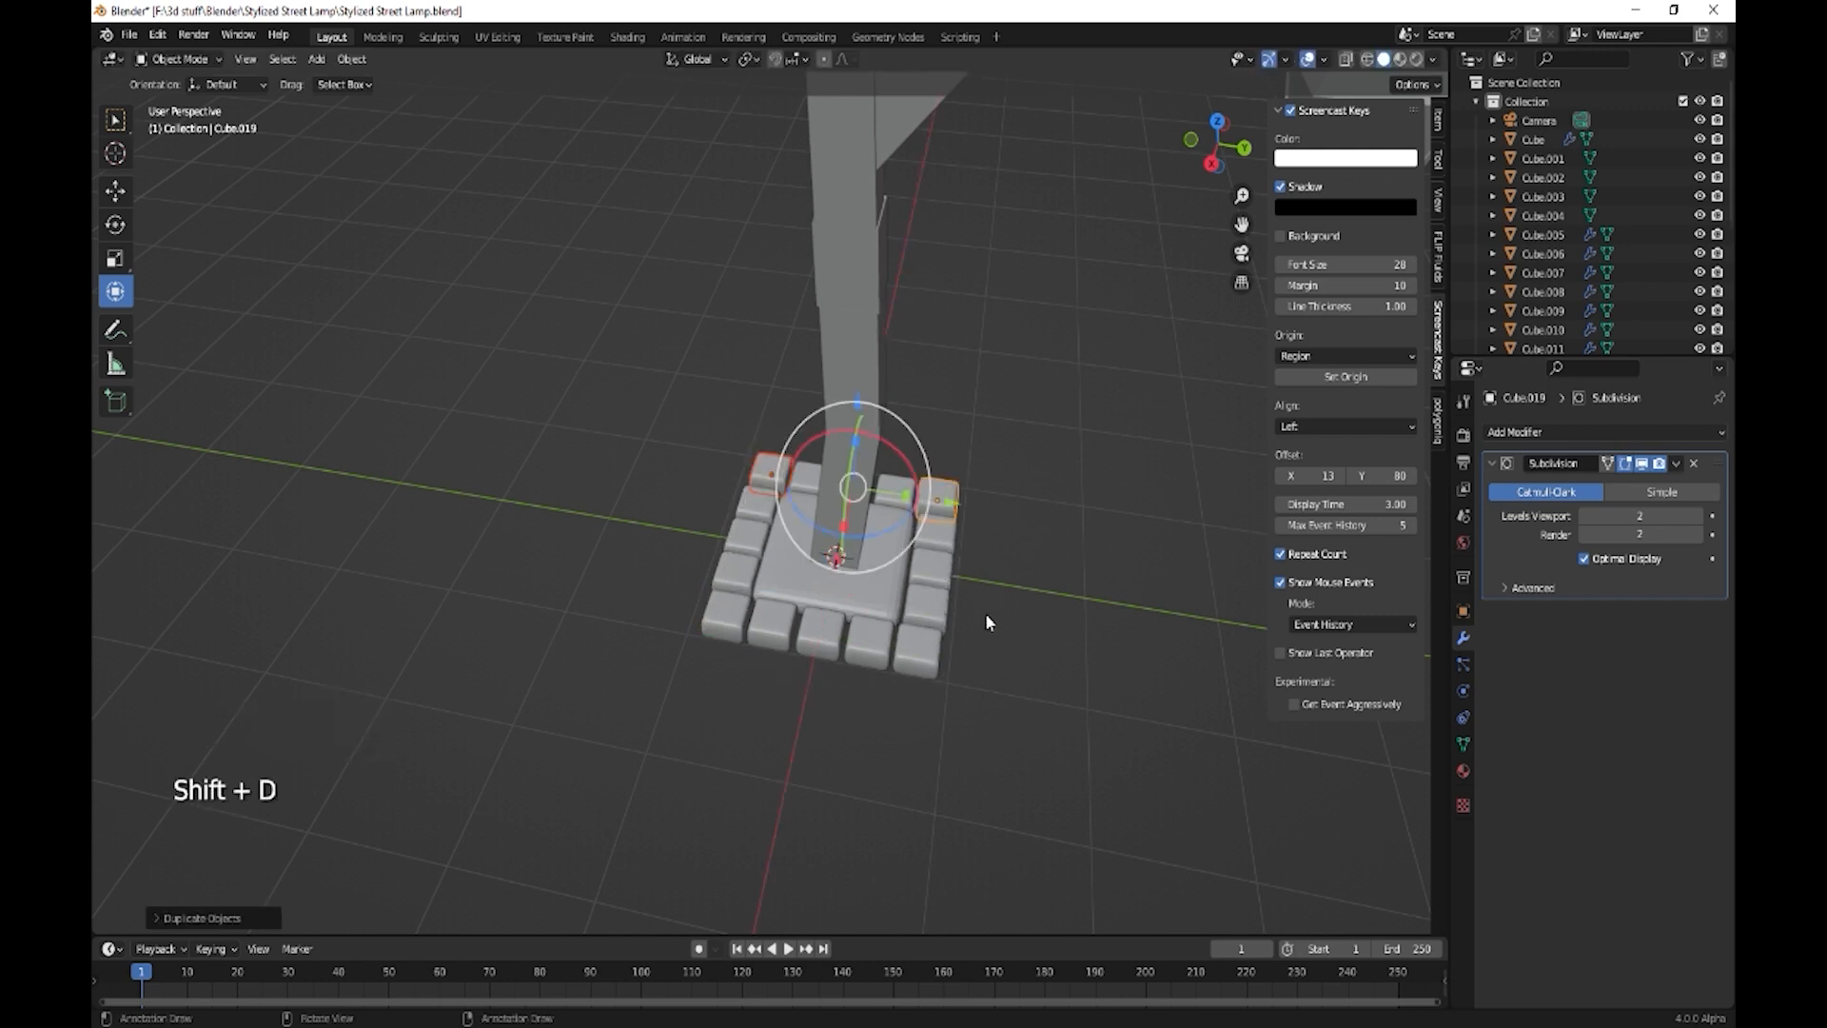
- Tilt the small blocks around the base one by one with slight free trackball rotations so they sit unevenly
{"action": "left_click", "coordinate": [923, 654]}
{"action": "left_click_drag", "start_coordinate": [963, 647], "coordinate": [959, 643]}
{"action": "left_click", "coordinate": [935, 607]}
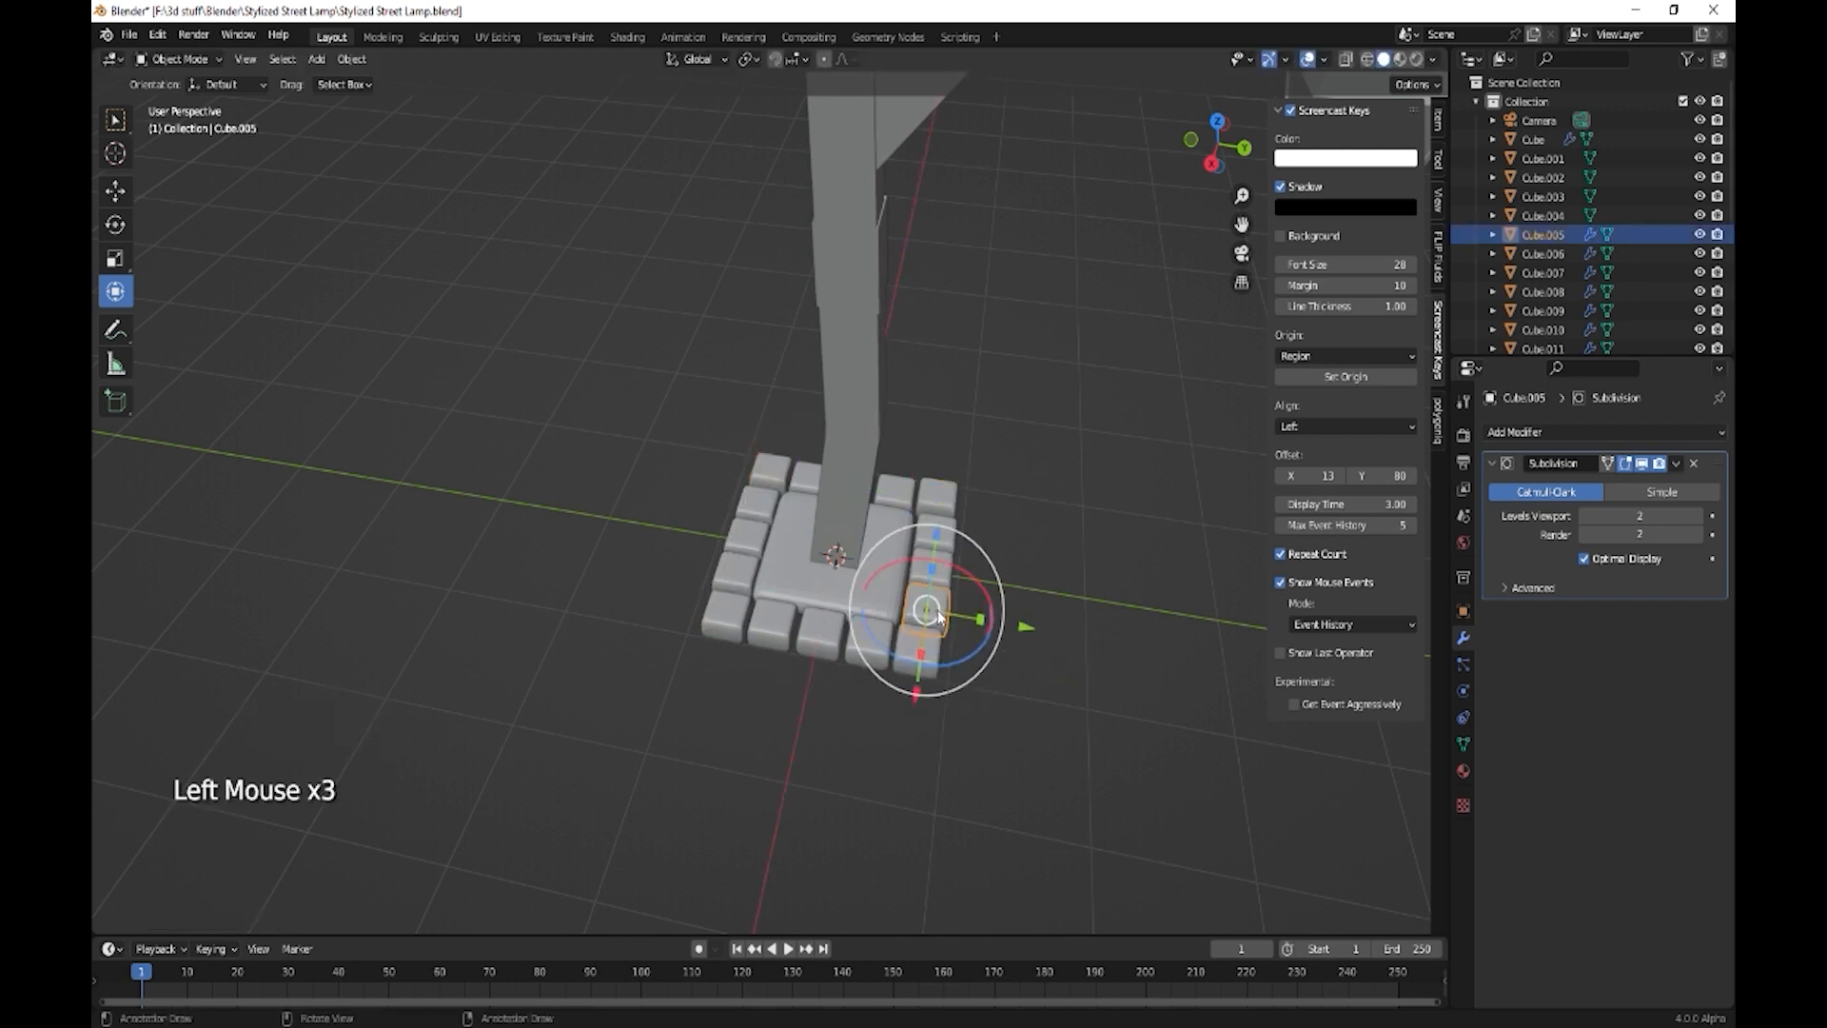
{"action": "left_click_drag", "start_coordinate": [967, 571], "coordinate": [962, 570]}
{"action": "left_click_drag", "start_coordinate": [963, 575], "coordinate": [916, 481]}
{"action": "left_click", "coordinate": [937, 565]}
{"action": "left_click", "coordinate": [952, 533]}
{"action": "left_click", "coordinate": [953, 495]}
{"action": "left_click", "coordinate": [894, 495]}
{"action": "left_click", "coordinate": [875, 636]}
{"action": "left_click_drag", "start_coordinate": [900, 619], "coordinate": [767, 565]}
{"action": "left_click", "coordinate": [825, 633]}
{"action": "left_click", "coordinate": [765, 622]}
{"action": "left_click", "coordinate": [725, 612]}
{"action": "left_click", "coordinate": [737, 573]}
{"action": "left_click", "coordinate": [748, 538]}
{"action": "mouse_move", "coordinate": [770, 502]}
{"action": "left_mouse_down"}
{"action": "mouse_move", "coordinate": [785, 469]}
{"action": "mouse_move", "coordinate": [815, 473]}
{"action": "mouse_move", "coordinate": [805, 495]}
{"action": "left_mouse_up"}
{"action": "left_click", "coordinate": [767, 509]}
{"action": "left_click", "coordinate": [781, 486]}
{"action": "left_click", "coordinate": [806, 475]}
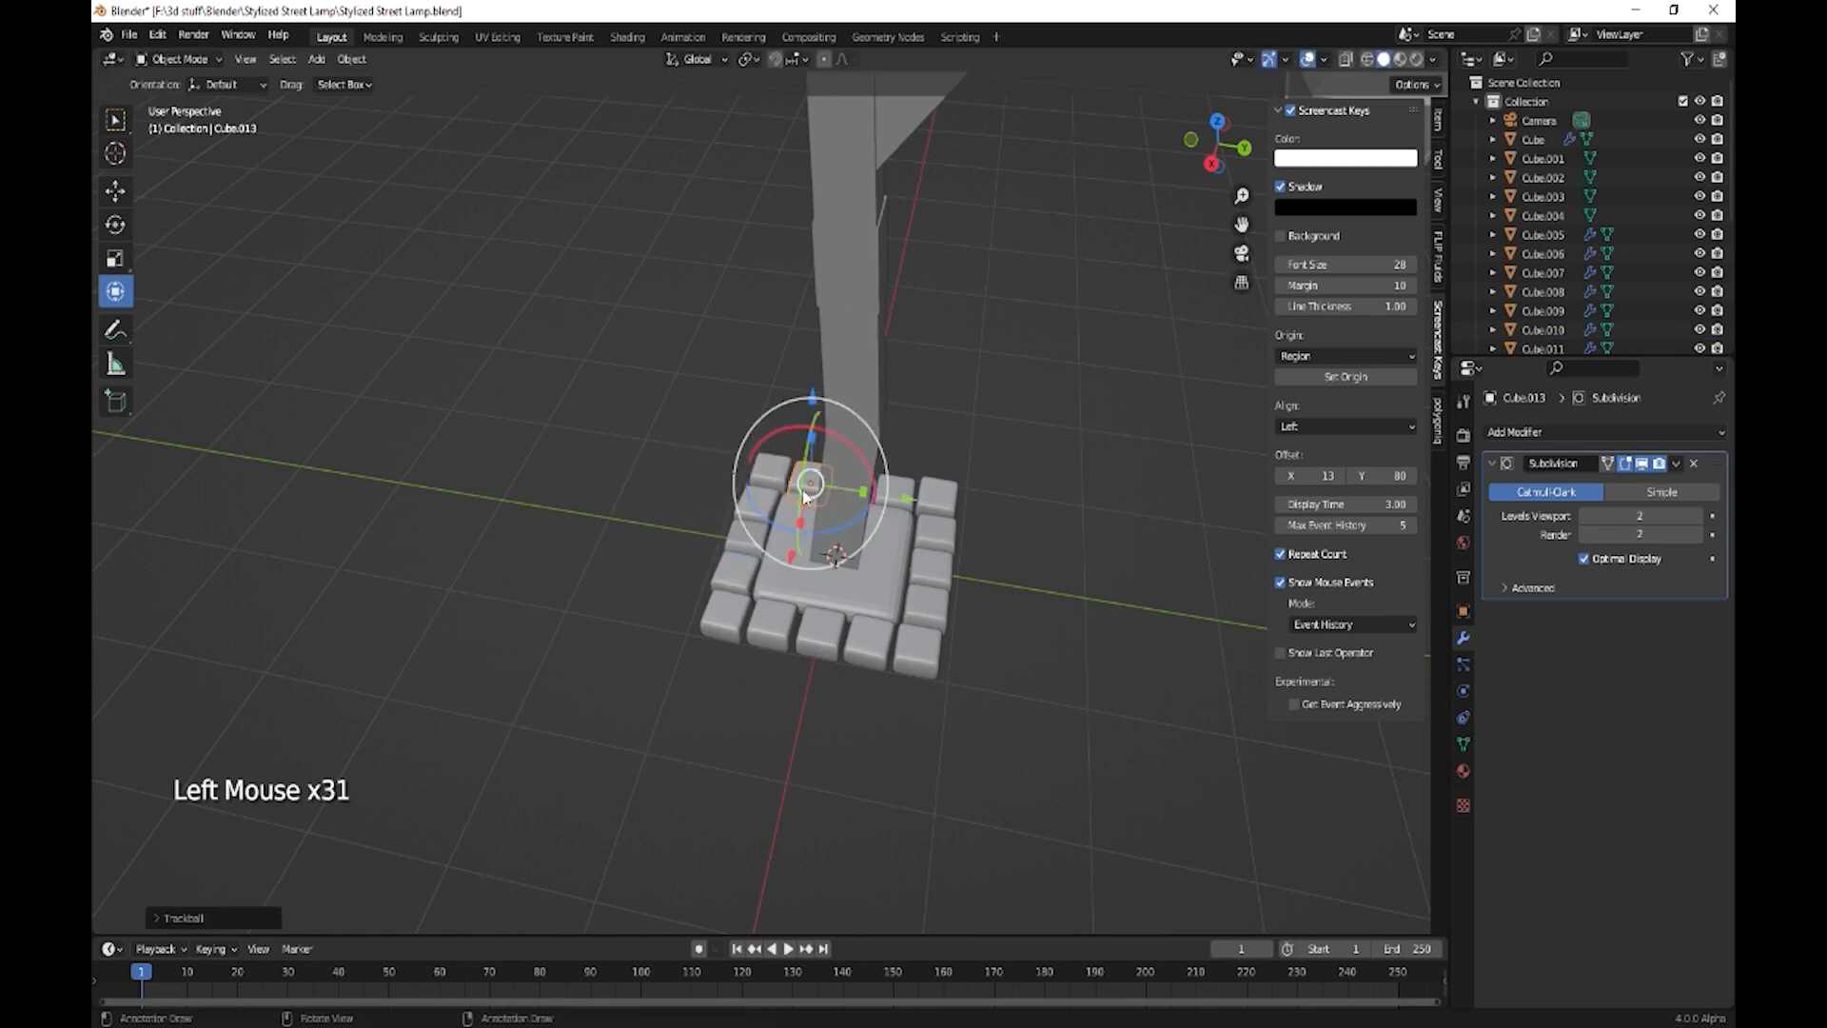
- Switch the viewport to rendered shading with the whole street lamp in view
{"action": "middle_click_drag", "start_coordinate": [1070, 795], "coordinate": [844, 755]}
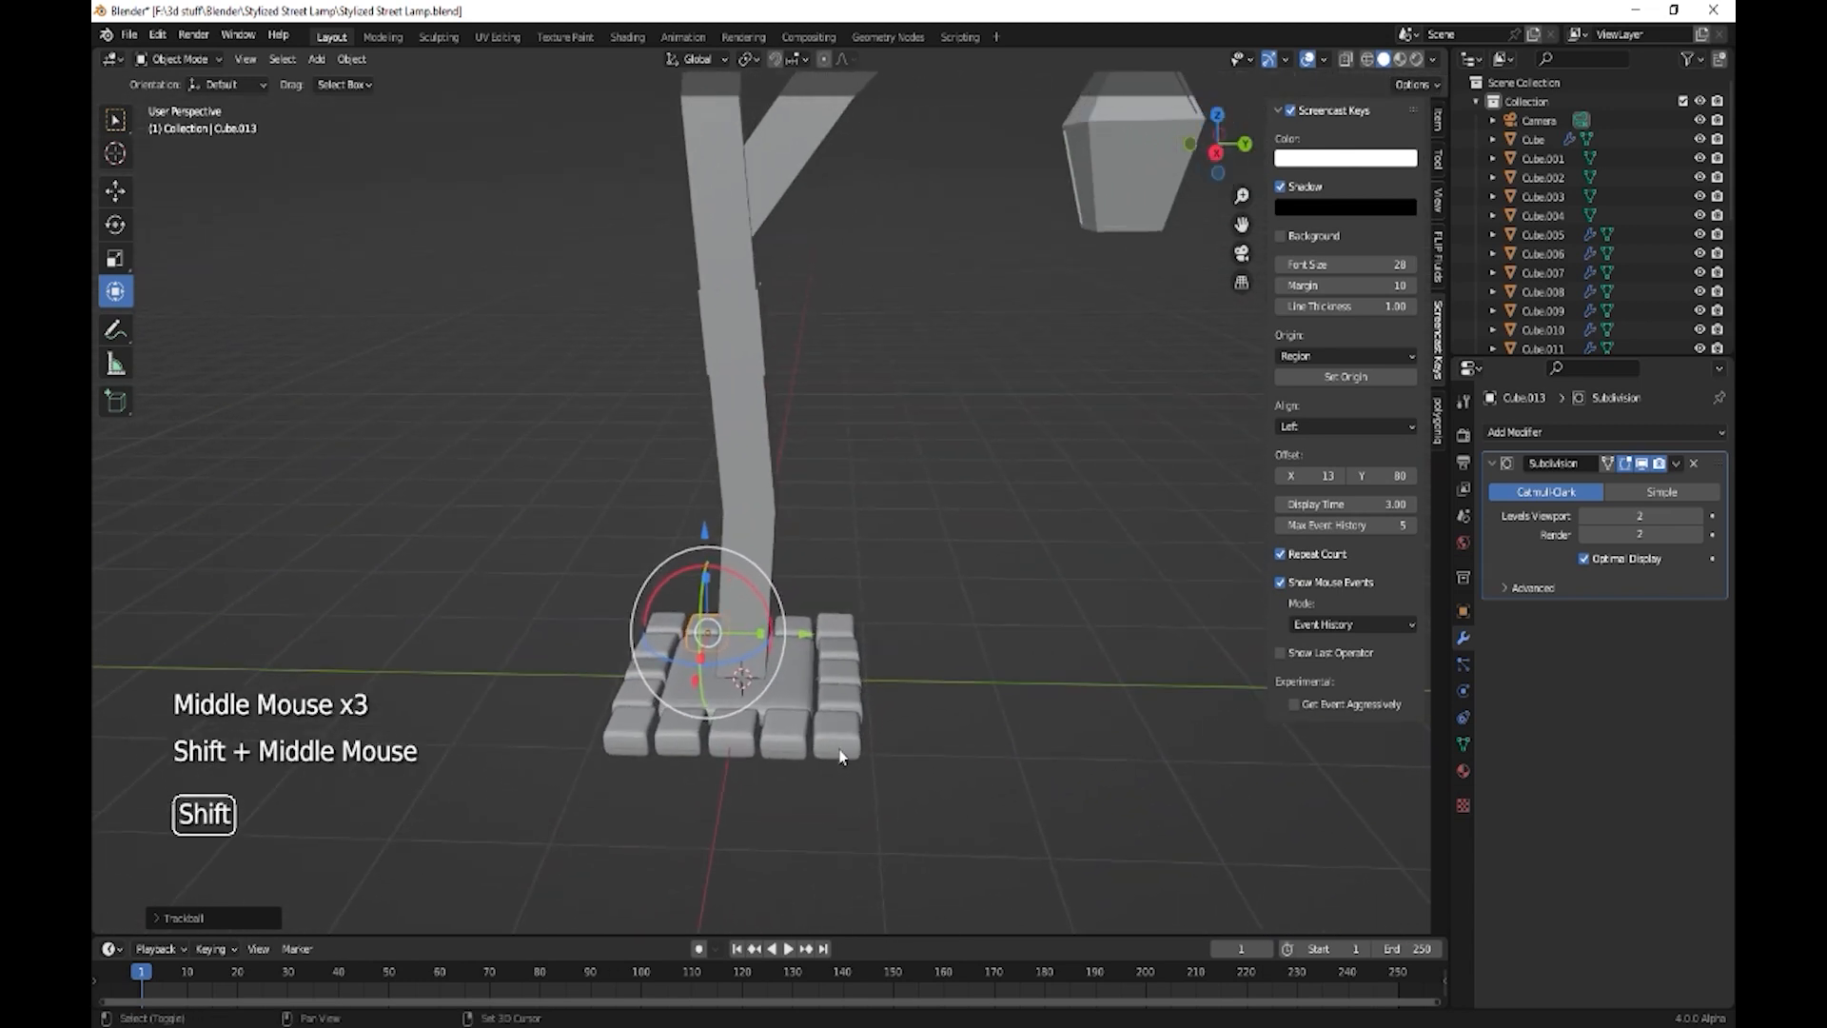
{"action": "scroll", "coordinate": [885, 742], "scroll_direction": "down", "scroll_amount": 2}
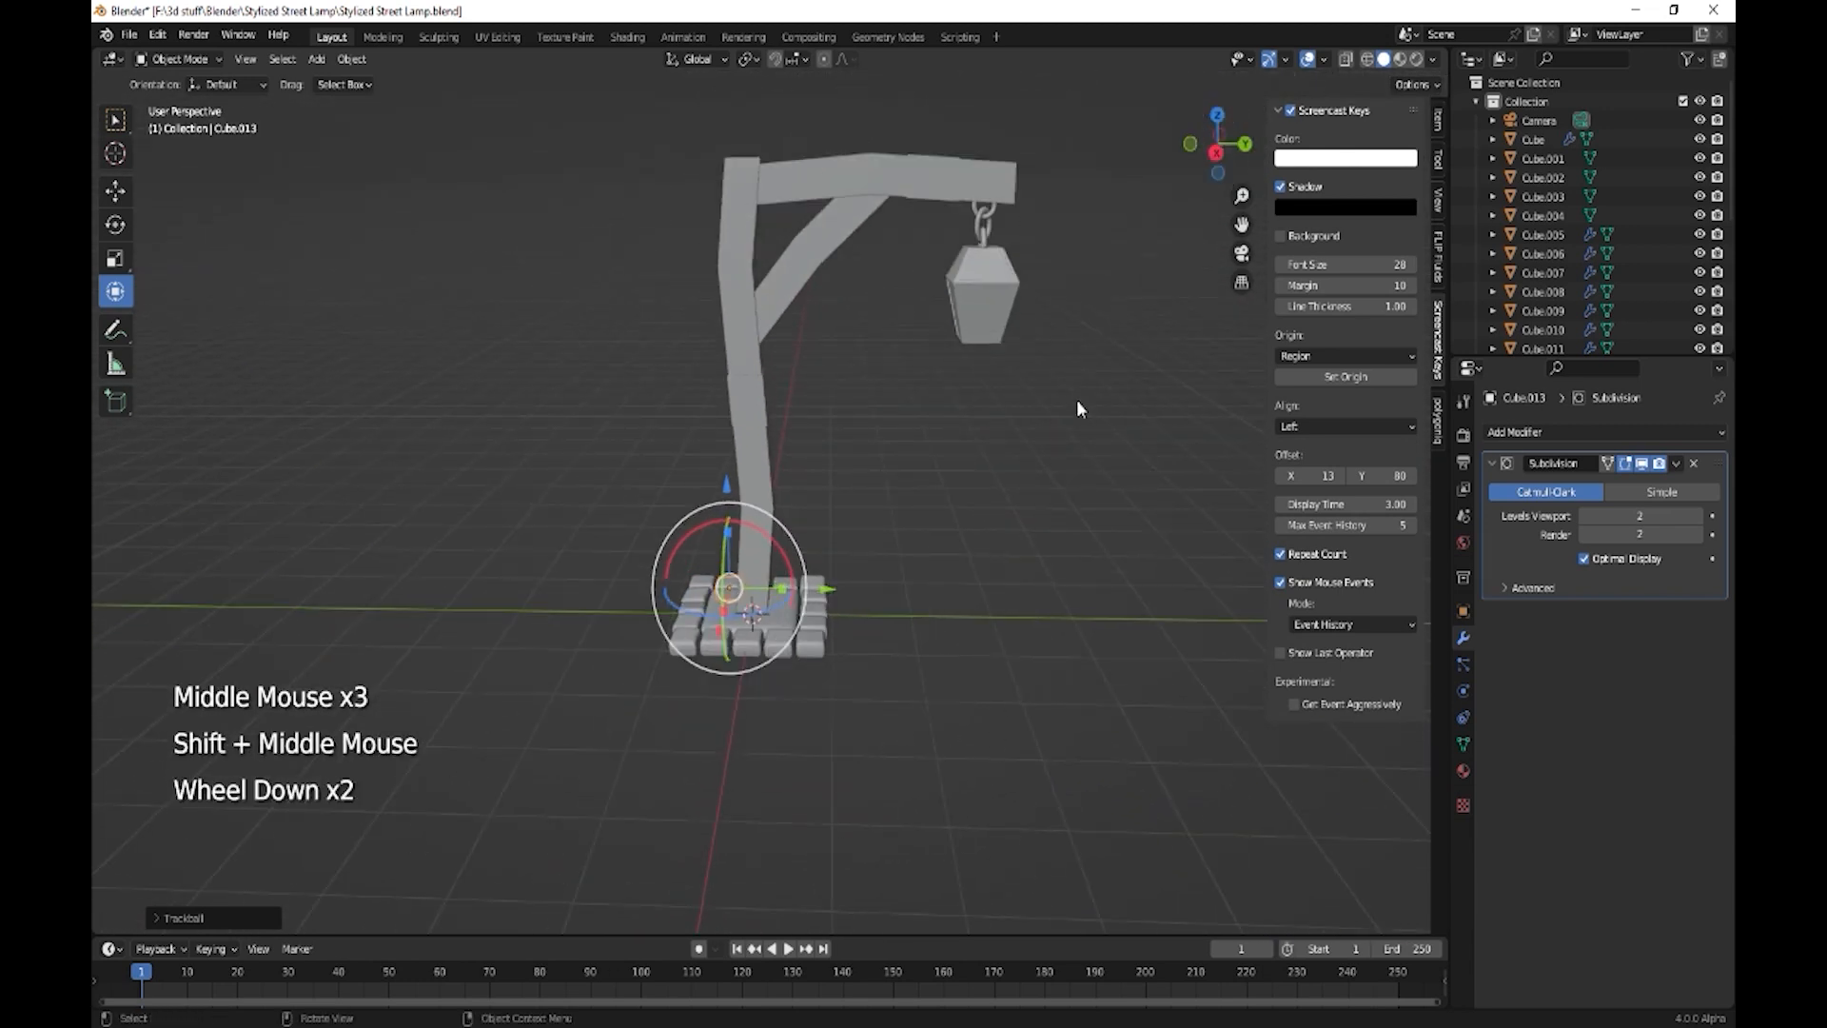
{"action": "left_click", "coordinate": [1415, 59]}
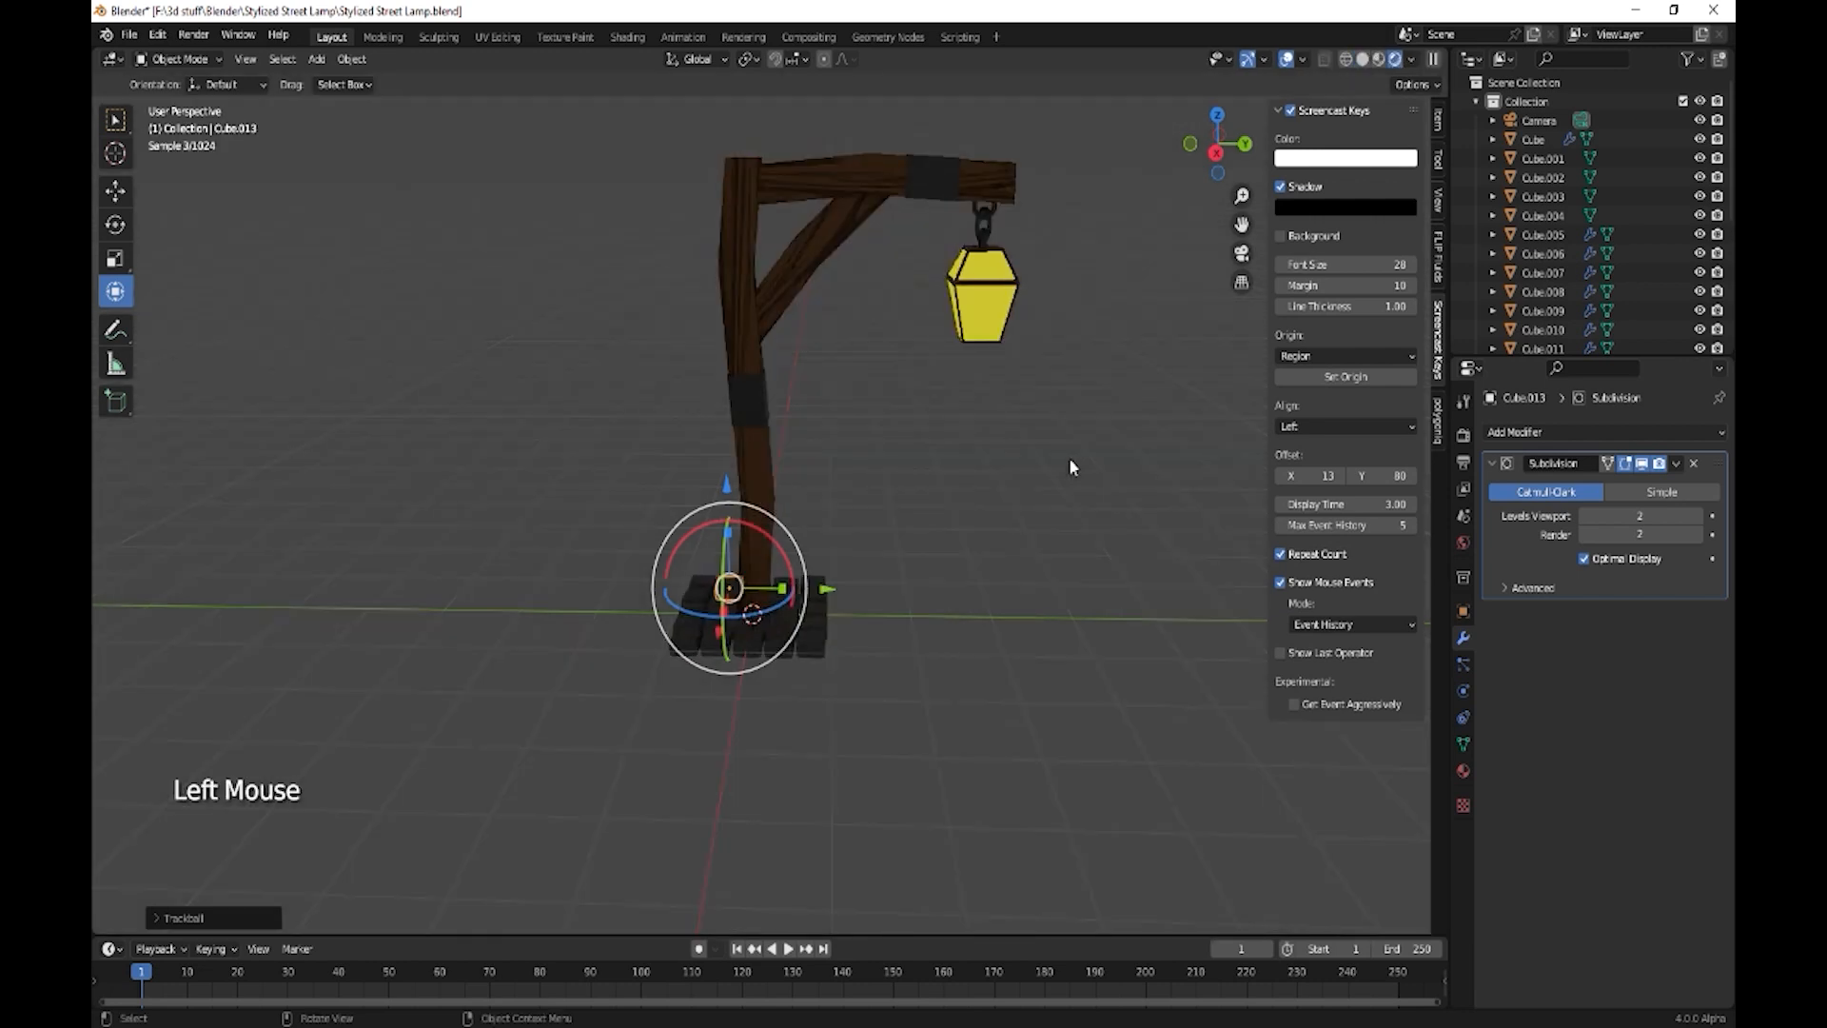
{"action": "middle_click_drag", "start_coordinate": [1031, 502], "coordinate": [944, 567], "text": "shift"}
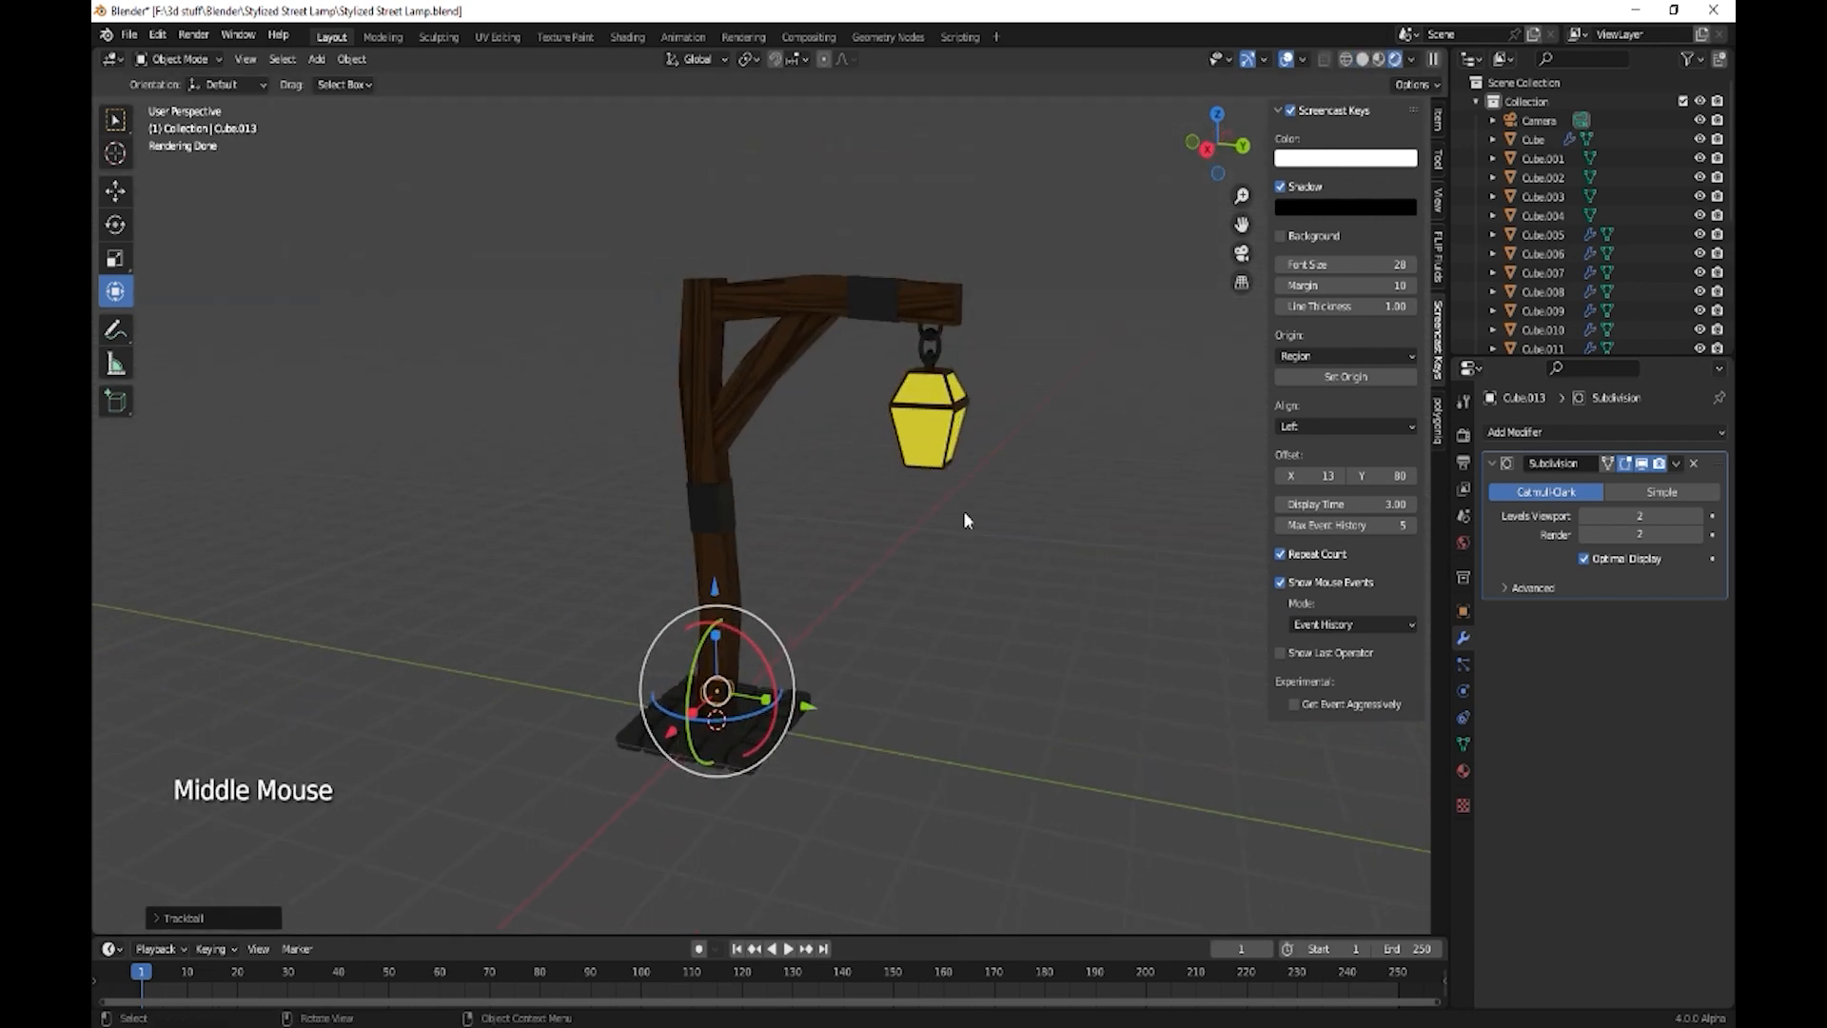
- Add a point light and move it beside the lantern, to about 2.23 m on Y and 3.41 m on Z
{"action": "key", "text": "shift"}
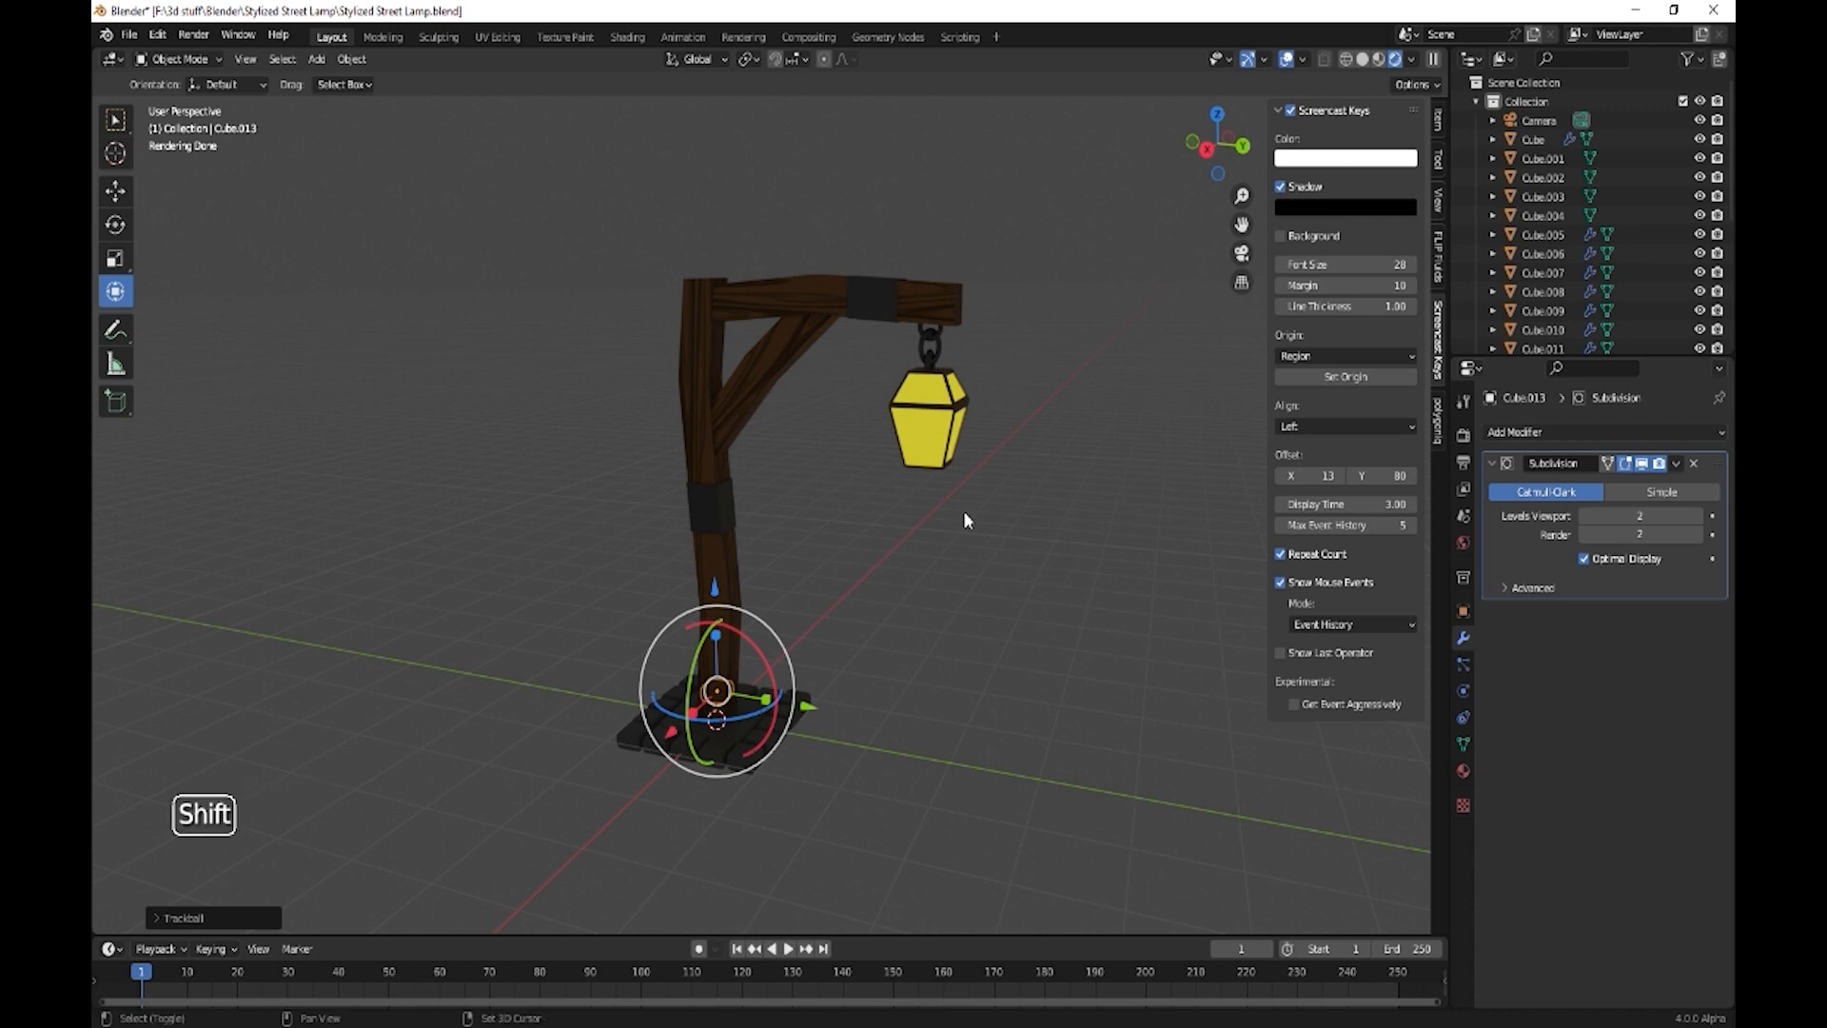
{"action": "key", "text": "shift+a"}
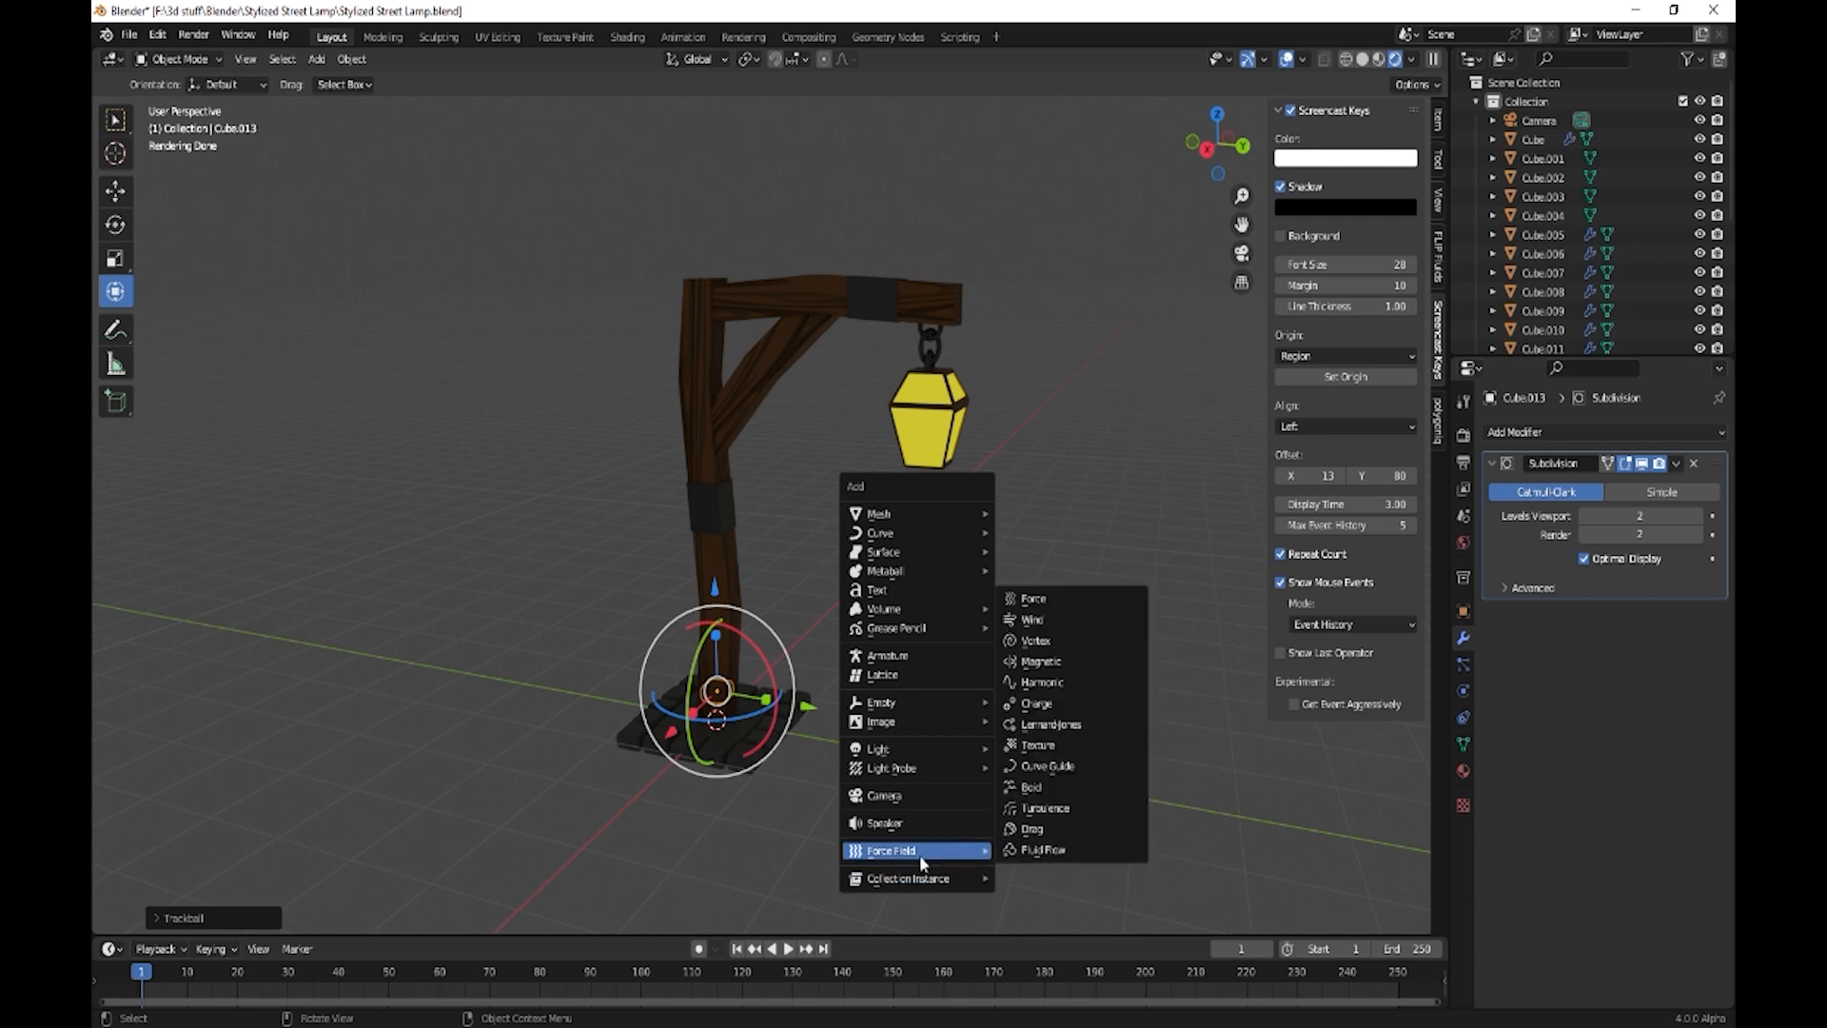
{"action": "mouse_move", "coordinate": [936, 754]}
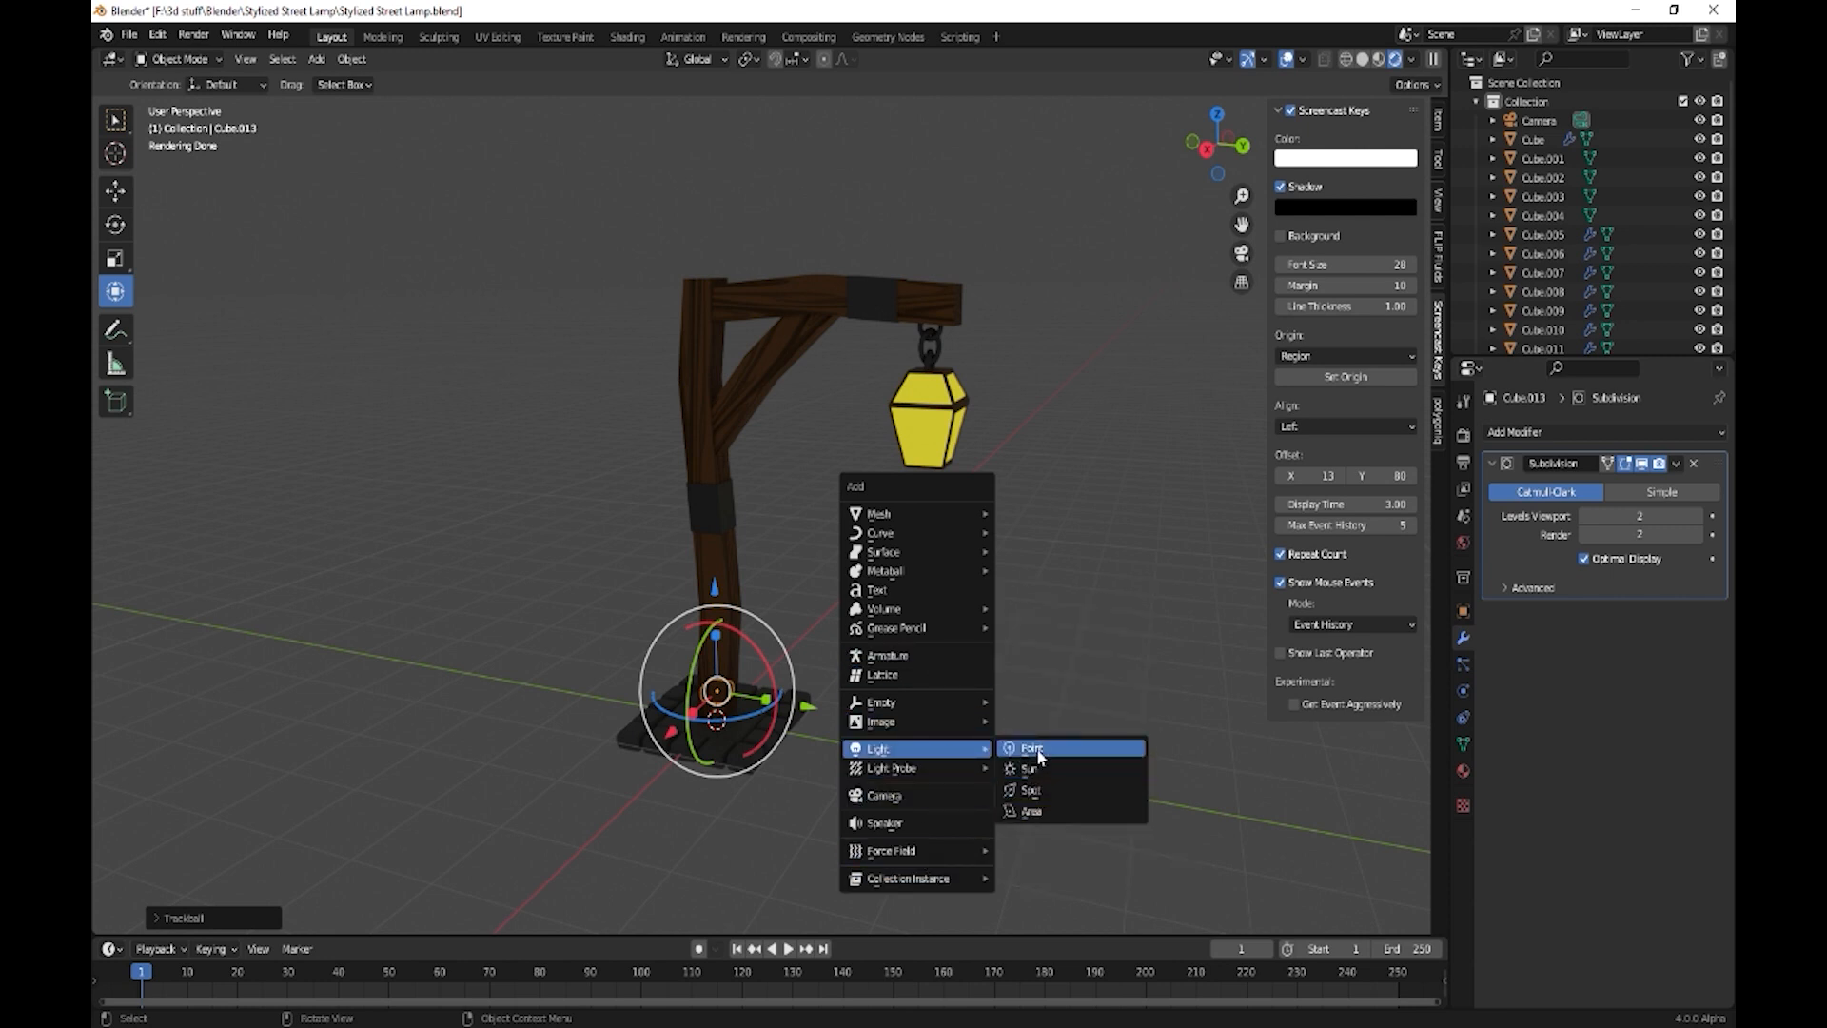
{"action": "left_click", "coordinate": [1038, 754]}
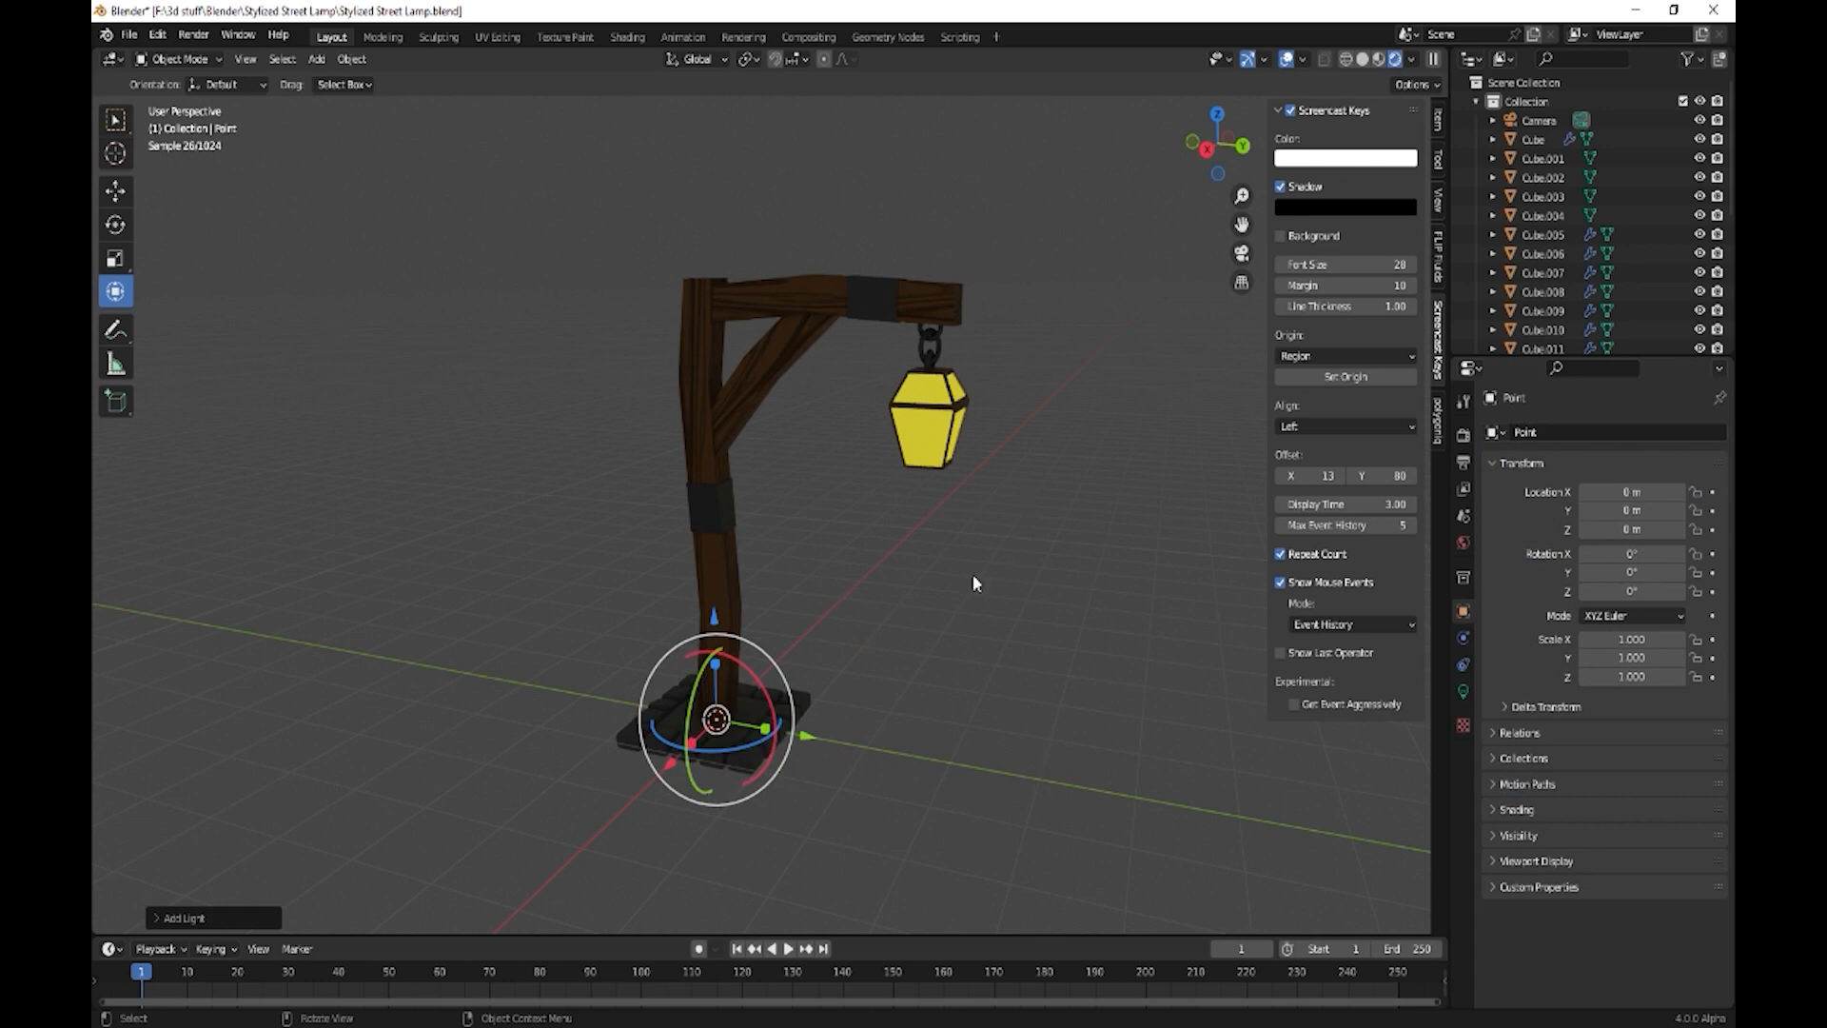
{"action": "left_click_drag", "start_coordinate": [715, 625], "coordinate": [715, 347]}
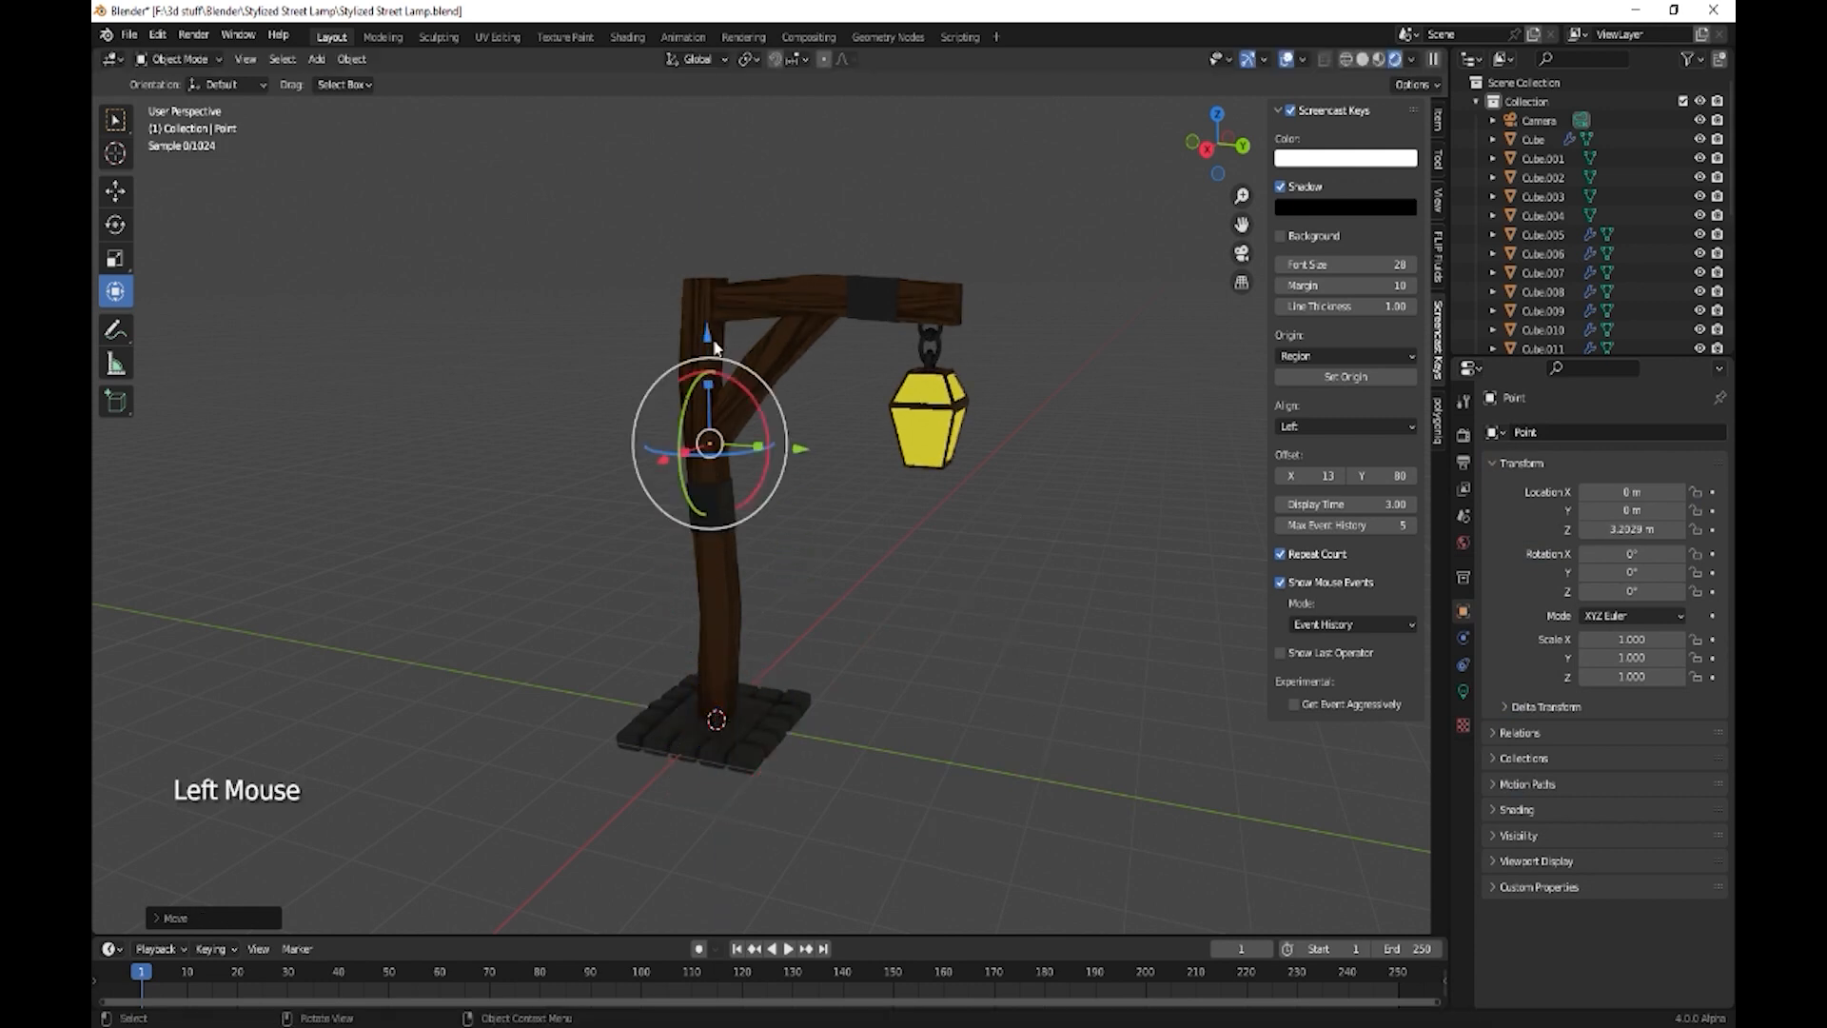
{"action": "left_click_drag", "start_coordinate": [802, 450], "coordinate": [989, 479]}
{"action": "left_click_drag", "start_coordinate": [890, 340], "coordinate": [887, 314]}
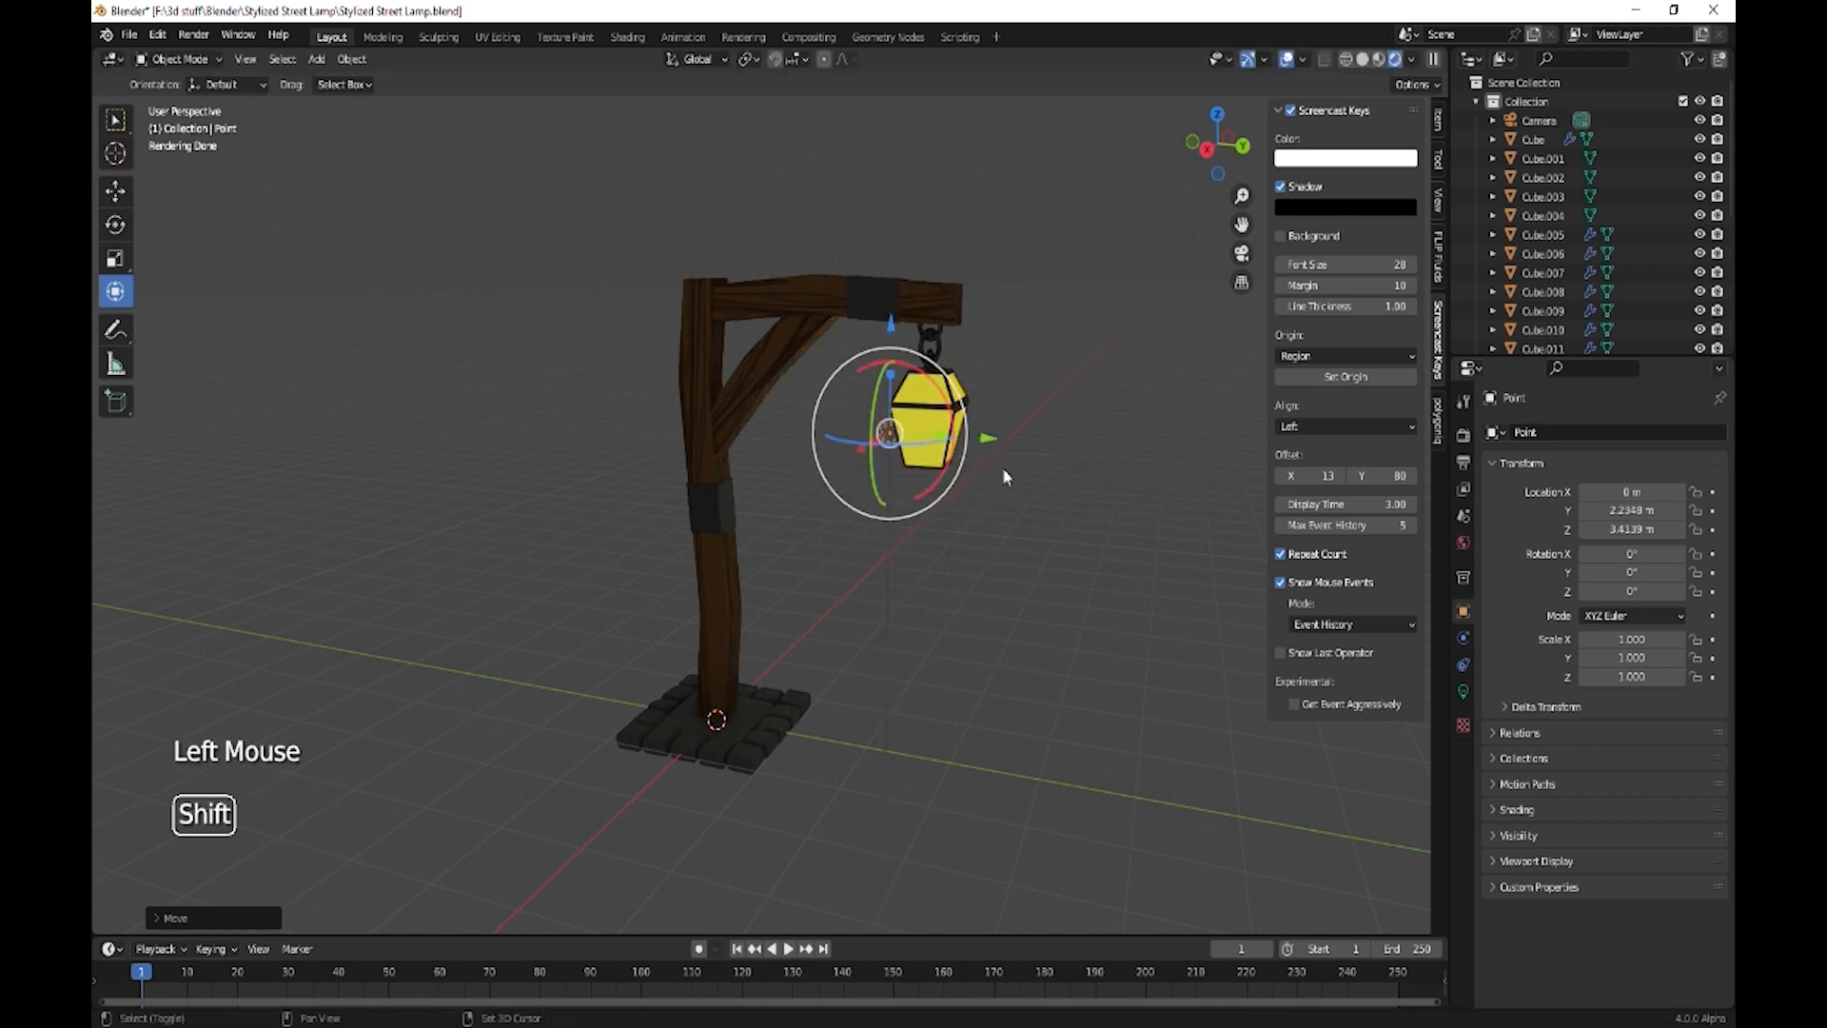
- Duplicate the point light about 0.95 m along Y to the lantern's other side
{"action": "key", "text": "shift+d"}
{"action": "key", "text": "y"}
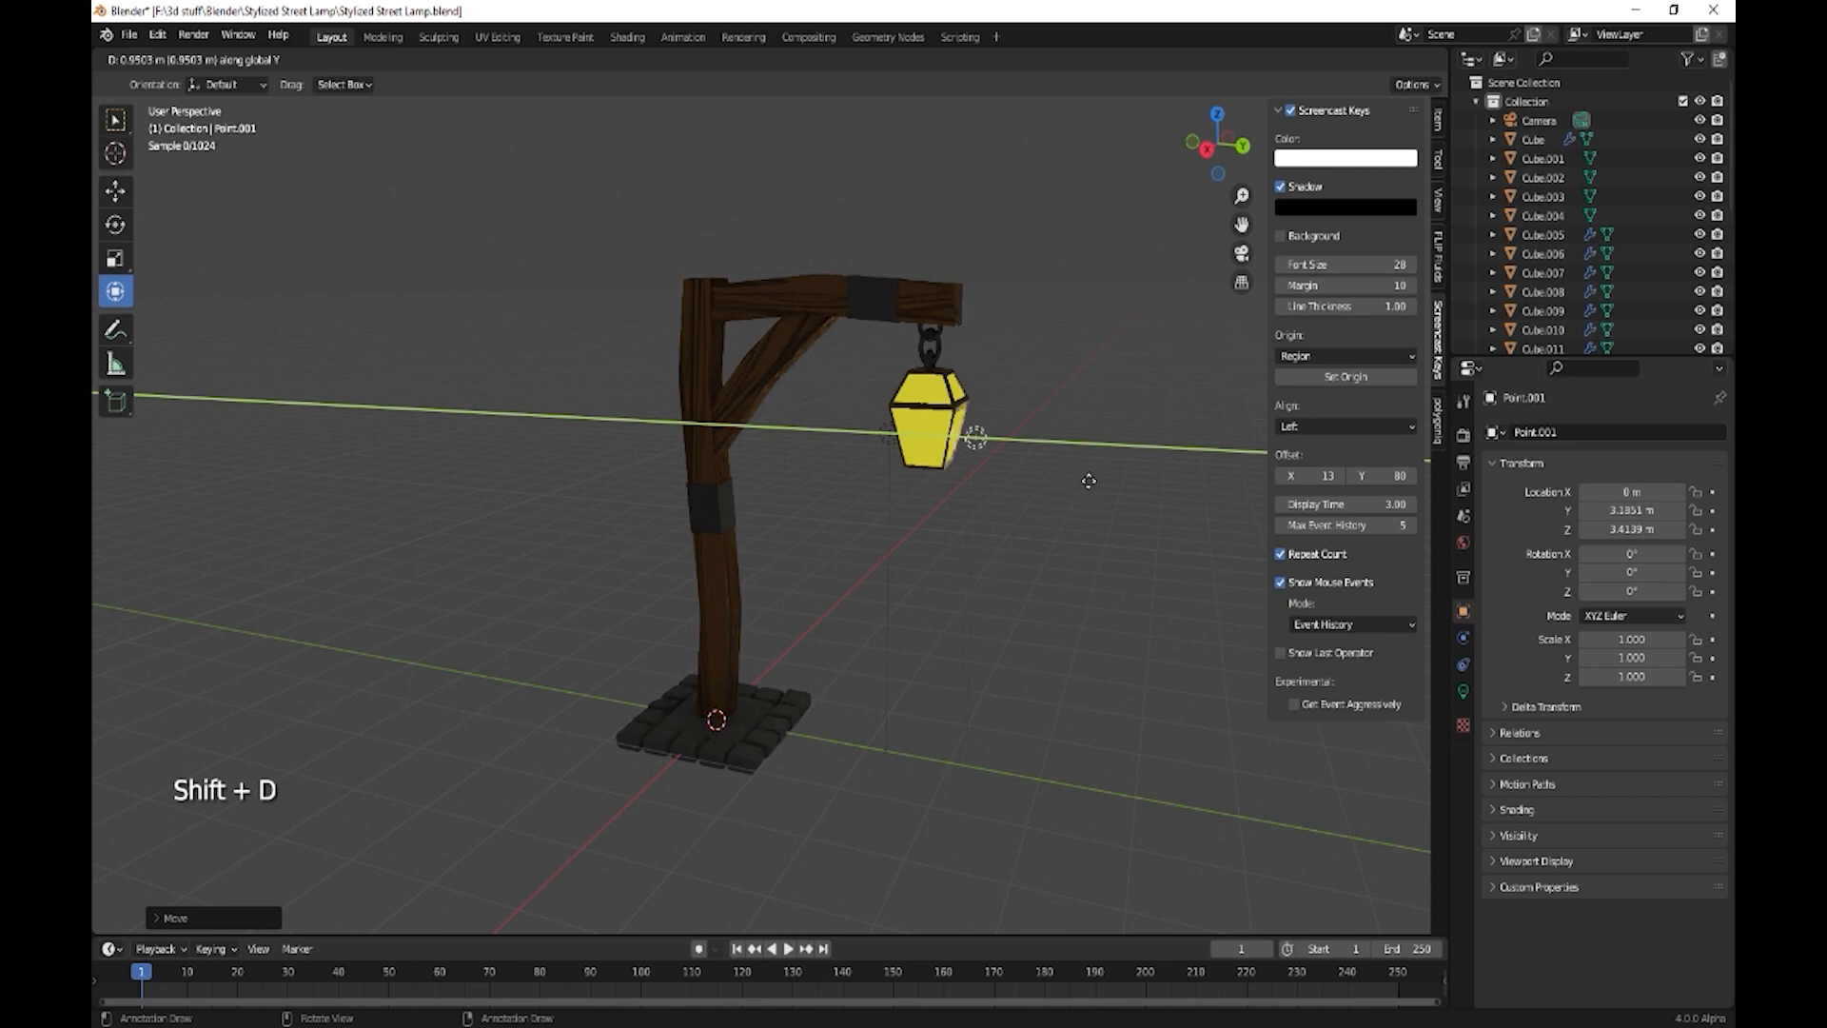
{"action": "left_click", "coordinate": [1085, 483]}
- Duplicate both point lights and rotate the copies 90 degrees about Z so the lantern is lit from all four sides
{"action": "middle_click_drag", "start_coordinate": [1062, 567], "coordinate": [944, 586]}
{"action": "left_click", "coordinate": [886, 438], "text": "shift"}
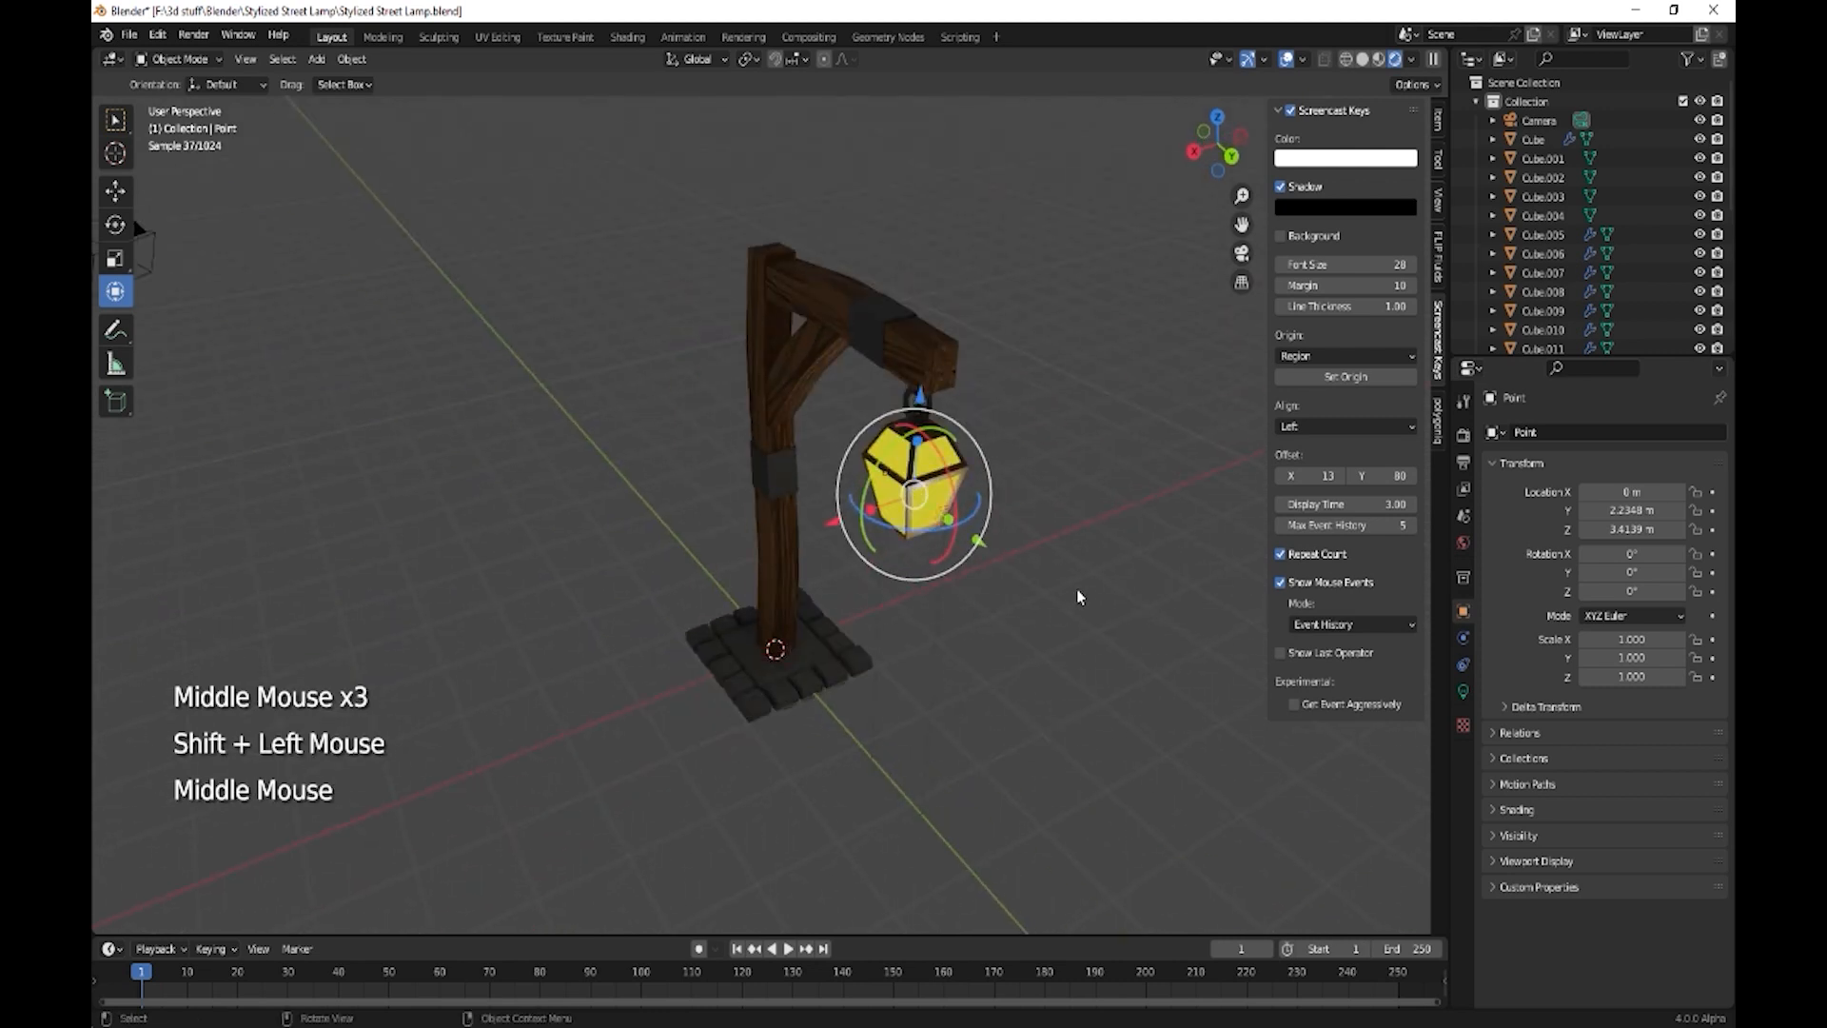
{"action": "key", "text": "shift+d"}
{"action": "type", "text": "z"}
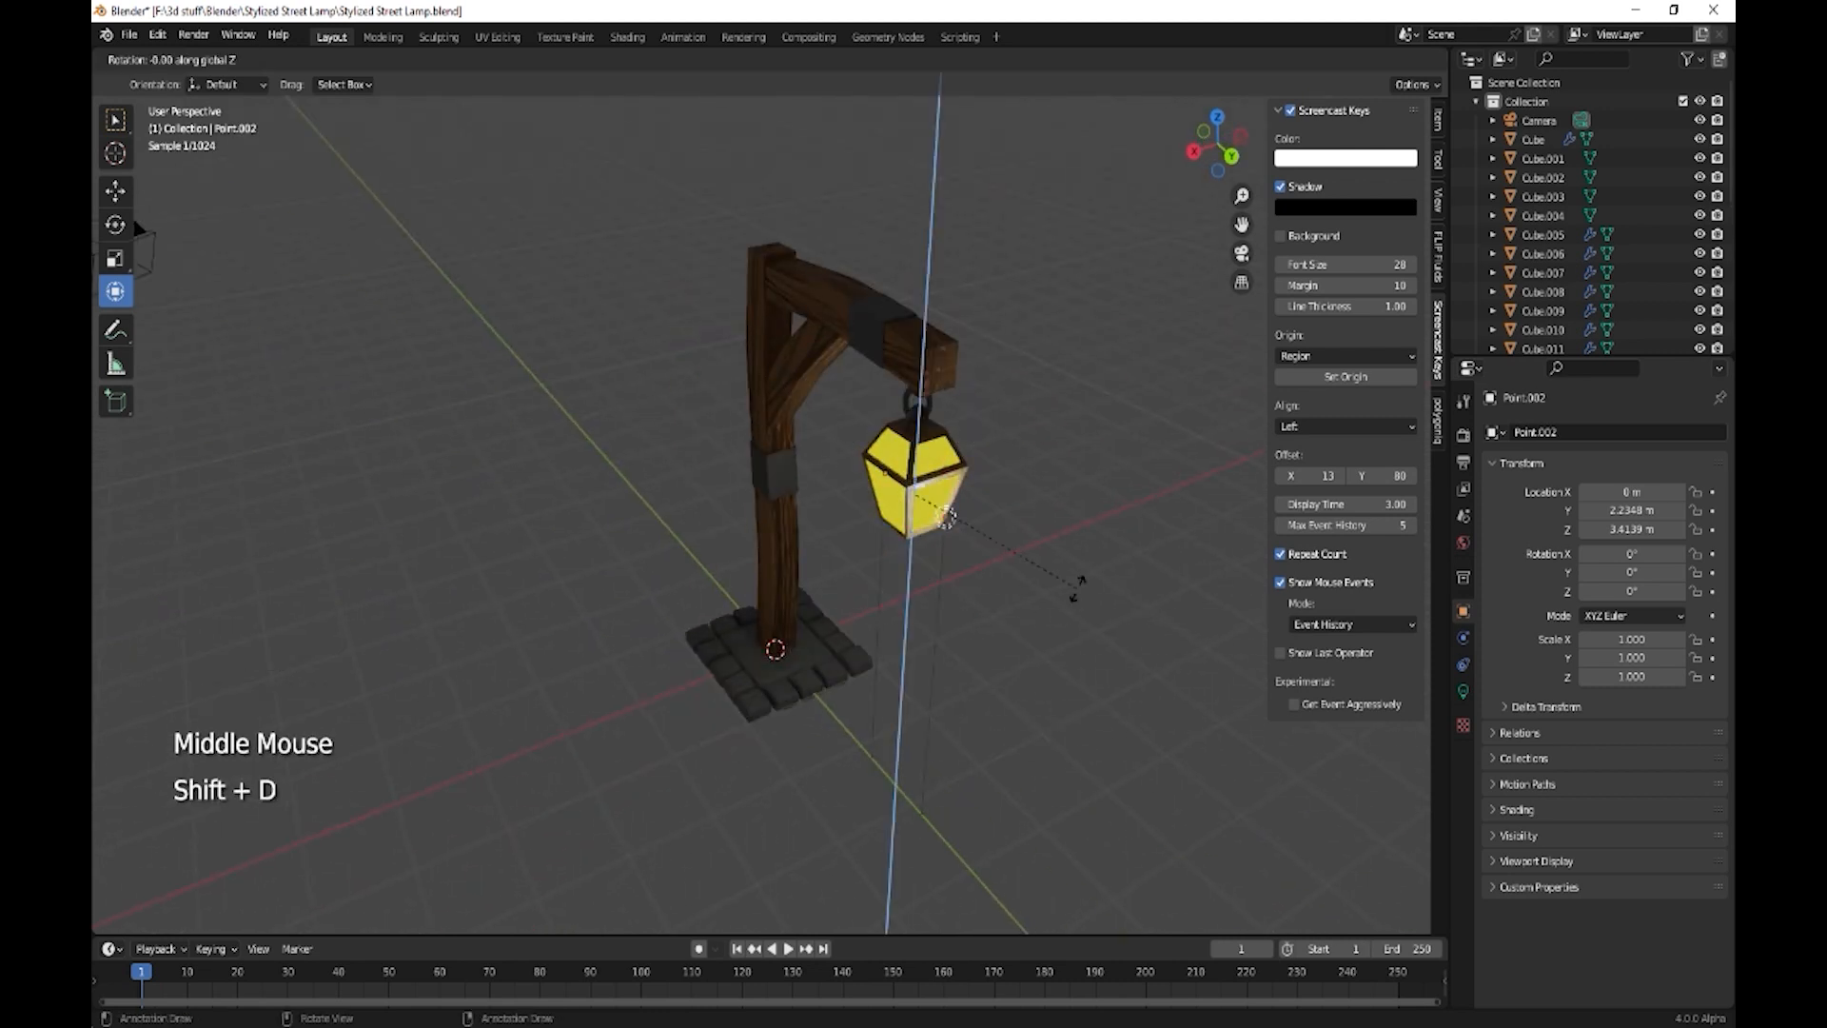
{"action": "type", "text": "90"}
{"action": "key", "text": "Return"}
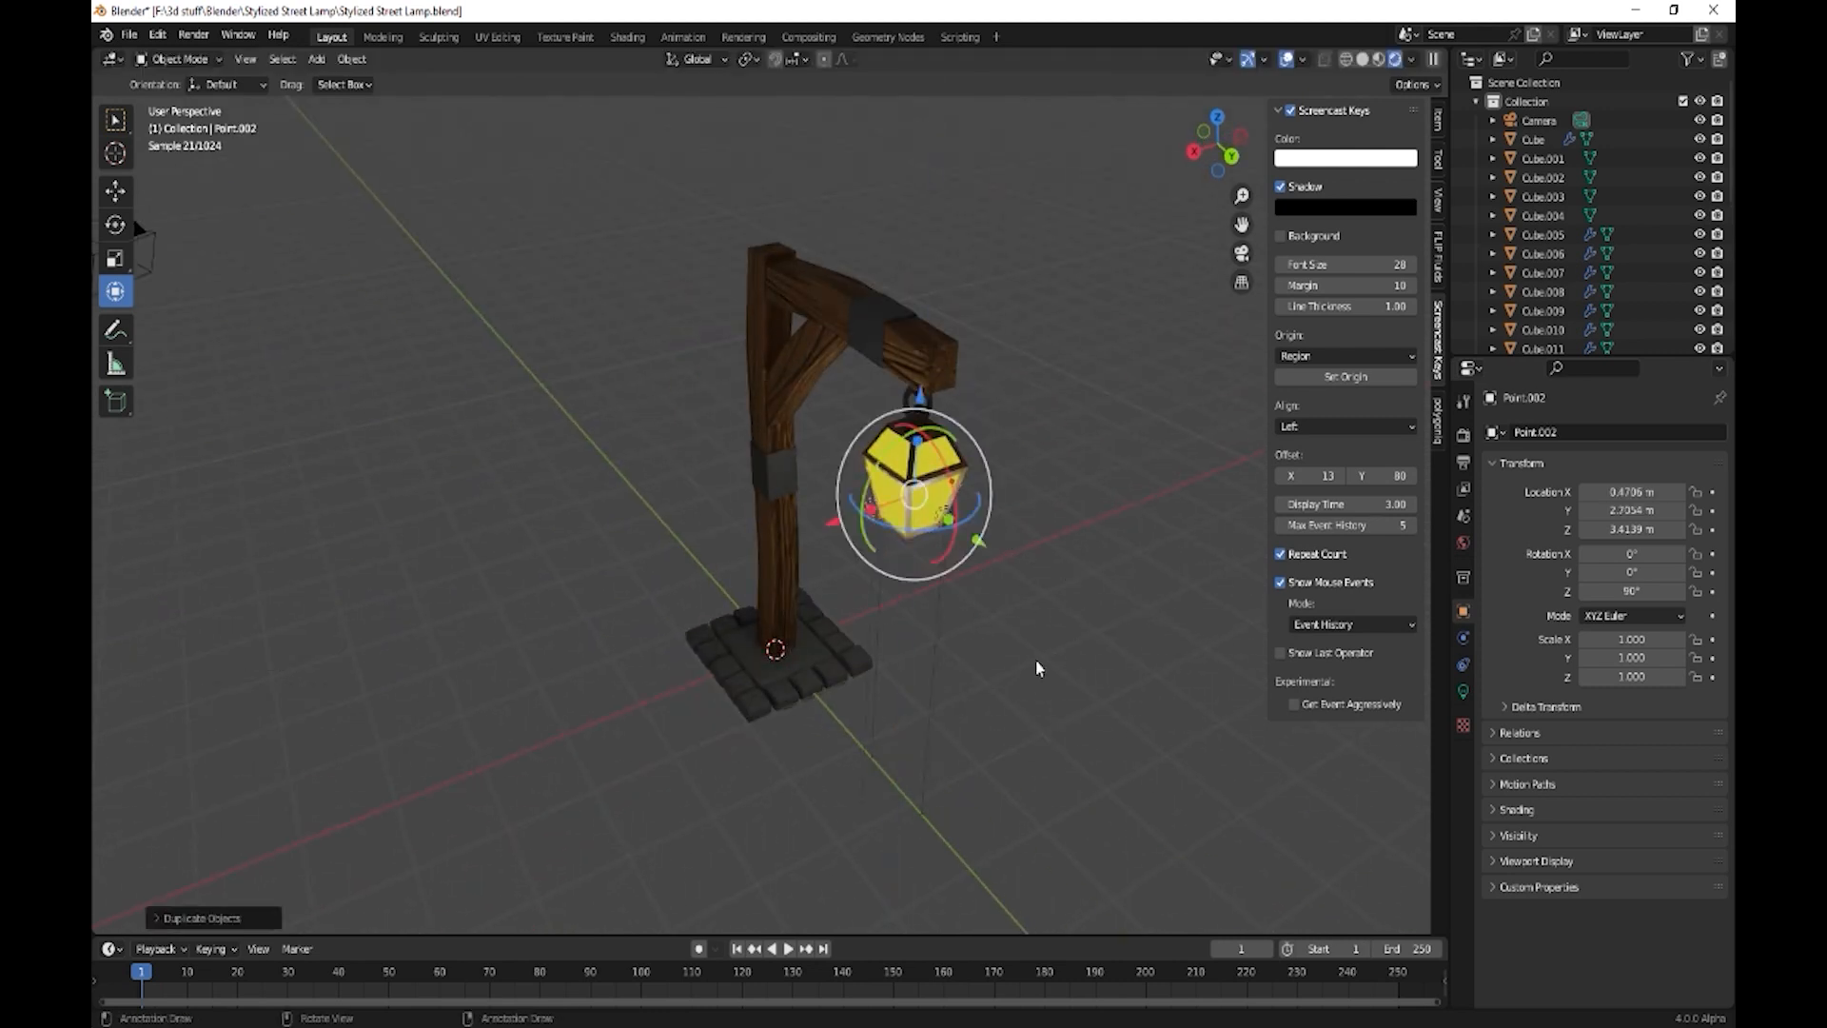
- Set the world background strength to 0.1
{"action": "middle_click_drag", "start_coordinate": [1035, 658], "coordinate": [1065, 609]}
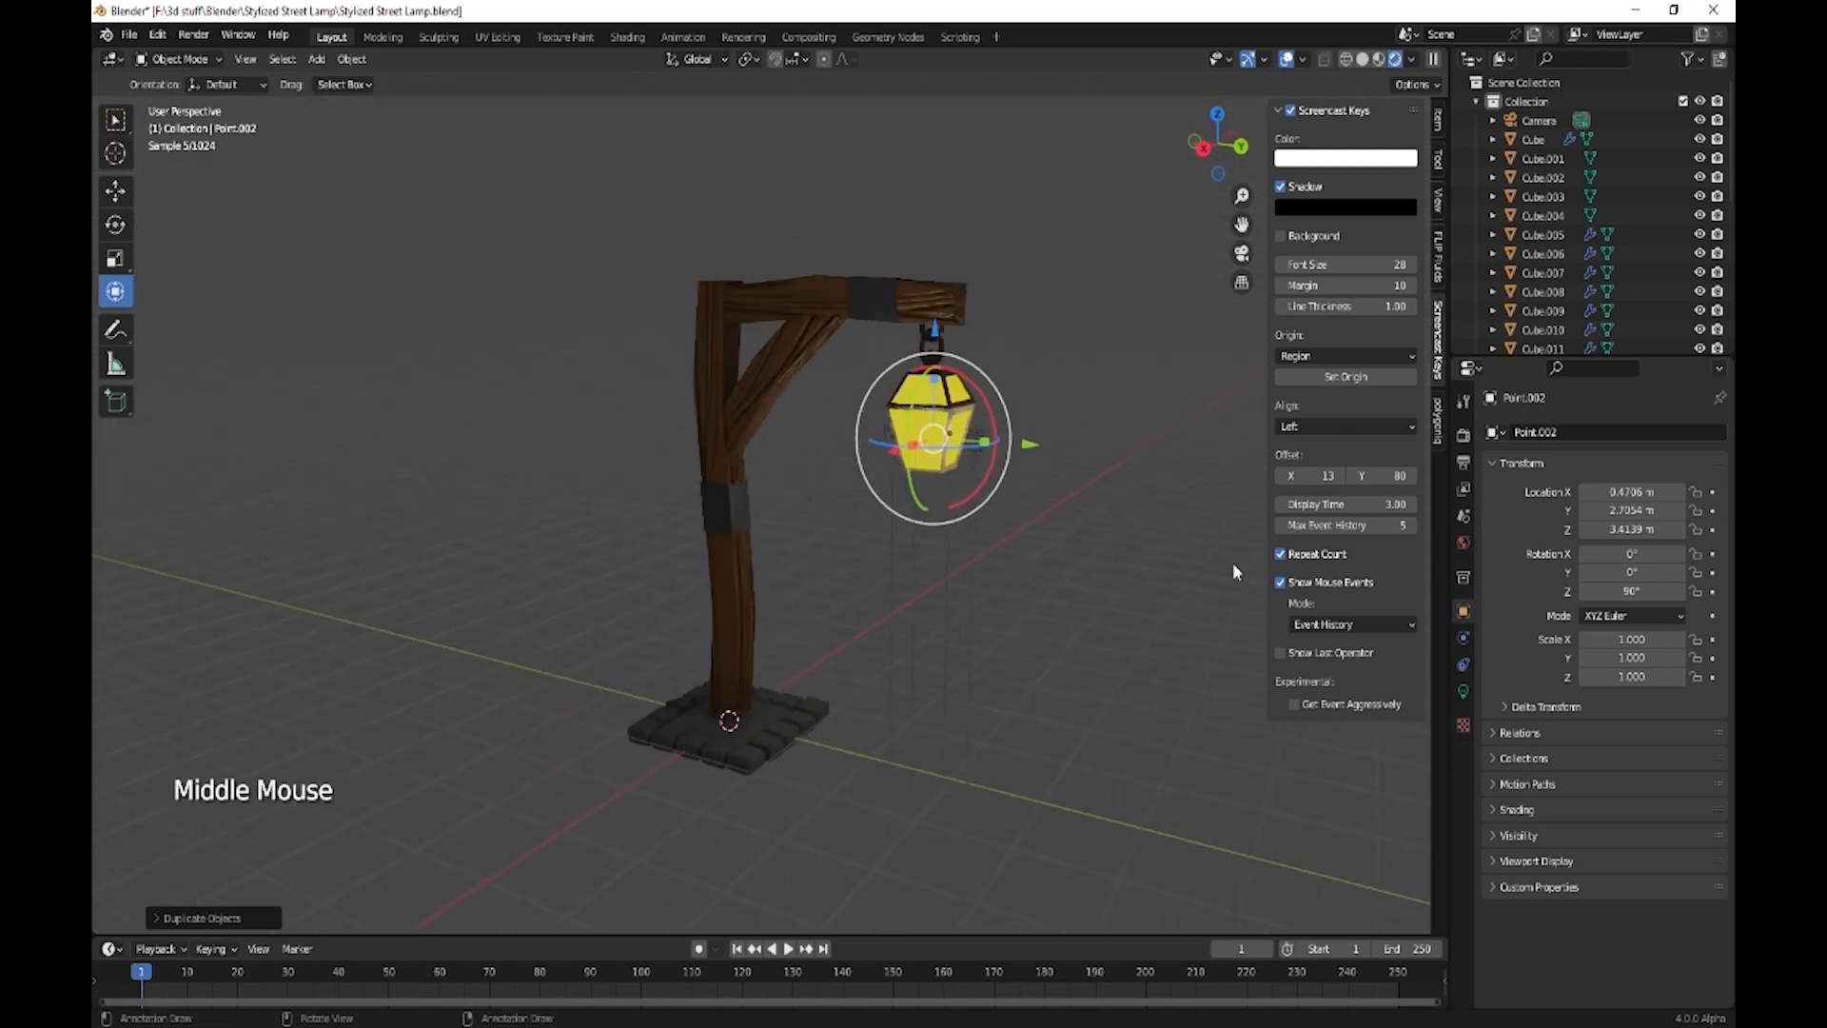
{"action": "left_click", "coordinate": [1464, 540]}
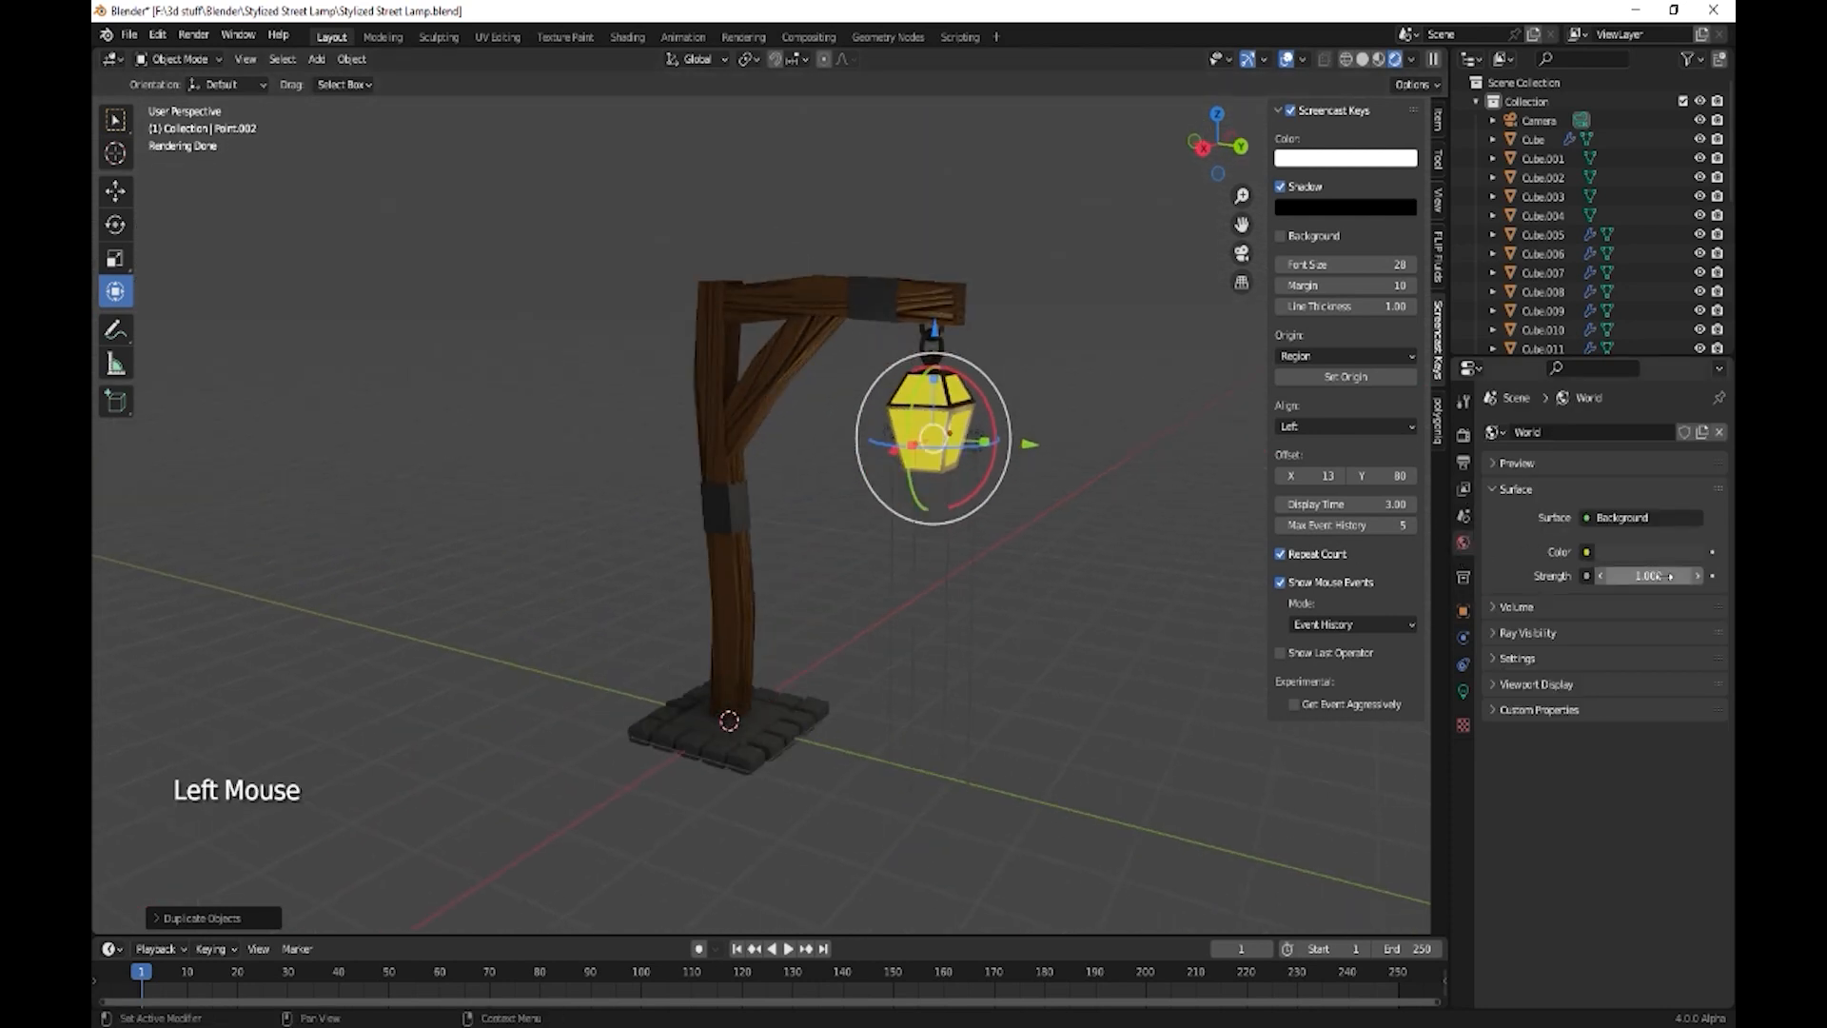
{"action": "left_click_drag", "start_coordinate": [1663, 575], "coordinate": [1579, 574]}
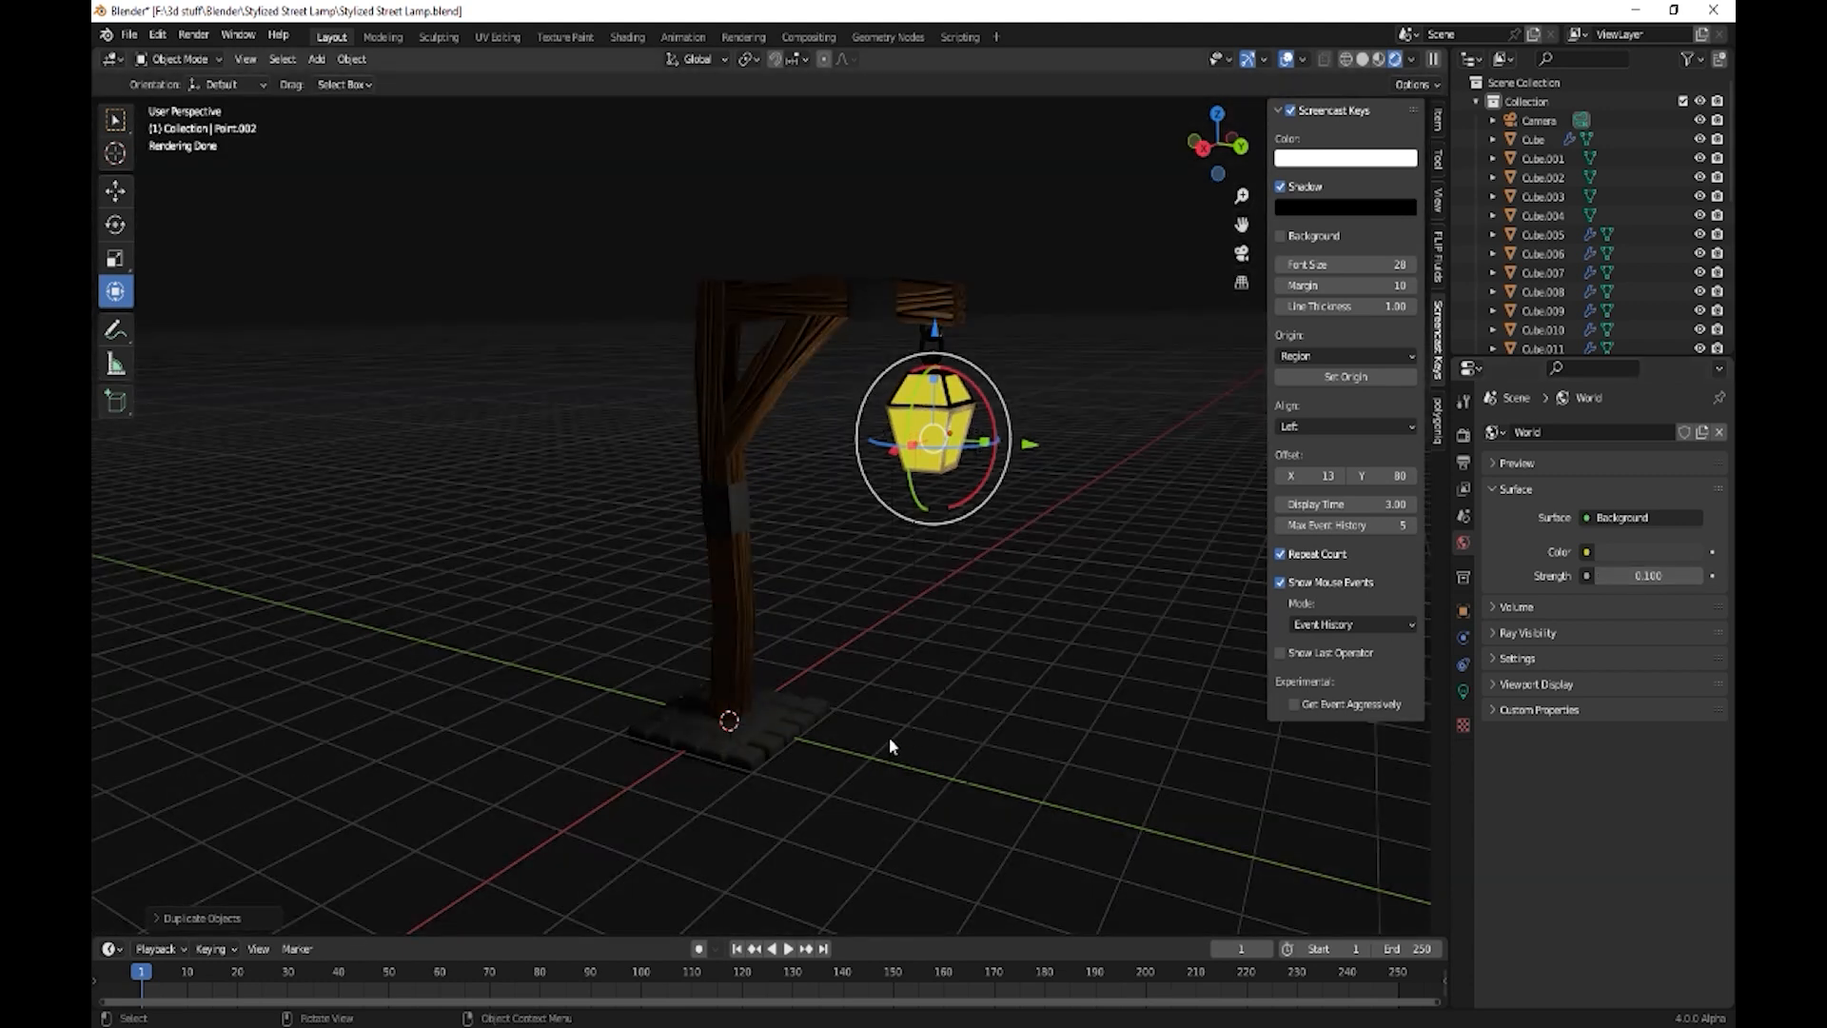
{"action": "key", "text": "shift"}
{"action": "key", "text": "shift"}
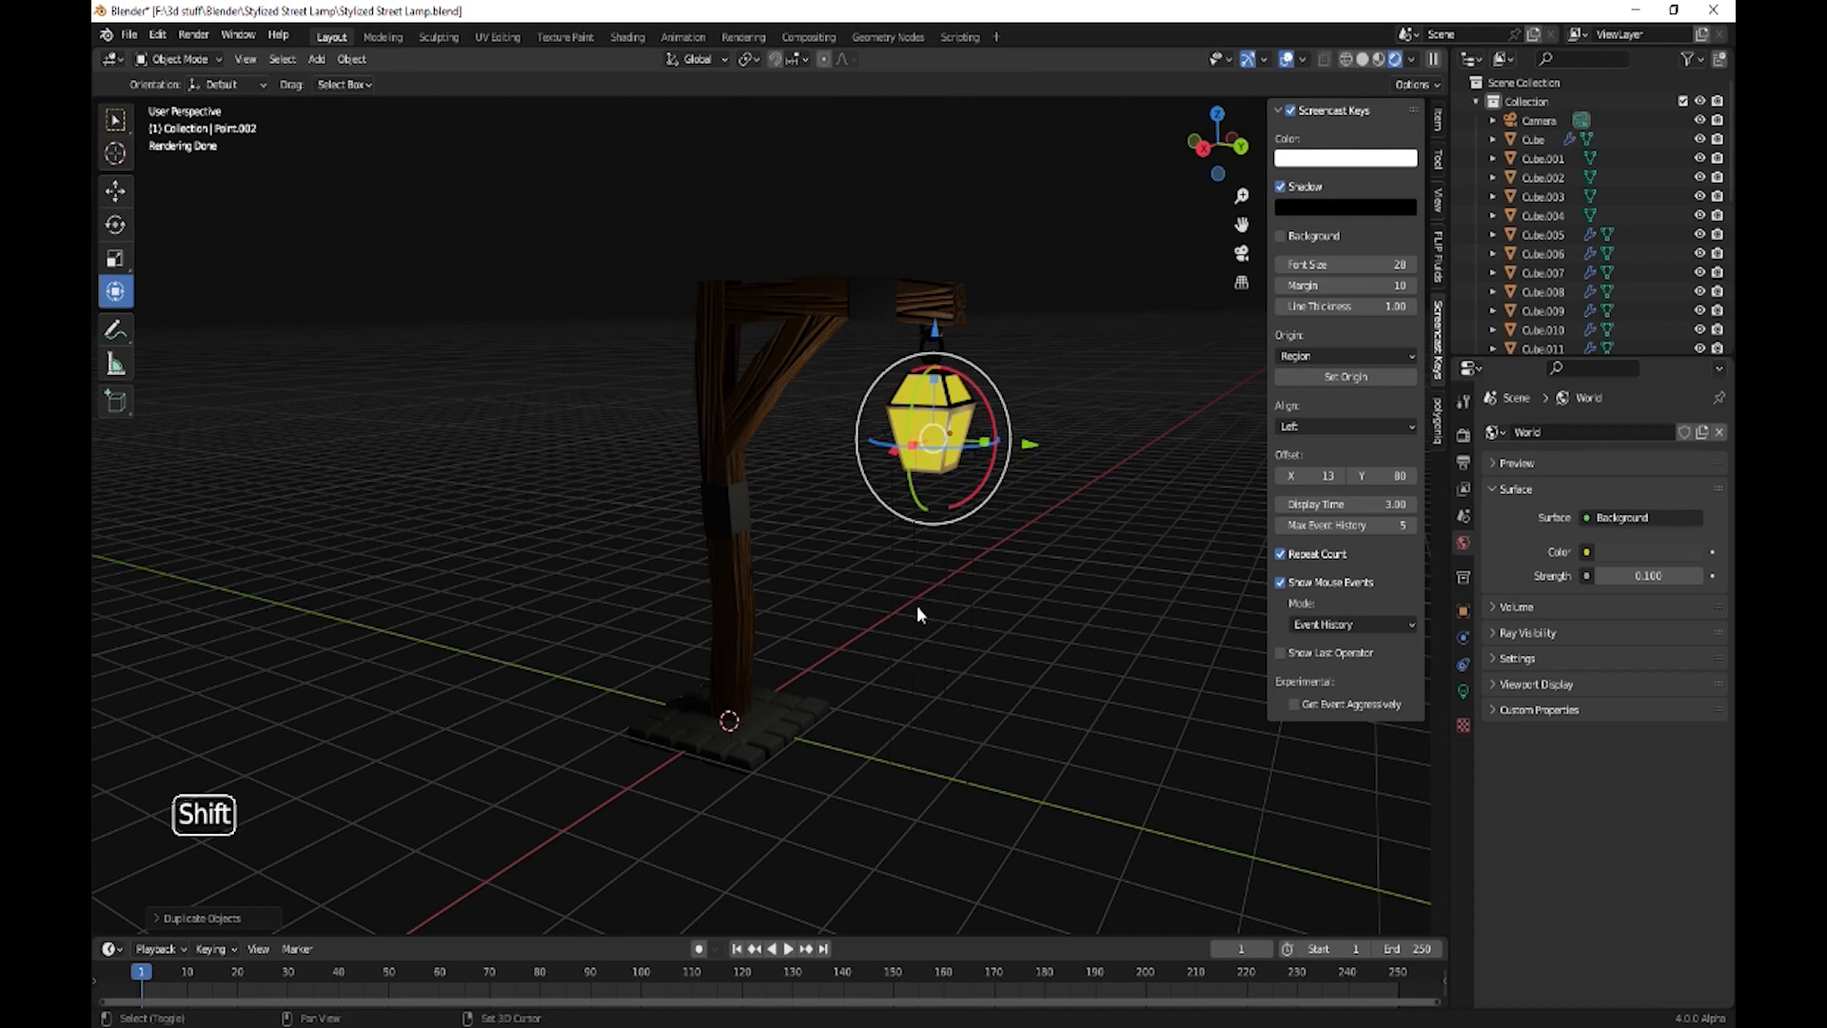
- Add a plane at the lamp's base and scale it up to more than seven times its size as the ground
{"action": "key", "text": "shift+s"}
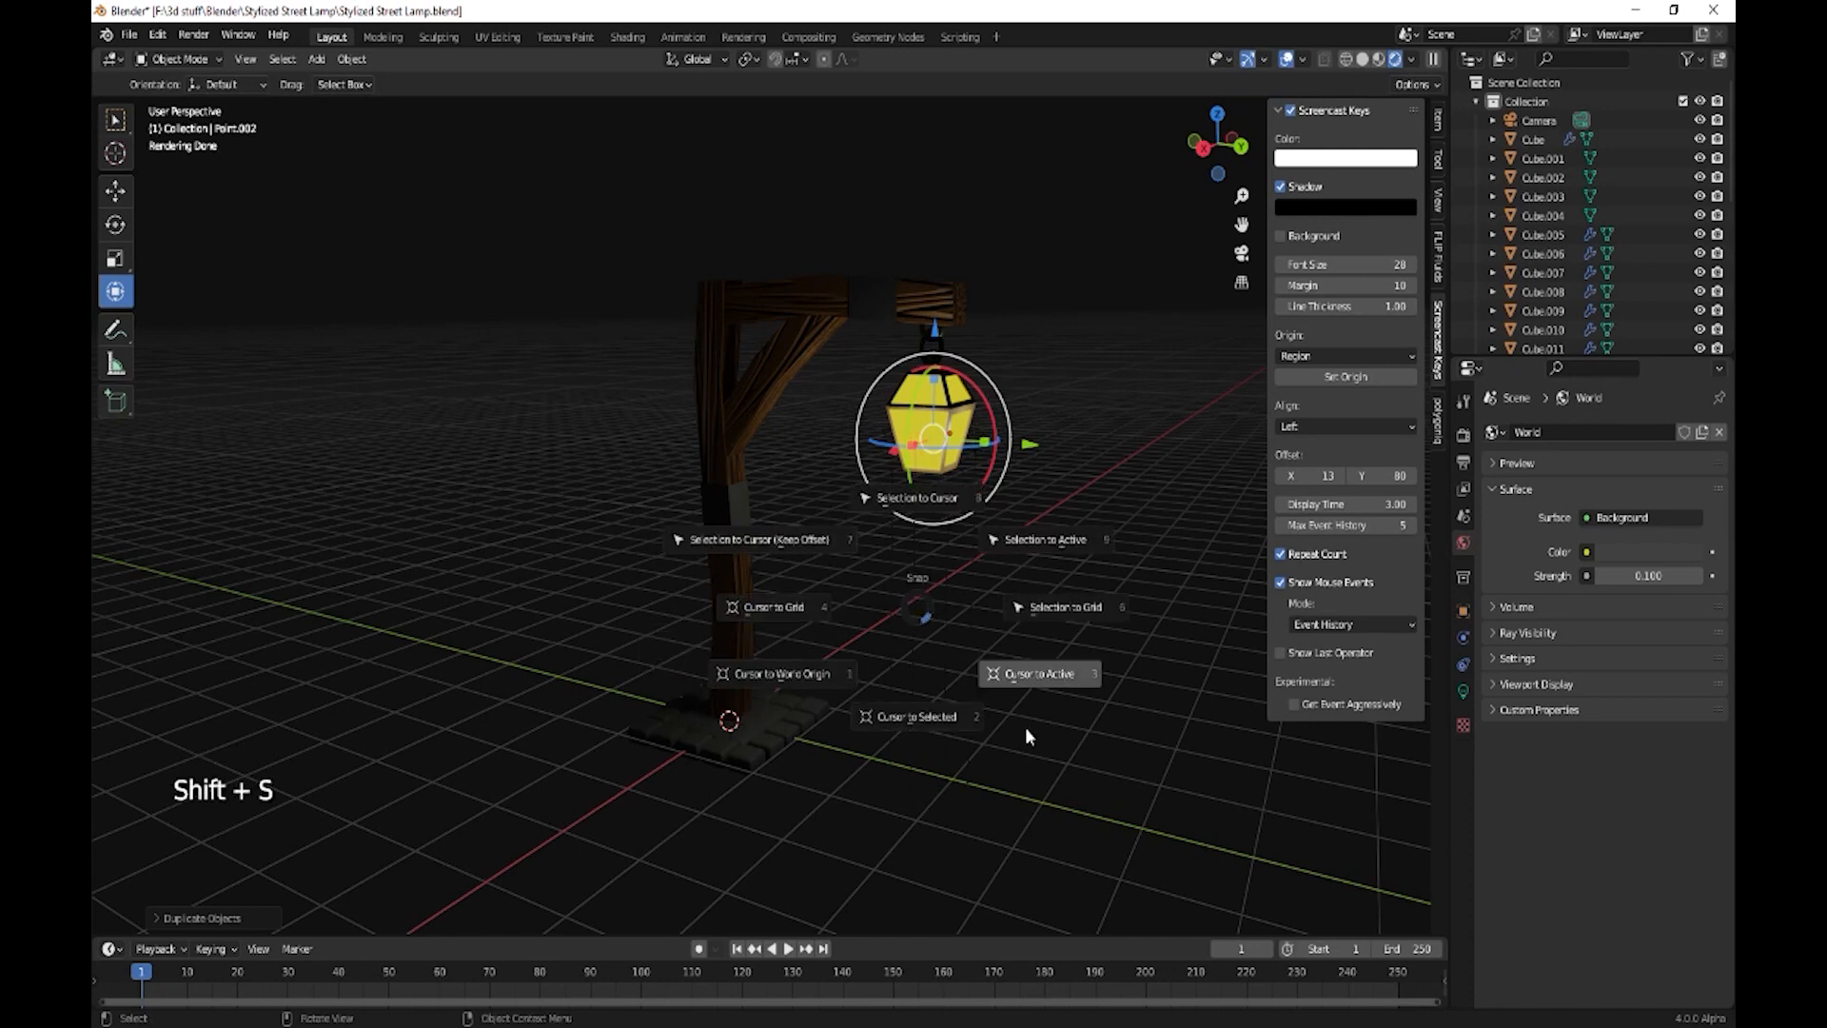
{"action": "left_click", "coordinate": [1094, 701]}
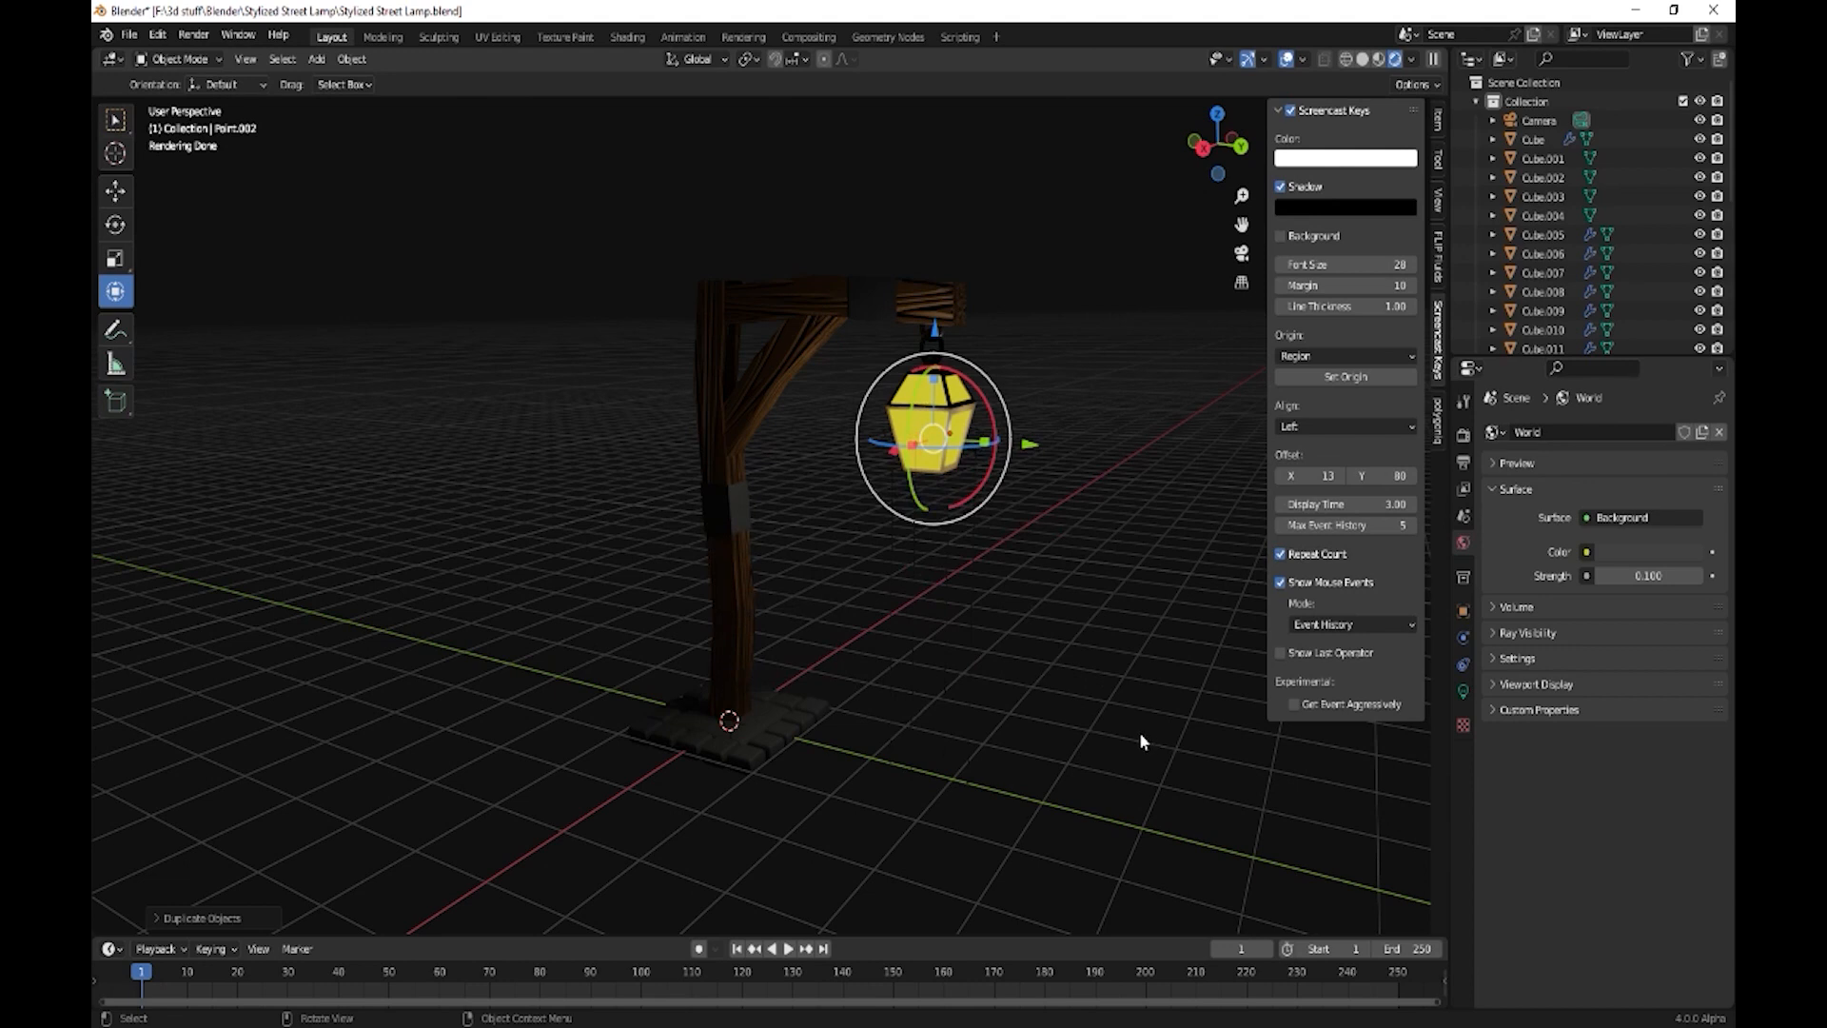
{"action": "key", "text": "shift+a"}
{"action": "key", "text": "shift+a"}
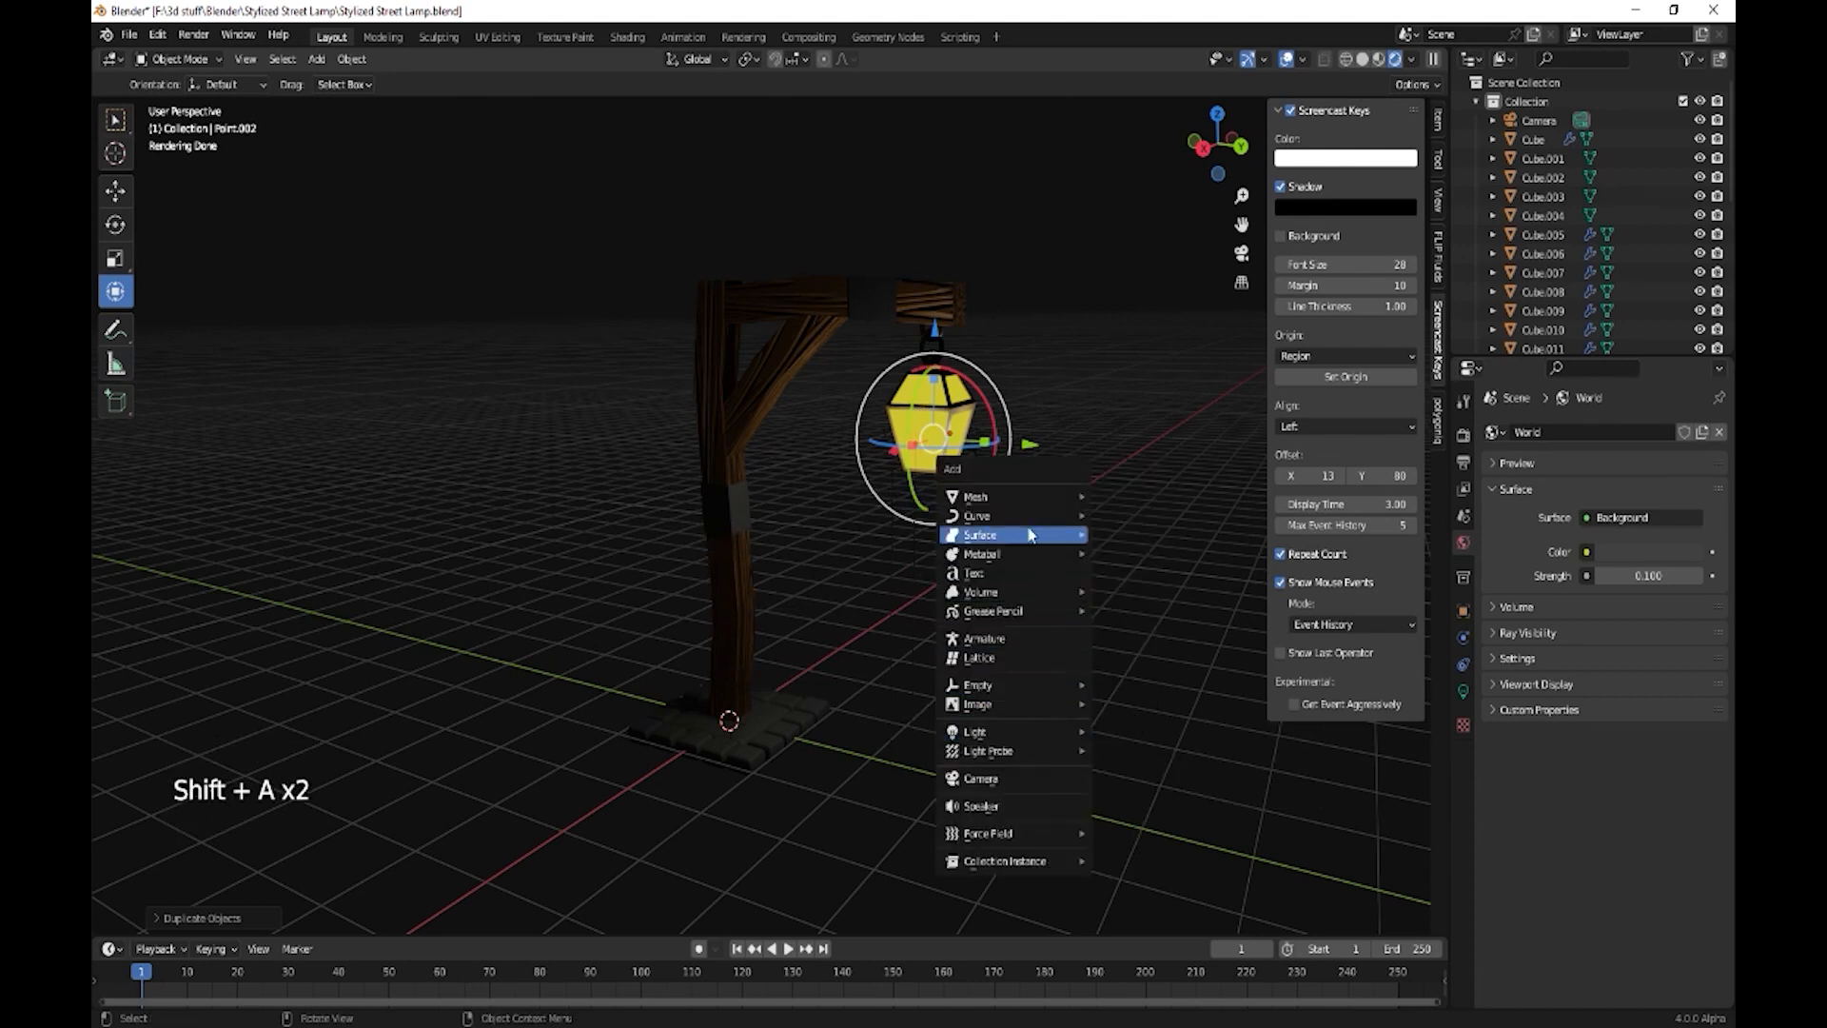
{"action": "mouse_move", "coordinate": [980, 497]}
{"action": "left_click", "coordinate": [1118, 498]}
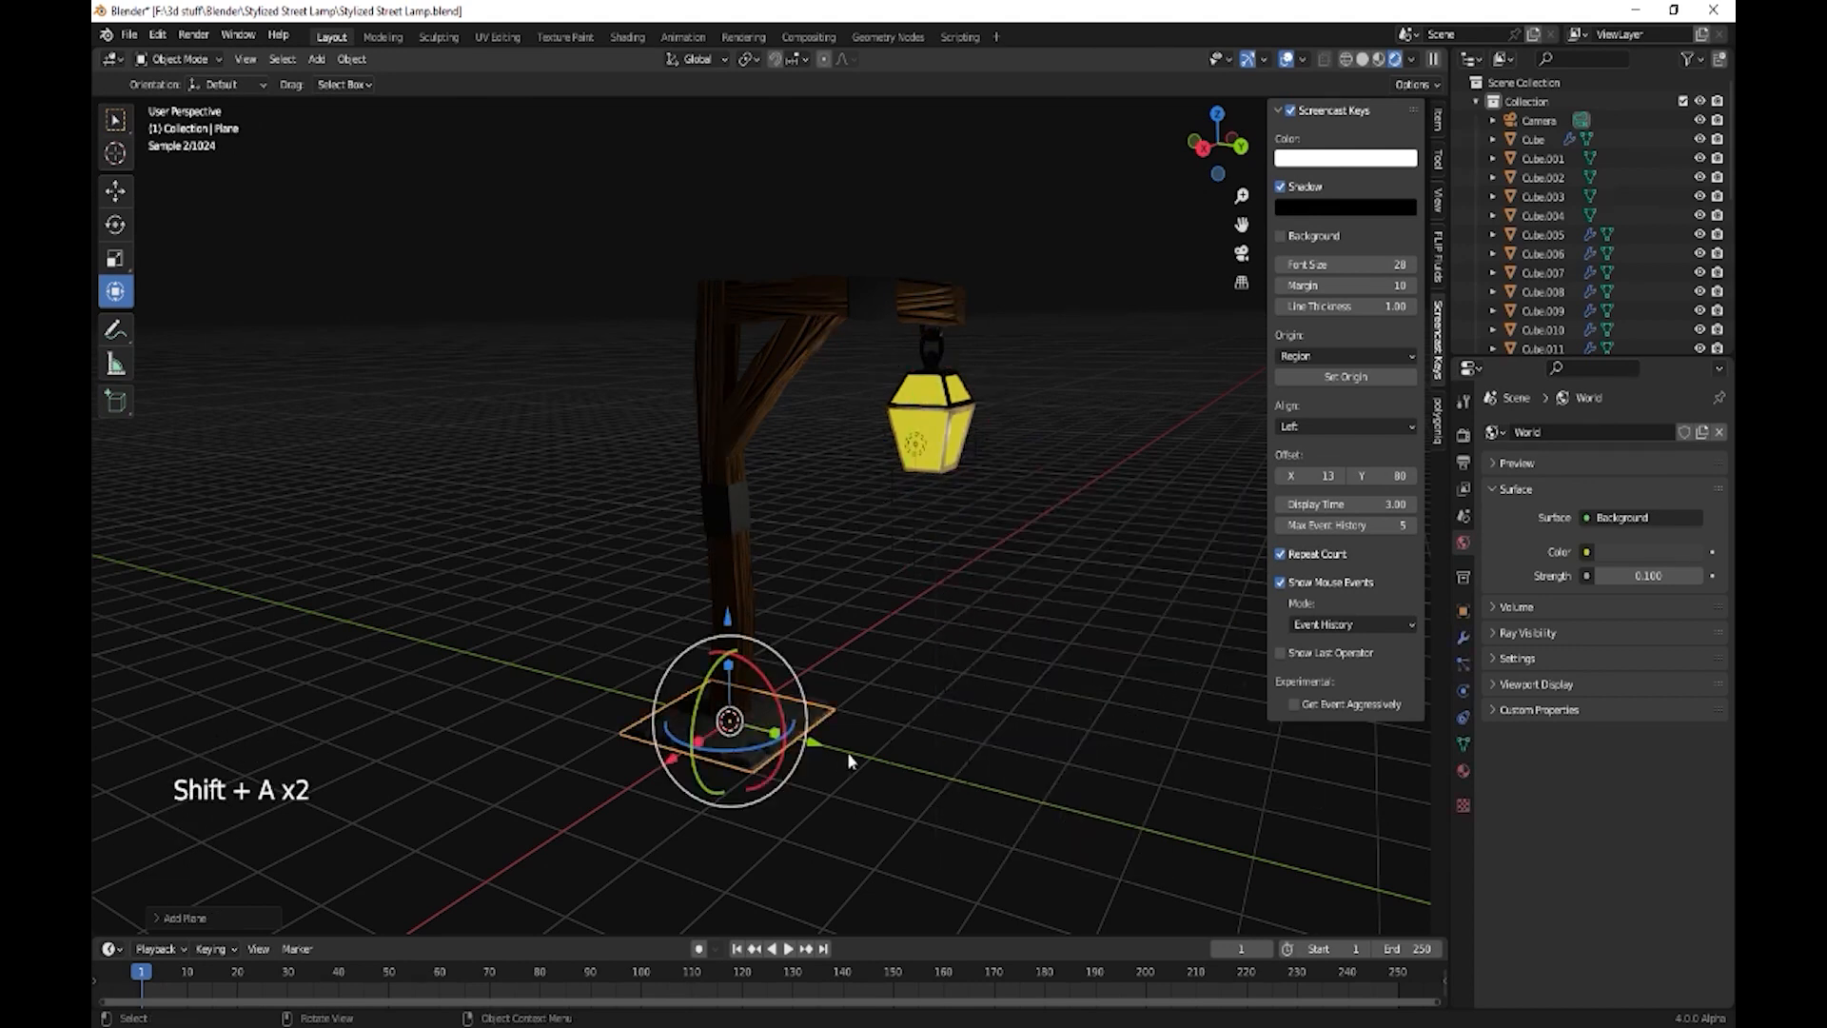
{"action": "key", "text": "s"}
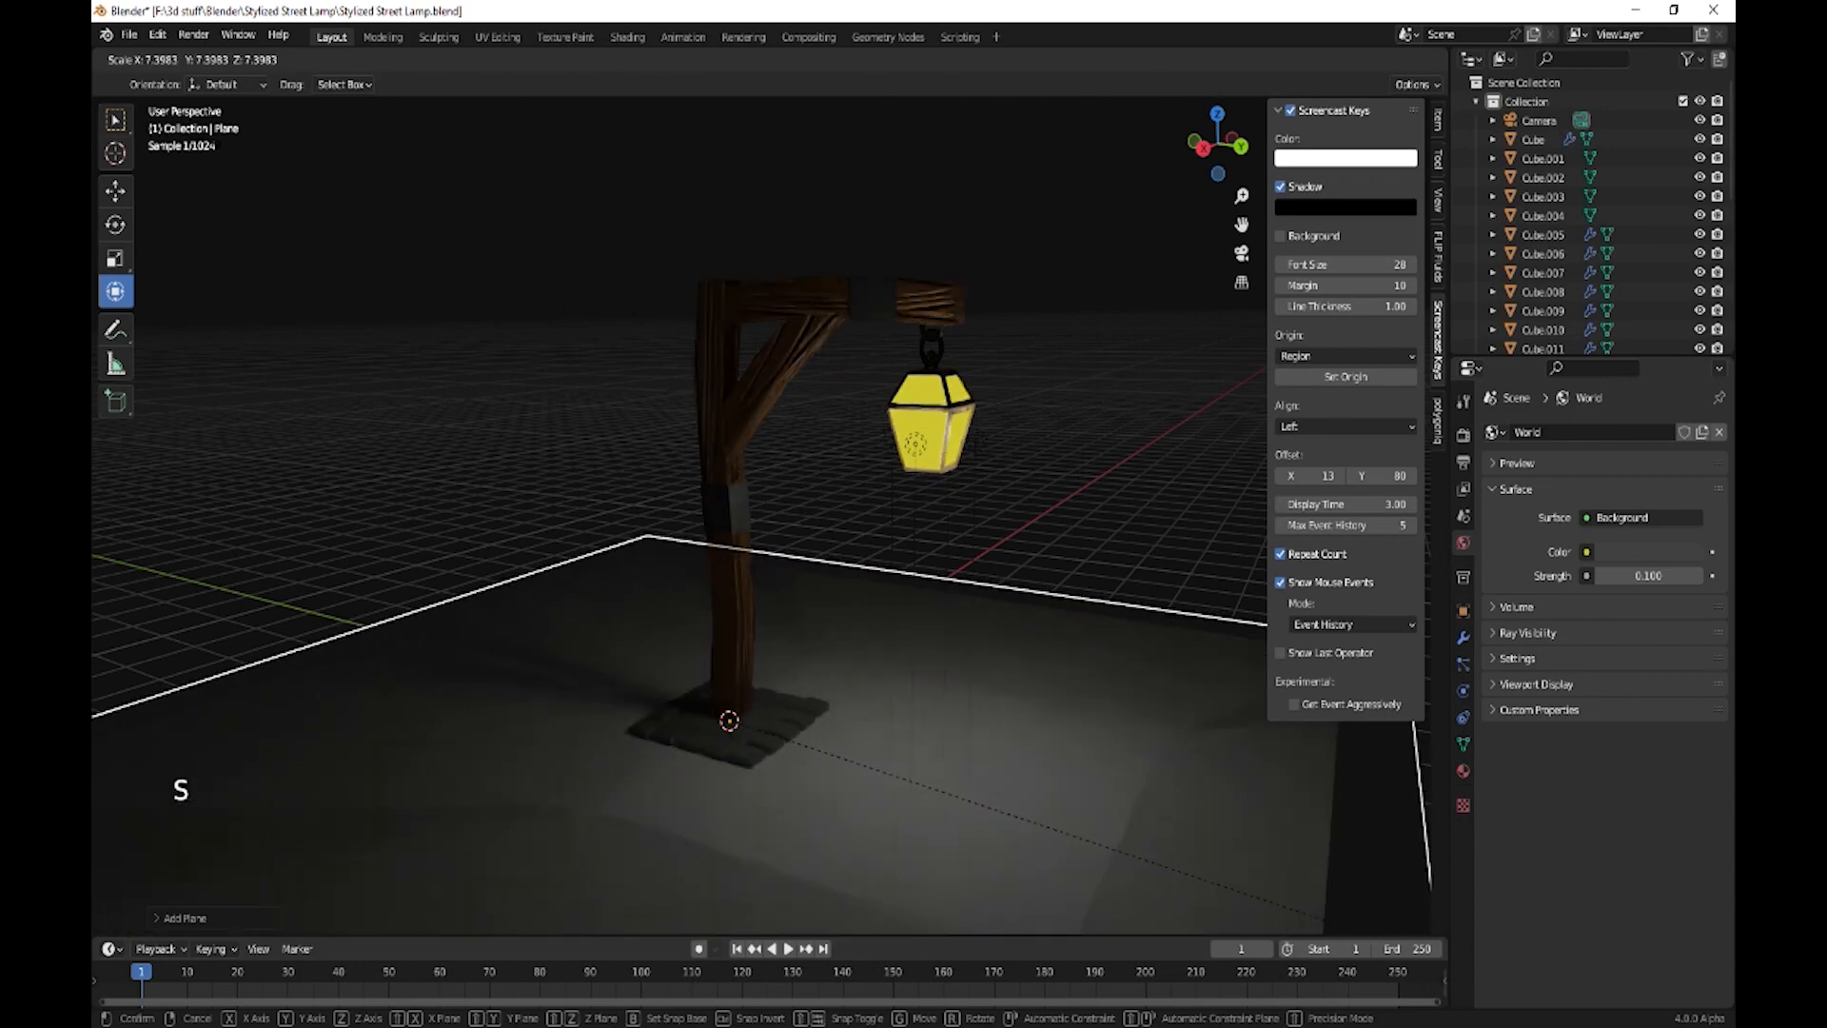
{"action": "left_click", "coordinate": [856, 93]}
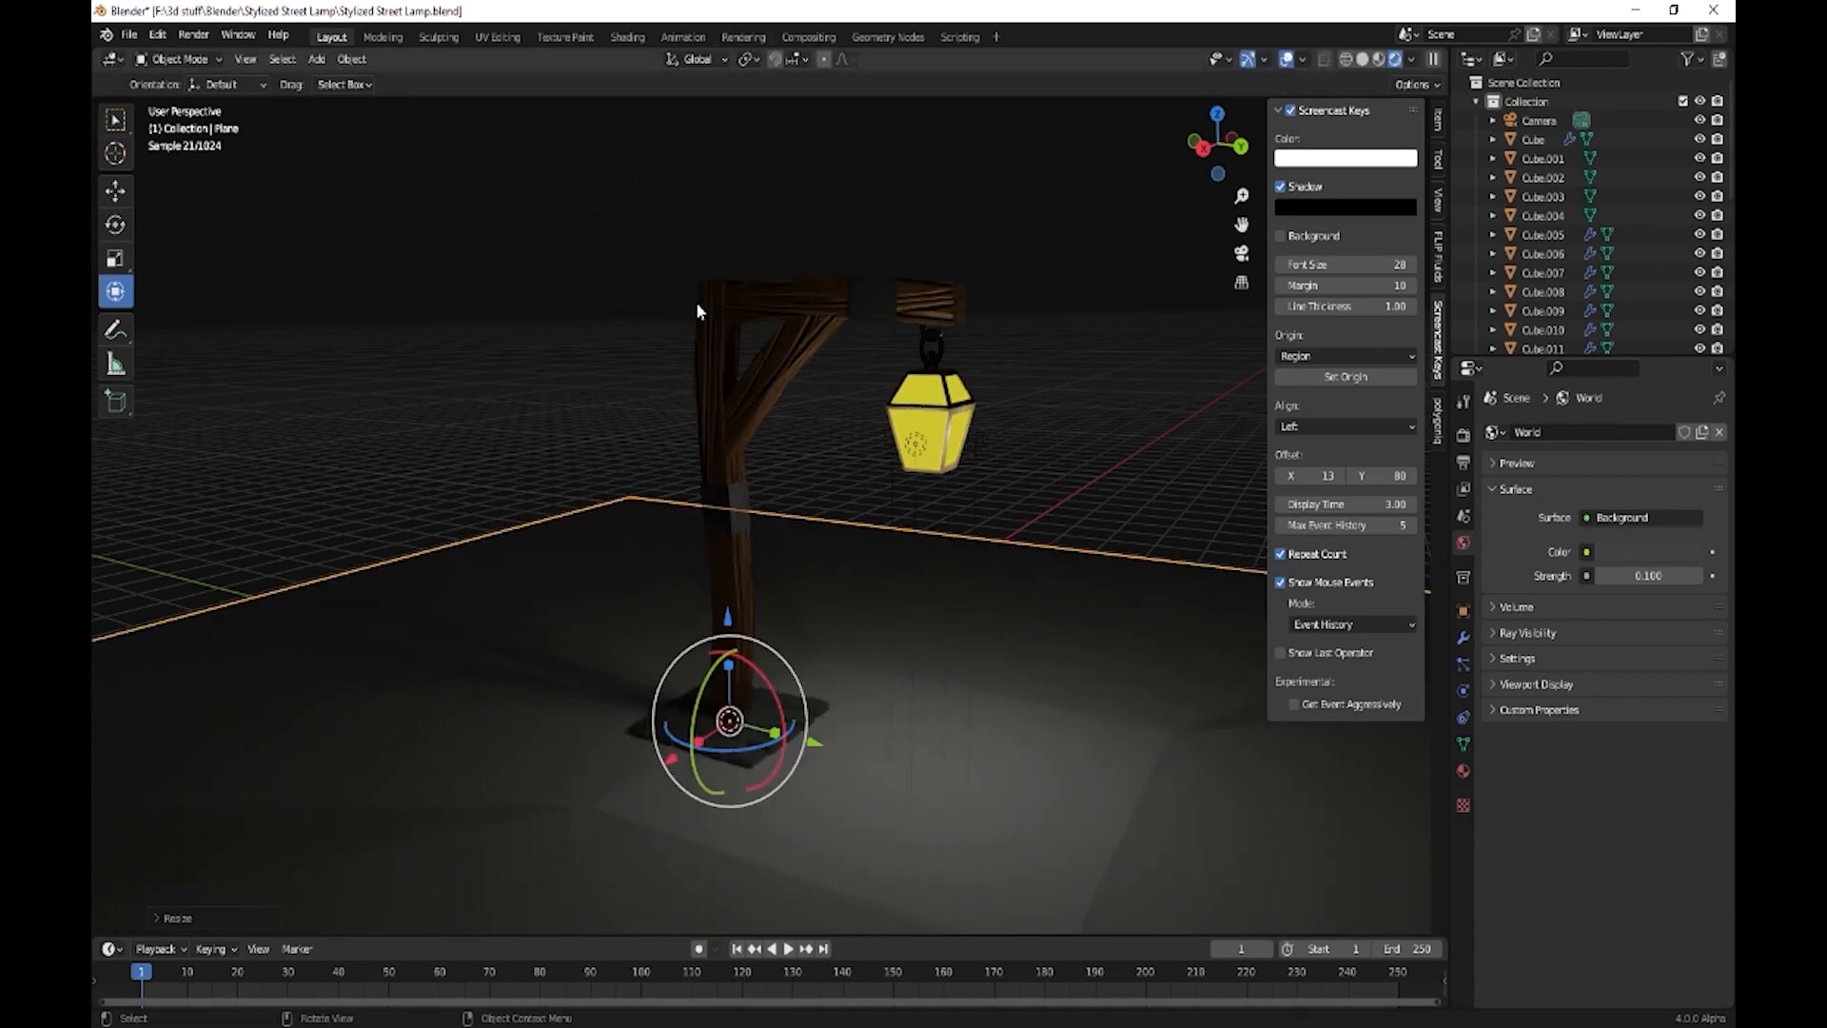
- Hide the viewport gizmos, overlays, sidebar and toolbar for an unobstructed close view of the lit lamp
{"action": "middle_click_drag", "start_coordinate": [949, 664], "coordinate": [959, 550], "text": "shift"}
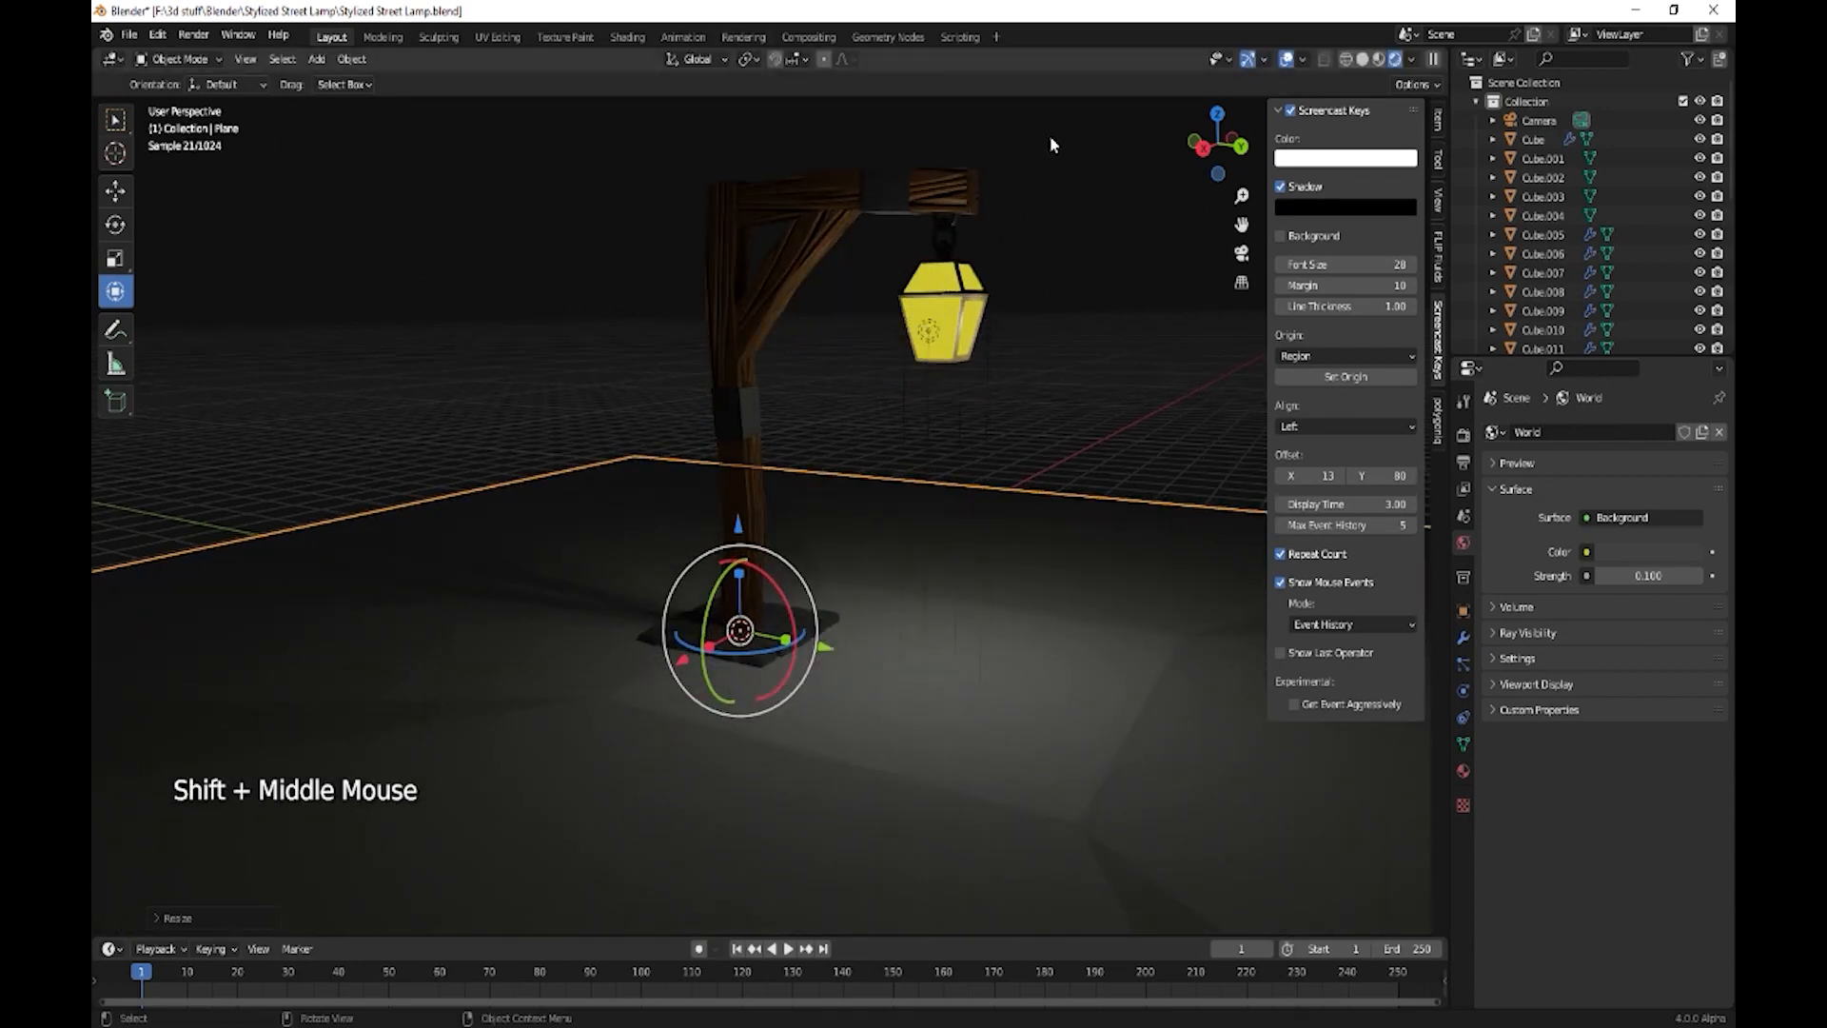
{"action": "left_click", "coordinate": [1247, 59]}
{"action": "left_click", "coordinate": [1287, 59]}
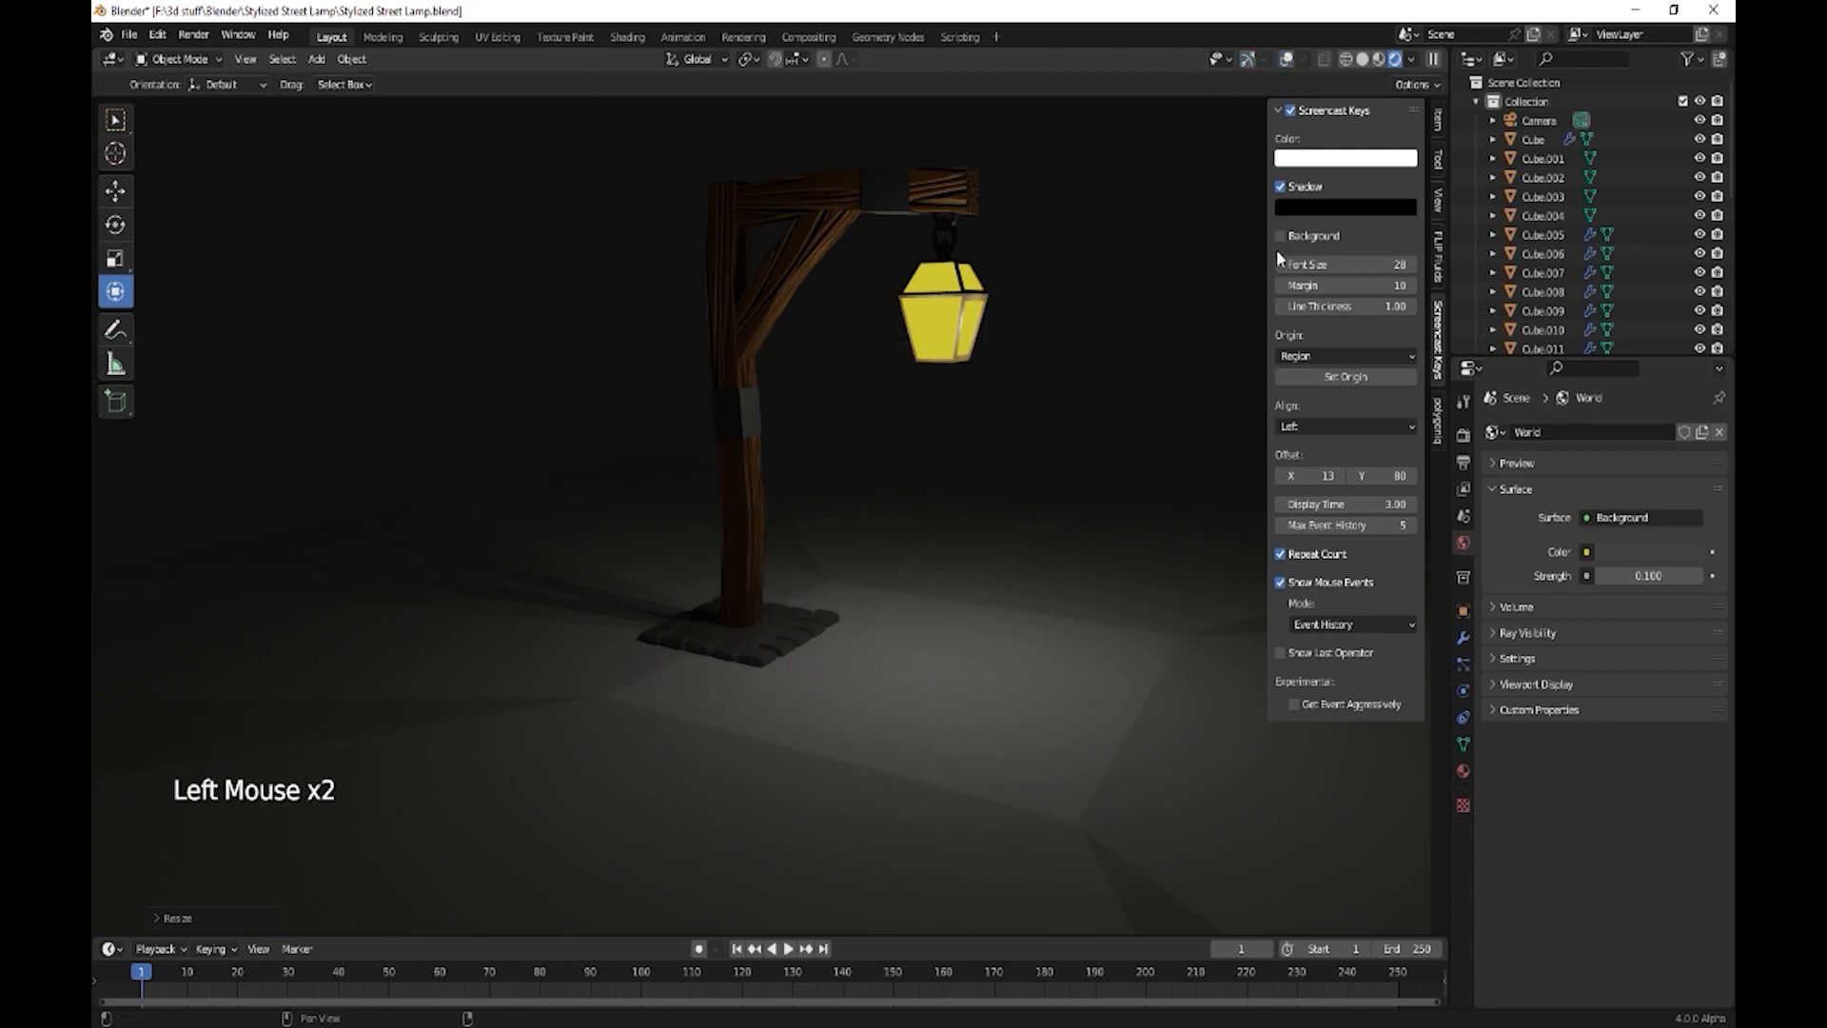
{"action": "key", "text": "n"}
{"action": "key", "text": "t"}
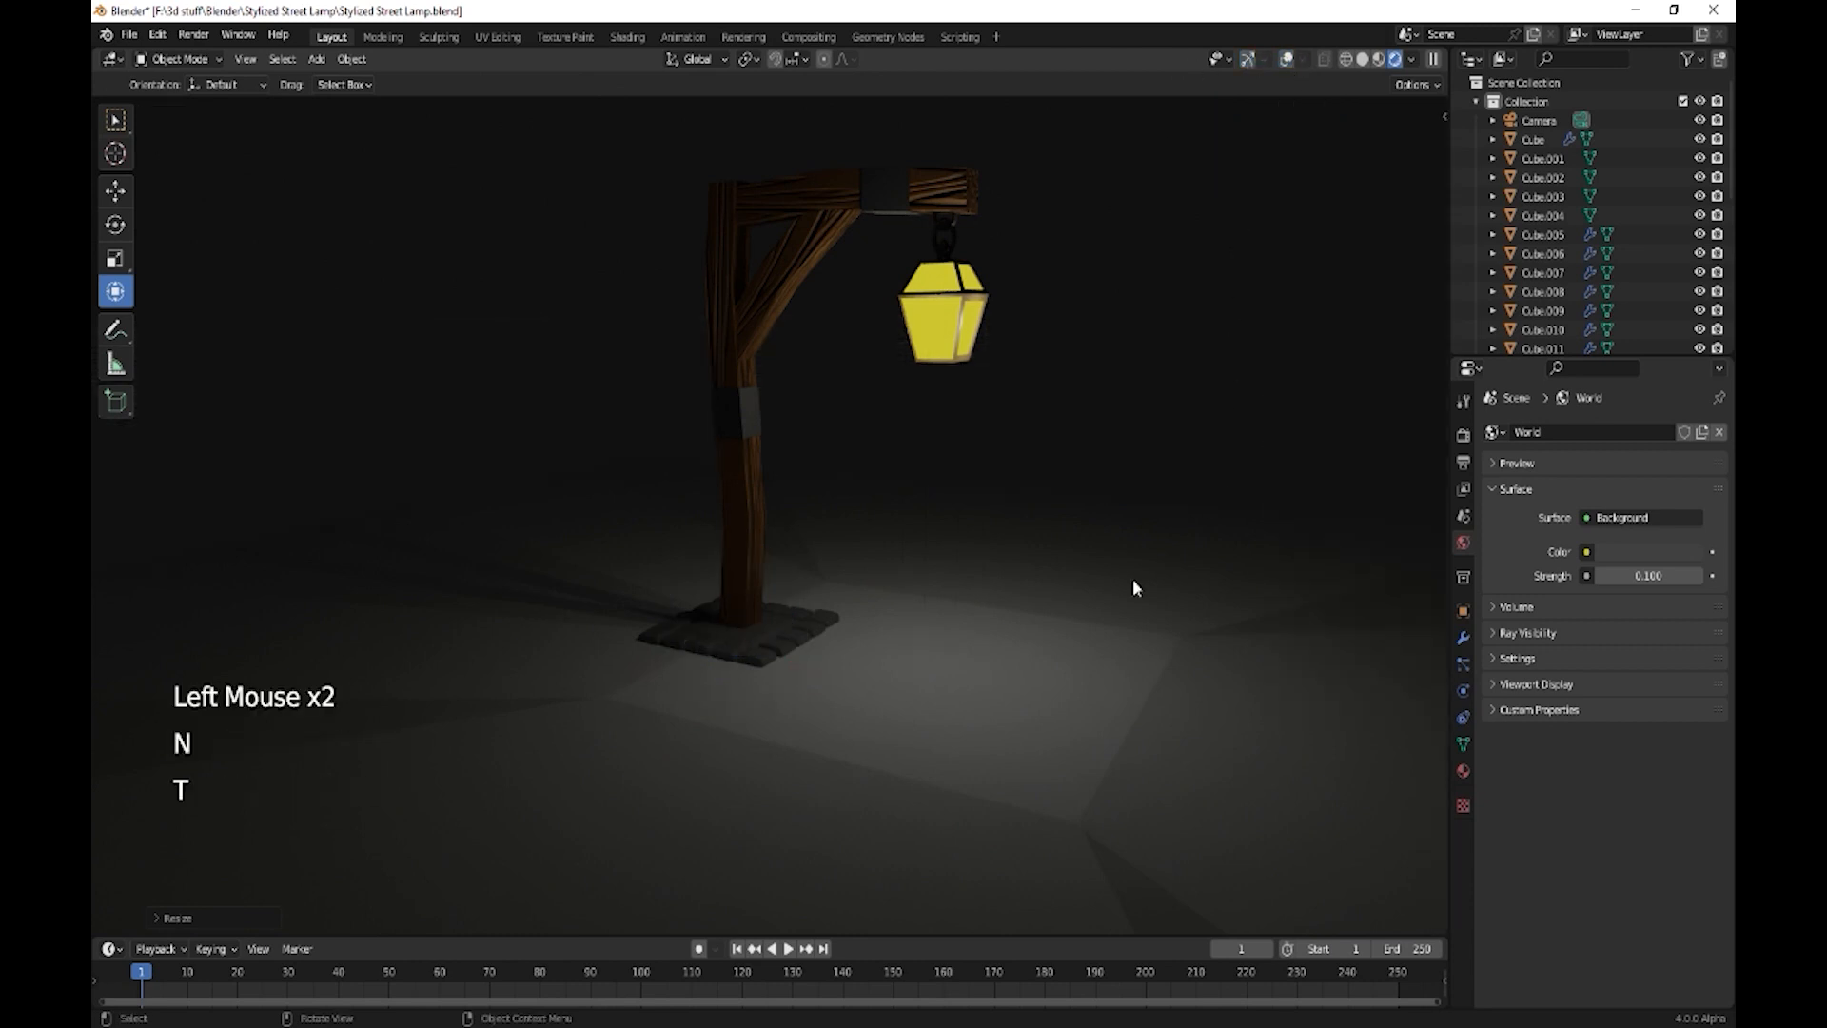
{"action": "key", "text": "t"}
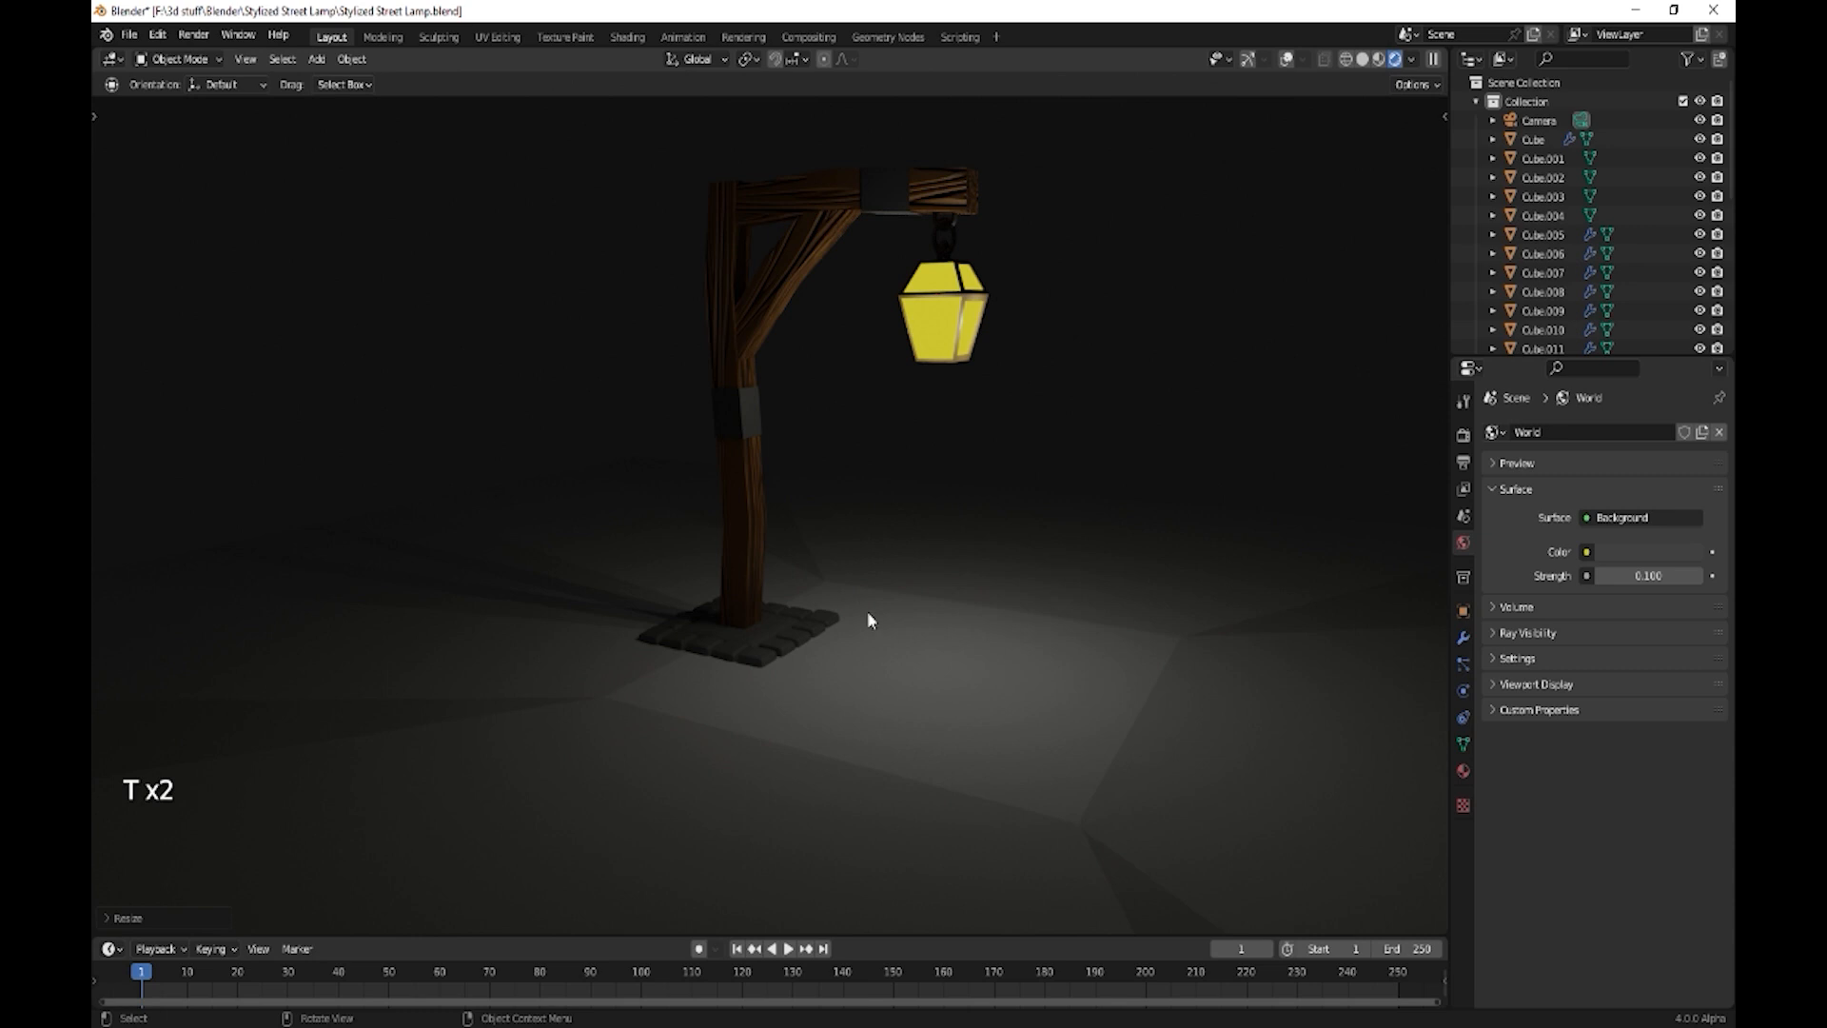
{"action": "middle_click_drag", "start_coordinate": [866, 610], "coordinate": [822, 704], "text": "shift"}
{"action": "scroll", "coordinate": [824, 711], "scroll_direction": "up", "scroll_amount": 1}
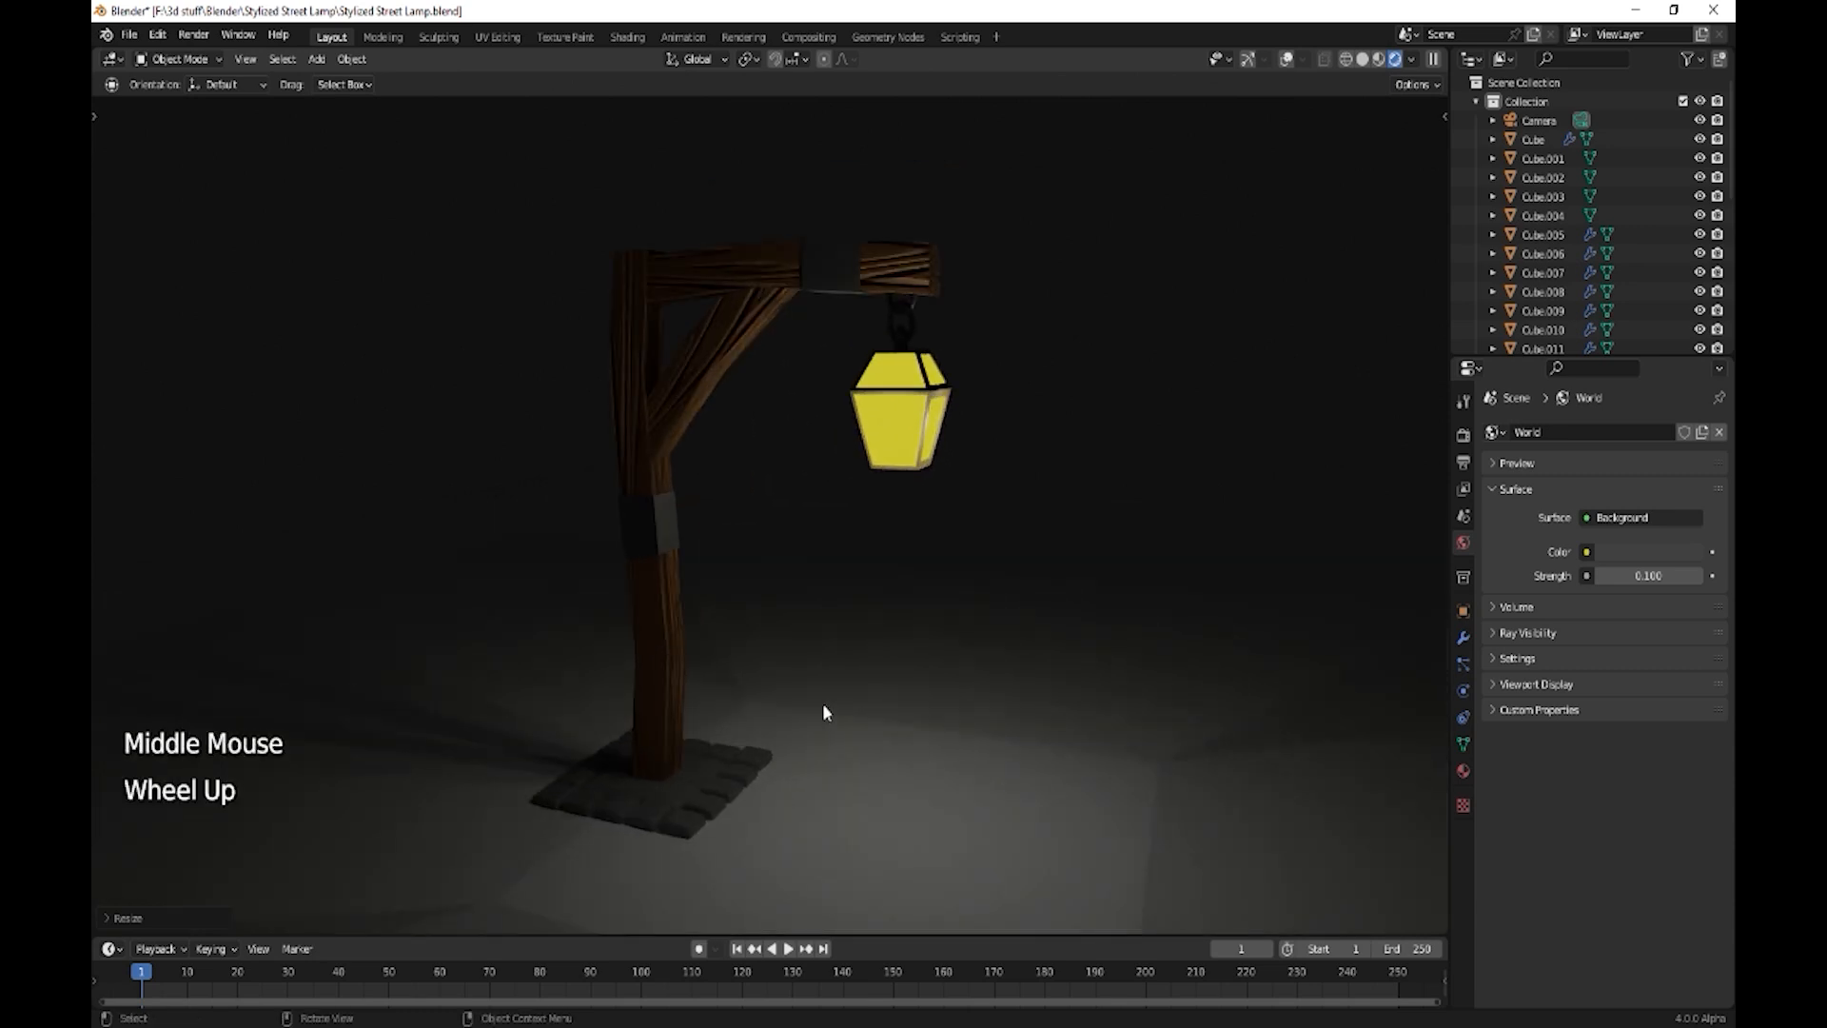
{"action": "scroll", "coordinate": [824, 712], "scroll_direction": "up", "scroll_amount": 1}
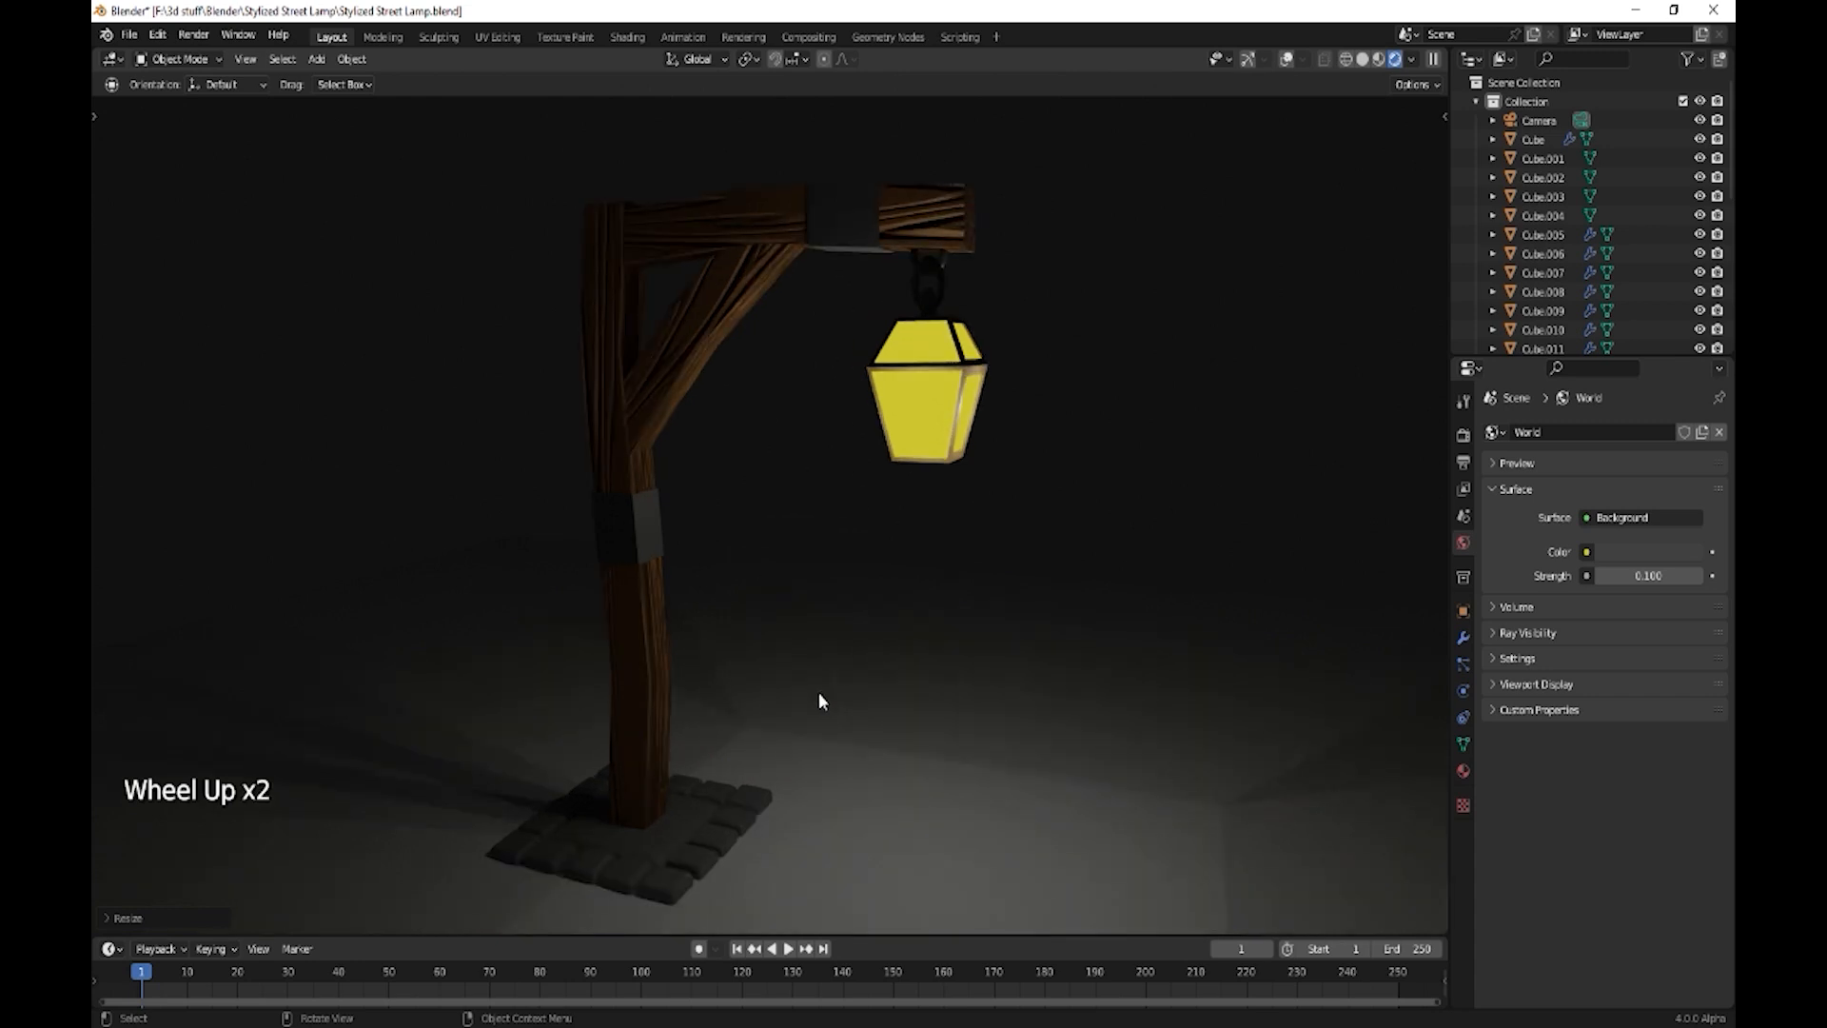